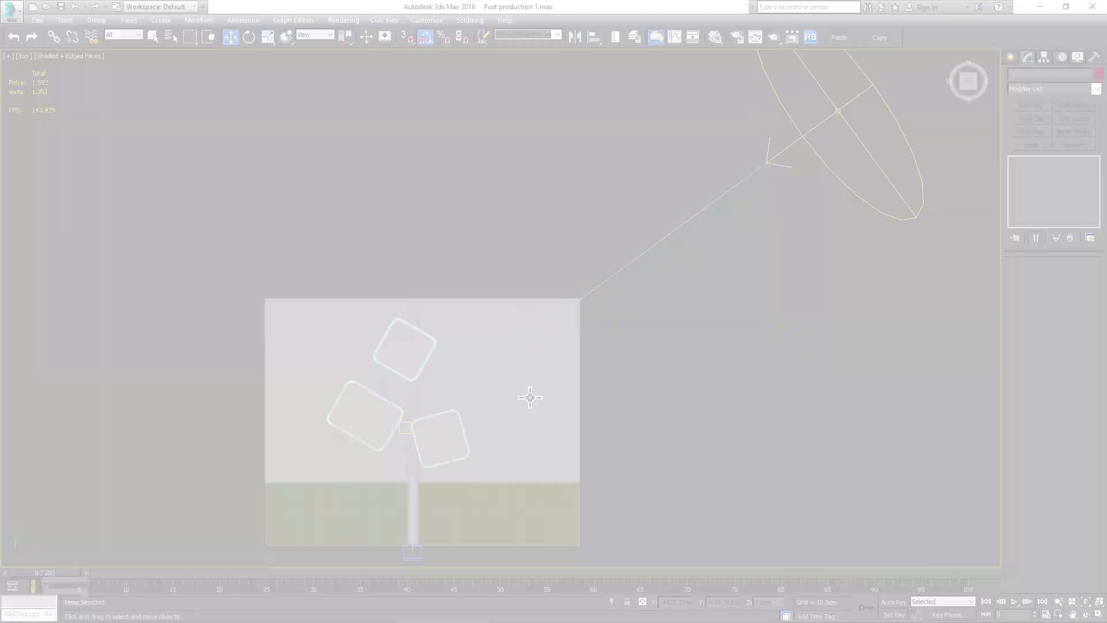
Step: Inspect the buildings in wireframe, then maximize the ground-level camera view of the buildings
{"action": "scroll", "coordinate": [459, 385], "scroll_direction": "up", "scroll_amount": 3}
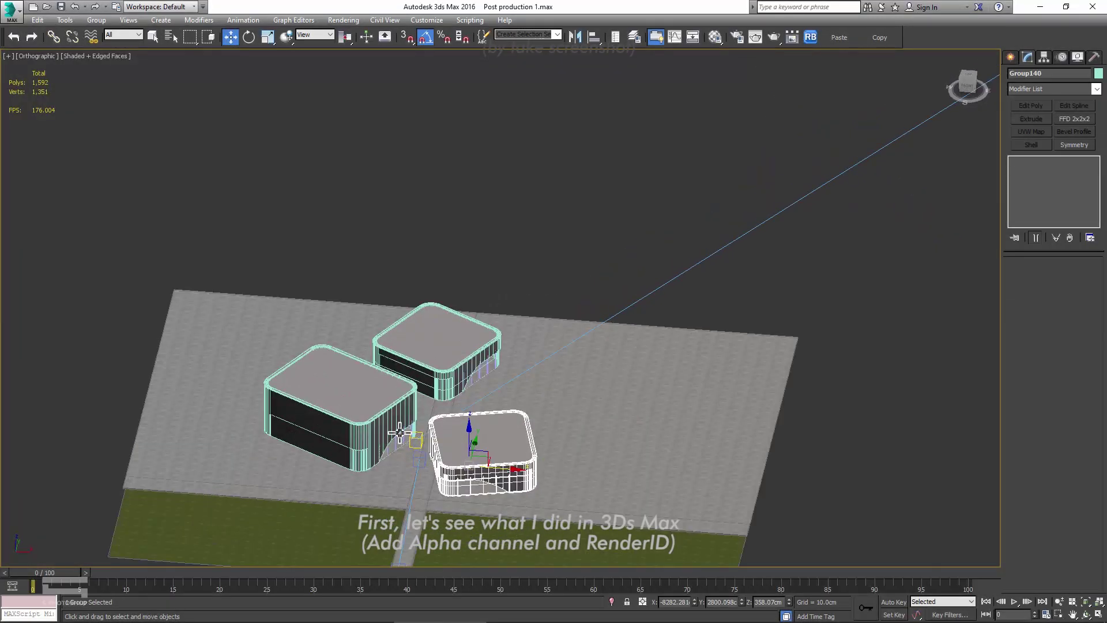
{"action": "key", "text": "F3"}
{"action": "scroll", "coordinate": [383, 378], "scroll_direction": "up", "scroll_amount": 3}
{"action": "scroll", "coordinate": [383, 375], "scroll_direction": "up", "scroll_amount": 2}
{"action": "left_click", "coordinate": [372, 364]}
{"action": "scroll", "coordinate": [580, 395], "scroll_direction": "up", "scroll_amount": 2}
{"action": "scroll", "coordinate": [580, 406], "scroll_direction": "up", "scroll_amount": 2}
{"action": "mouse_move", "coordinate": [580, 413]}
{"action": "left_mouse_down"}
{"action": "mouse_move", "coordinate": [611, 440]}
{"action": "mouse_move", "coordinate": [603, 421]}
{"action": "left_mouse_up"}
{"action": "key", "text": "F3"}
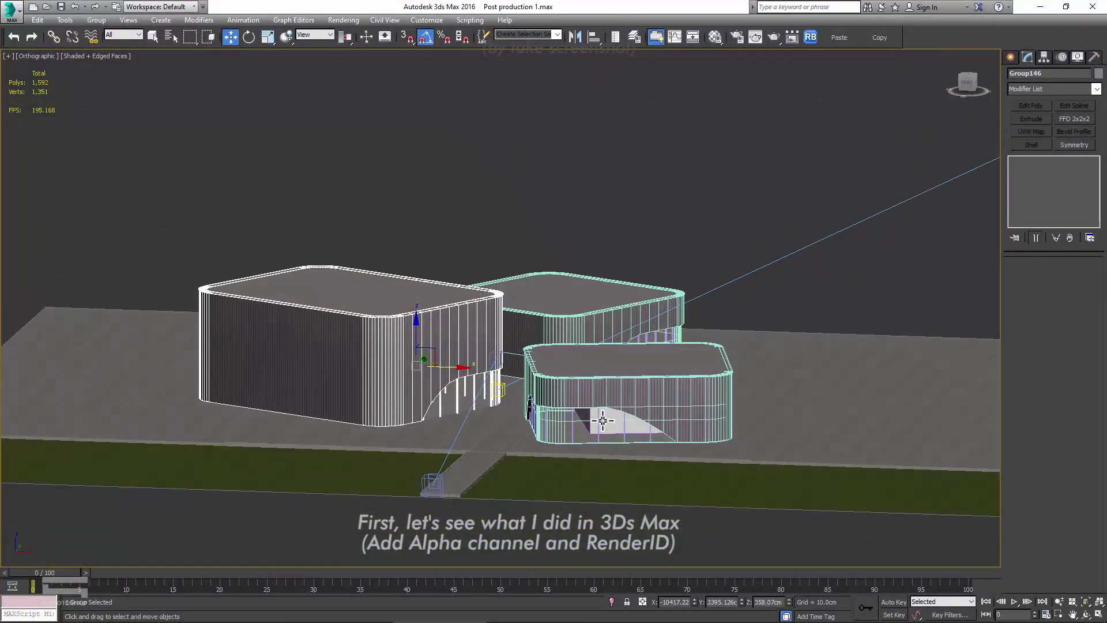
{"action": "key", "text": "alt+w"}
{"action": "key", "text": "alt+w"}
{"action": "left_click", "coordinate": [590, 233]}
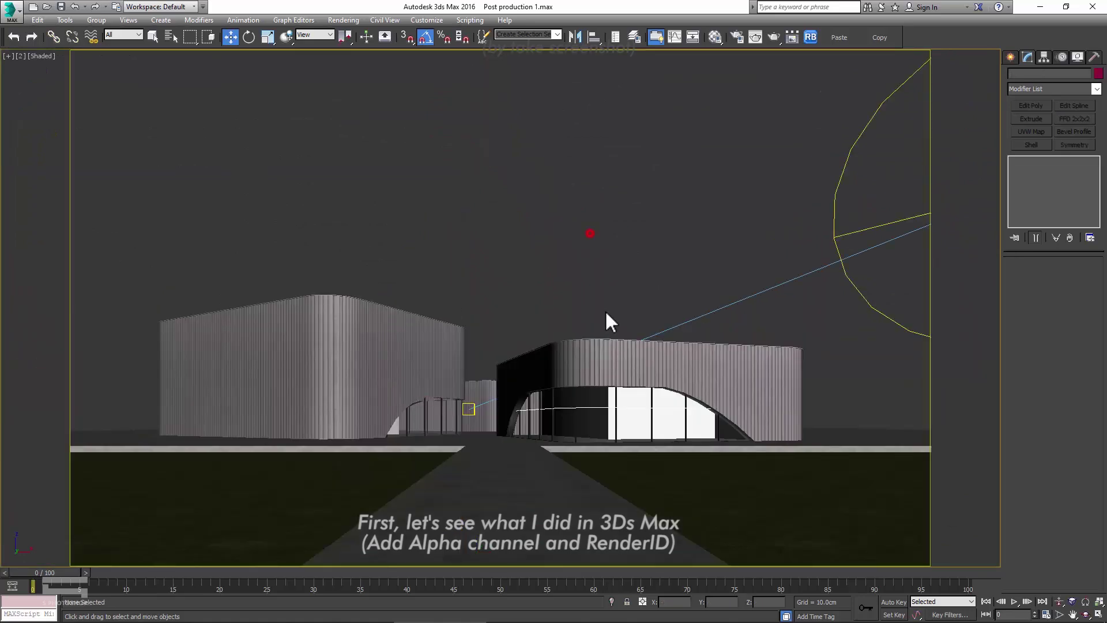
Step: Add VRayAlpha to the V-Ray render elements
{"action": "left_click", "coordinate": [736, 38]}
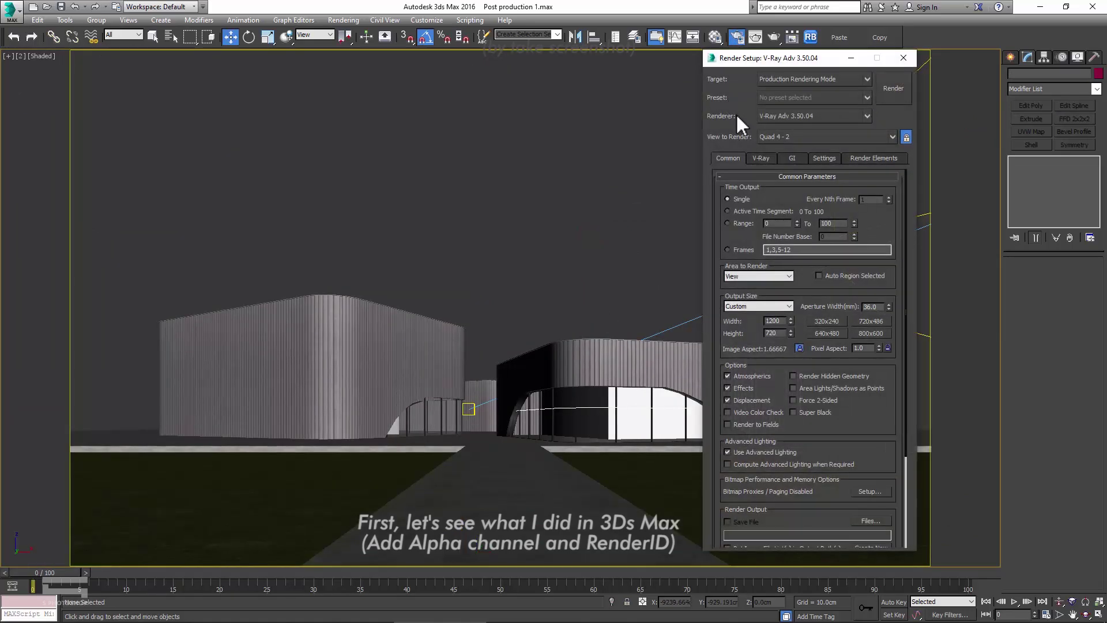
{"action": "left_click", "coordinate": [866, 158]}
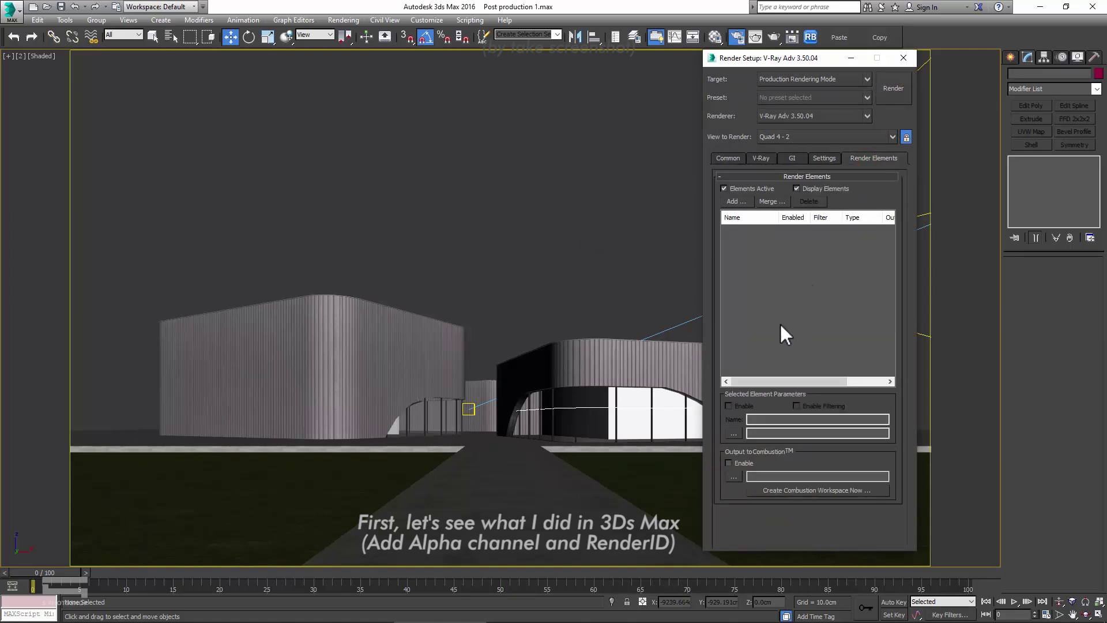
{"action": "left_click", "coordinate": [736, 200]}
{"action": "left_click", "coordinate": [734, 219]}
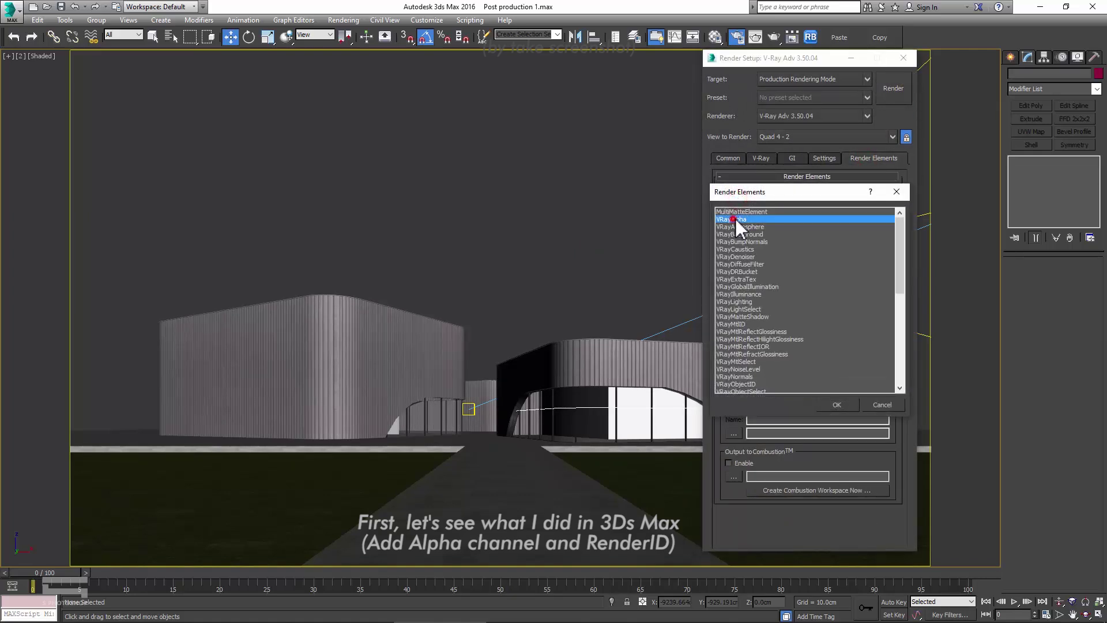
{"action": "left_click", "coordinate": [836, 405]}
Step: Add VRayRenderID to the render elements list as well
{"action": "left_click", "coordinate": [731, 202]}
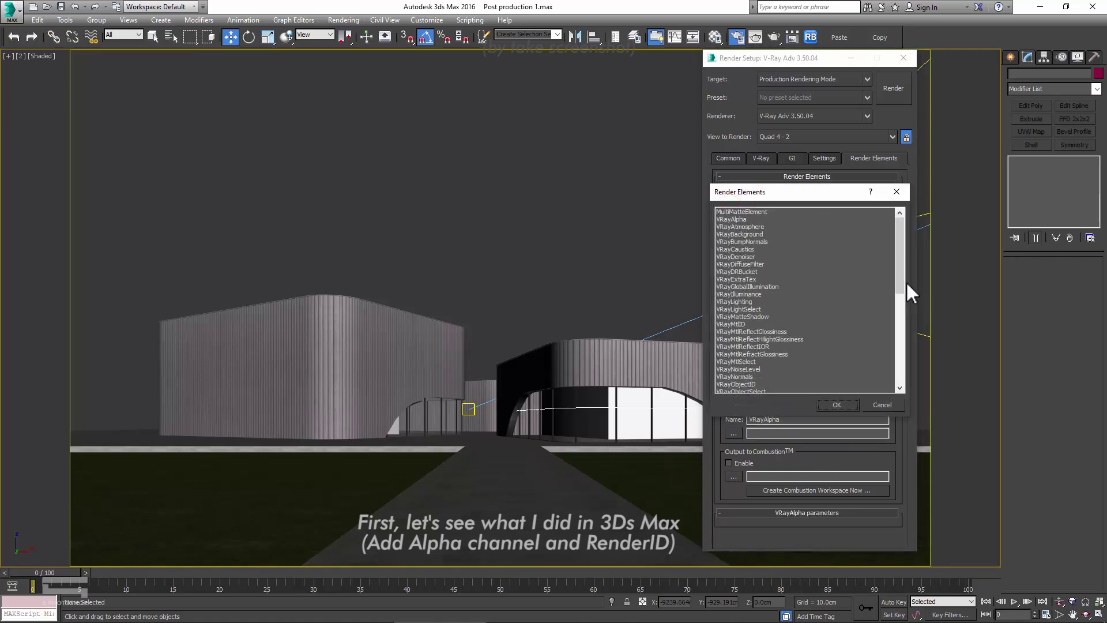
{"action": "left_click_drag", "start_coordinate": [899, 261], "coordinate": [894, 336]}
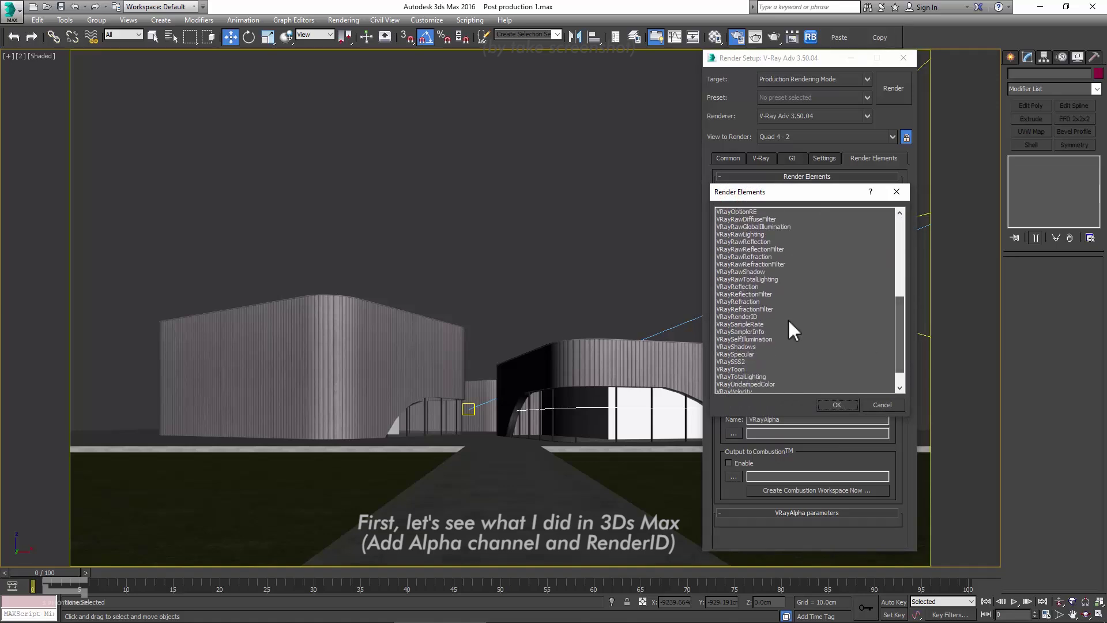
{"action": "left_click", "coordinate": [739, 317]}
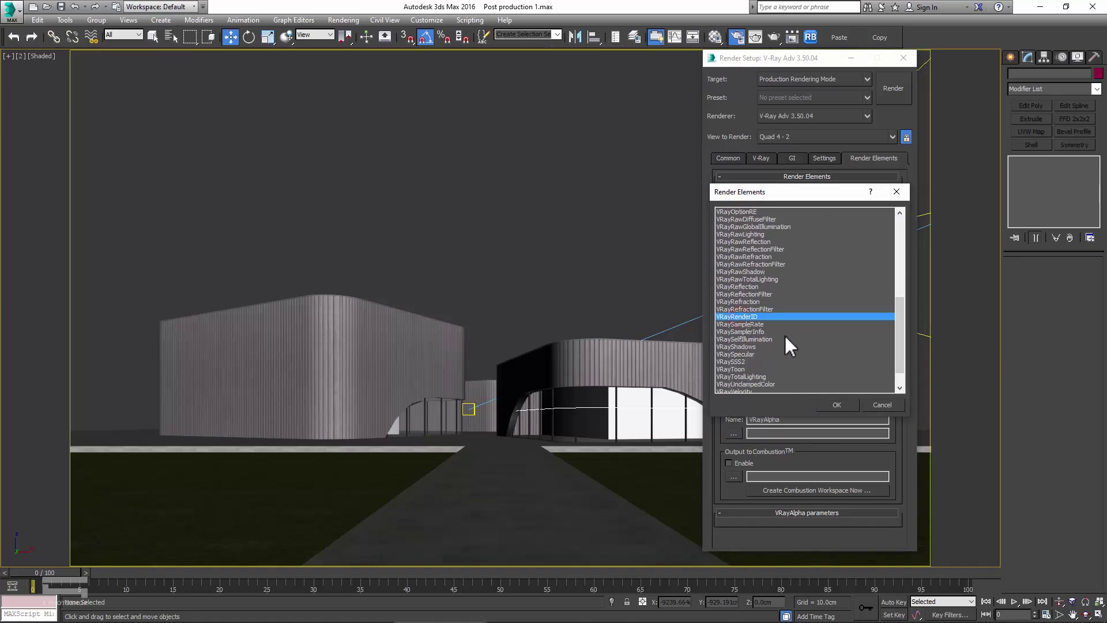
{"action": "left_click", "coordinate": [837, 404]}
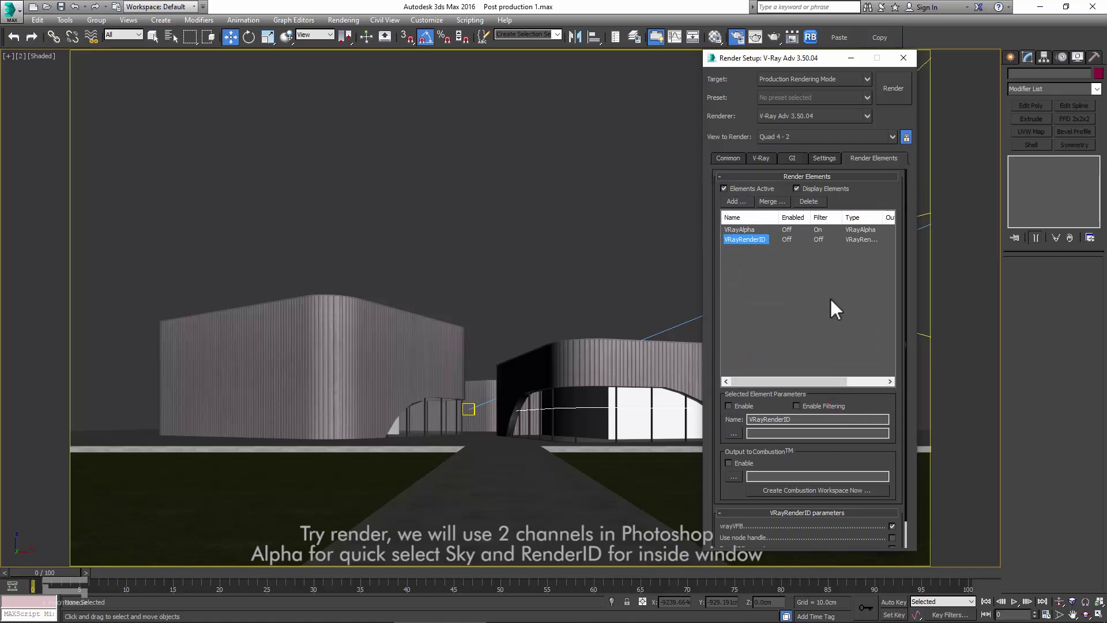
Step: Render the night camera view of the buildings
{"action": "left_click", "coordinate": [892, 88]}
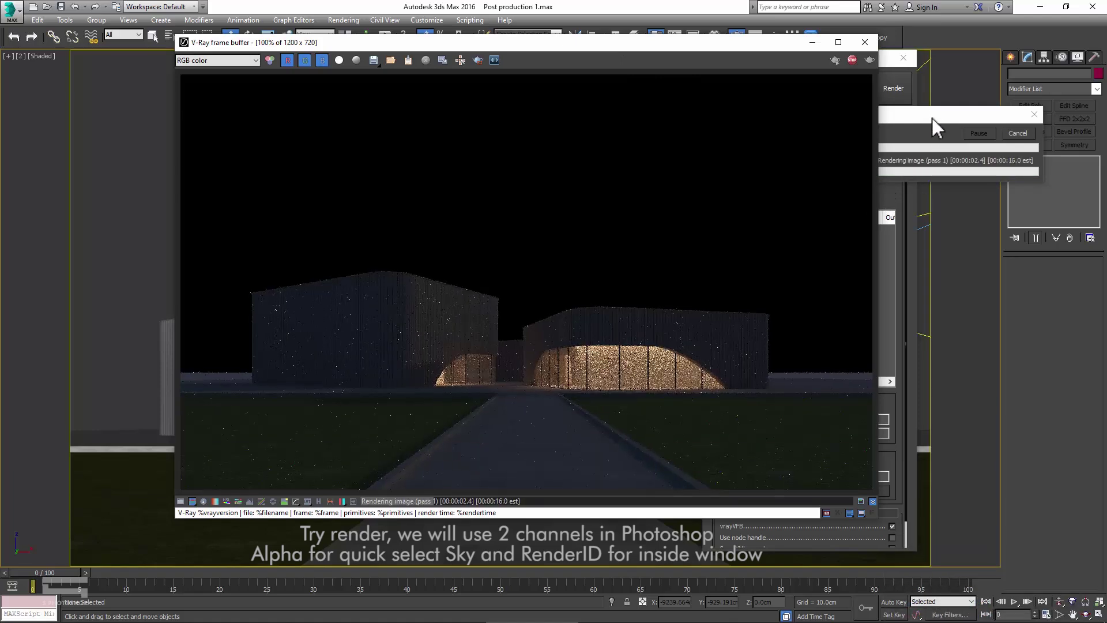
{"action": "left_click_drag", "start_coordinate": [932, 116], "coordinate": [951, 109]}
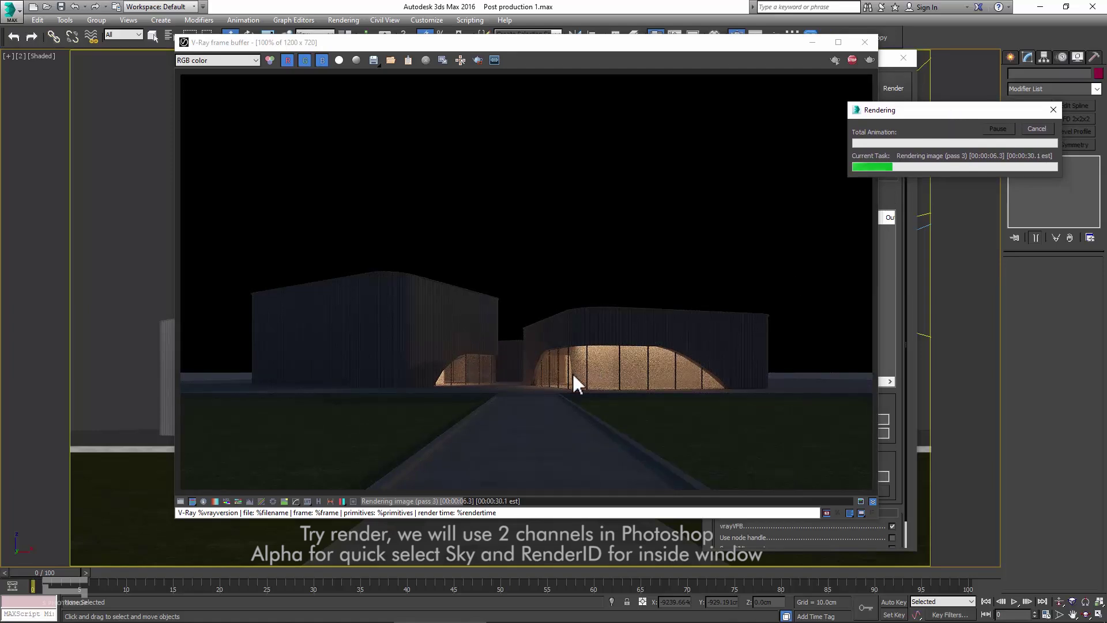
{"action": "scroll", "coordinate": [531, 394], "scroll_direction": "up", "scroll_amount": 1}
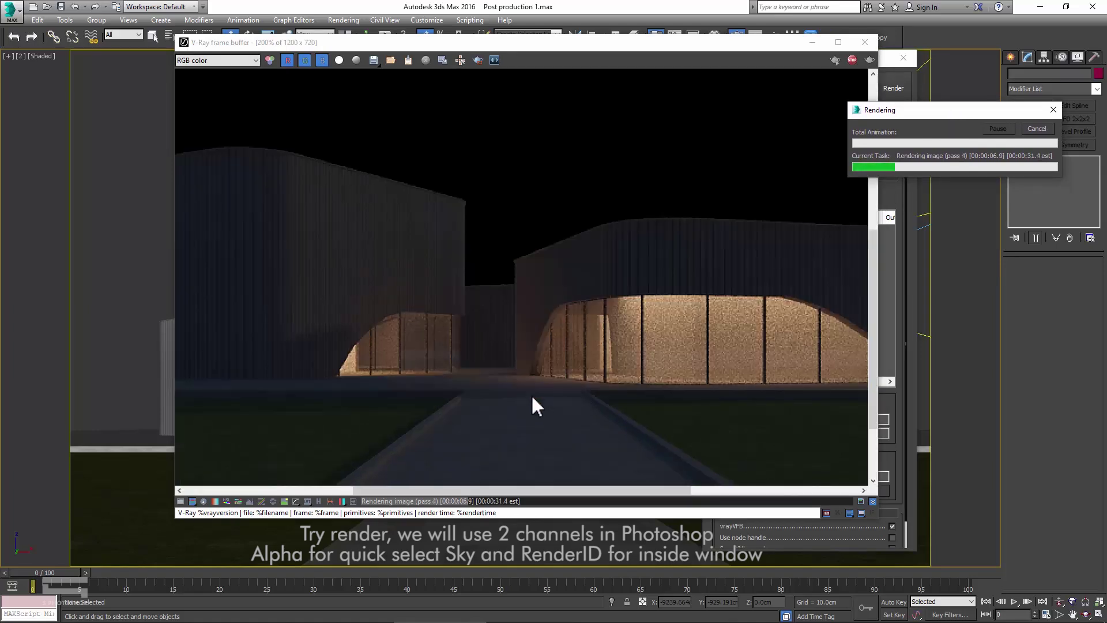
Step: View the Alpha and VRayRenderID channels, then return to RGB color
{"action": "left_click", "coordinate": [228, 62]}
{"action": "left_click", "coordinate": [203, 82]}
{"action": "scroll", "coordinate": [546, 230], "scroll_direction": "down", "scroll_amount": 1}
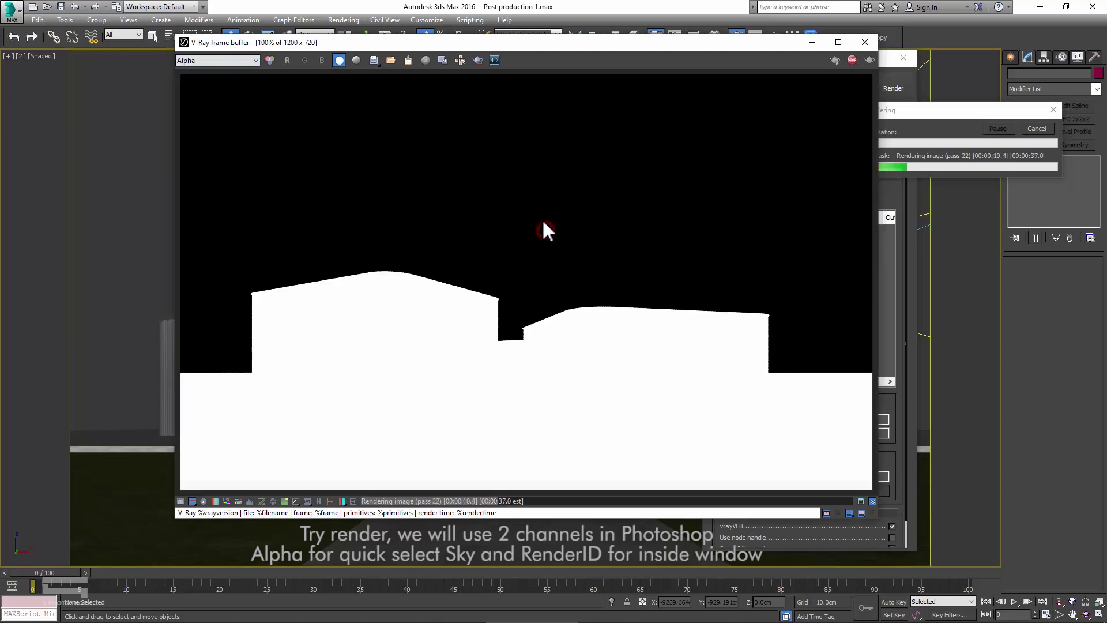
{"action": "left_click", "coordinate": [231, 62]}
{"action": "left_click", "coordinate": [217, 89]}
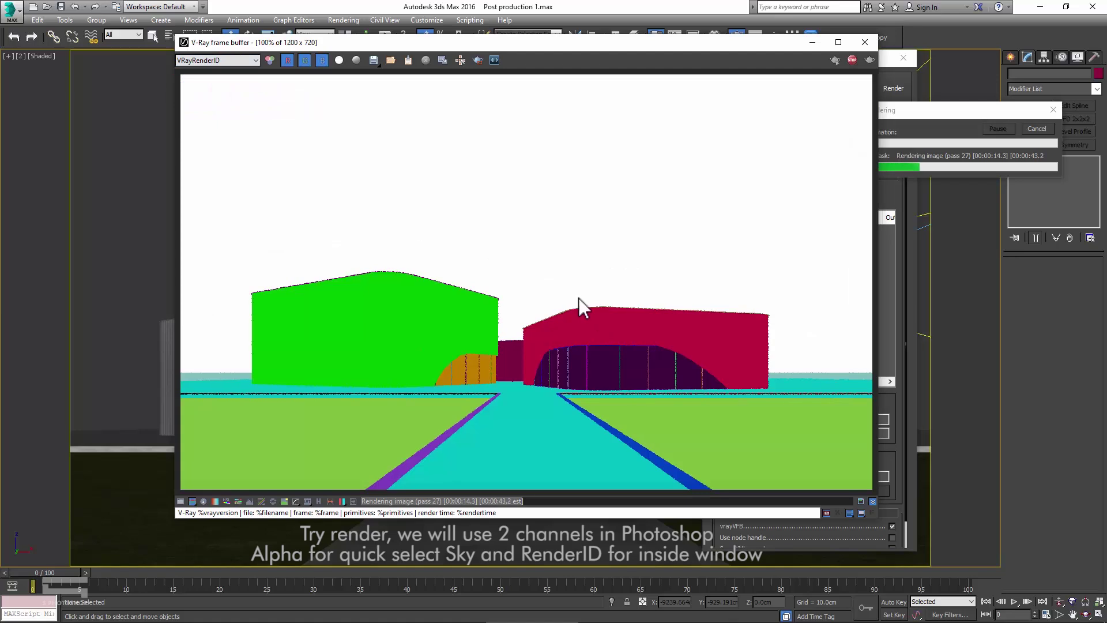
{"action": "scroll", "coordinate": [570, 330], "scroll_direction": "up", "scroll_amount": 1}
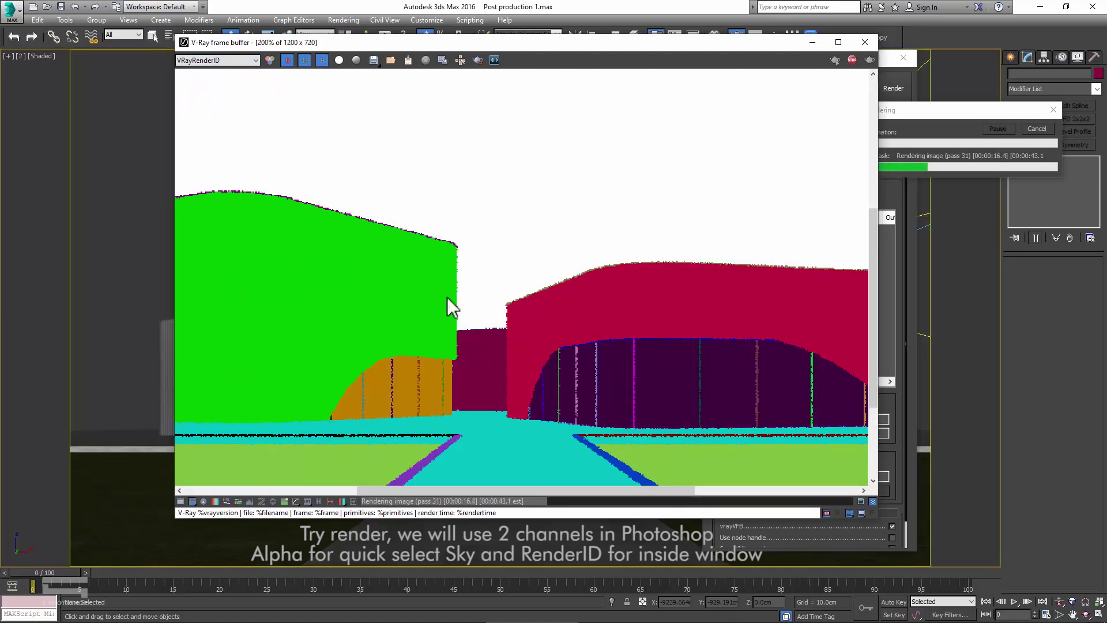
{"action": "scroll", "coordinate": [479, 365], "scroll_direction": "down", "scroll_amount": 1}
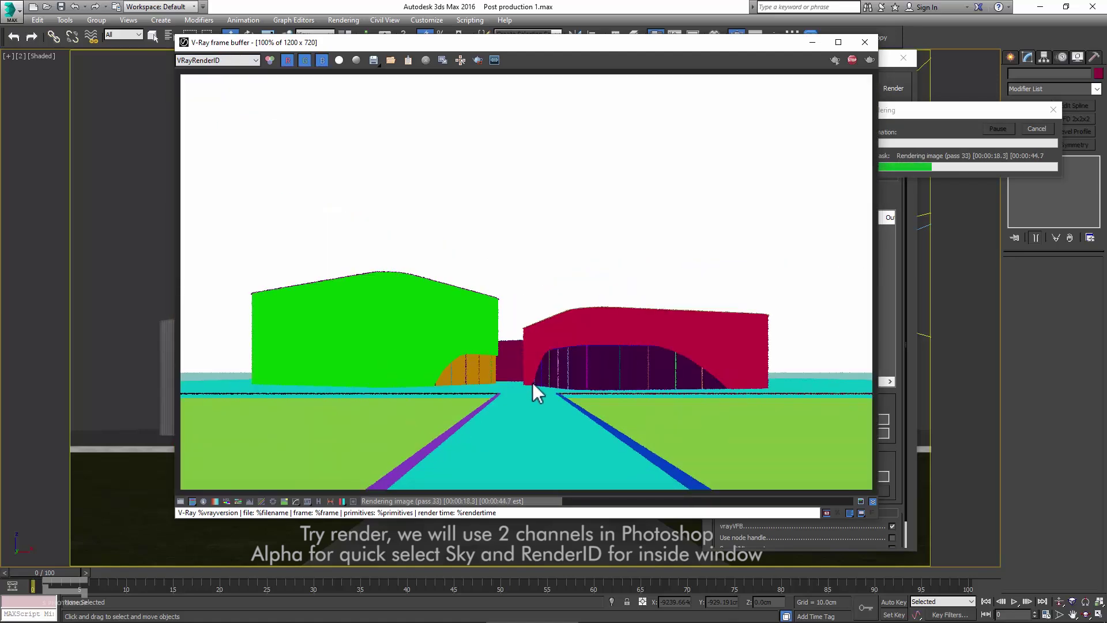
{"action": "scroll", "coordinate": [519, 372], "scroll_direction": "up", "scroll_amount": 1}
{"action": "scroll", "coordinate": [515, 370], "scroll_direction": "down", "scroll_amount": 1}
{"action": "left_click", "coordinate": [223, 60]}
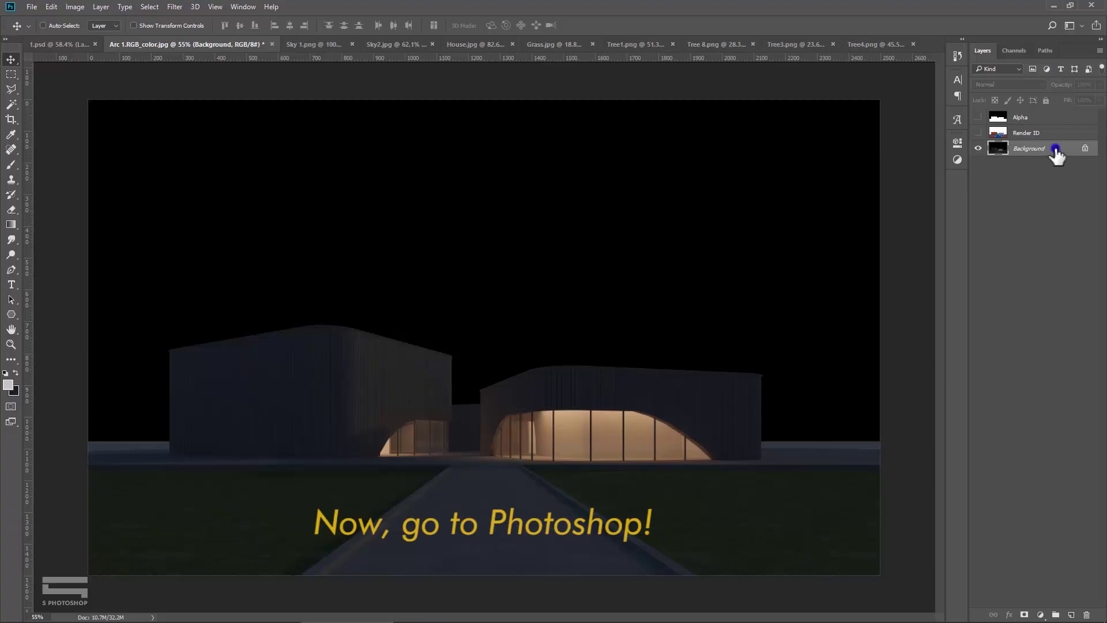
Step: Duplicate the Background layer as Background copy
{"action": "right_click", "coordinate": [1057, 151]}
{"action": "left_click", "coordinate": [996, 172]}
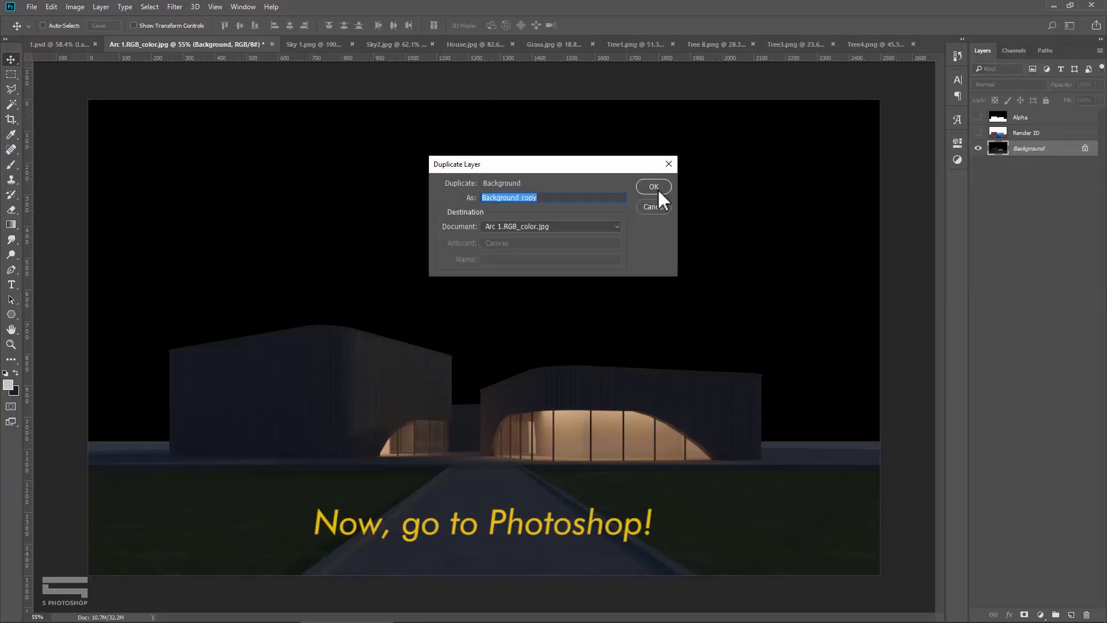
{"action": "left_click", "coordinate": [657, 188]}
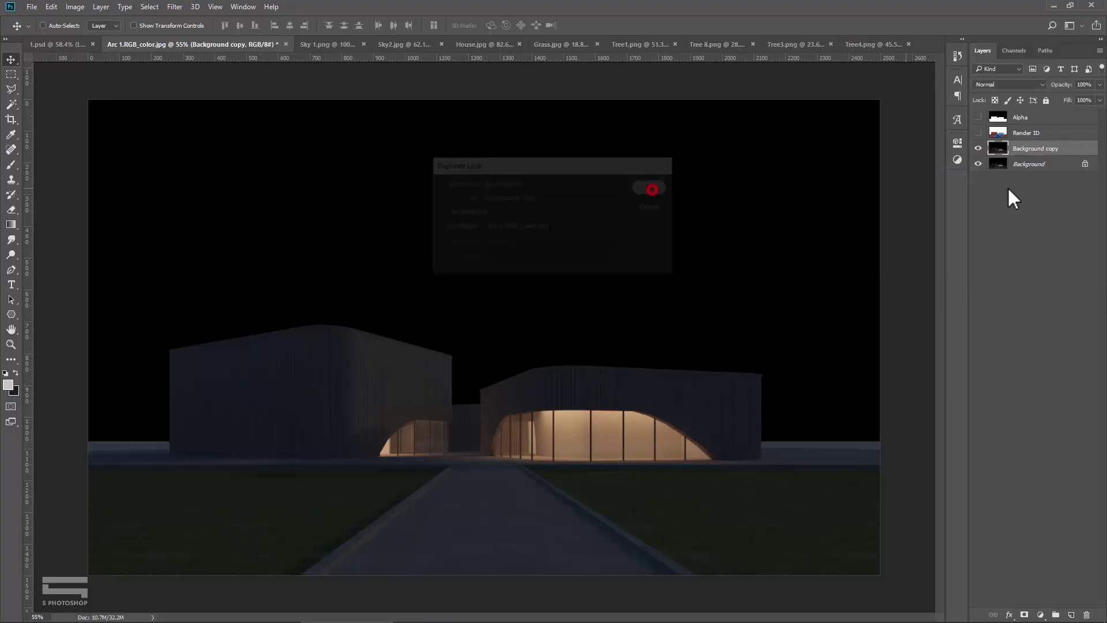
Step: Add a white #ffffff Solid Color fill layer beneath Background copy
{"action": "left_click", "coordinate": [1037, 163]}
{"action": "left_click", "coordinate": [1044, 616]}
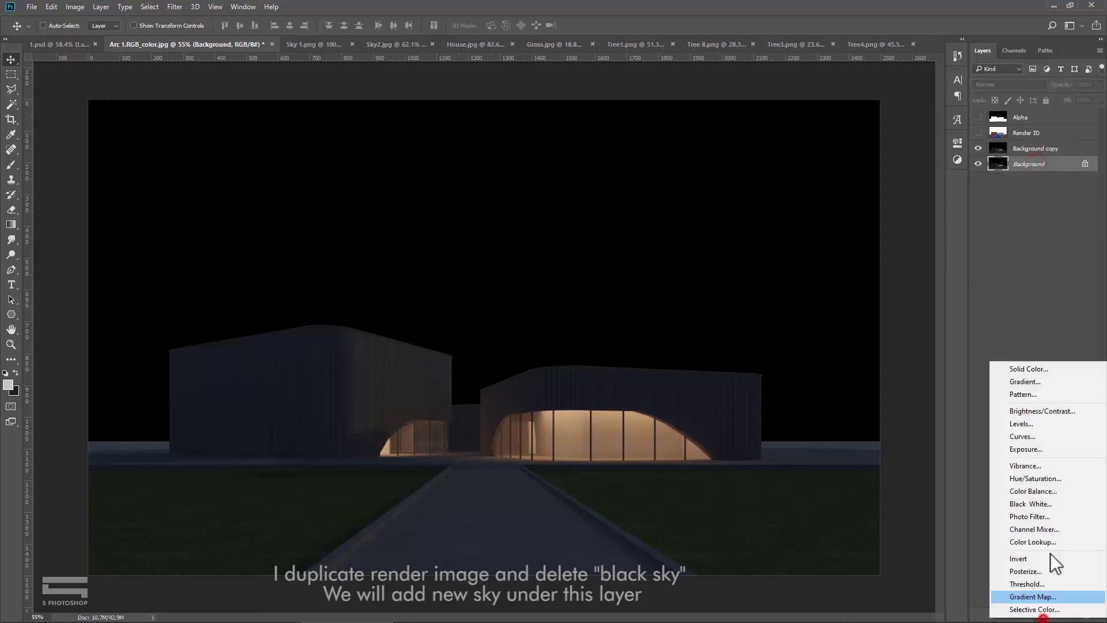
{"action": "left_click", "coordinate": [1040, 369]}
{"action": "type", "text": "ffffff"}
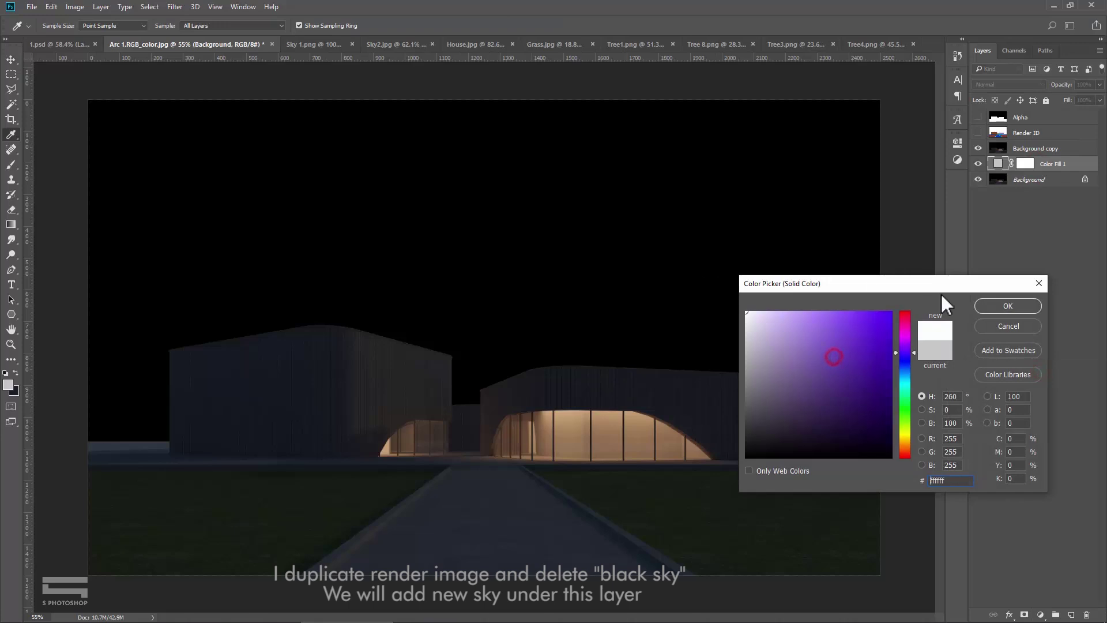
{"action": "type", "text": "v"}
{"action": "left_click", "coordinate": [1007, 306]}
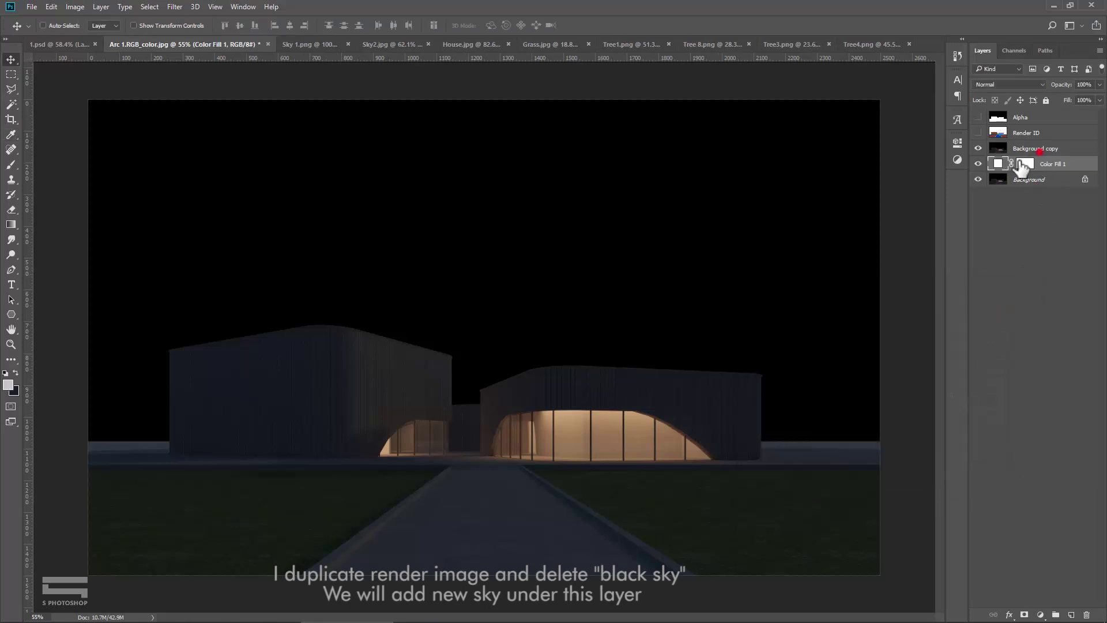
{"action": "left_click", "coordinate": [1036, 148]}
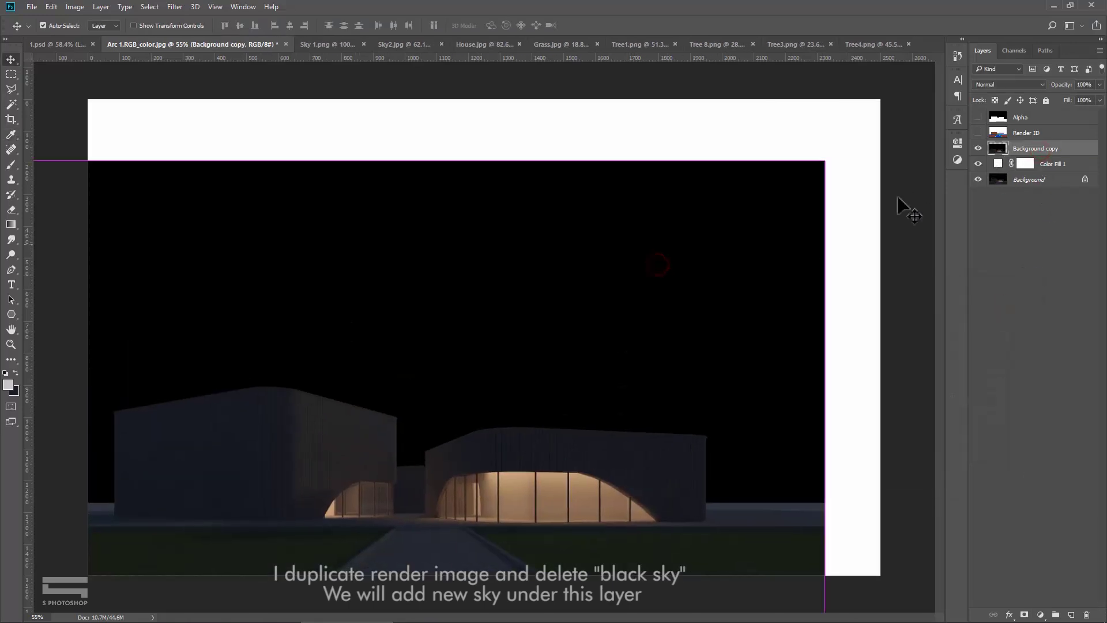
Step: Show the Alpha mask and select its black sky by colour at tolerance 20
{"action": "left_click", "coordinate": [1044, 118]}
{"action": "left_click", "coordinate": [978, 117]}
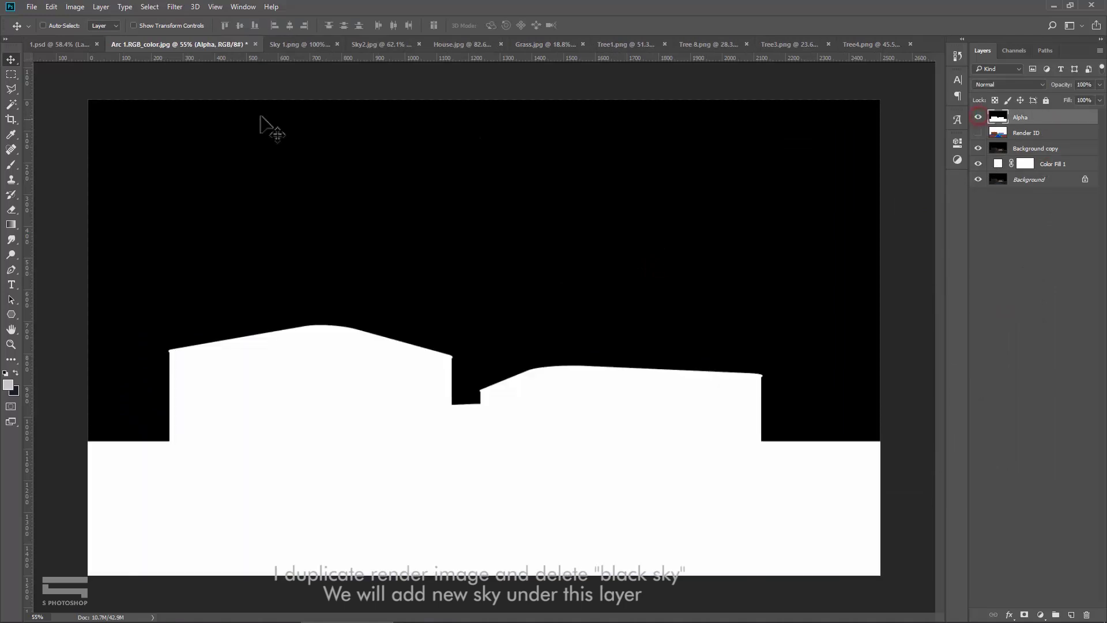
{"action": "left_click", "coordinate": [11, 104]}
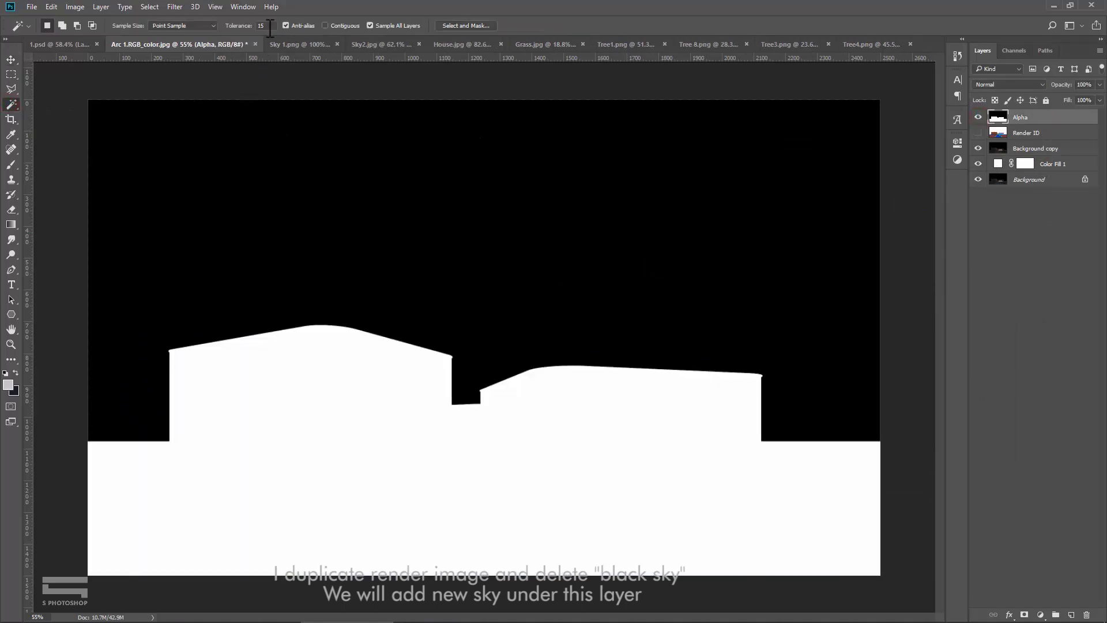
{"action": "type", "text": "20"}
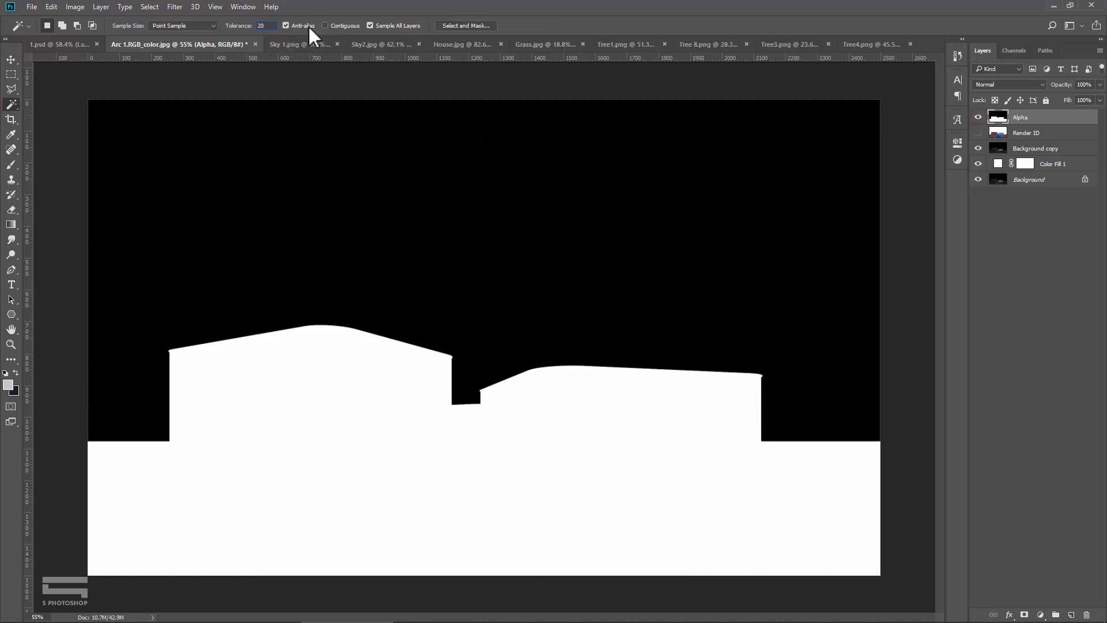
{"action": "left_click", "coordinate": [386, 182]}
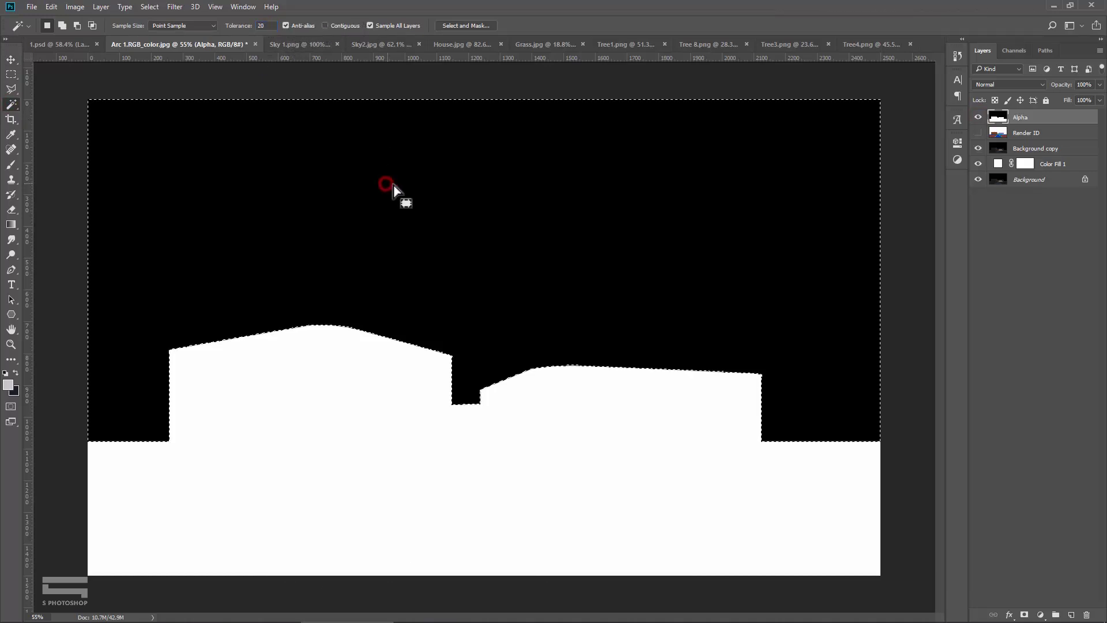
Step: Hide the Alpha layer and cut the selected sky out of Background copy
{"action": "left_click", "coordinate": [979, 118]}
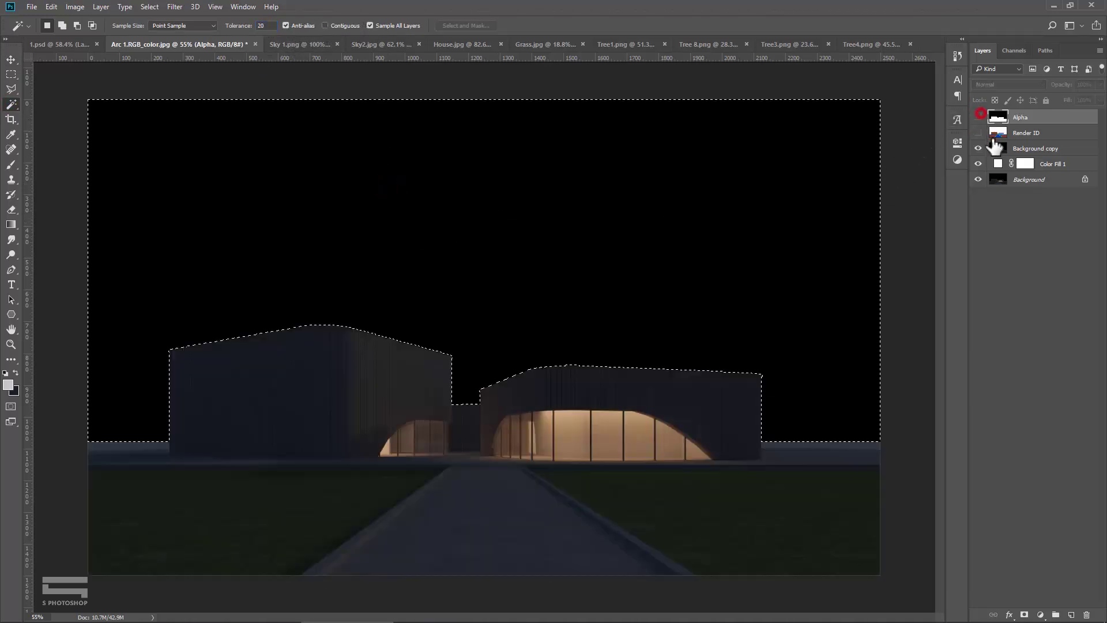
{"action": "left_click", "coordinate": [997, 149]}
{"action": "key", "text": "ctrl+x"}
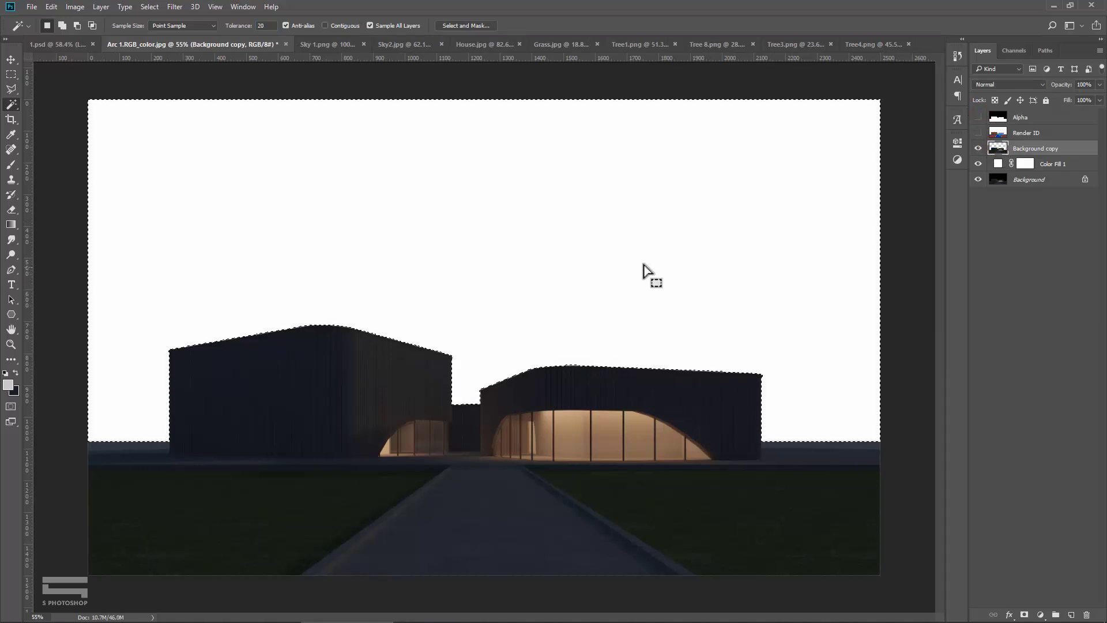
{"action": "key", "text": "v"}
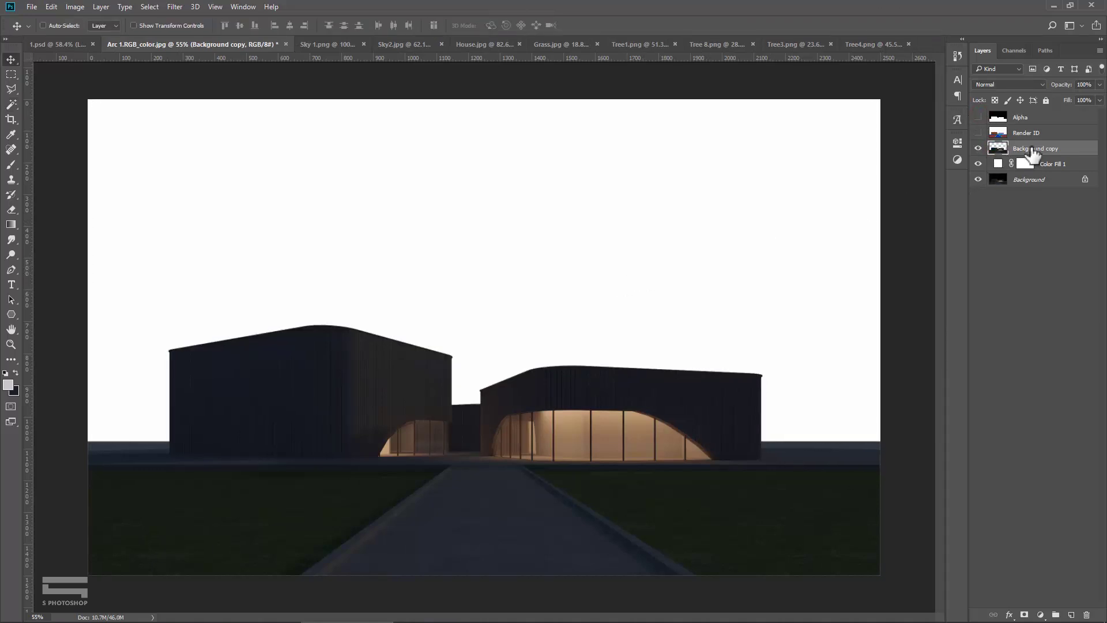
{"action": "left_click_drag", "start_coordinate": [642, 441], "coordinate": [607, 396]}
{"action": "key", "text": "ctrl+z"}
Step: Copy Sky 1.png and paste it above Color Fill 1 in the render document
{"action": "left_click", "coordinate": [327, 46]}
{"action": "key", "text": "ctrl+a"}
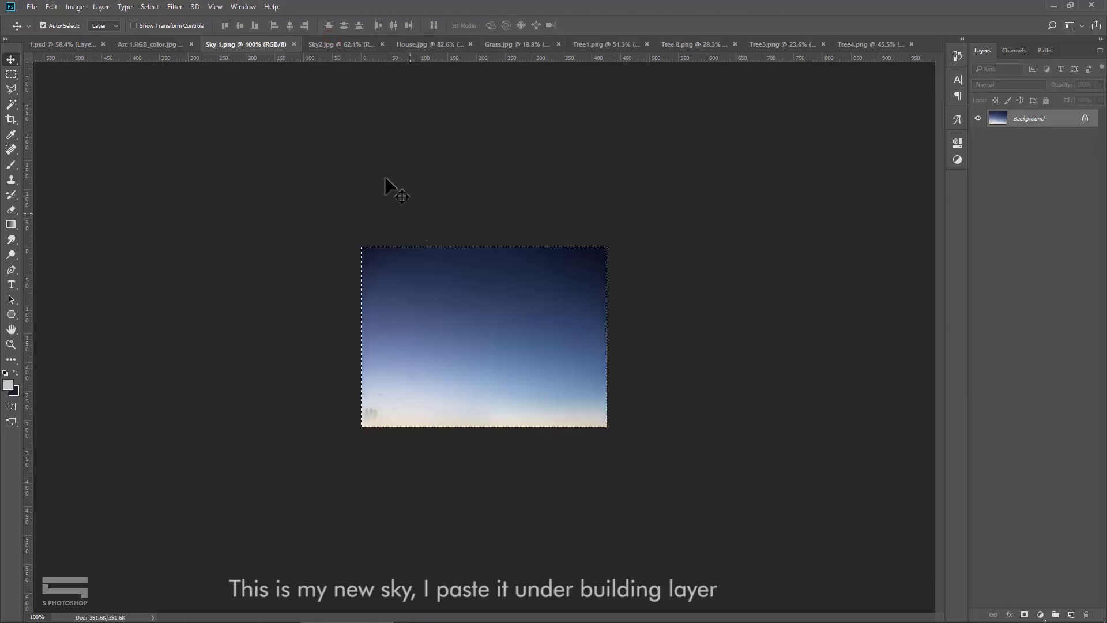
{"action": "left_click", "coordinate": [166, 44]}
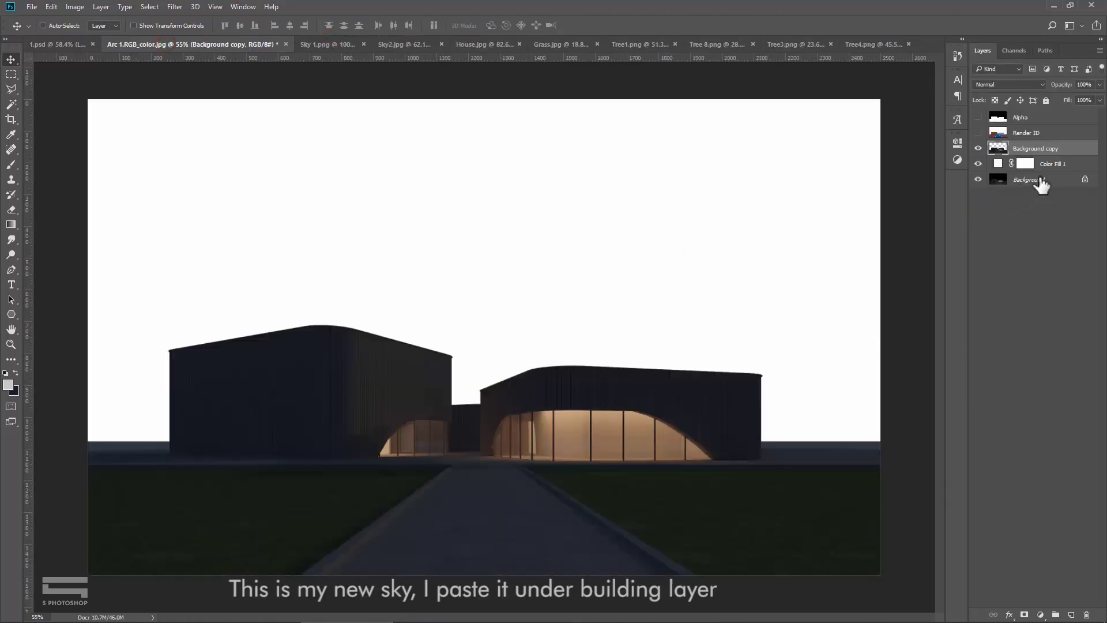
{"action": "left_click", "coordinate": [1050, 164]}
{"action": "key", "text": "ctrl+v"}
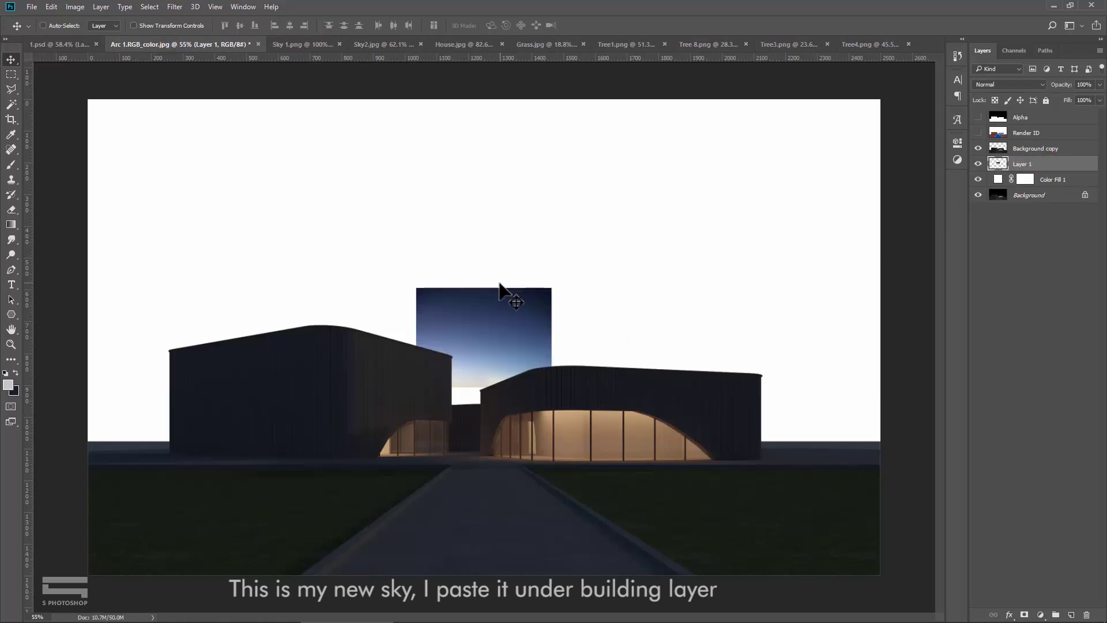
Step: Scale the pasted sky to cover the whole sky area and flip it horizontally
{"action": "key", "text": "ctrl+t"}
{"action": "mouse_move", "coordinate": [550, 288]}
{"action": "left_mouse_down"}
{"action": "mouse_move", "coordinate": [865, 140]}
{"action": "mouse_move", "coordinate": [853, 141]}
{"action": "left_mouse_up"}
{"action": "left_click_drag", "start_coordinate": [803, 388], "coordinate": [874, 447]}
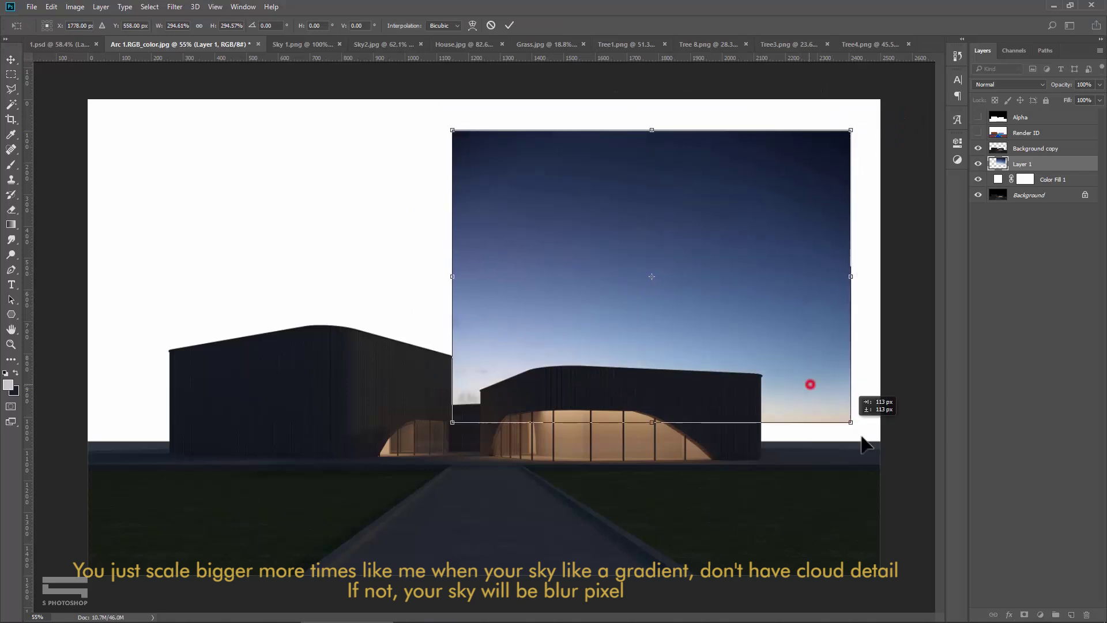
{"action": "left_click_drag", "start_coordinate": [475, 153], "coordinate": [84, 99]}
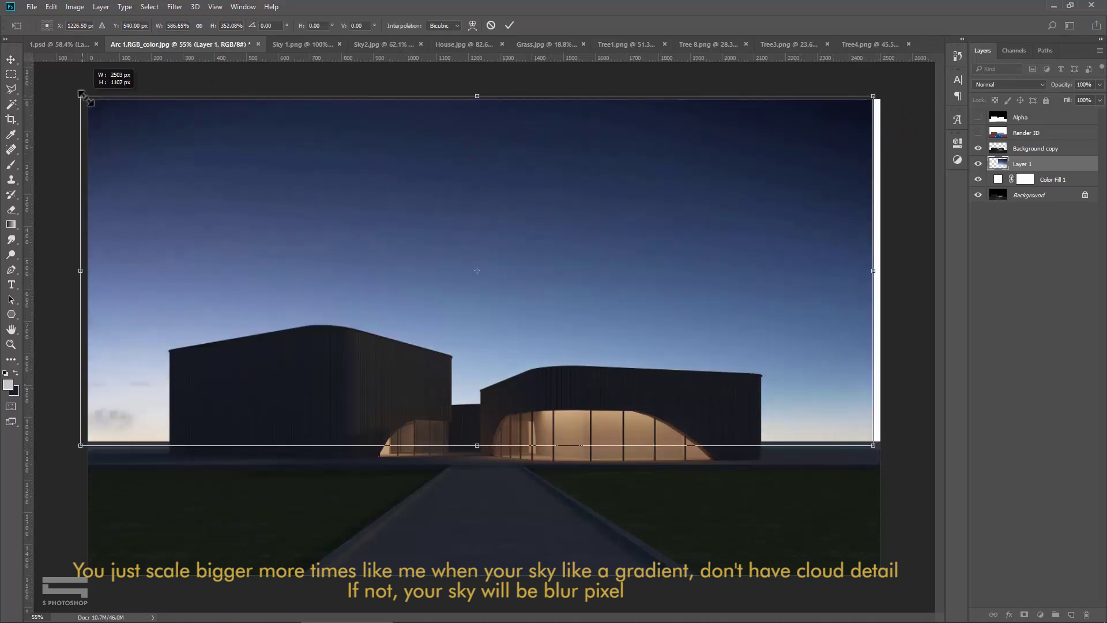
{"action": "left_click_drag", "start_coordinate": [878, 257], "coordinate": [886, 269]}
{"action": "left_click_drag", "start_coordinate": [483, 99], "coordinate": [484, 91]}
{"action": "right_click", "coordinate": [510, 175]}
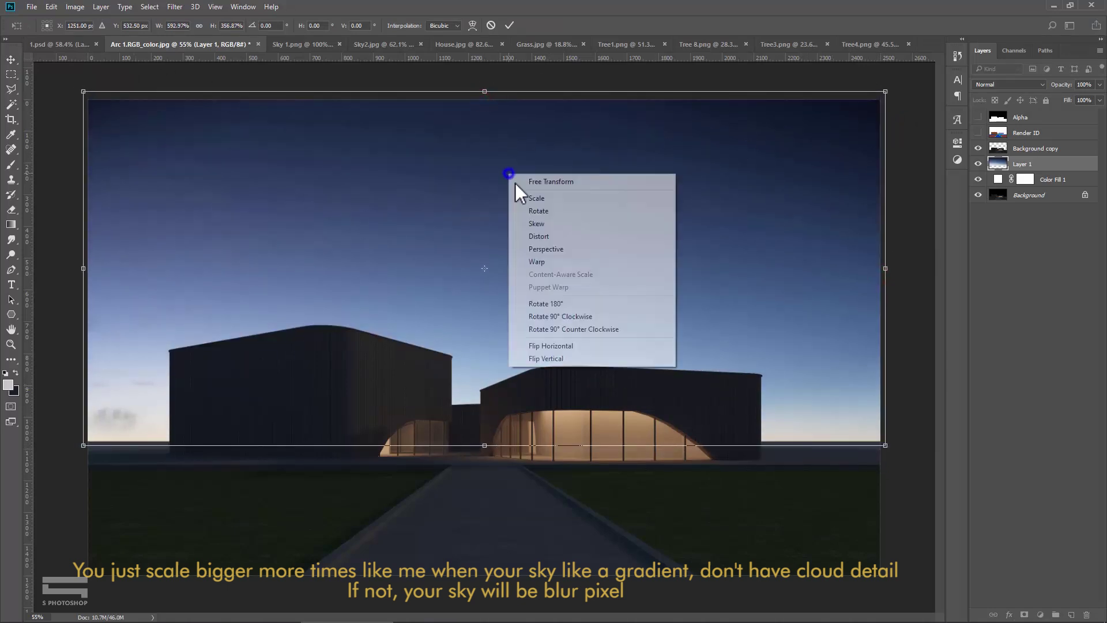
{"action": "left_click", "coordinate": [553, 346]}
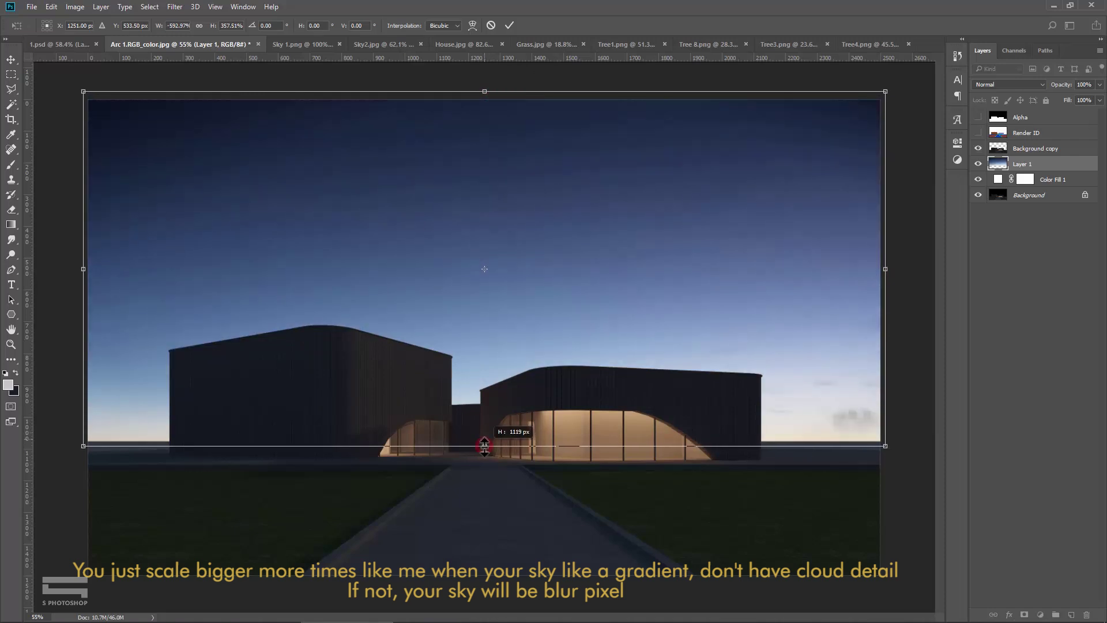
{"action": "left_click_drag", "start_coordinate": [494, 451], "coordinate": [494, 459]}
{"action": "key", "text": "Return"}
Step: Zoom out and close Sky 1.png, returning to the render document
{"action": "key", "text": "ctrl+minus"}
{"action": "left_click", "coordinate": [323, 44]}
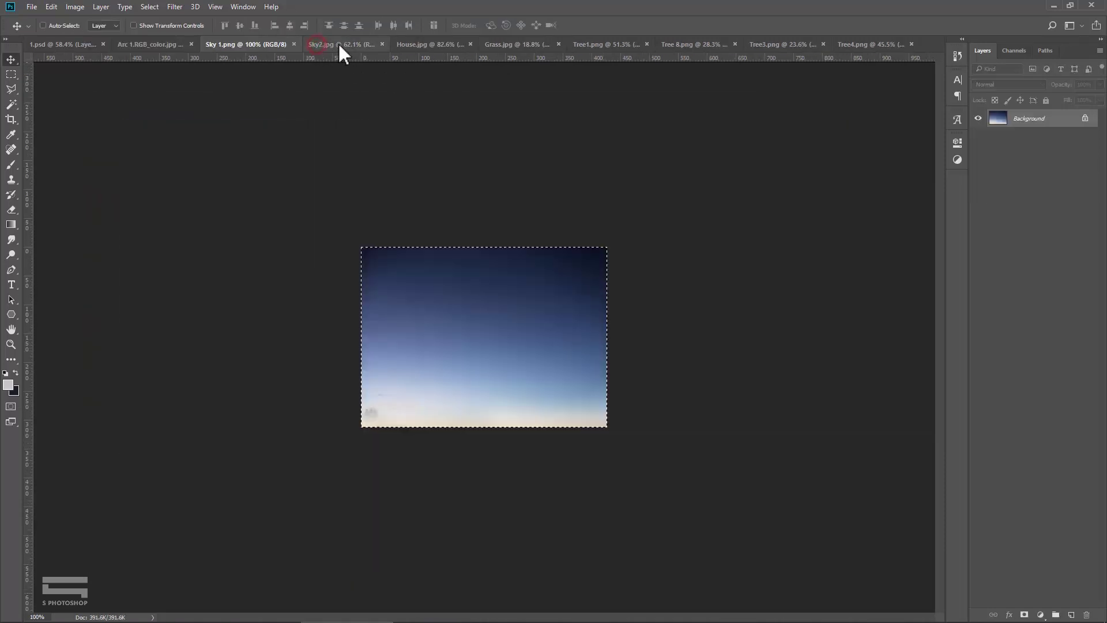
{"action": "left_click", "coordinate": [268, 44]}
{"action": "left_click", "coordinate": [188, 43]}
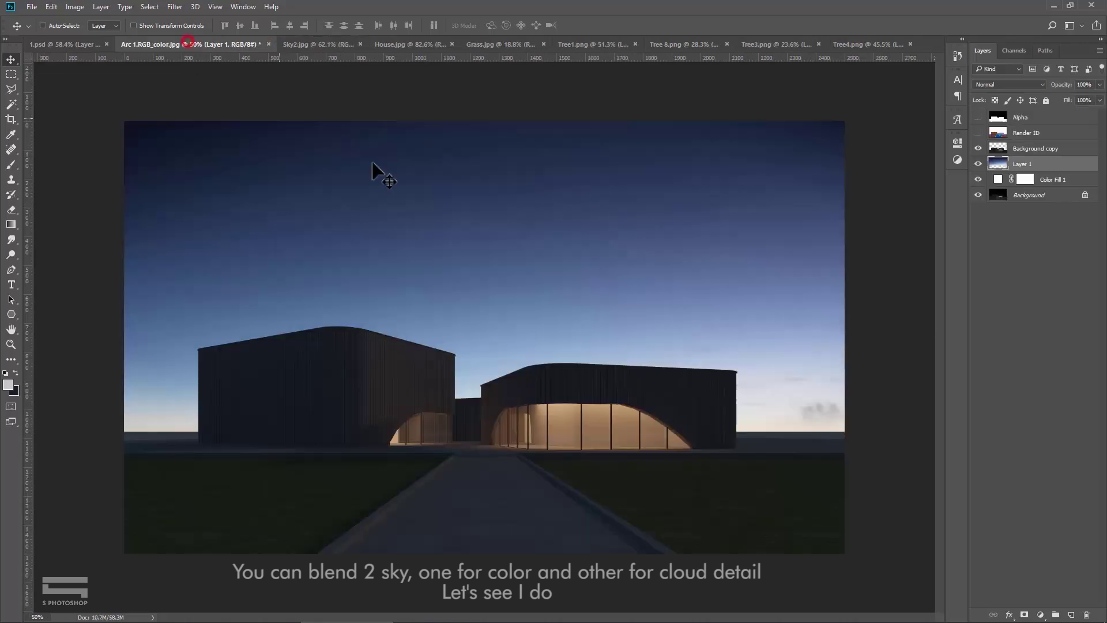
Step: Bring the Sky2 clouds in as Layer 2 and stretch them across the frame
{"action": "mouse_move", "coordinate": [1057, 170]}
{"action": "left_mouse_down"}
{"action": "mouse_move", "coordinate": [585, 293]}
{"action": "mouse_move", "coordinate": [903, 138]}
{"action": "mouse_move", "coordinate": [952, 131]}
{"action": "left_mouse_up"}
{"action": "key", "text": "ctrl+t"}
{"action": "left_click_drag", "start_coordinate": [779, 366], "coordinate": [704, 353]}
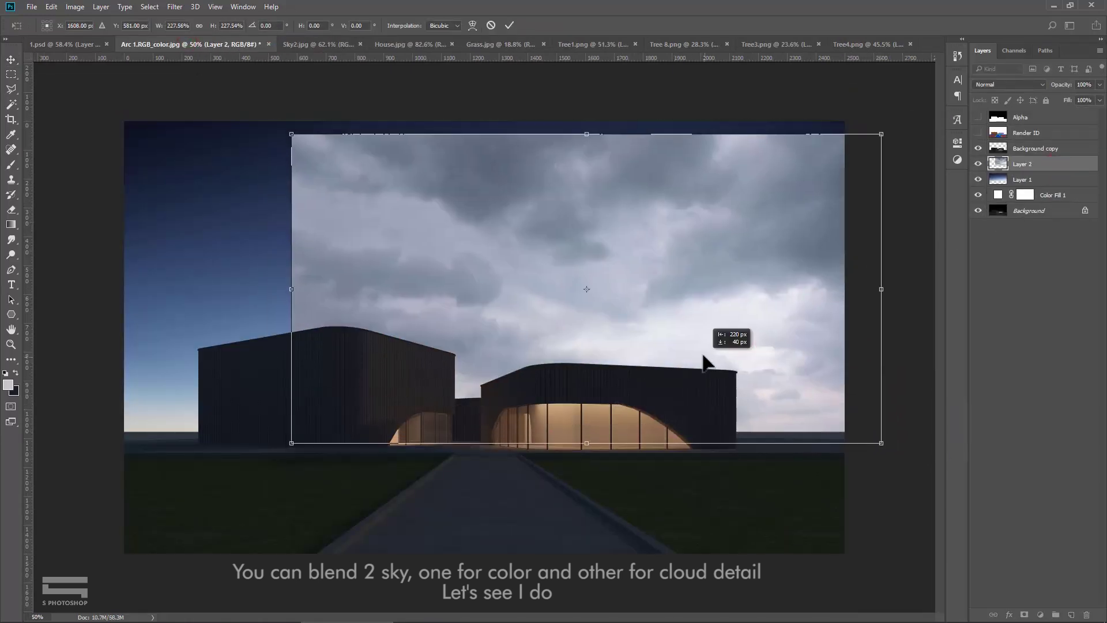
{"action": "left_click_drag", "start_coordinate": [881, 428], "coordinate": [890, 435]}
{"action": "left_click_drag", "start_coordinate": [355, 302], "coordinate": [320, 300]}
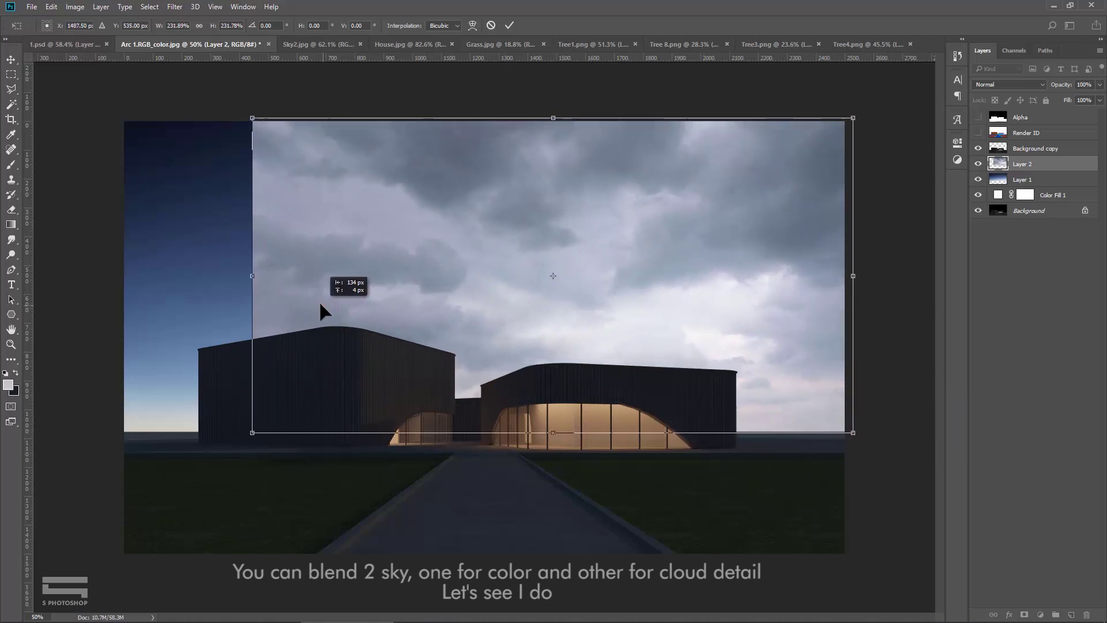
{"action": "left_click_drag", "start_coordinate": [250, 278], "coordinate": [124, 278]}
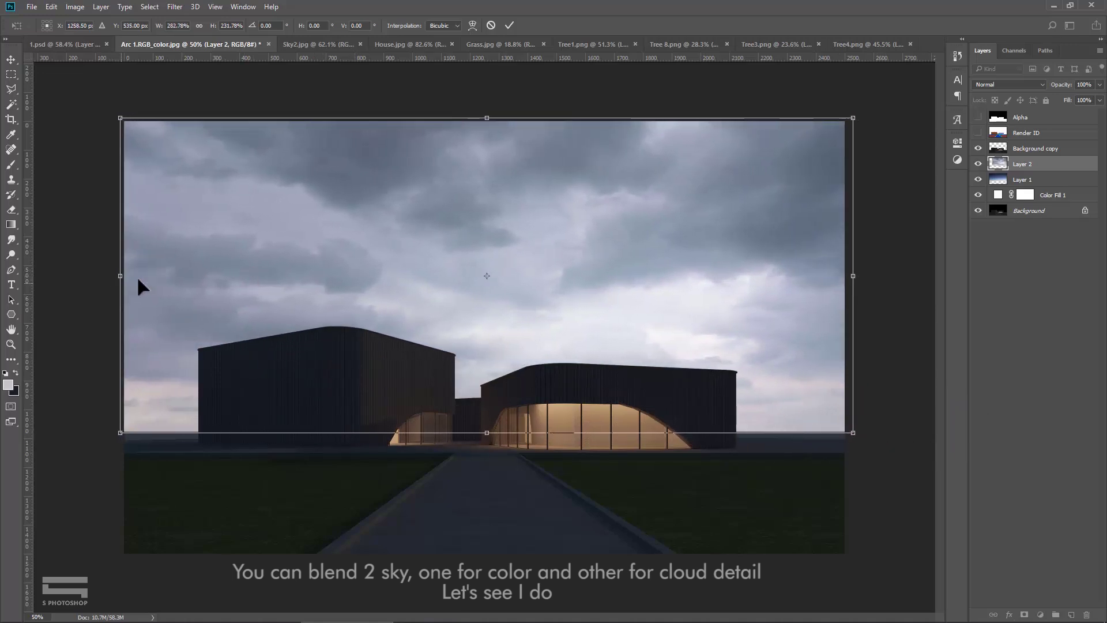
{"action": "key", "text": "Return"}
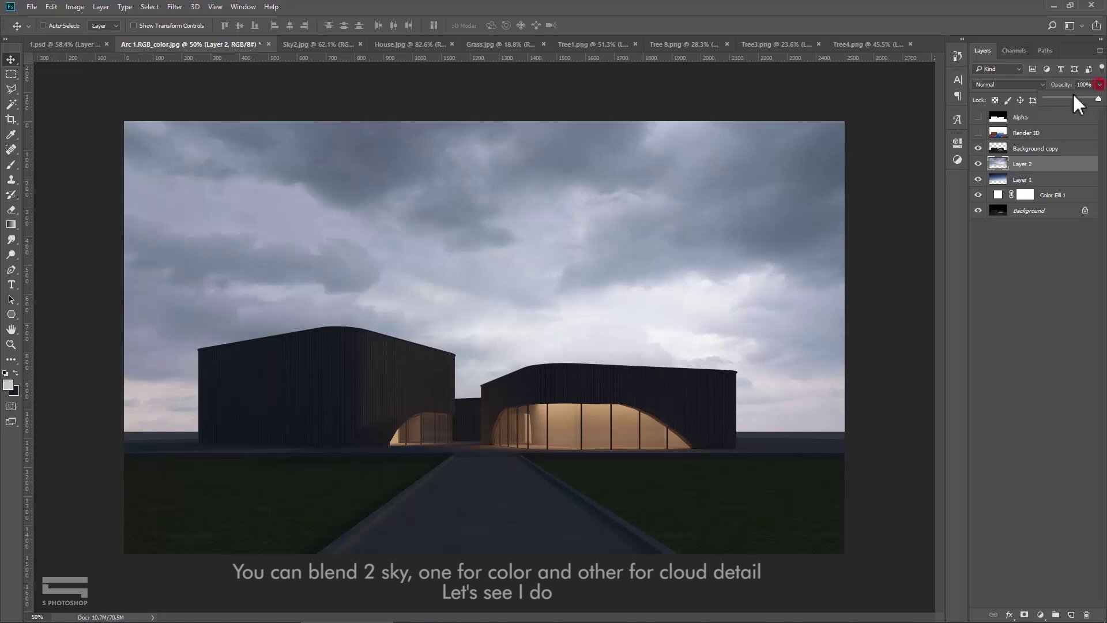
Step: Set Layer 2's opacity to 25%
{"action": "left_click_drag", "start_coordinate": [1066, 96], "coordinate": [1062, 100]}
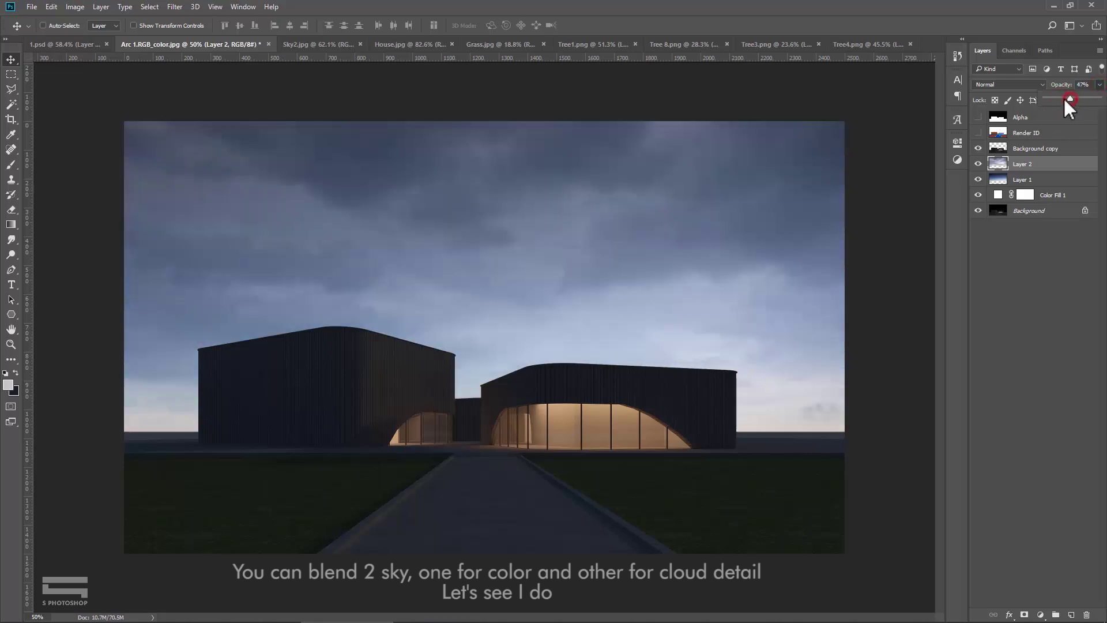
{"action": "left_click", "coordinate": [1086, 85]}
{"action": "type", "text": "25"}
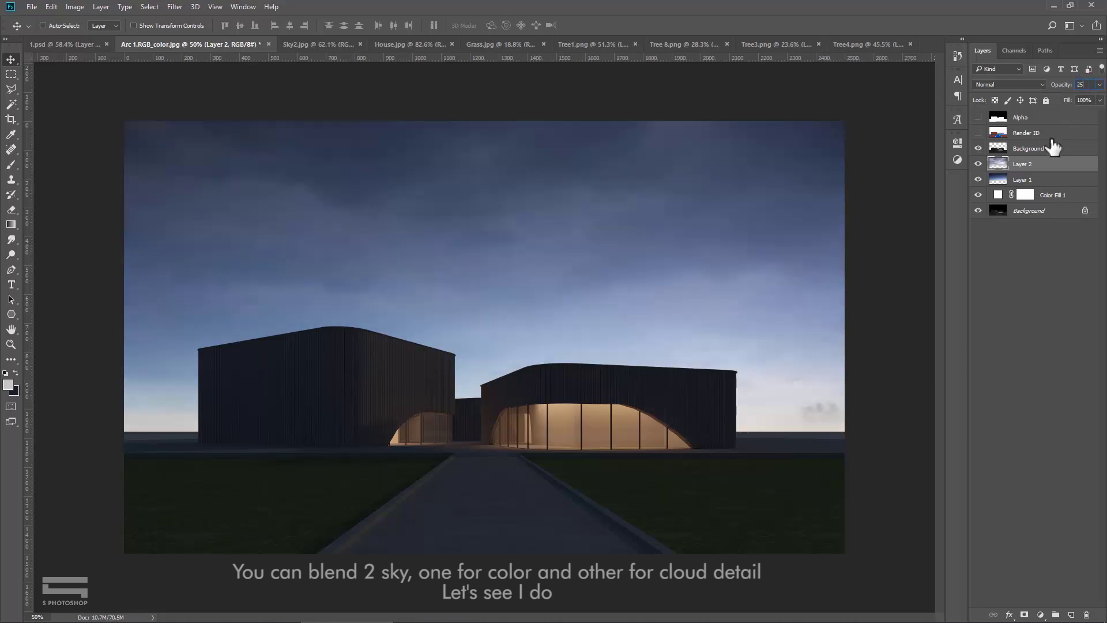
{"action": "left_click", "coordinate": [528, 292]}
Step: Set up the Eraser at 1200 px size and 30% opacity
{"action": "left_click", "coordinate": [12, 209]}
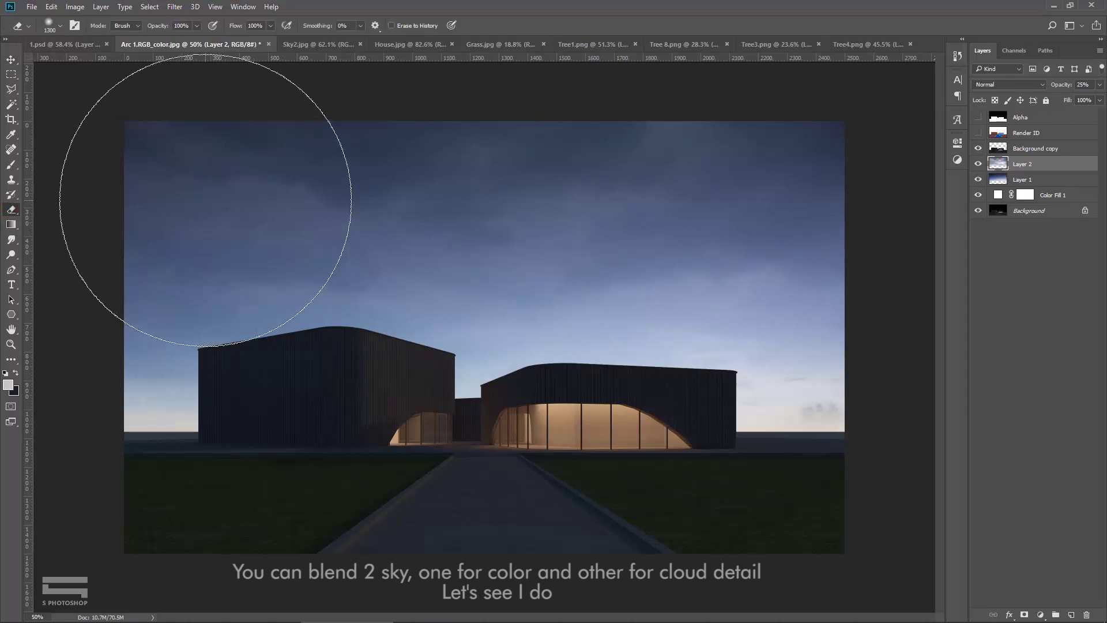
{"action": "left_click_drag", "start_coordinate": [173, 193], "coordinate": [178, 155]}
{"action": "scroll", "coordinate": [178, 155], "scroll_direction": "down", "scroll_amount": 3}
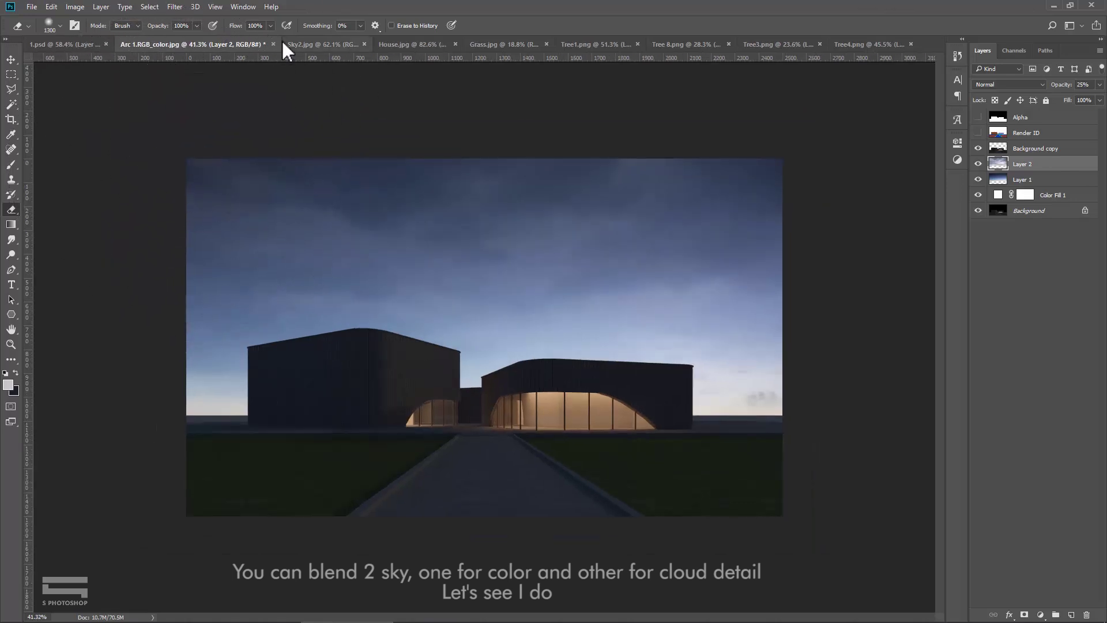
{"action": "key", "text": "bracketleft"}
{"action": "left_click", "coordinate": [223, 198]}
{"action": "left_click", "coordinate": [302, 180]}
{"action": "left_click_drag", "start_coordinate": [331, 168], "coordinate": [520, 144]}
Step: Erase the clouds along the top of the sky on Layer 2
{"action": "left_click", "coordinate": [643, 144]}
{"action": "left_click", "coordinate": [737, 142]}
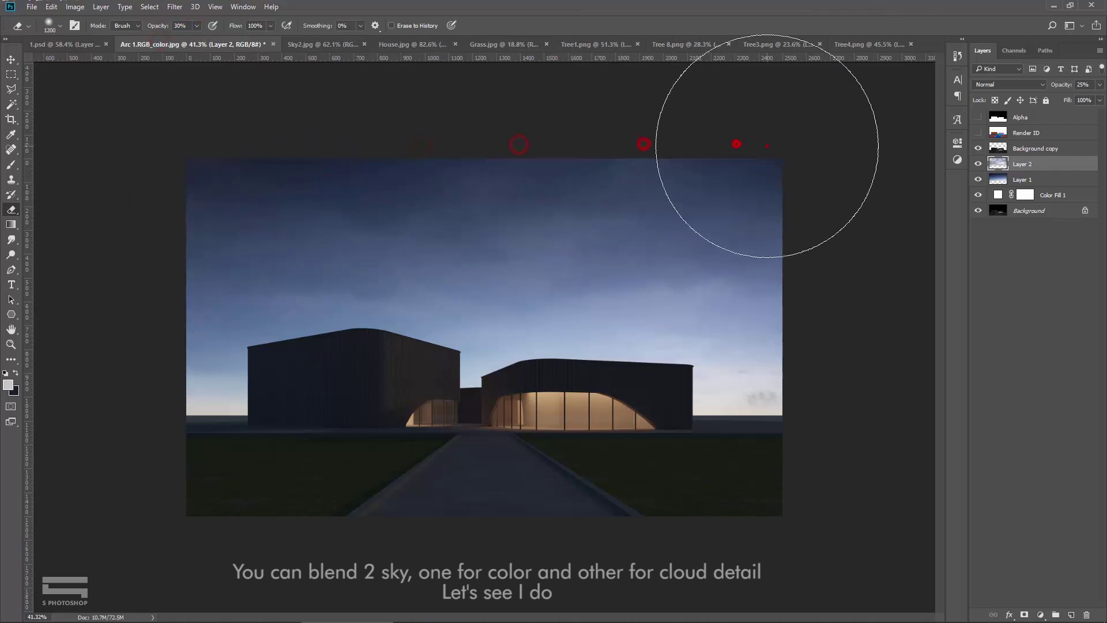
{"action": "left_click", "coordinate": [240, 217]}
{"action": "left_click", "coordinate": [173, 281]}
{"action": "left_click", "coordinate": [166, 325]}
{"action": "left_click", "coordinate": [383, 240]}
{"action": "left_click", "coordinate": [462, 164]}
{"action": "left_click", "coordinate": [553, 139]}
{"action": "left_click", "coordinate": [598, 139]}
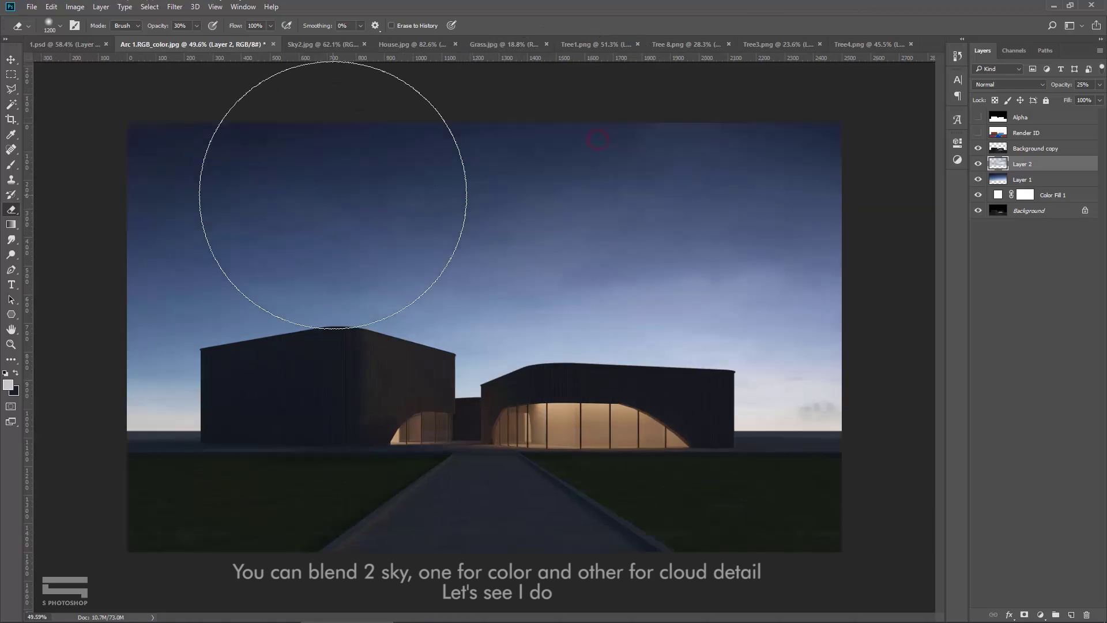
Step: Zoom in and close the Sky2.jpg image
{"action": "key", "text": "ctrl+plus"}
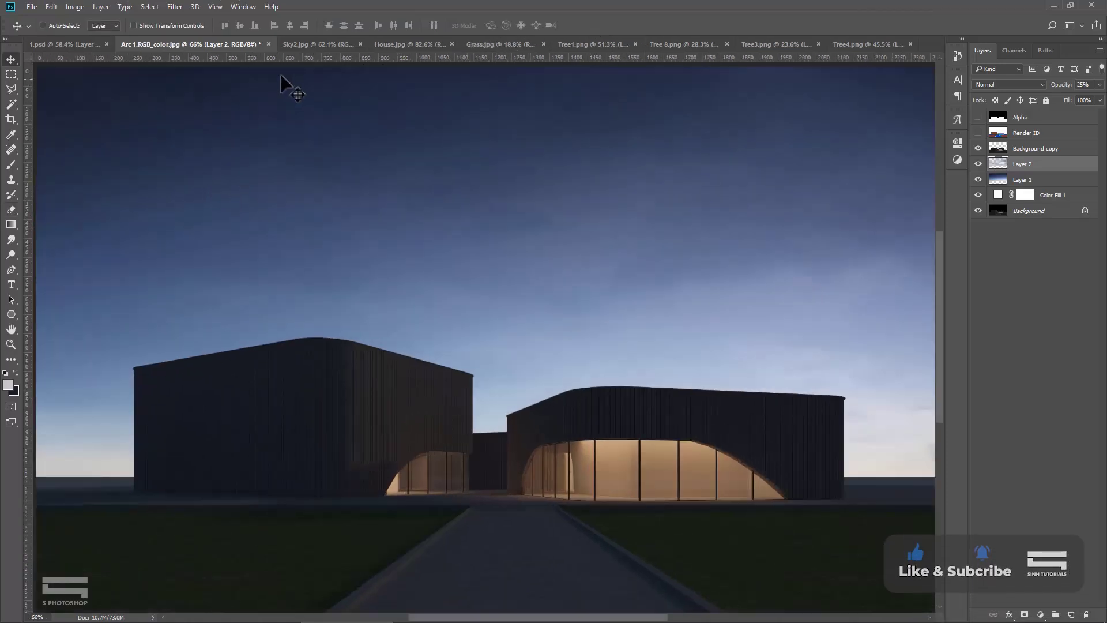
{"action": "left_click", "coordinate": [319, 45]}
{"action": "key", "text": "ctrl+w"}
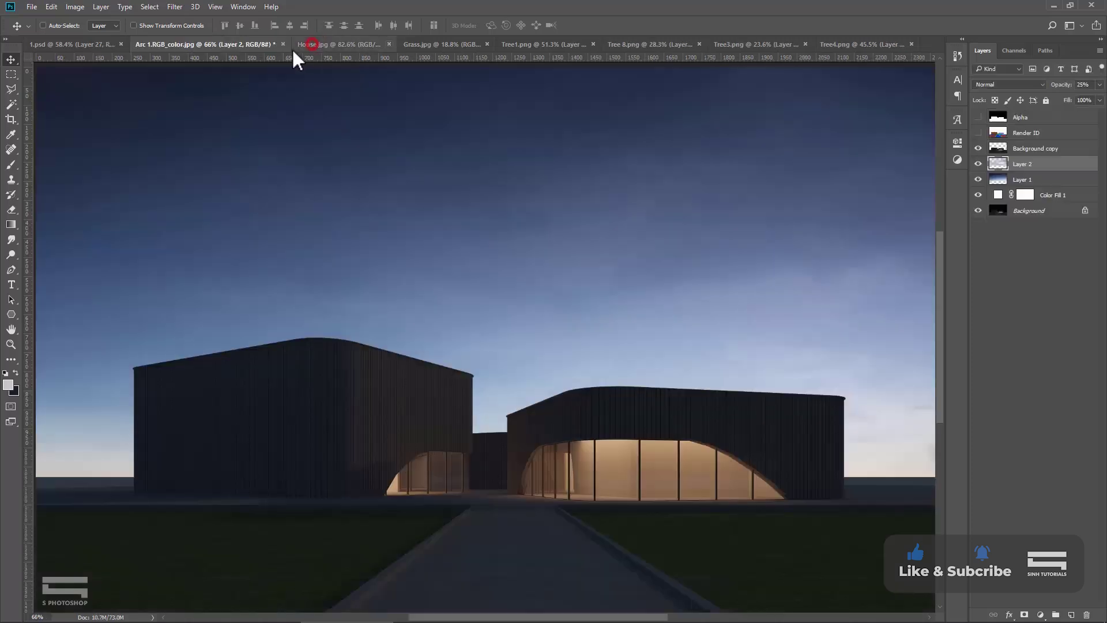
Step: In House.jpg, copy the bottom-right interior area onto a new layer
{"action": "left_click", "coordinate": [324, 46]}
{"action": "scroll", "coordinate": [558, 407], "scroll_direction": "up", "scroll_amount": 1}
{"action": "scroll", "coordinate": [558, 406], "scroll_direction": "up", "scroll_amount": 1}
{"action": "scroll", "coordinate": [558, 406], "scroll_direction": "up", "scroll_amount": 1}
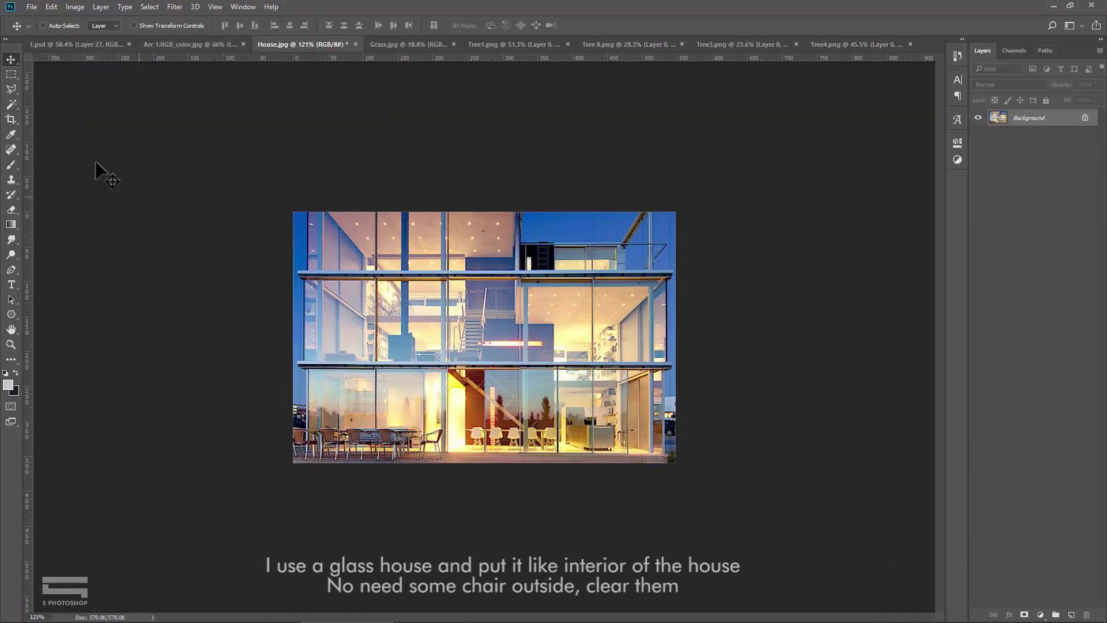
{"action": "left_click", "coordinate": [10, 76]}
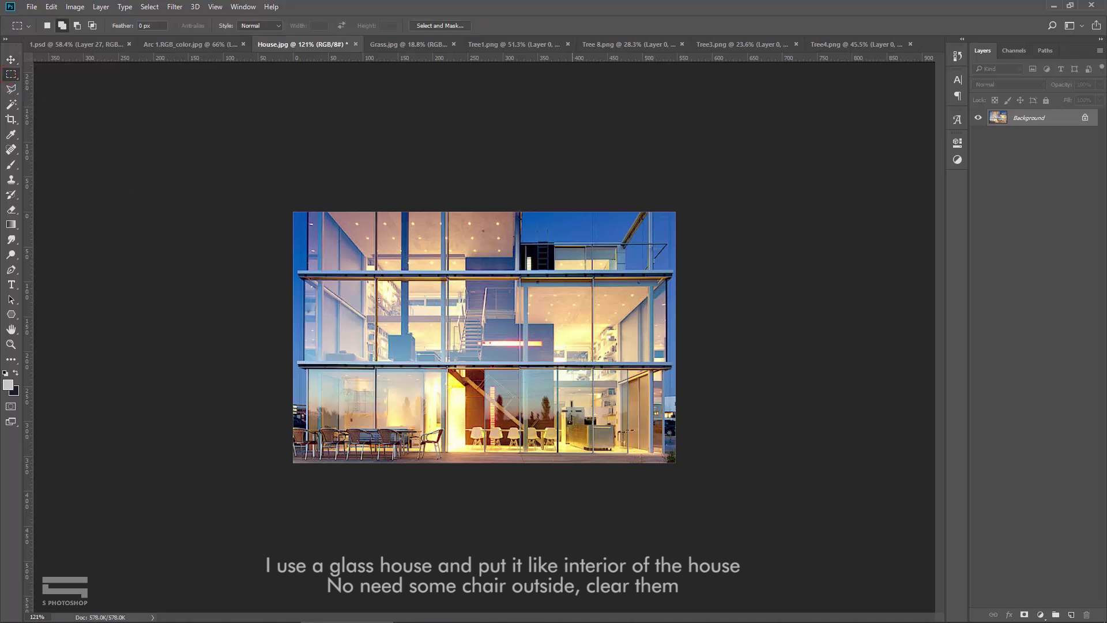
{"action": "left_click_drag", "start_coordinate": [559, 393], "coordinate": [678, 465]}
{"action": "key", "text": "ctrl+j"}
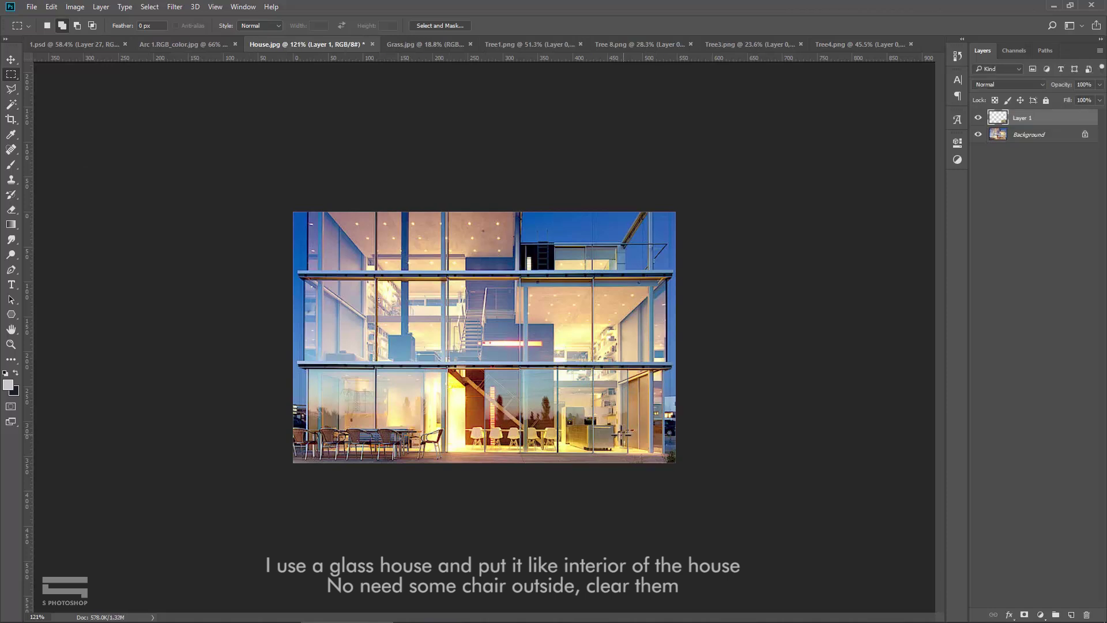
Step: Move the interior copy left over the outdoor chairs and flip it horizontally
{"action": "key", "text": "v"}
{"action": "left_click_drag", "start_coordinate": [630, 444], "coordinate": [387, 441]}
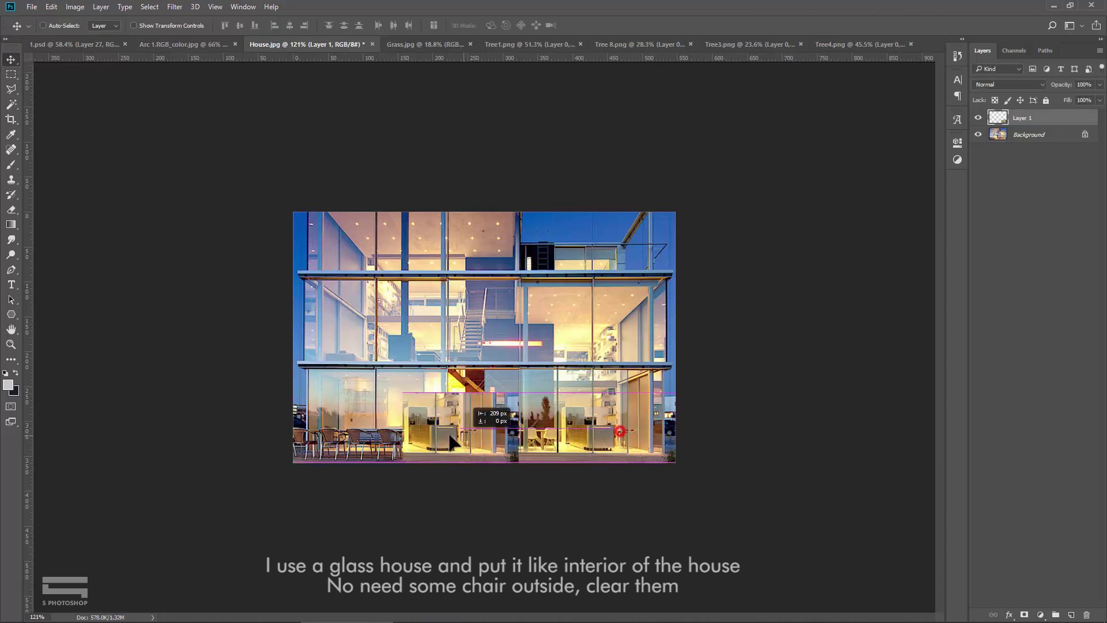
{"action": "key", "text": "ctrl+t"}
{"action": "right_click", "coordinate": [406, 427]}
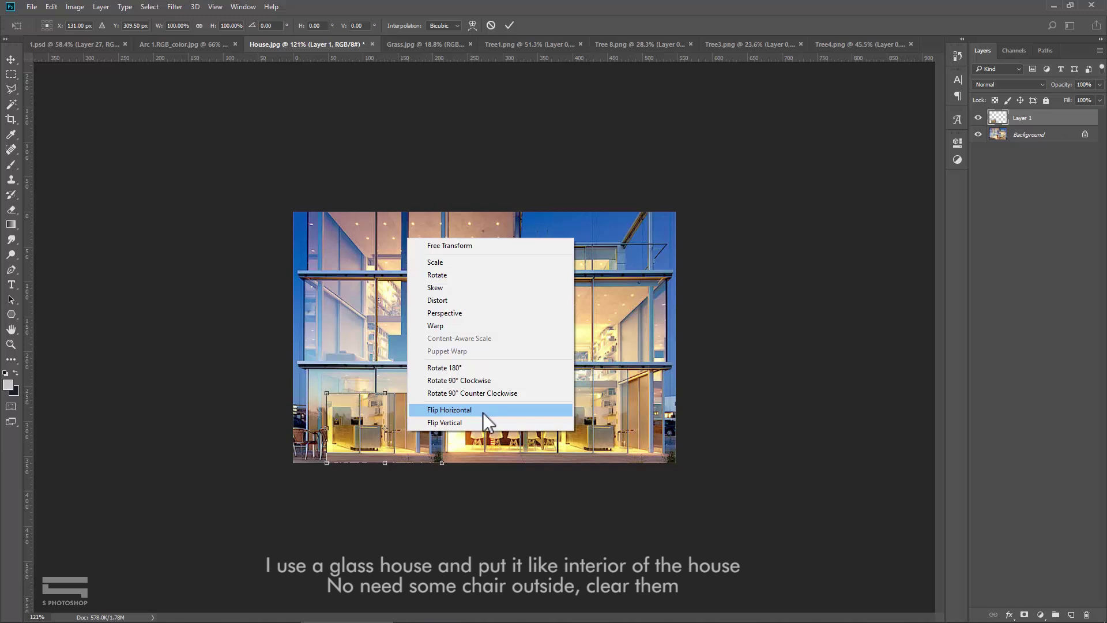
{"action": "left_click", "coordinate": [483, 410]}
{"action": "left_click_drag", "start_coordinate": [424, 444], "coordinate": [426, 444]}
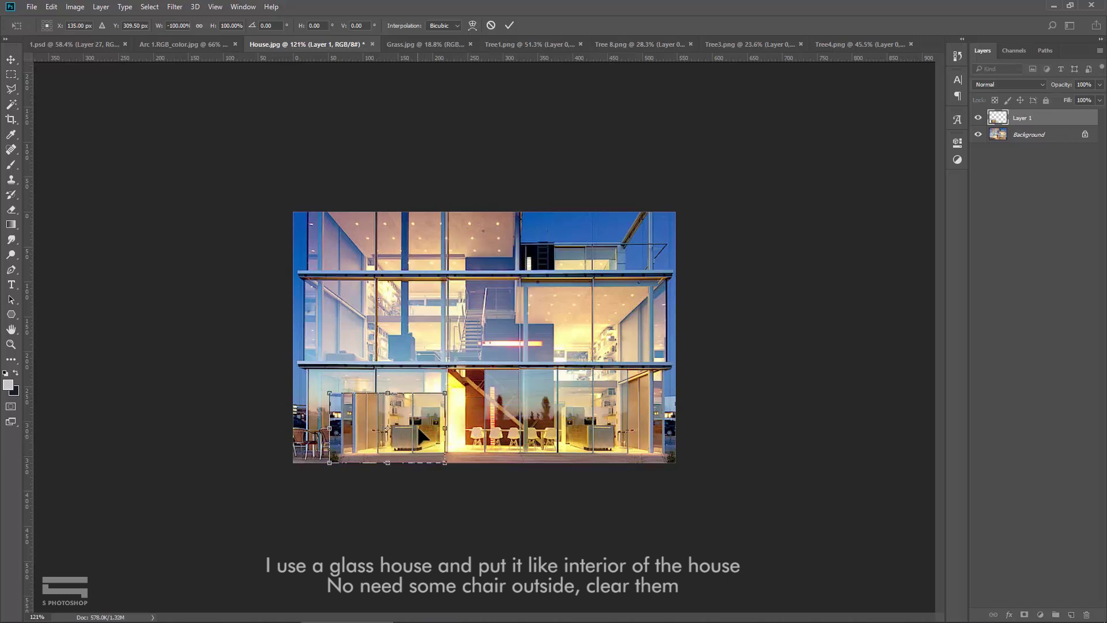
{"action": "key", "text": "Return"}
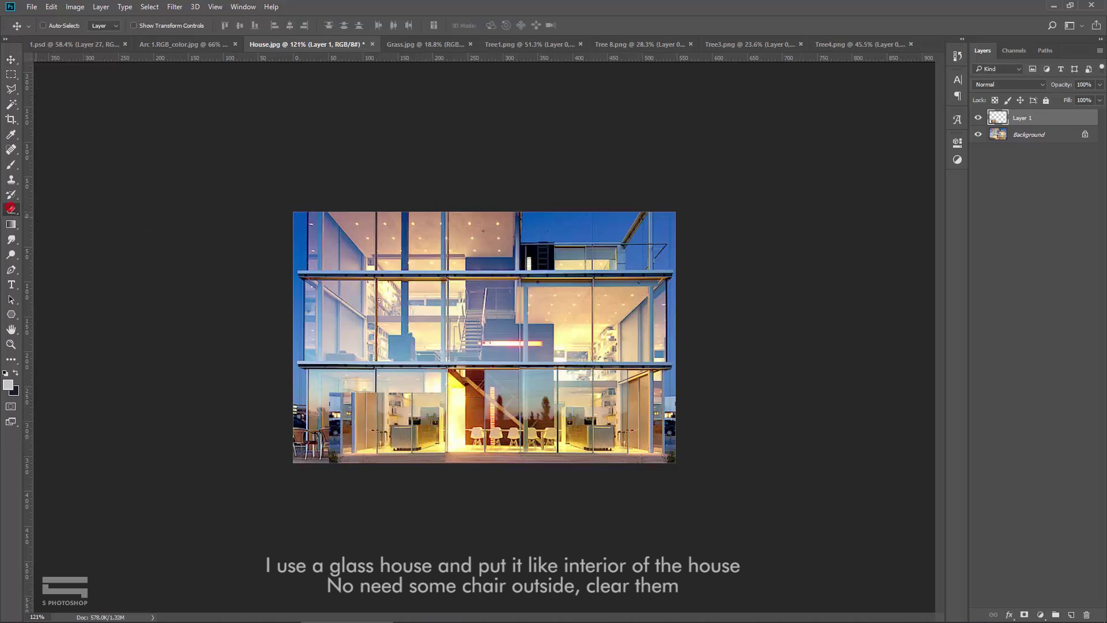
{"action": "key", "text": "bracketleft"}
{"action": "key", "text": "bracketleft"}
{"action": "key", "text": "bracketleft"}
{"action": "key", "text": "bracketleft"}
{"action": "key", "text": "bracketleft"}
{"action": "key", "text": "bracketleft"}
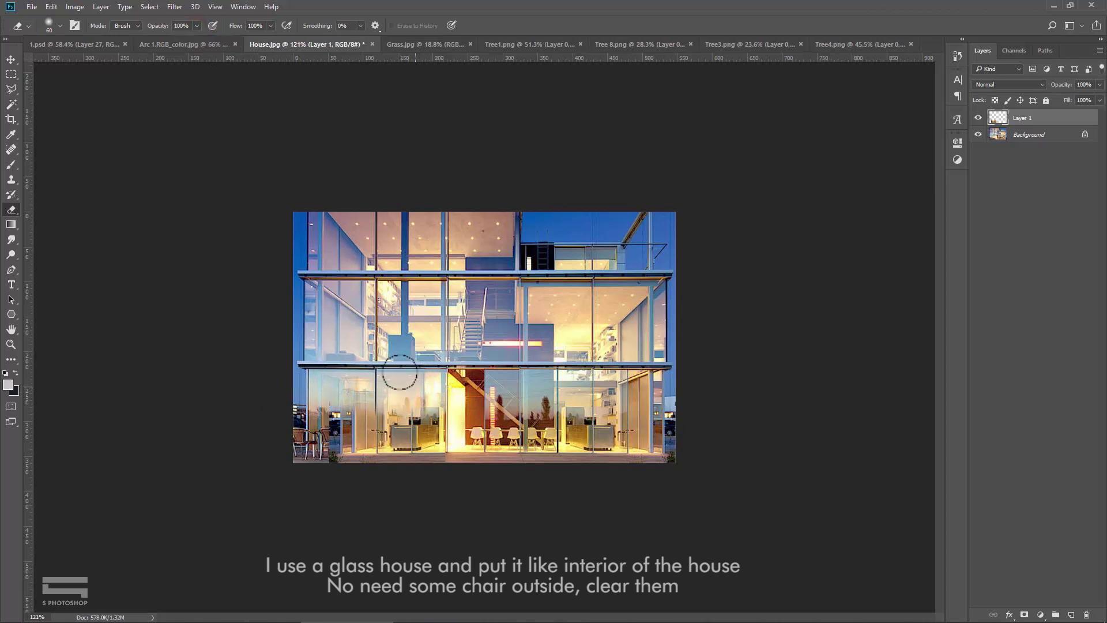
{"action": "key", "text": "v"}
Step: Duplicate Layer 1, shift the copy, and erase the remaining outdoor chairs
{"action": "right_click", "coordinate": [1041, 119]}
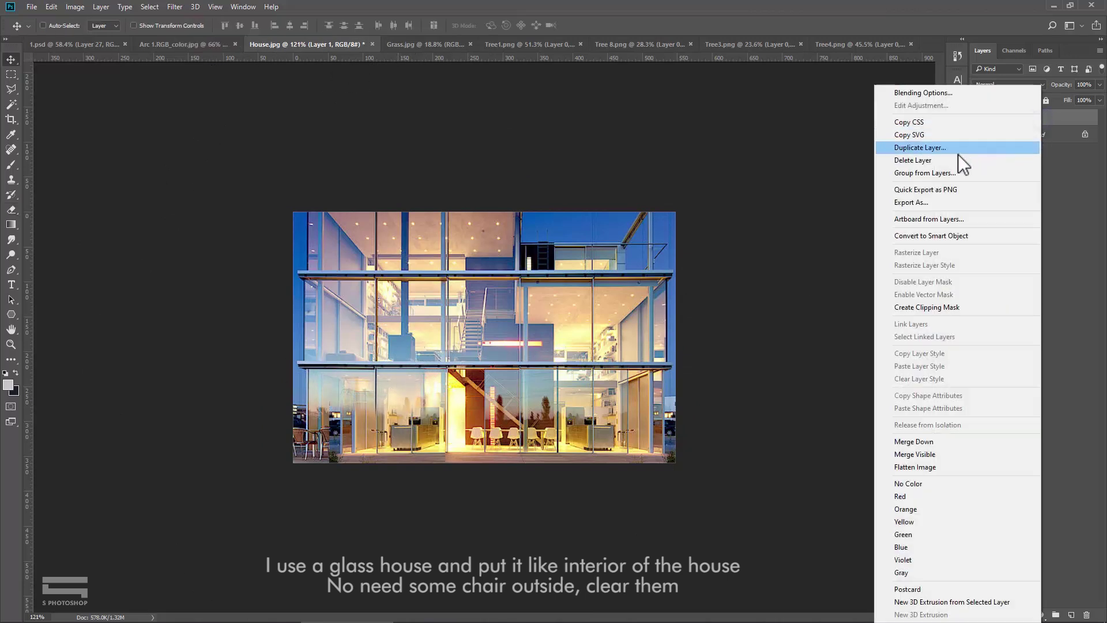
{"action": "left_click", "coordinate": [923, 147]}
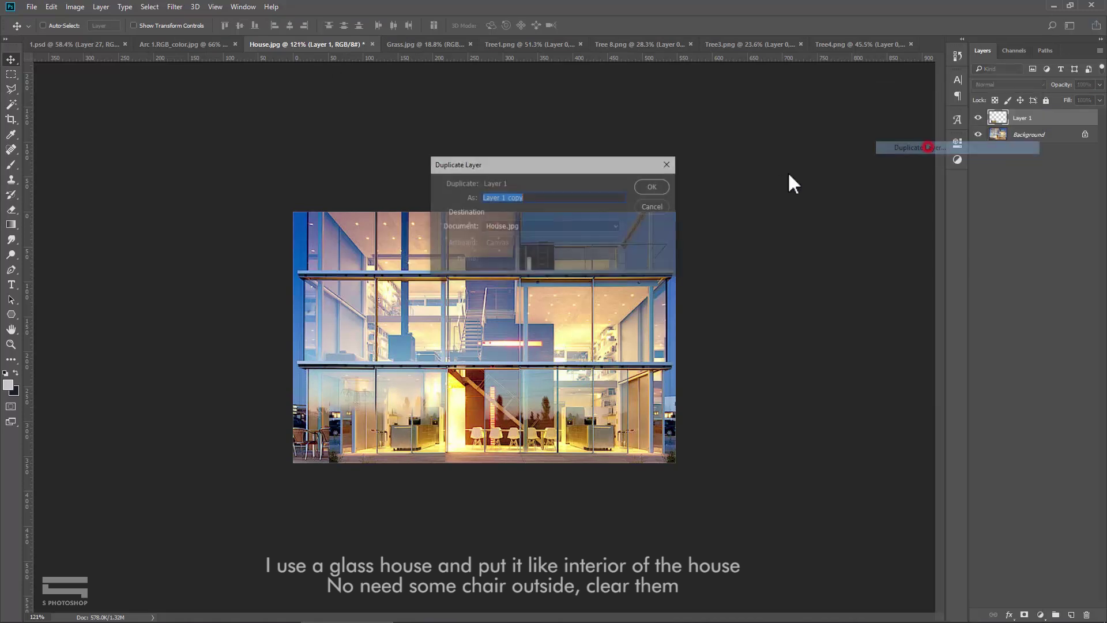
{"action": "left_click", "coordinate": [650, 187]}
{"action": "left_click_drag", "start_coordinate": [385, 430], "coordinate": [402, 441]}
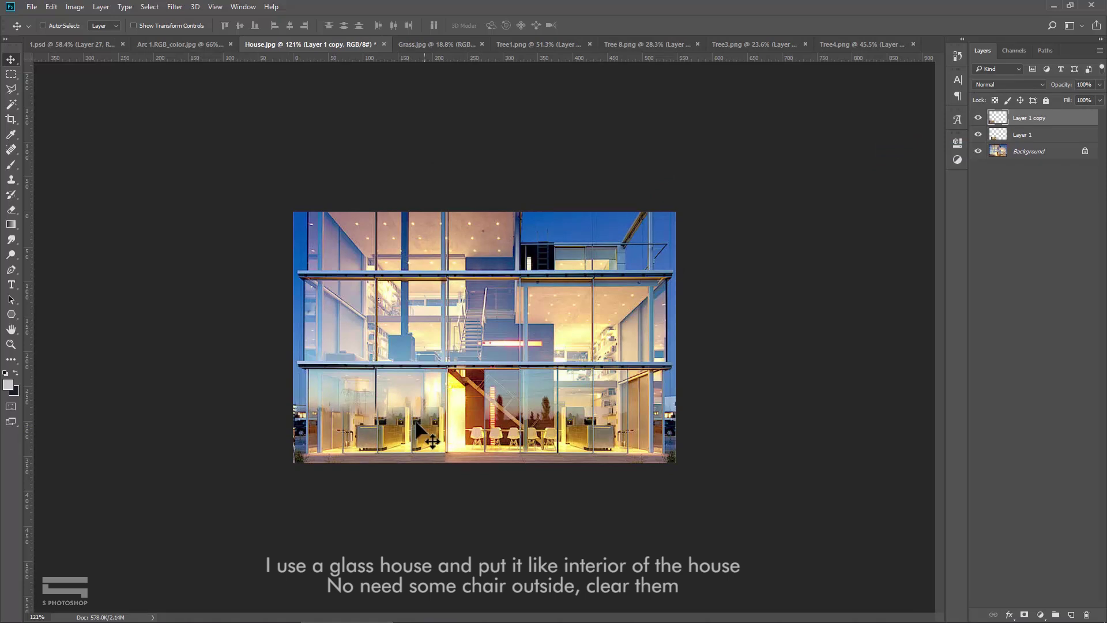
{"action": "key", "text": "e"}
{"action": "mouse_move", "coordinate": [347, 401]}
{"action": "left_mouse_down"}
{"action": "mouse_move", "coordinate": [323, 389]}
{"action": "mouse_move", "coordinate": [382, 403]}
{"action": "left_mouse_up"}
Step: Flatten all layers into a single image and select all of it
{"action": "key", "text": "v"}
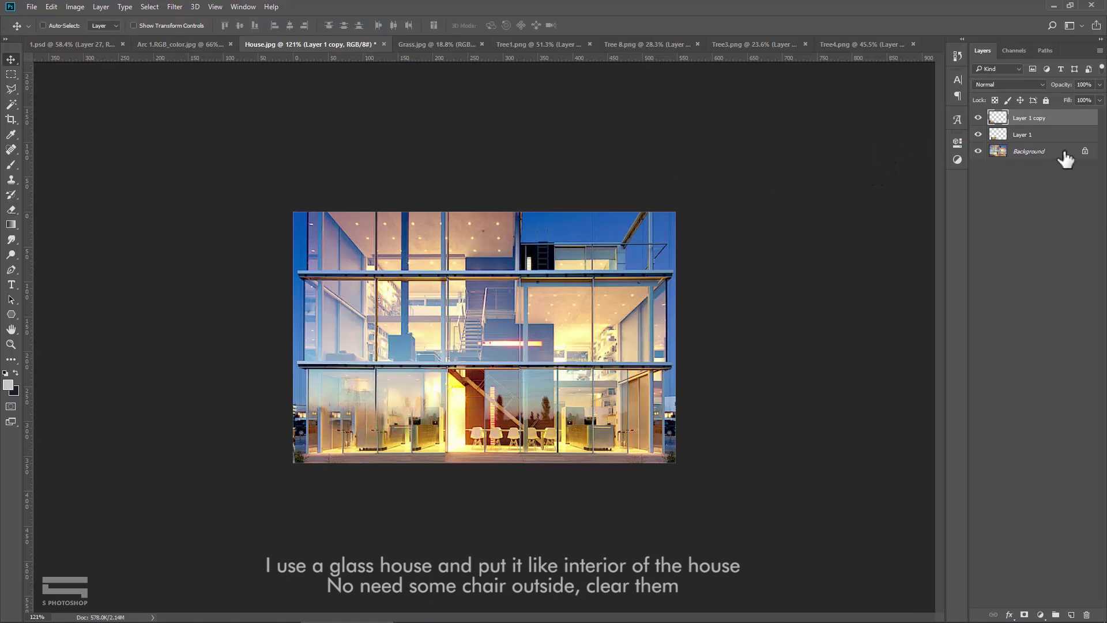
{"action": "left_click", "coordinate": [1038, 152], "text": "shift"}
{"action": "right_click", "coordinate": [1049, 132]}
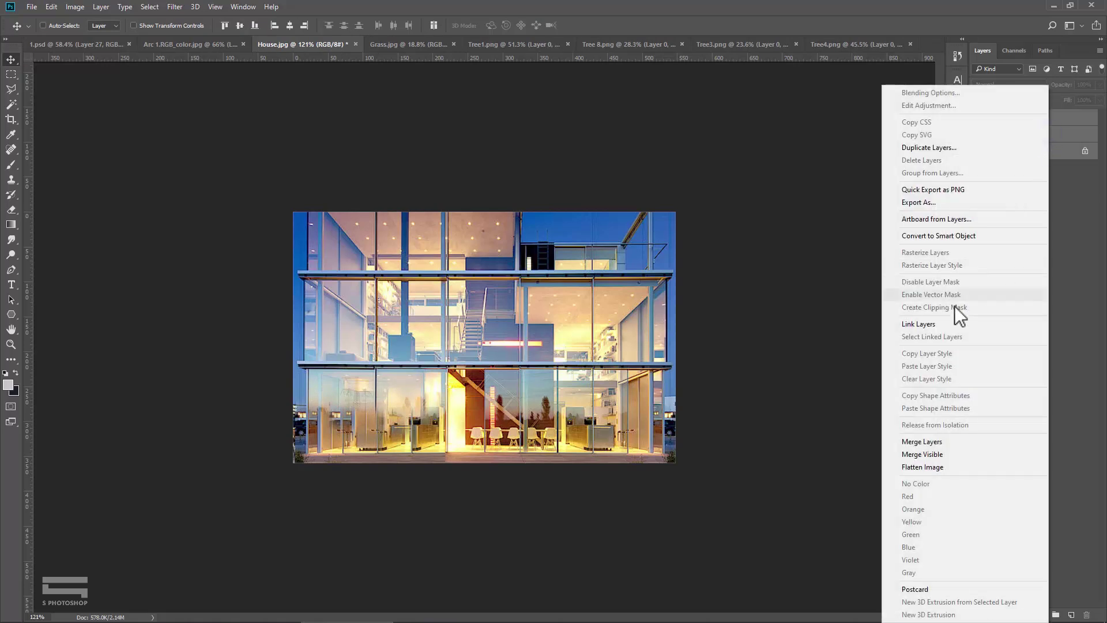
{"action": "left_click", "coordinate": [918, 442]}
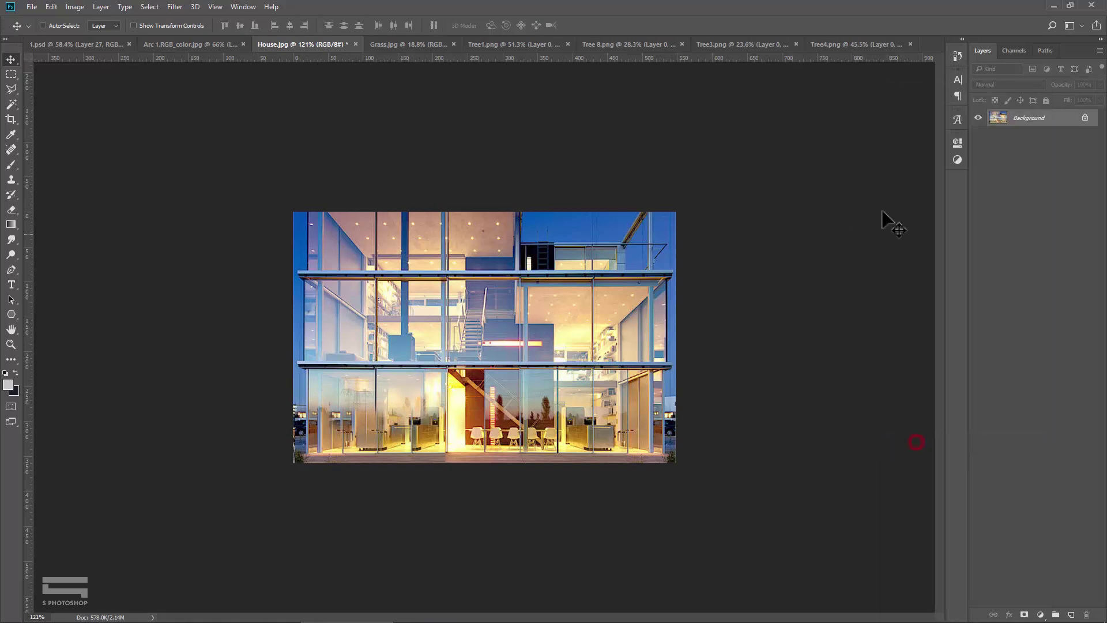
{"action": "key", "text": "ctrl+a"}
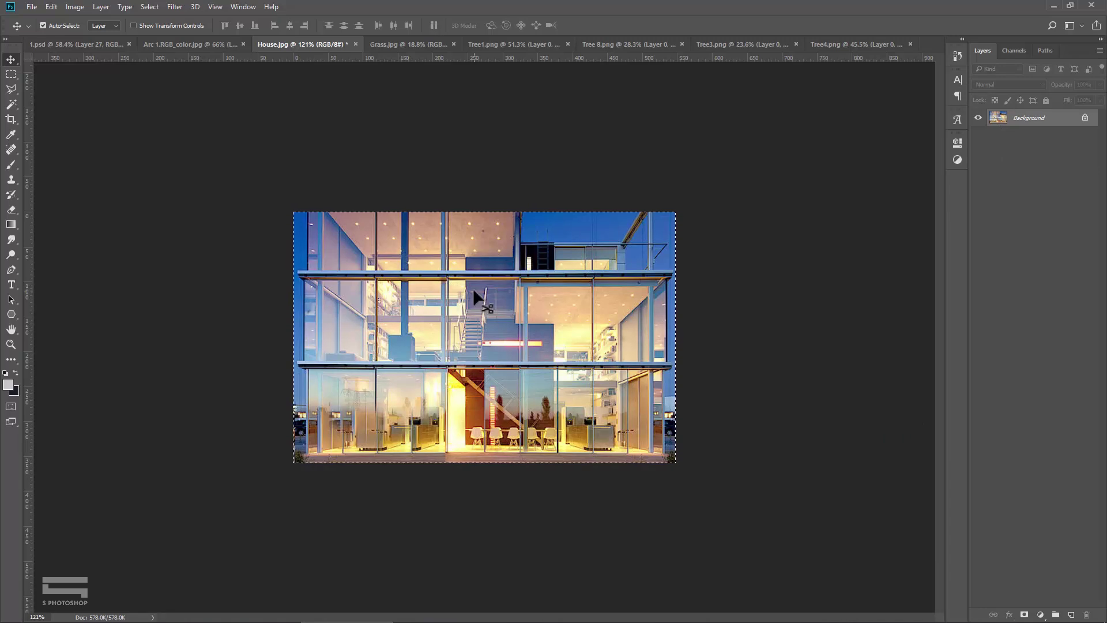
Step: Show Render ID and Magic Wand-select the right building's blue glass and the left building's green glass
{"action": "left_click", "coordinate": [189, 43]}
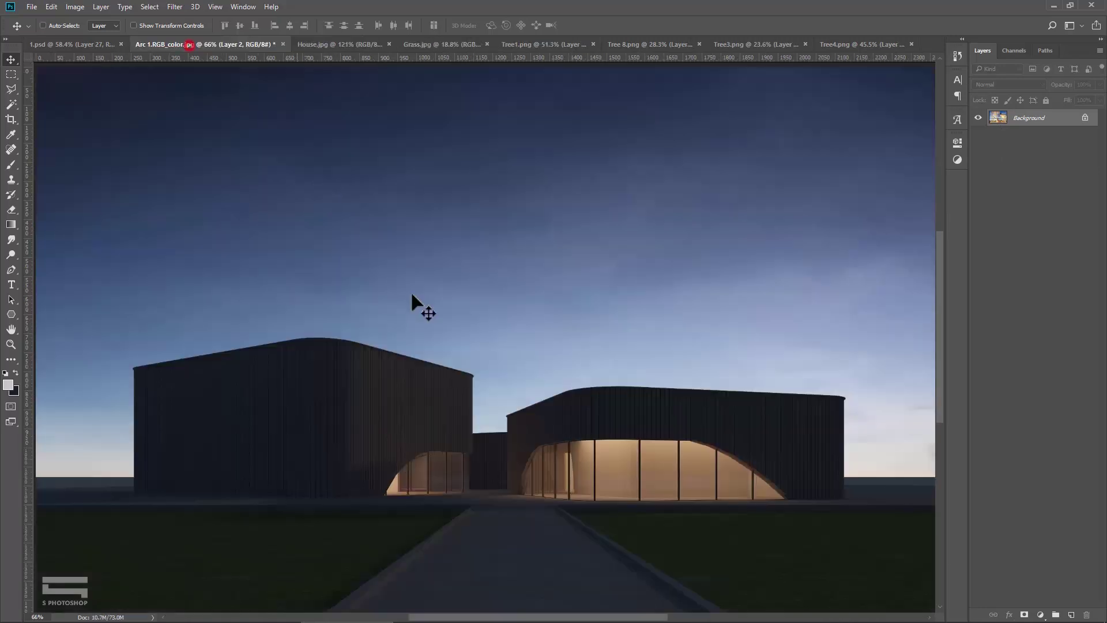
{"action": "left_click", "coordinate": [979, 133]}
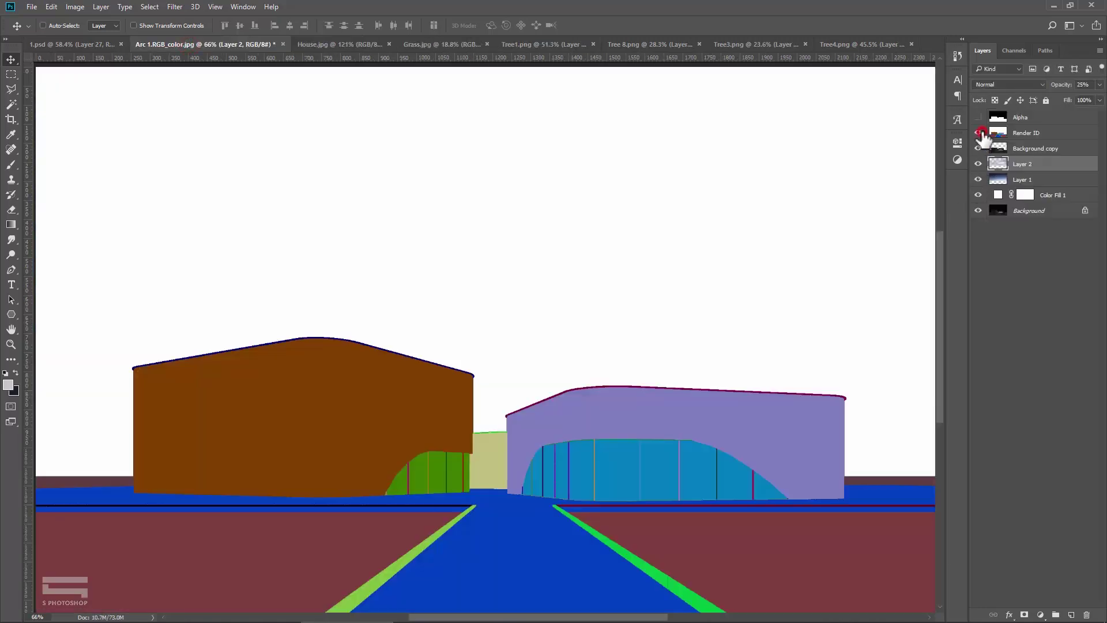
{"action": "left_click", "coordinate": [11, 104]}
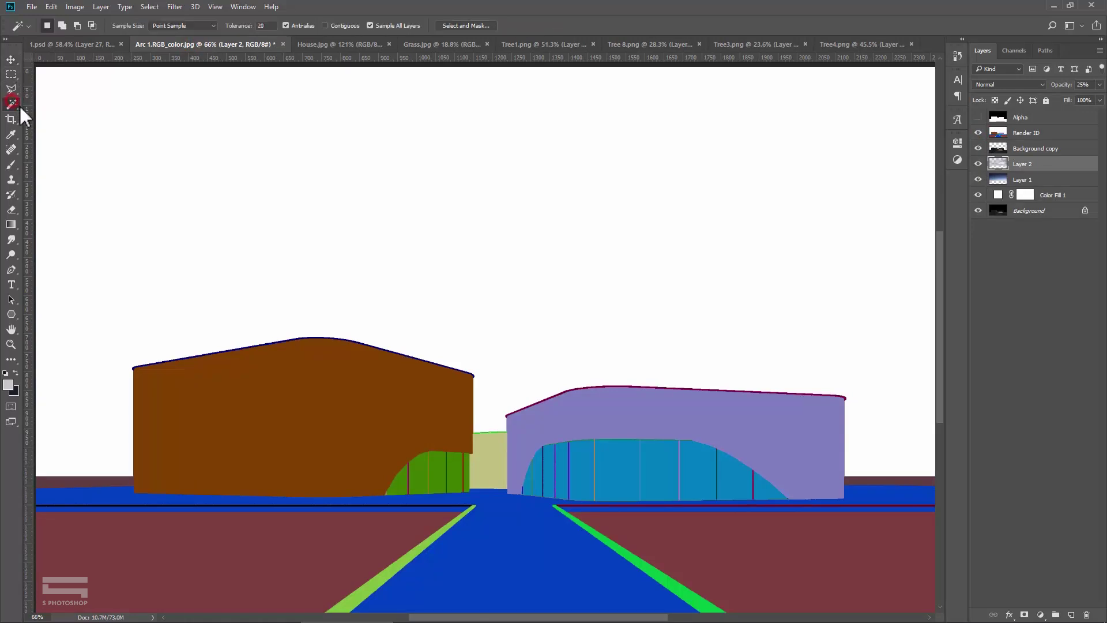
{"action": "scroll", "coordinate": [679, 474], "scroll_direction": "up", "scroll_amount": 3}
{"action": "scroll", "coordinate": [603, 438], "scroll_direction": "up", "scroll_amount": 2}
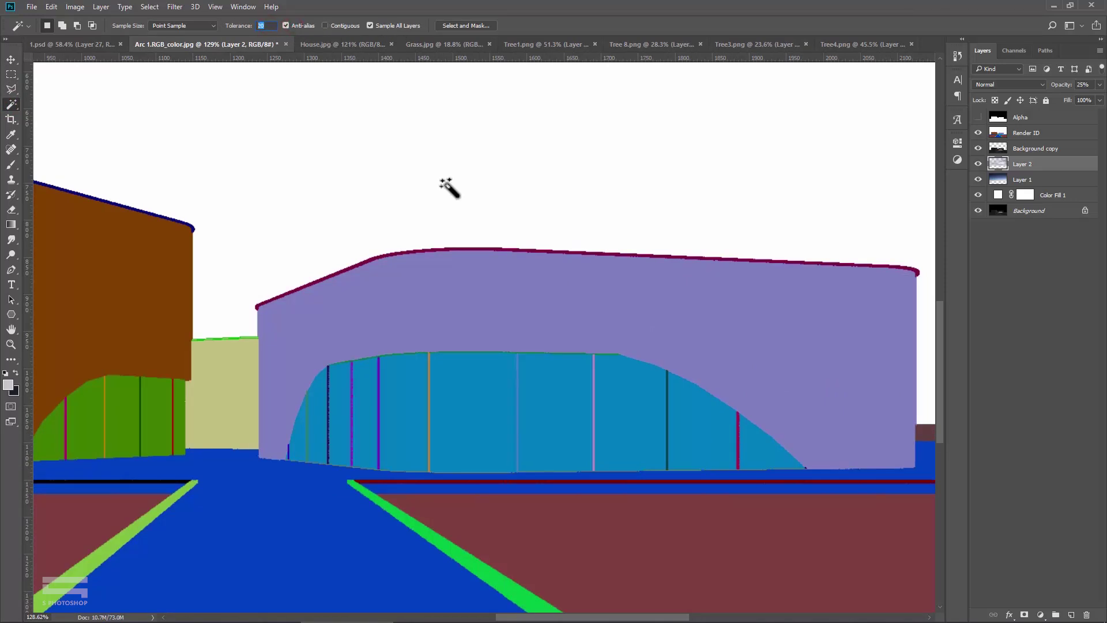
{"action": "left_click", "coordinate": [568, 414]}
{"action": "left_click_drag", "start_coordinate": [514, 391], "coordinate": [383, 401]}
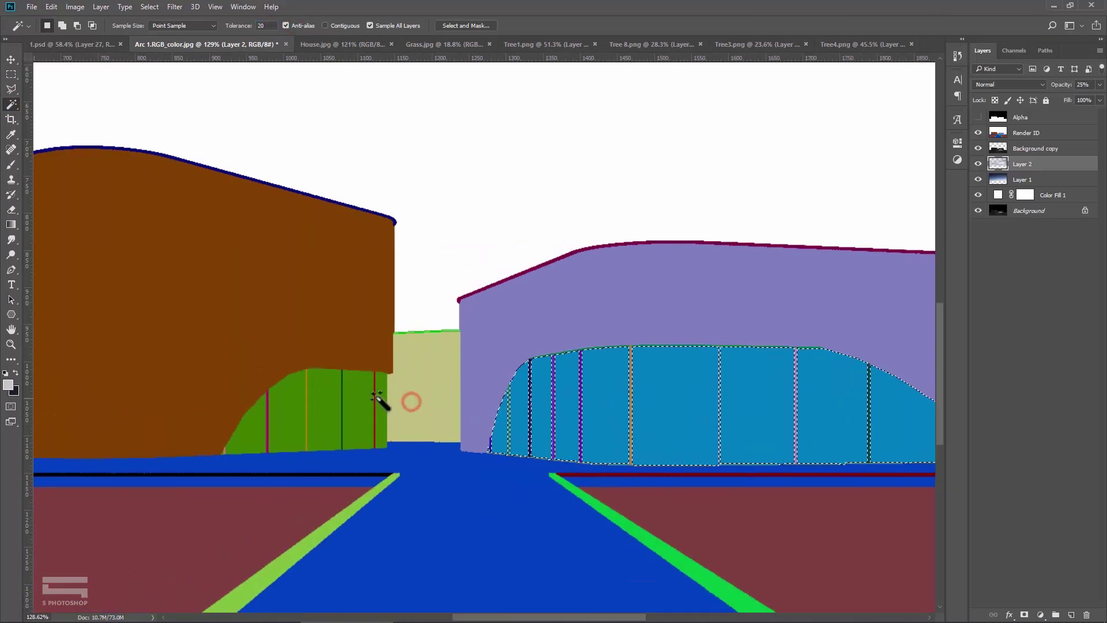
{"action": "scroll", "coordinate": [366, 404], "scroll_direction": "up", "scroll_amount": 2}
{"action": "left_click", "coordinate": [320, 400], "text": "shift"}
{"action": "scroll", "coordinate": [321, 402], "scroll_direction": "down", "scroll_amount": 3}
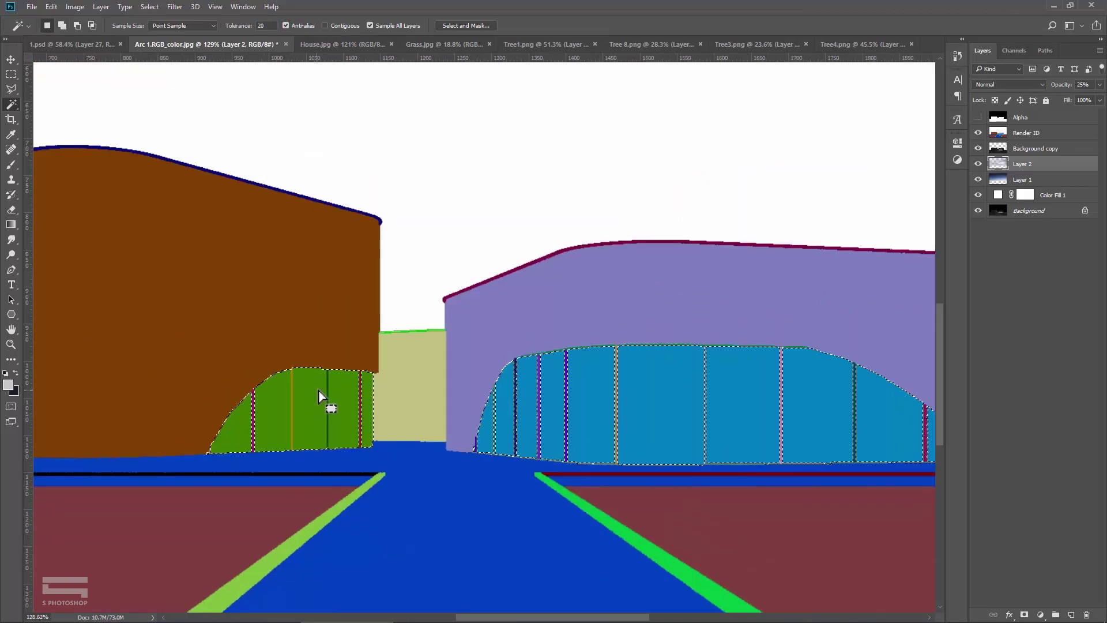
{"action": "scroll", "coordinate": [323, 398], "scroll_direction": "up", "scroll_amount": 2}
{"action": "scroll", "coordinate": [312, 403], "scroll_direction": "up", "scroll_amount": 2}
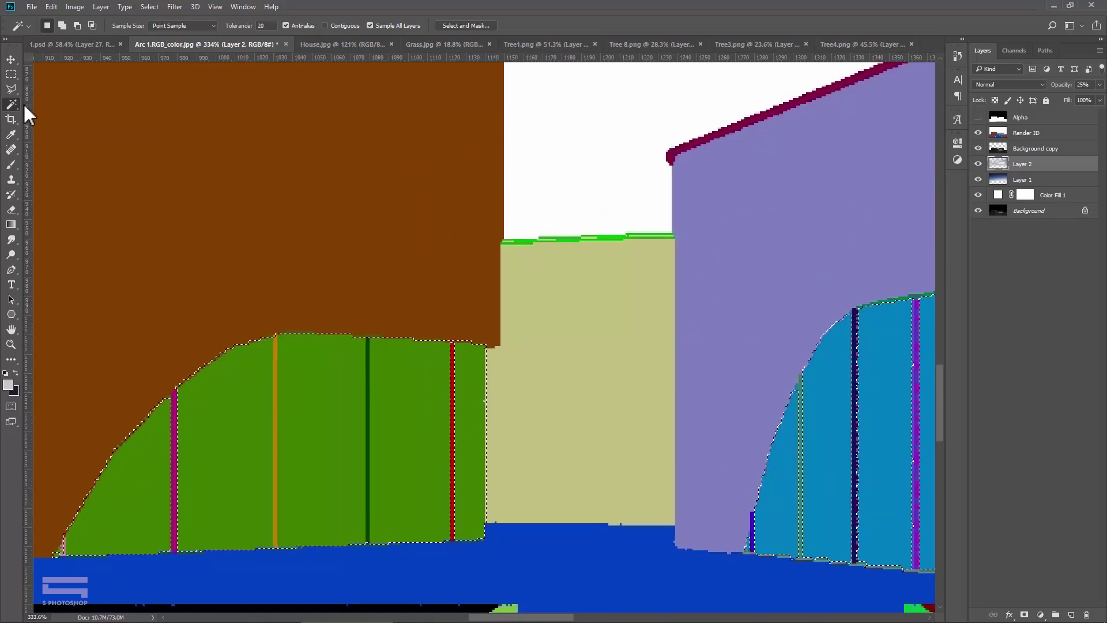
Step: Subtract the two mullion strips with a subtracting Rectangular Marquee, then hide Render ID
{"action": "left_click", "coordinate": [12, 75]}
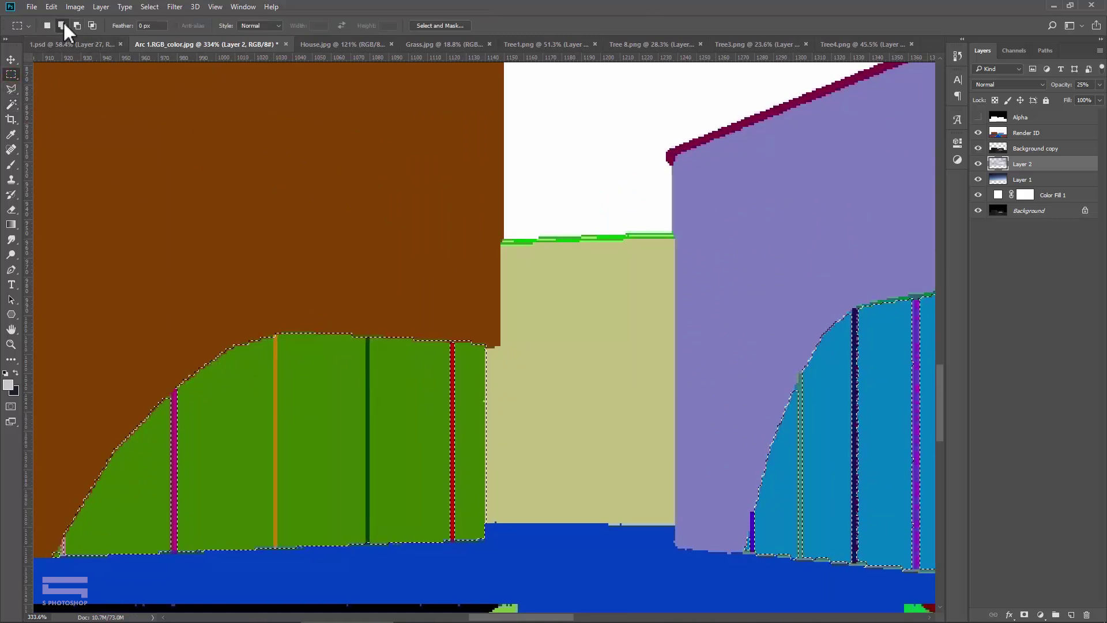
{"action": "left_click", "coordinate": [78, 25]}
{"action": "left_click_drag", "start_coordinate": [275, 312], "coordinate": [275, 565]}
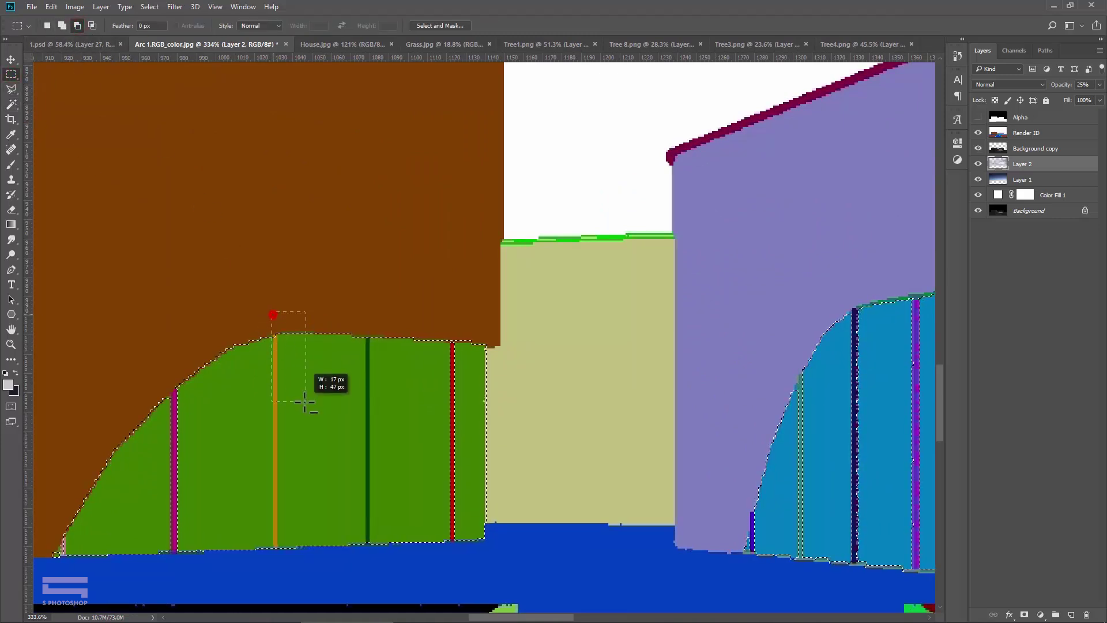
{"action": "mouse_move", "coordinate": [362, 298]}
{"action": "left_mouse_down"}
{"action": "mouse_move", "coordinate": [402, 385]}
{"action": "mouse_move", "coordinate": [370, 562]}
{"action": "left_mouse_up"}
{"action": "scroll", "coordinate": [346, 312], "scroll_direction": "down", "scroll_amount": 3}
{"action": "scroll", "coordinate": [346, 311], "scroll_direction": "down", "scroll_amount": 2}
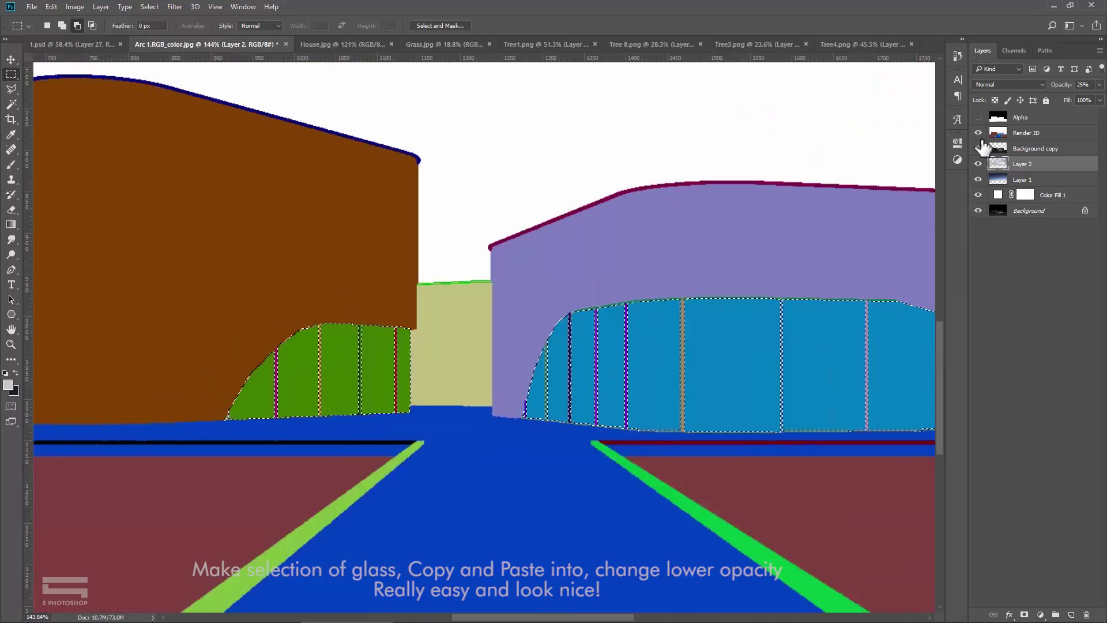
{"action": "left_click", "coordinate": [978, 132]}
{"action": "scroll", "coordinate": [687, 284], "scroll_direction": "down", "scroll_amount": 1}
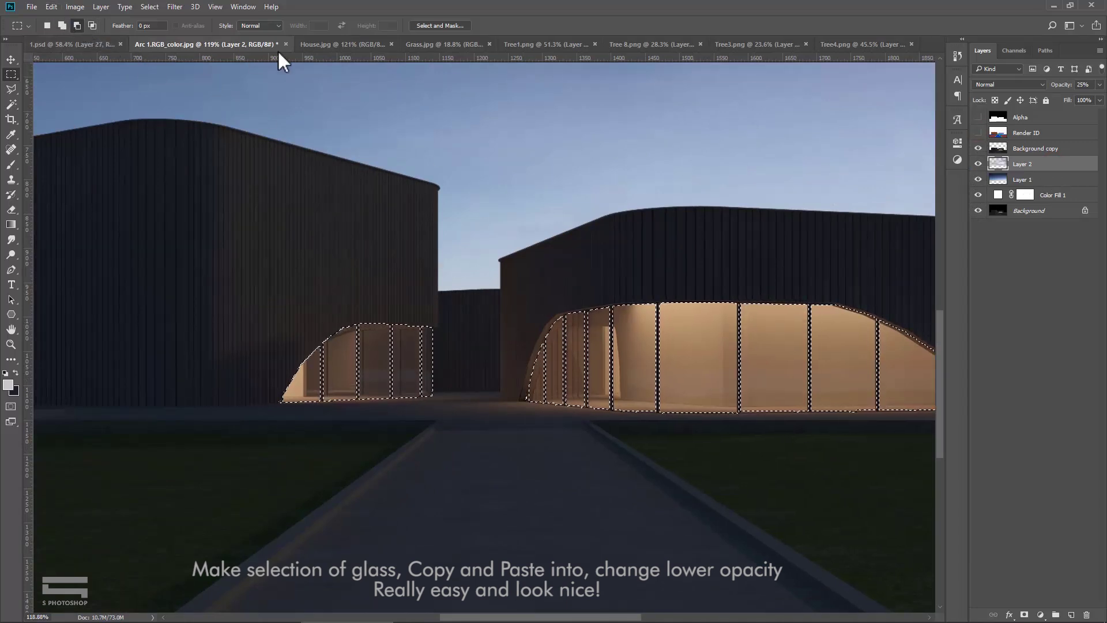
Step: Copy the House.jpg photo and Paste Into the glass selection of the Arc 1.RGB_color.jpg render
{"action": "left_click", "coordinate": [338, 46]}
{"action": "left_click", "coordinate": [101, 7]}
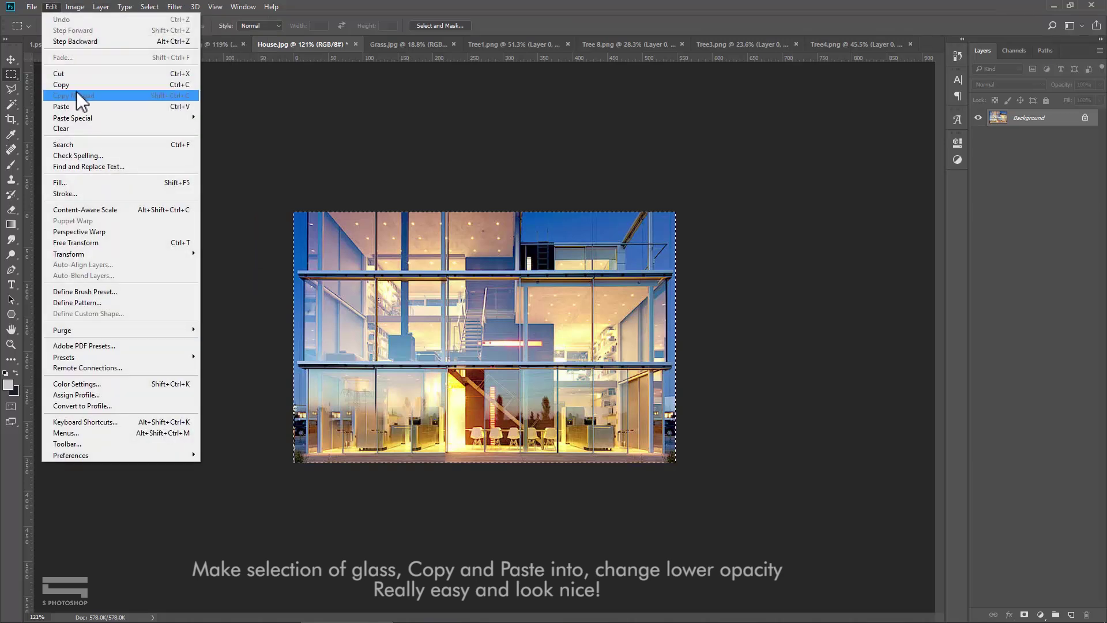
{"action": "left_click", "coordinate": [120, 84]}
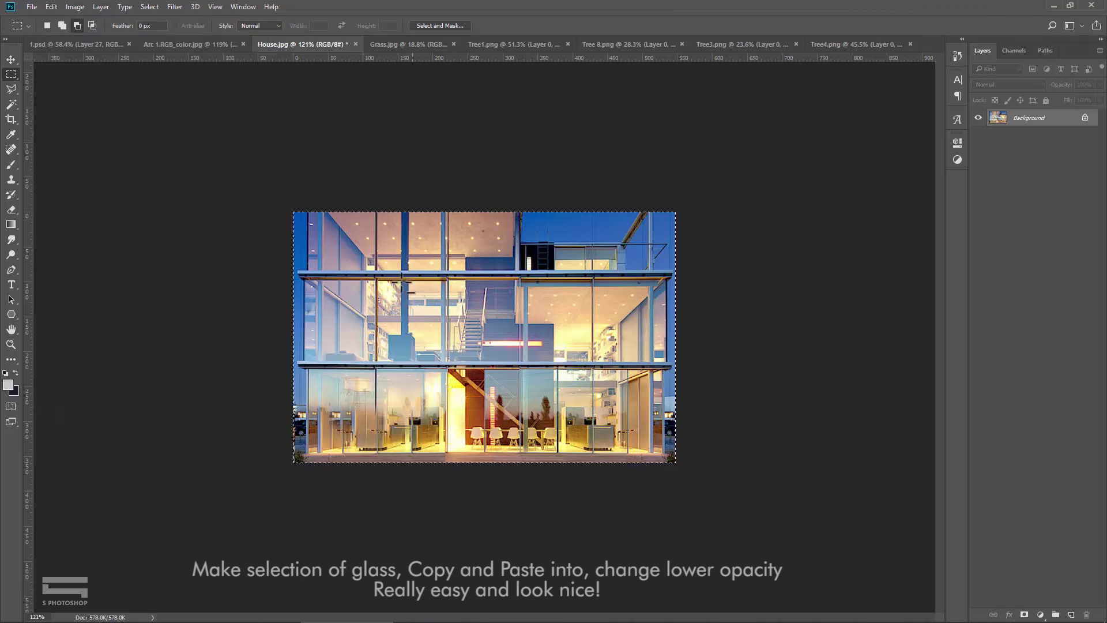
{"action": "left_click", "coordinate": [185, 41]}
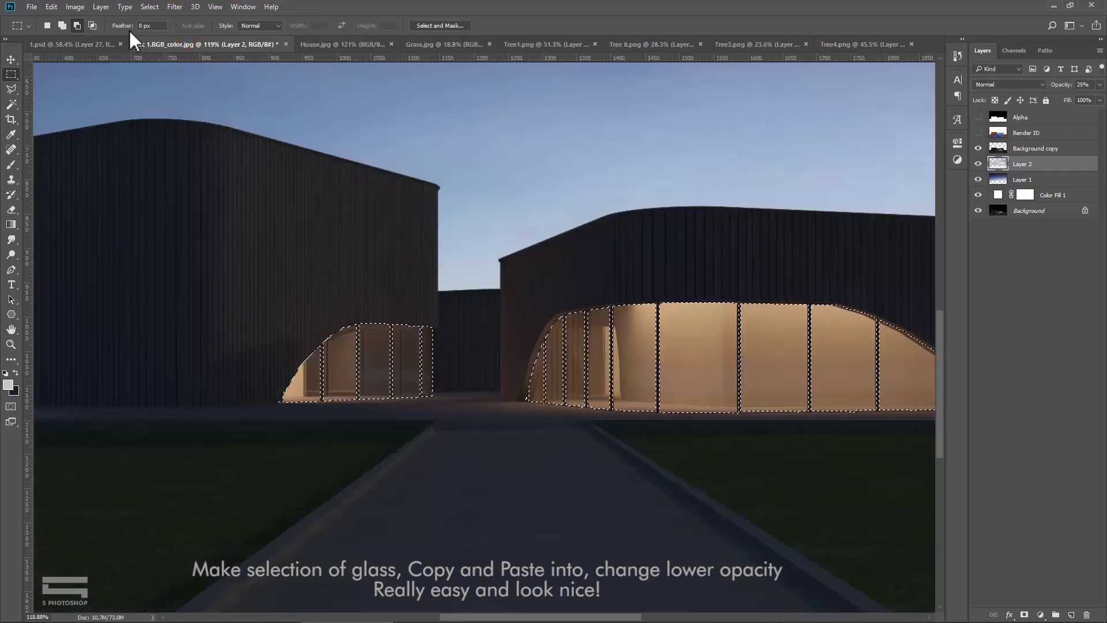
{"action": "left_click", "coordinate": [50, 7]}
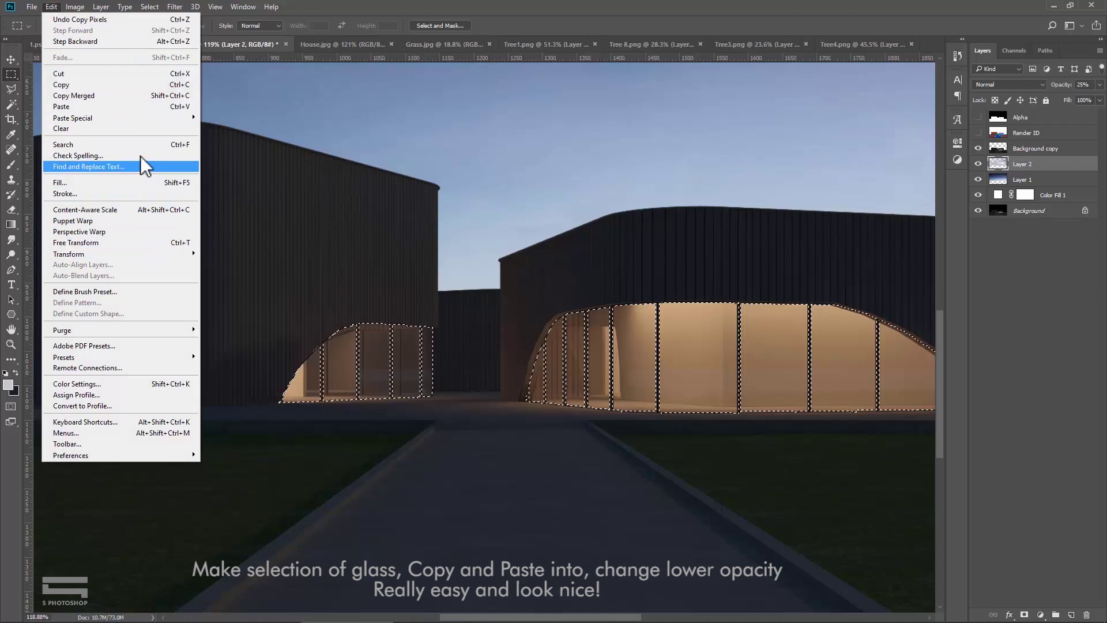
{"action": "mouse_move", "coordinate": [73, 117]}
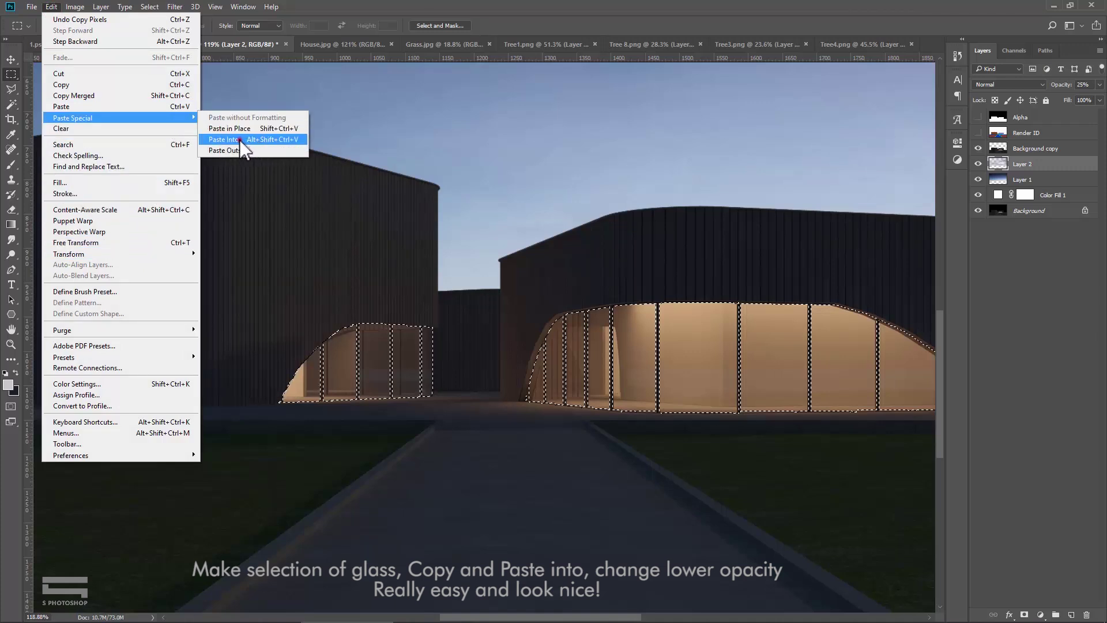
{"action": "left_click", "coordinate": [239, 140]}
Step: Move Layer 3 above Background copy and scale the pasted interior to fit the right building's glass
{"action": "key", "text": "v"}
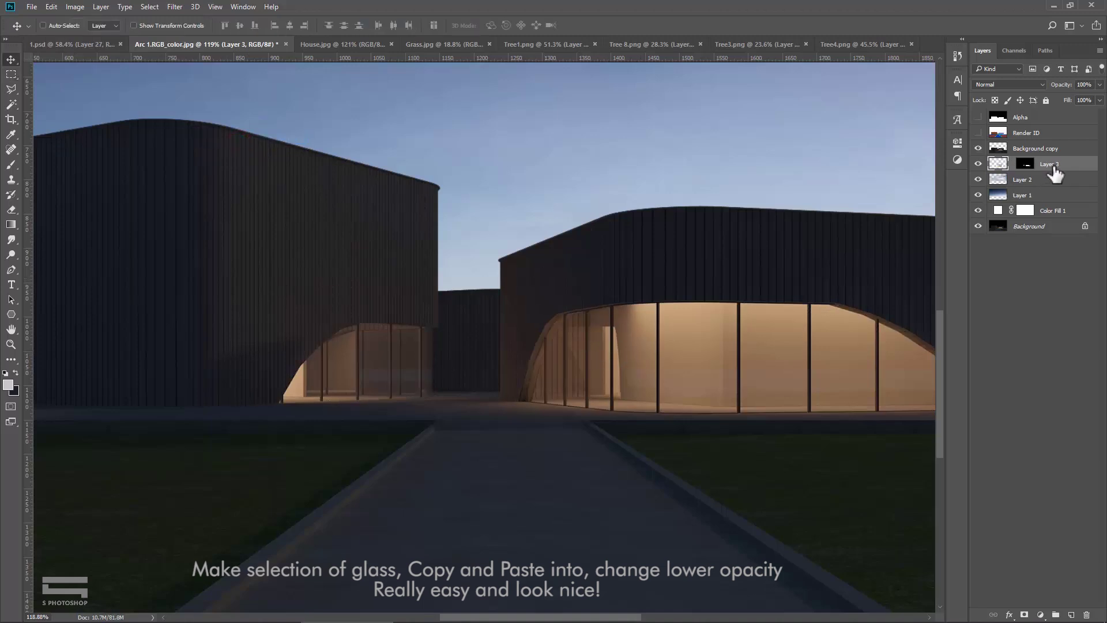
{"action": "left_click_drag", "start_coordinate": [1063, 169], "coordinate": [992, 151]}
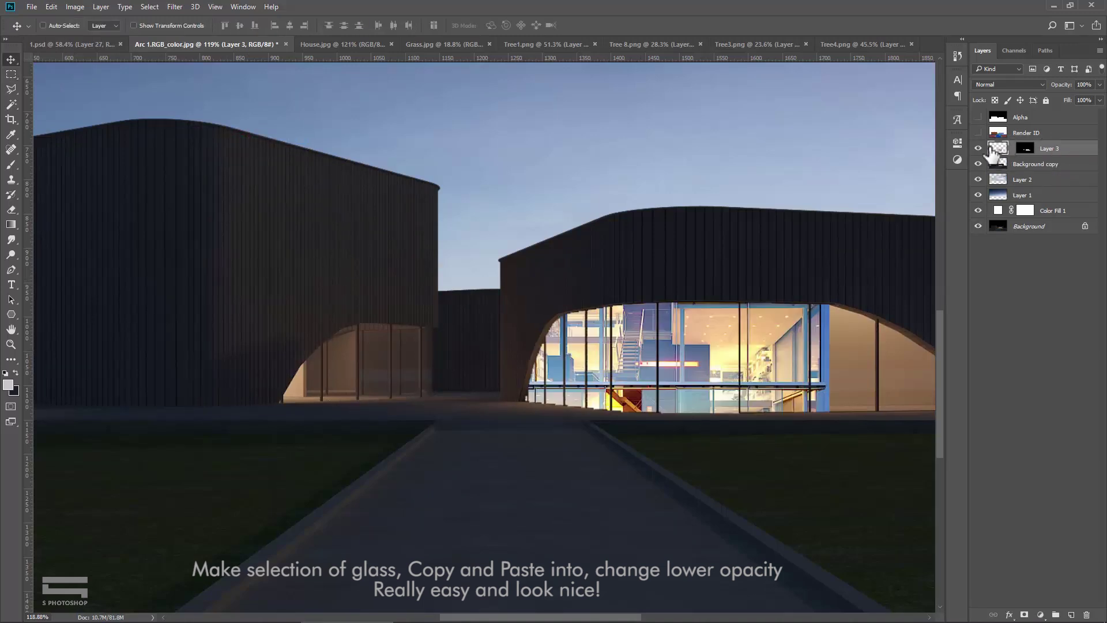
{"action": "scroll", "coordinate": [728, 356], "scroll_direction": "down", "scroll_amount": 2}
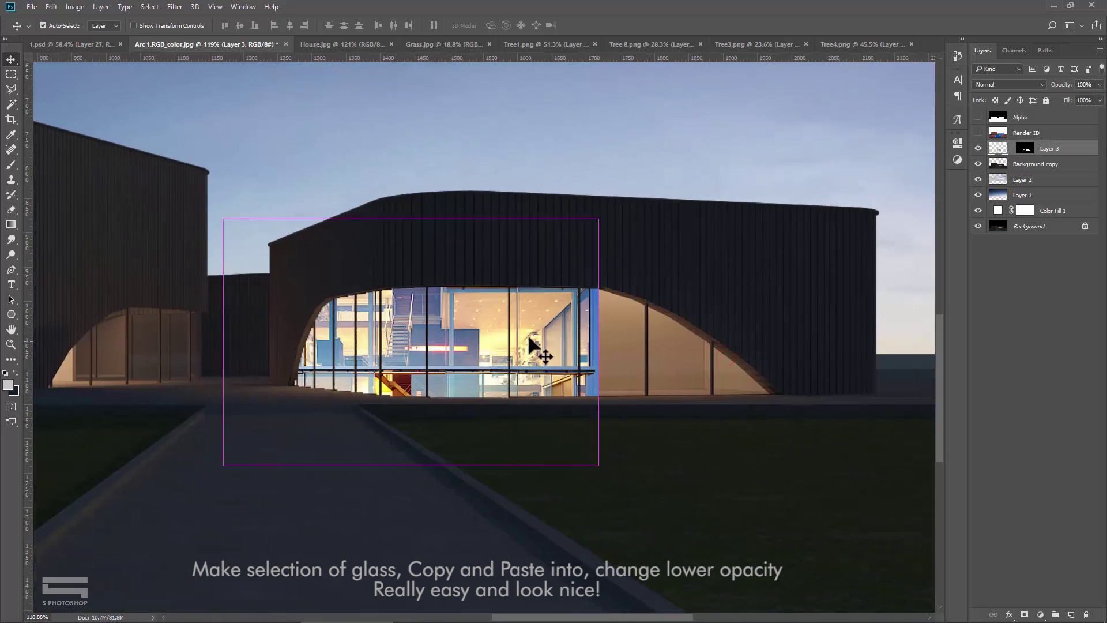
{"action": "key", "text": "ctrl+t"}
{"action": "left_click_drag", "start_coordinate": [594, 231], "coordinate": [736, 139]}
{"action": "left_click_drag", "start_coordinate": [611, 338], "coordinate": [626, 294]}
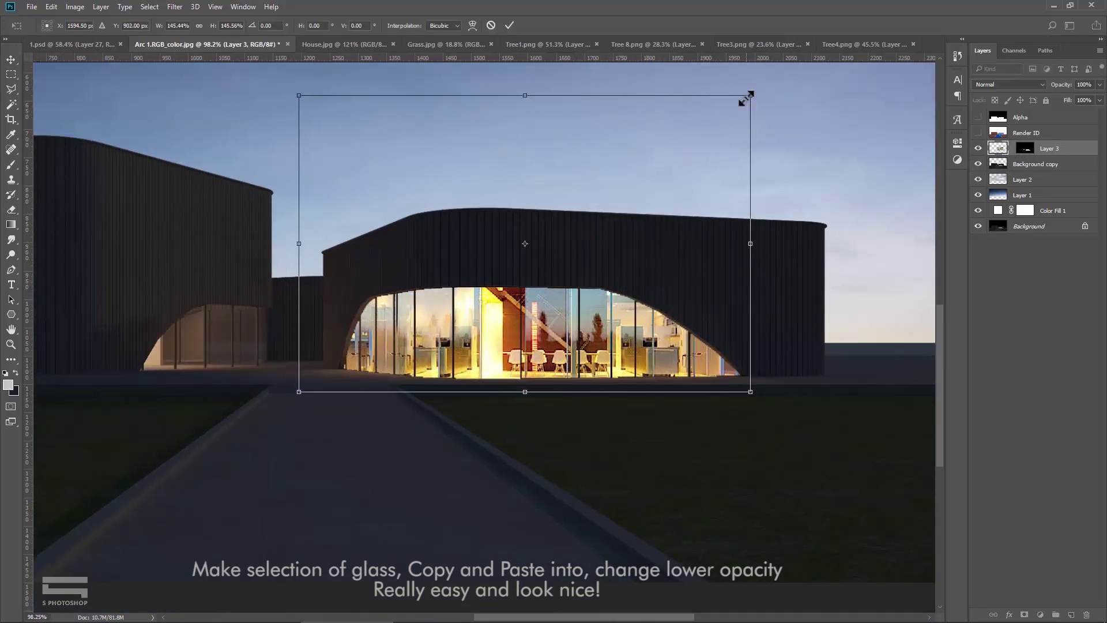
{"action": "left_click_drag", "start_coordinate": [748, 94], "coordinate": [727, 107]}
{"action": "left_click_drag", "start_coordinate": [674, 206], "coordinate": [690, 207]}
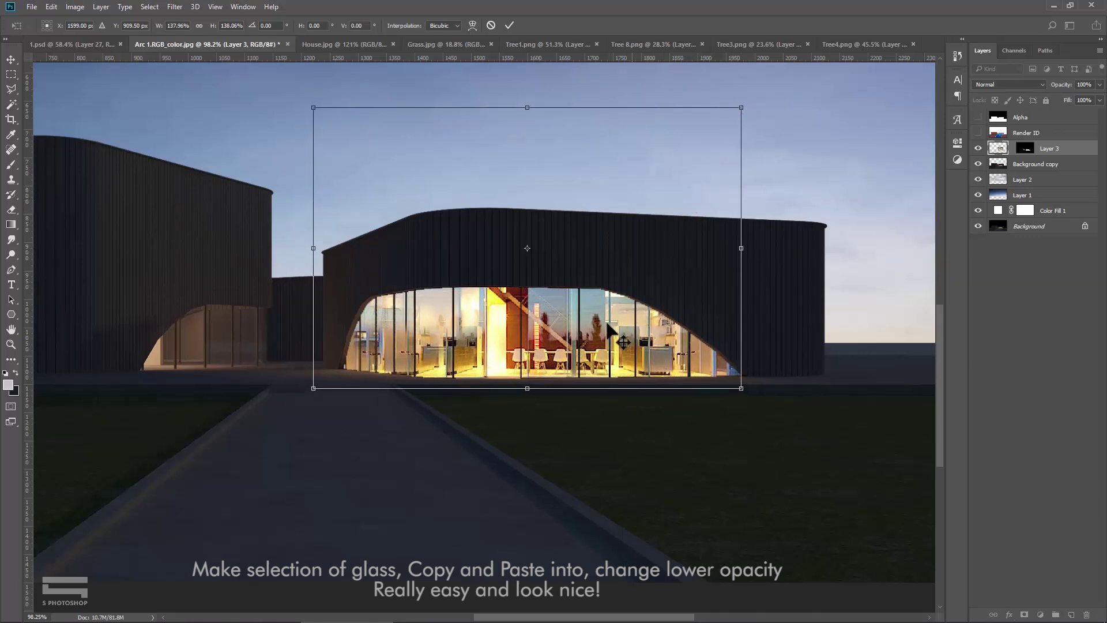
{"action": "key", "text": "Return"}
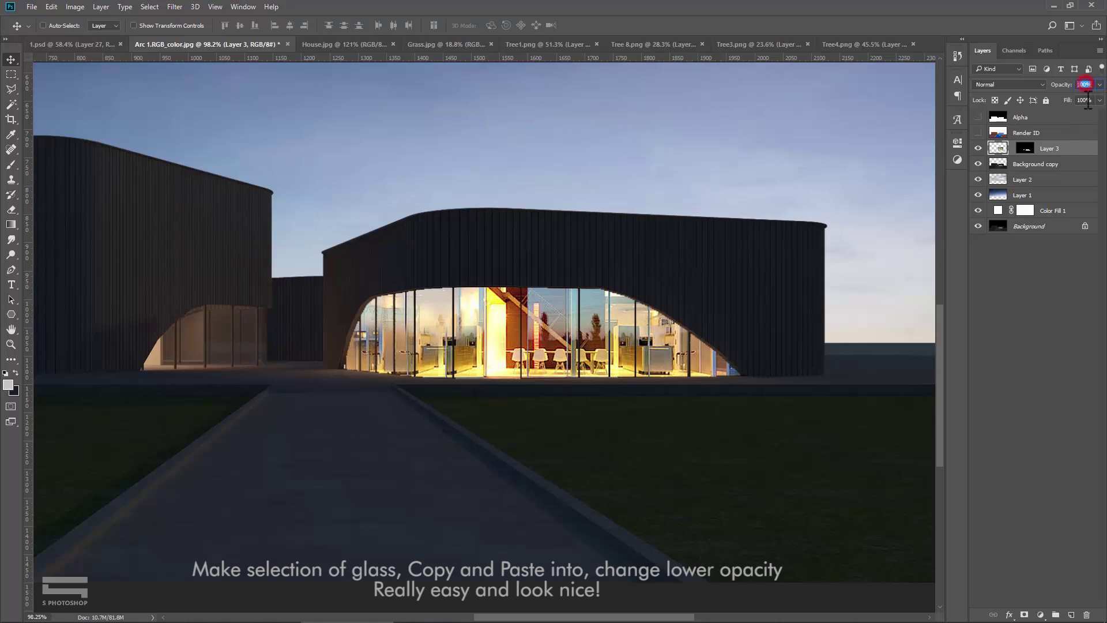
Step: Set Layer 3 to 30% opacity and move a duplicate onto the left building's glass
{"action": "type", "text": "30"}
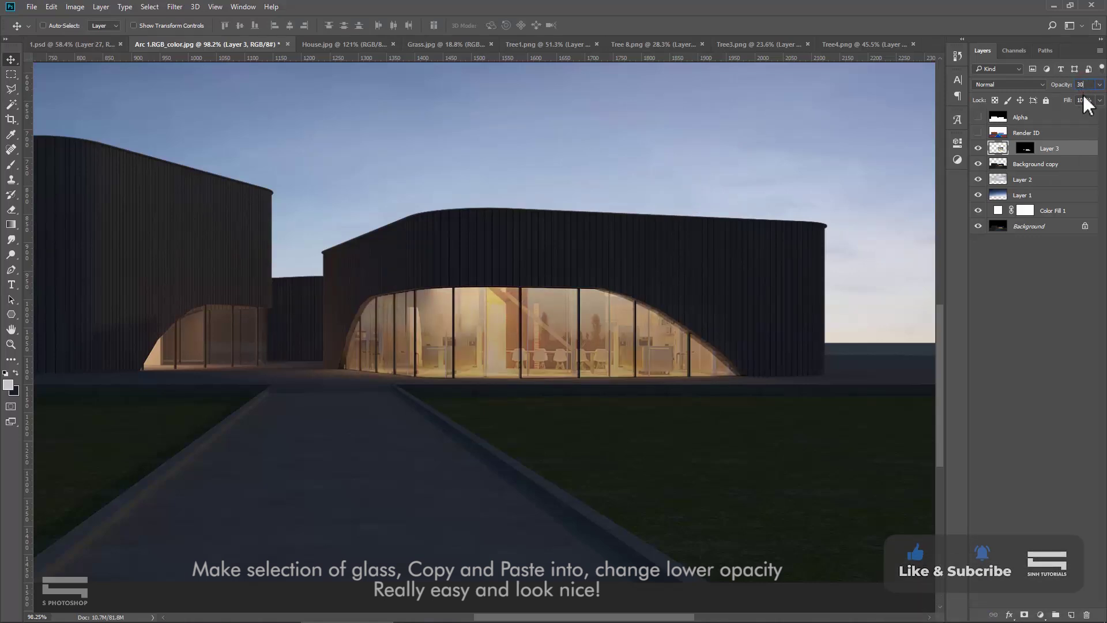
{"action": "right_click", "coordinate": [1089, 154]}
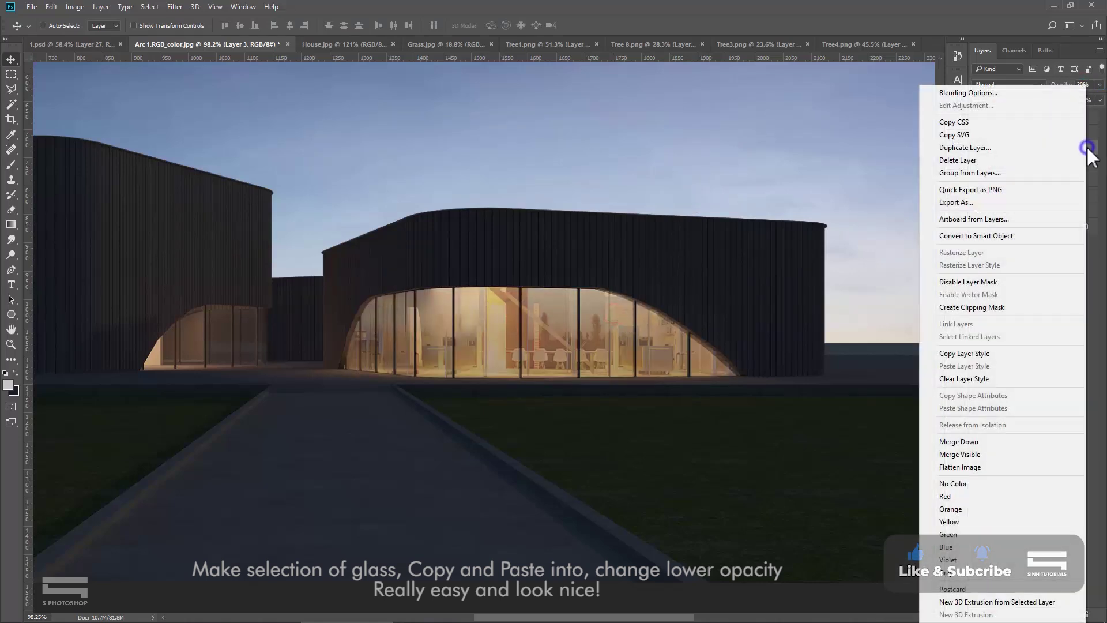
{"action": "left_click", "coordinate": [976, 151]}
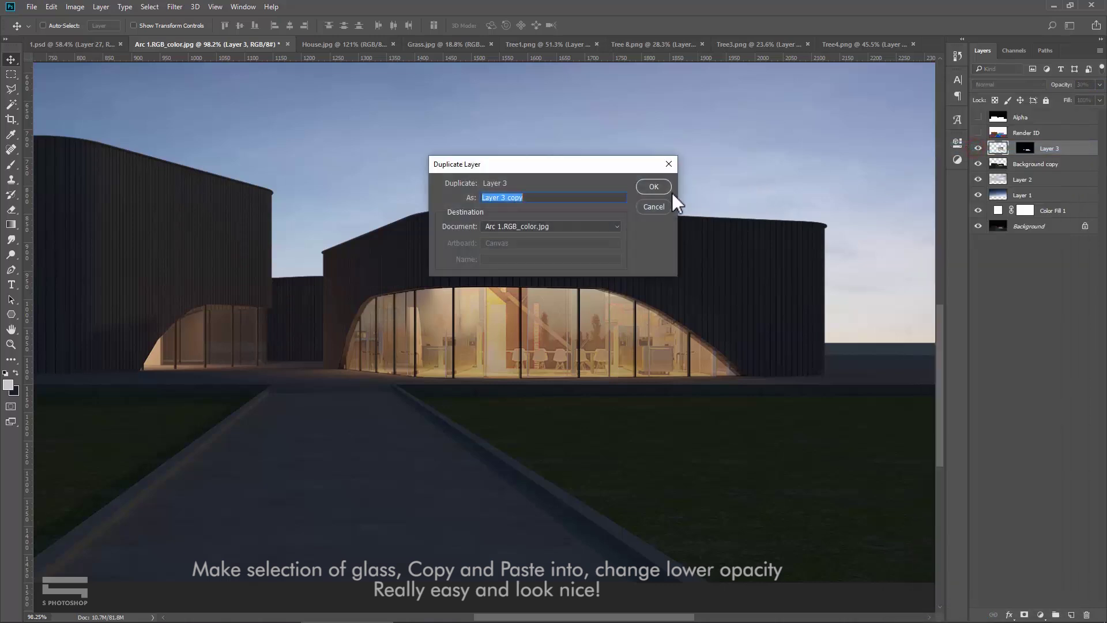
{"action": "left_click", "coordinate": [647, 183]}
{"action": "left_click_drag", "start_coordinate": [574, 366], "coordinate": [232, 346]}
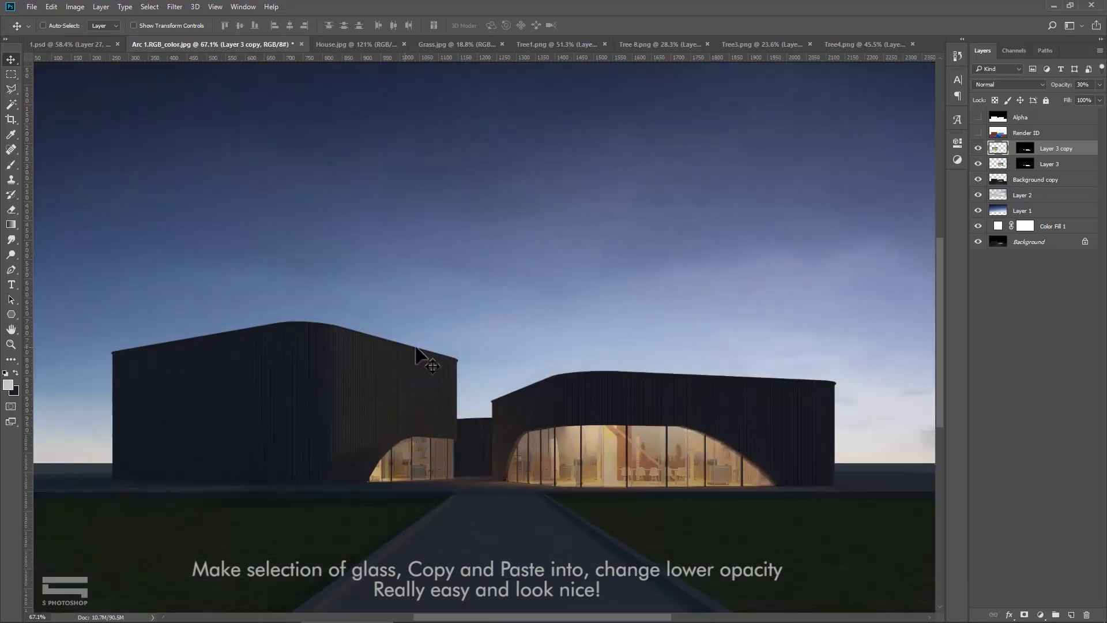
Step: Add a Curves adjustment clipped to the Background copy layer
{"action": "left_click", "coordinate": [1049, 183]}
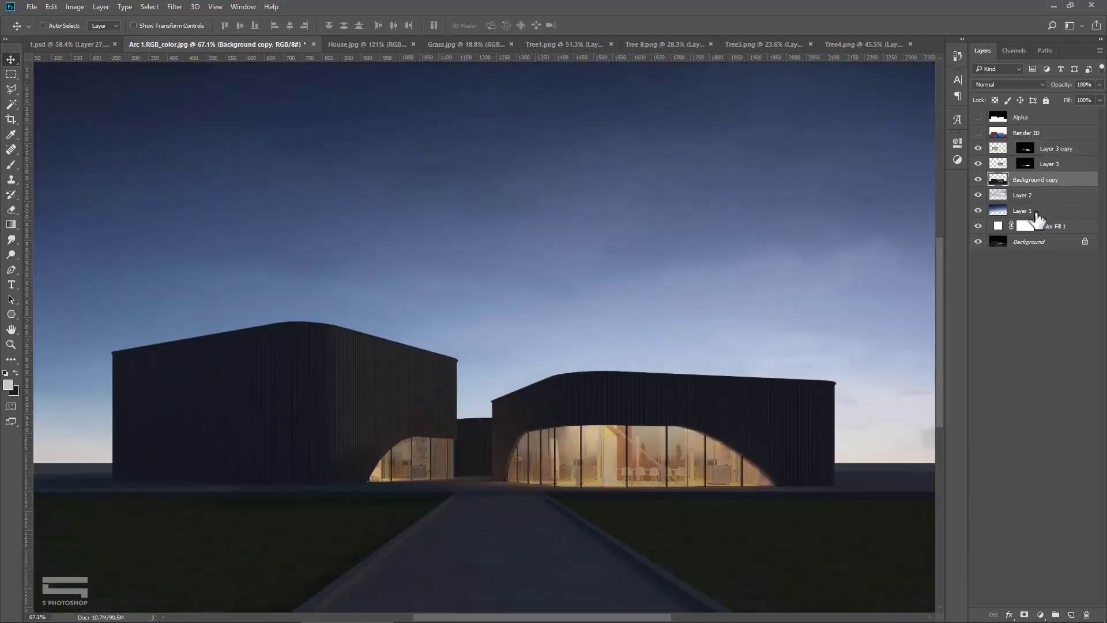
{"action": "left_click", "coordinate": [1041, 615]}
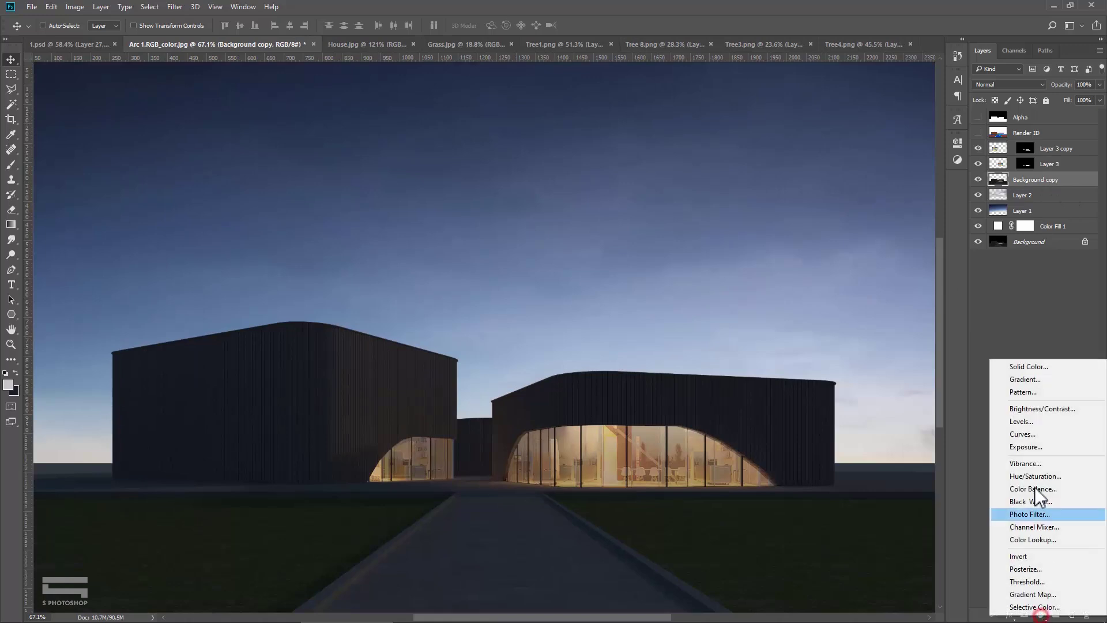
{"action": "left_click", "coordinate": [1037, 431]}
{"action": "right_click", "coordinate": [1082, 186]}
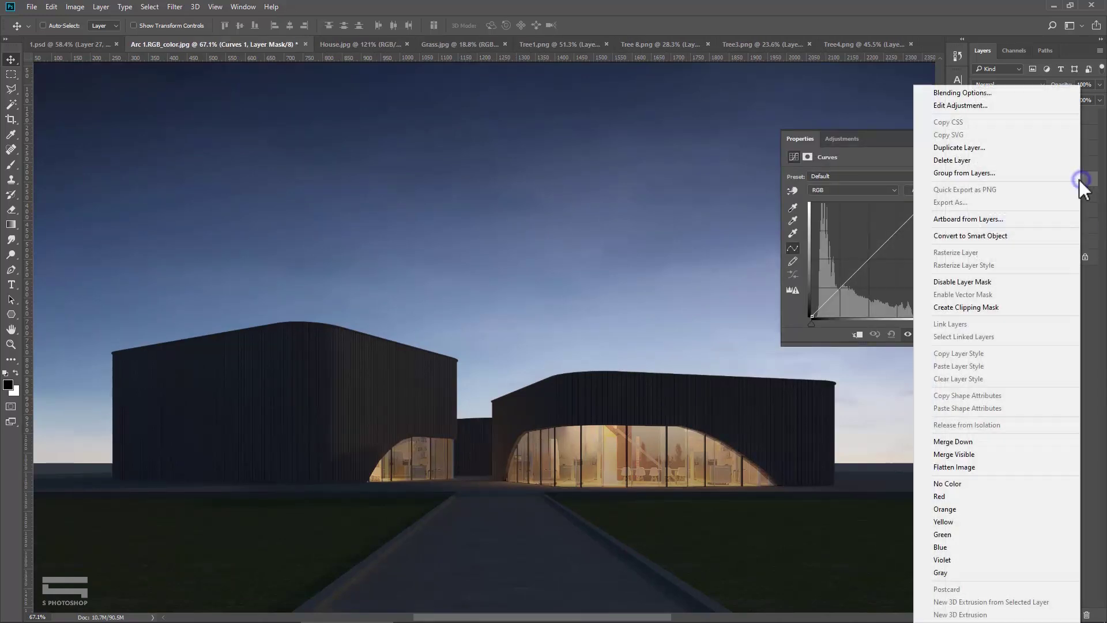
{"action": "left_click", "coordinate": [1016, 307]}
Step: Raise the curve's shadows and midtones to brighten the buildings, then compare before and after
{"action": "left_click", "coordinate": [841, 289]}
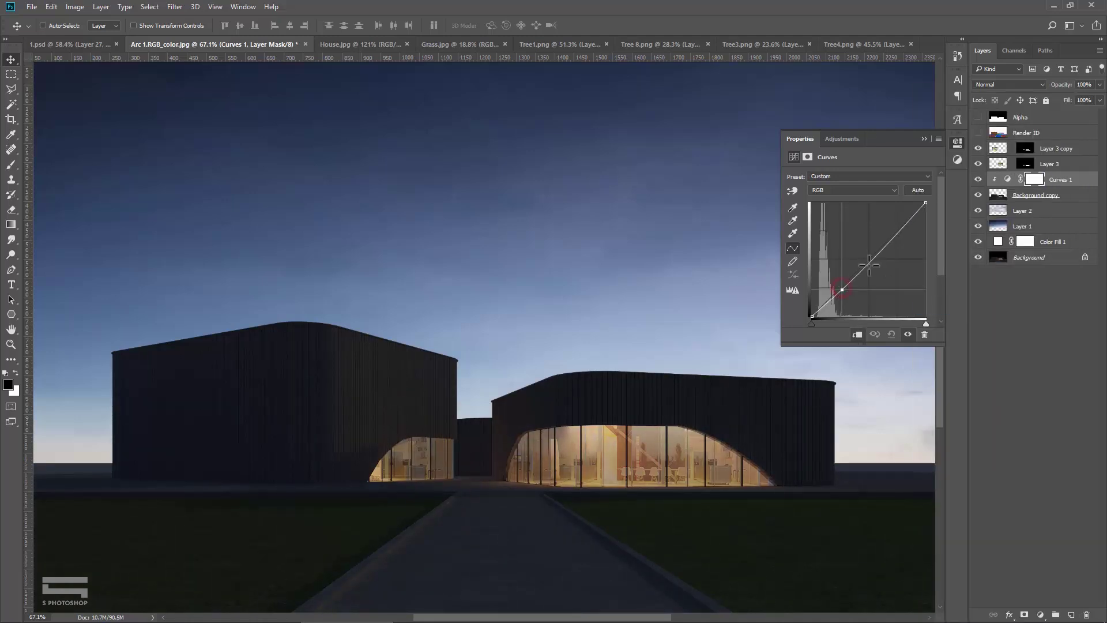
{"action": "left_click_drag", "start_coordinate": [900, 221], "coordinate": [893, 215]}
{"action": "left_click_drag", "start_coordinate": [841, 290], "coordinate": [845, 272]}
{"action": "left_click_drag", "start_coordinate": [893, 213], "coordinate": [890, 206]}
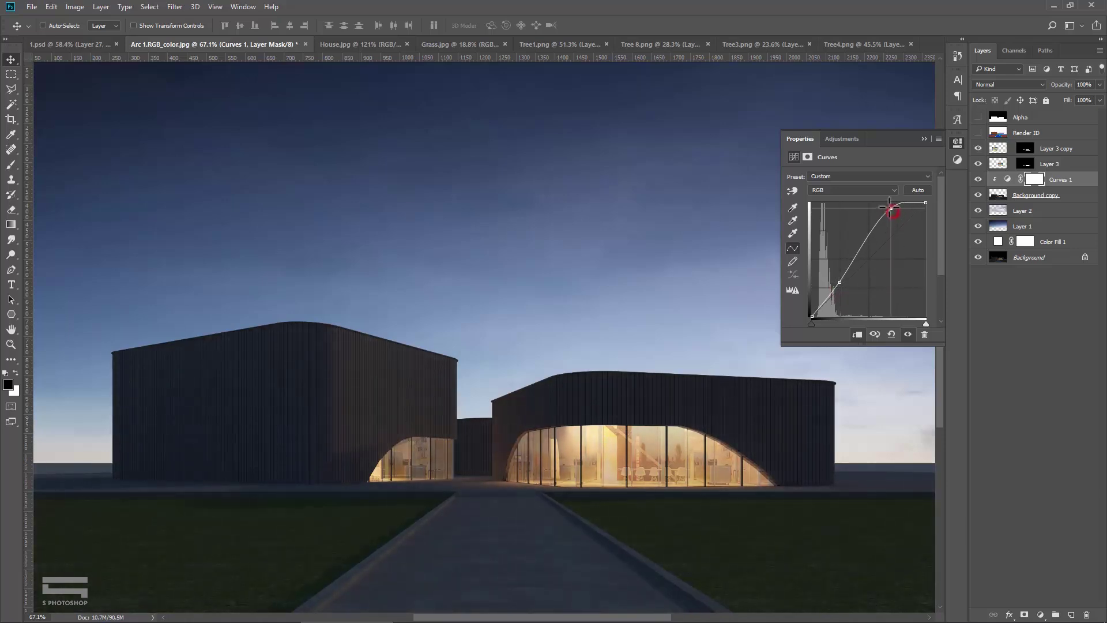
{"action": "left_click_drag", "start_coordinate": [840, 281], "coordinate": [838, 279]}
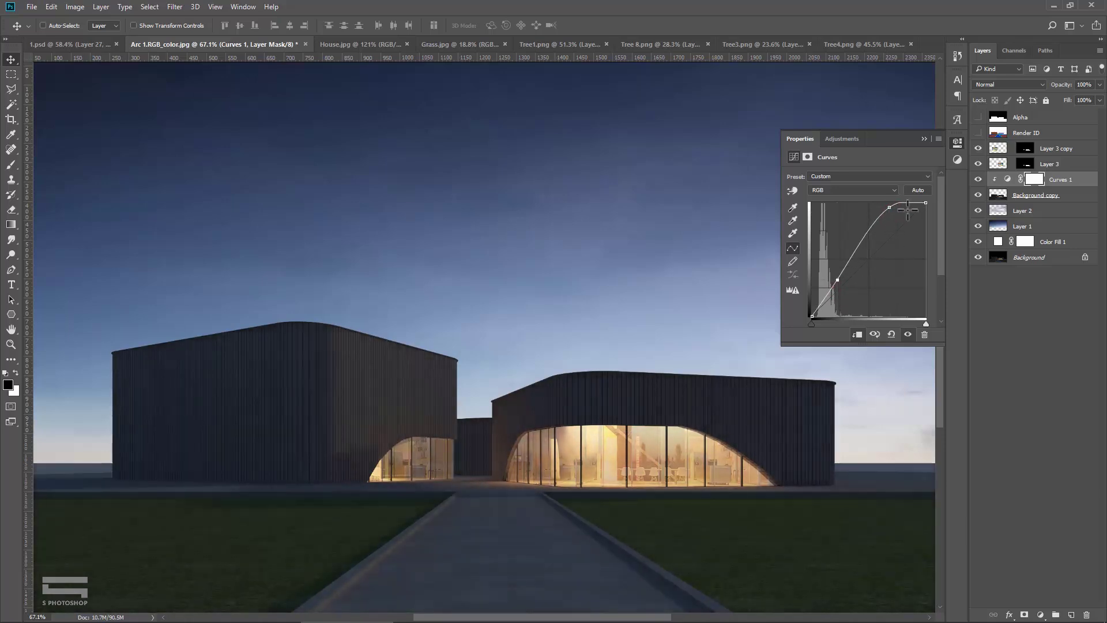
{"action": "left_click", "coordinate": [924, 139]}
{"action": "left_click", "coordinate": [979, 180]}
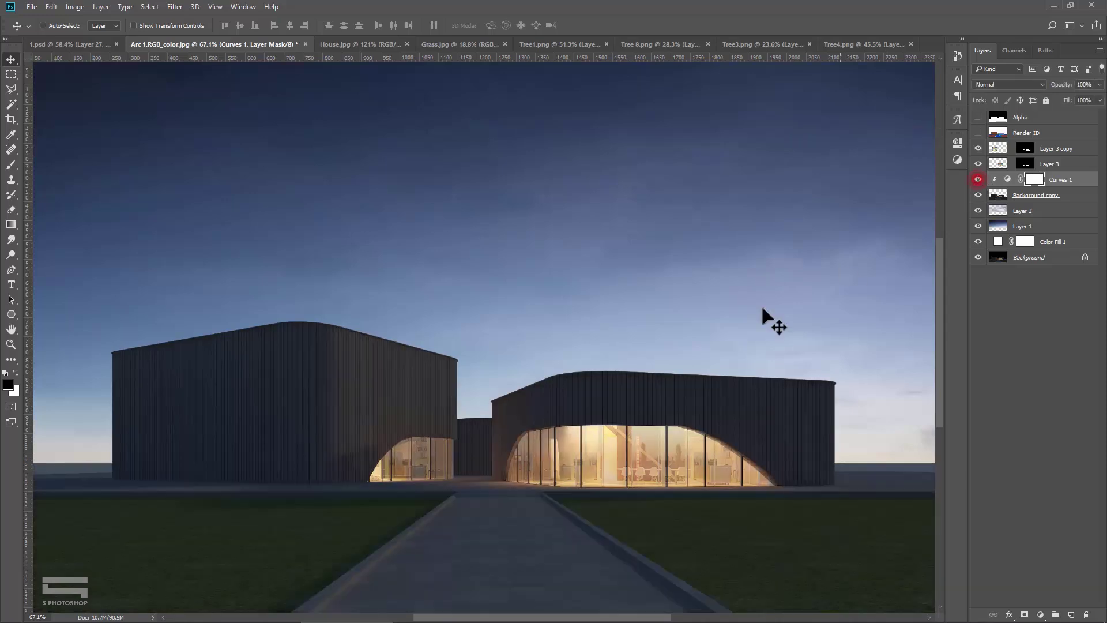
{"action": "left_click_drag", "start_coordinate": [594, 417], "coordinate": [630, 376]}
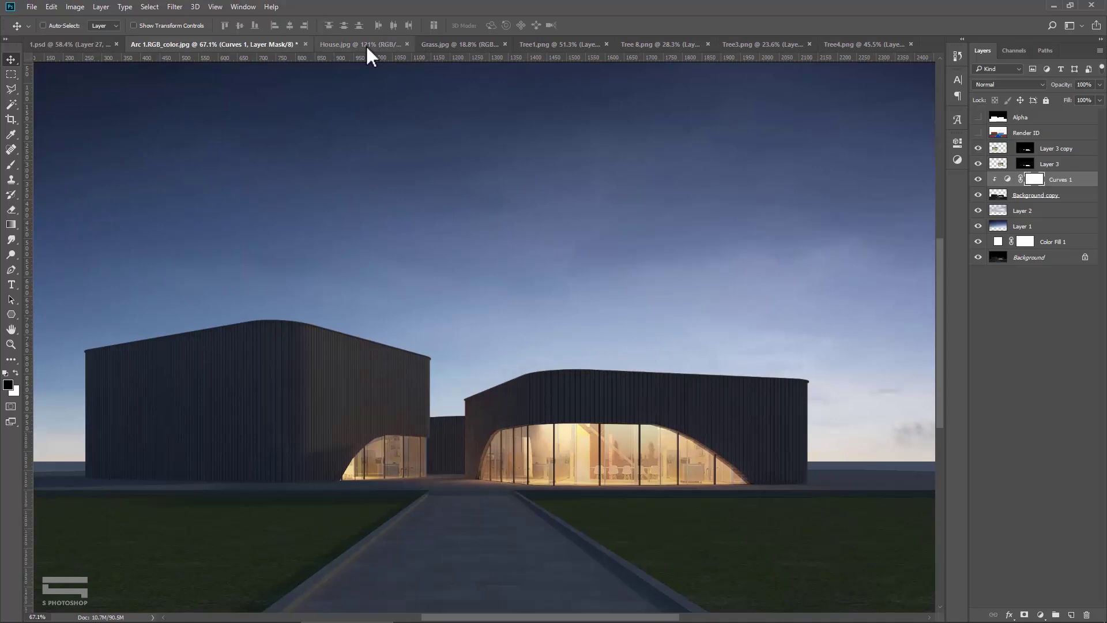
Step: Close House.jpg without saving and return to the Arc 1.RGB_color.jpg render
{"action": "left_click", "coordinate": [366, 44]}
{"action": "left_click", "coordinate": [355, 44]}
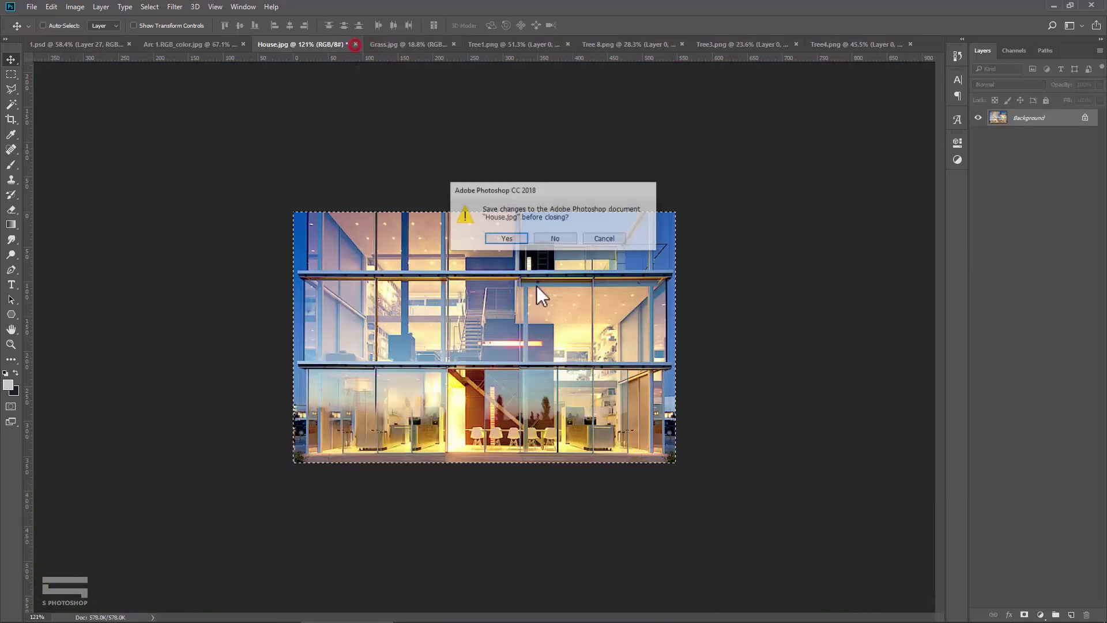
{"action": "left_click", "coordinate": [555, 238]}
{"action": "left_click", "coordinate": [361, 44]}
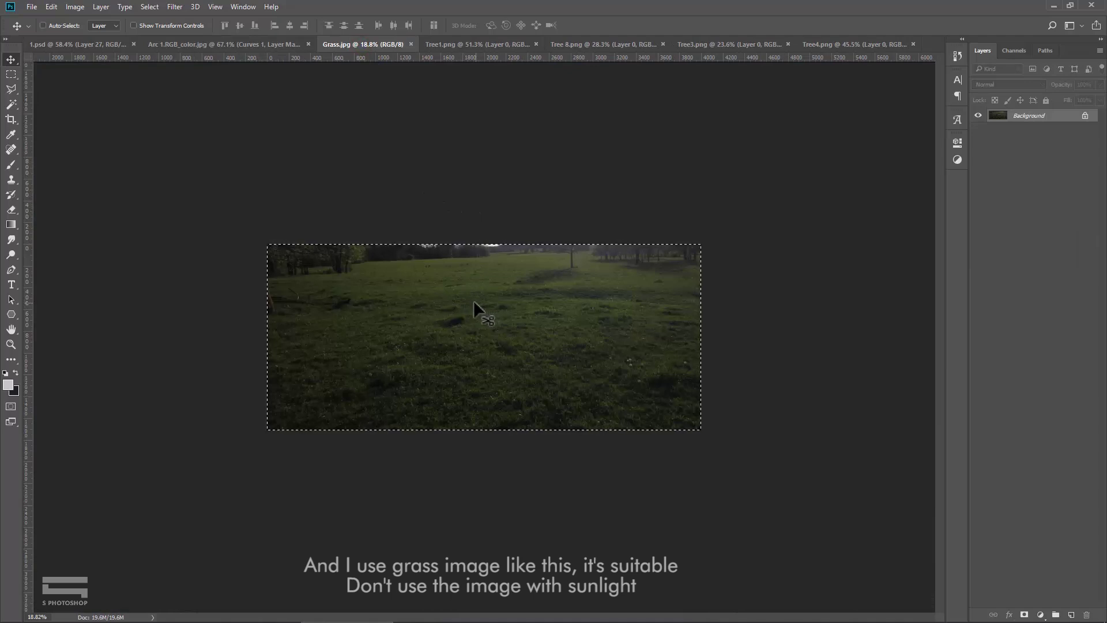
{"action": "key", "text": "ctrl"}
{"action": "left_click", "coordinate": [213, 45]}
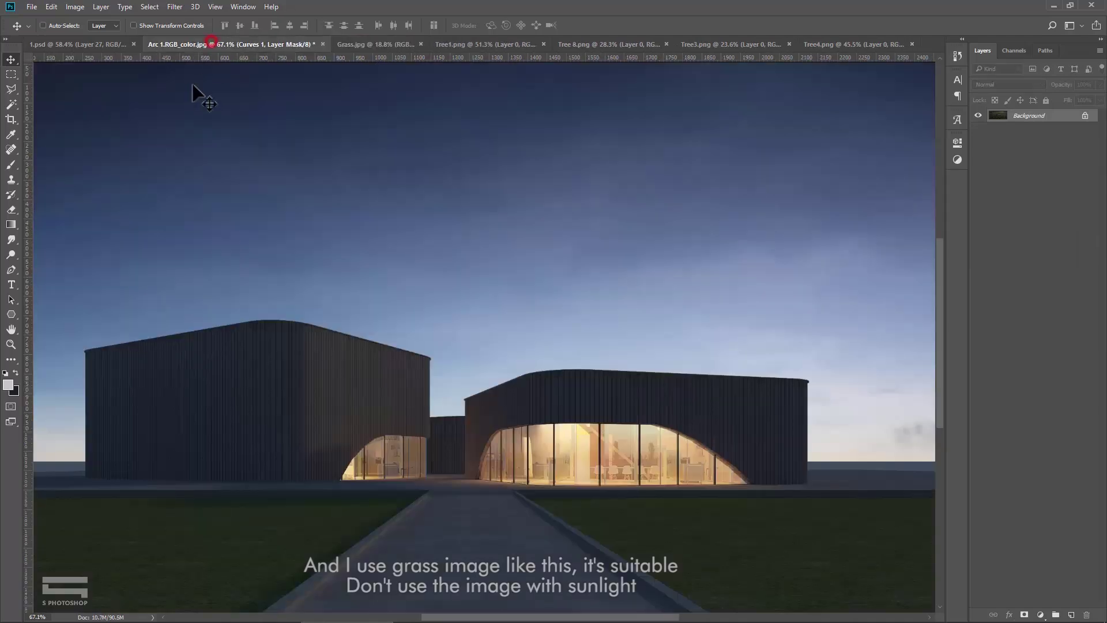
Step: Show Render ID and Magic Wand-select the red ground area
{"action": "left_click", "coordinate": [978, 133]}
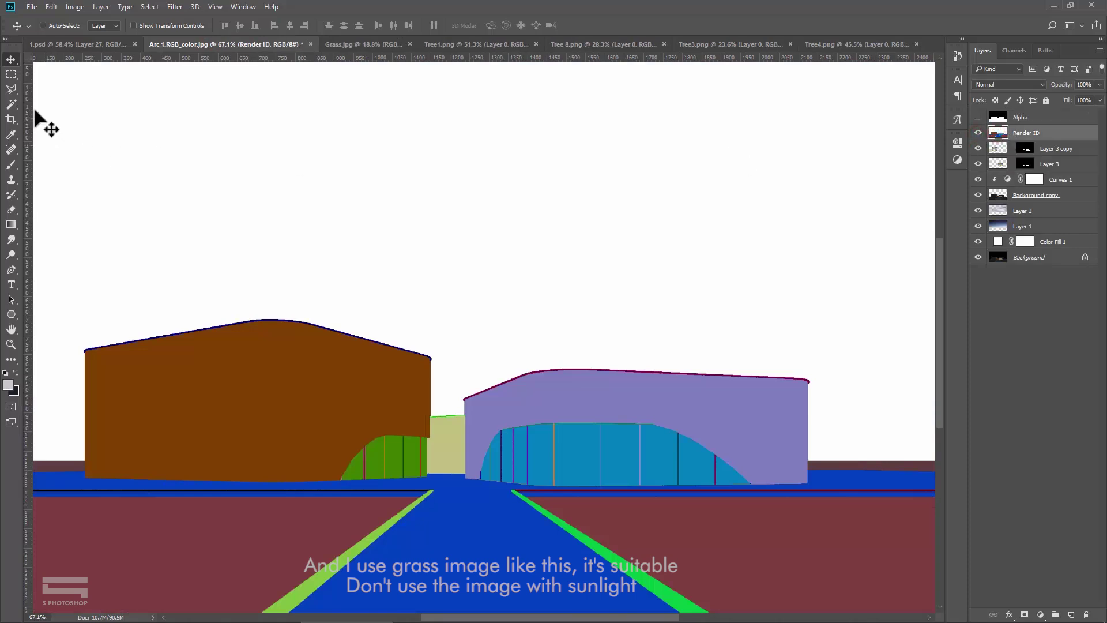
{"action": "left_click", "coordinate": [14, 105]}
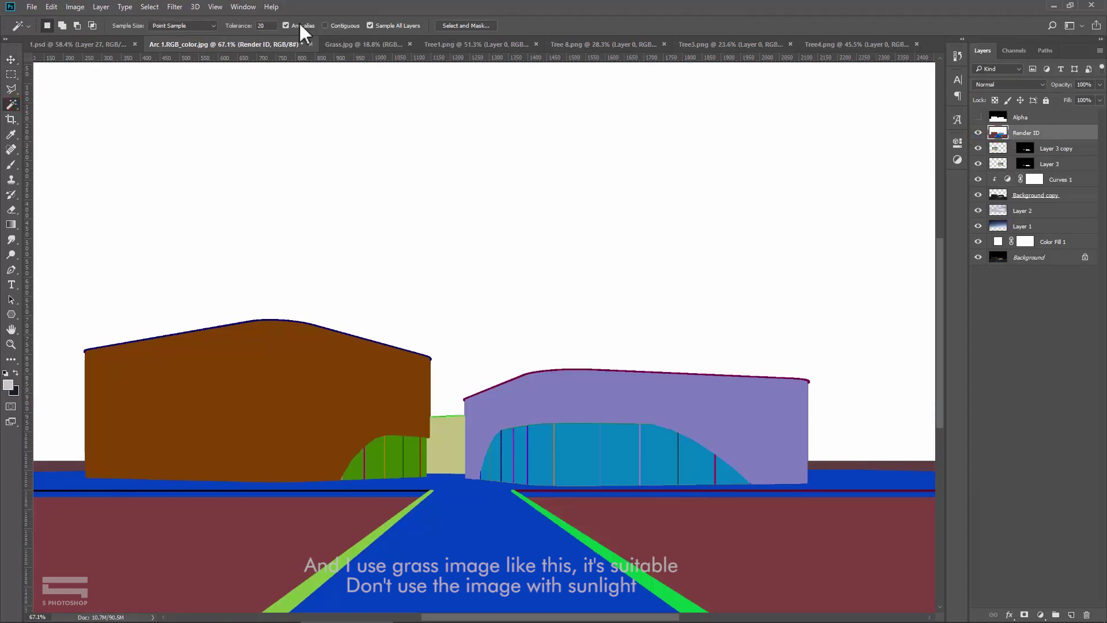
{"action": "left_click_drag", "start_coordinate": [735, 552], "coordinate": [674, 362]}
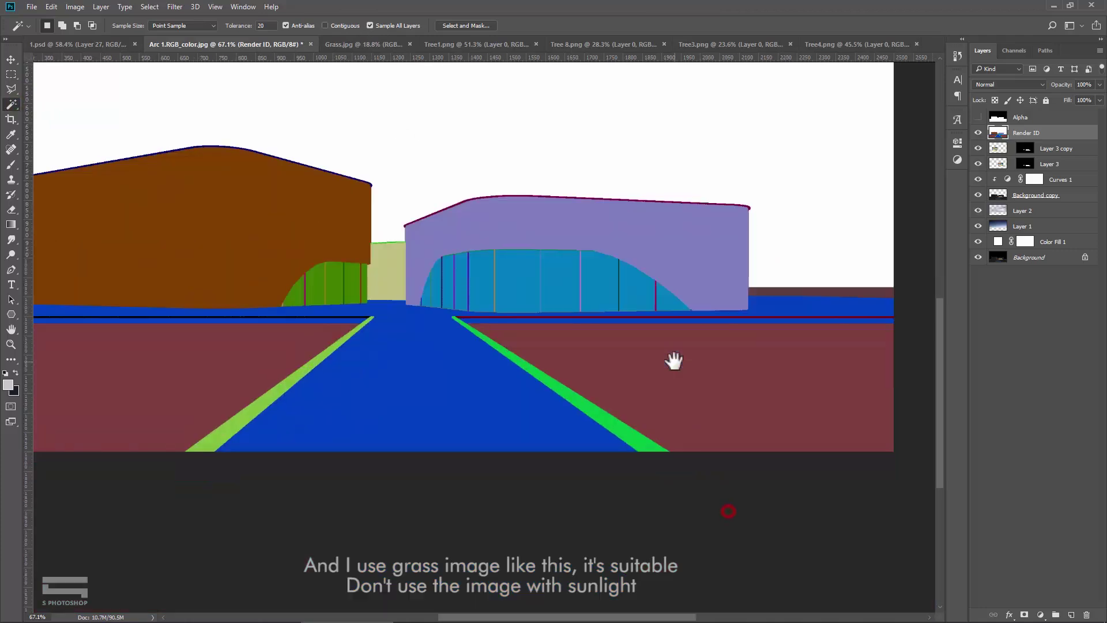
{"action": "left_click", "coordinate": [713, 381]}
{"action": "scroll", "coordinate": [708, 376], "scroll_direction": "down", "scroll_amount": 2}
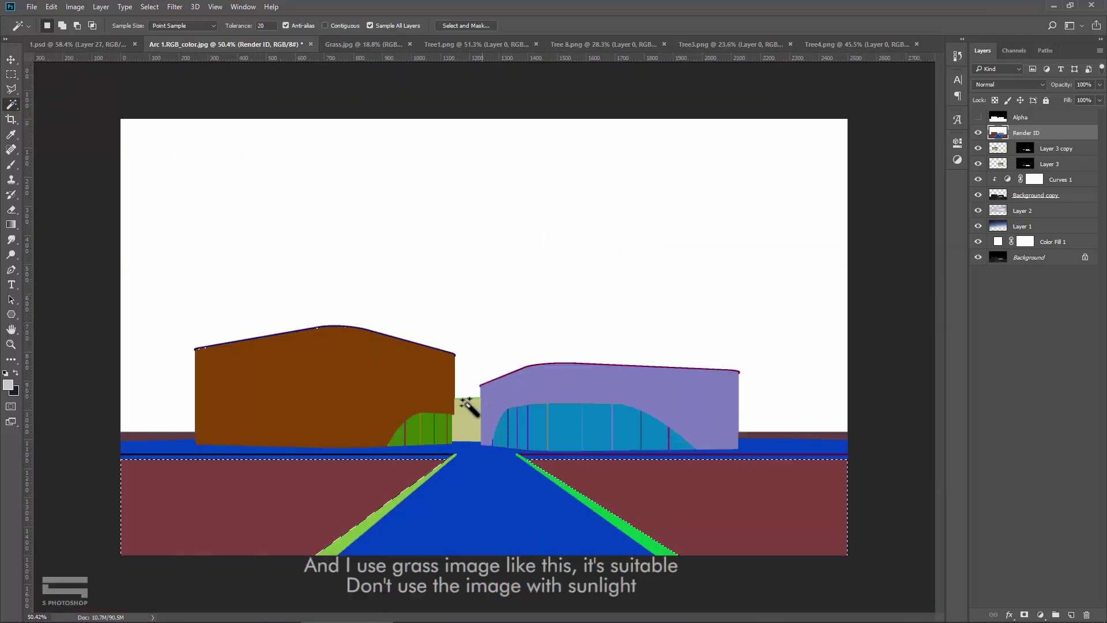
{"action": "scroll", "coordinate": [309, 340], "scroll_direction": "up", "scroll_amount": 2}
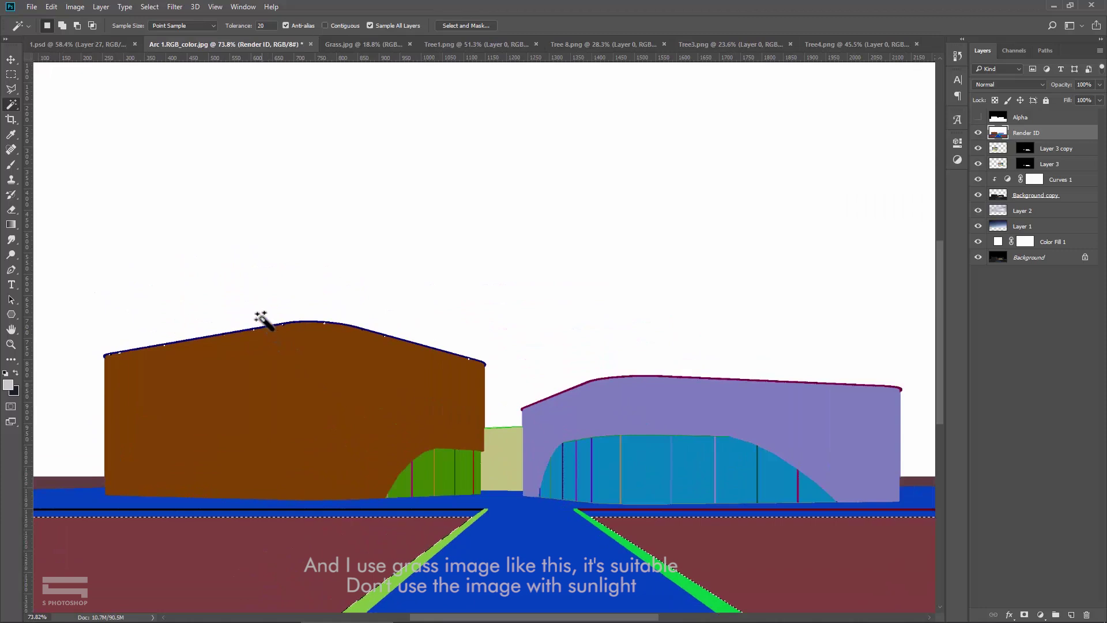
Step: Subtract two areas from the ground selection, hide Render ID, and select the Curves layer
{"action": "left_click", "coordinate": [12, 75]}
{"action": "left_click", "coordinate": [76, 25]}
{"action": "scroll", "coordinate": [146, 401], "scroll_direction": "down", "scroll_amount": 2}
{"action": "left_click_drag", "start_coordinate": [135, 390], "coordinate": [475, 236]}
{"action": "left_click_drag", "start_coordinate": [475, 392], "coordinate": [812, 285]}
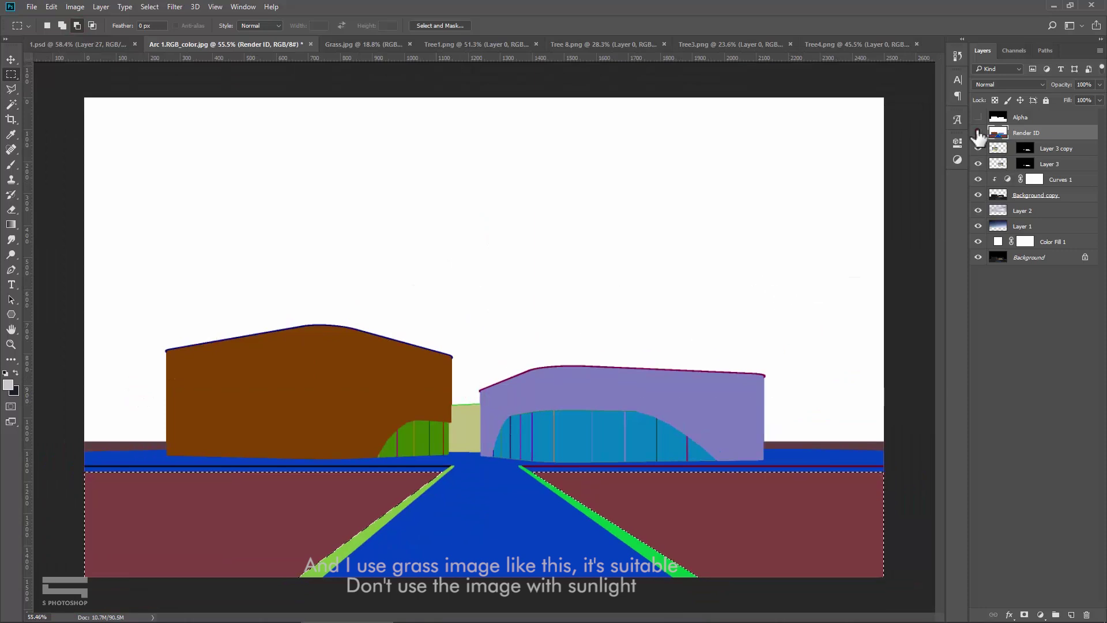
{"action": "left_click", "coordinate": [979, 133]}
{"action": "left_click", "coordinate": [1045, 180]}
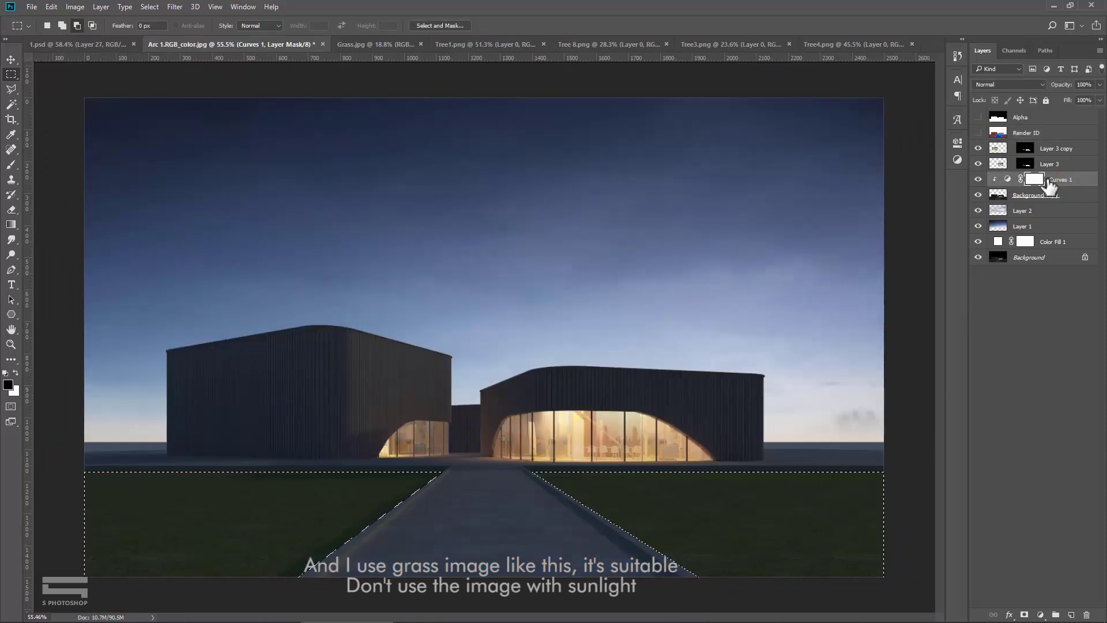
Step: Paste the grass into the lawn selection and move a duplicate over the left lawn
{"action": "left_click", "coordinate": [51, 7]}
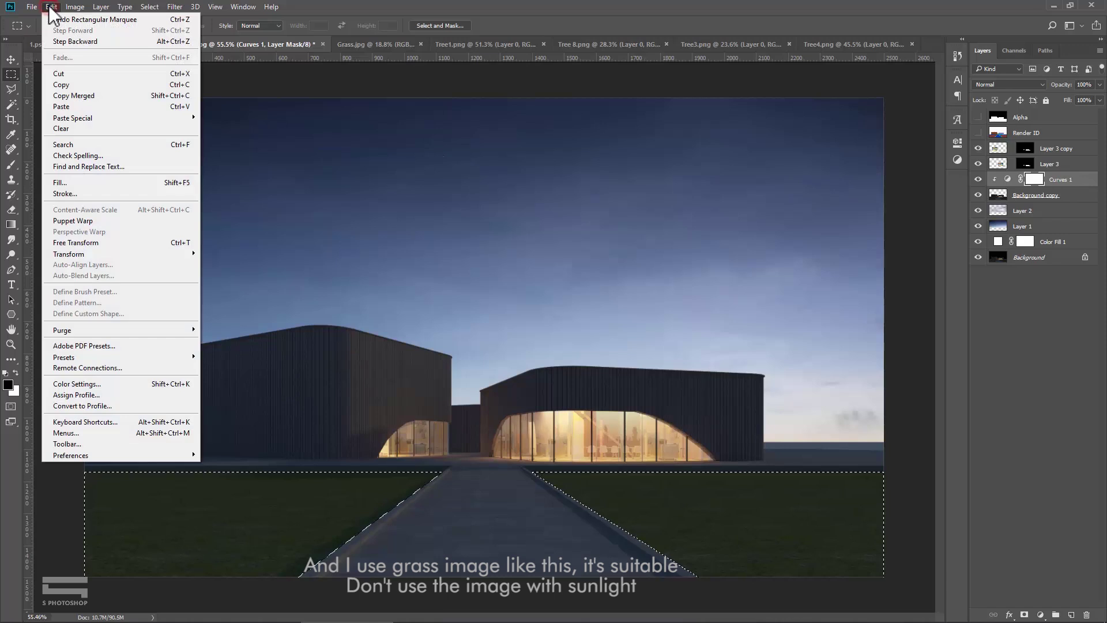
{"action": "mouse_move", "coordinate": [72, 118]}
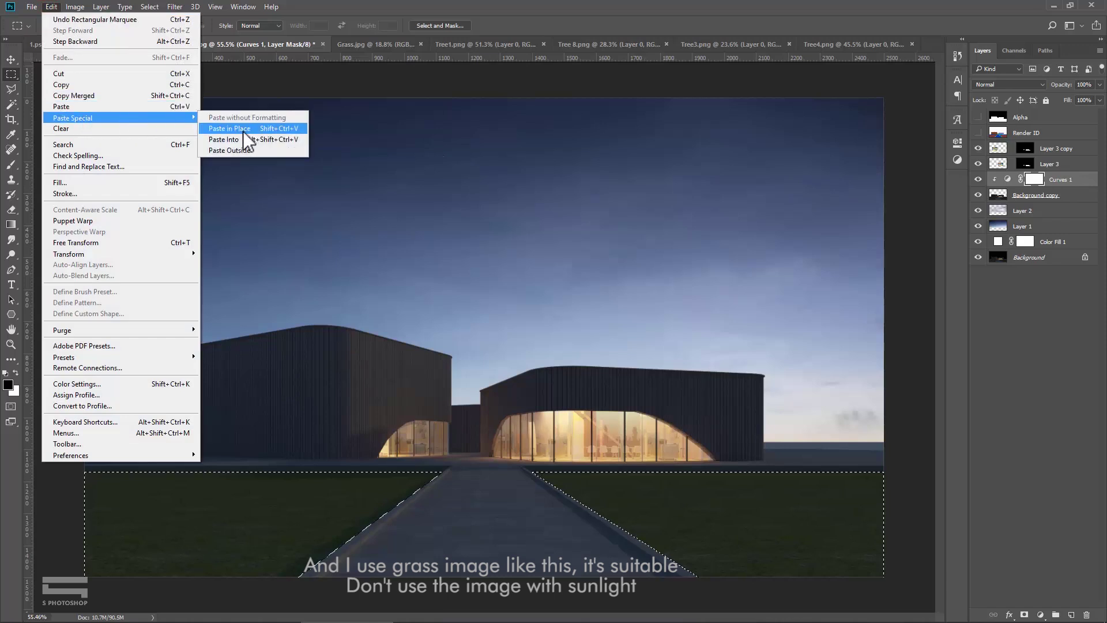
{"action": "left_click", "coordinate": [244, 131]}
{"action": "key", "text": "v"}
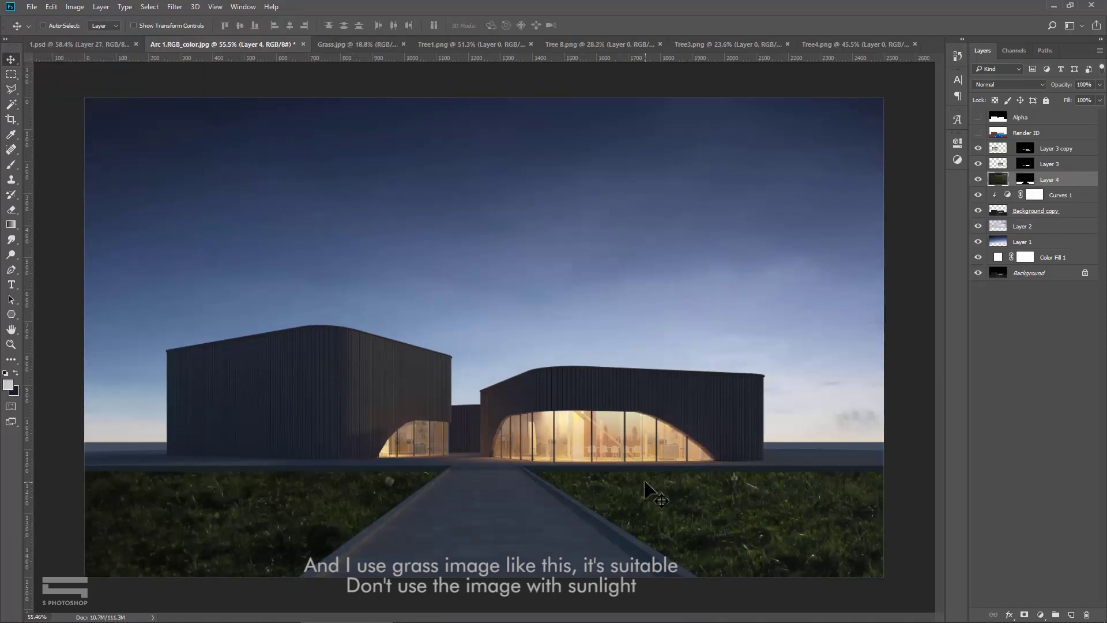
{"action": "key", "text": "ctrl+t"}
{"action": "scroll", "coordinate": [645, 490], "scroll_direction": "down", "scroll_amount": 2}
{"action": "scroll", "coordinate": [910, 314], "scroll_direction": "up", "scroll_amount": 2}
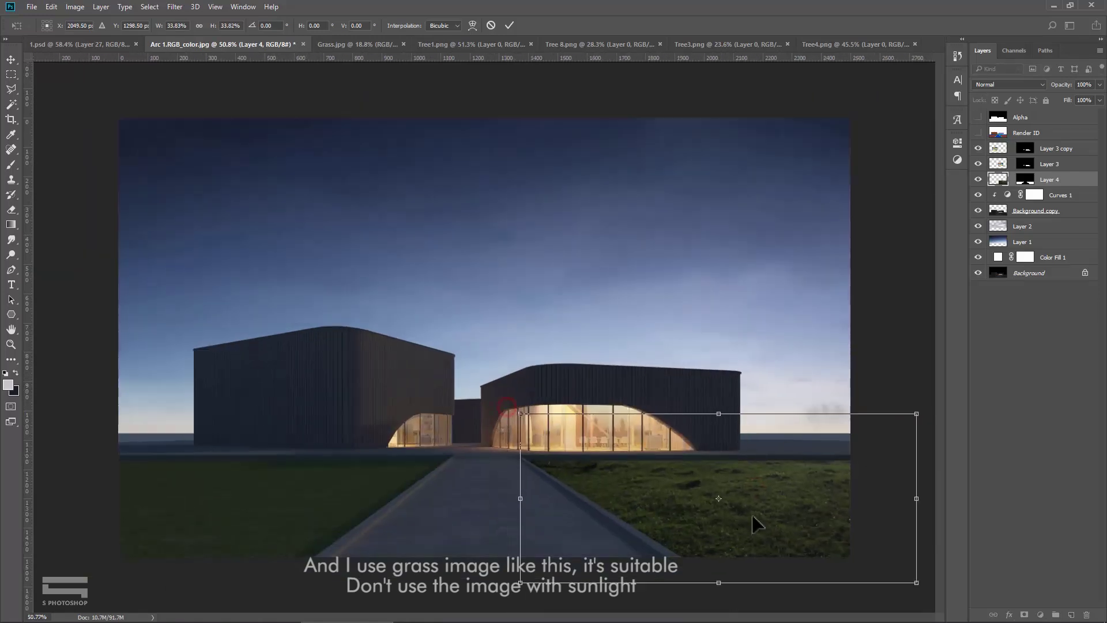
{"action": "right_click", "coordinate": [1050, 180]}
{"action": "left_click", "coordinate": [929, 148]}
{"action": "mouse_move", "coordinate": [749, 507]}
{"action": "left_mouse_down"}
{"action": "mouse_move", "coordinate": [323, 502]}
{"action": "mouse_move", "coordinate": [420, 457]}
{"action": "left_mouse_up"}
{"action": "left_click", "coordinate": [1061, 180]}
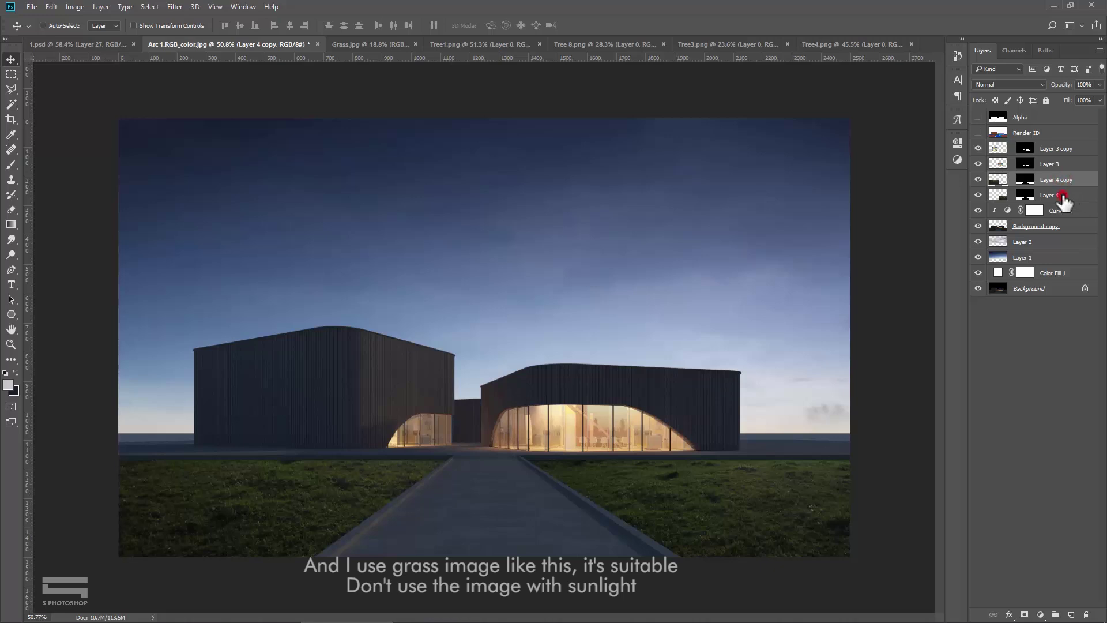
Step: Group both grass layers into a new group named Grass
{"action": "left_click", "coordinate": [1062, 196], "text": "ctrl"}
{"action": "right_click", "coordinate": [1070, 195]}
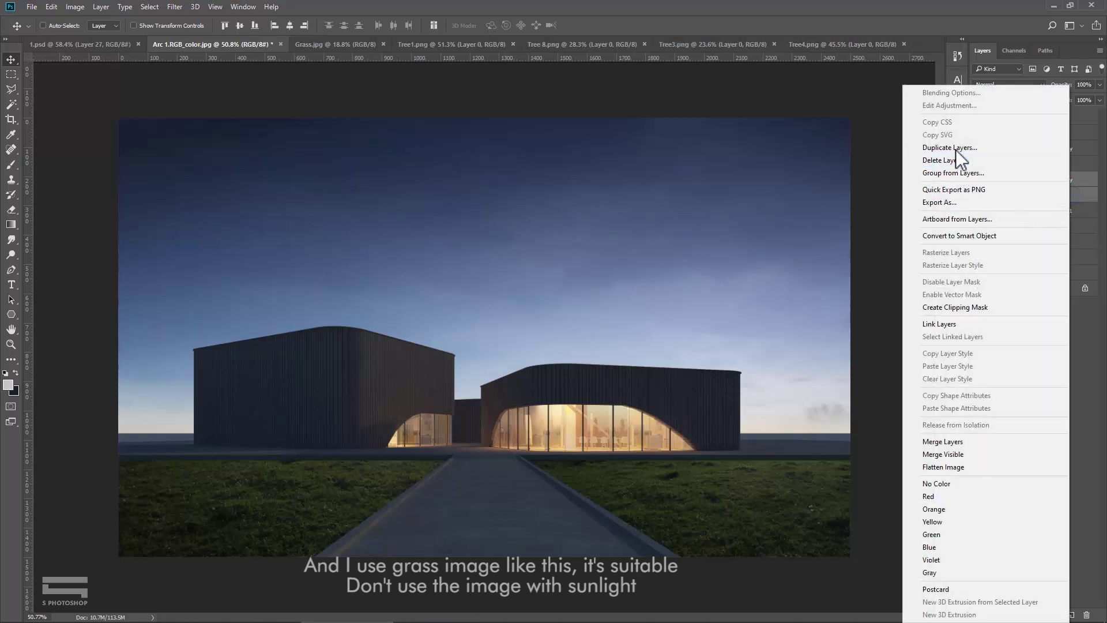
{"action": "left_click", "coordinate": [952, 173]}
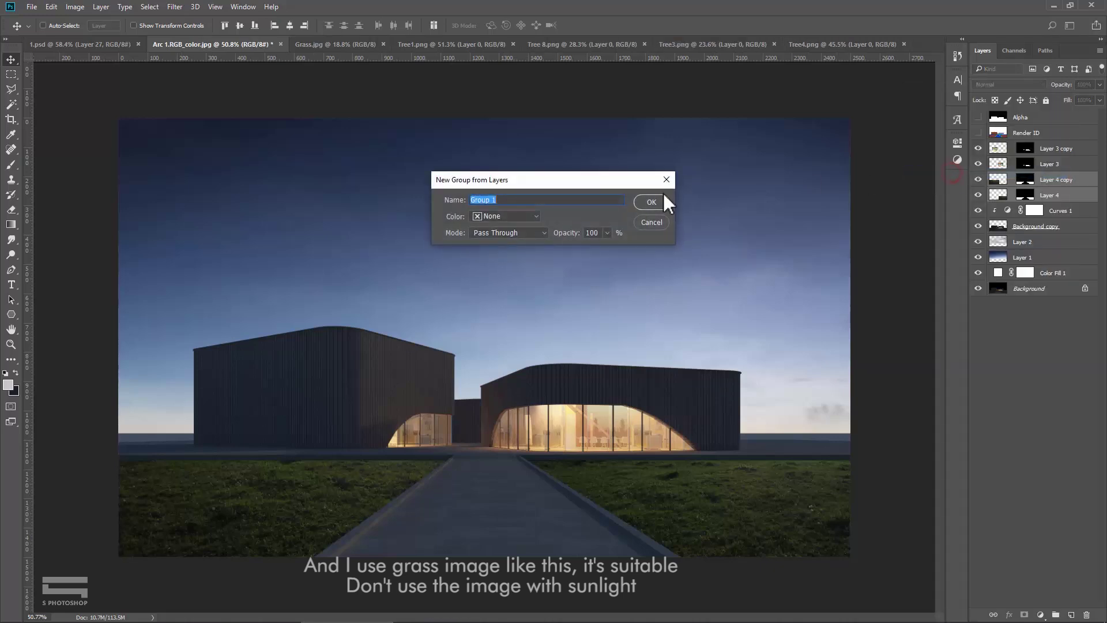
{"action": "type", "text": "G"}
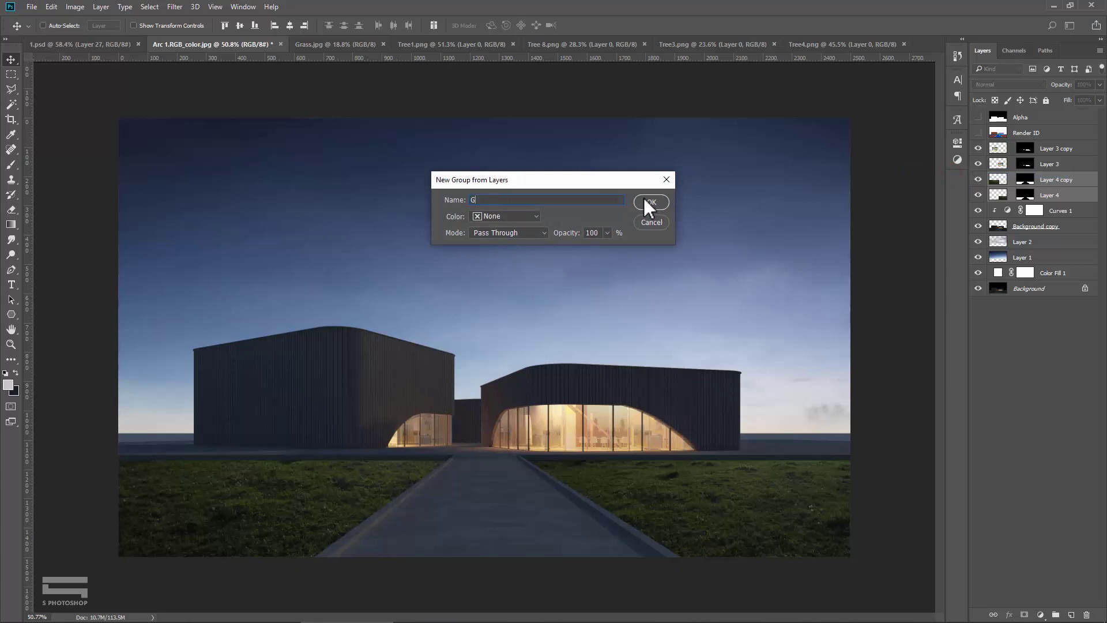
{"action": "type", "text": "rass"}
{"action": "left_click", "coordinate": [649, 202]}
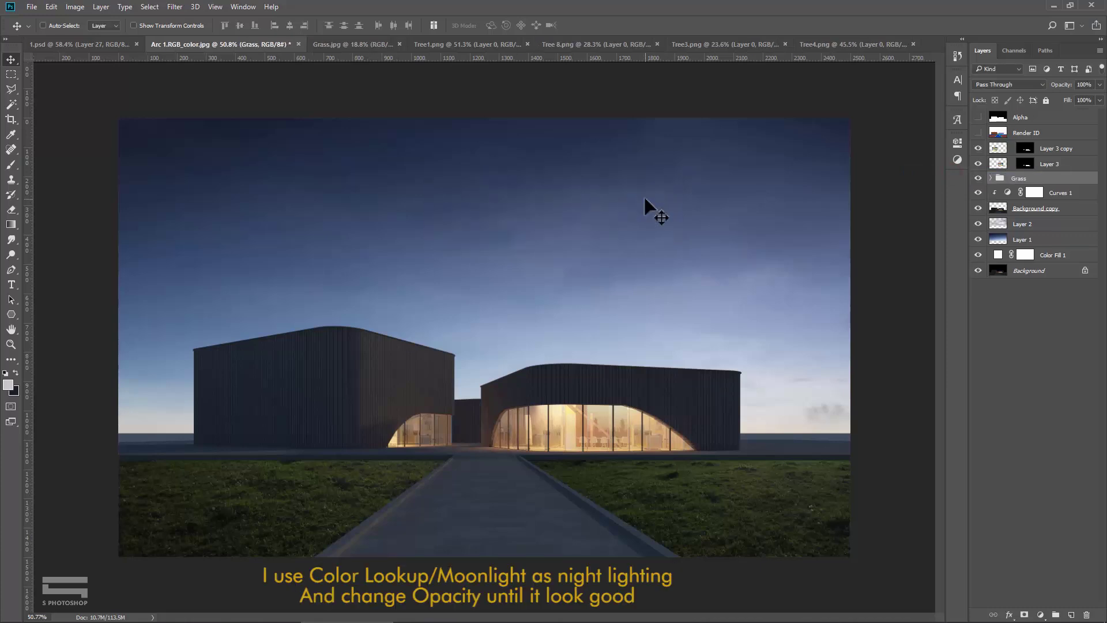
Step: Add a Moonlight.3DL Color Lookup clipped to the Grass group at 70% opacity
{"action": "left_click", "coordinate": [1041, 614]}
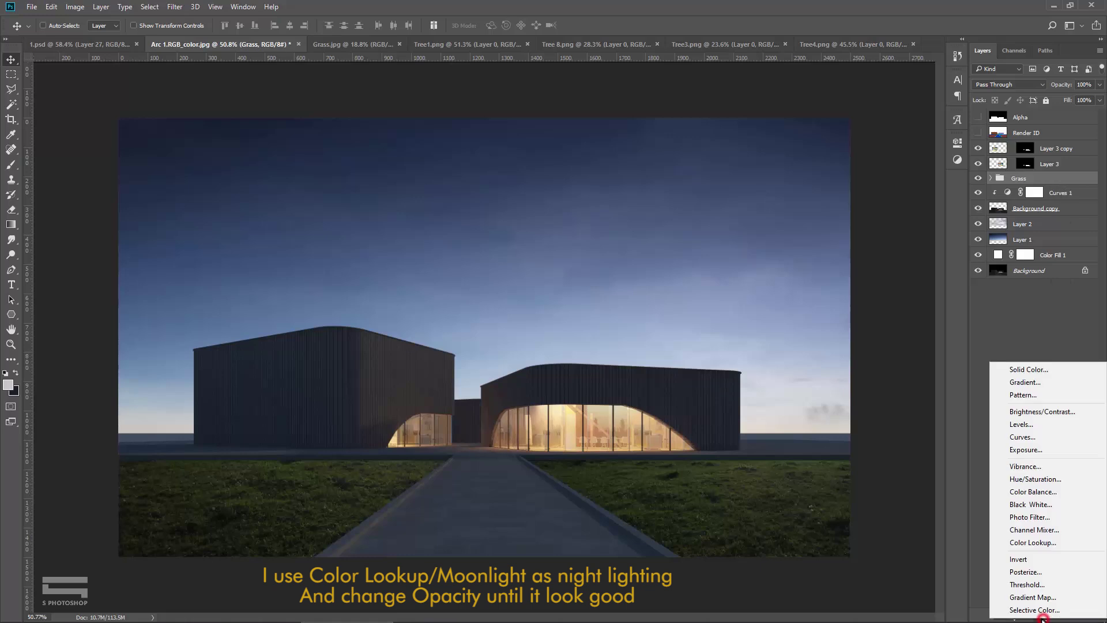
{"action": "left_click", "coordinate": [1032, 541]}
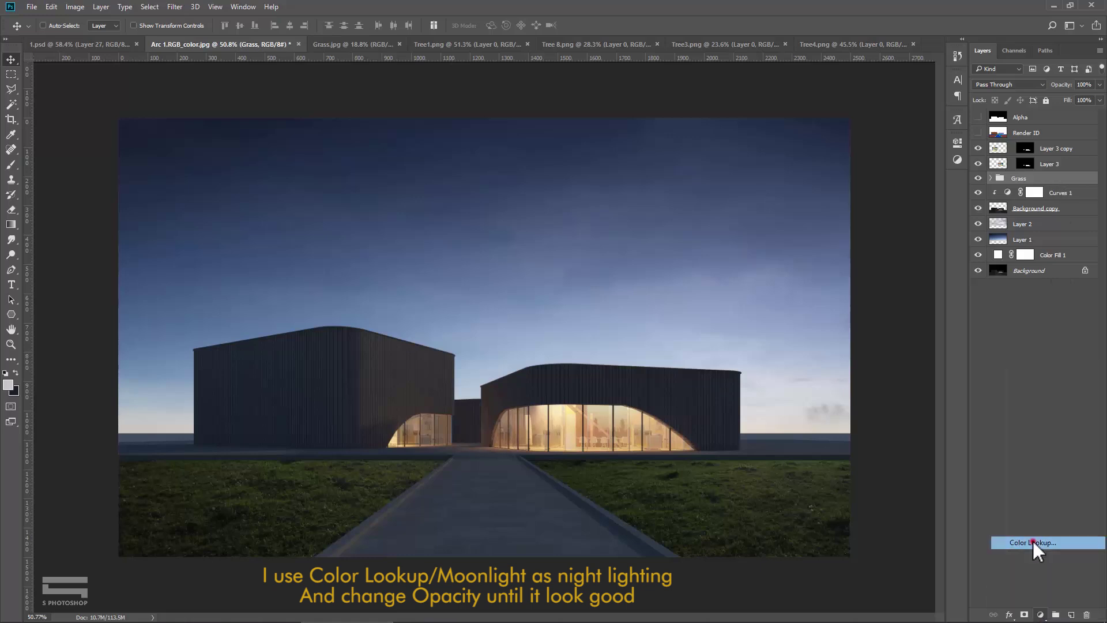
{"action": "left_click", "coordinate": [868, 177]}
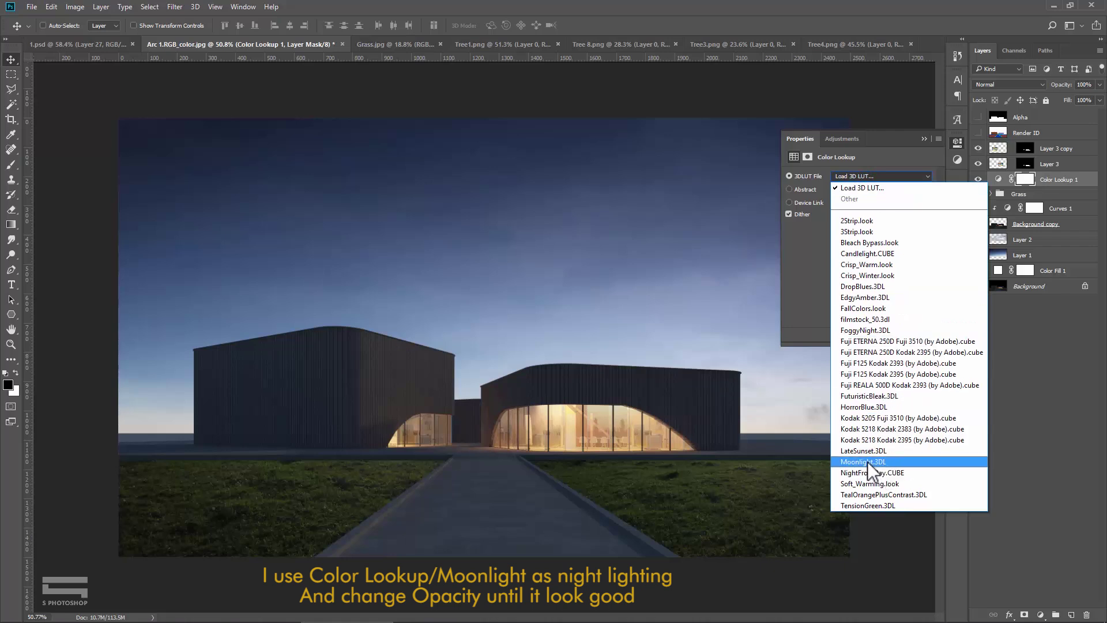
{"action": "left_click", "coordinate": [894, 461]}
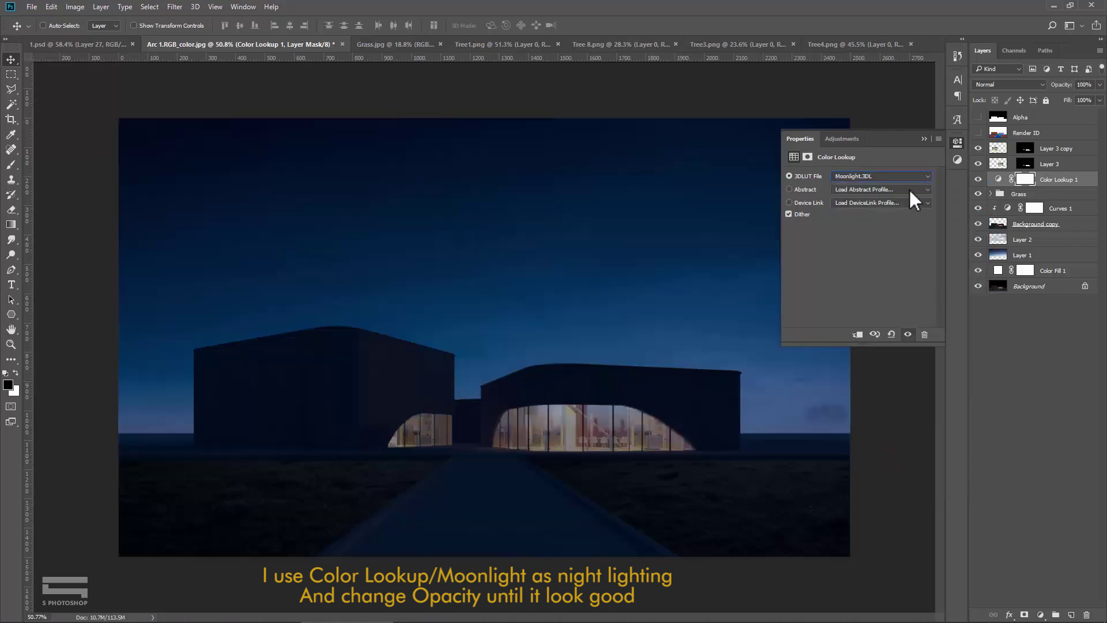
{"action": "left_click", "coordinate": [924, 139]}
{"action": "right_click", "coordinate": [1087, 184]}
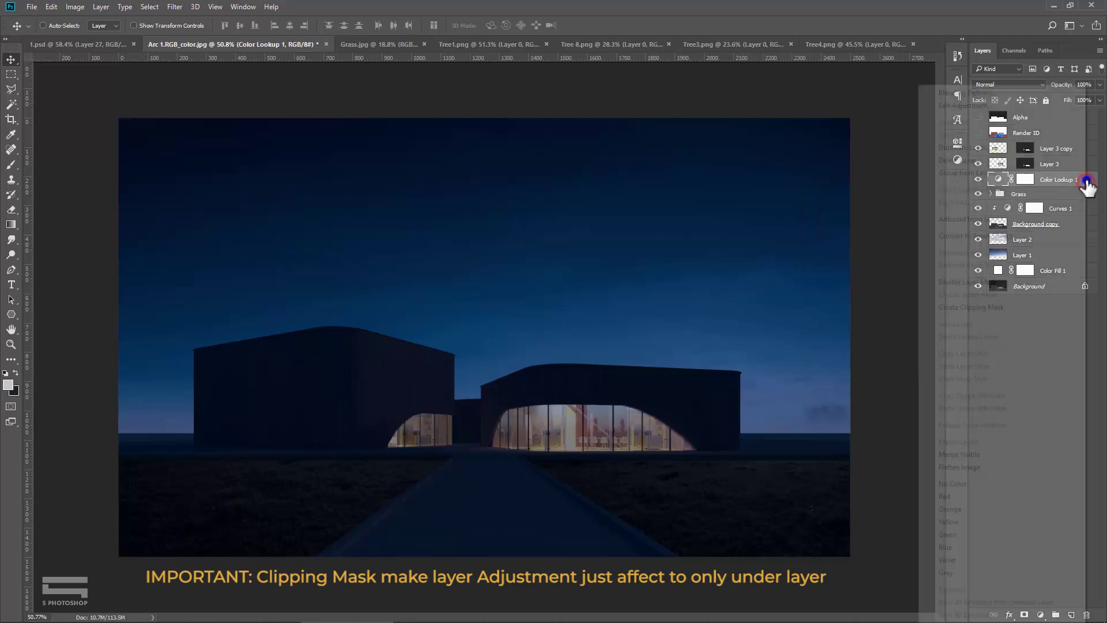
{"action": "left_click", "coordinate": [987, 307]}
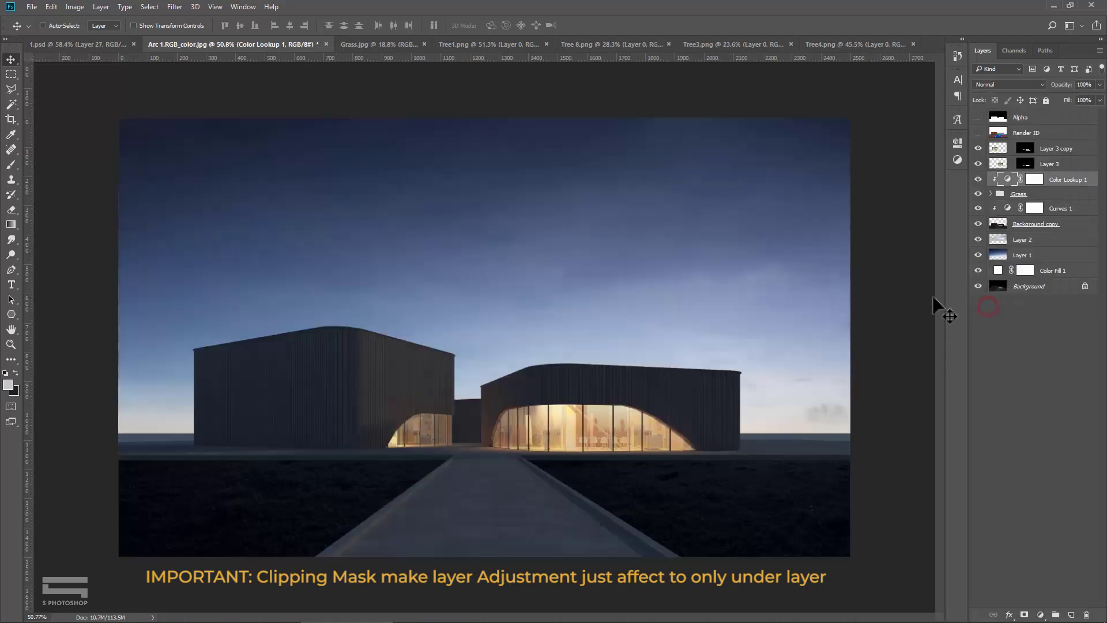
{"action": "left_click", "coordinate": [979, 180]}
{"action": "type", "text": "80"}
{"action": "left_click", "coordinate": [1084, 85]}
{"action": "type", "text": "70"}
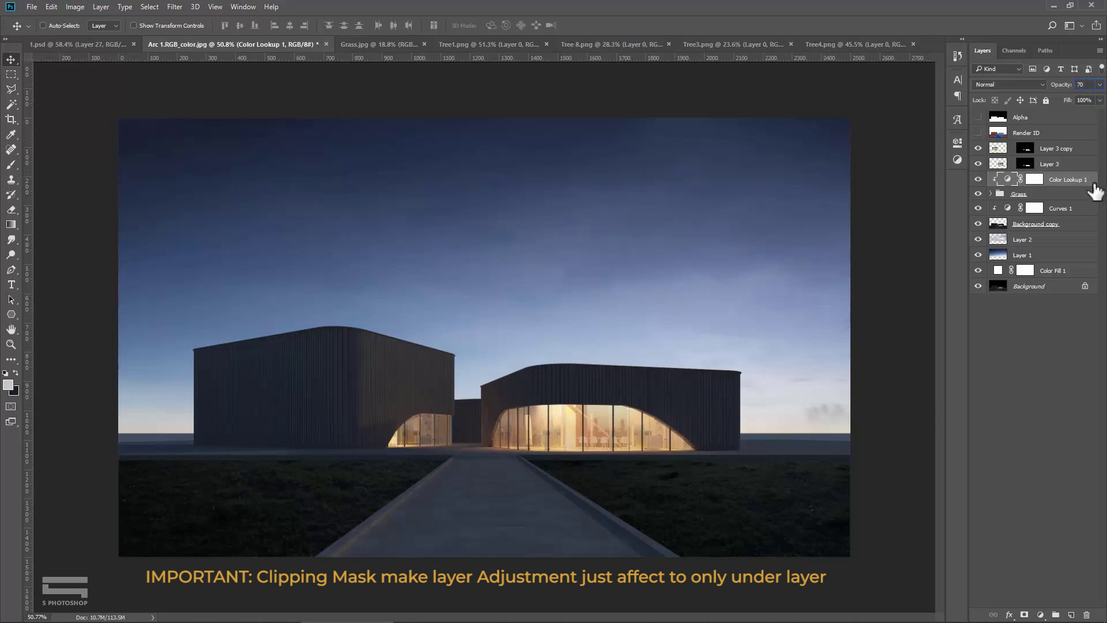
Step: Add a Vibrance adjustment at -38 vibrance to the grass and close the Grass image
{"action": "left_click", "coordinate": [1051, 196]}
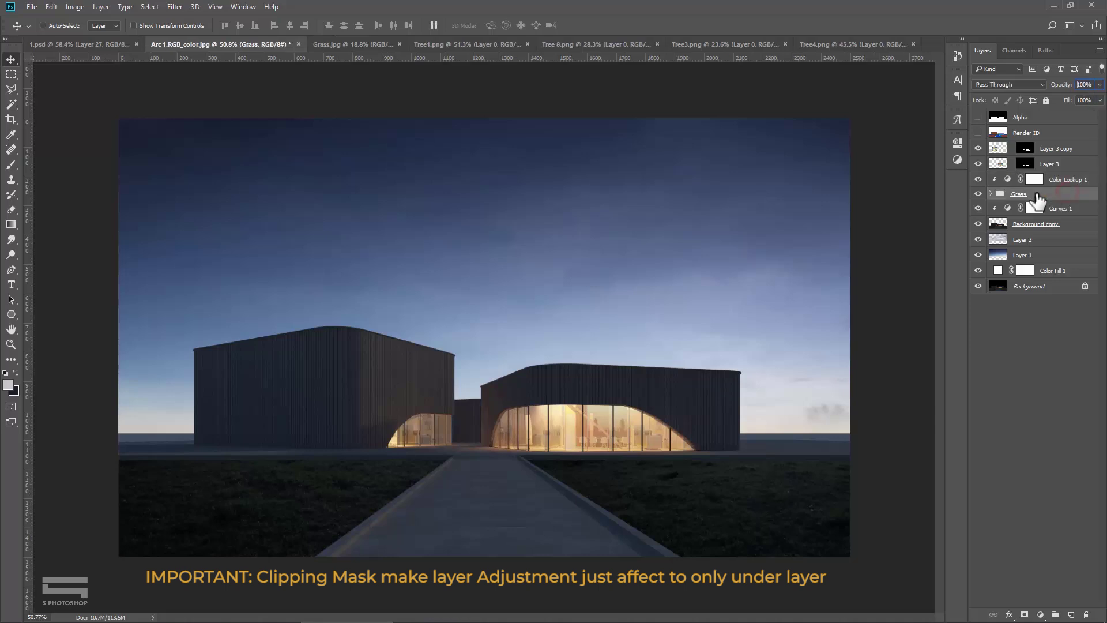
{"action": "left_click", "coordinate": [1038, 615]}
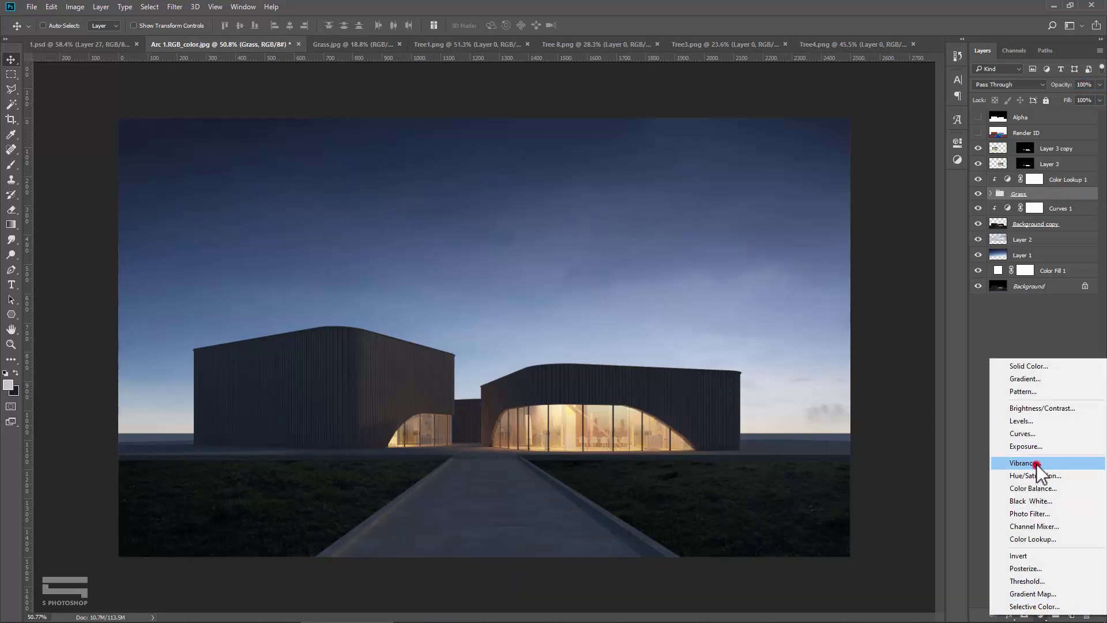
{"action": "left_click", "coordinate": [1037, 463]}
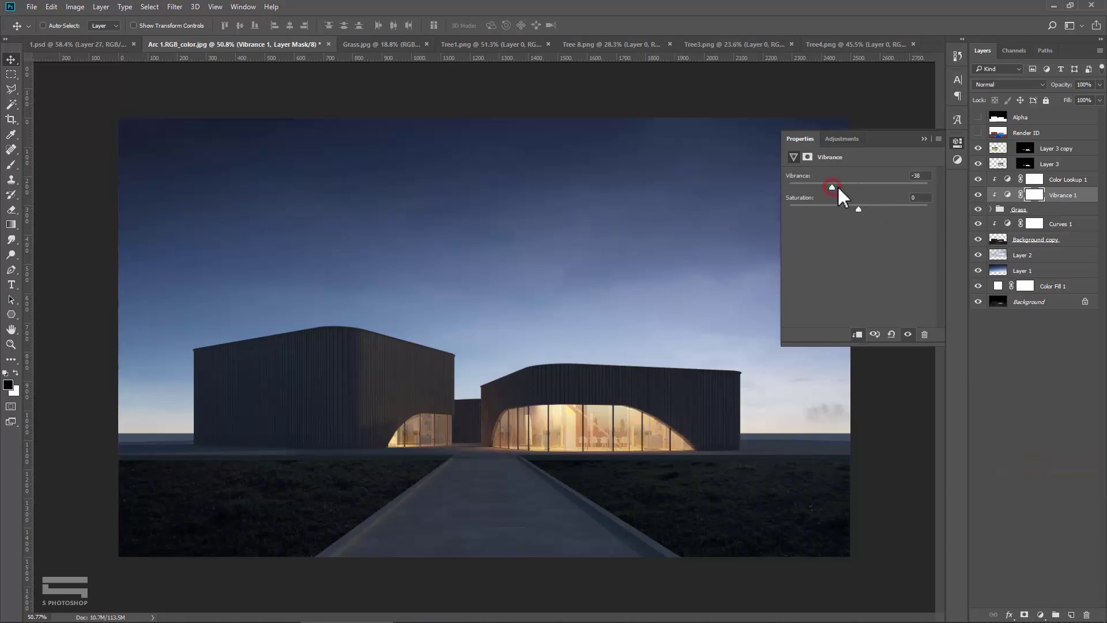
{"action": "scroll", "coordinate": [560, 457], "scroll_direction": "up", "scroll_amount": 1}
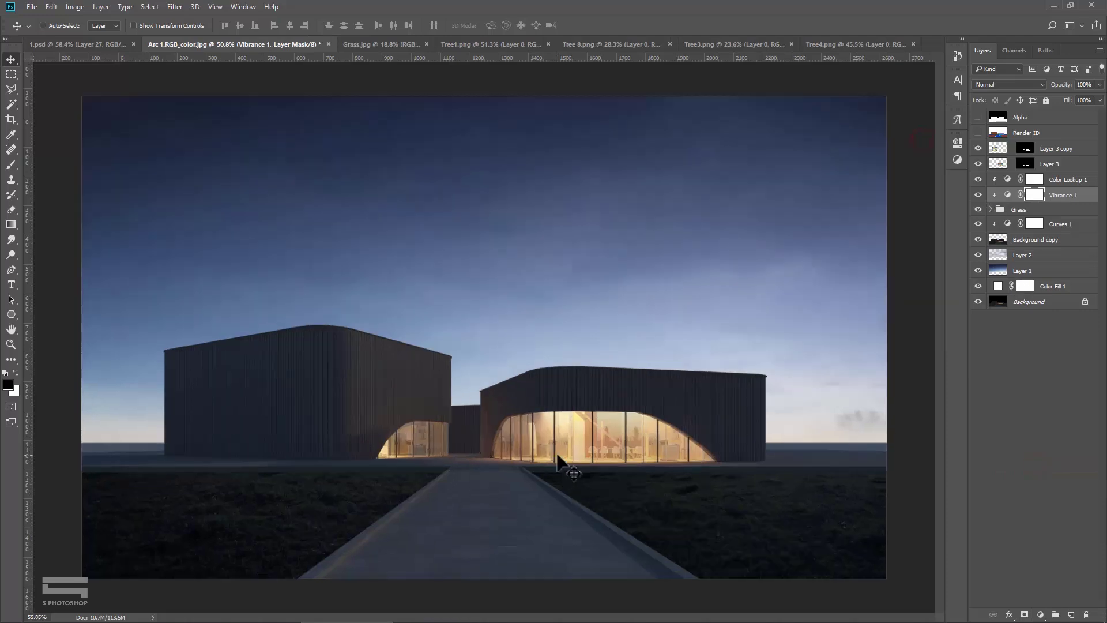
{"action": "left_click", "coordinate": [403, 47]}
{"action": "left_click", "coordinate": [411, 44]}
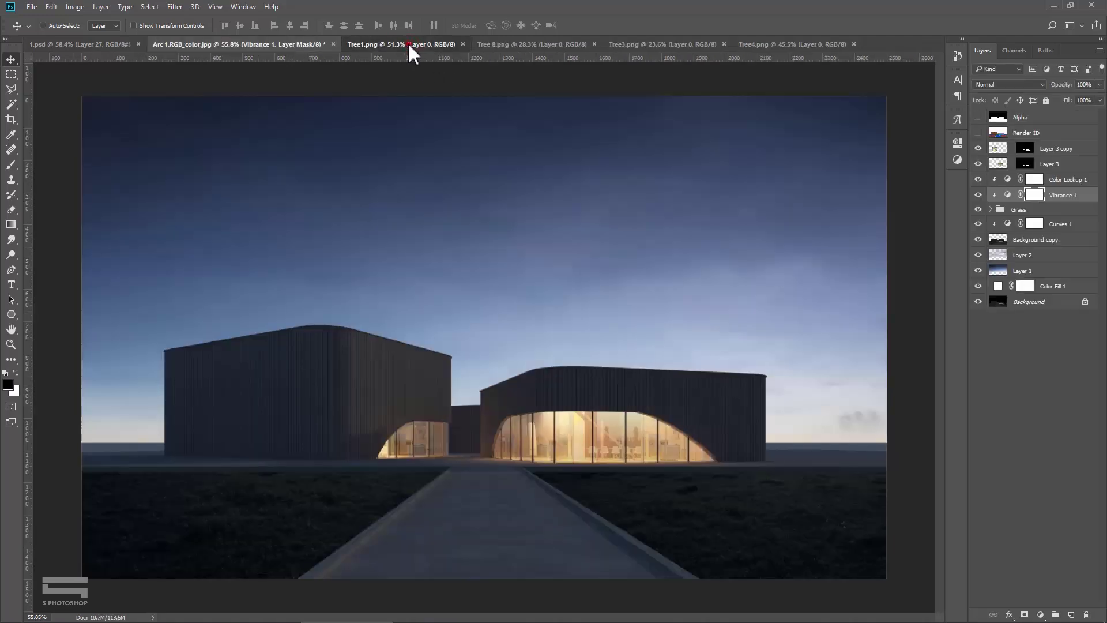
Step: Paste the whole Tree1 image above Curves 1 and convert it to a smart object
{"action": "left_click", "coordinate": [407, 43]}
{"action": "key", "text": "ctrl+a"}
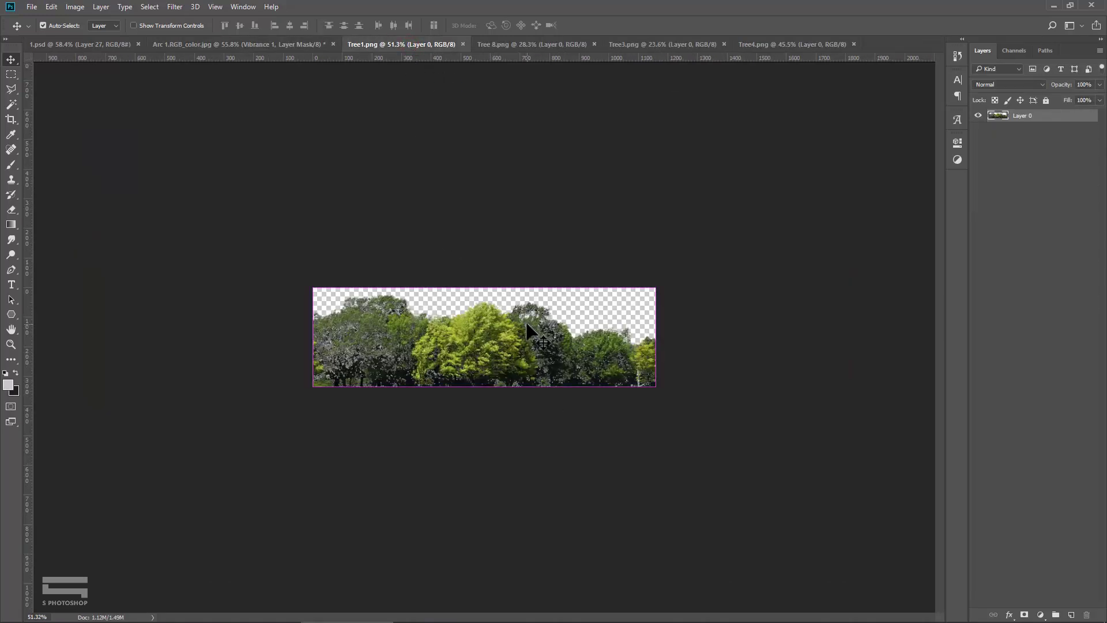
{"action": "left_click", "coordinate": [293, 43]}
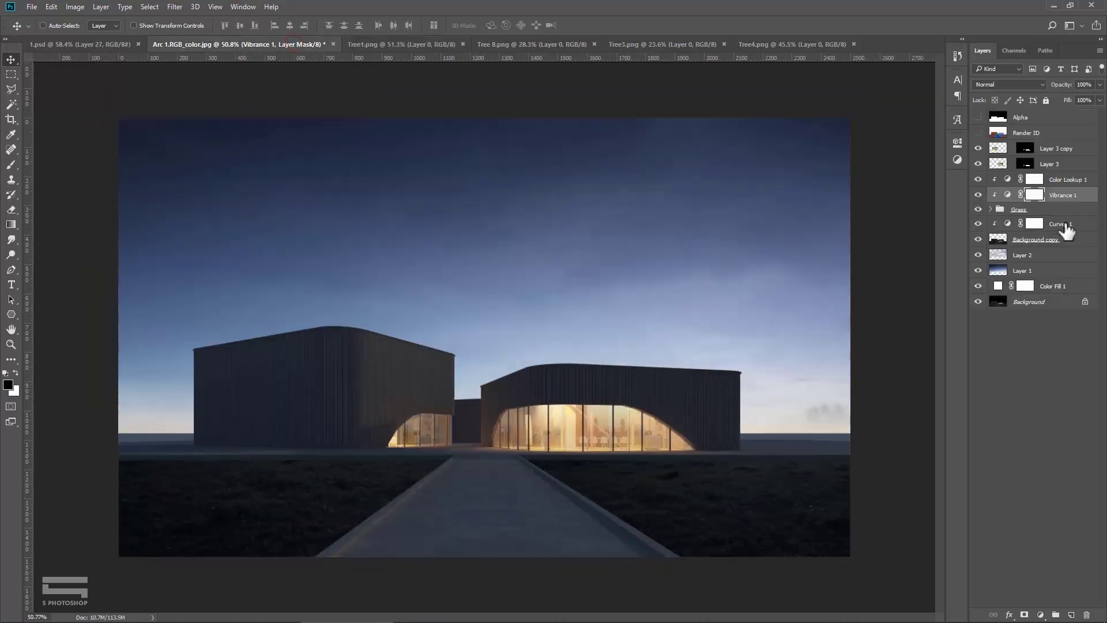
{"action": "left_click", "coordinate": [1067, 228]}
{"action": "key", "text": "ctrl+v"}
{"action": "left_click_drag", "start_coordinate": [568, 371], "coordinate": [643, 364]}
{"action": "right_click", "coordinate": [1050, 227]}
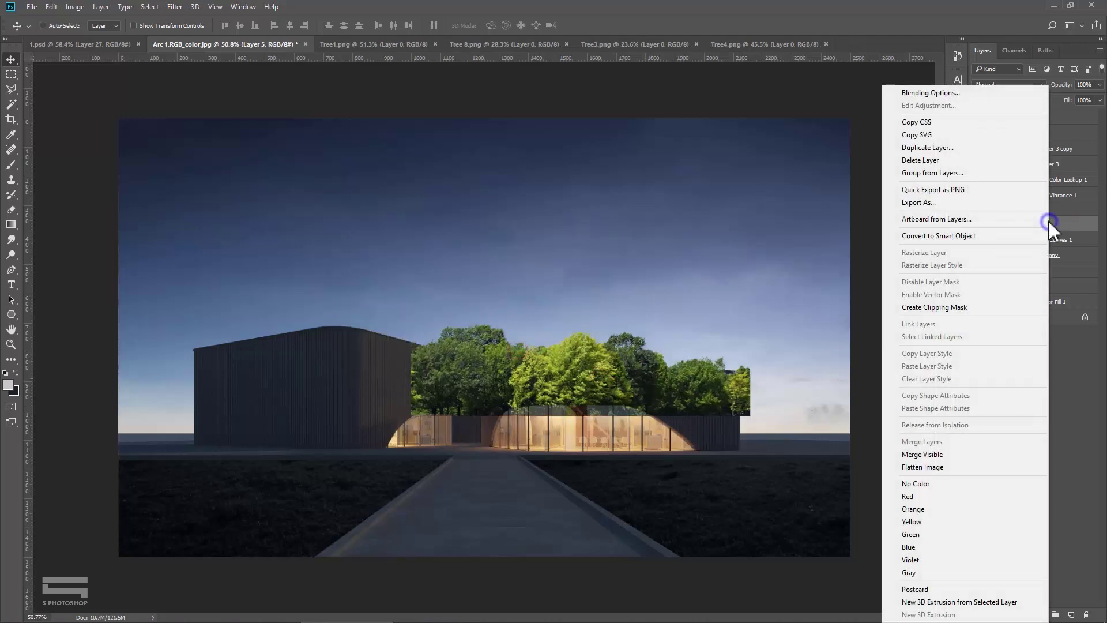
{"action": "left_click", "coordinate": [934, 236]}
Step: Scale the trees to about 63% beside the right building, keeping the layer above Curves 1
{"action": "mouse_move", "coordinate": [571, 369]}
{"action": "left_mouse_down"}
{"action": "mouse_move", "coordinate": [728, 374]}
{"action": "mouse_move", "coordinate": [811, 396]}
{"action": "left_mouse_up"}
{"action": "scroll", "coordinate": [811, 396], "scroll_direction": "up", "scroll_amount": 1}
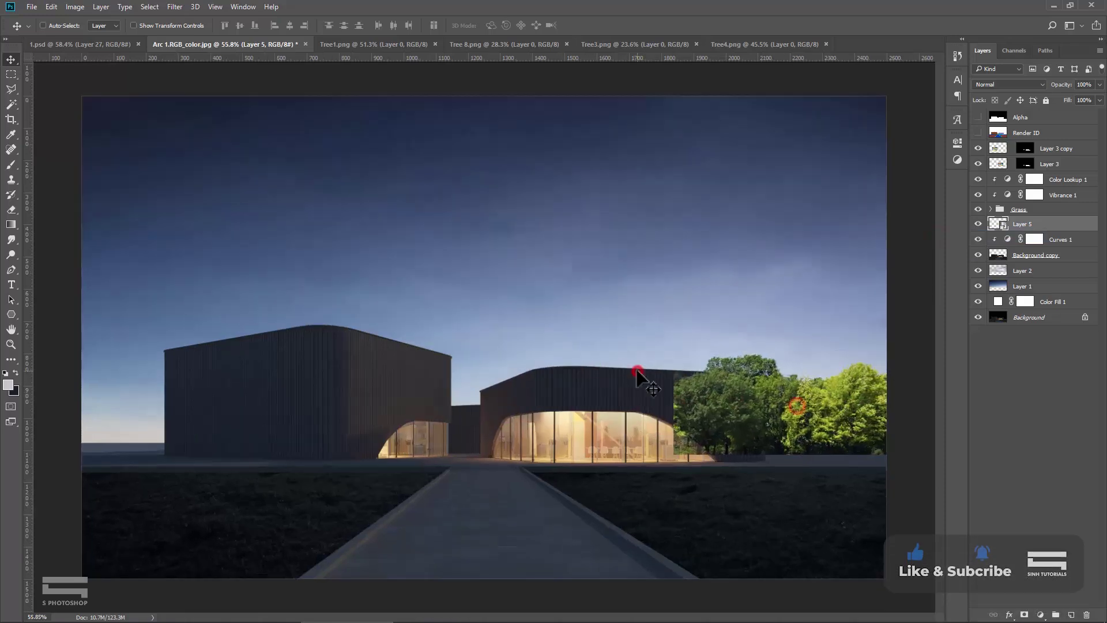
{"action": "key", "text": "ctrl+t"}
{"action": "scroll", "coordinate": [676, 372], "scroll_direction": "down", "scroll_amount": 2}
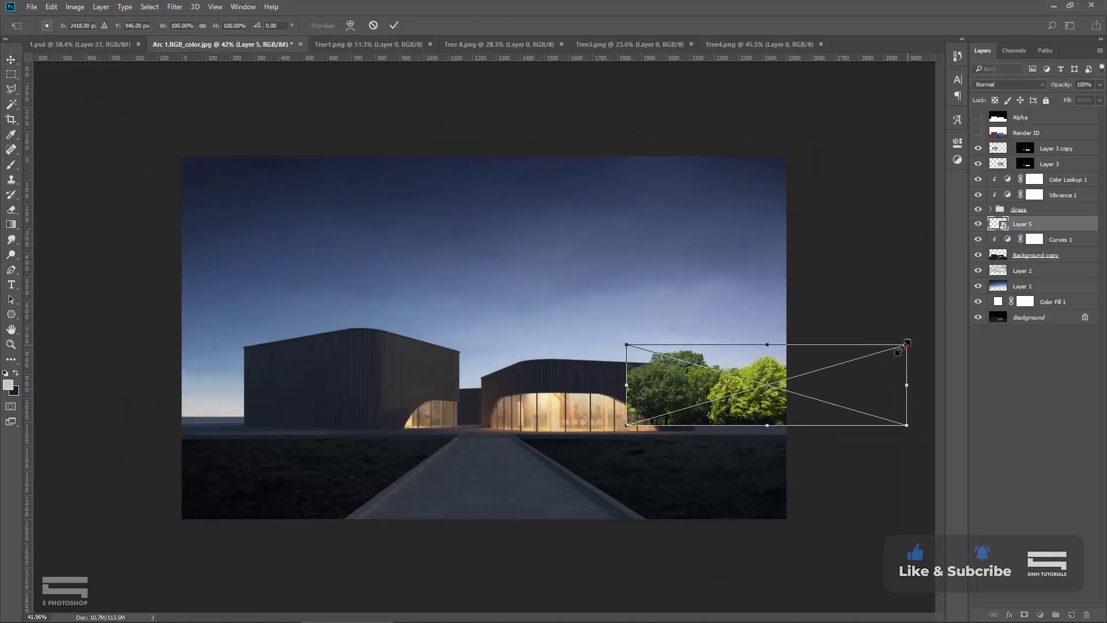
{"action": "left_click_drag", "start_coordinate": [904, 346], "coordinate": [803, 376]}
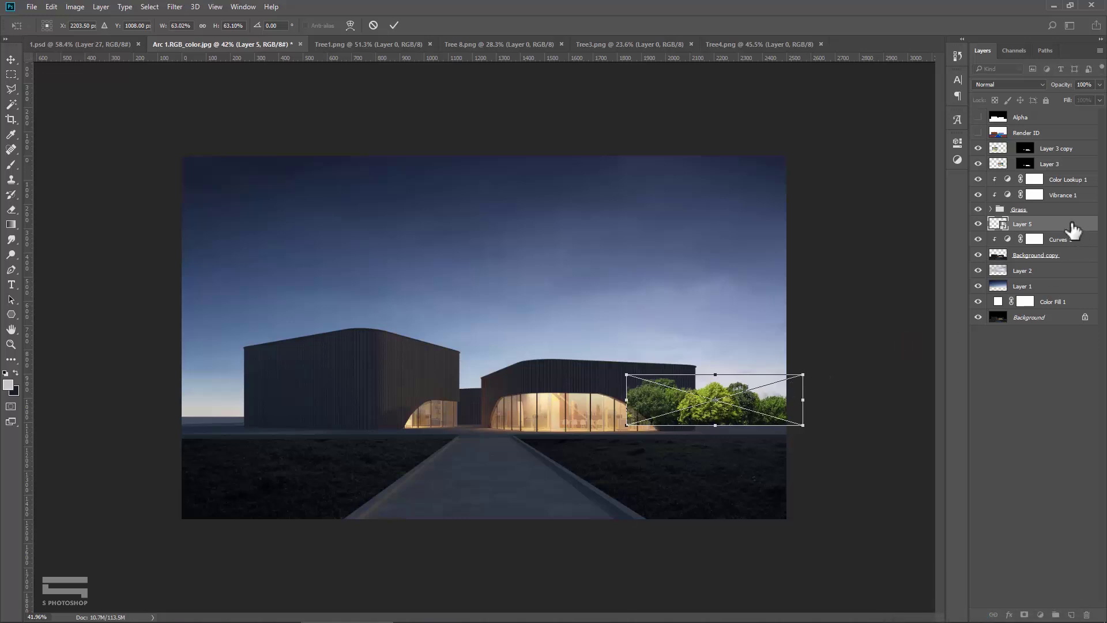
{"action": "key", "text": "Return"}
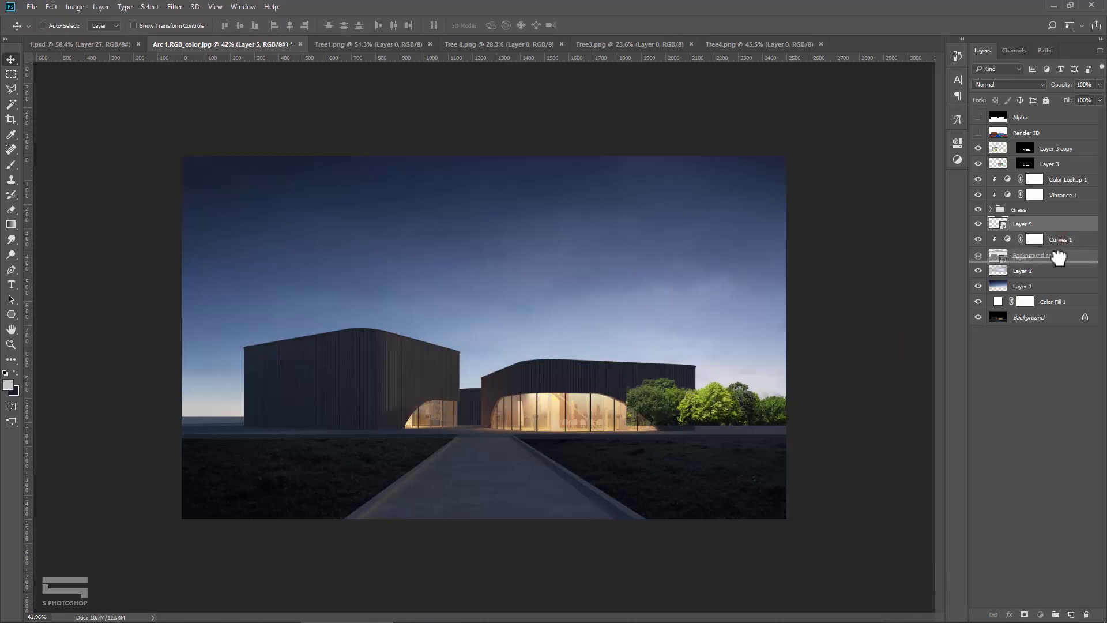
{"action": "left_click_drag", "start_coordinate": [1057, 260], "coordinate": [1058, 263]}
{"action": "key", "text": "ctrl+bracketright"}
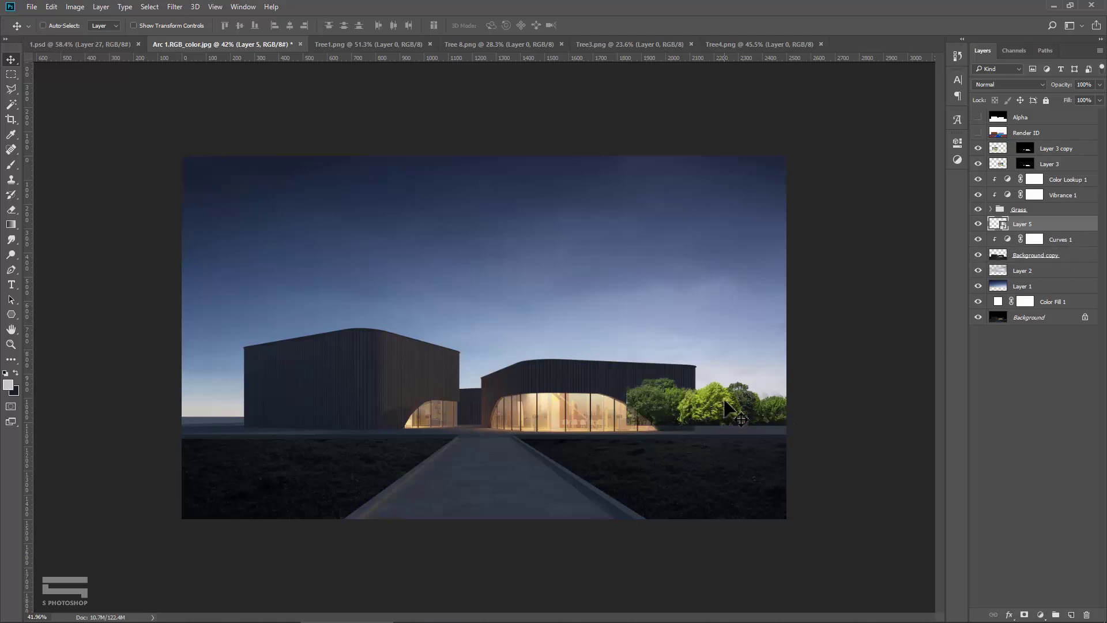
{"action": "key", "text": "ctrl+plus"}
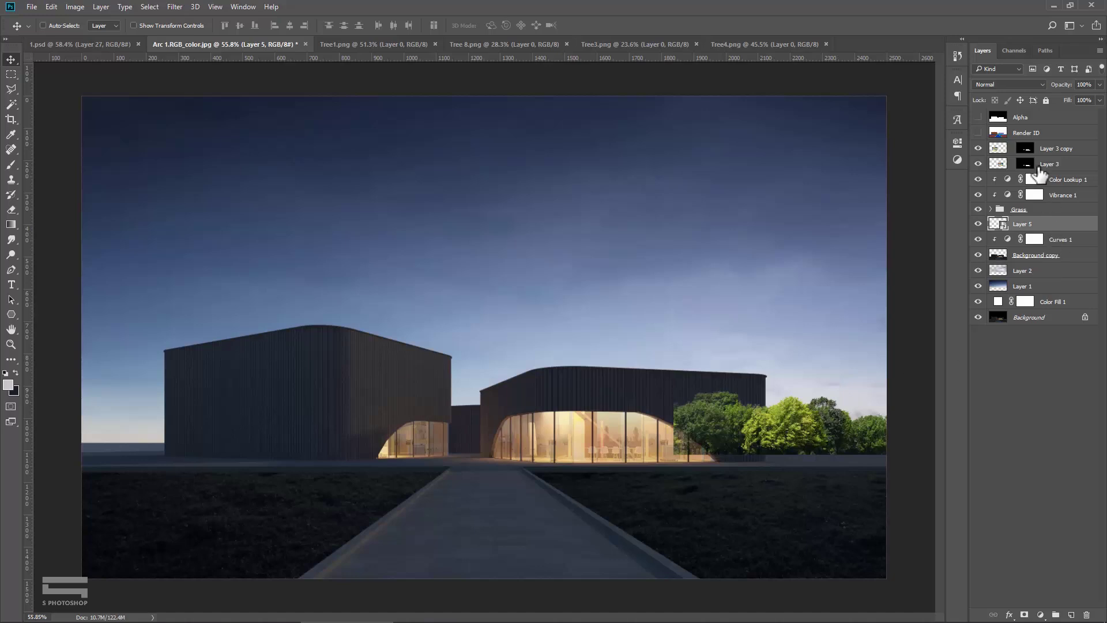
Step: Select the black sky area of the Alpha mask by colour, then hide the mask and trees layer
{"action": "left_click", "coordinate": [1027, 132]}
{"action": "left_click", "coordinate": [978, 117]}
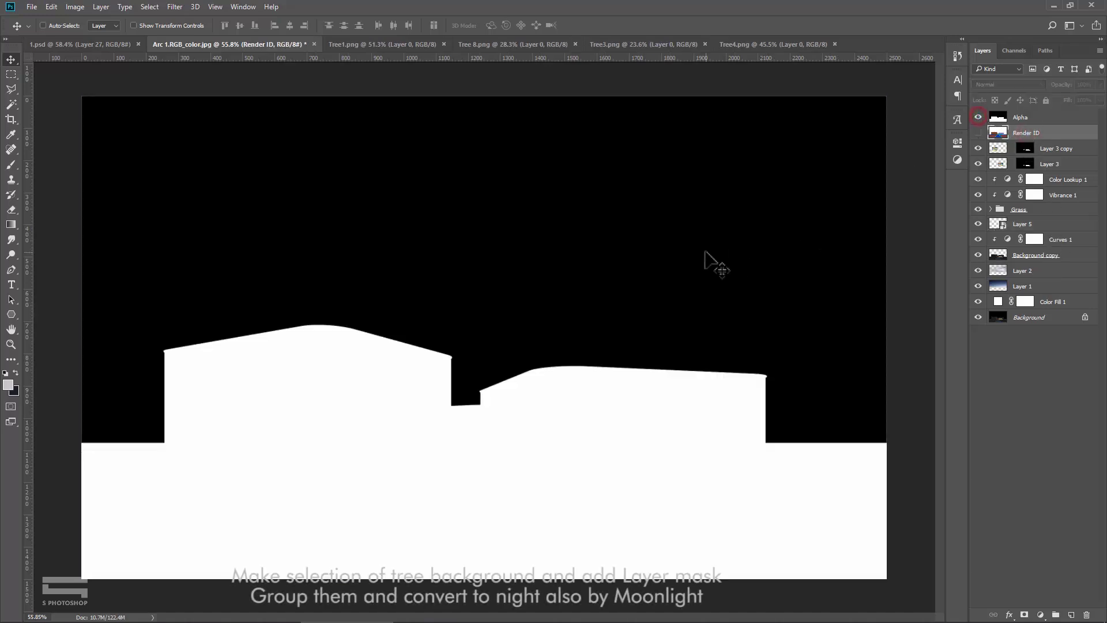
{"action": "left_click", "coordinate": [10, 106]}
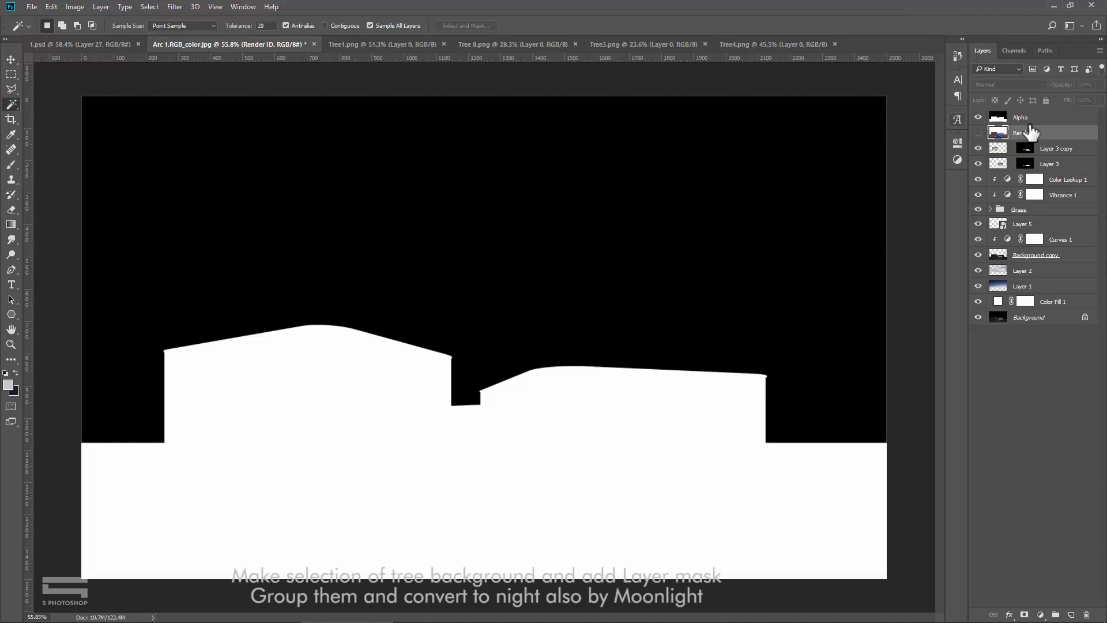
{"action": "left_click", "coordinate": [1020, 118]}
{"action": "left_click", "coordinate": [687, 251]}
{"action": "left_click", "coordinate": [979, 118]}
{"action": "left_click", "coordinate": [978, 224]}
Step: Extend the sky selection with rectangular strips along the building edges
{"action": "key", "text": "m"}
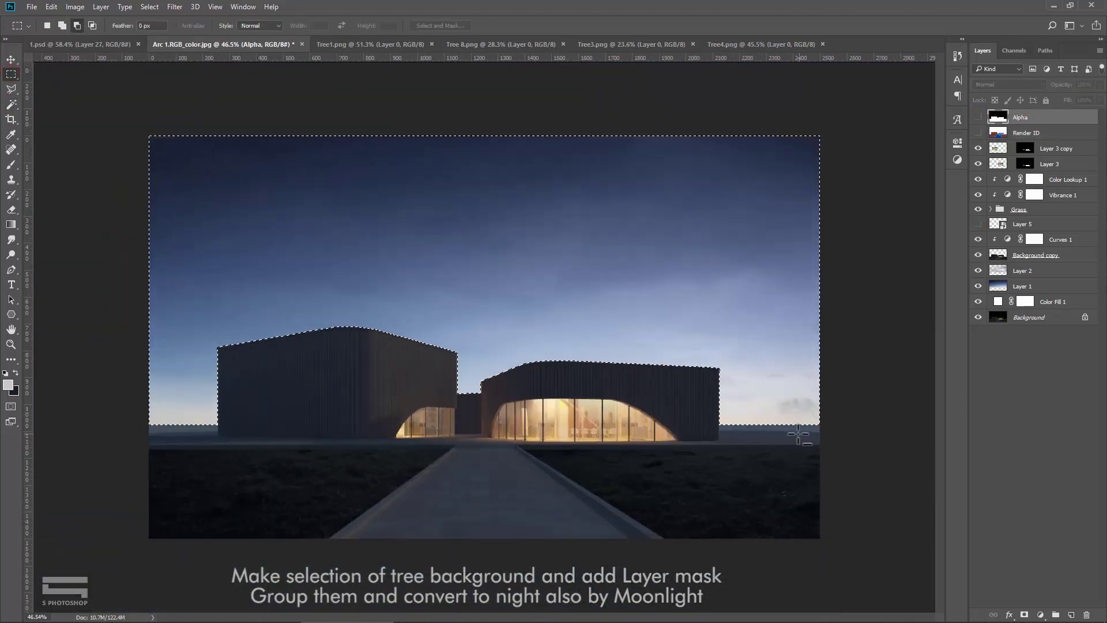
{"action": "scroll", "coordinate": [799, 436], "scroll_direction": "up", "scroll_amount": 5}
{"action": "left_click", "coordinate": [62, 25]}
{"action": "left_click_drag", "start_coordinate": [440, 350], "coordinate": [467, 390]}
{"action": "left_click_drag", "start_coordinate": [333, 326], "coordinate": [618, 333]}
{"action": "mouse_move", "coordinate": [349, 372]}
{"action": "left_mouse_down"}
{"action": "mouse_move", "coordinate": [349, 400]}
{"action": "mouse_move", "coordinate": [578, 441]}
{"action": "left_mouse_up"}
Step: Show Layer 5's trees and mask them to the sky selection
{"action": "scroll", "coordinate": [477, 395], "scroll_direction": "down", "scroll_amount": 5}
{"action": "left_click", "coordinate": [995, 224]}
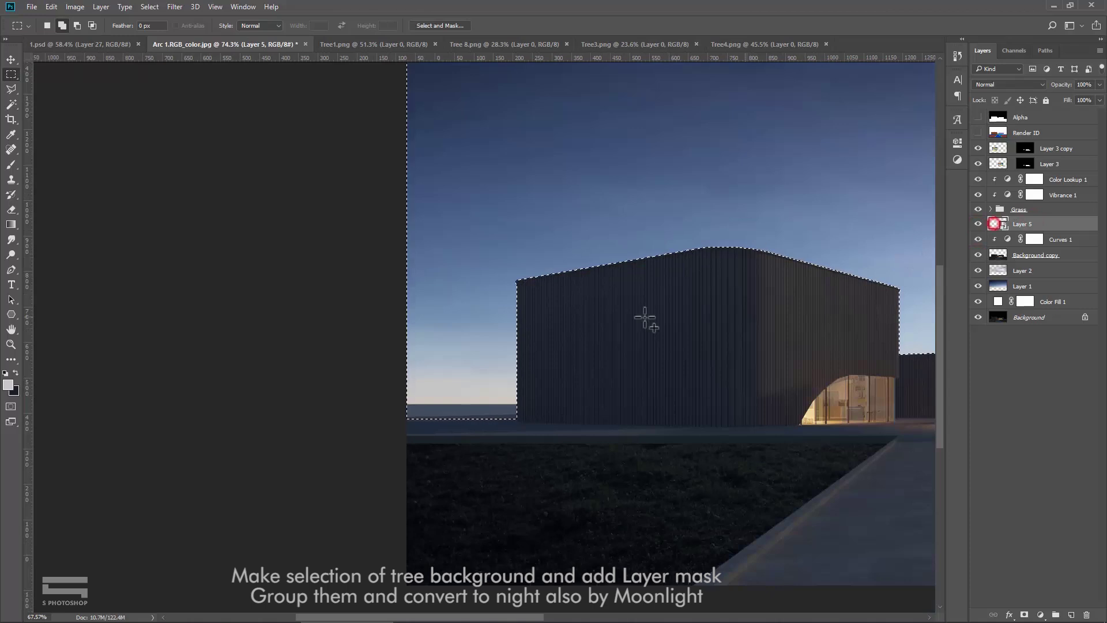
{"action": "scroll", "coordinate": [645, 317], "scroll_direction": "down", "scroll_amount": 3}
{"action": "left_click", "coordinate": [1024, 614]}
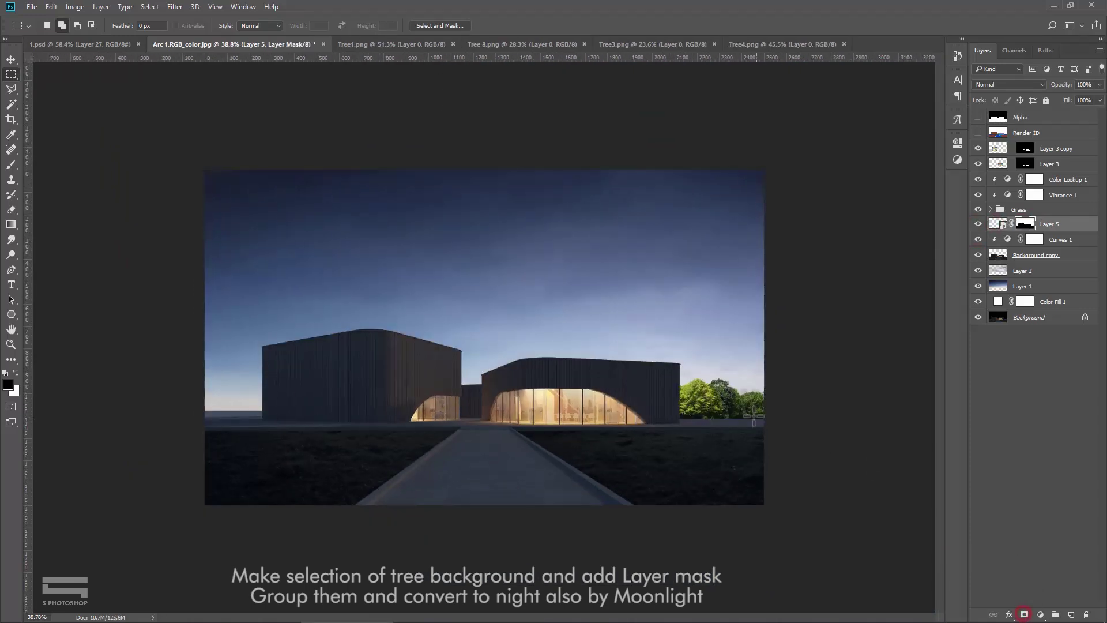
{"action": "scroll", "coordinate": [895, 344], "scroll_direction": "up", "scroll_amount": 1}
Step: Shift Layer 5's trees beside the right building and begin a free transform
{"action": "key", "text": "v"}
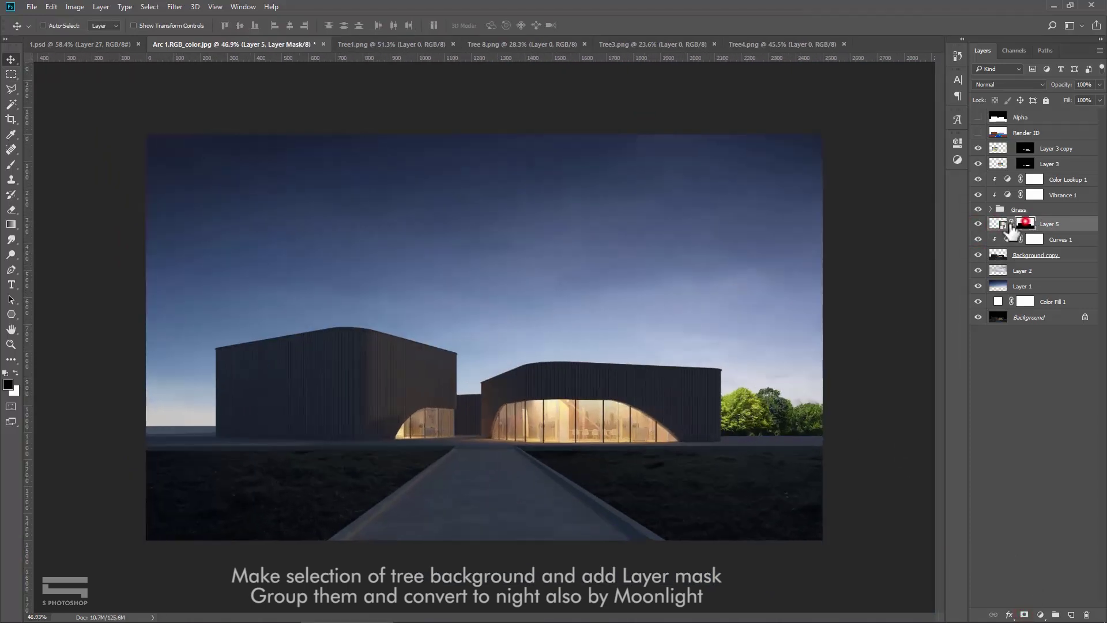
{"action": "left_click_drag", "start_coordinate": [818, 414], "coordinate": [790, 415]}
{"action": "left_click", "coordinate": [998, 225]}
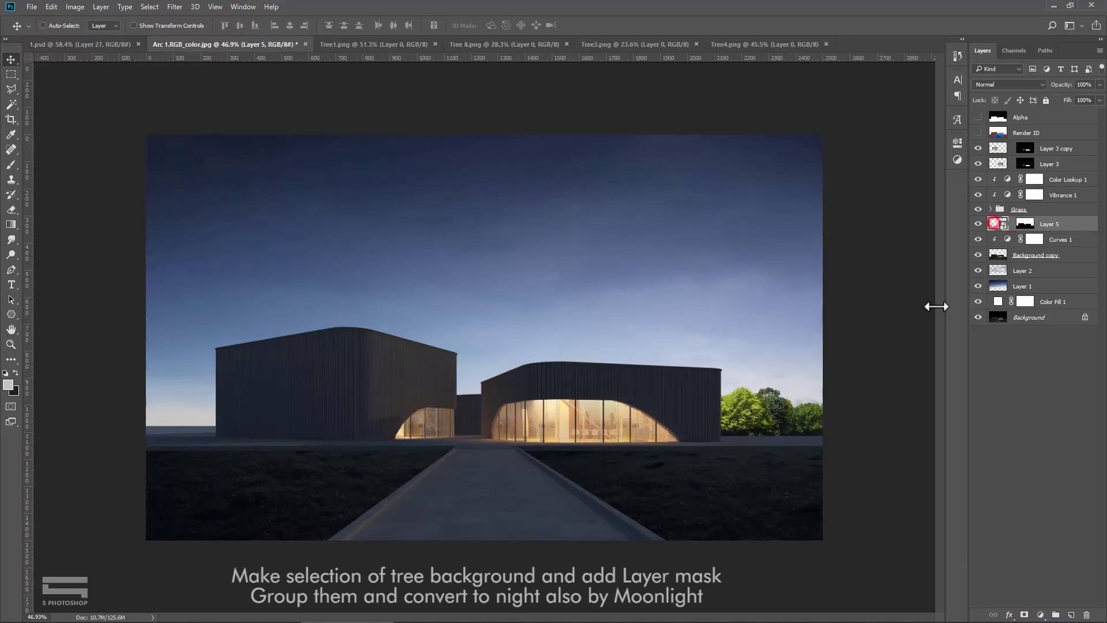
{"action": "key", "text": "ctrl+t"}
Step: Scale the trees down slightly, shift them right, and commit the transform
{"action": "left_click_drag", "start_coordinate": [841, 375], "coordinate": [828, 383]}
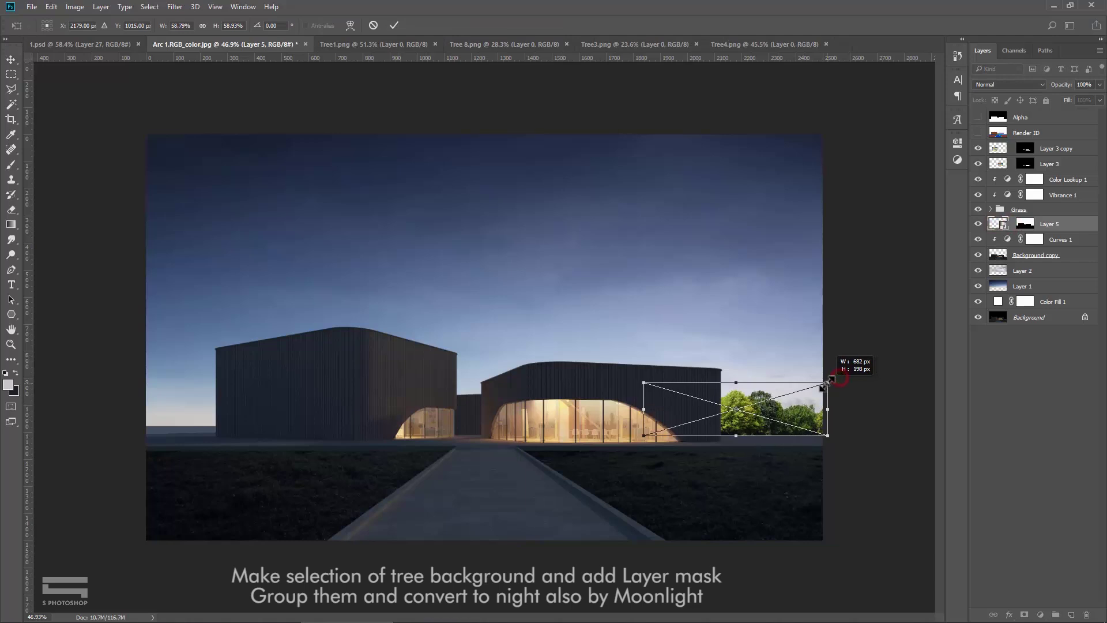
{"action": "mouse_move", "coordinate": [796, 426]}
{"action": "left_mouse_down"}
{"action": "mouse_move", "coordinate": [838, 428]}
{"action": "mouse_move", "coordinate": [807, 430]}
{"action": "left_mouse_up"}
{"action": "key", "text": "Return"}
{"action": "scroll", "coordinate": [824, 445], "scroll_direction": "up", "scroll_amount": 1}
{"action": "scroll", "coordinate": [822, 435], "scroll_direction": "up", "scroll_amount": 3}
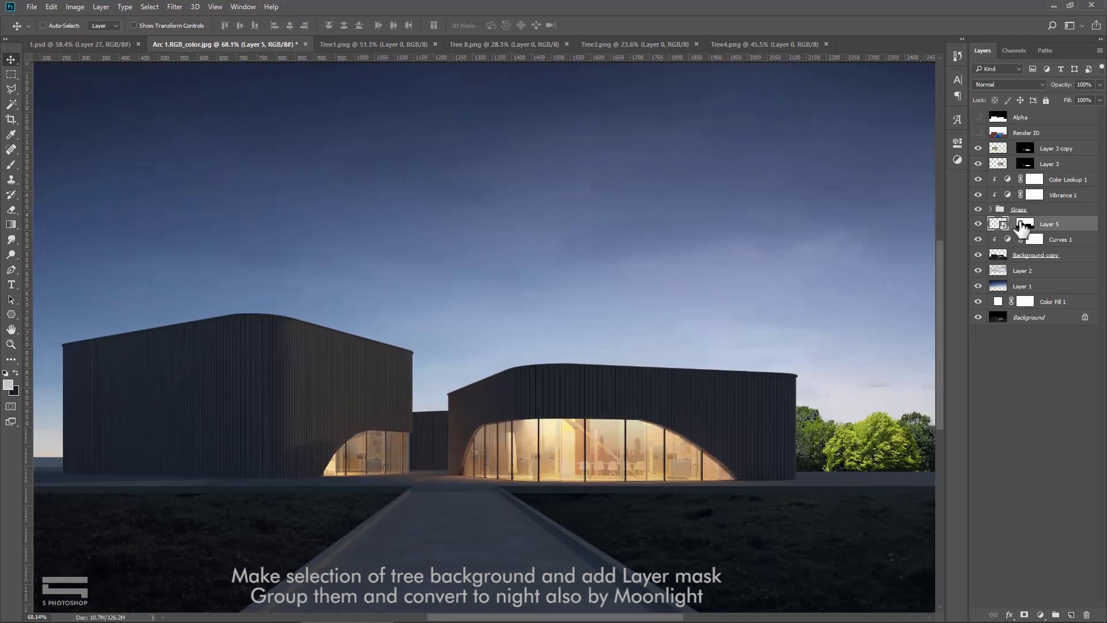
Step: Target Layer 5's mask and set up the Brush with a pure white foreground
{"action": "left_click", "coordinate": [1028, 225]}
{"action": "scroll", "coordinate": [798, 349], "scroll_direction": "up", "scroll_amount": 2}
{"action": "scroll", "coordinate": [746, 430], "scroll_direction": "up", "scroll_amount": 2}
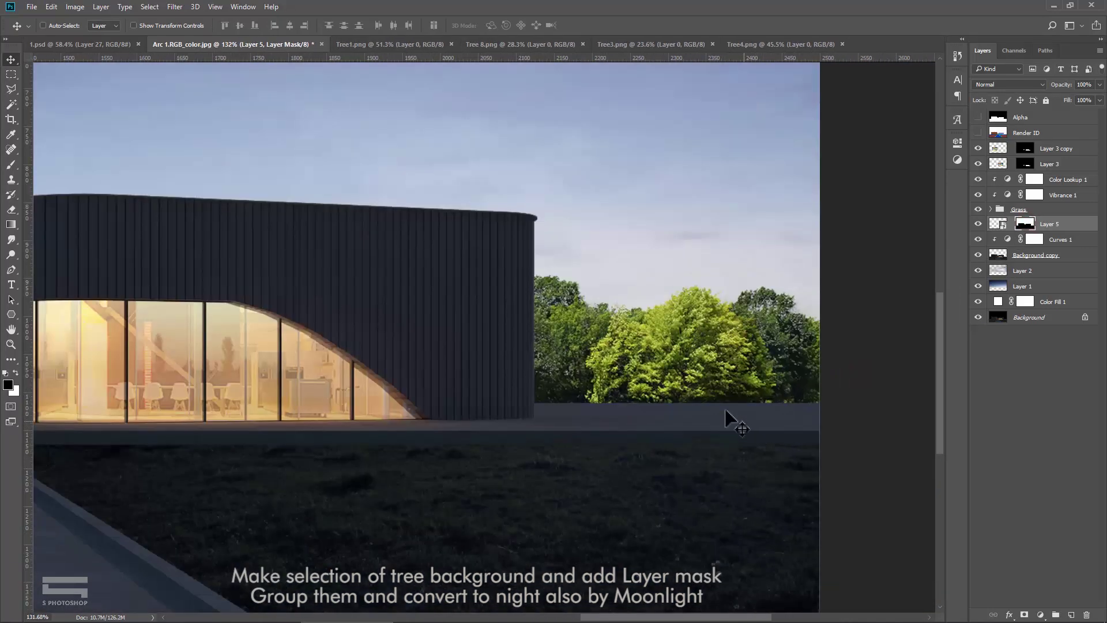
{"action": "scroll", "coordinate": [725, 409], "scroll_direction": "up", "scroll_amount": 2}
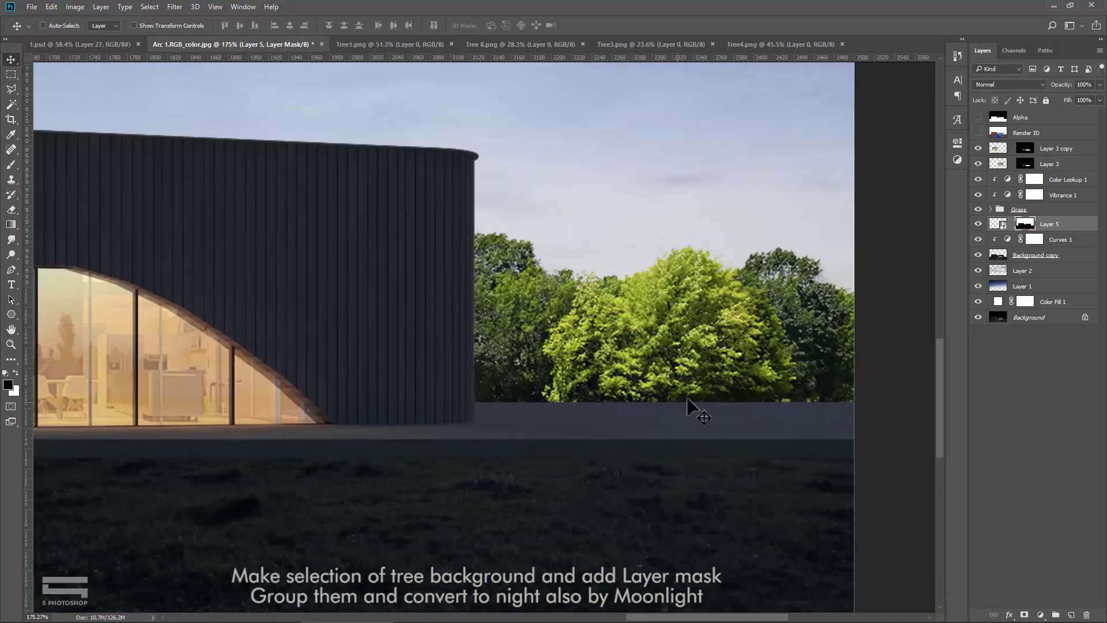
{"action": "left_click", "coordinate": [12, 165]}
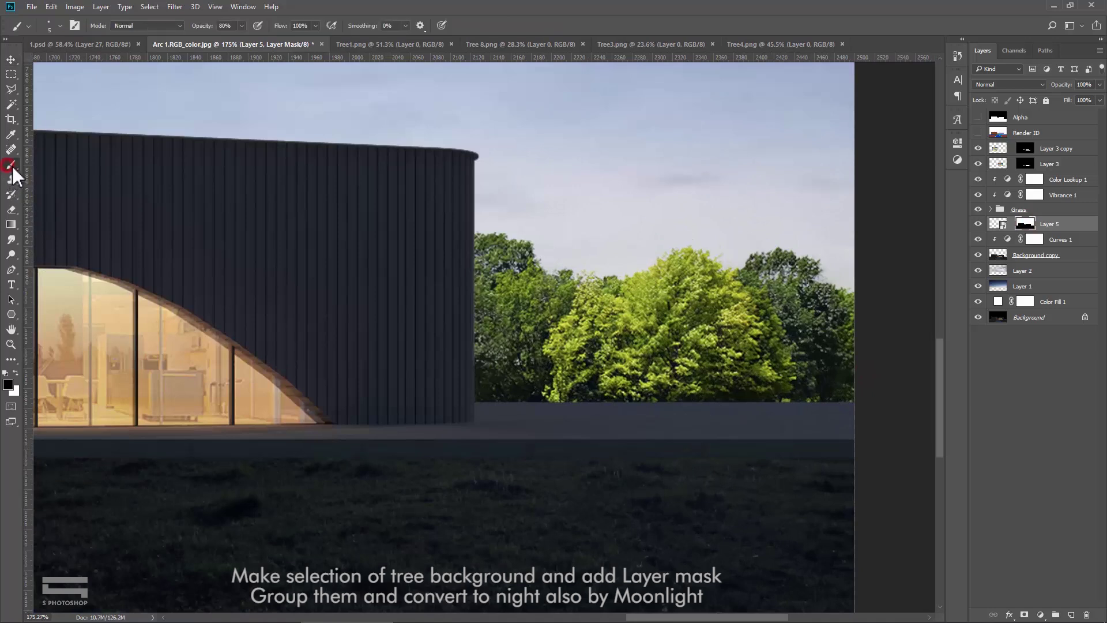
{"action": "left_click", "coordinate": [8, 386]}
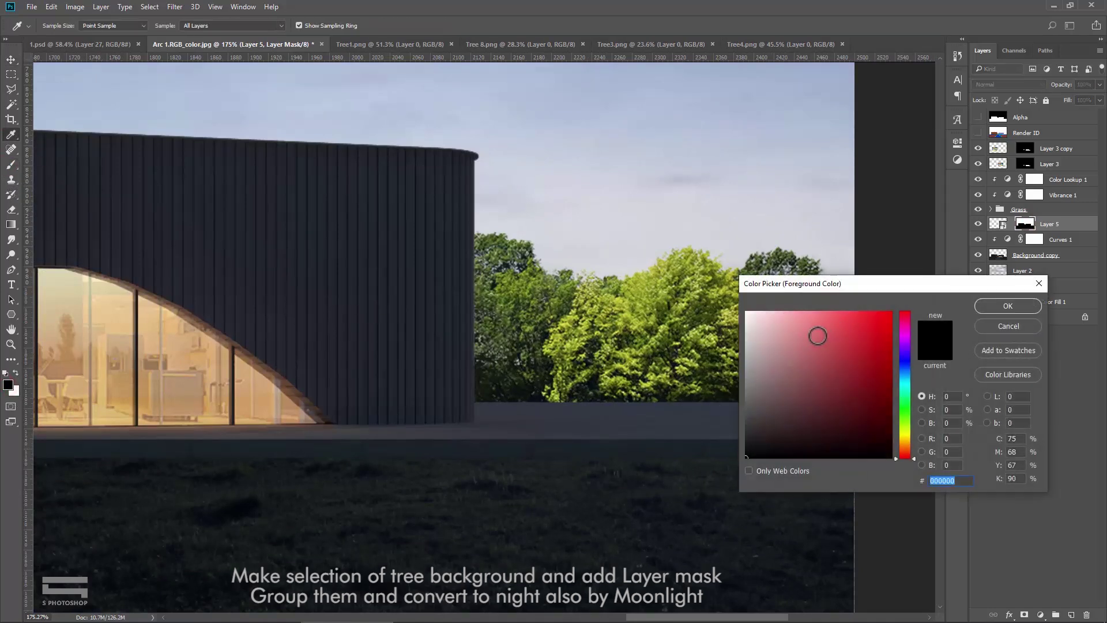
{"action": "left_click_drag", "start_coordinate": [793, 333], "coordinate": [746, 313]}
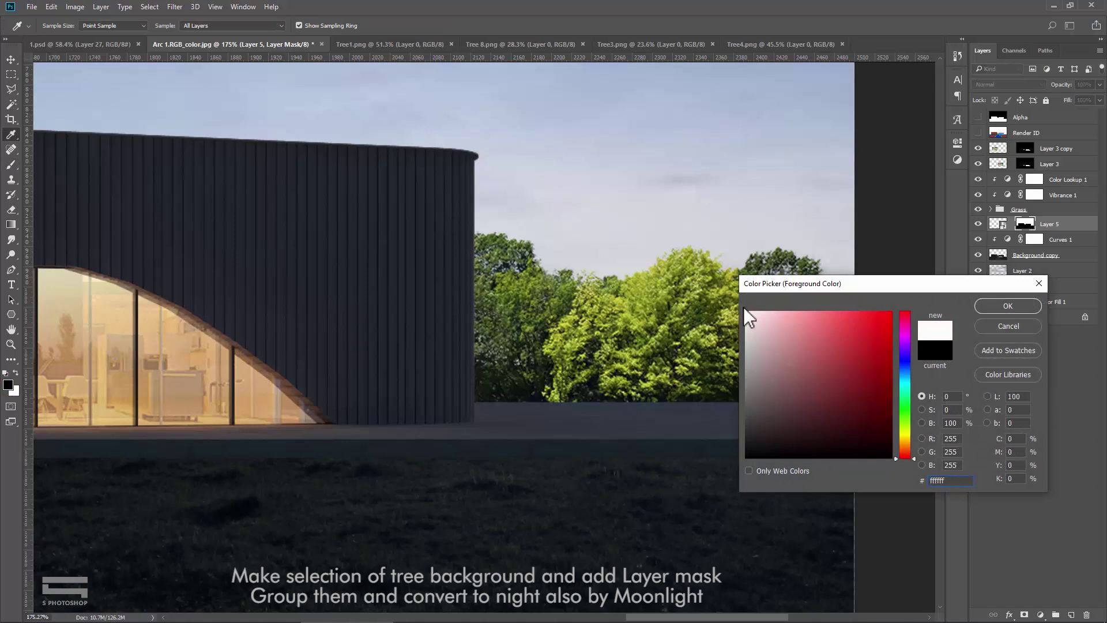
{"action": "left_click", "coordinate": [991, 303]}
Step: Paint haze along the tree bases with the Soft Round brush
{"action": "right_click", "coordinate": [662, 394]}
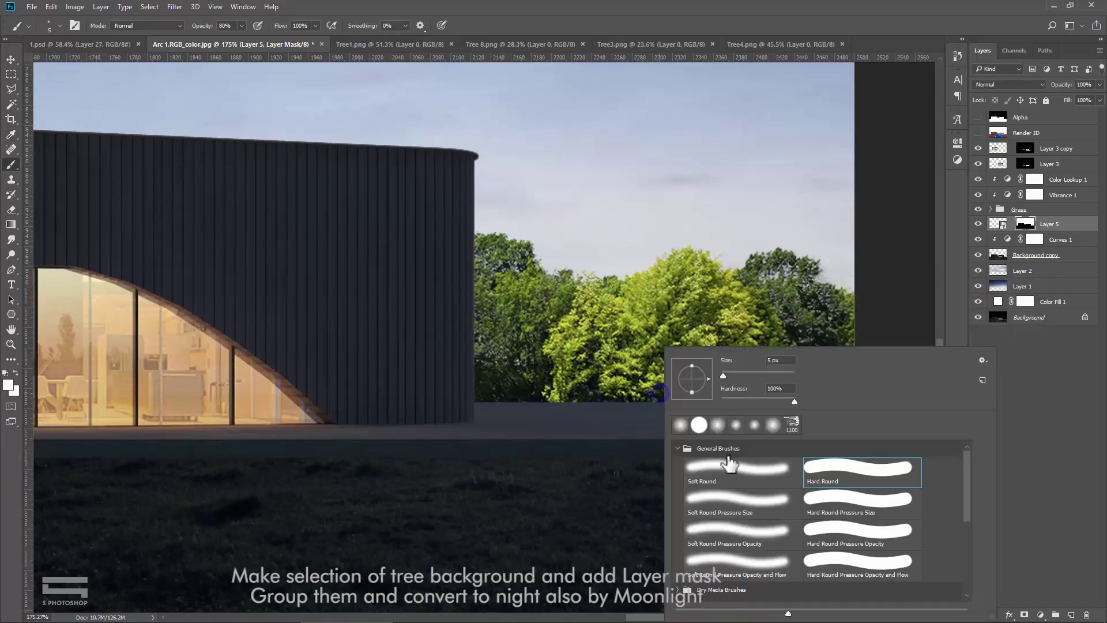
{"action": "left_click", "coordinate": [612, 405]}
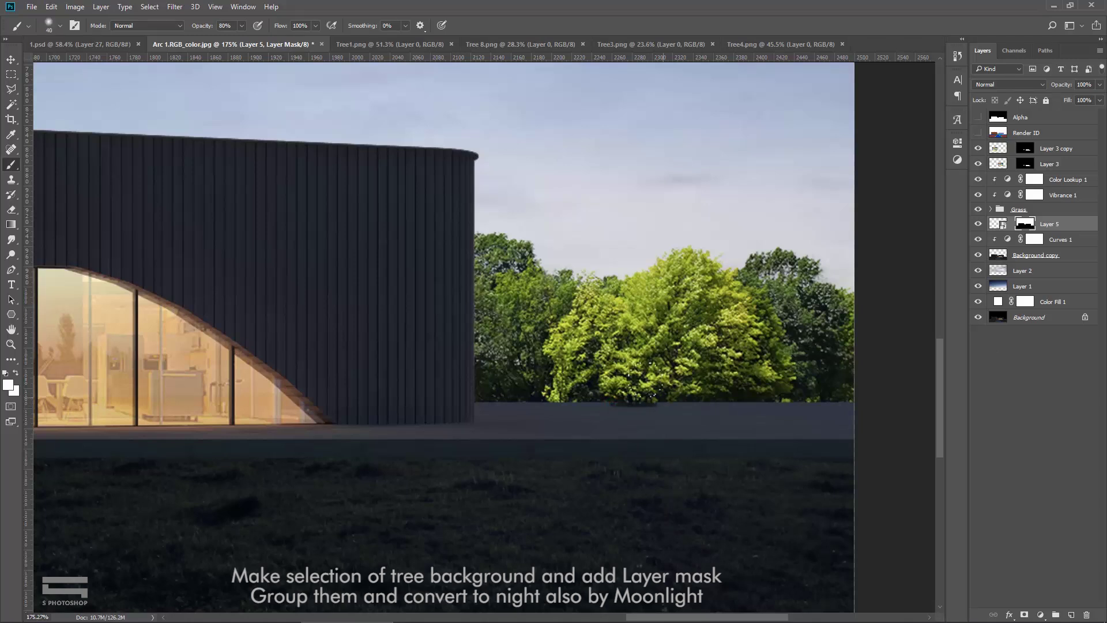
{"action": "left_click_drag", "start_coordinate": [649, 382], "coordinate": [502, 376]}
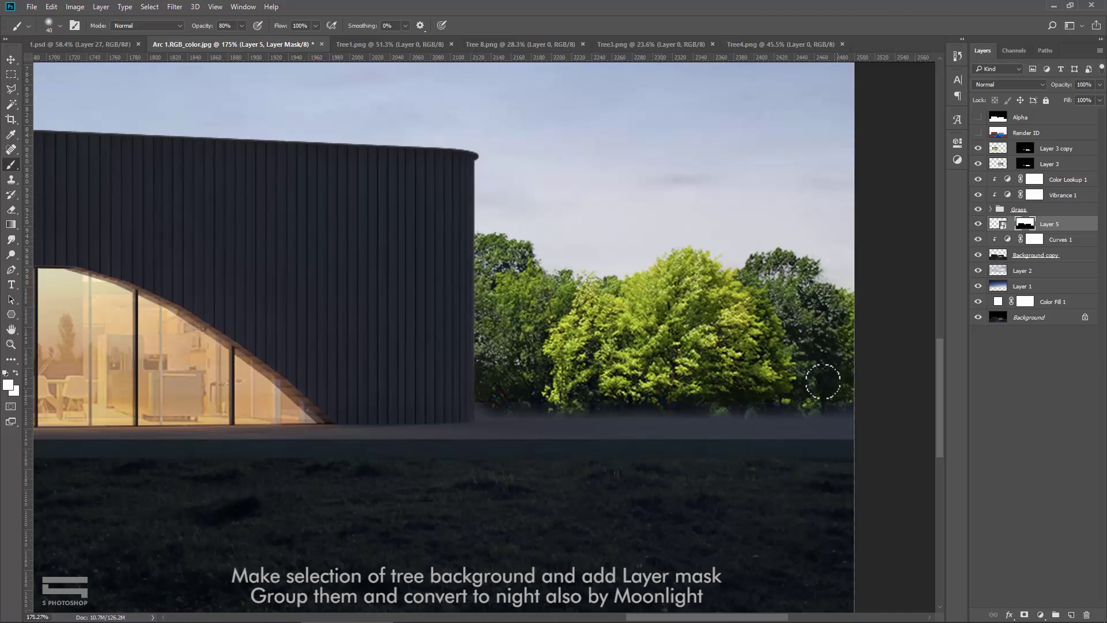
{"action": "scroll", "coordinate": [687, 387], "scroll_direction": "down", "scroll_amount": 3}
Step: Duplicate the tree layer as Layer 5 copy
{"action": "key", "text": "v"}
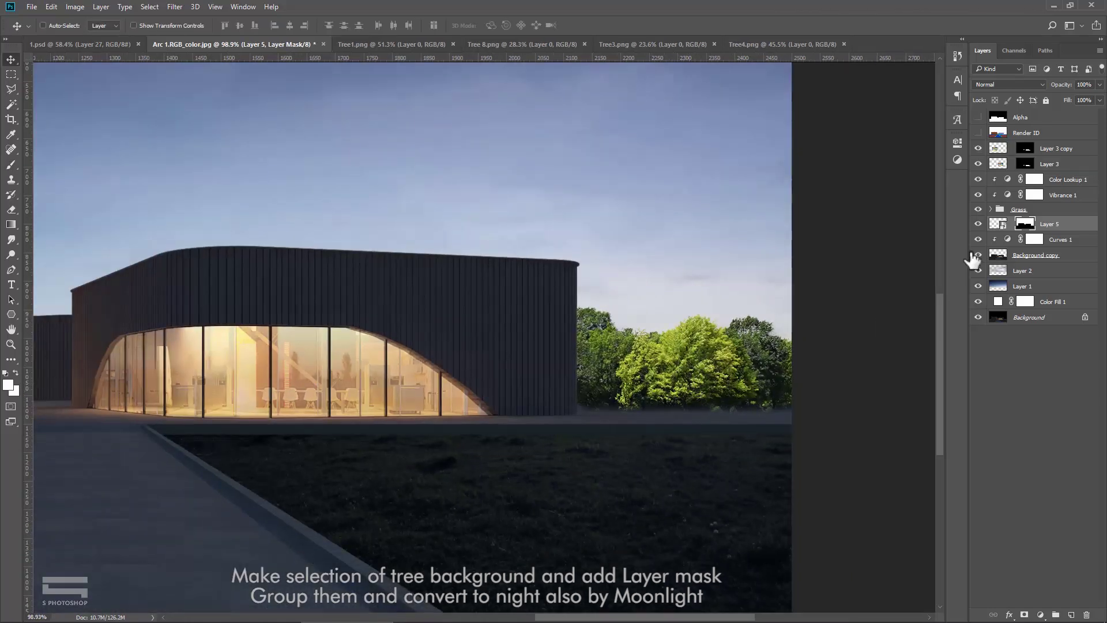
{"action": "right_click", "coordinate": [1066, 230]}
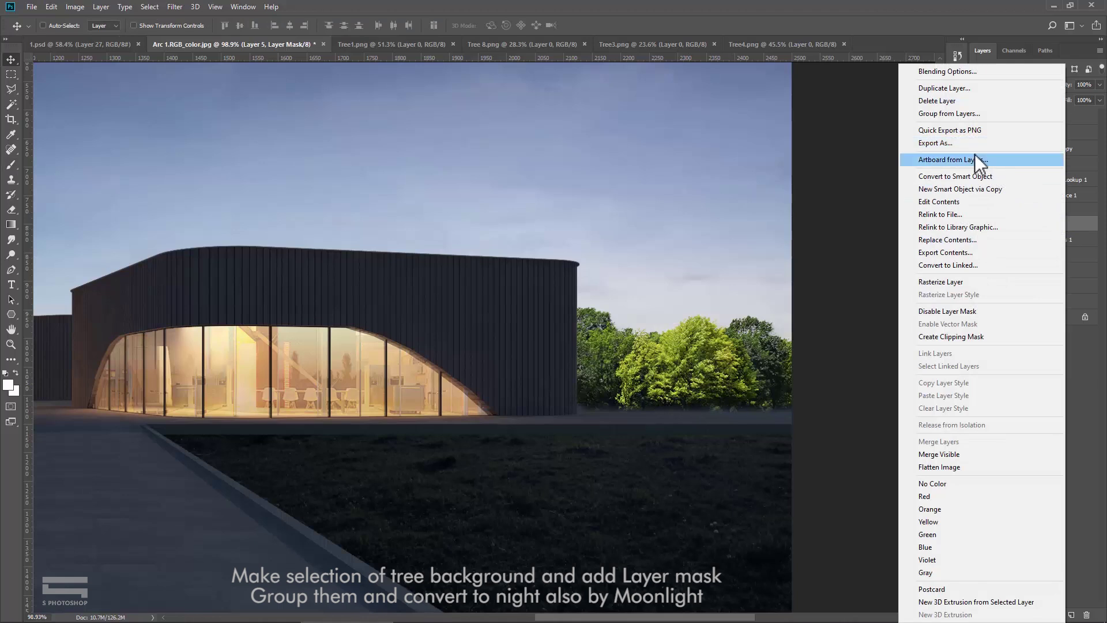
{"action": "left_click", "coordinate": [950, 90]}
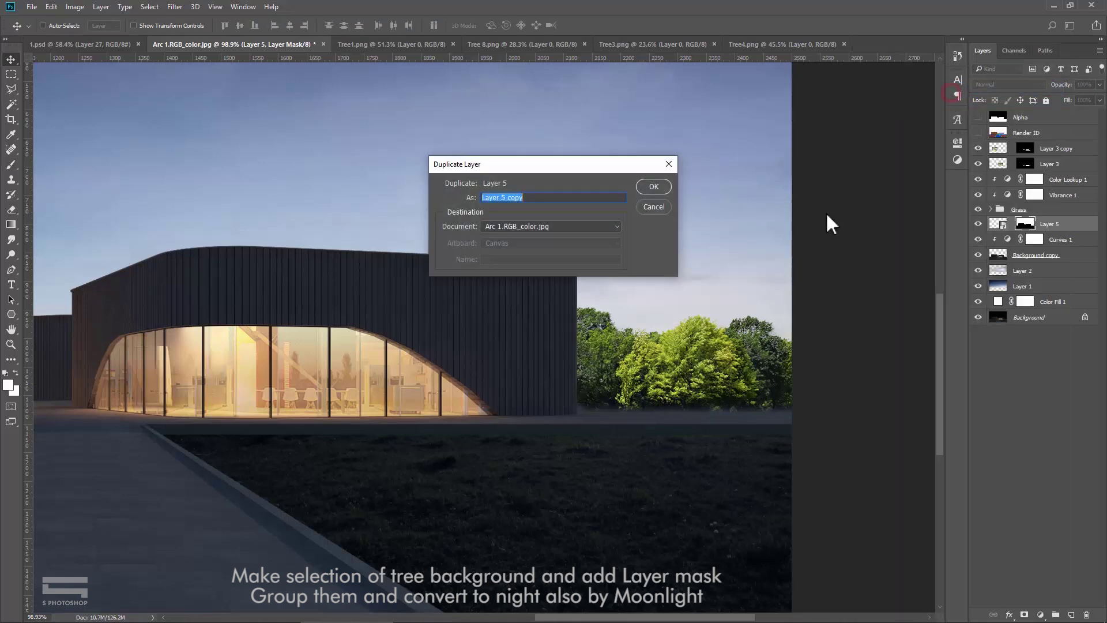
{"action": "left_click", "coordinate": [654, 186]}
{"action": "scroll", "coordinate": [873, 299], "scroll_direction": "down", "scroll_amount": 2}
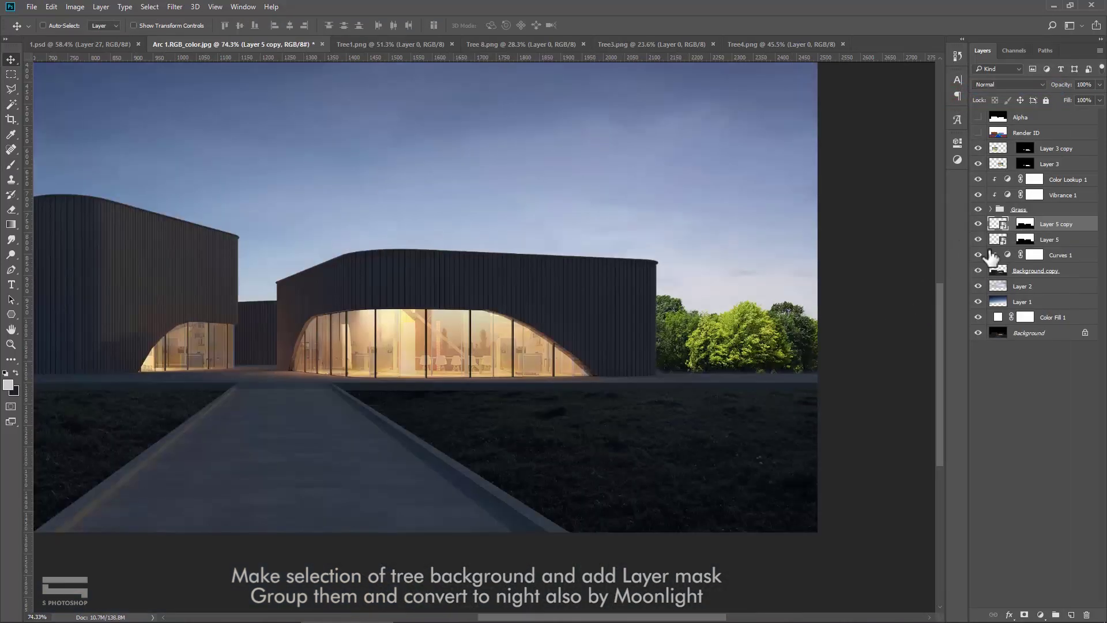
{"action": "left_click", "coordinate": [991, 209]}
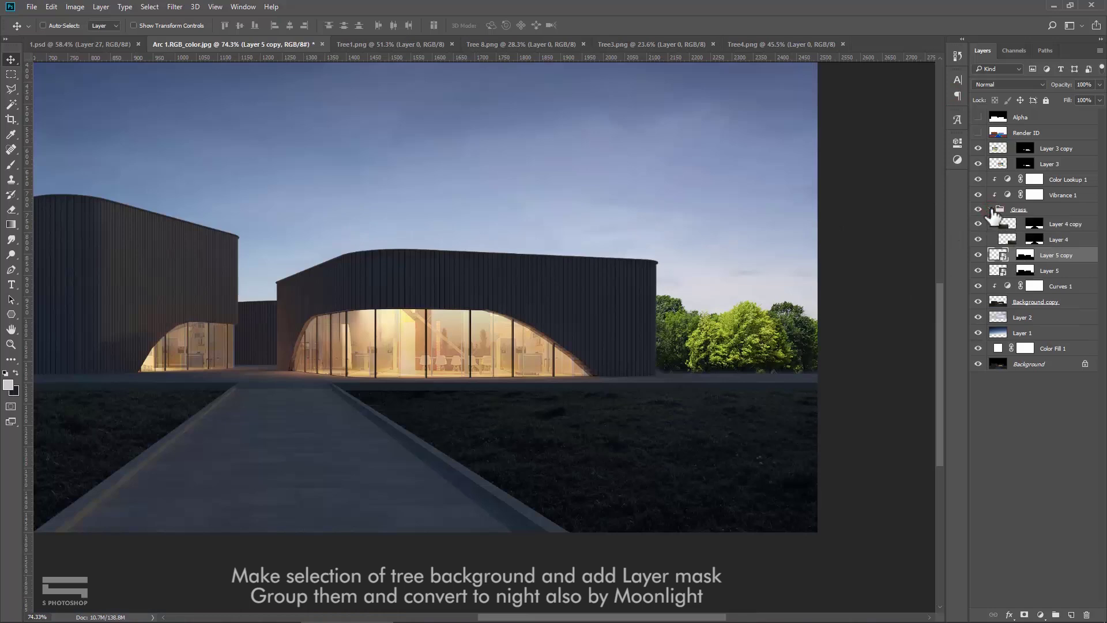
{"action": "left_click", "coordinate": [991, 209]}
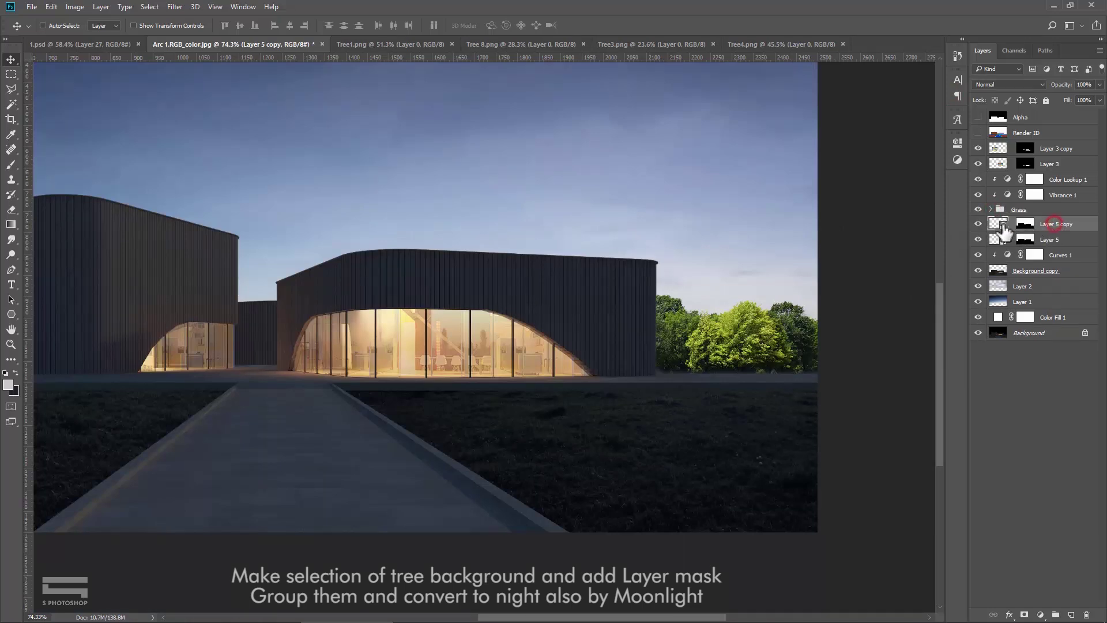
{"action": "scroll", "coordinate": [758, 324], "scroll_direction": "down", "scroll_amount": 3}
Step: Move Layer 5 copy's trees left, behind the left building
{"action": "mouse_move", "coordinate": [822, 438]}
{"action": "left_mouse_down"}
{"action": "mouse_move", "coordinate": [254, 438]}
{"action": "mouse_move", "coordinate": [223, 425]}
{"action": "mouse_move", "coordinate": [582, 351]}
{"action": "mouse_move", "coordinate": [453, 368]}
{"action": "left_mouse_up"}
{"action": "scroll", "coordinate": [155, 432], "scroll_direction": "up", "scroll_amount": 3}
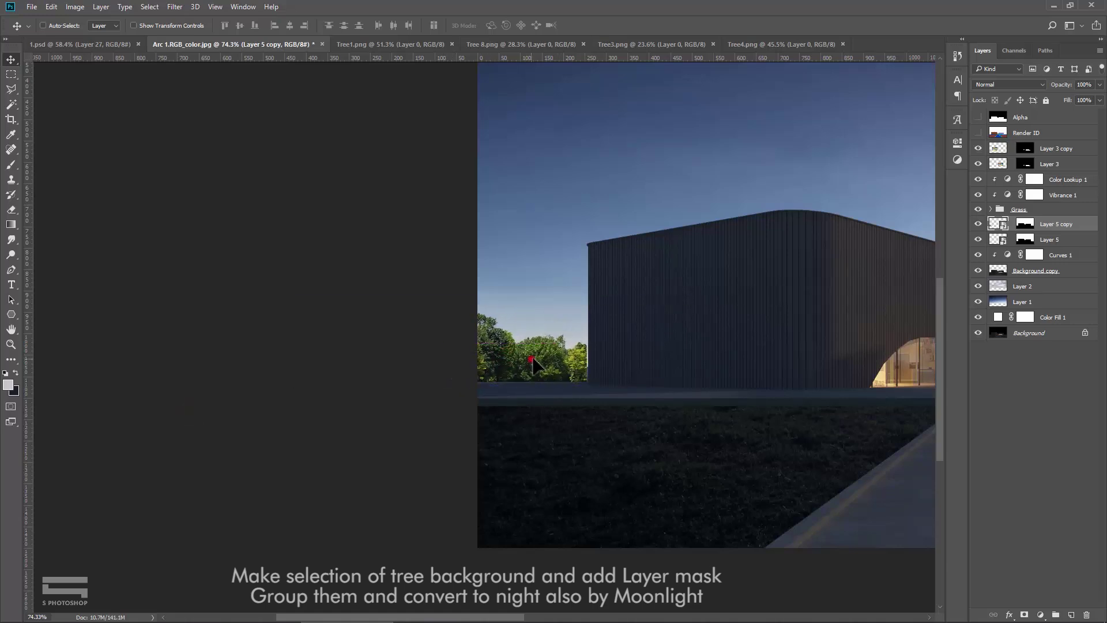
{"action": "scroll", "coordinate": [430, 353], "scroll_direction": "down", "scroll_amount": 3}
{"action": "scroll", "coordinate": [715, 421], "scroll_direction": "up", "scroll_amount": 1}
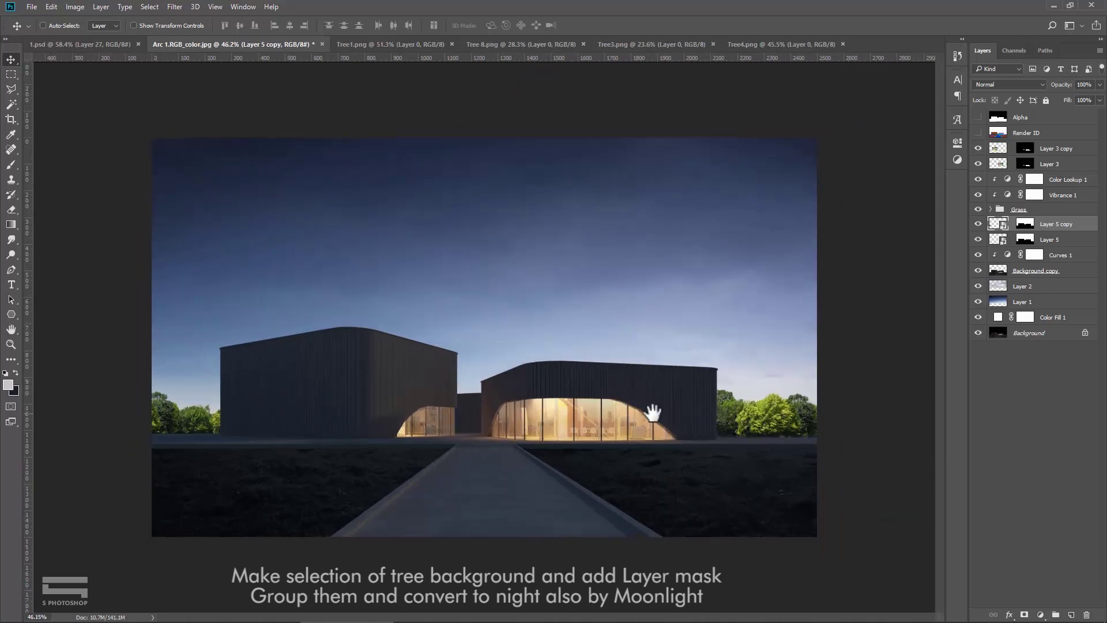
{"action": "scroll", "coordinate": [653, 413], "scroll_direction": "up", "scroll_amount": 1}
{"action": "scroll", "coordinate": [271, 415], "scroll_direction": "up", "scroll_amount": 4}
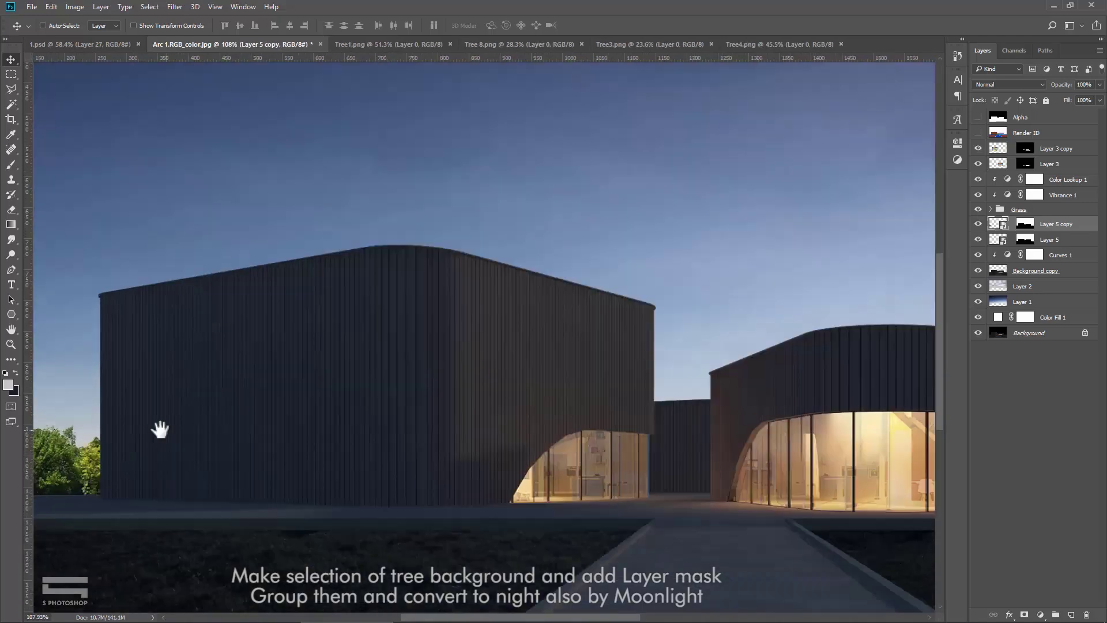
{"action": "left_click_drag", "start_coordinate": [154, 432], "coordinate": [483, 289]}
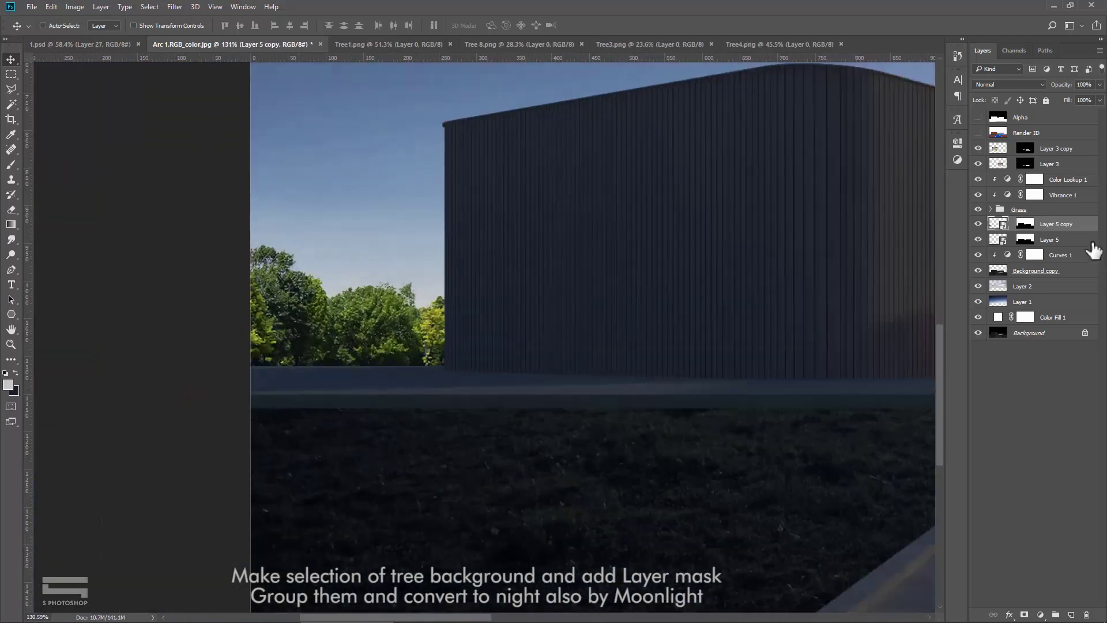
Step: Group Layer 5 and Layer 5 copy into a group named Tree behind
{"action": "left_click", "coordinate": [1079, 240]}
{"action": "left_click", "coordinate": [1081, 225], "text": "ctrl"}
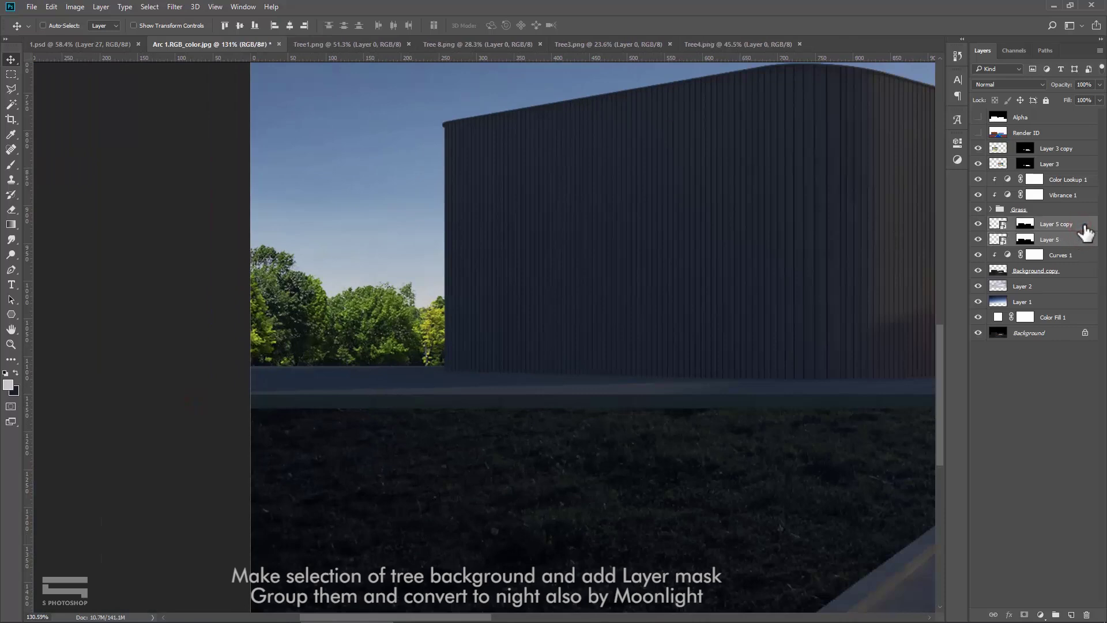
{"action": "right_click", "coordinate": [1085, 230]}
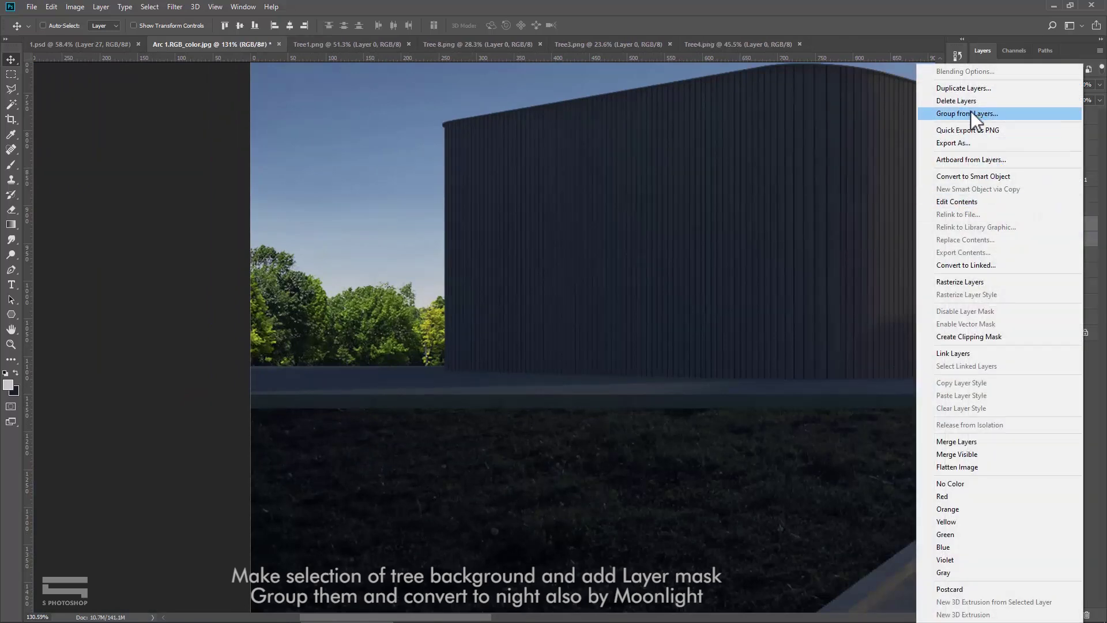
{"action": "left_click", "coordinate": [971, 114]}
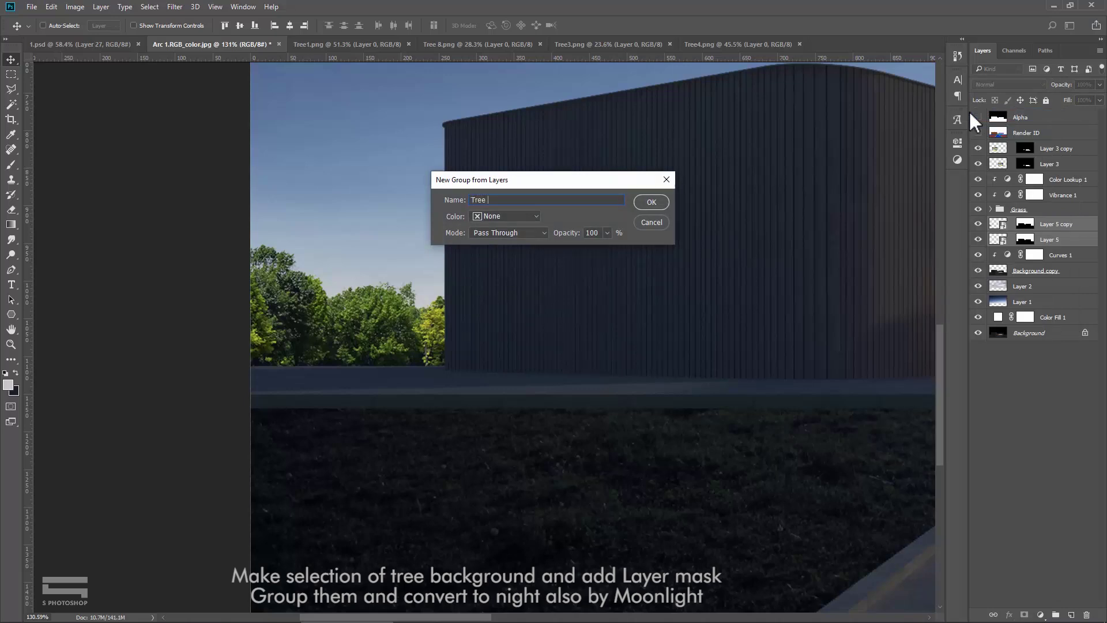
{"action": "type", "text": "Tree behind"}
{"action": "left_click", "coordinate": [645, 201]}
Step: Colour-label the Grass group red and the Tree behind group green
{"action": "right_click", "coordinate": [978, 209]}
{"action": "left_click", "coordinate": [975, 256]}
{"action": "right_click", "coordinate": [978, 224]}
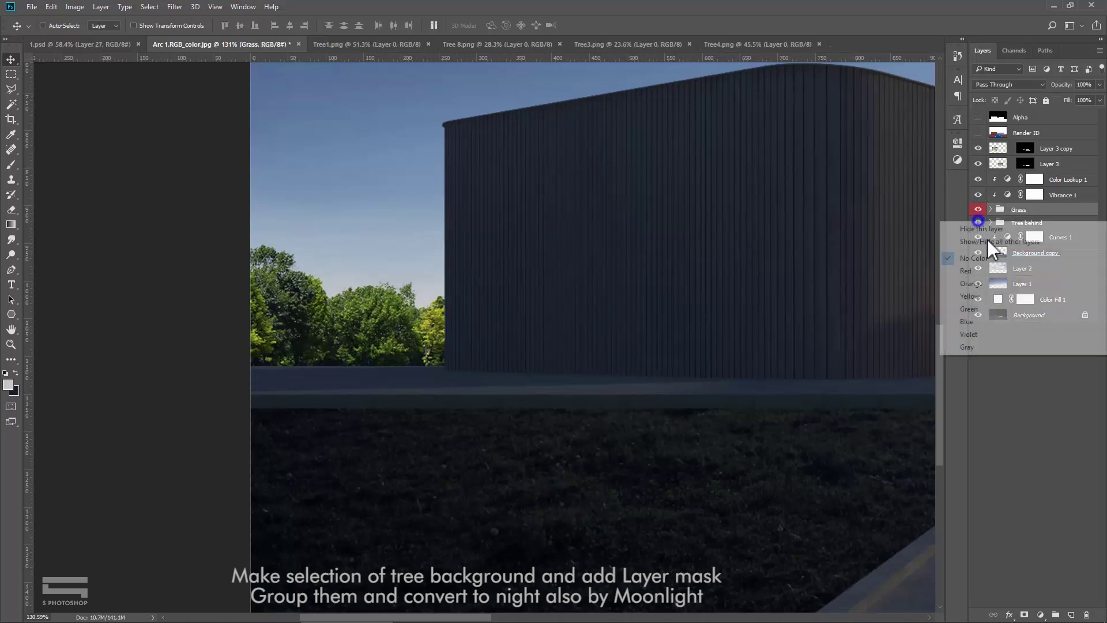
{"action": "left_click", "coordinate": [973, 309]}
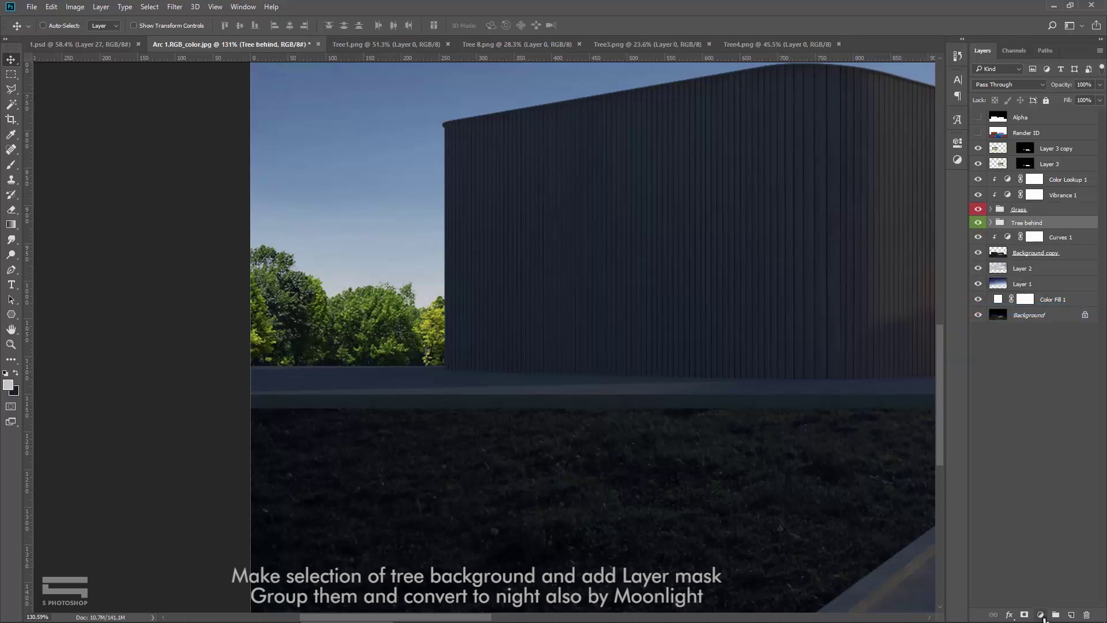
Step: Add a Color Lookup layer set to Moonlight and clip it to the trees
{"action": "left_click", "coordinate": [1043, 616]}
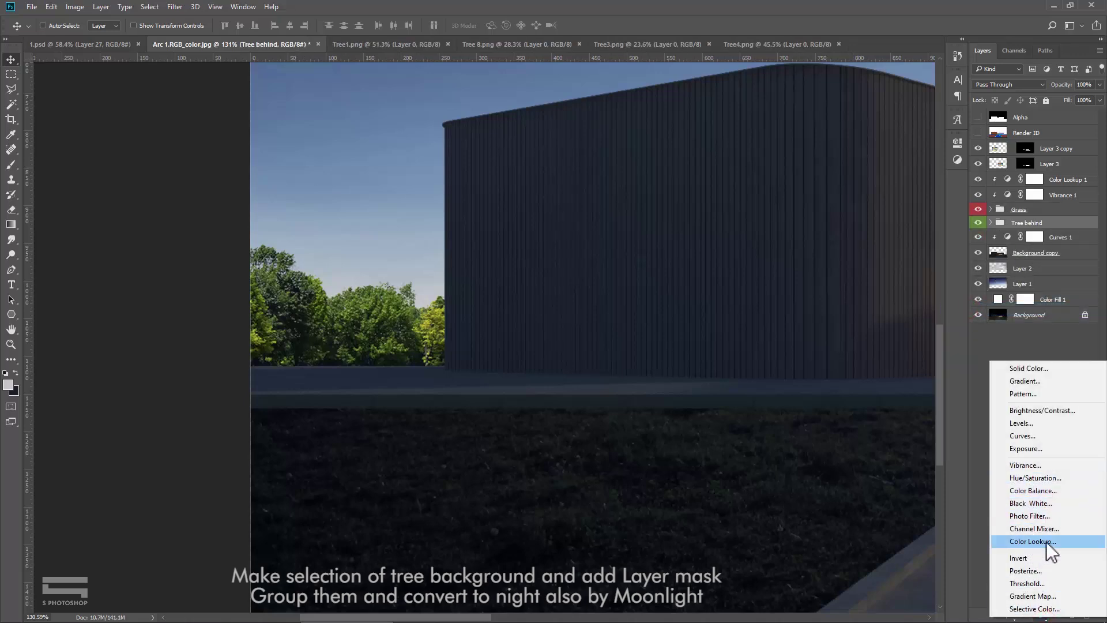
{"action": "left_click", "coordinate": [1061, 542]}
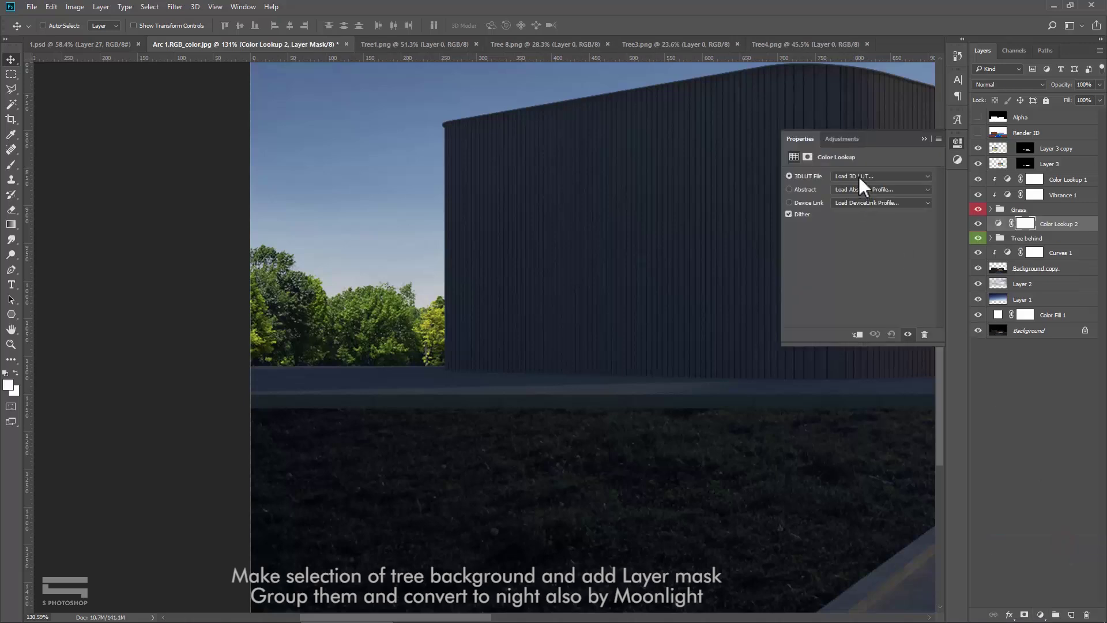
{"action": "left_click", "coordinate": [859, 177]}
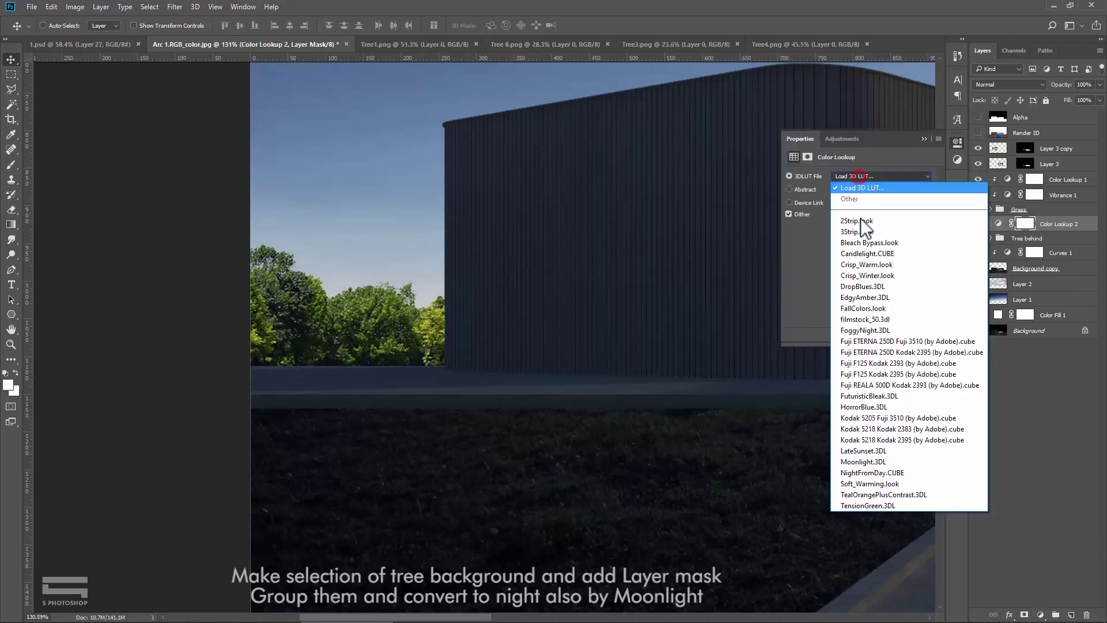
{"action": "left_click", "coordinate": [867, 462]}
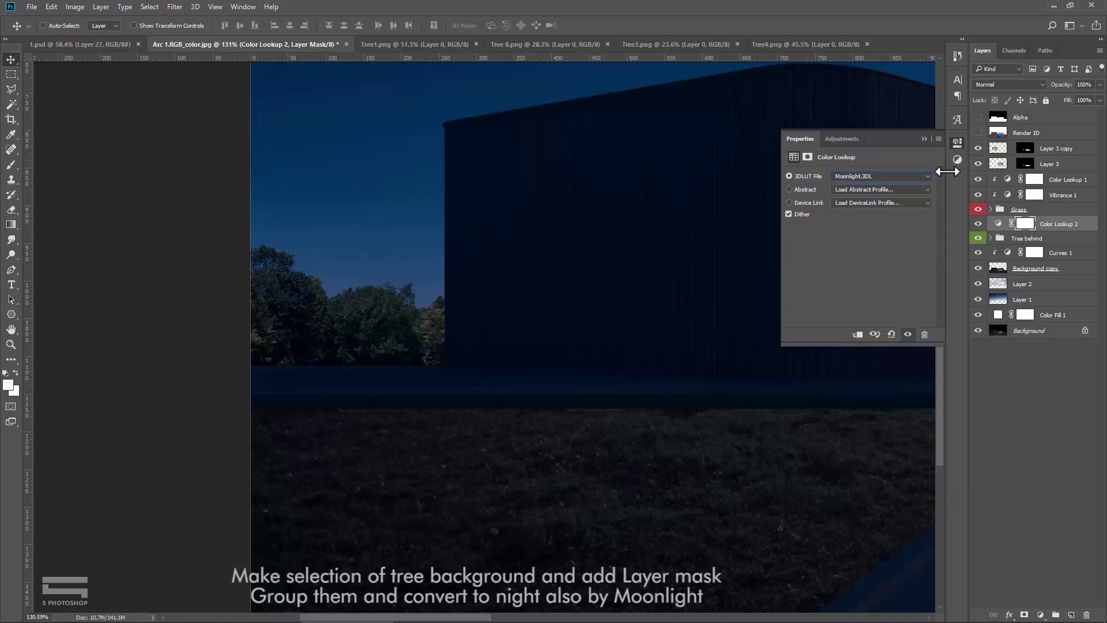
{"action": "right_click", "coordinate": [1085, 226]}
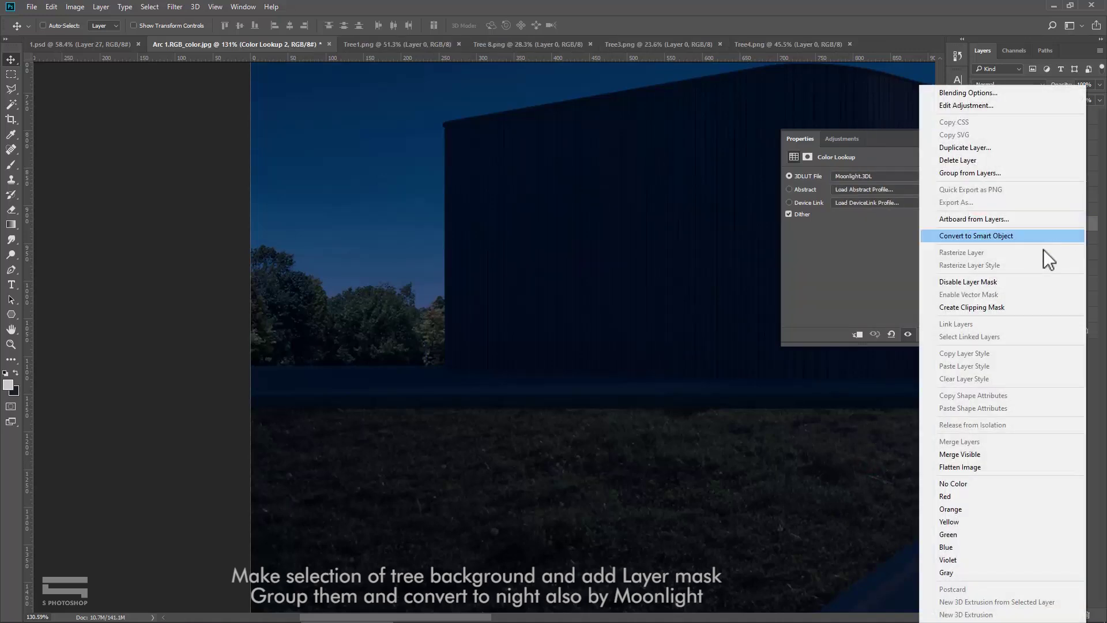
{"action": "left_click", "coordinate": [972, 307]}
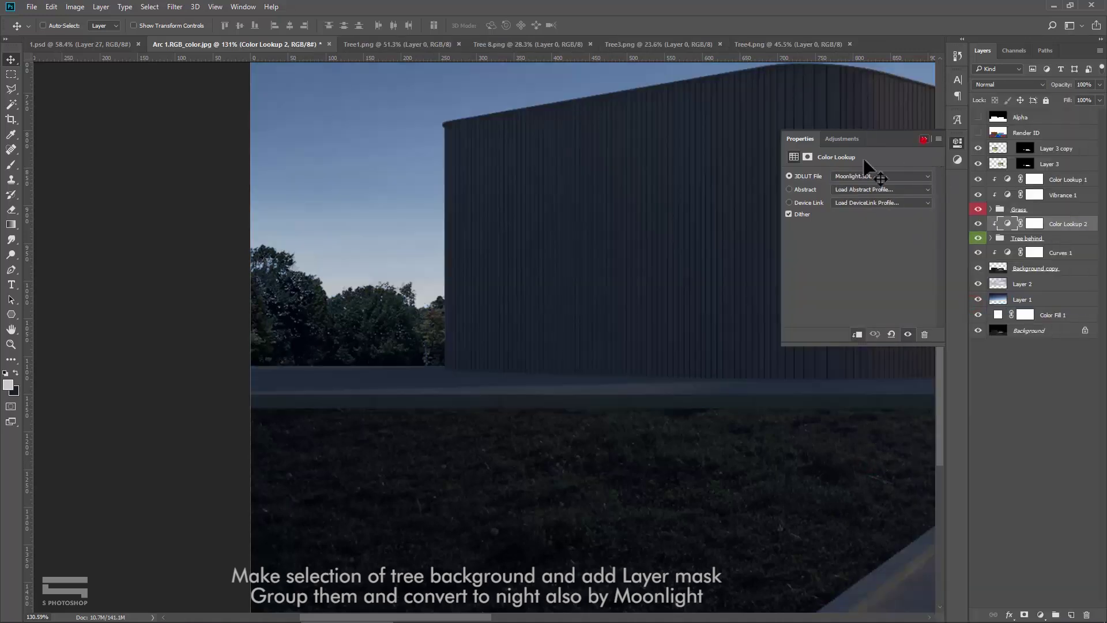
Step: Add a Vibrance adjustment at -22 above Tree behind and fit the render on screen
{"action": "scroll", "coordinate": [513, 264], "scroll_direction": "down", "scroll_amount": 1}
{"action": "scroll", "coordinate": [420, 284], "scroll_direction": "down", "scroll_amount": 1}
{"action": "scroll", "coordinate": [423, 278], "scroll_direction": "down", "scroll_amount": 1}
{"action": "scroll", "coordinate": [744, 424], "scroll_direction": "down", "scroll_amount": 1}
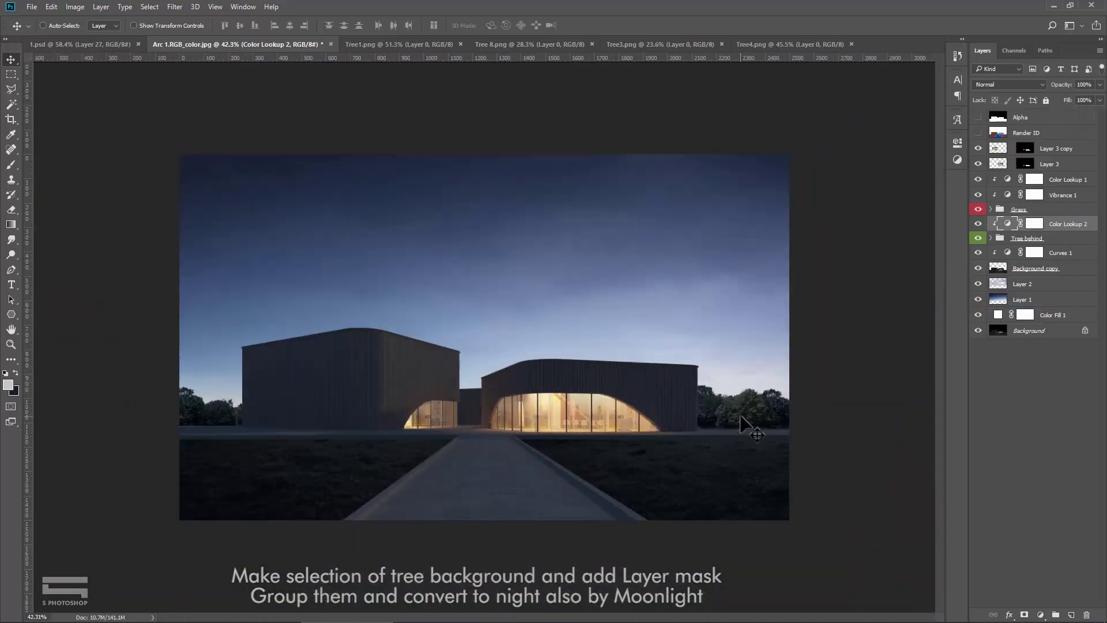
{"action": "scroll", "coordinate": [744, 424], "scroll_direction": "up", "scroll_amount": 2}
{"action": "scroll", "coordinate": [808, 438], "scroll_direction": "up", "scroll_amount": 2}
{"action": "left_click_drag", "start_coordinate": [866, 453], "coordinate": [620, 364]}
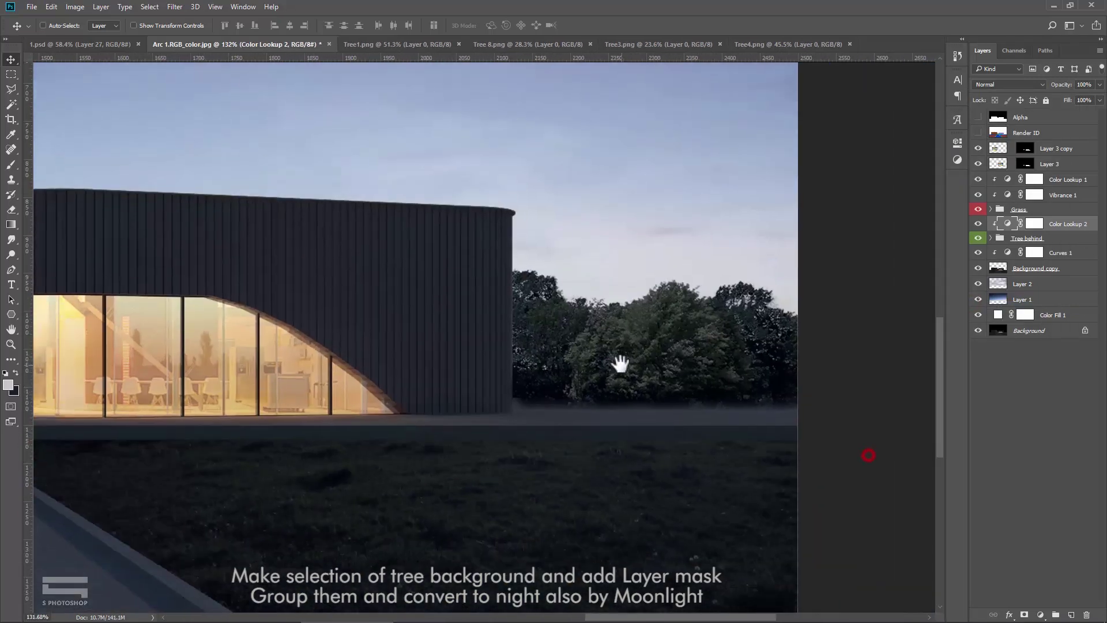
{"action": "scroll", "coordinate": [620, 364], "scroll_direction": "up", "scroll_amount": 1}
{"action": "left_click", "coordinate": [1053, 237]}
{"action": "left_click", "coordinate": [1040, 614]}
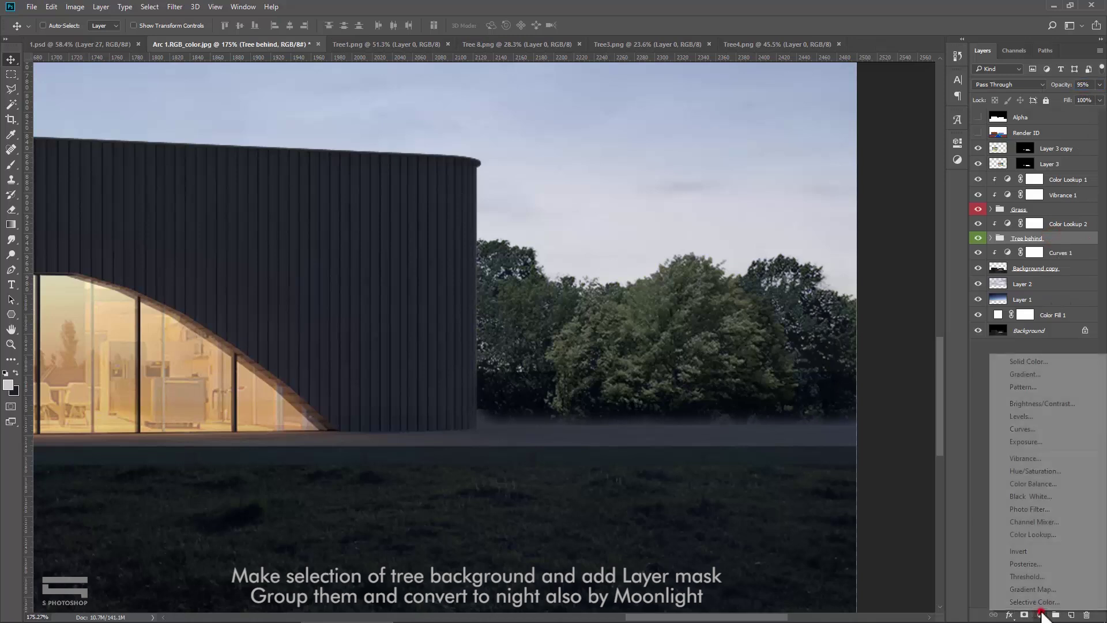
{"action": "left_click", "coordinate": [1026, 459]}
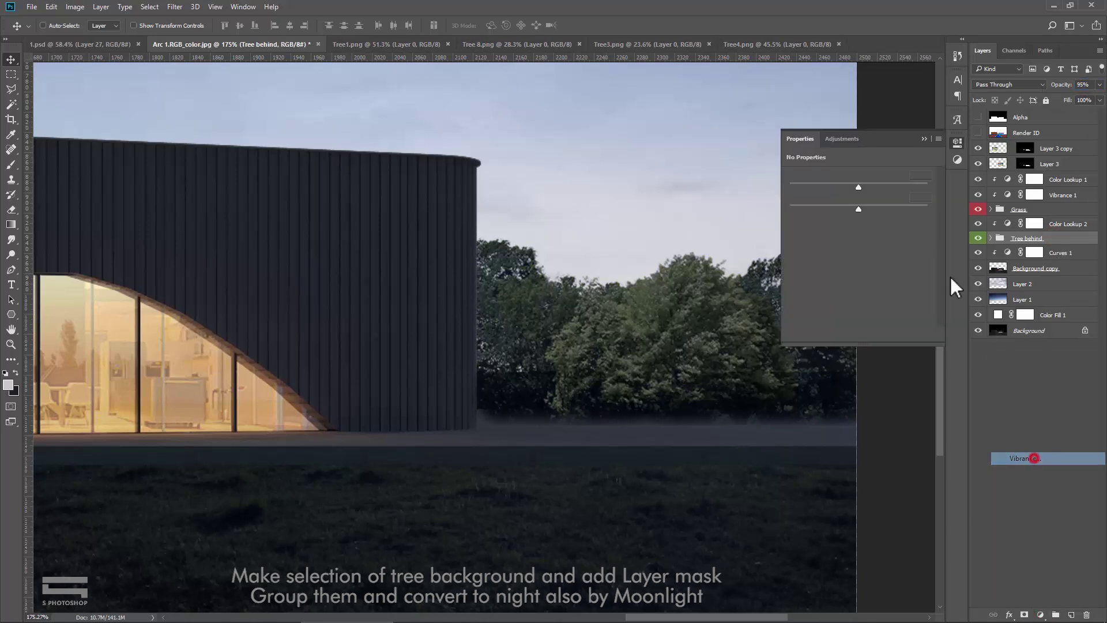
{"action": "left_click_drag", "start_coordinate": [859, 184], "coordinate": [845, 185]}
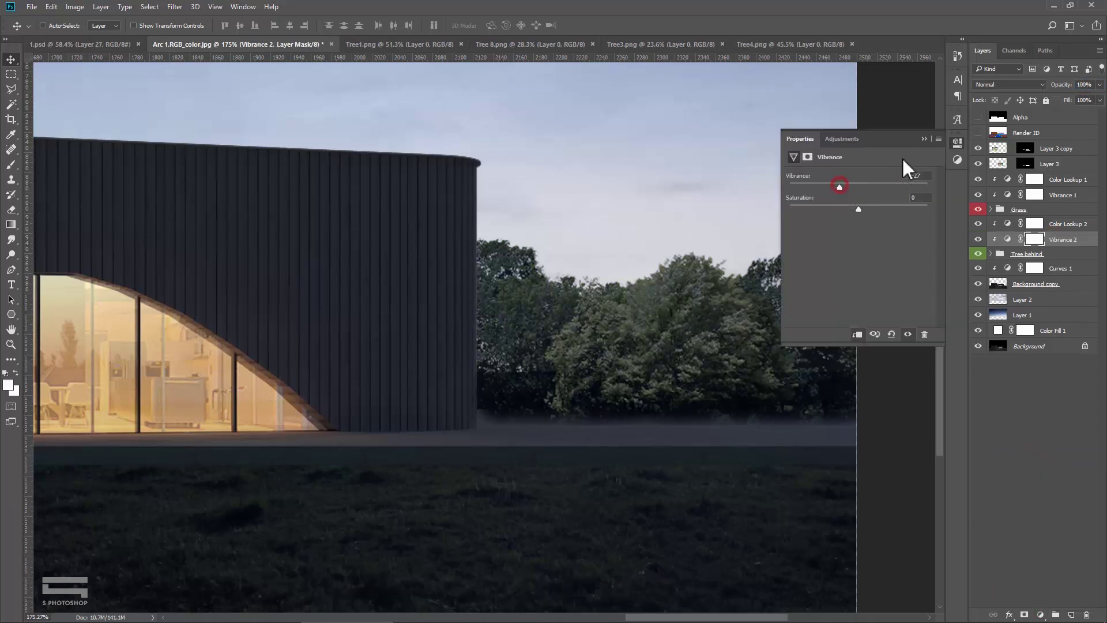
{"action": "left_click", "coordinate": [921, 138]}
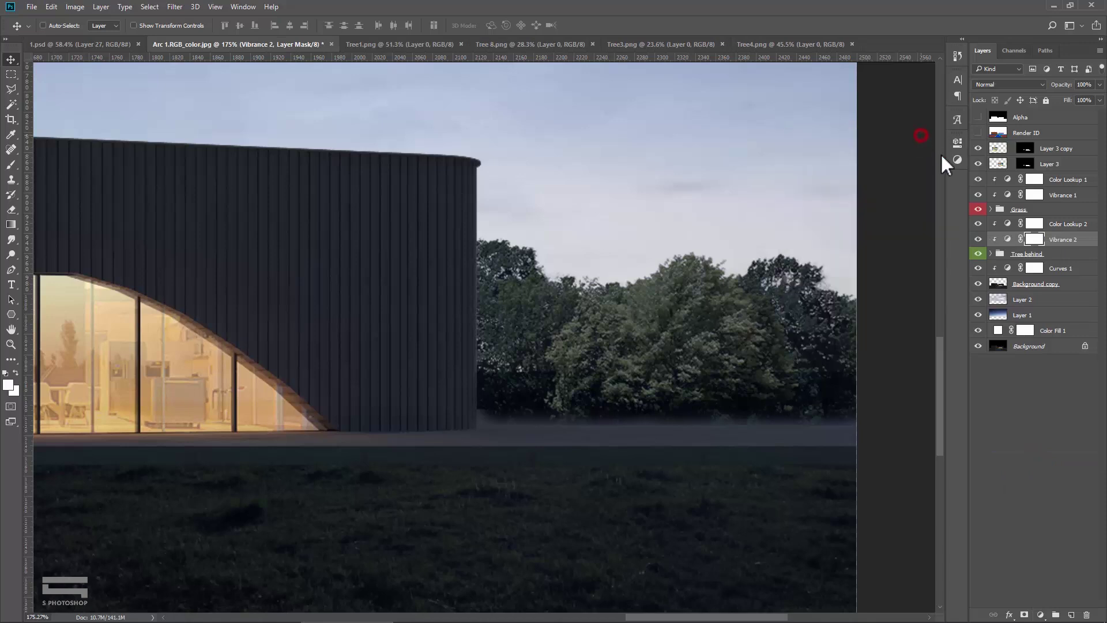
{"action": "left_click", "coordinate": [1059, 254]}
{"action": "key", "text": "ctrl+0"}
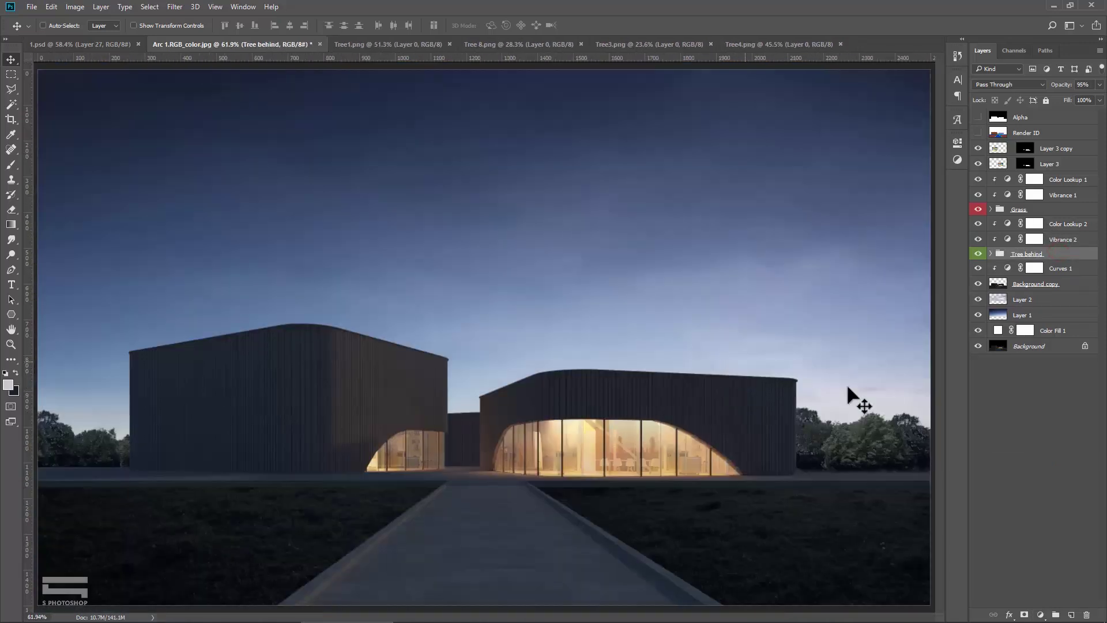
Step: Add a new empty layer above the Tree behind group
{"action": "scroll", "coordinate": [865, 423], "scroll_direction": "up", "scroll_amount": 2}
{"action": "scroll", "coordinate": [866, 424], "scroll_direction": "up", "scroll_amount": 1}
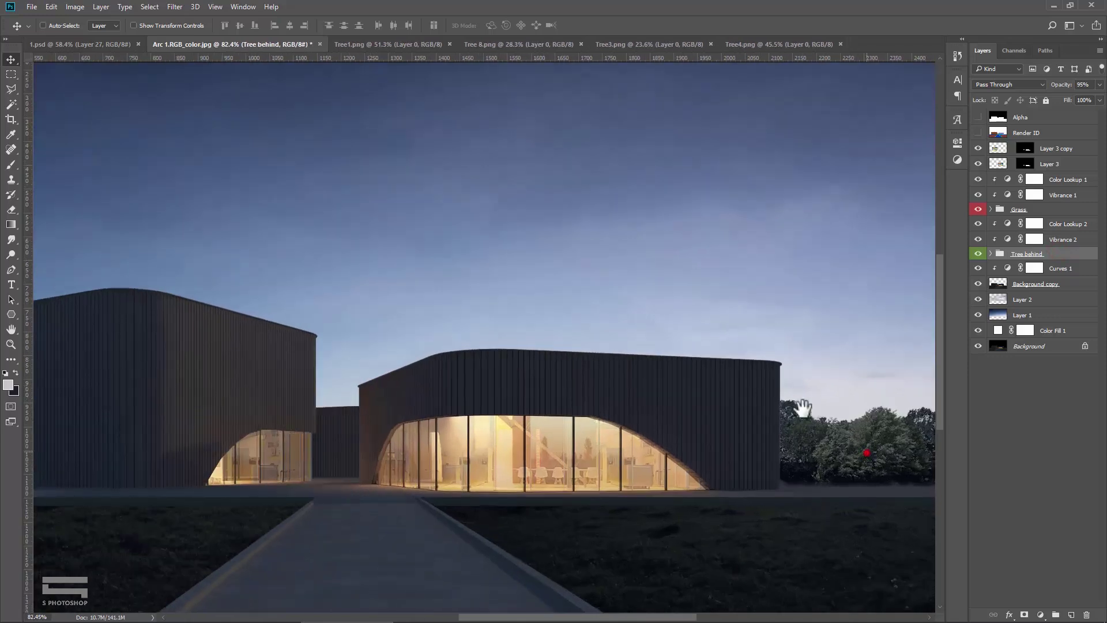
{"action": "left_click_drag", "start_coordinate": [803, 408], "coordinate": [729, 378]}
{"action": "scroll", "coordinate": [729, 379], "scroll_direction": "up", "scroll_amount": 1}
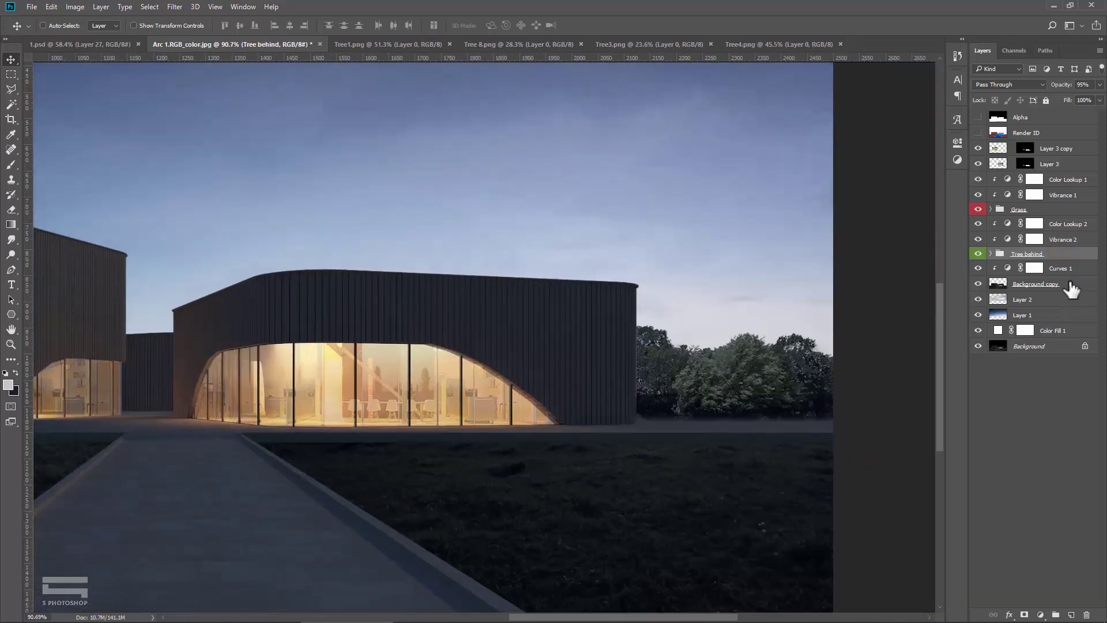
{"action": "left_click", "coordinate": [1070, 614]}
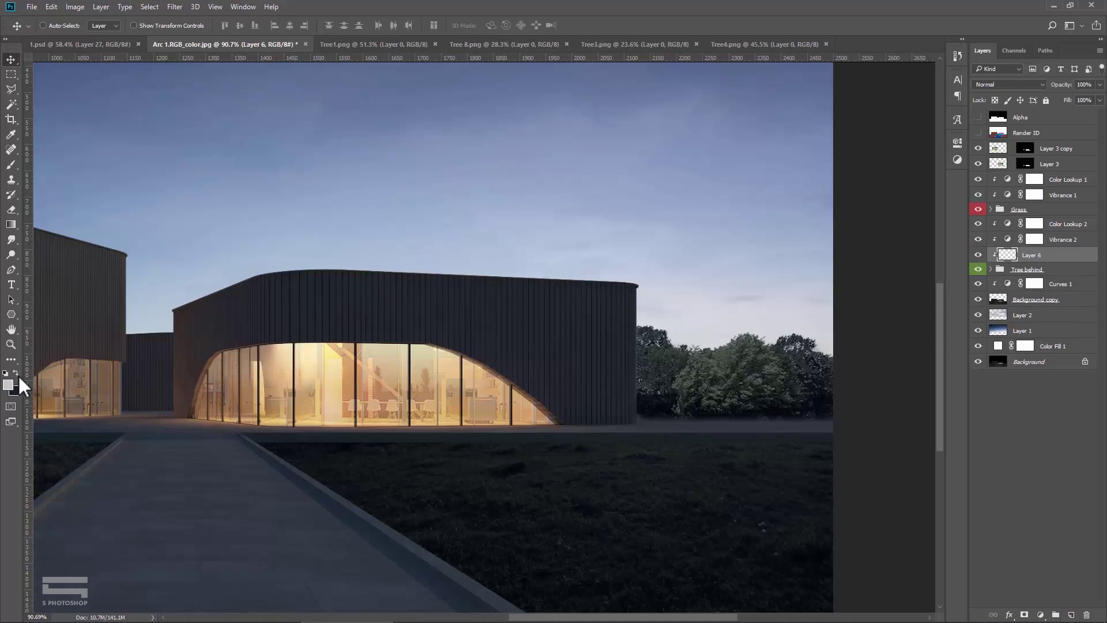
Step: Sample the sky's blue and lighten it to a paler, greyer painting colour
{"action": "scroll", "coordinate": [76, 225], "scroll_direction": "up", "scroll_amount": 3}
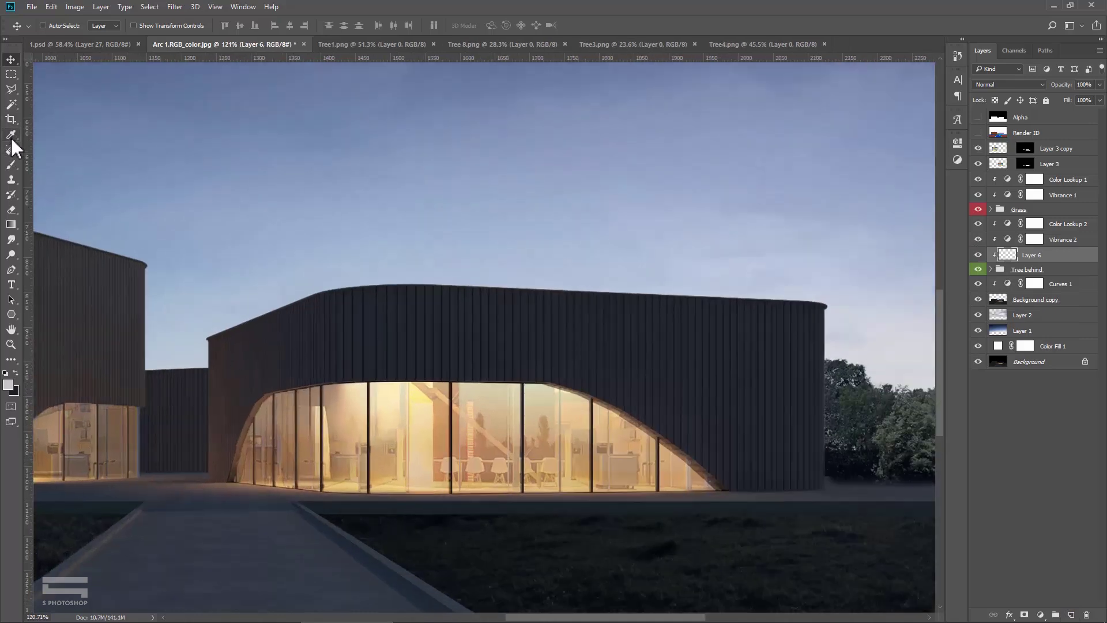
{"action": "left_click", "coordinate": [11, 137]}
{"action": "left_click_drag", "start_coordinate": [651, 285], "coordinate": [495, 272]}
{"action": "scroll", "coordinate": [703, 275], "scroll_direction": "up", "scroll_amount": 2}
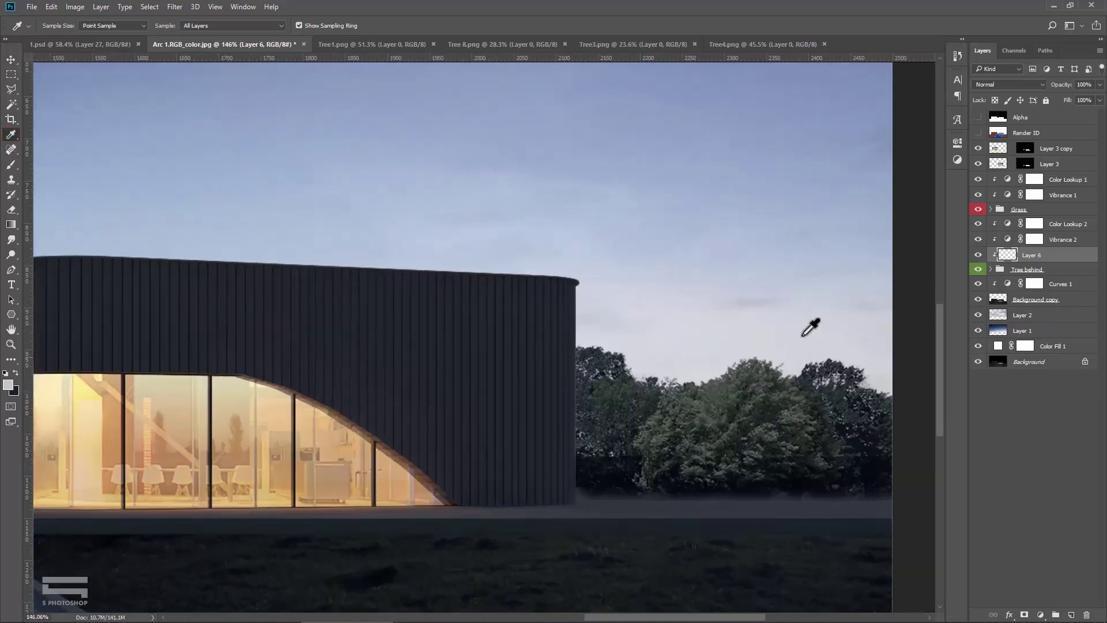
{"action": "scroll", "coordinate": [709, 285], "scroll_direction": "down", "scroll_amount": 2}
{"action": "left_click_drag", "start_coordinate": [563, 396], "coordinate": [618, 557]}
{"action": "mouse_move", "coordinate": [457, 190]}
{"action": "left_mouse_down"}
{"action": "mouse_move", "coordinate": [373, 129]}
{"action": "mouse_move", "coordinate": [242, 255]}
{"action": "left_mouse_up"}
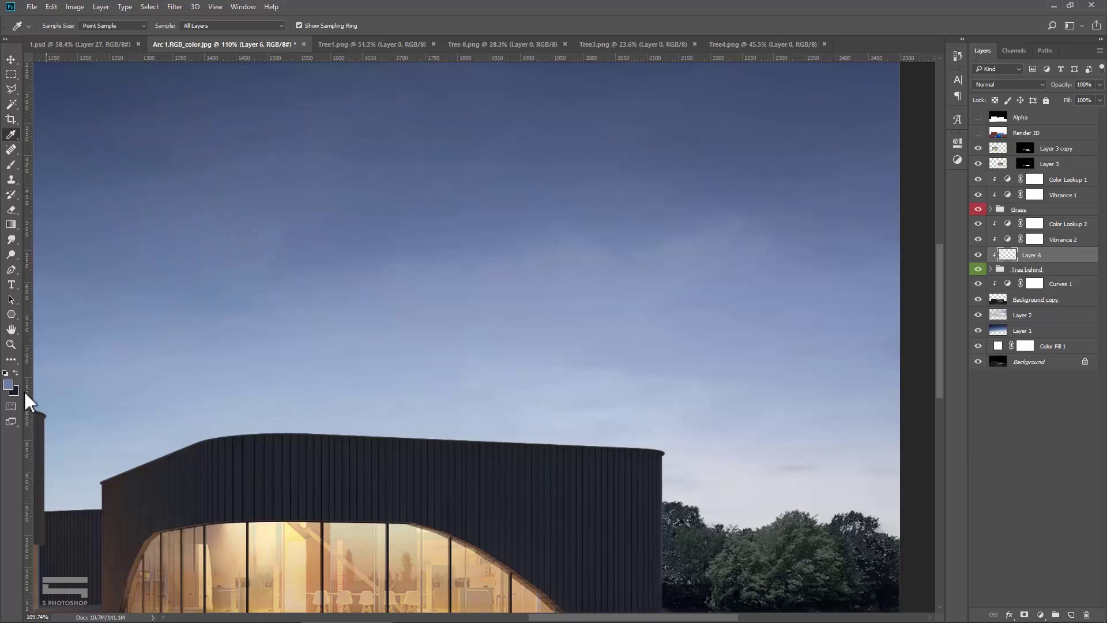
{"action": "left_click", "coordinate": [9, 386]}
{"action": "left_click_drag", "start_coordinate": [786, 365], "coordinate": [773, 362]}
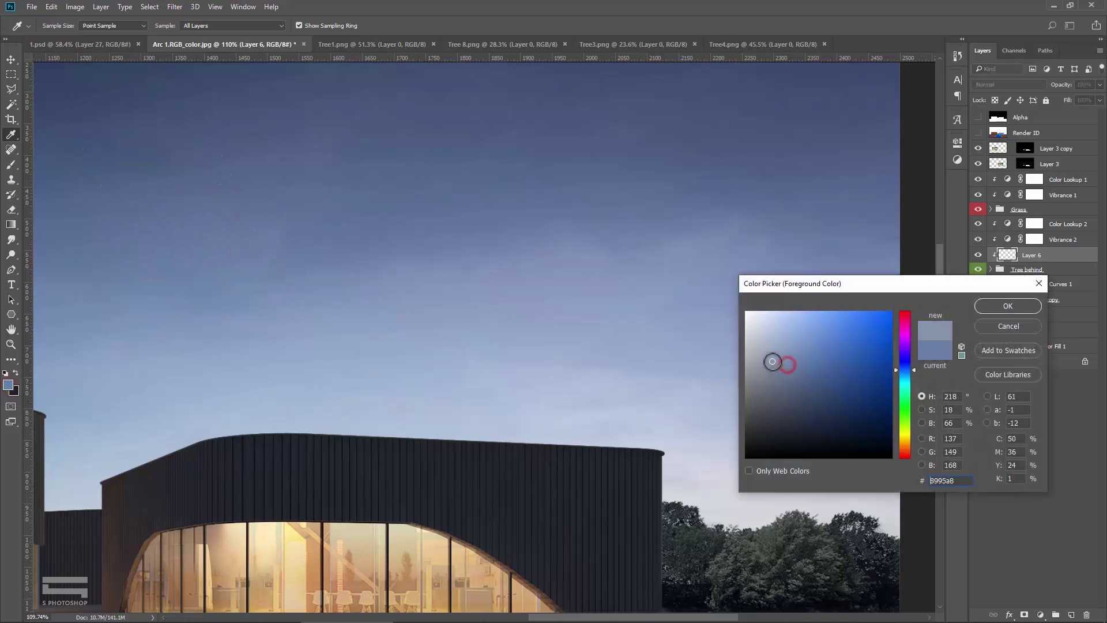
{"action": "left_click", "coordinate": [1019, 308]}
Step: Paint soft blue mist along the tree base with a 500 px brush
{"action": "left_click_drag", "start_coordinate": [662, 328], "coordinate": [633, 299]}
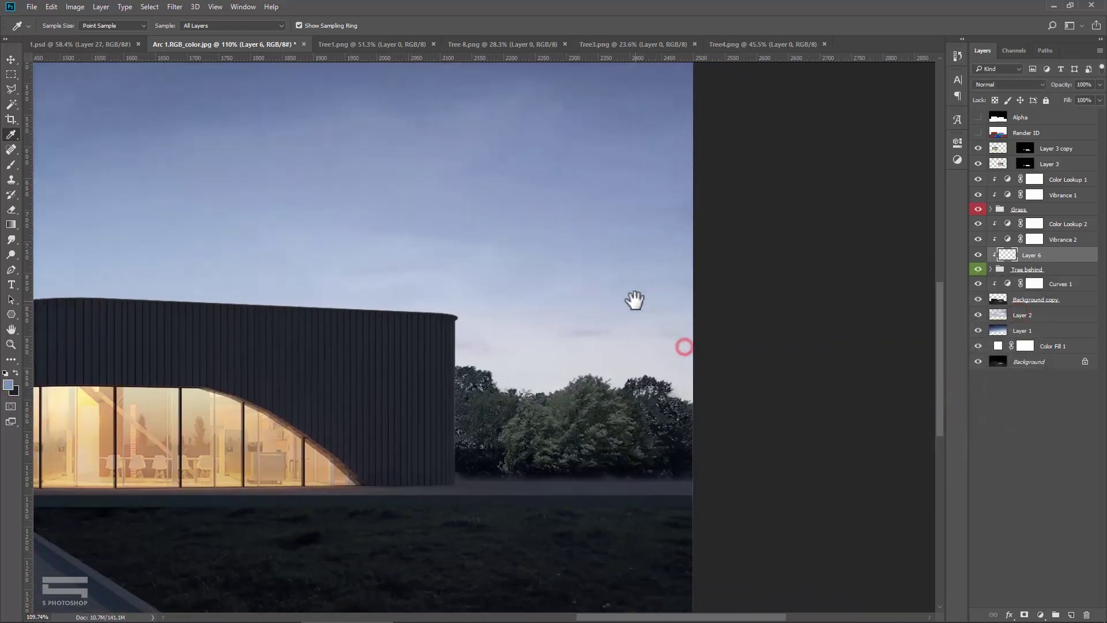
{"action": "left_click", "coordinate": [12, 165]}
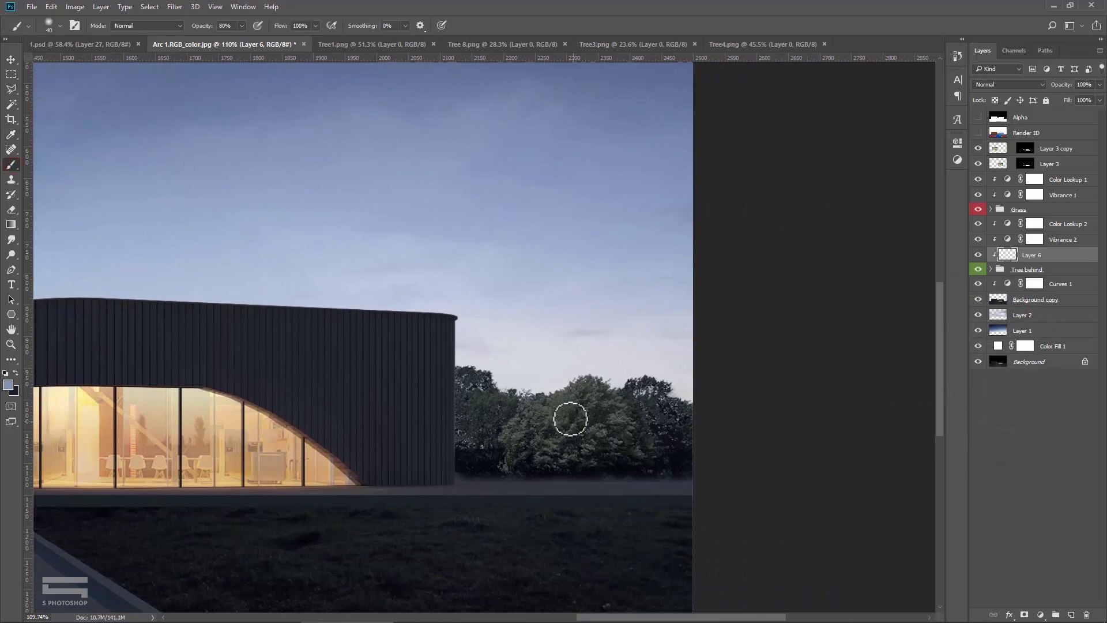
{"action": "mouse_move", "coordinate": [563, 421]}
{"action": "left_mouse_down"}
{"action": "mouse_move", "coordinate": [631, 548]}
{"action": "mouse_move", "coordinate": [519, 495]}
{"action": "mouse_move", "coordinate": [468, 507]}
{"action": "mouse_move", "coordinate": [730, 448]}
{"action": "left_mouse_up"}
{"action": "scroll", "coordinate": [730, 447], "scroll_direction": "down", "scroll_amount": 3}
{"action": "scroll", "coordinate": [289, 482], "scroll_direction": "up", "scroll_amount": 1}
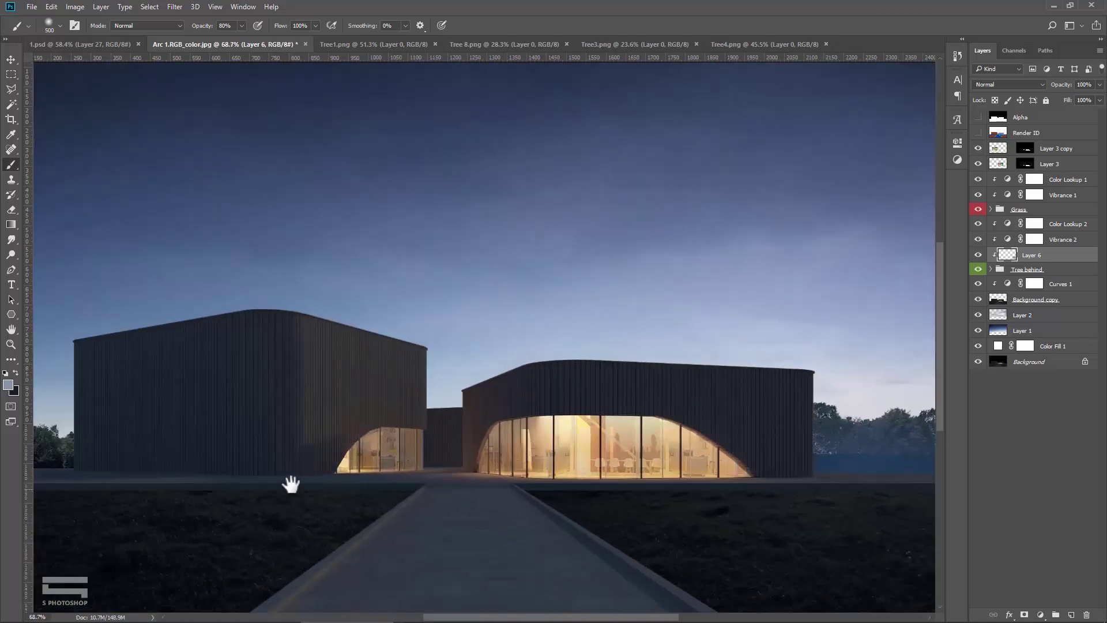
{"action": "left_click_drag", "start_coordinate": [289, 482], "coordinate": [647, 474]}
{"action": "left_click_drag", "start_coordinate": [394, 507], "coordinate": [338, 527]}
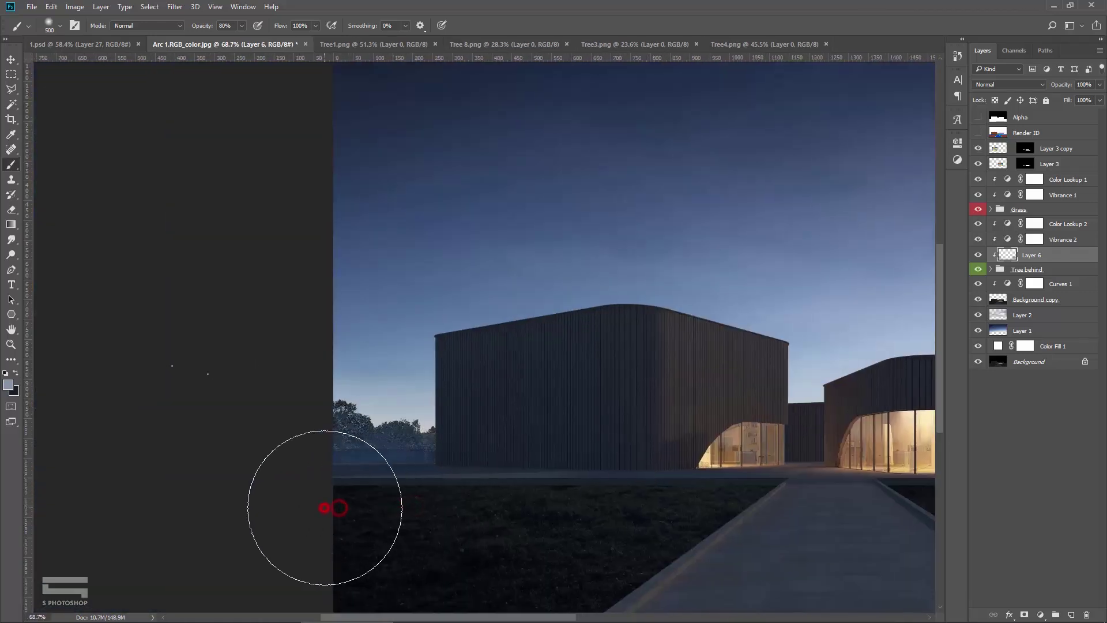
Step: Compare the mist on and off and lower its layer opacity to 29%
{"action": "key", "text": "v"}
{"action": "mouse_move", "coordinate": [667, 485]}
{"action": "left_mouse_down"}
{"action": "mouse_move", "coordinate": [608, 460]}
{"action": "mouse_move", "coordinate": [515, 452]}
{"action": "left_mouse_up"}
{"action": "left_click_drag", "start_coordinate": [747, 452], "coordinate": [539, 452]}
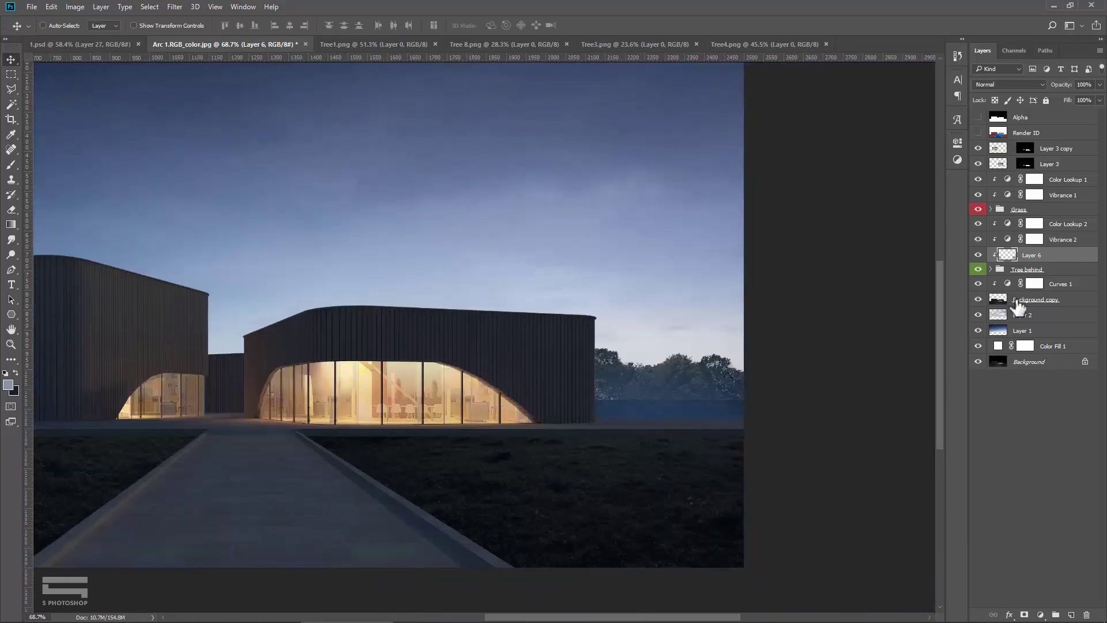
{"action": "left_click", "coordinate": [978, 255]}
{"action": "left_click", "coordinate": [1062, 98]}
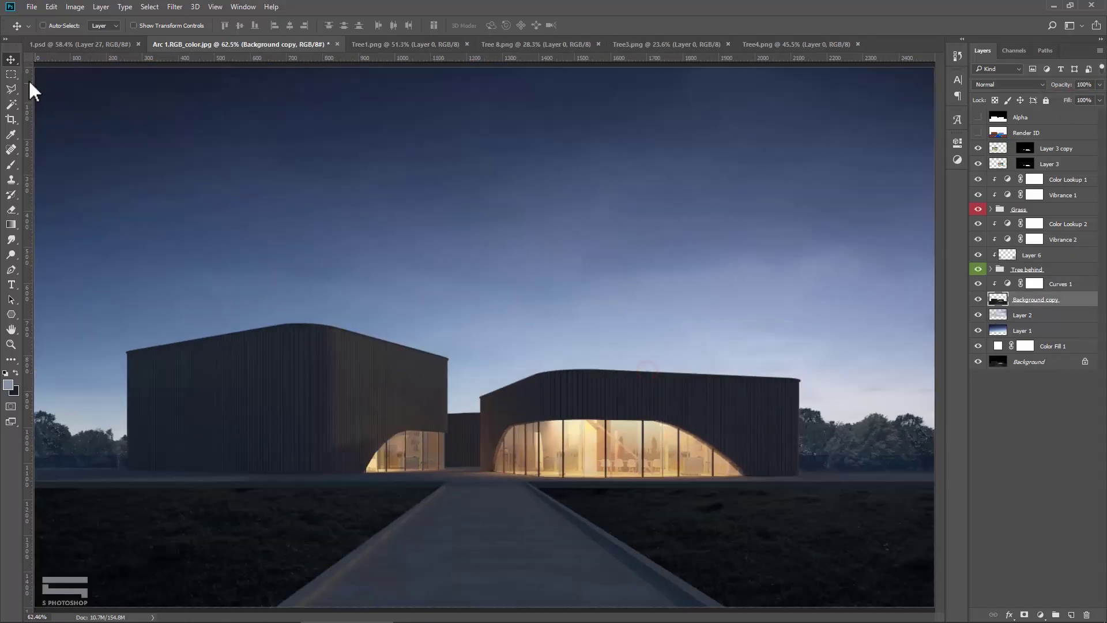
Step: Select the central area around the buildings and add a Curves adjustment to it
{"action": "left_click", "coordinate": [12, 74]}
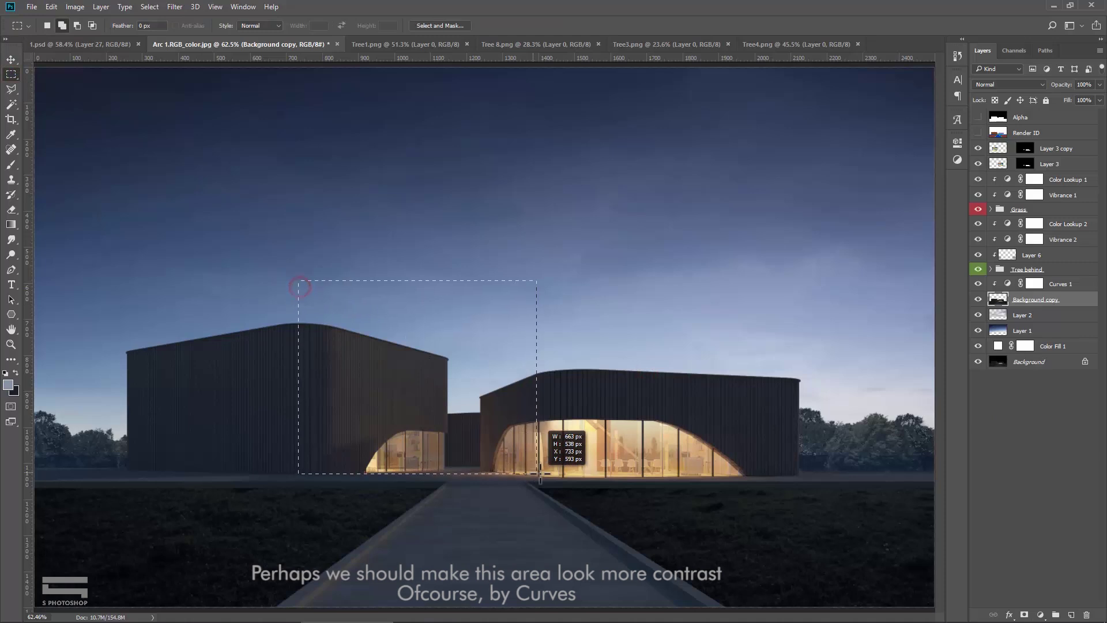
{"action": "mouse_move", "coordinate": [510, 463]}
{"action": "left_mouse_down"}
{"action": "mouse_move", "coordinate": [569, 494]}
{"action": "mouse_move", "coordinate": [566, 507]}
{"action": "mouse_move", "coordinate": [700, 507]}
{"action": "mouse_move", "coordinate": [679, 518]}
{"action": "mouse_move", "coordinate": [750, 523]}
{"action": "left_mouse_up"}
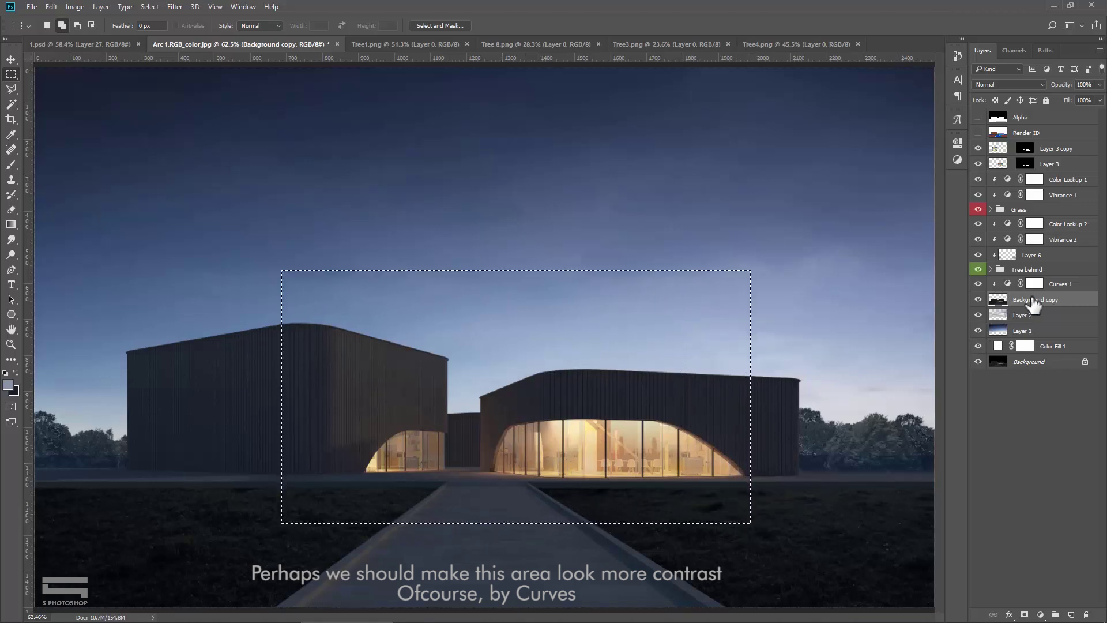
{"action": "left_click", "coordinate": [1041, 615]}
{"action": "left_click", "coordinate": [1024, 434]}
Step: Shape the curve: raise the highlights, adjust the darker tones, and lower the shadow point
{"action": "left_click_drag", "start_coordinate": [840, 285], "coordinate": [840, 284]}
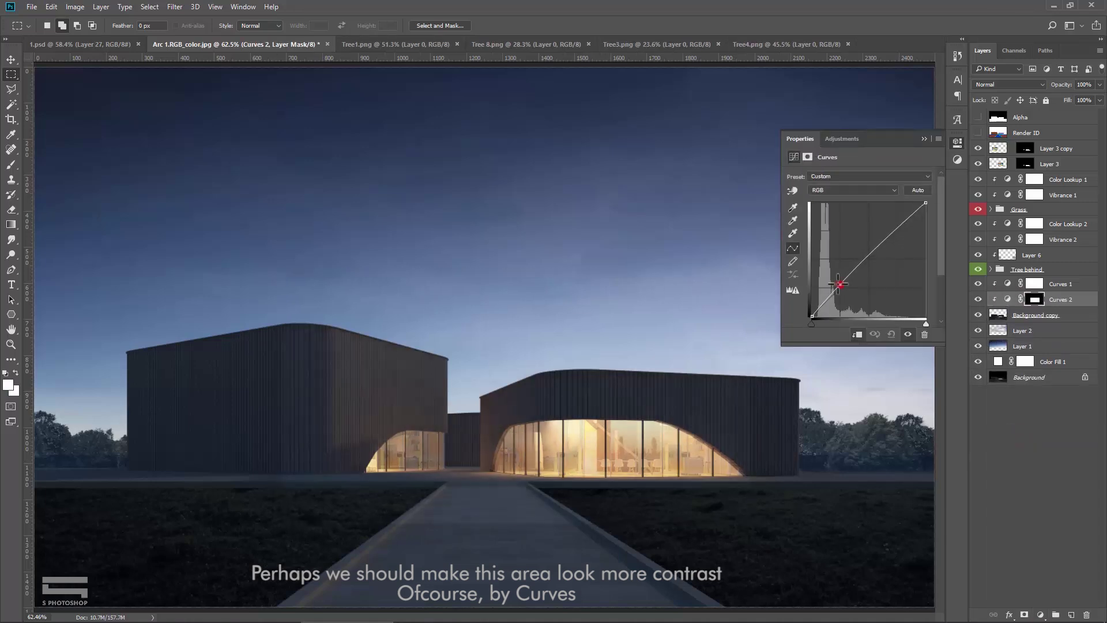
{"action": "left_click_drag", "start_coordinate": [896, 231], "coordinate": [896, 214]}
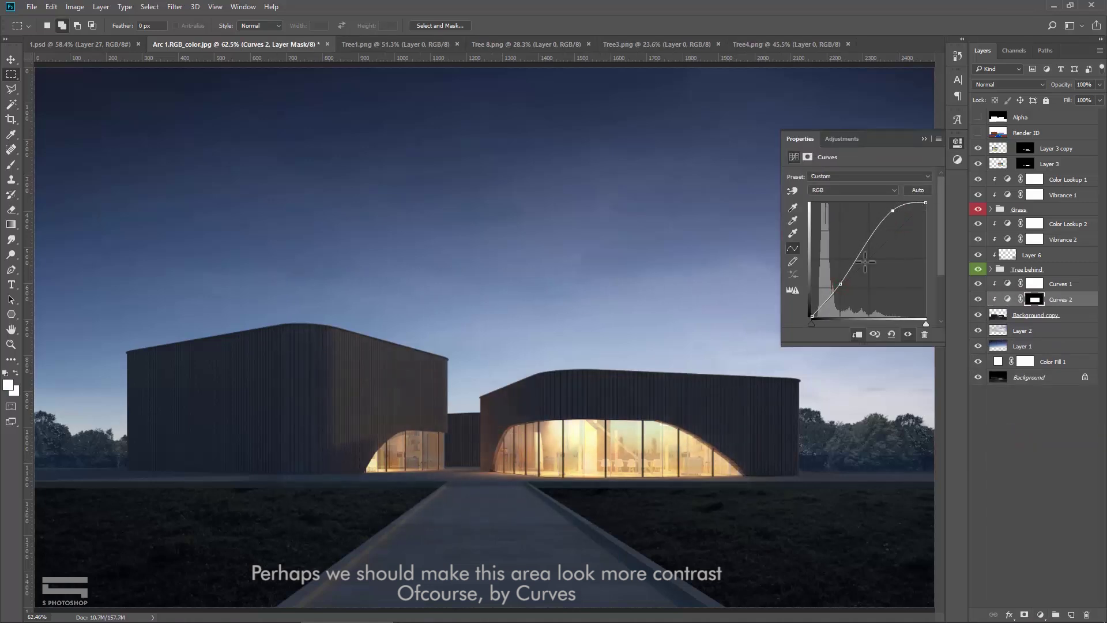
{"action": "left_click_drag", "start_coordinate": [841, 286], "coordinate": [838, 278]}
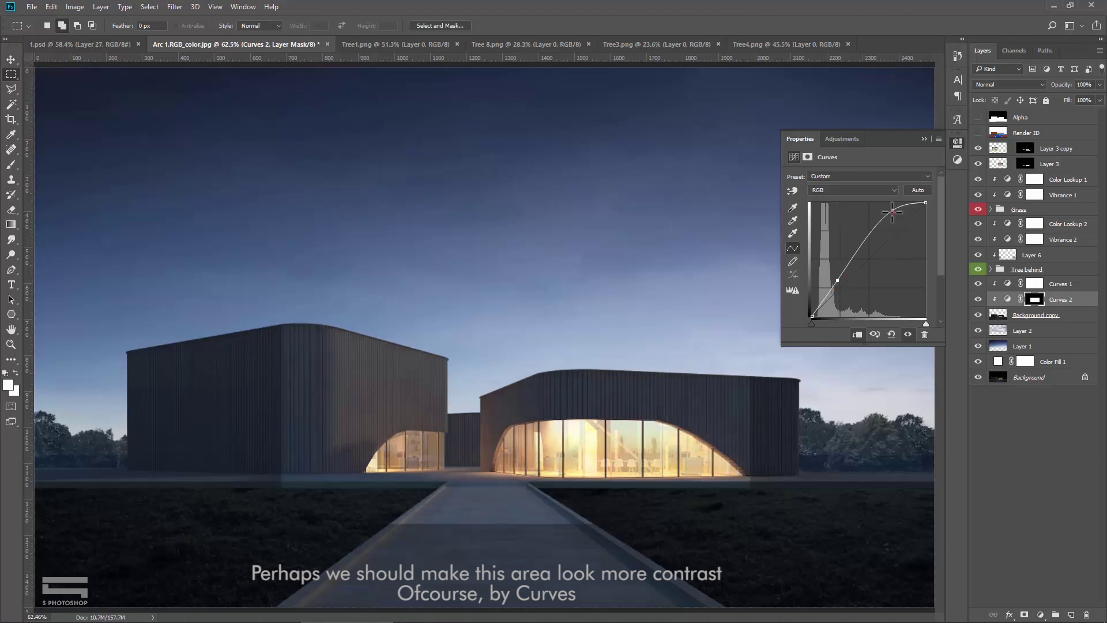
{"action": "left_click_drag", "start_coordinate": [838, 283], "coordinate": [839, 284]}
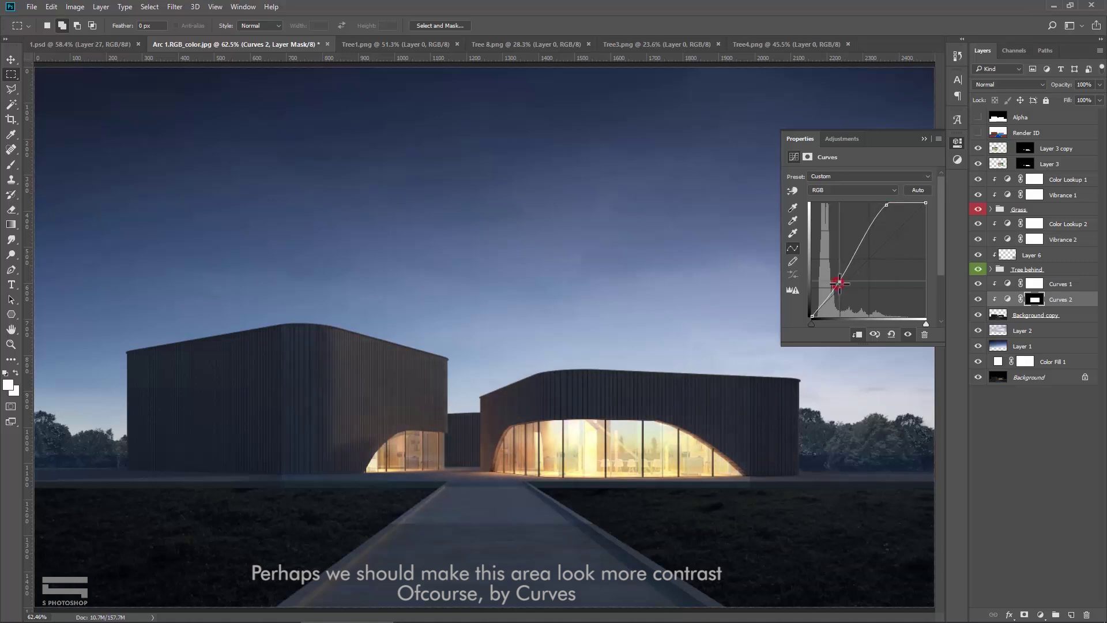
{"action": "left_click", "coordinate": [924, 140]}
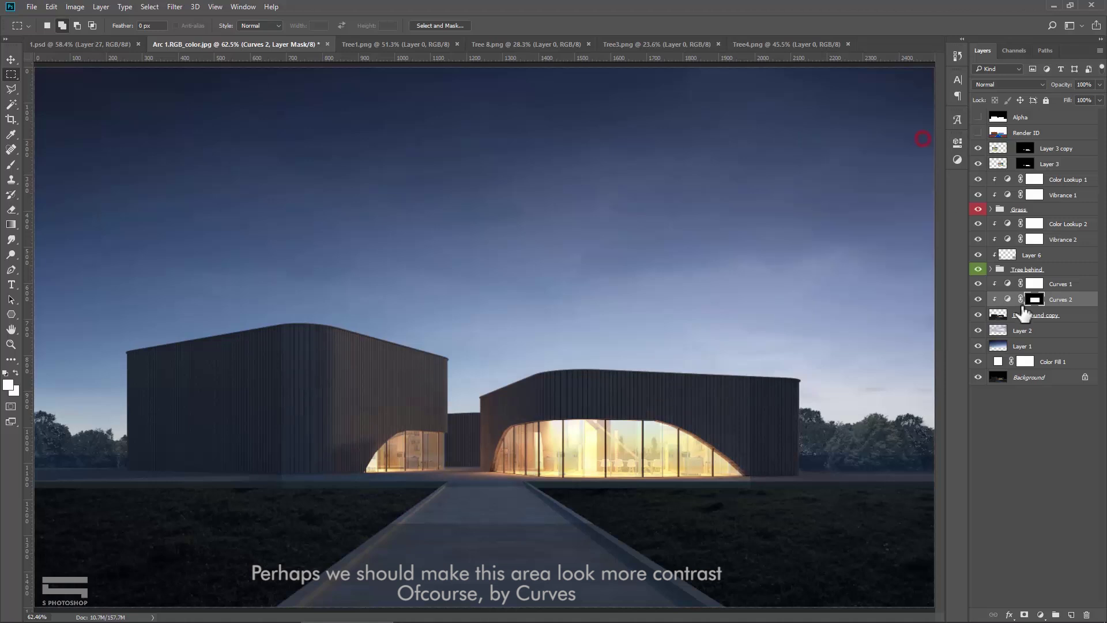
Step: Set up a black Soft Round brush for painting on the Curves 2 mask
{"action": "left_click", "coordinate": [12, 165]}
{"action": "left_click", "coordinate": [8, 387]}
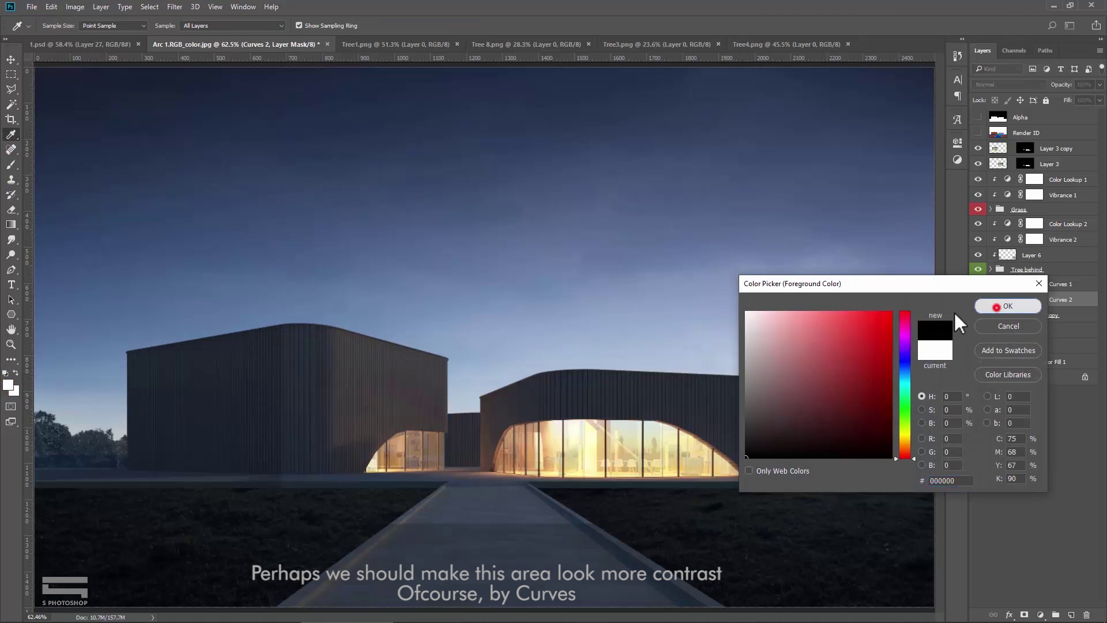
{"action": "right_click", "coordinate": [611, 328]}
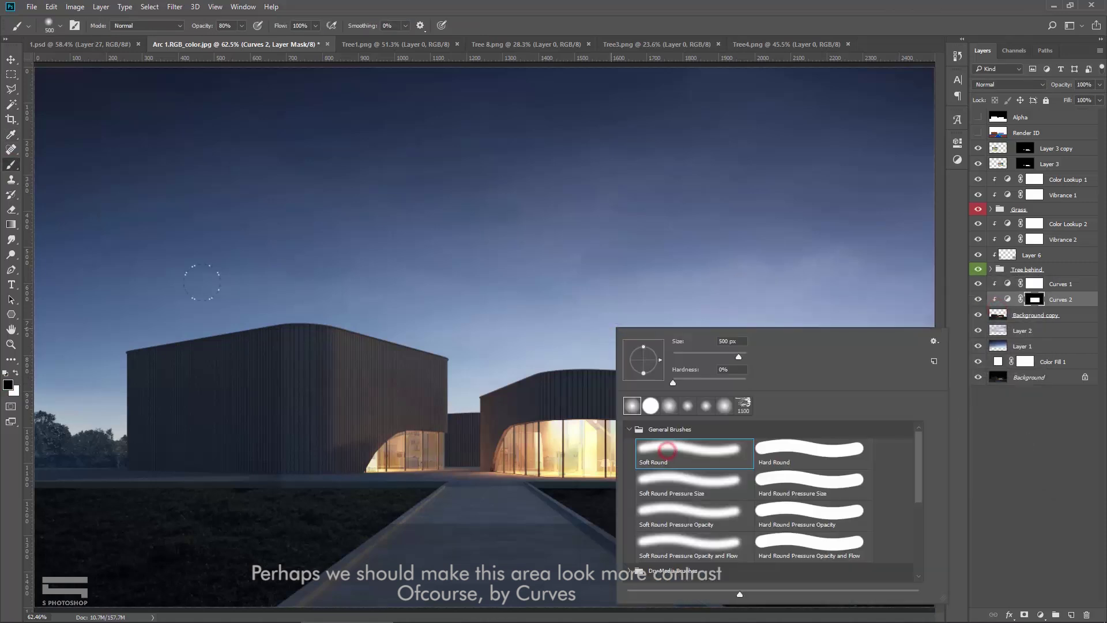
{"action": "left_click", "coordinate": [262, 336]}
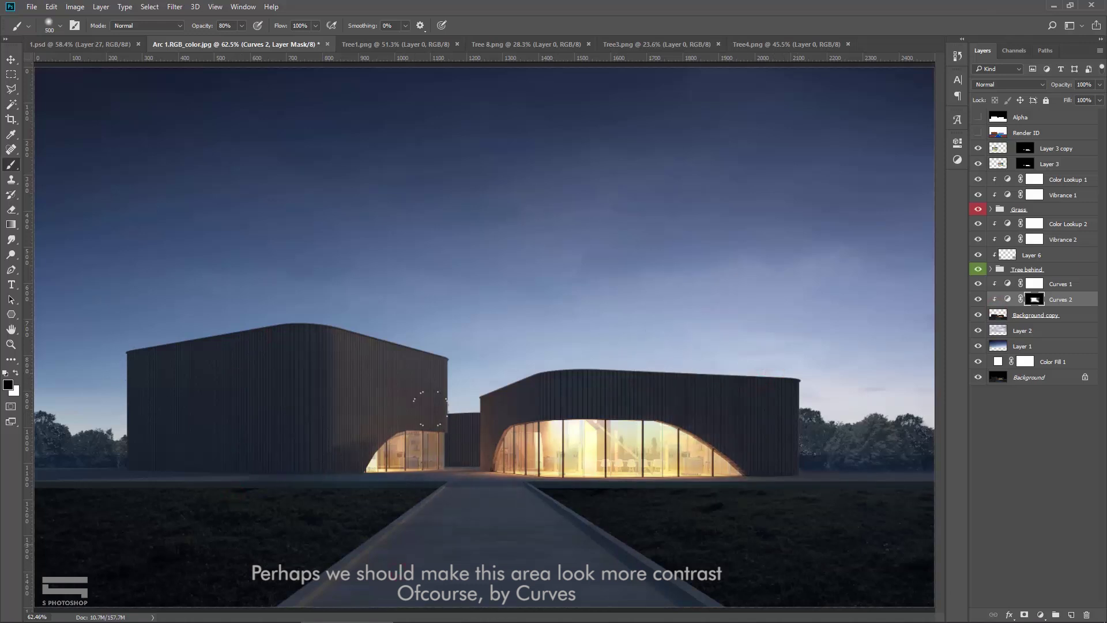
Step: Toggle Curves 2 off and on to compare the contrast boost
{"action": "key", "text": "v"}
{"action": "scroll", "coordinate": [501, 487], "scroll_direction": "up", "scroll_amount": 1}
{"action": "left_click", "coordinate": [979, 299]}
{"action": "scroll", "coordinate": [542, 476], "scroll_direction": "up", "scroll_amount": 1}
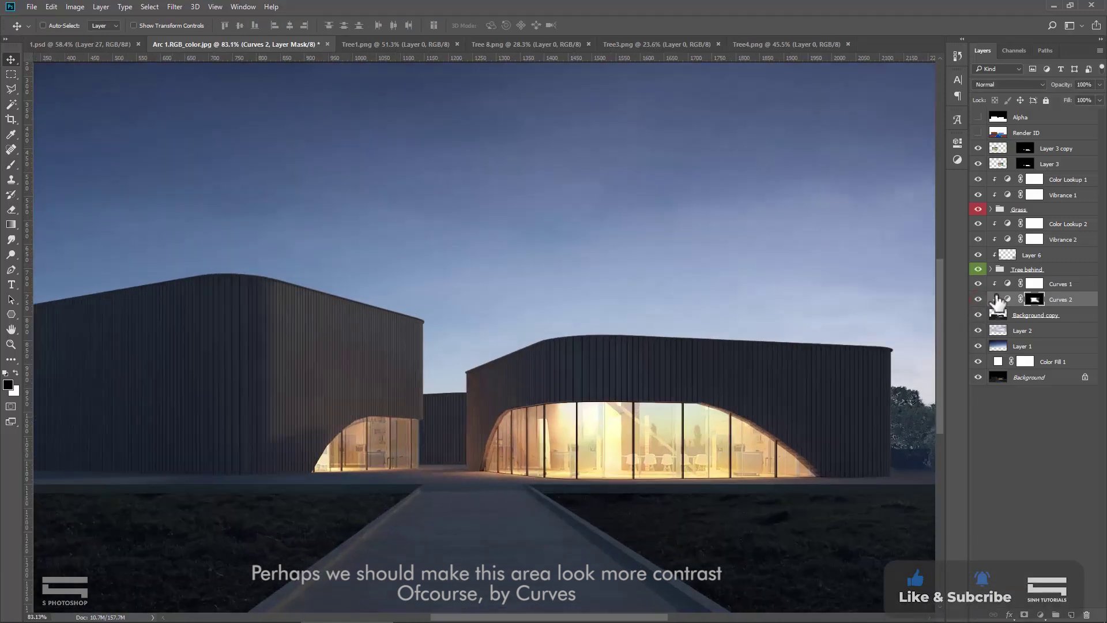
{"action": "scroll", "coordinate": [578, 445], "scroll_direction": "down", "scroll_amount": 1}
{"action": "key", "text": "ctrl+Tab"}
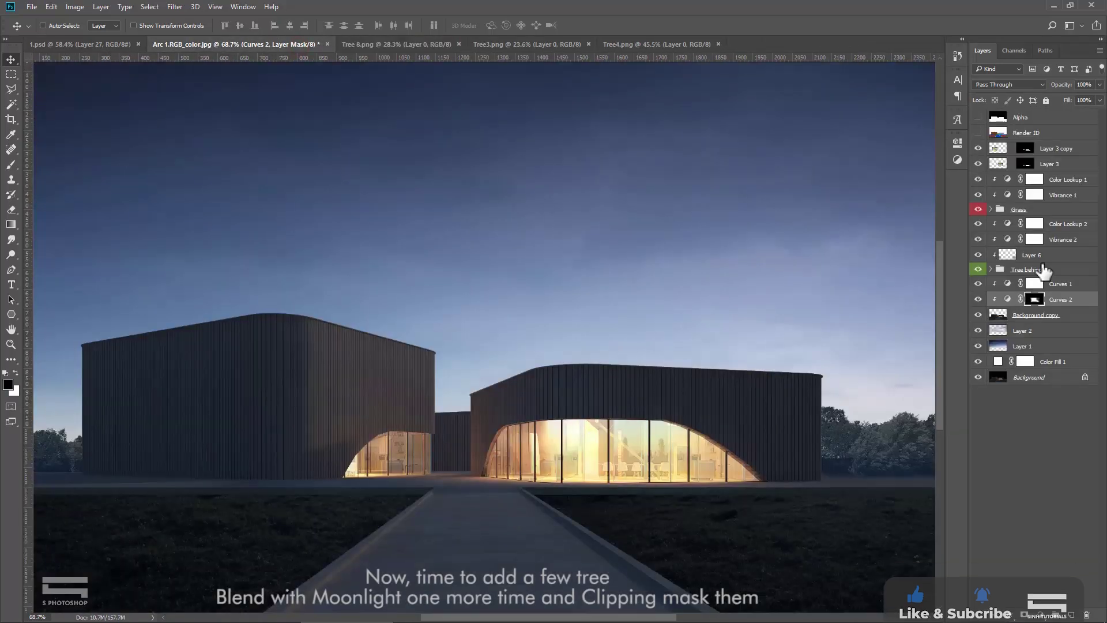
Step: Paste the tree as a Smart Object, scaled to about 44% on the path before the building
{"action": "key", "text": "ctrl+v"}
{"action": "right_click", "coordinate": [1024, 224]}
{"action": "left_click", "coordinate": [971, 238]}
{"action": "key", "text": "ctrl+t"}
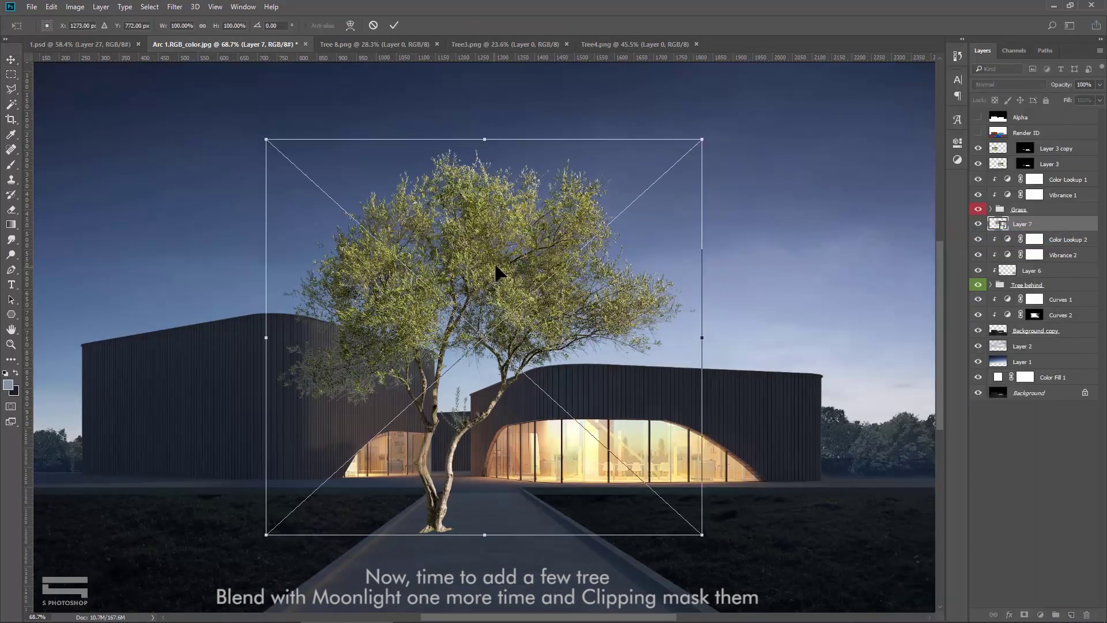
{"action": "left_click_drag", "start_coordinate": [702, 139], "coordinate": [459, 360]}
{"action": "left_click_drag", "start_coordinate": [413, 432], "coordinate": [484, 385]}
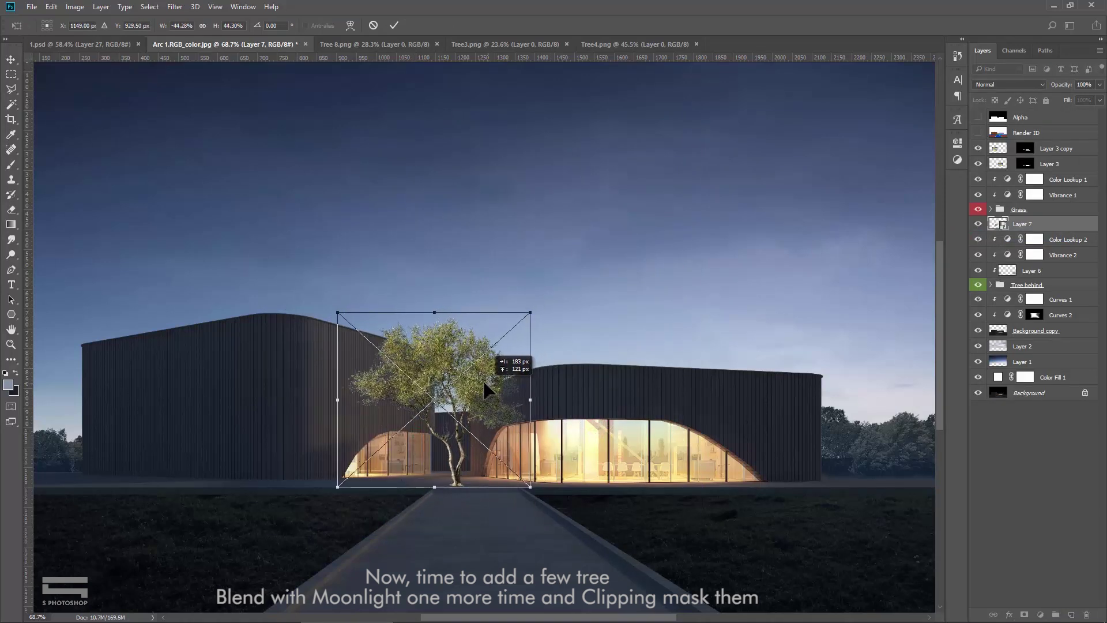
{"action": "scroll", "coordinate": [484, 391], "scroll_direction": "up", "scroll_amount": 2}
{"action": "left_click_drag", "start_coordinate": [551, 276], "coordinate": [550, 270]}
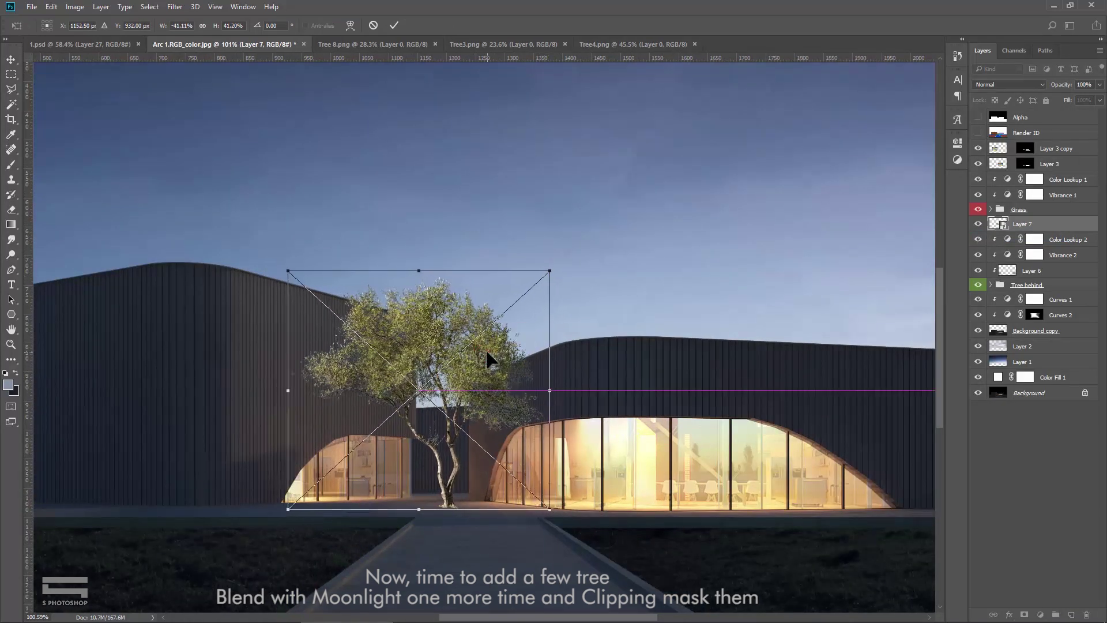
{"action": "key", "text": "Return"}
{"action": "scroll", "coordinate": [500, 379], "scroll_direction": "up", "scroll_amount": 2}
{"action": "scroll", "coordinate": [500, 380], "scroll_direction": "up", "scroll_amount": 1}
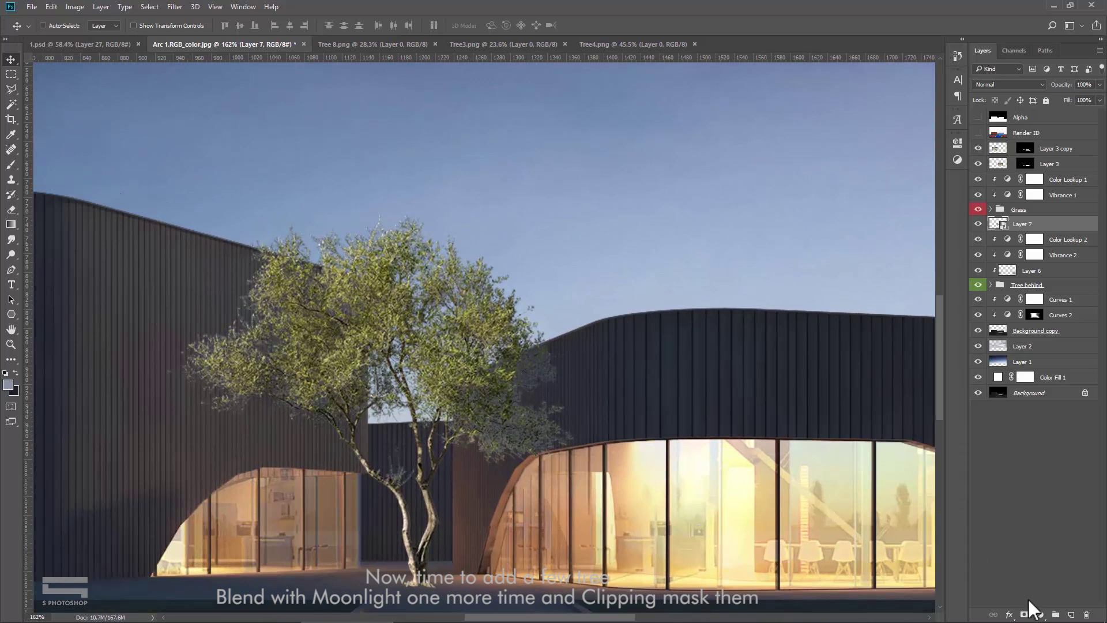
Step: Add a Color Lookup with Moonlight.3DL, clipped to the tree layer
{"action": "left_click", "coordinate": [1042, 616]}
{"action": "left_click", "coordinate": [1020, 539]}
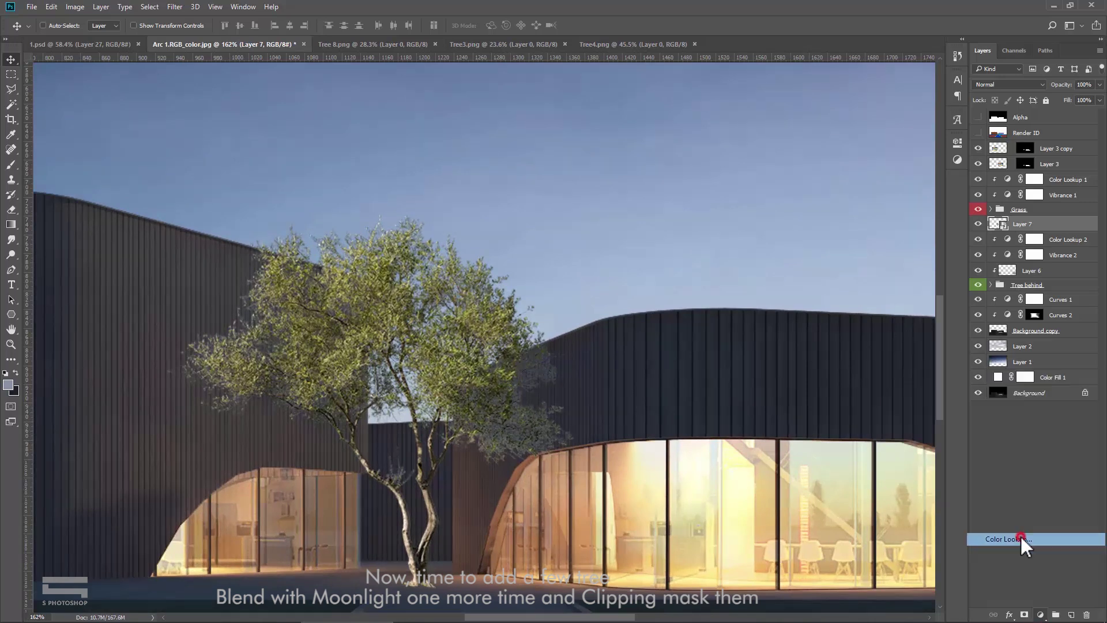
{"action": "left_click", "coordinate": [874, 175]}
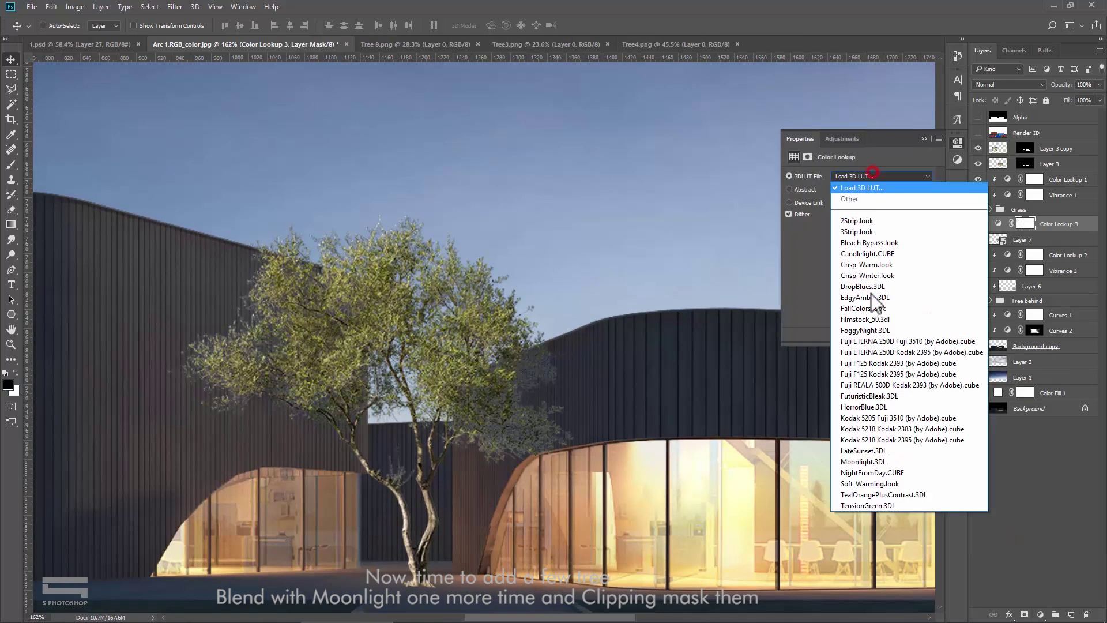
{"action": "left_click", "coordinate": [859, 463]}
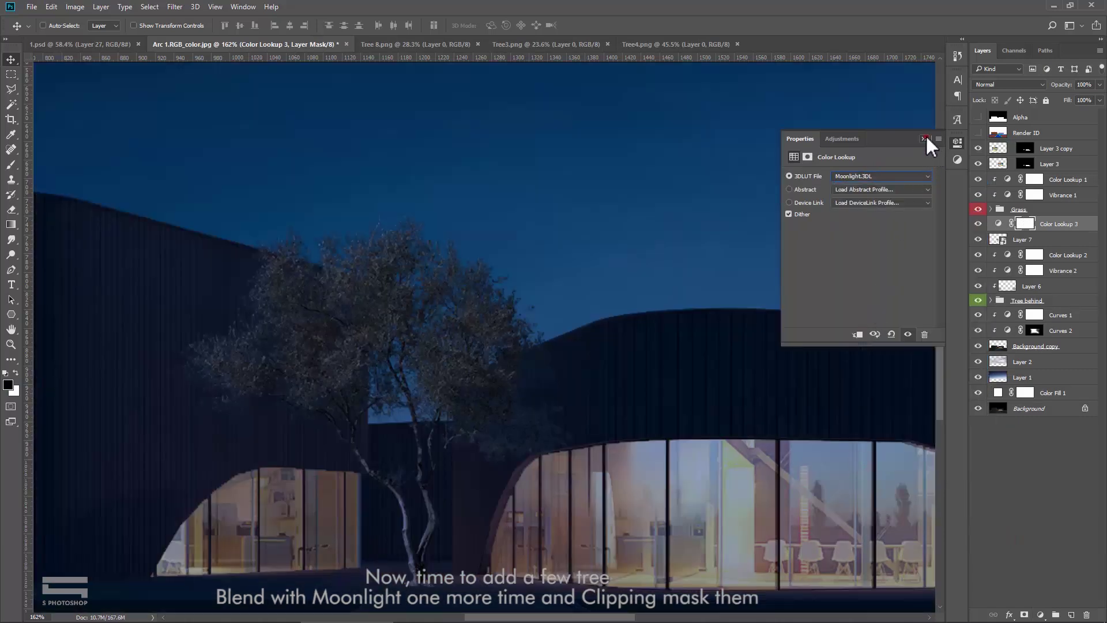
{"action": "left_click", "coordinate": [925, 138]}
{"action": "right_click", "coordinate": [1083, 225]}
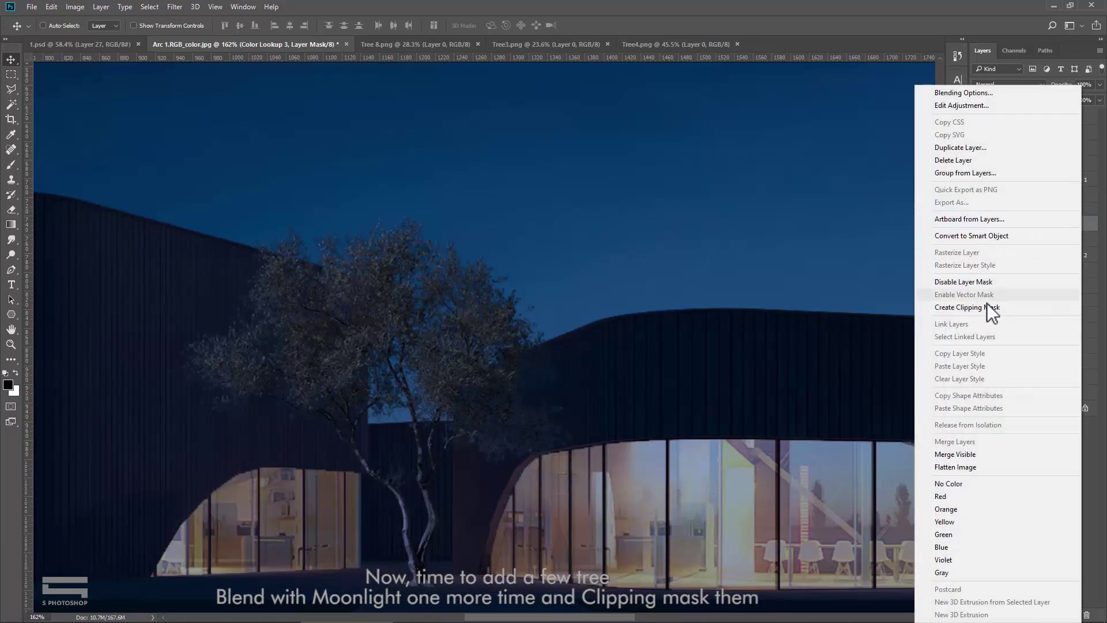
{"action": "left_click", "coordinate": [987, 304]}
{"action": "left_click", "coordinate": [979, 225]}
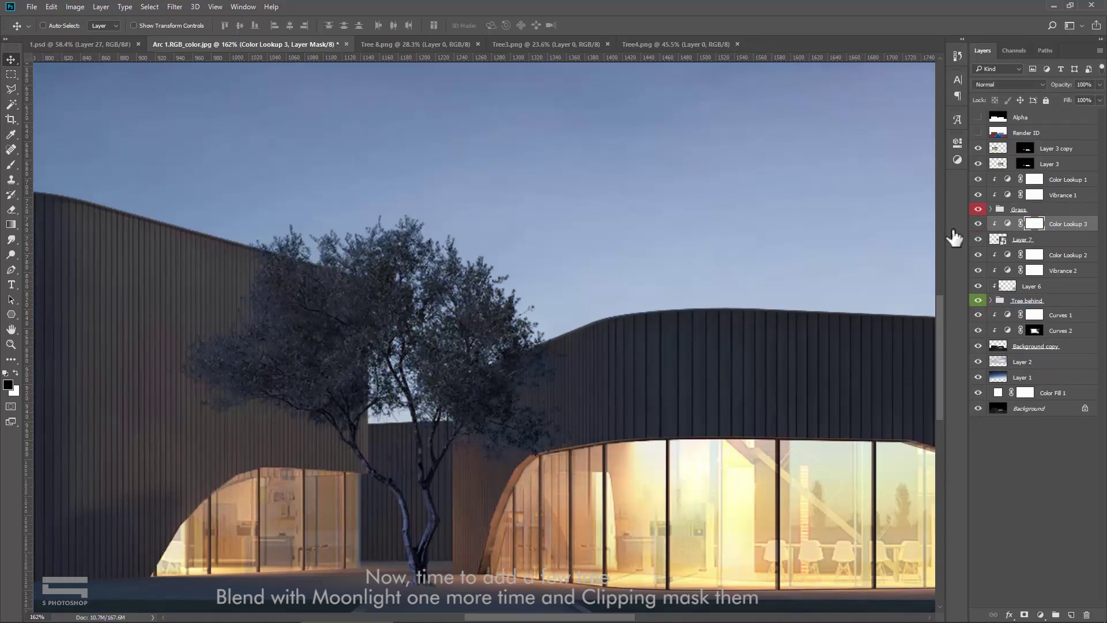
Step: Brush-mask the moonlight grade to soften it over the tree crown and base
{"action": "left_click", "coordinate": [12, 166]}
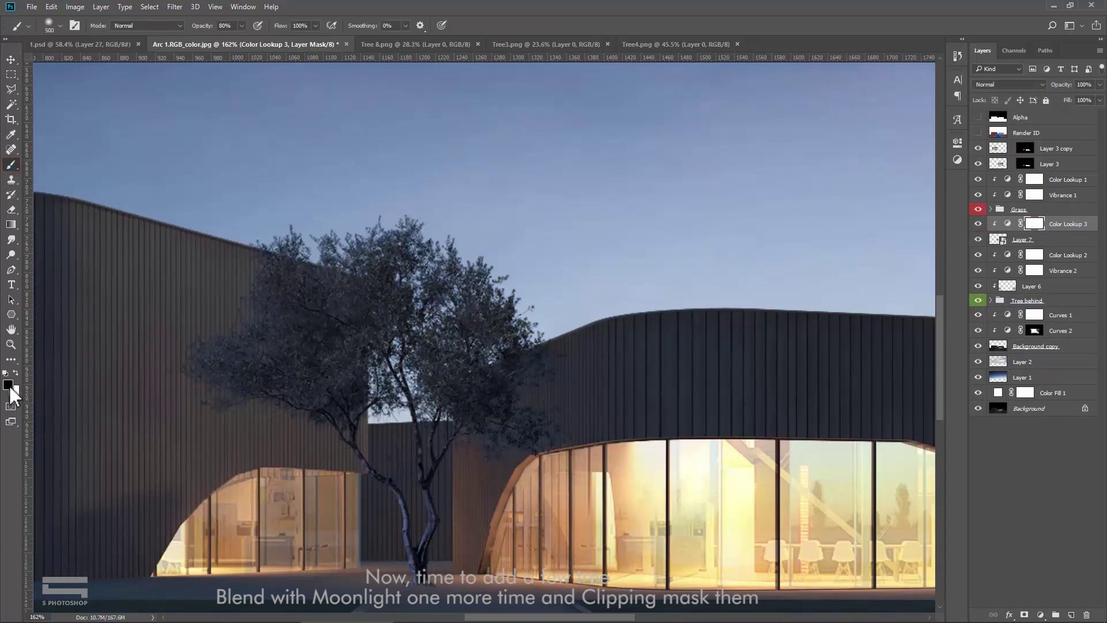
{"action": "left_click_drag", "start_coordinate": [487, 425], "coordinate": [502, 509]}
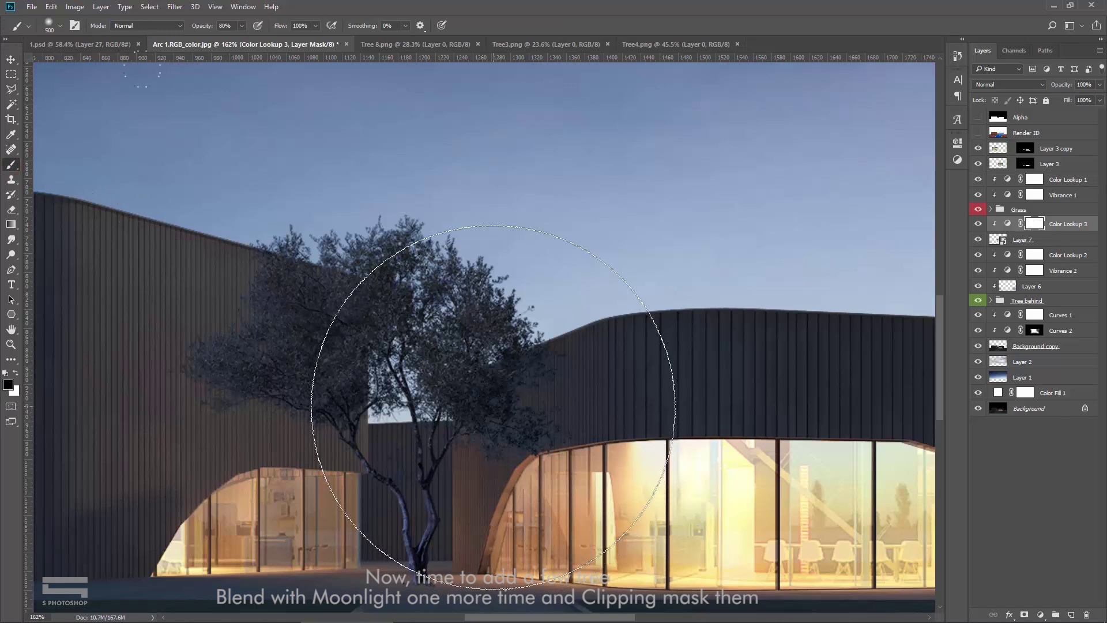
{"action": "scroll", "coordinate": [531, 435], "scroll_direction": "down", "scroll_amount": 1}
{"action": "scroll", "coordinate": [531, 435], "scroll_direction": "down", "scroll_amount": 1}
{"action": "left_click_drag", "start_coordinate": [407, 444], "coordinate": [413, 465]}
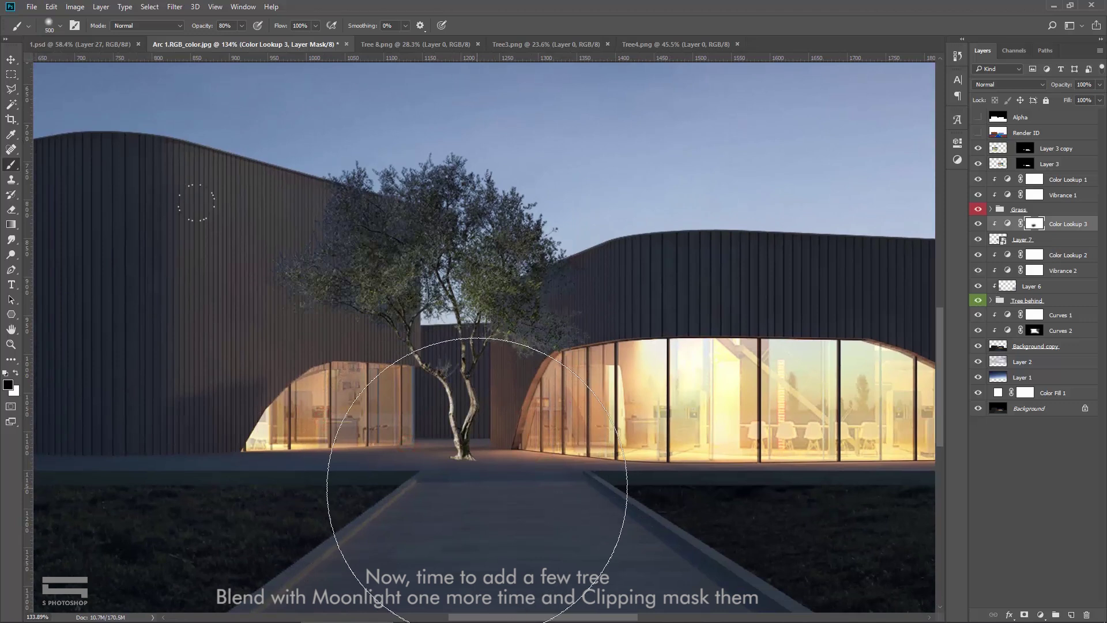
{"action": "left_click", "coordinate": [559, 450]}
Step: Add a layer mask to the tree layer, Layer 7, ready for brushing
{"action": "key", "text": "v"}
{"action": "scroll", "coordinate": [525, 465], "scroll_direction": "down", "scroll_amount": 2}
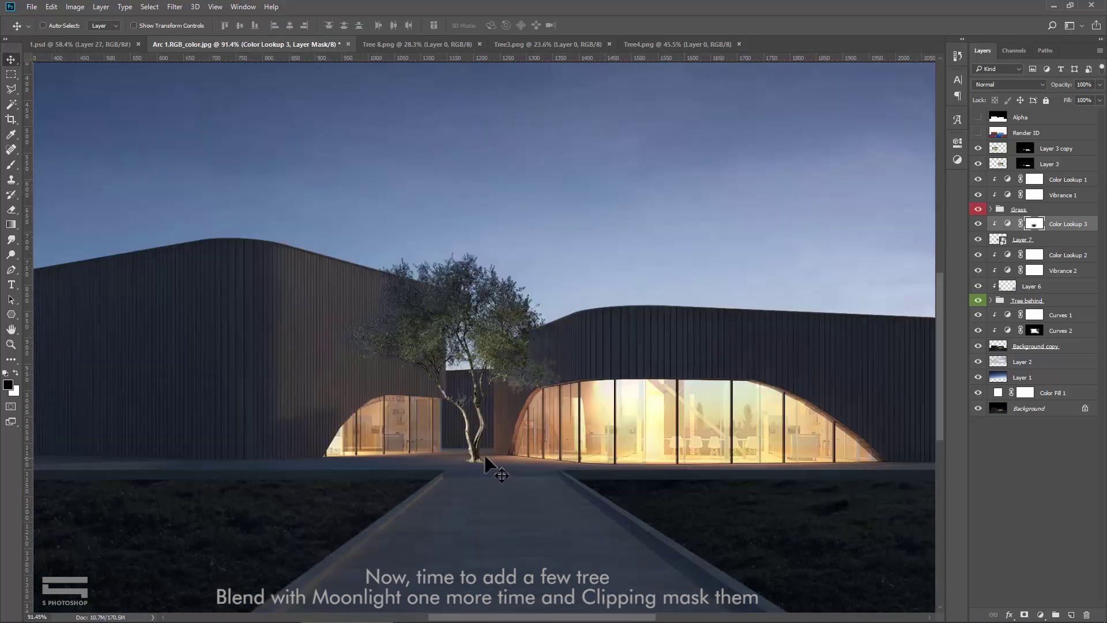
{"action": "scroll", "coordinate": [490, 458], "scroll_direction": "down", "scroll_amount": 2}
{"action": "scroll", "coordinate": [471, 456], "scroll_direction": "down", "scroll_amount": 1}
{"action": "scroll", "coordinate": [472, 456], "scroll_direction": "up", "scroll_amount": 5}
{"action": "scroll", "coordinate": [472, 455], "scroll_direction": "up", "scroll_amount": 5}
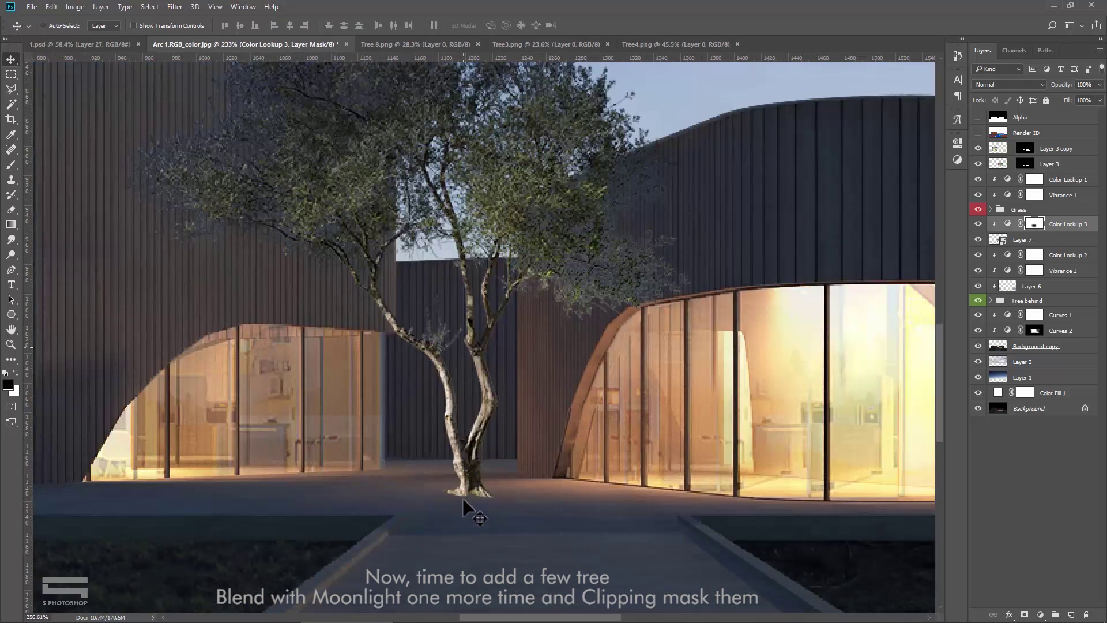
{"action": "scroll", "coordinate": [472, 456], "scroll_direction": "up", "scroll_amount": 3}
{"action": "left_click", "coordinate": [1003, 241]}
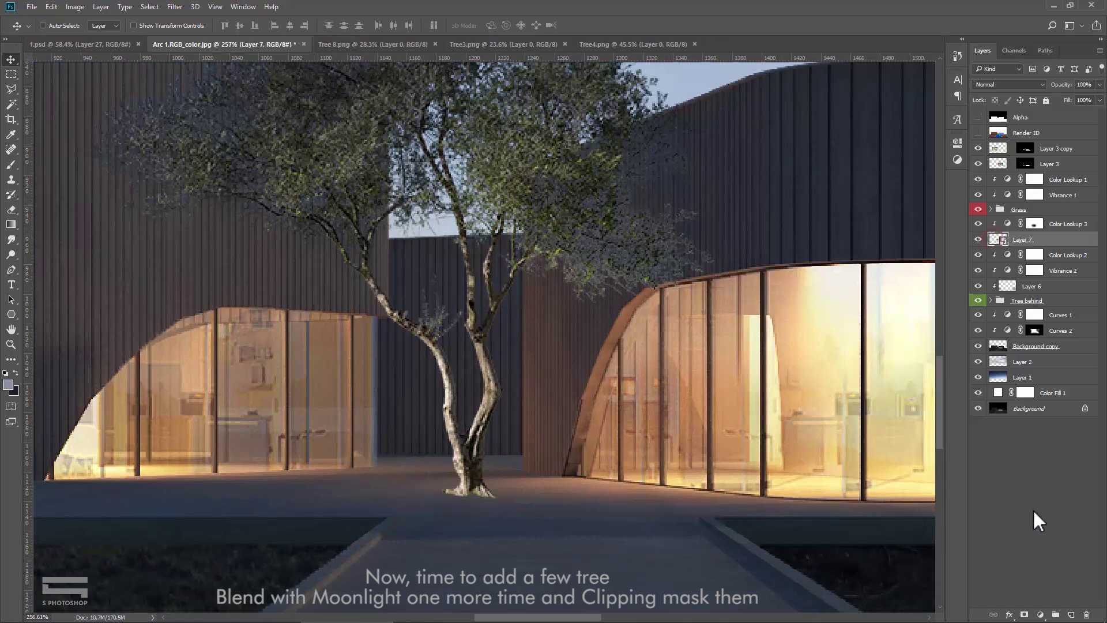
{"action": "left_click", "coordinate": [1025, 615]}
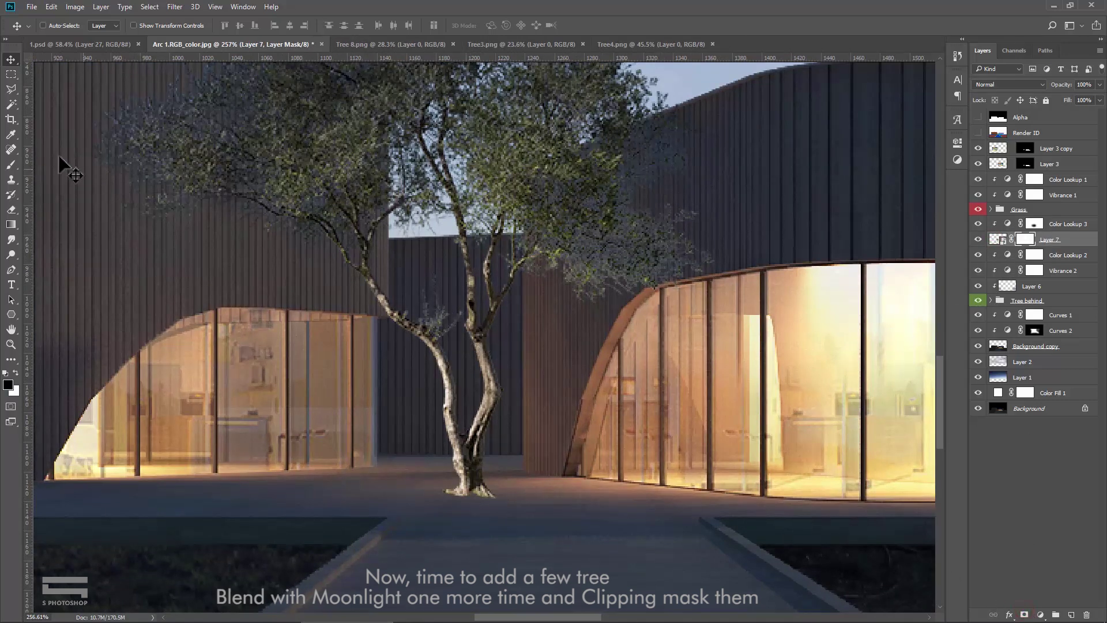
{"action": "left_click", "coordinate": [12, 166]}
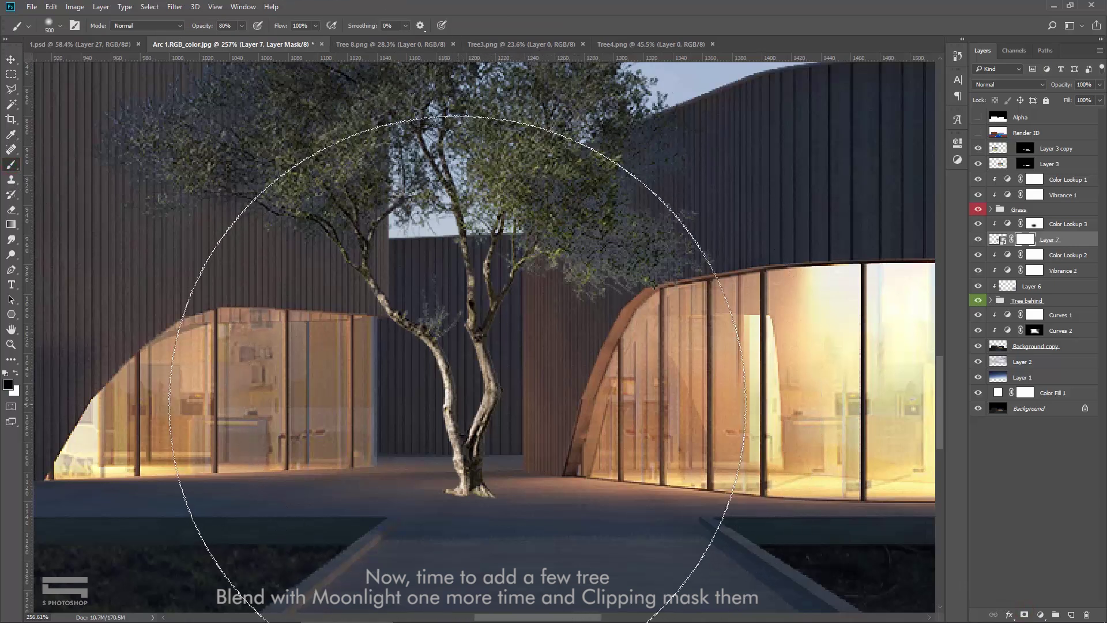
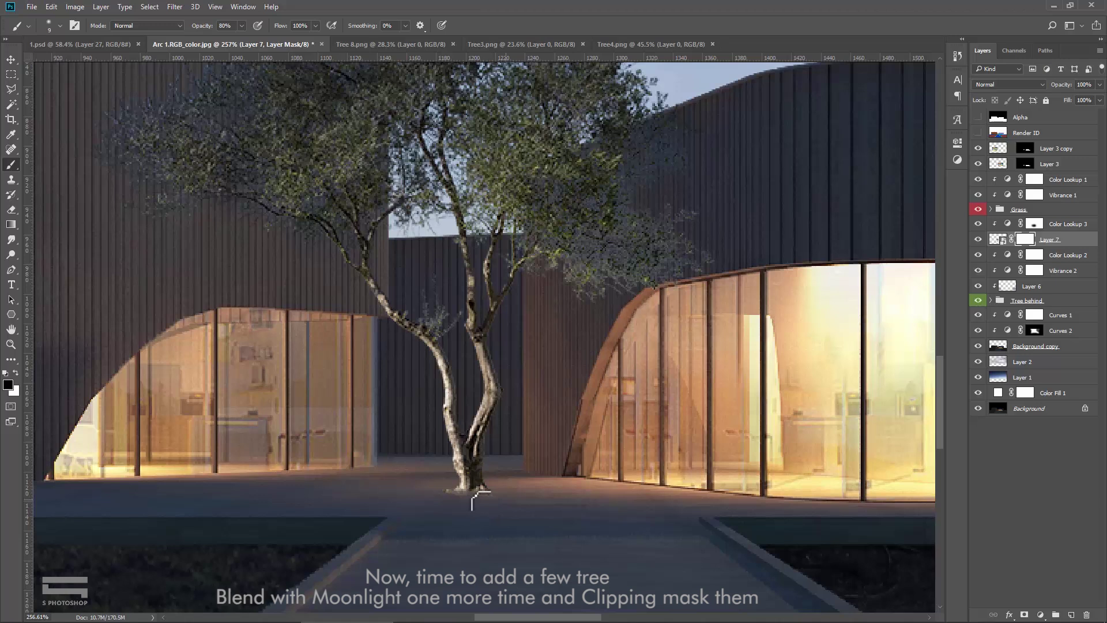
Step: Zoom out and centre the whole building in view with the Move tool active
{"action": "scroll", "coordinate": [480, 494], "scroll_direction": "down", "scroll_amount": 5}
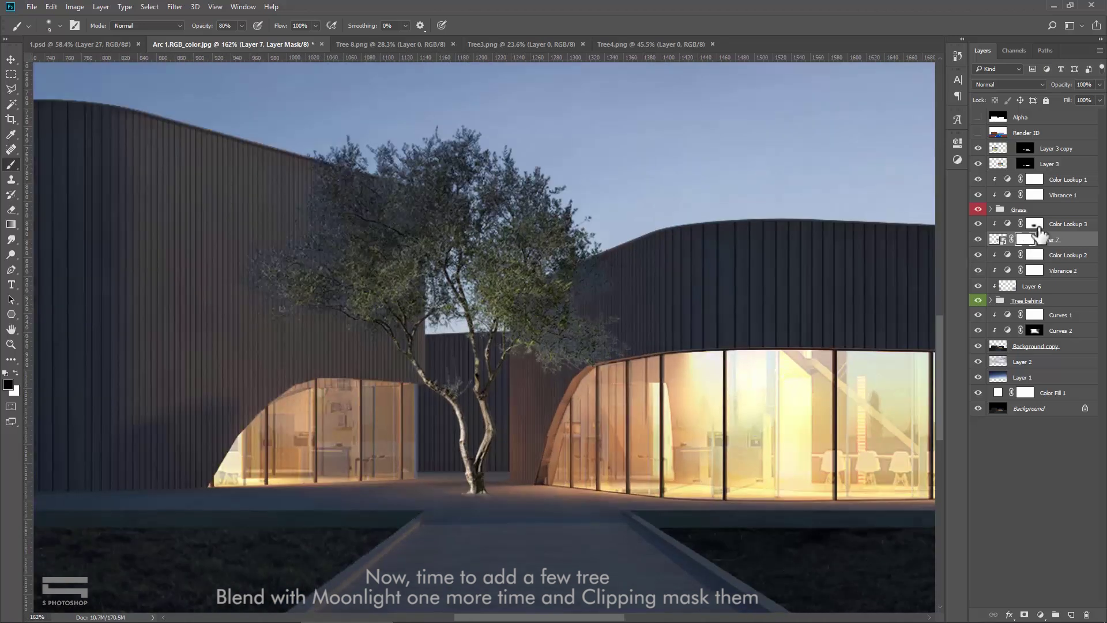
{"action": "scroll", "coordinate": [542, 412], "scroll_direction": "down", "scroll_amount": 2}
{"action": "scroll", "coordinate": [530, 426], "scroll_direction": "down", "scroll_amount": 2}
{"action": "key", "text": "v"}
{"action": "scroll", "coordinate": [527, 445], "scroll_direction": "down", "scroll_amount": 2}
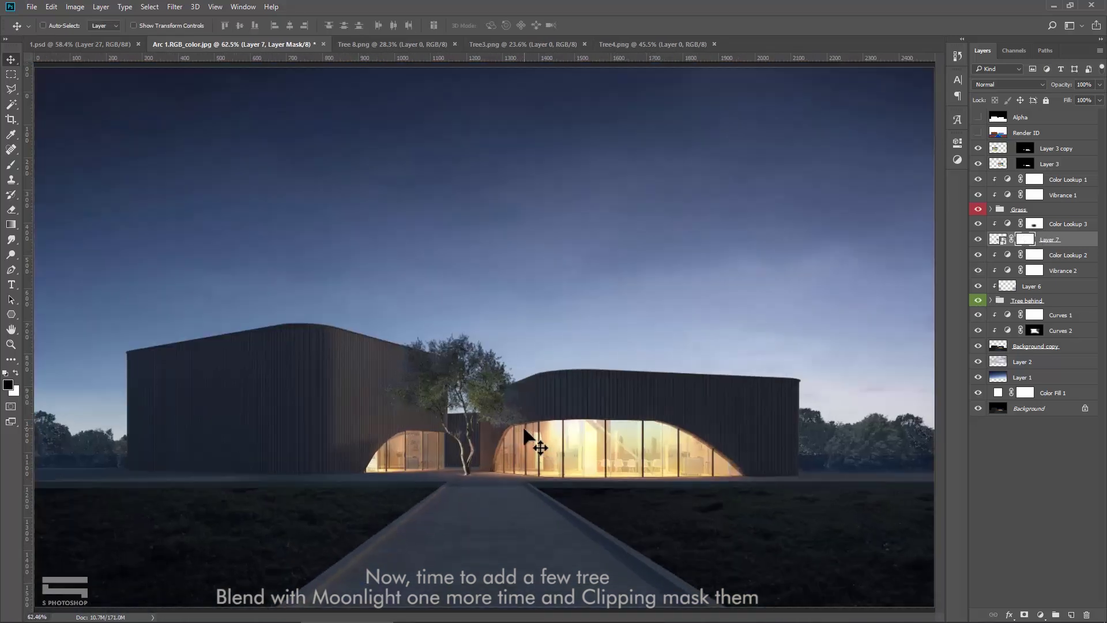
{"action": "scroll", "coordinate": [526, 433], "scroll_direction": "up", "scroll_amount": 1}
{"action": "scroll", "coordinate": [526, 433], "scroll_direction": "down", "scroll_amount": 1}
{"action": "scroll", "coordinate": [519, 400], "scroll_direction": "down", "scroll_amount": 1}
{"action": "scroll", "coordinate": [496, 396], "scroll_direction": "down", "scroll_amount": 1}
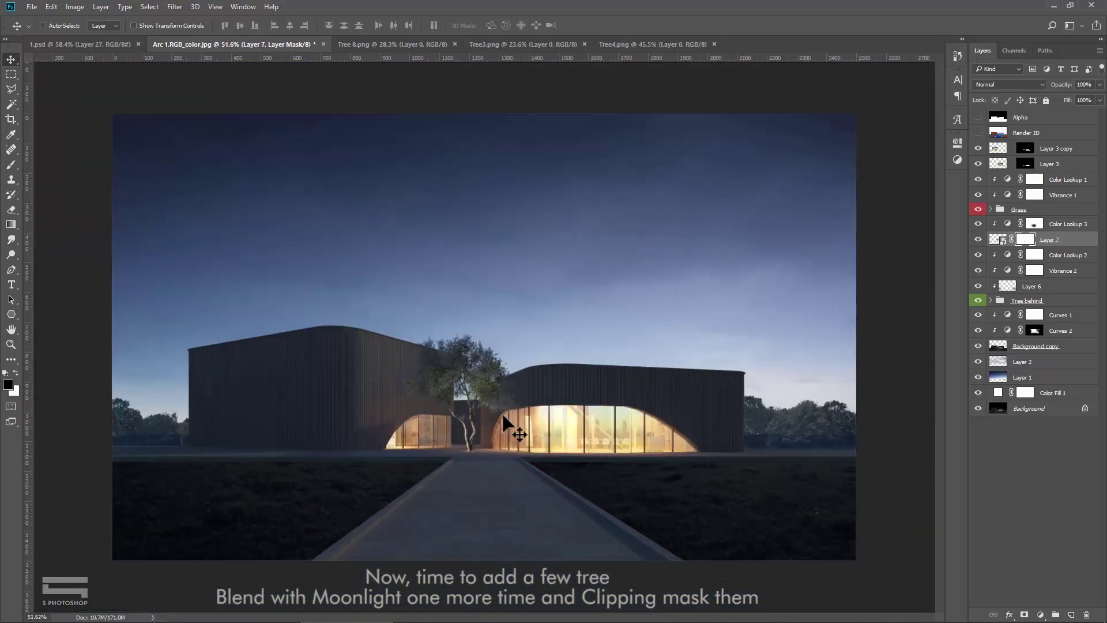
{"action": "scroll", "coordinate": [502, 412], "scroll_direction": "up", "scroll_amount": 1}
{"action": "scroll", "coordinate": [489, 409], "scroll_direction": "up", "scroll_amount": 1}
{"action": "scroll", "coordinate": [491, 403], "scroll_direction": "up", "scroll_amount": 1}
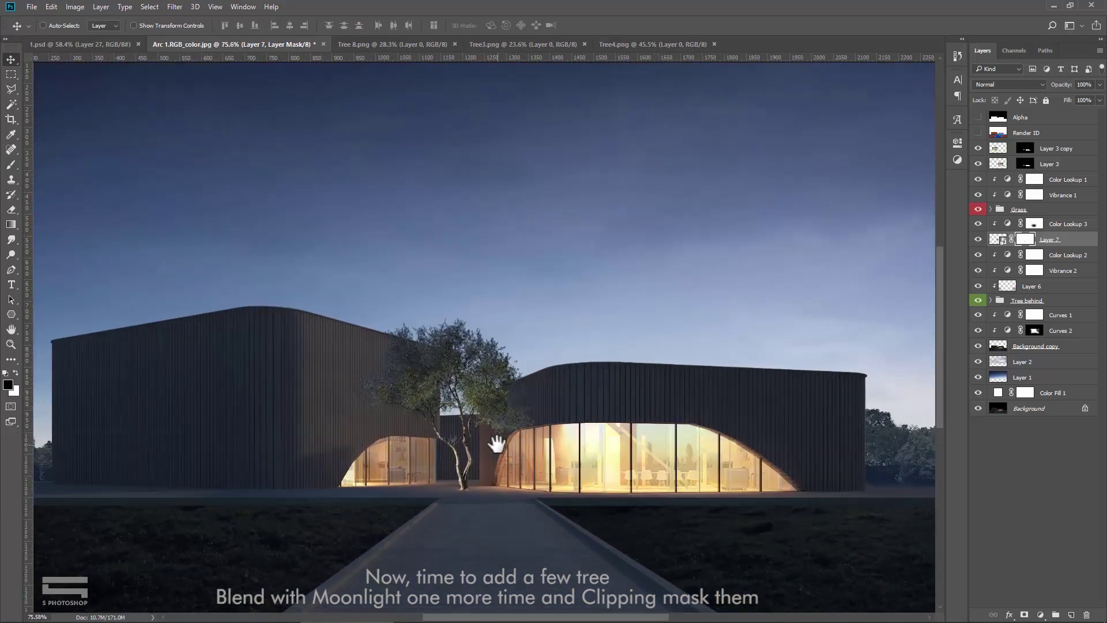
{"action": "left_click_drag", "start_coordinate": [496, 443], "coordinate": [509, 415]}
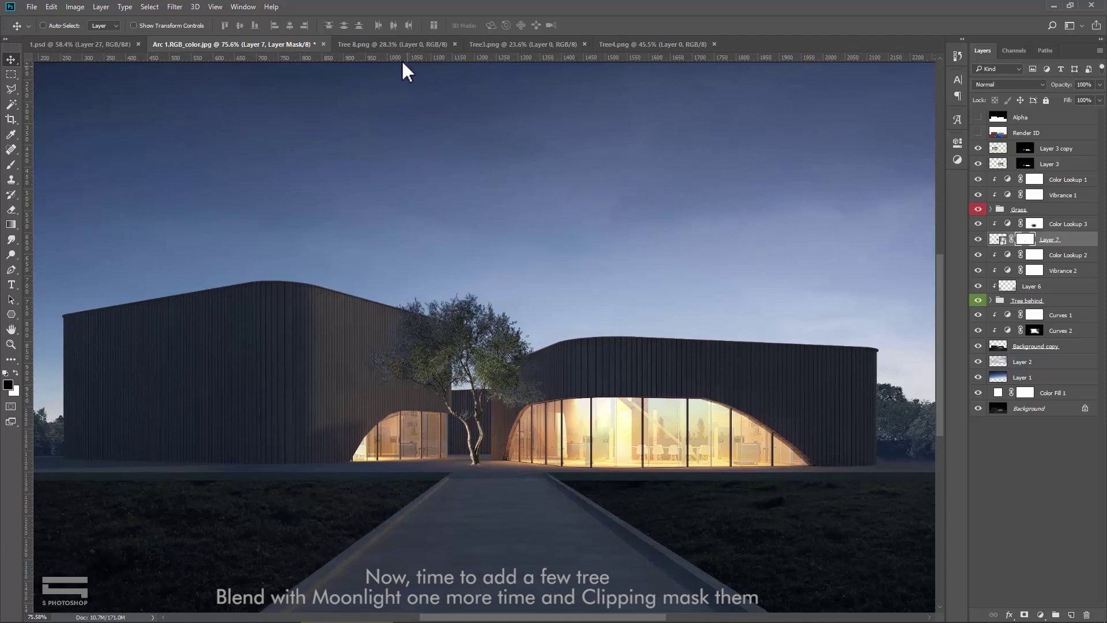
Step: Close the Tree 8 image and drag the Tree3 tree into the building render
{"action": "left_click", "coordinate": [394, 44]}
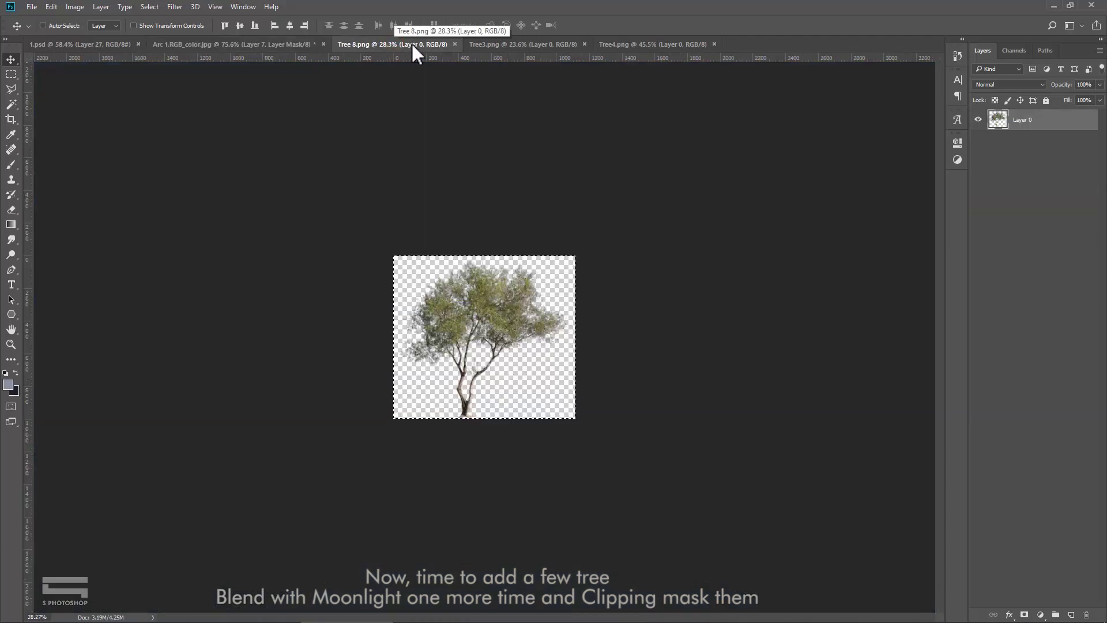
{"action": "left_click", "coordinate": [455, 44]}
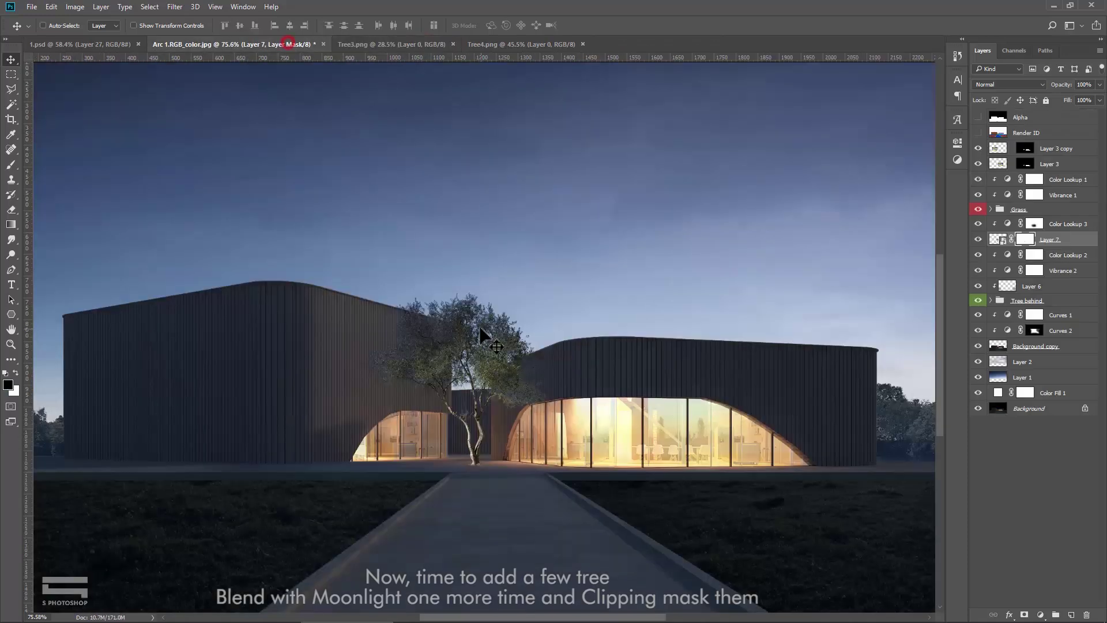
{"action": "left_click_drag", "start_coordinate": [503, 345], "coordinate": [470, 369]}
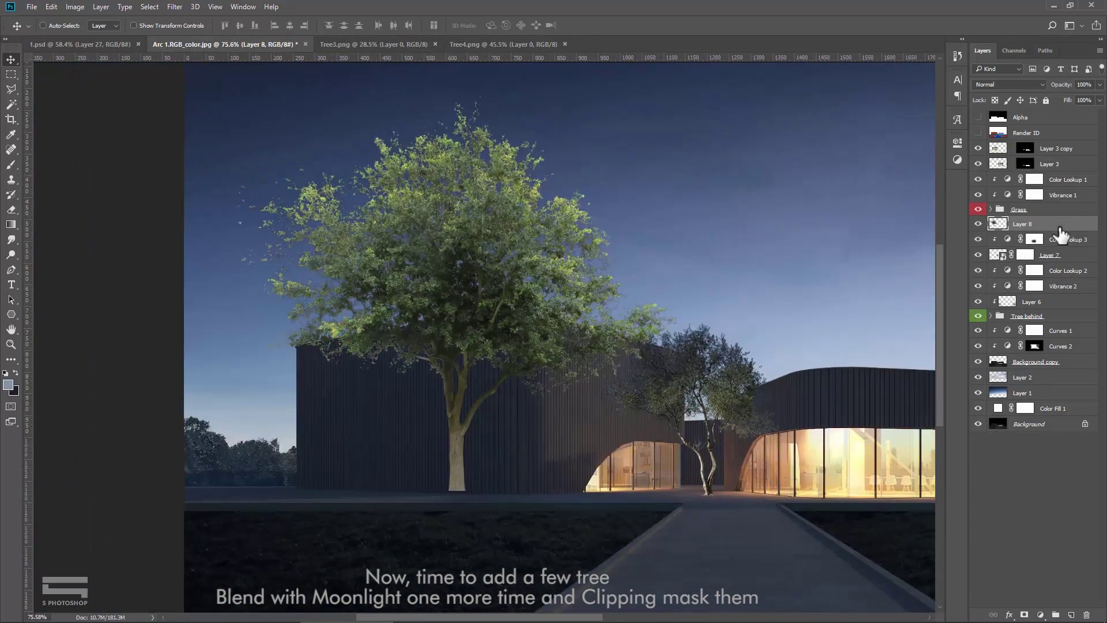
Step: Make the Tree3 layer a smart object, then shrink it and place it at the building's lower left
{"action": "right_click", "coordinate": [1066, 226]}
{"action": "left_click", "coordinate": [954, 236]}
{"action": "key", "text": "ctrl+t"}
{"action": "left_click_drag", "start_coordinate": [679, 74], "coordinate": [334, 395]}
{"action": "left_click_drag", "start_coordinate": [311, 445], "coordinate": [415, 460]}
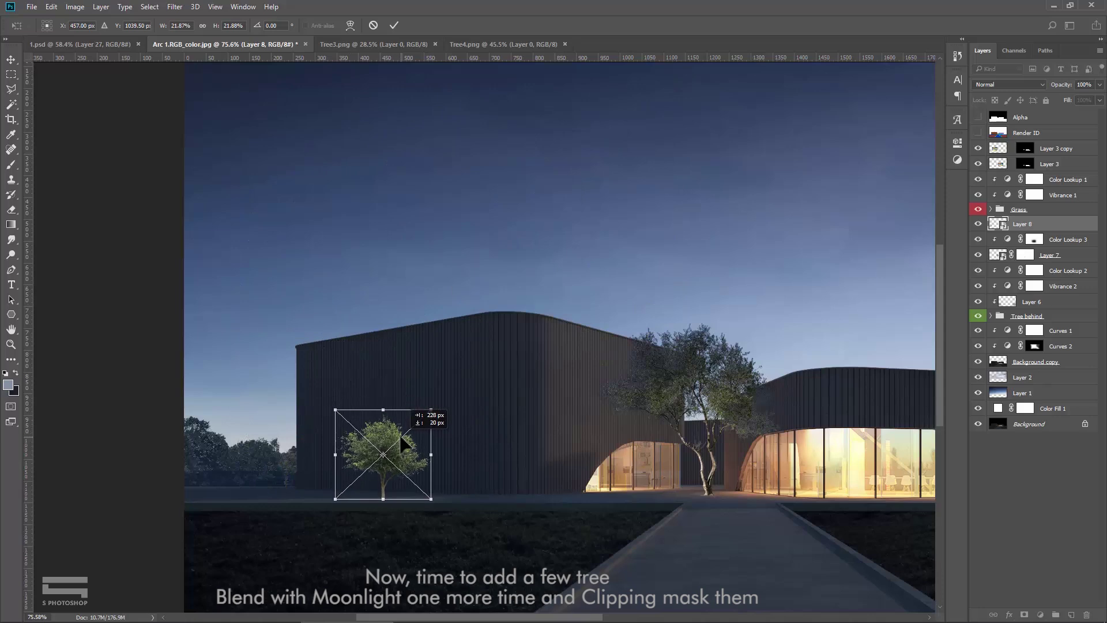
{"action": "key", "text": "Return"}
Step: Clip Color Lookup 4 to the small tree at 90% opacity
{"action": "right_click", "coordinate": [1068, 231]}
{"action": "key", "text": "Escape"}
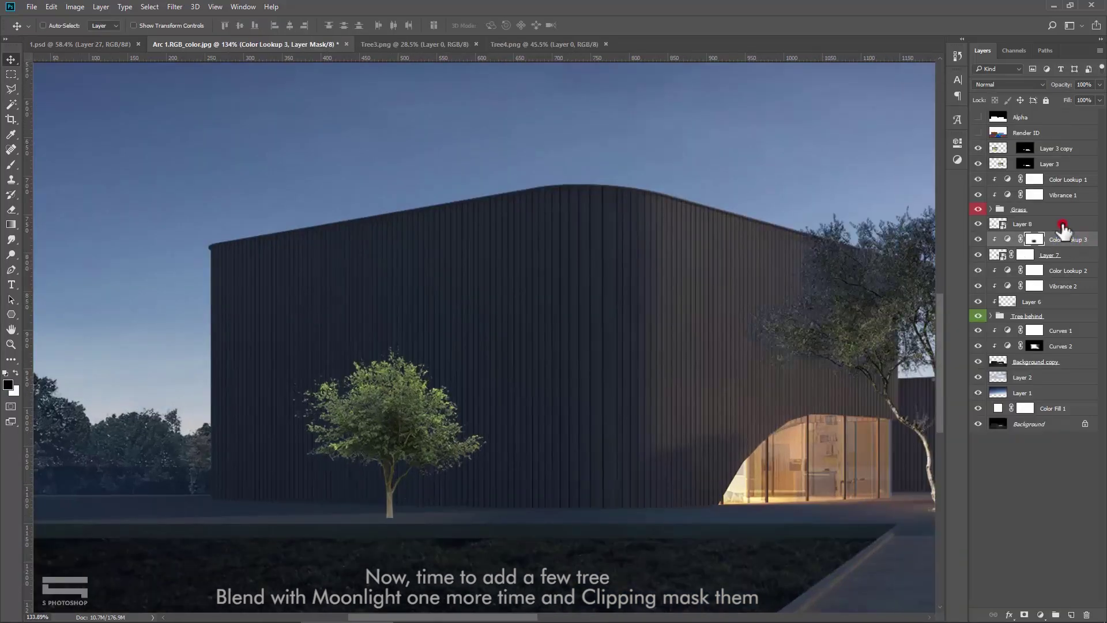
{"action": "left_click", "coordinate": [881, 176]}
{"action": "left_click", "coordinate": [876, 398]}
{"action": "right_click", "coordinate": [1067, 225]}
{"action": "left_click", "coordinate": [957, 297]}
{"action": "double_click", "coordinate": [1083, 85]}
{"action": "type", "text": "90"}
{"action": "key", "text": "ctrl+0"}
Step: Close Tree3, make the Tree4 layer a smart object, and move the tall tree right of the building
{"action": "left_click", "coordinate": [403, 44]}
{"action": "left_click", "coordinate": [459, 44]}
{"action": "right_click", "coordinate": [1072, 179]}
{"action": "left_click", "coordinate": [962, 181]}
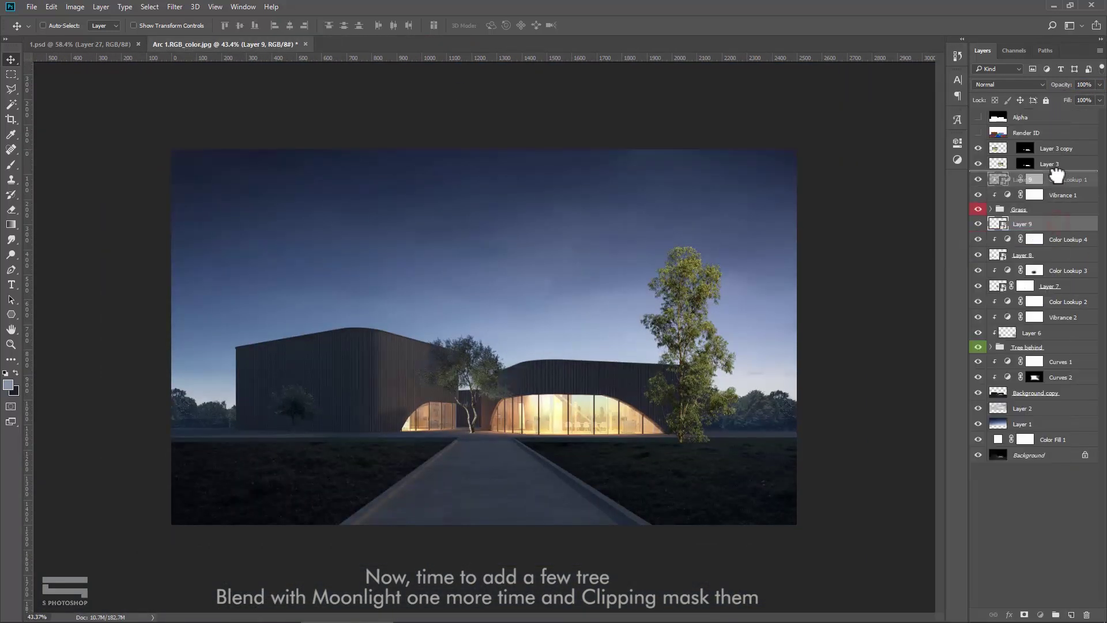
{"action": "left_click_drag", "start_coordinate": [698, 322], "coordinate": [762, 321]}
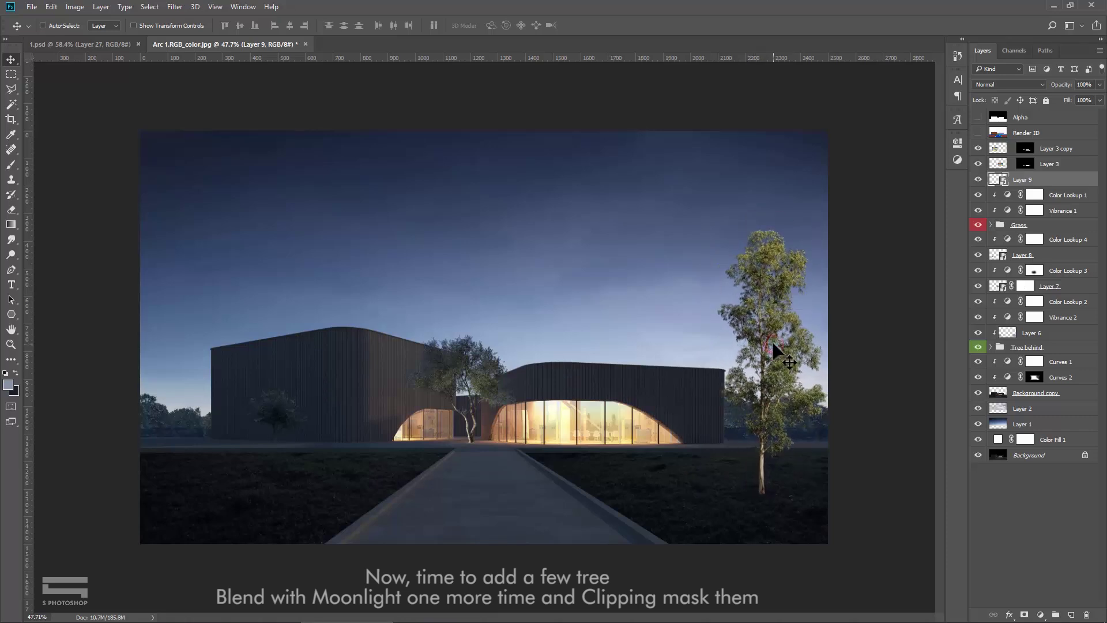
Step: Duplicate Color Lookup 4 and clip the copy to the tall tree
{"action": "left_click", "coordinate": [1066, 243]}
{"action": "right_click", "coordinate": [1067, 241]}
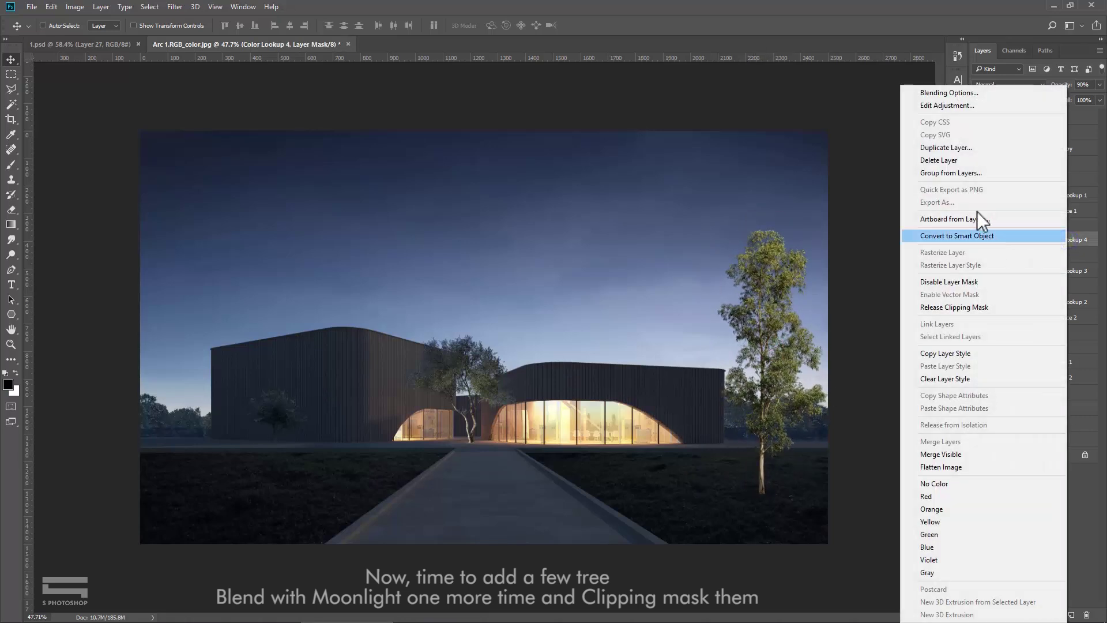
{"action": "left_click", "coordinate": [946, 147]}
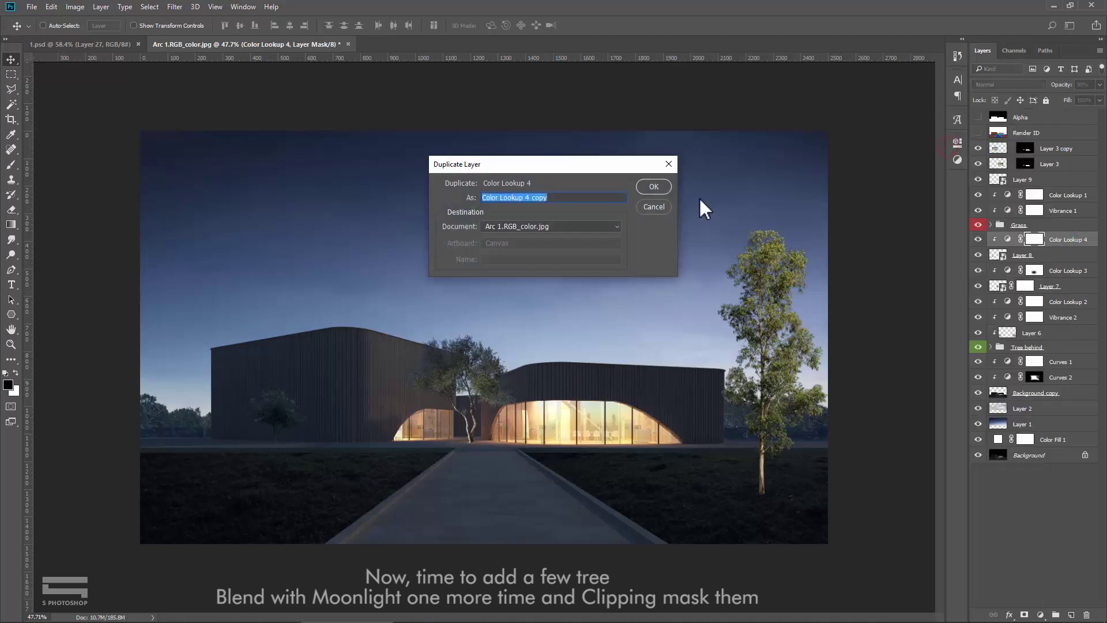
{"action": "left_click", "coordinate": [663, 187]}
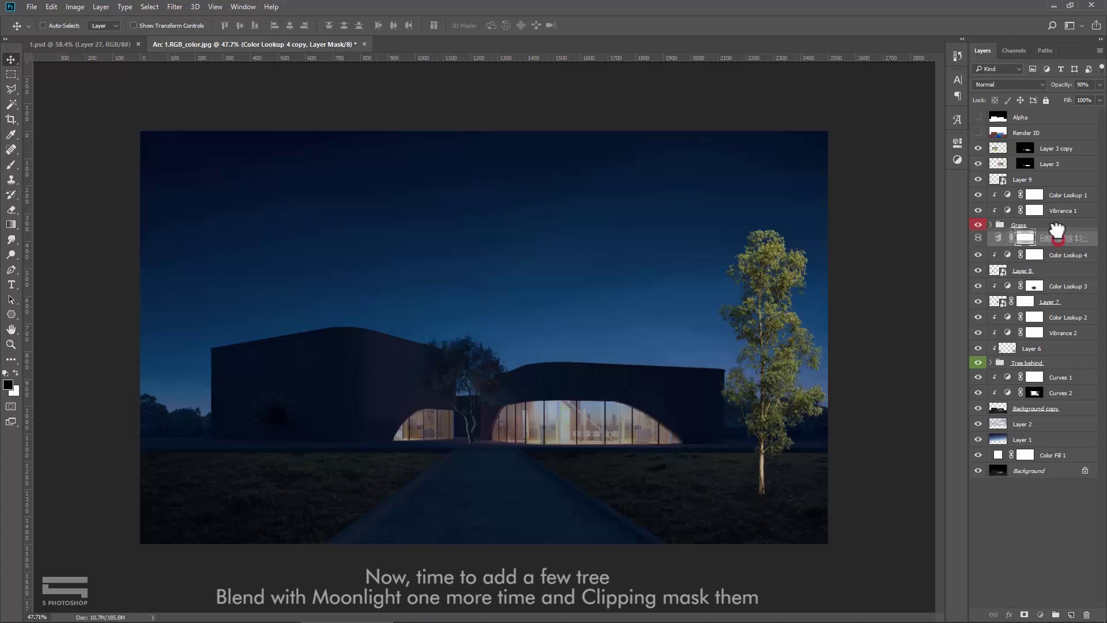
{"action": "left_click_drag", "start_coordinate": [1062, 241], "coordinate": [1055, 173]}
{"action": "left_click", "coordinate": [979, 196]}
{"action": "left_click", "coordinate": [978, 197]}
{"action": "right_click", "coordinate": [1072, 181]}
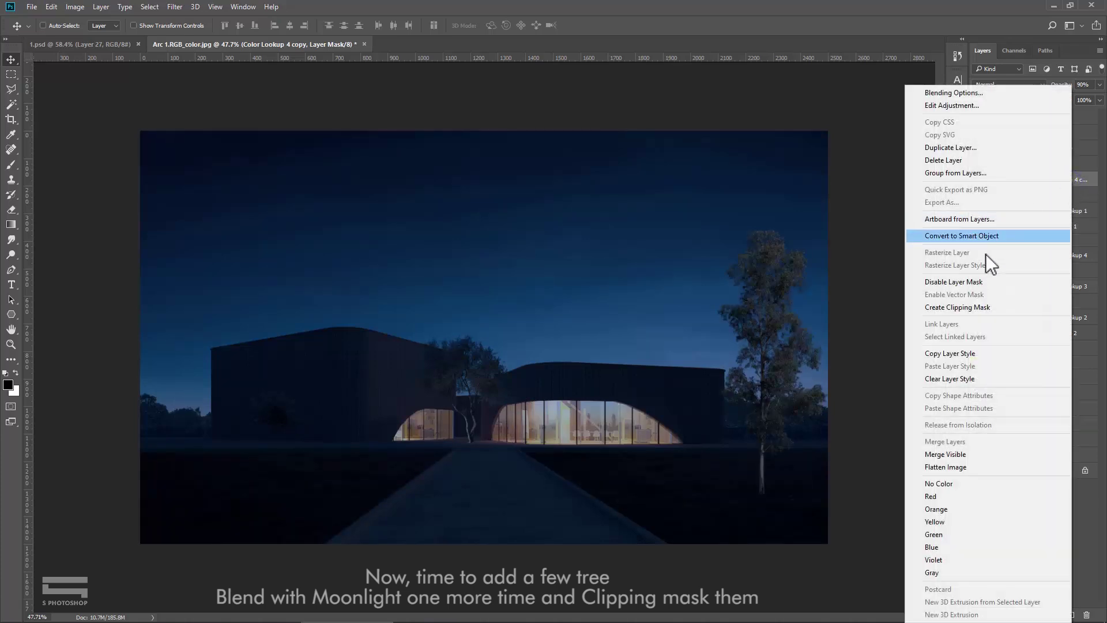
{"action": "left_click", "coordinate": [980, 307]}
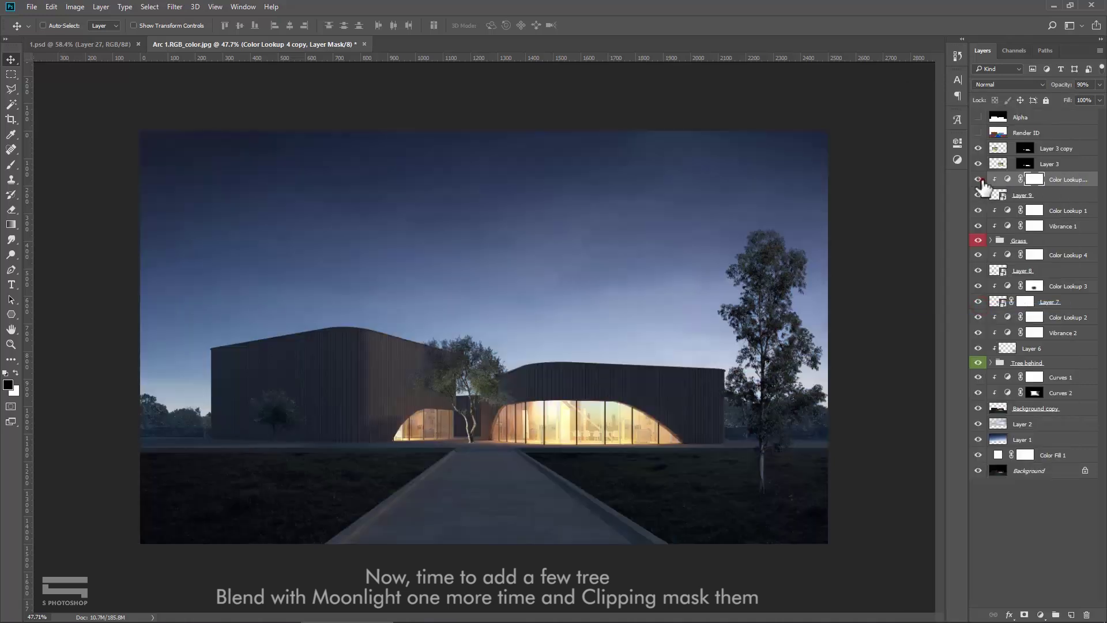
{"action": "scroll", "coordinate": [902, 265], "scroll_direction": "up", "scroll_amount": 1}
{"action": "type", "text": "80"}
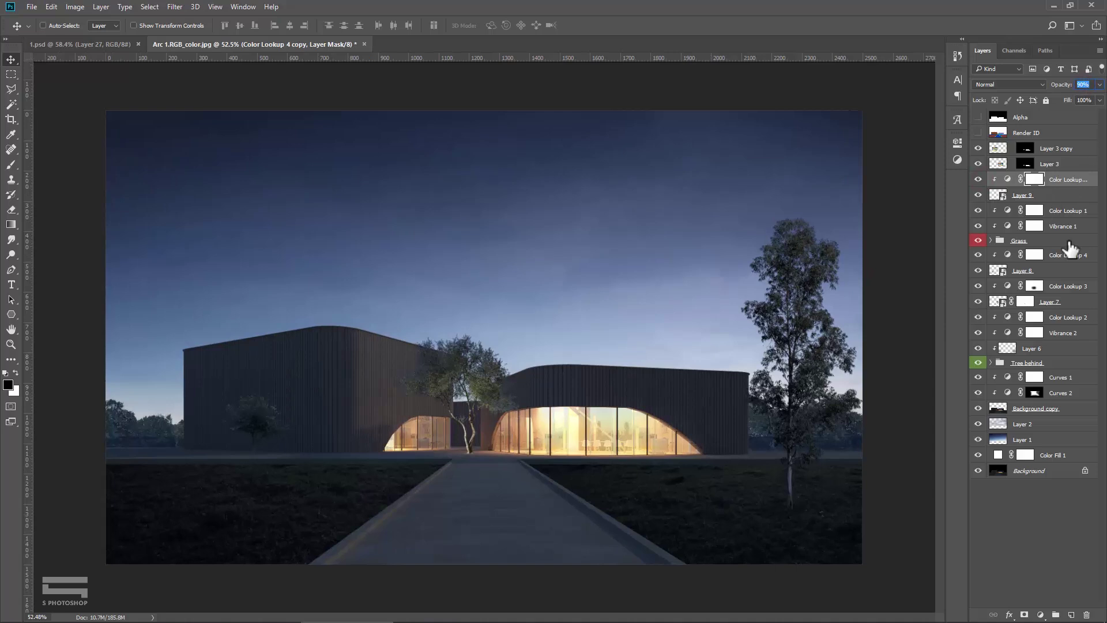
{"action": "left_click", "coordinate": [1077, 176]}
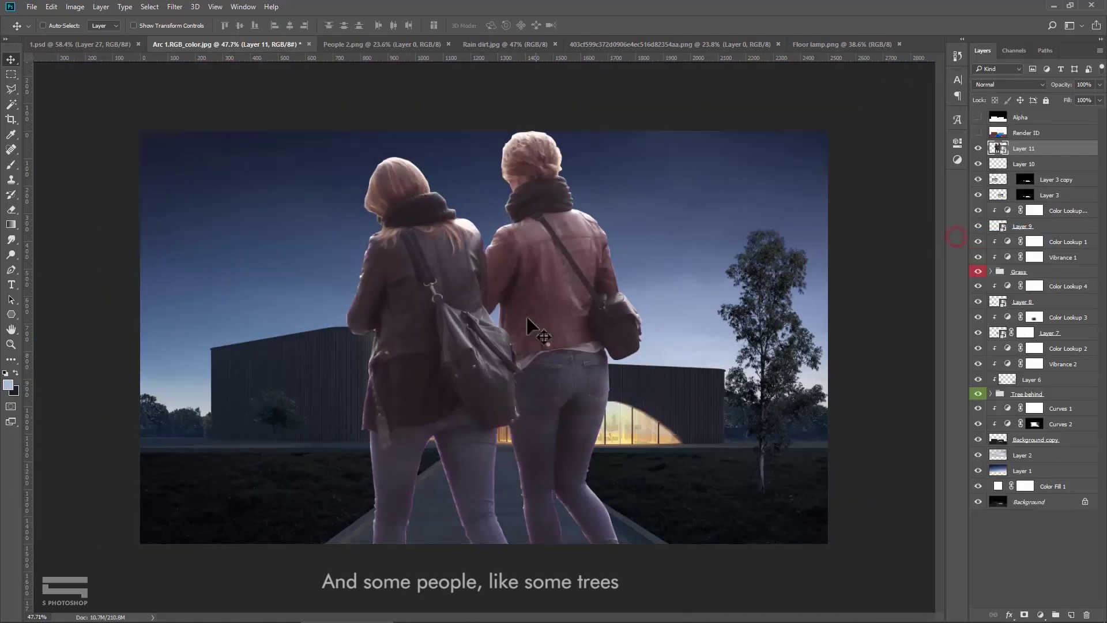
Step: Flip the couple horizontally and place them on the path by the windows
{"action": "right_click", "coordinate": [564, 296]}
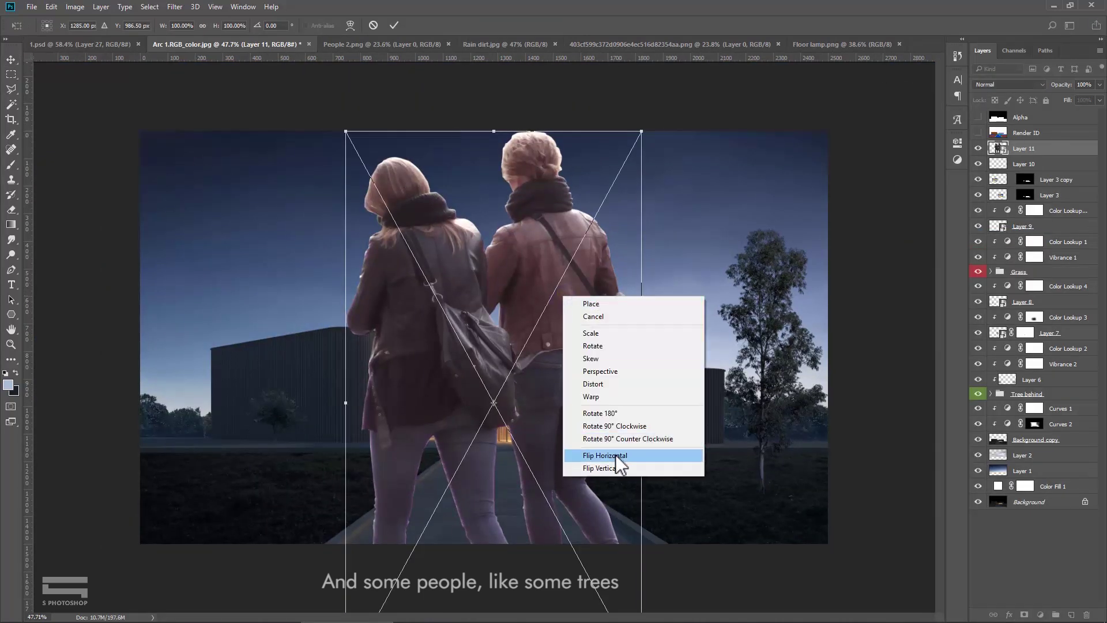
{"action": "left_click", "coordinate": [614, 456]}
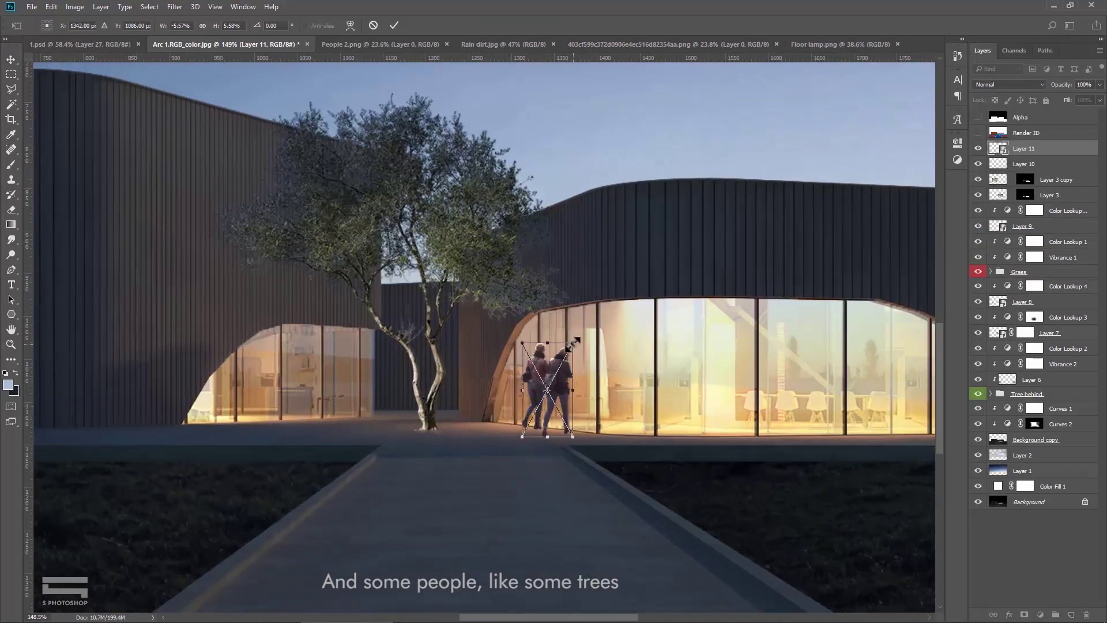
{"action": "key", "text": "Return"}
{"action": "left_click_drag", "start_coordinate": [580, 406], "coordinate": [568, 410]}
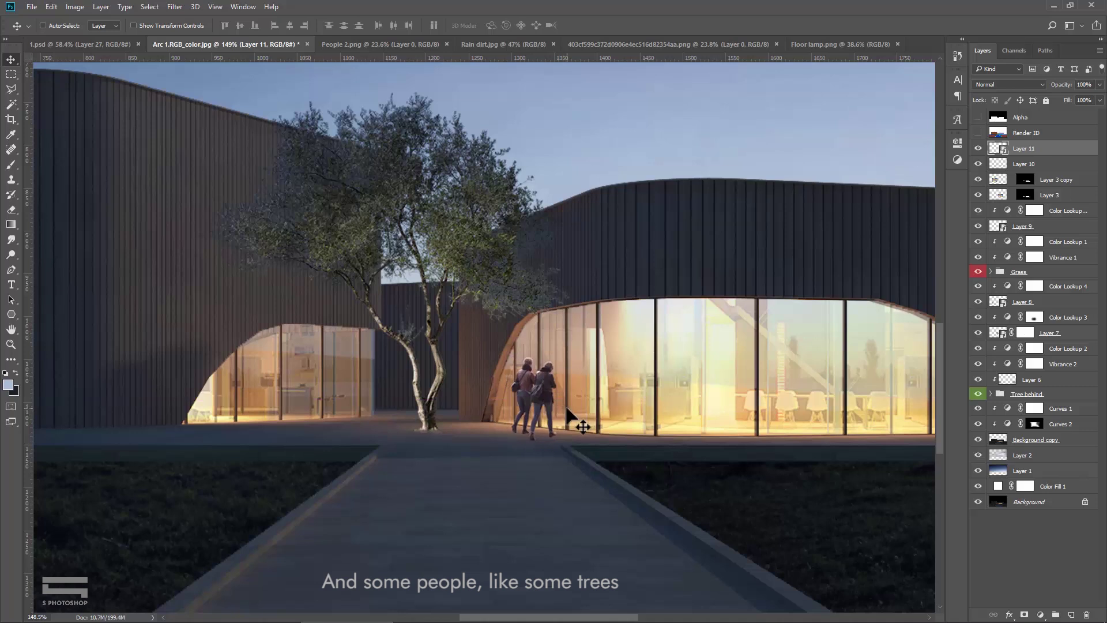
Step: Add a Moonlight.3DL Color Lookup clipped to the couple
{"action": "left_click", "coordinate": [1041, 615]}
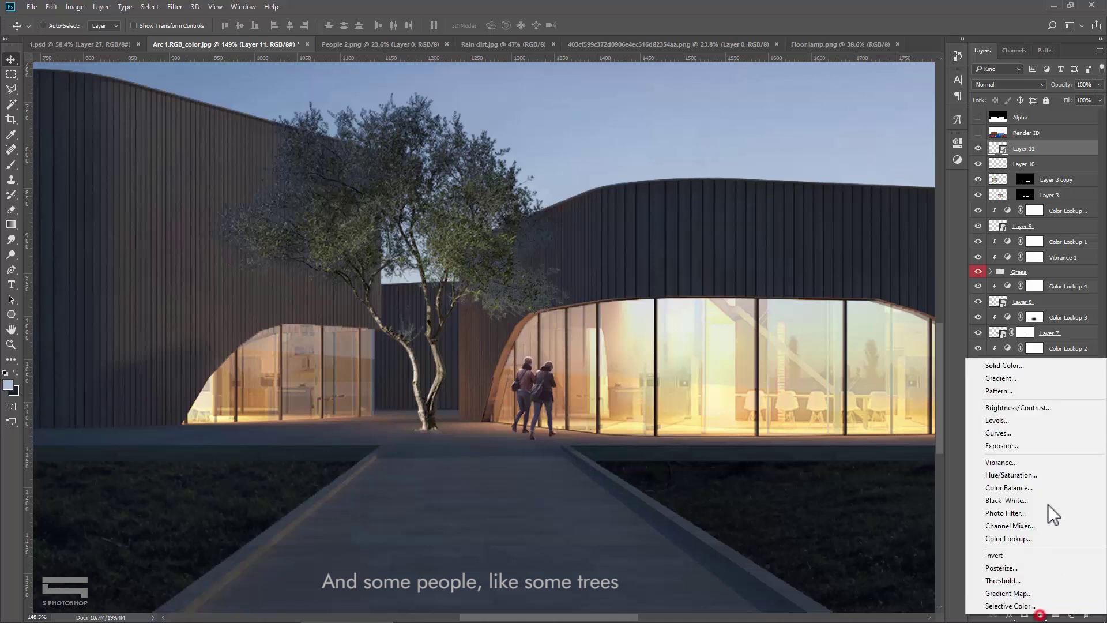
{"action": "left_click", "coordinate": [1014, 541]}
{"action": "left_click", "coordinate": [860, 178]}
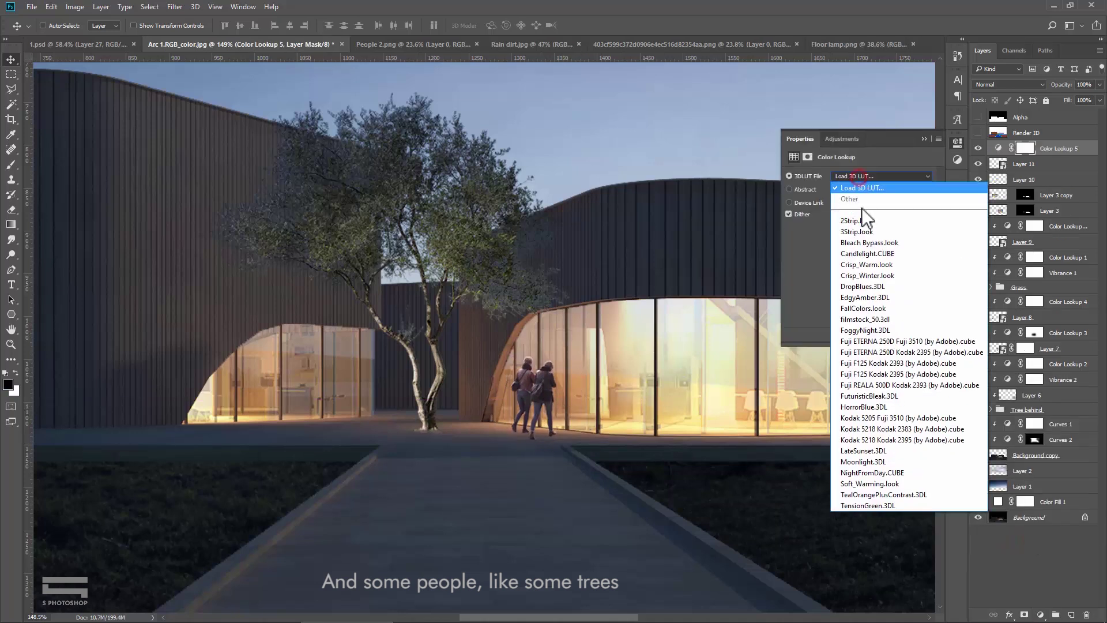
{"action": "left_click", "coordinate": [875, 462]}
{"action": "left_click", "coordinate": [958, 143]}
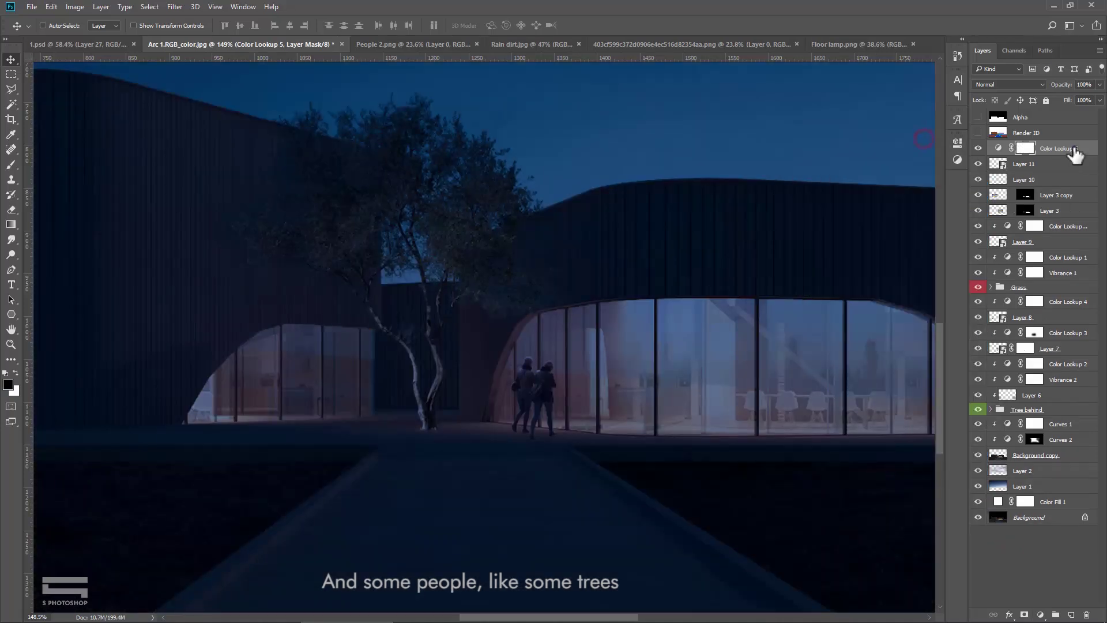
{"action": "right_click", "coordinate": [1073, 149]}
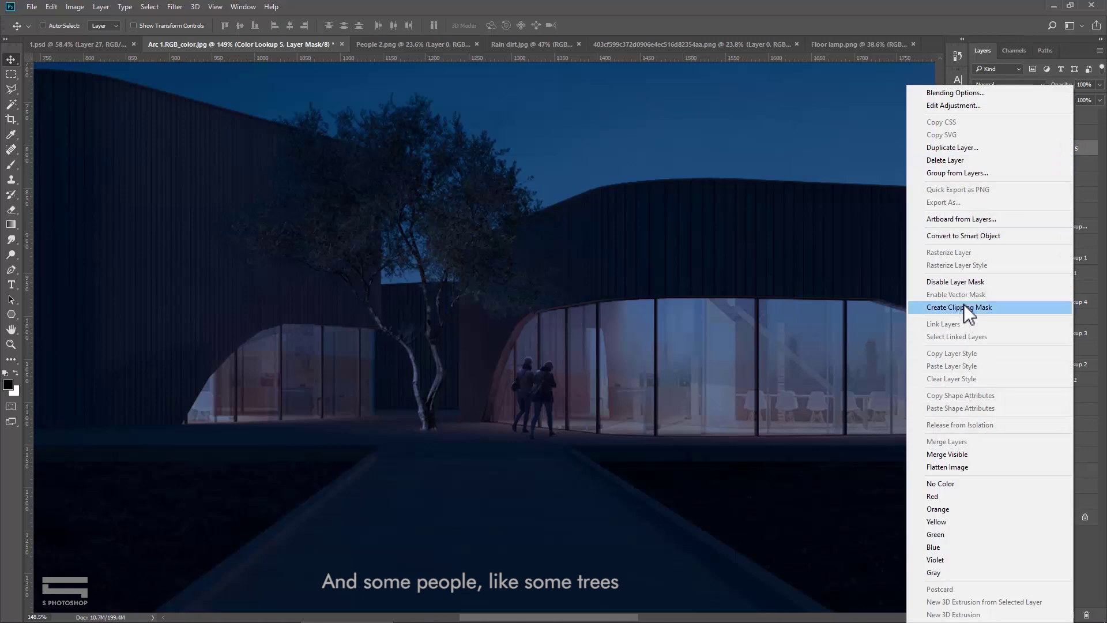
{"action": "left_click", "coordinate": [964, 304]}
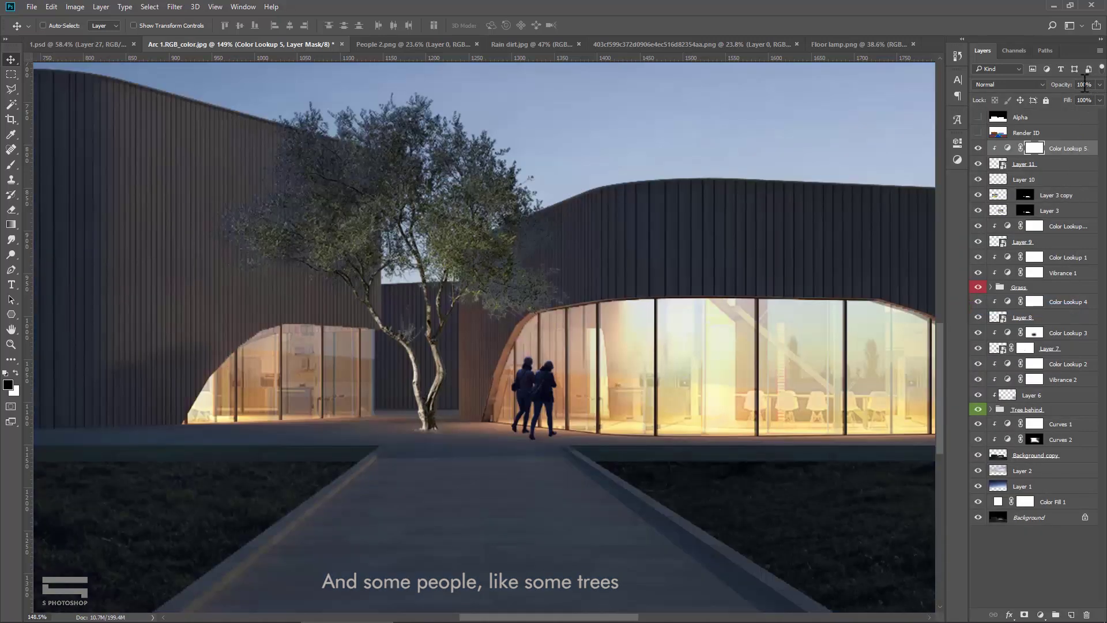
{"action": "type", "text": "60"}
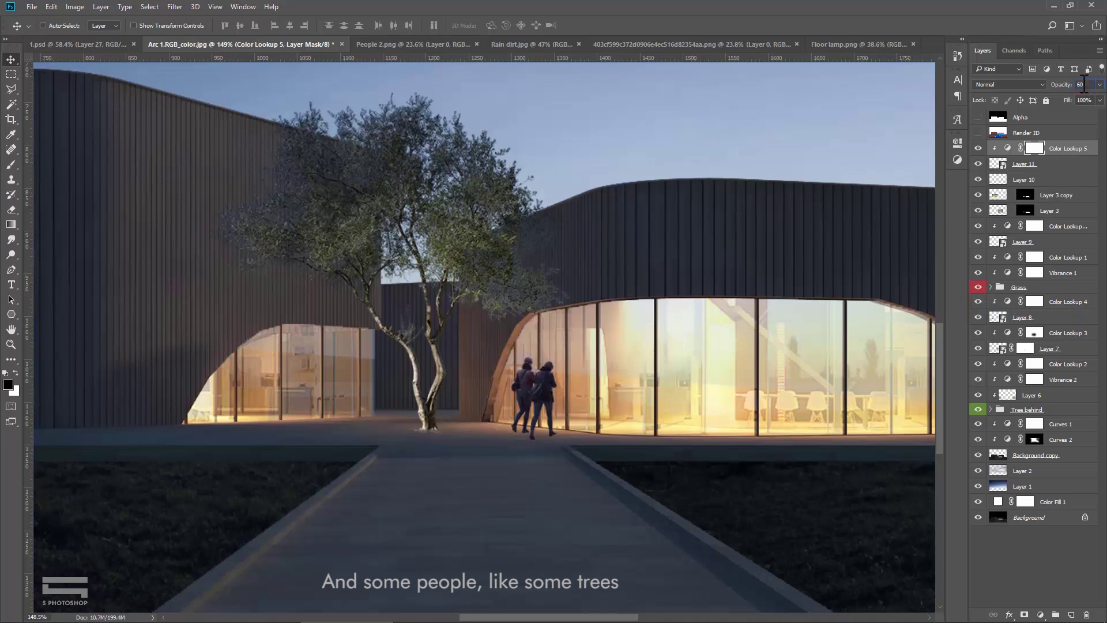
{"action": "type", "text": "30"}
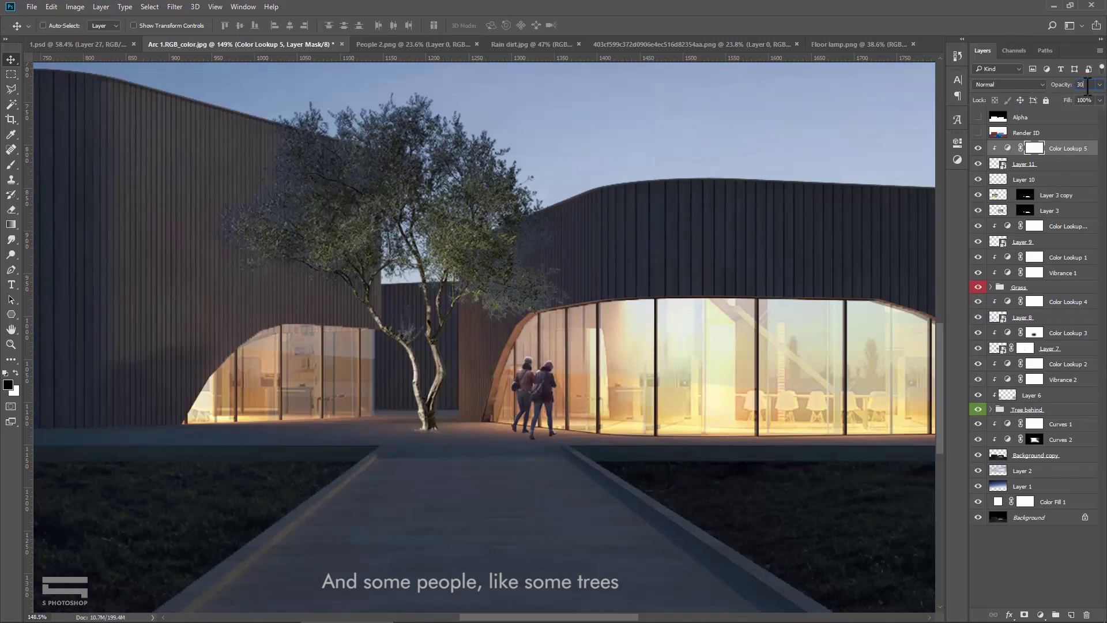
Step: Set Layer 11 with the couple to 80% opacity
{"action": "left_click", "coordinate": [1058, 166]}
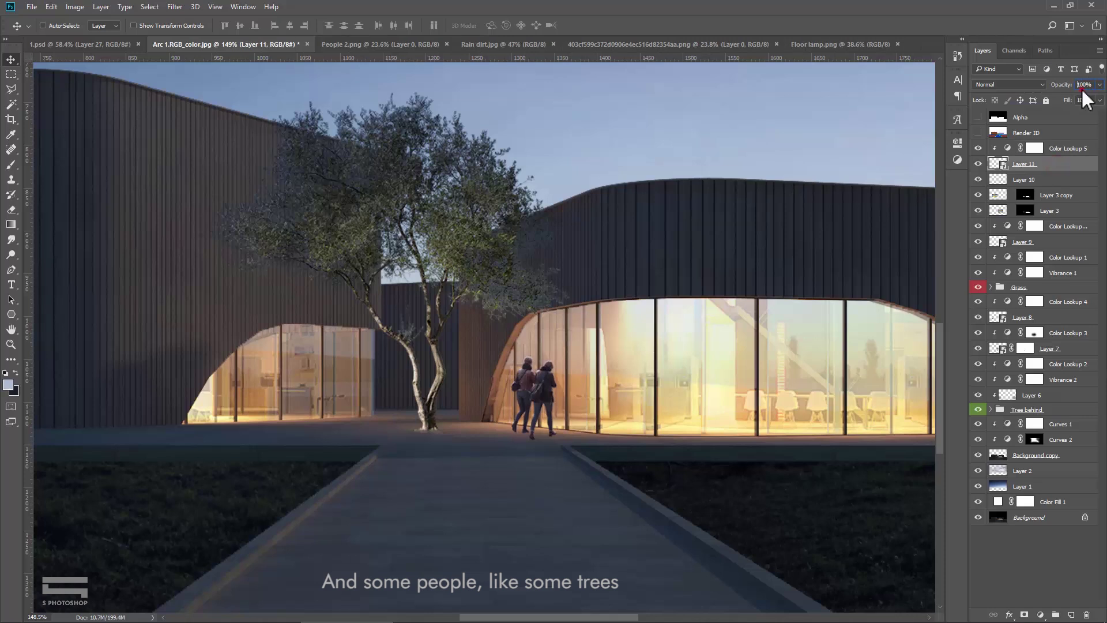
{"action": "type", "text": "80"}
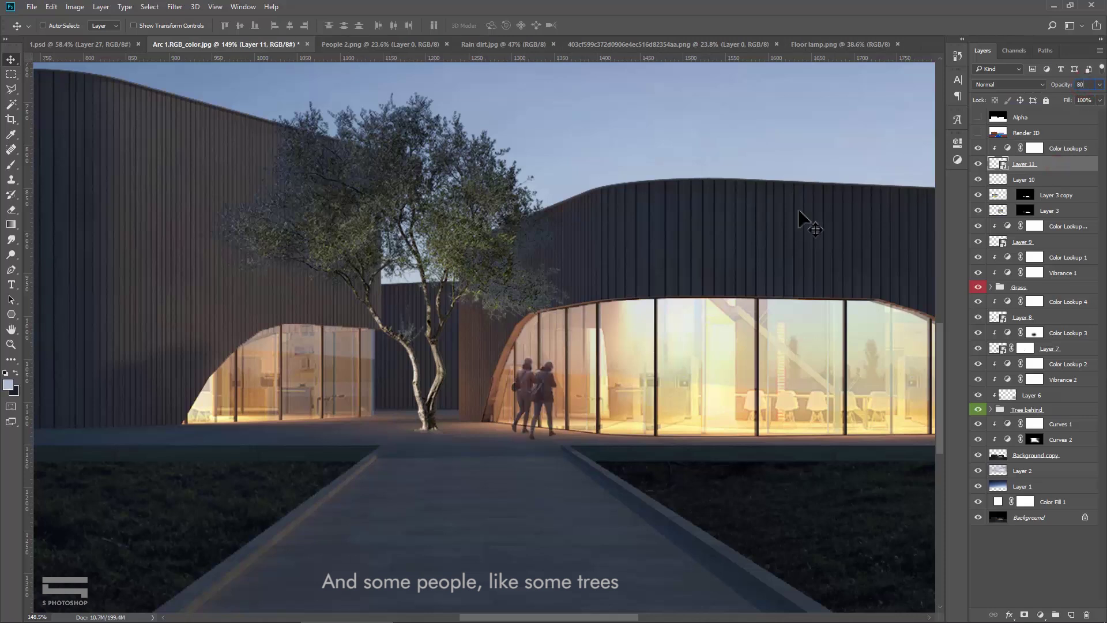
{"action": "scroll", "coordinate": [784, 222], "scroll_direction": "down", "scroll_amount": 5}
{"action": "scroll", "coordinate": [784, 222], "scroll_direction": "up", "scroll_amount": 3}
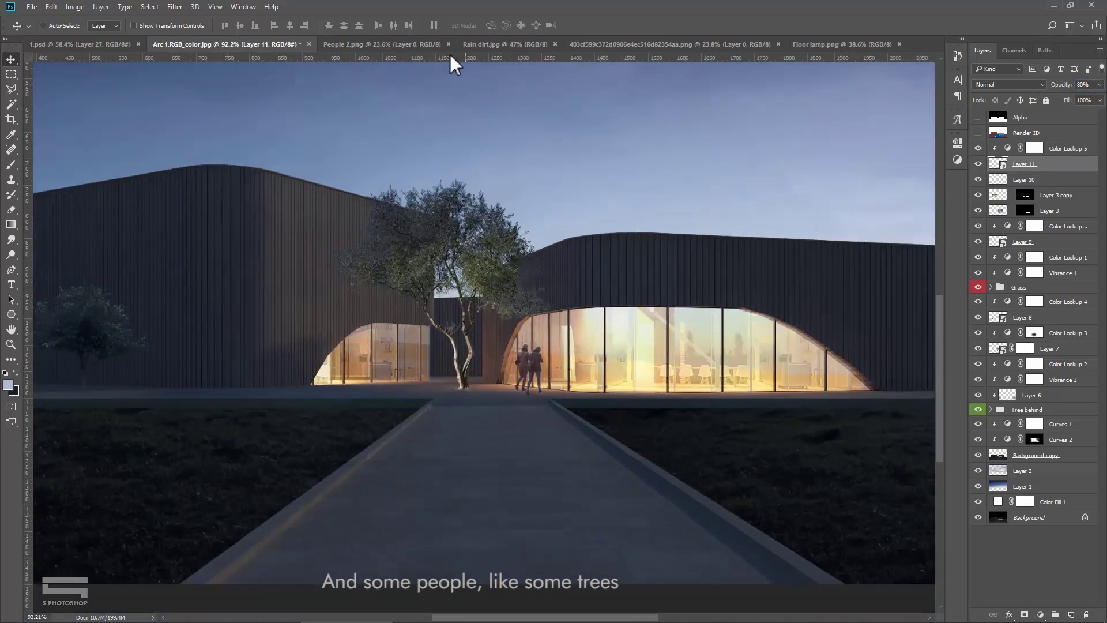
Step: Bring the woman and two children from People 2 into the render, scaled onto the path
{"action": "left_click", "coordinate": [417, 44]}
{"action": "left_click_drag", "start_coordinate": [457, 140], "coordinate": [227, 44]}
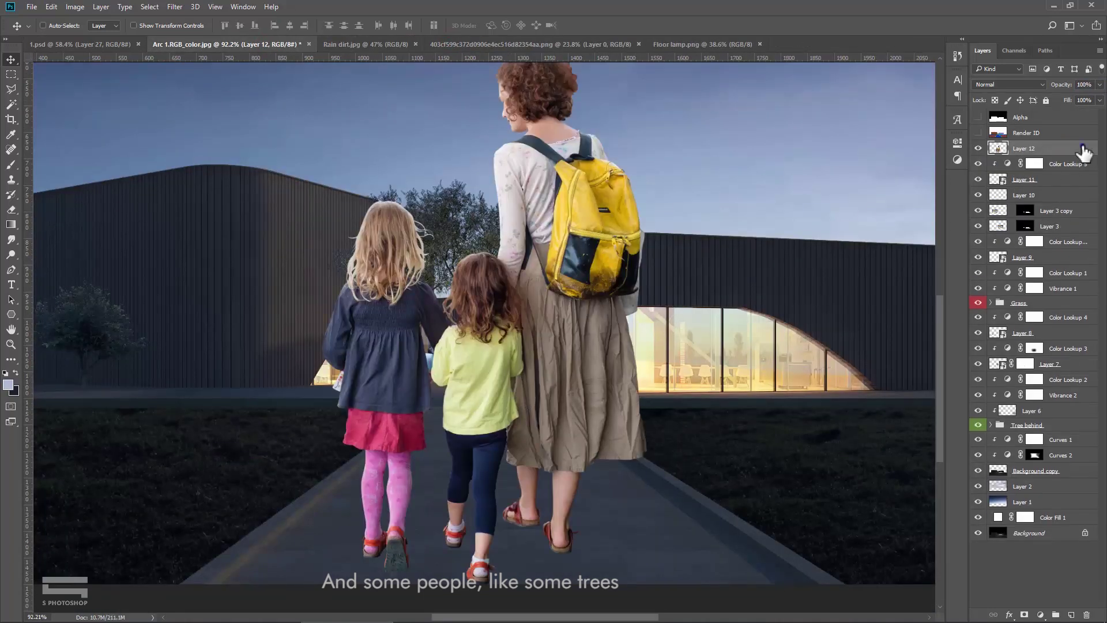
{"action": "scroll", "coordinate": [454, 397], "scroll_direction": "up", "scroll_amount": 3}
{"action": "scroll", "coordinate": [490, 369], "scroll_direction": "down", "scroll_amount": 2}
{"action": "left_click_drag", "start_coordinate": [489, 371], "coordinate": [489, 323]}
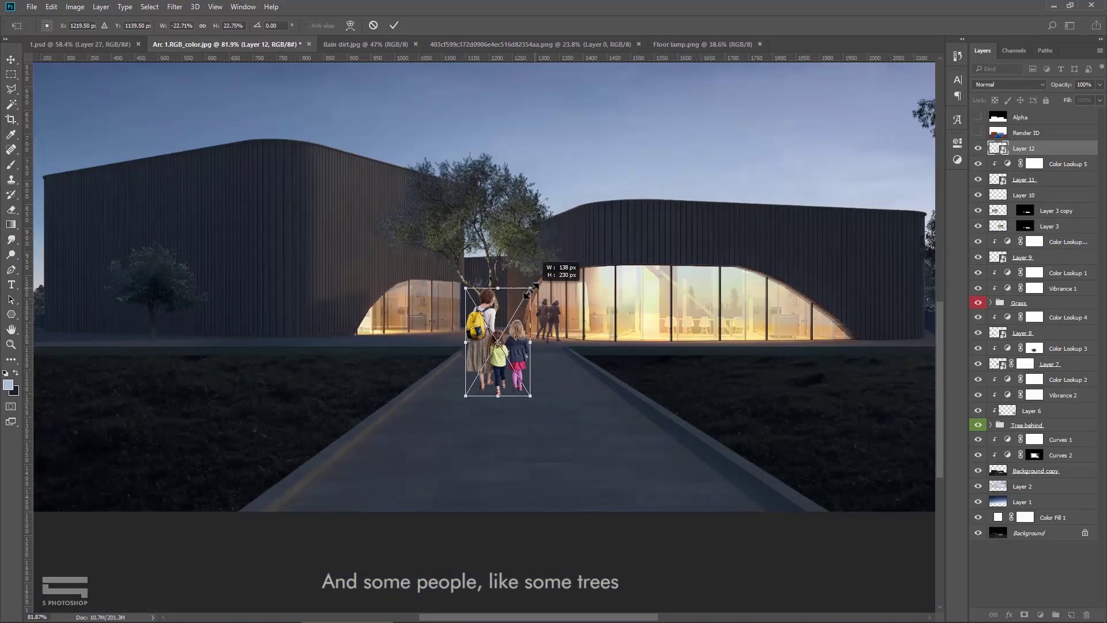
{"action": "key", "text": "Return"}
{"action": "scroll", "coordinate": [490, 323], "scroll_direction": "up", "scroll_amount": 2}
Step: Add clipped Color Lookup and Vibrance adjustments to the woman and children
{"action": "left_click", "coordinate": [1041, 615]}
{"action": "left_click", "coordinate": [1013, 469]}
{"action": "key", "text": "ctrl+alt+g"}
{"action": "left_click", "coordinate": [1084, 84]}
{"action": "left_click", "coordinate": [1024, 164]}
{"action": "left_click", "coordinate": [1041, 615]}
{"action": "left_click", "coordinate": [1013, 394]}
{"action": "key", "text": "ctrl+0"}
Step: Place the couple beside the left building and copy the color lookup onto them
{"action": "left_click", "coordinate": [1024, 179]}
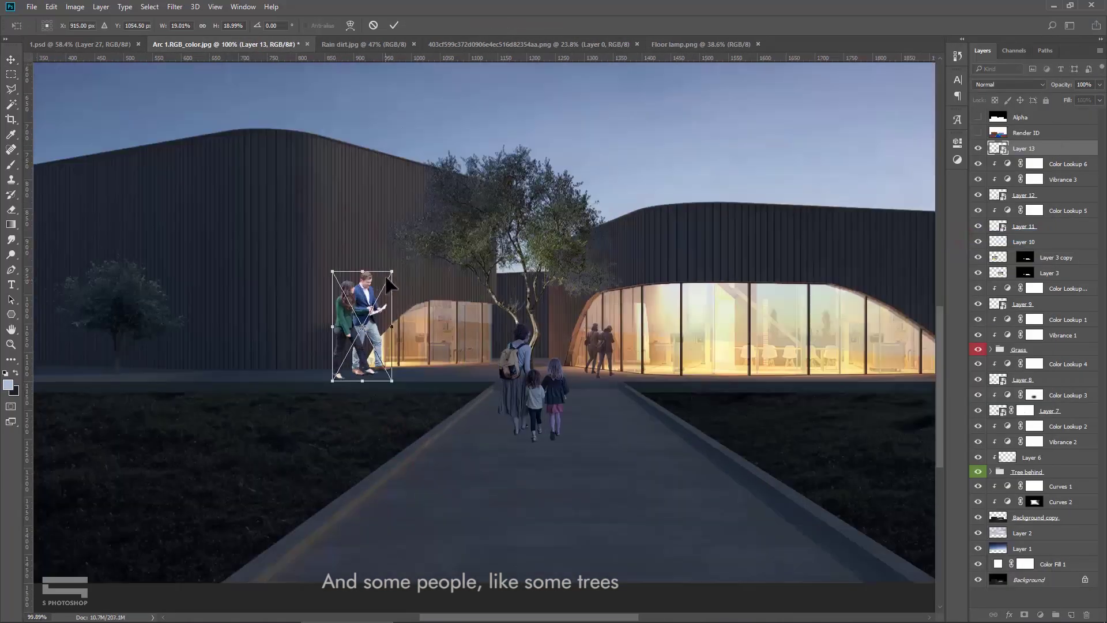
{"action": "key", "text": "Return"}
{"action": "scroll", "coordinate": [342, 322], "scroll_direction": "up", "scroll_amount": 5}
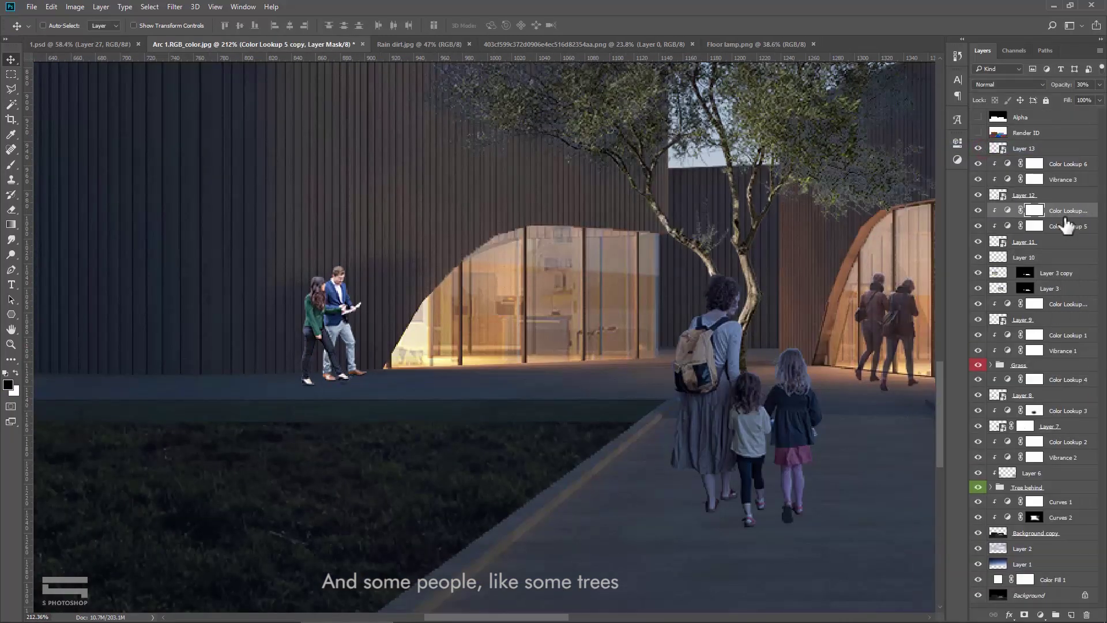
{"action": "left_click_drag", "start_coordinate": [1067, 211], "coordinate": [1064, 152]}
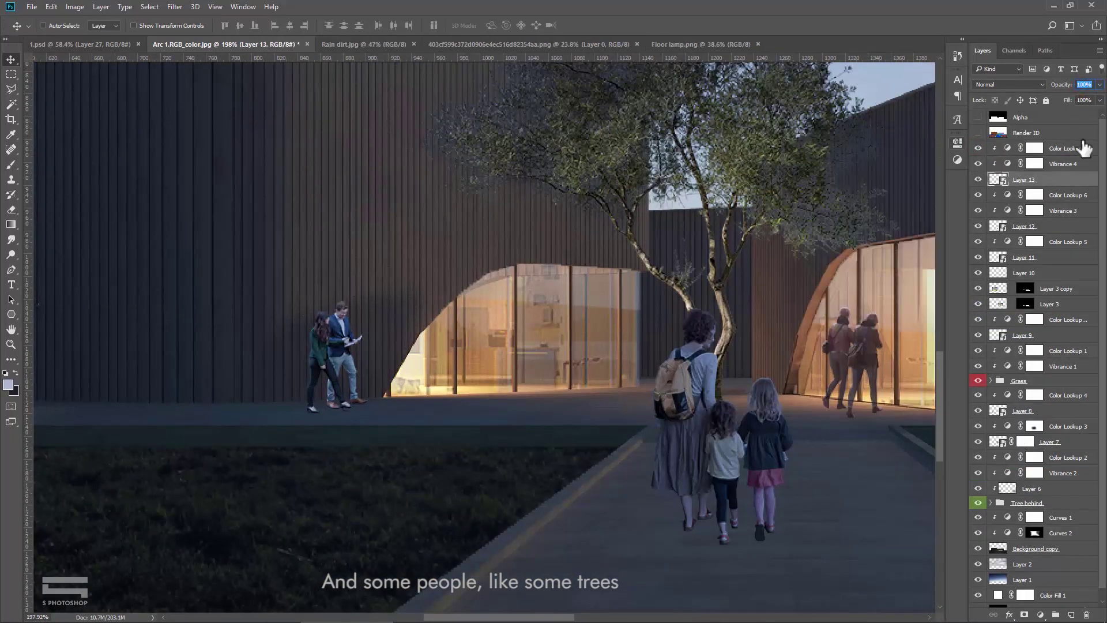
{"action": "left_click", "coordinate": [1024, 226]}
{"action": "left_click", "coordinate": [978, 226]}
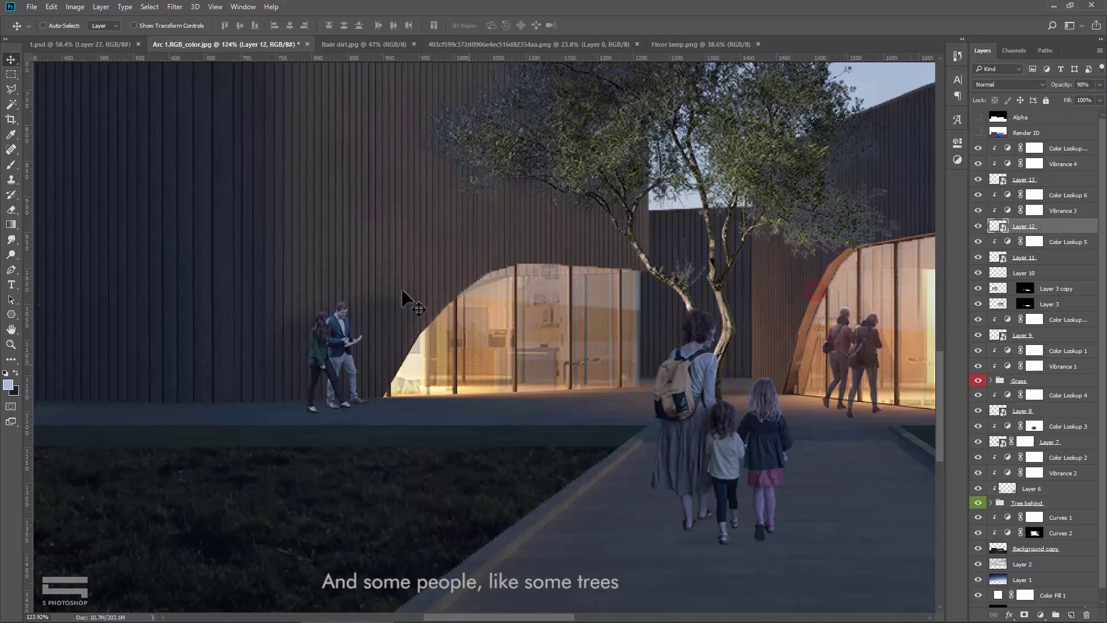
{"action": "key", "text": "ctrl+0"}
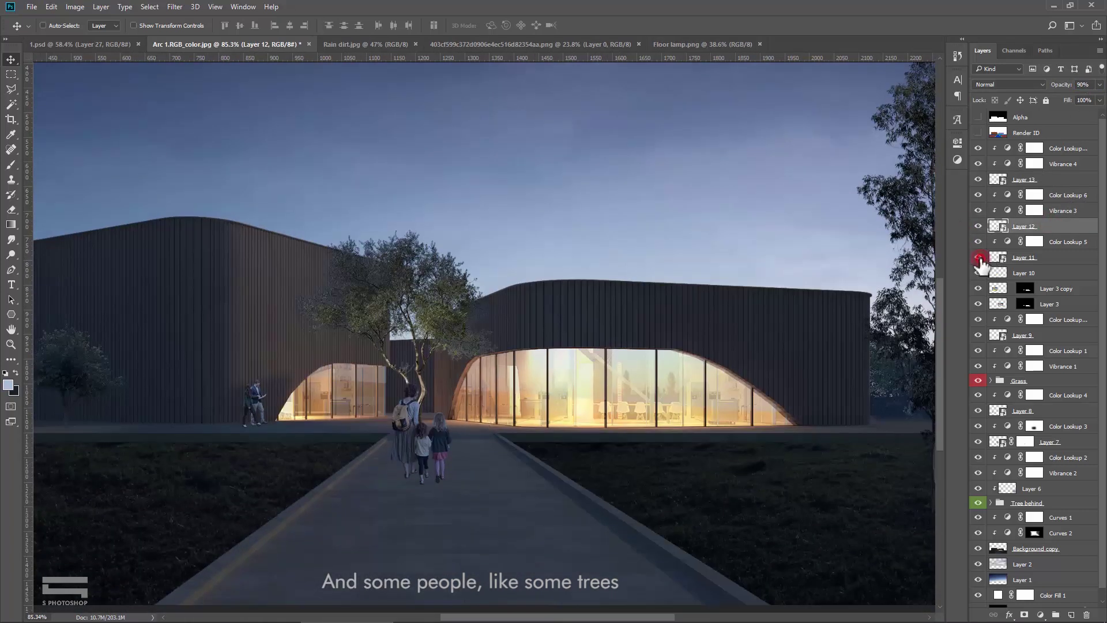
Step: Select all the people layers and adjustments and group them into Group 1
{"action": "left_click", "coordinate": [1030, 258]}
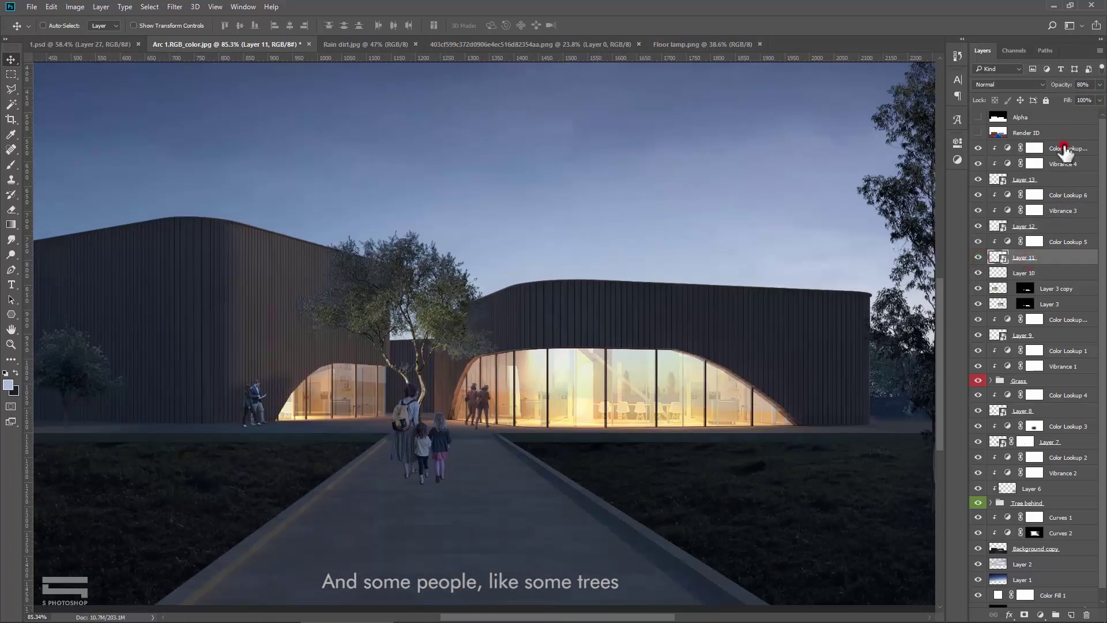
{"action": "left_click", "coordinate": [1064, 148], "text": "shift"}
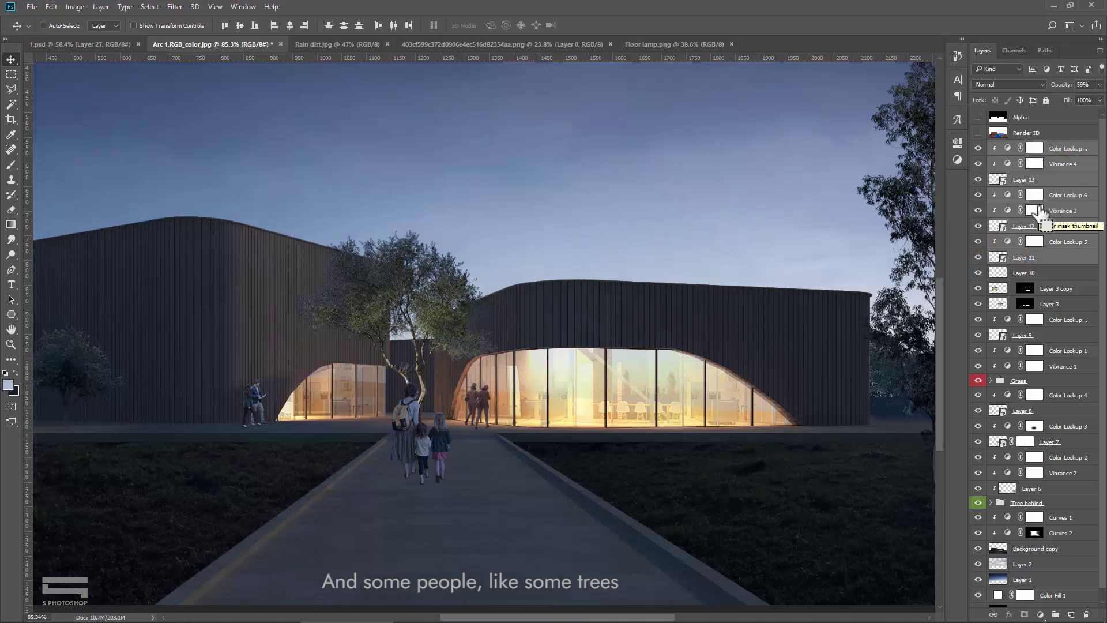
{"action": "key", "text": "ctrl+g"}
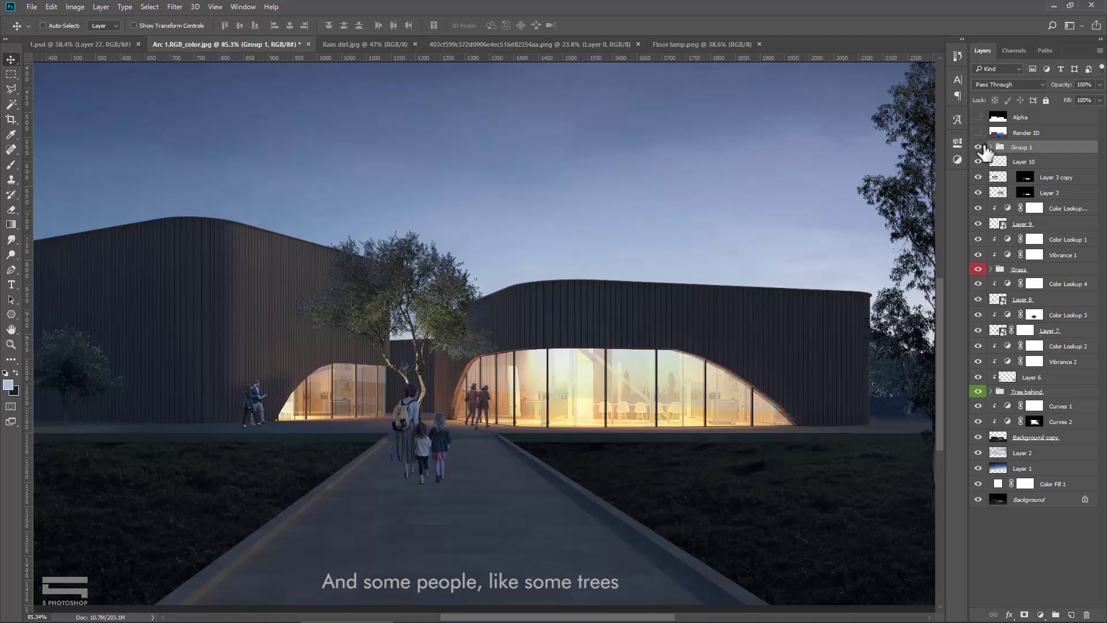
Step: Rename the group to People and give it an orange colour label
{"action": "left_click", "coordinate": [978, 147]}
{"action": "right_click", "coordinate": [1039, 148]}
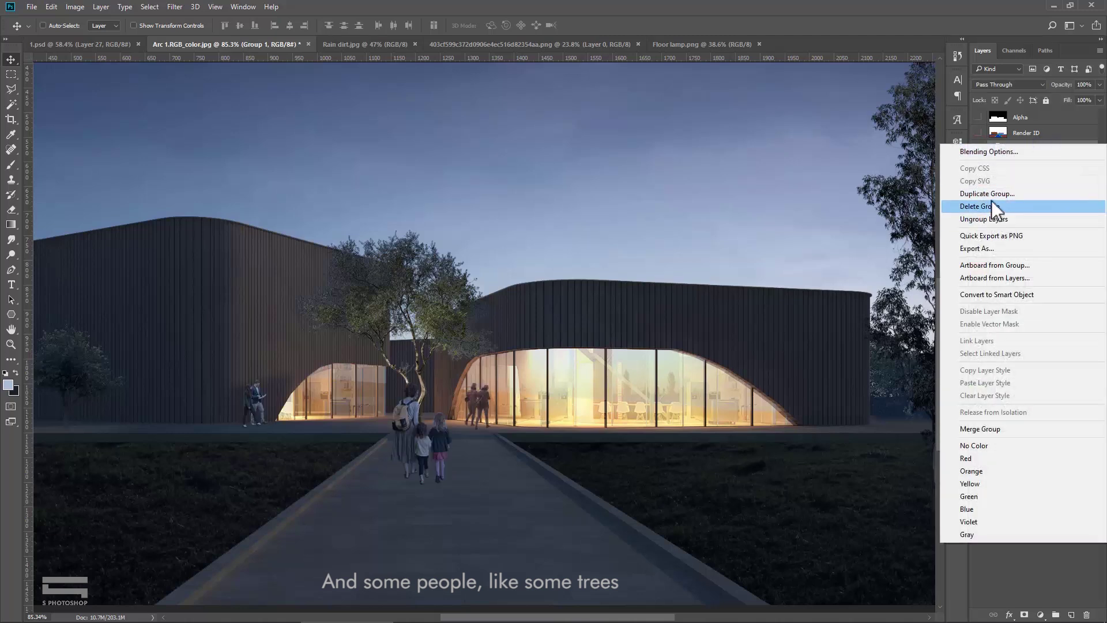
{"action": "left_click", "coordinate": [1049, 133]}
{"action": "type", "text": "People"}
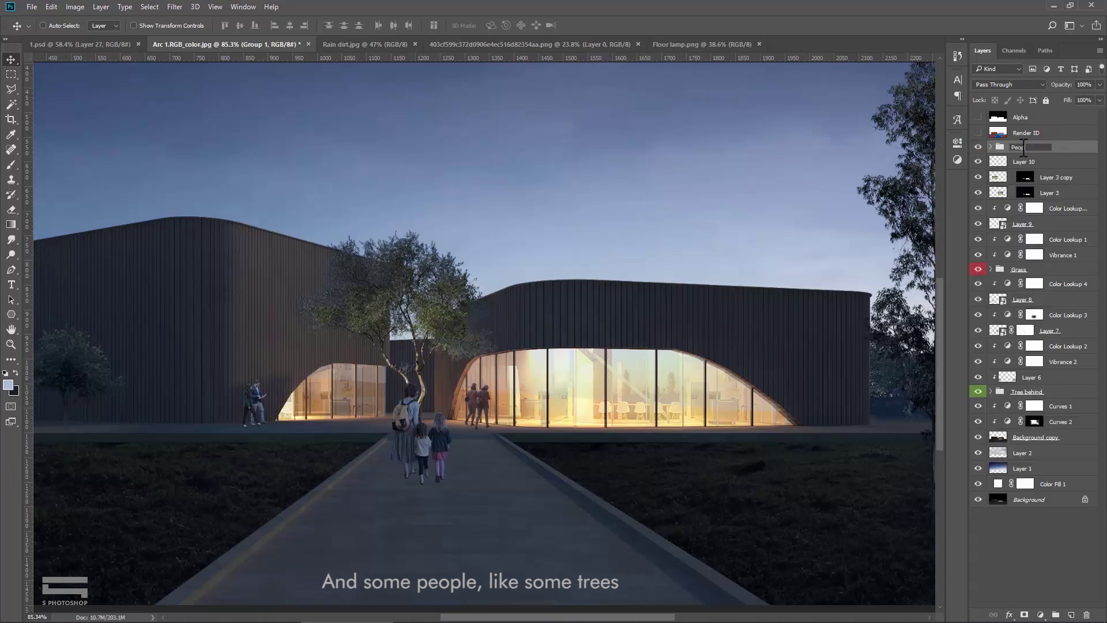
{"action": "key", "text": "Return"}
{"action": "right_click", "coordinate": [979, 148]}
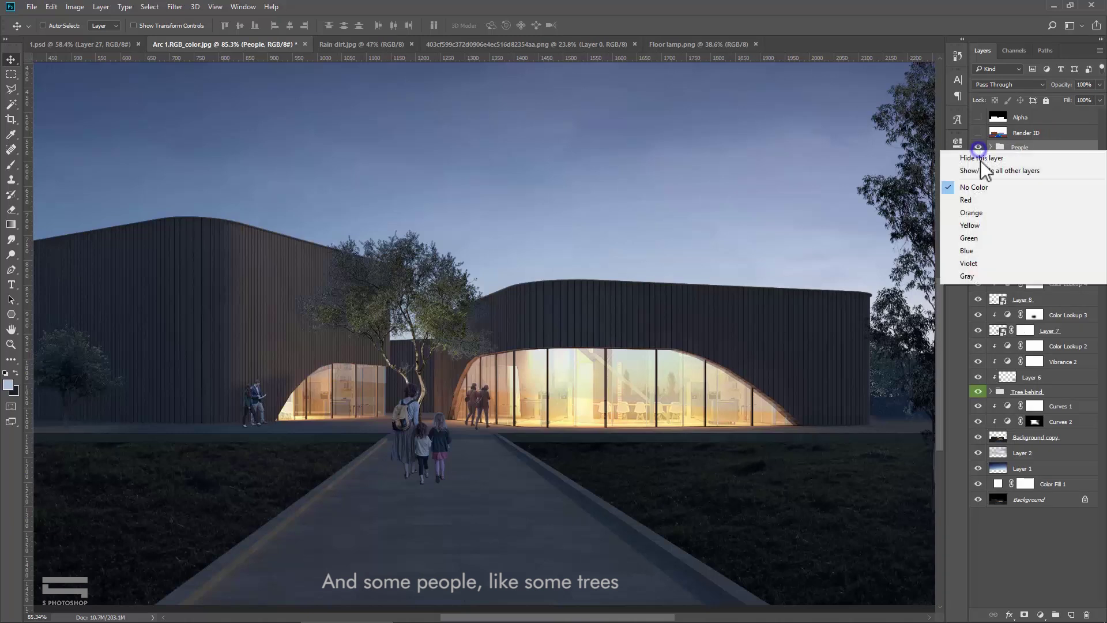
{"action": "left_click", "coordinate": [980, 209]}
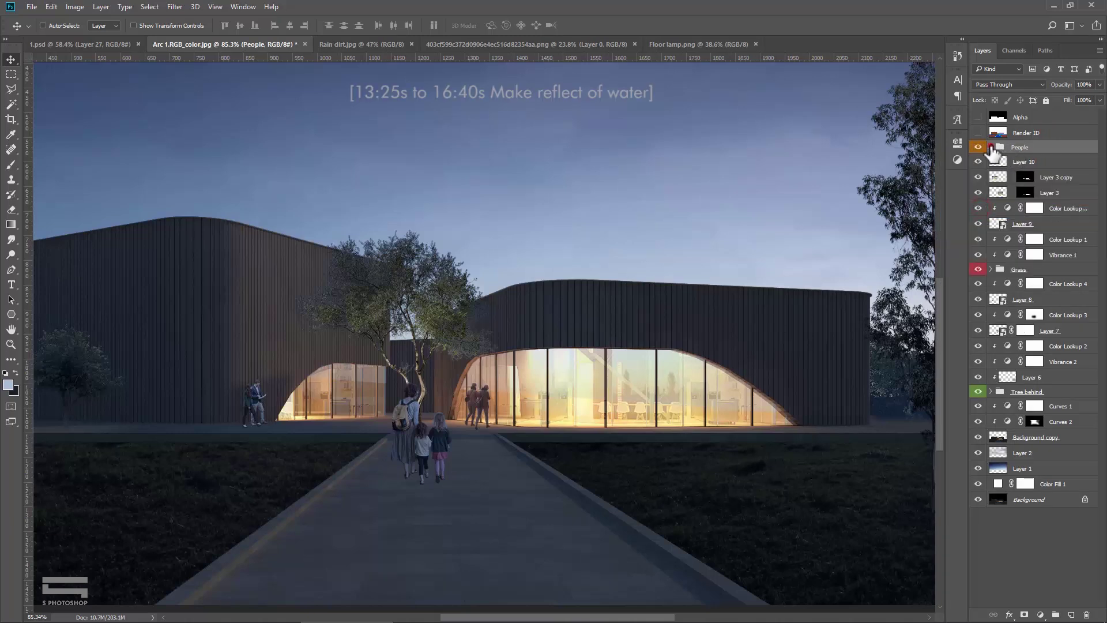
Step: Expand the People group, show Layer 13, and hide the woman with two children
{"action": "left_click", "coordinate": [991, 149]}
{"action": "left_click", "coordinate": [977, 193]}
{"action": "left_click", "coordinate": [976, 240]}
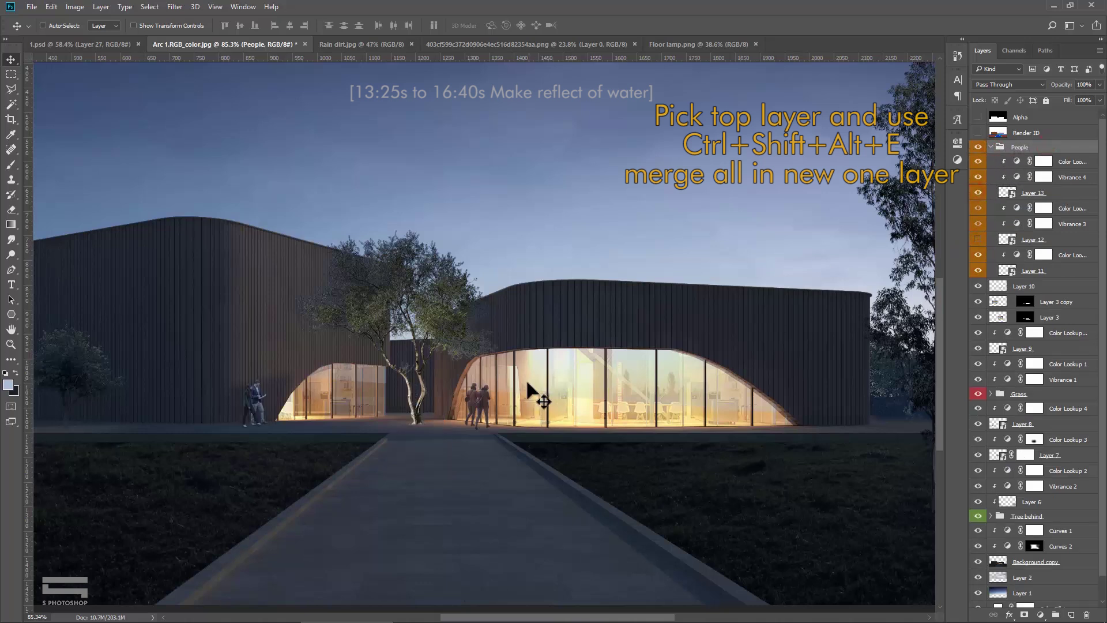
{"action": "scroll", "coordinate": [527, 381], "scroll_direction": "down", "scroll_amount": 1}
{"action": "scroll", "coordinate": [525, 383], "scroll_direction": "down", "scroll_amount": 1}
{"action": "scroll", "coordinate": [522, 389], "scroll_direction": "down", "scroll_amount": 1}
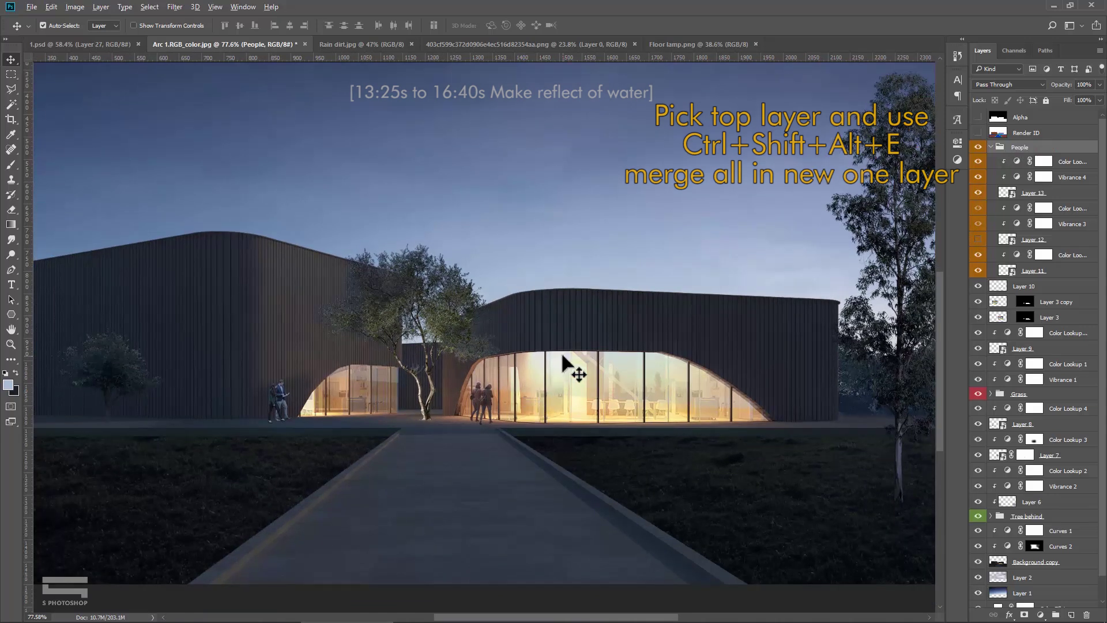
Step: Stamp all visible layers into a new merged Layer 14 at the top
{"action": "key", "text": "ctrl+shift+alt+e"}
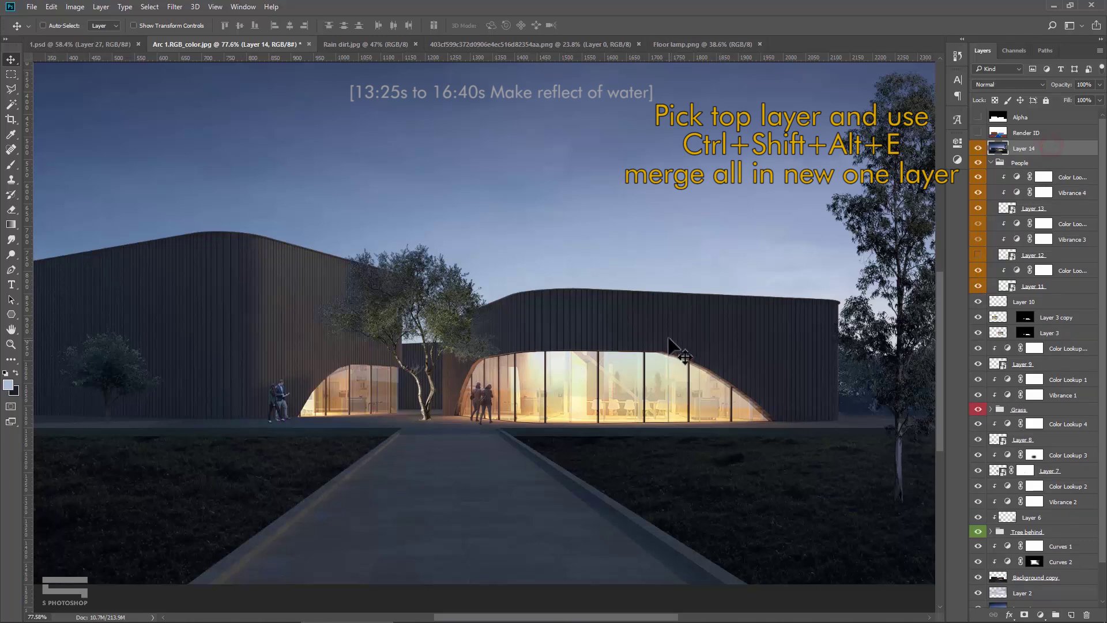
{"action": "scroll", "coordinate": [669, 341], "scroll_direction": "down", "scroll_amount": 2}
{"action": "scroll", "coordinate": [667, 346], "scroll_direction": "down", "scroll_amount": 2}
{"action": "scroll", "coordinate": [667, 334], "scroll_direction": "down", "scroll_amount": 2}
{"action": "scroll", "coordinate": [656, 334], "scroll_direction": "down", "scroll_amount": 3}
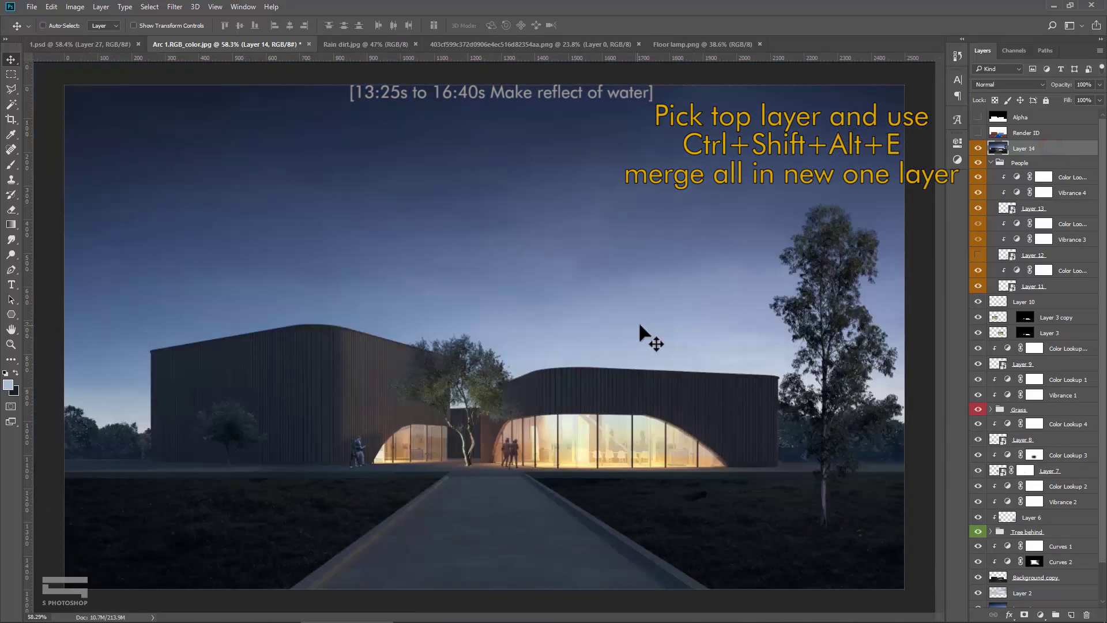
{"action": "scroll", "coordinate": [617, 338], "scroll_direction": "down", "scroll_amount": 2}
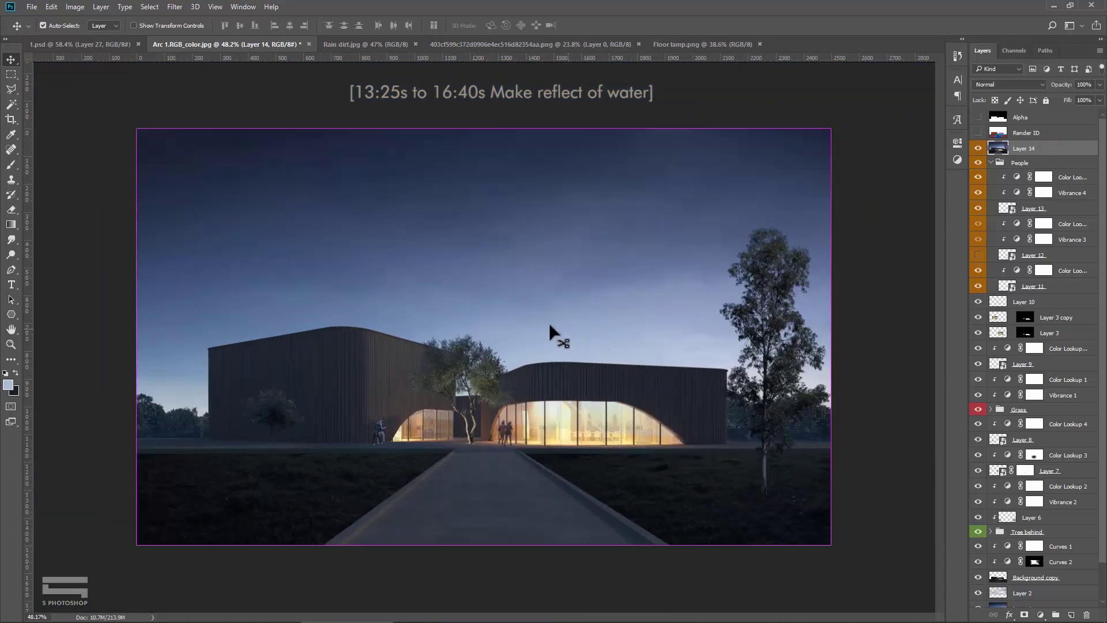
Step: Copy the whole merged image, deselect, and hide Layer 14
{"action": "left_click", "coordinate": [74, 5]}
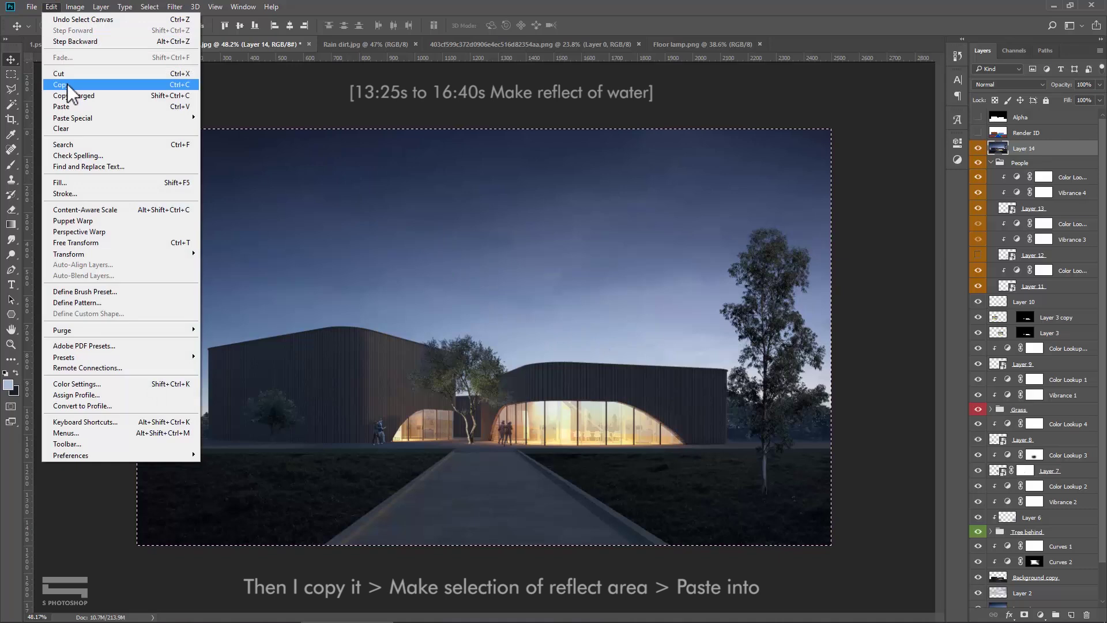
{"action": "left_click", "coordinate": [67, 84]}
{"action": "key", "text": "ctrl+d"}
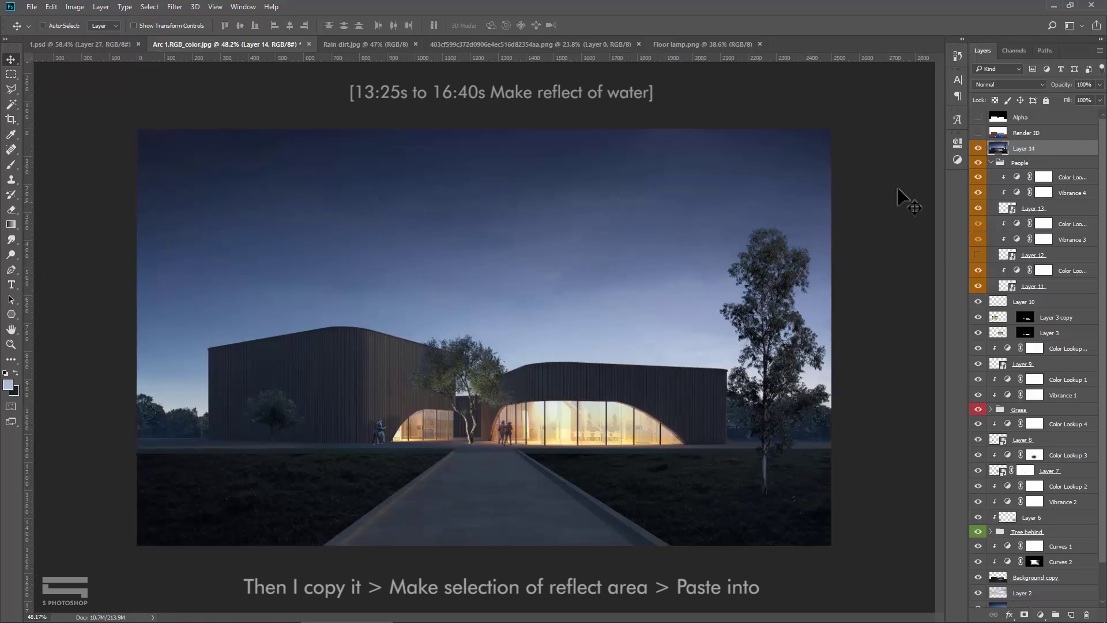
{"action": "left_click", "coordinate": [977, 149]}
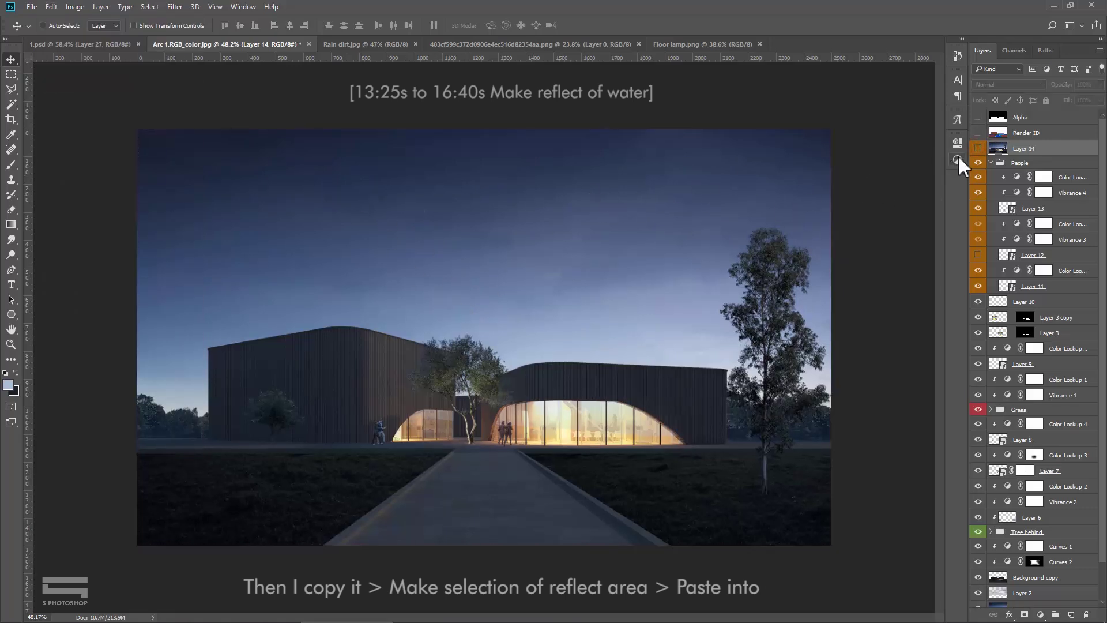
Step: Show the Render ID map and select the blue ground and path area by colour
{"action": "left_click", "coordinate": [978, 133]}
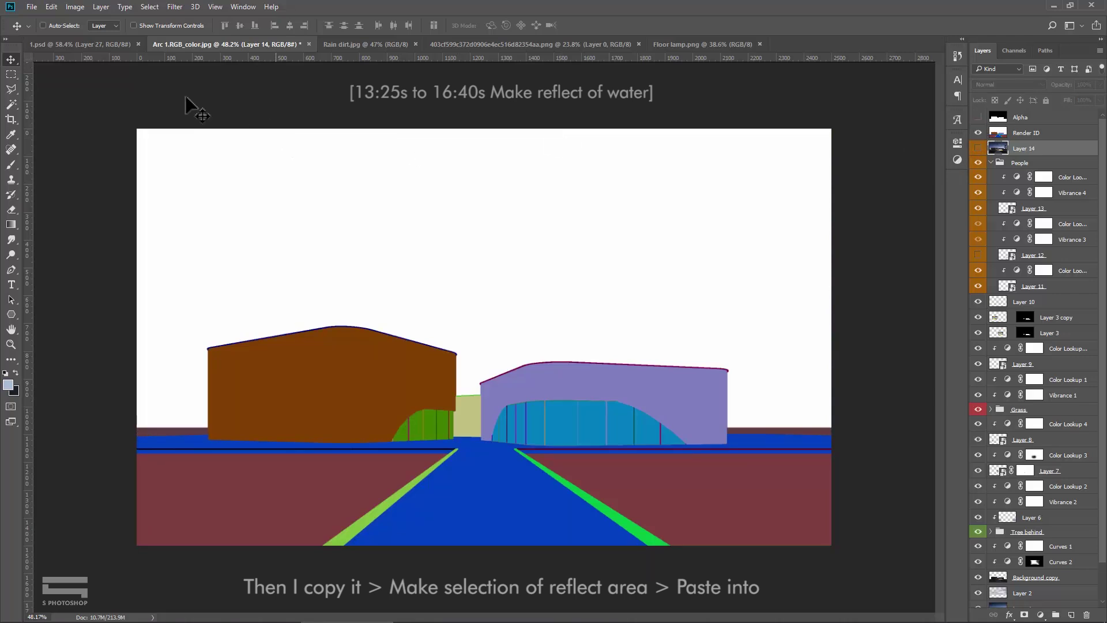
{"action": "left_click", "coordinate": [12, 105]}
{"action": "scroll", "coordinate": [433, 358], "scroll_direction": "up", "scroll_amount": 2}
{"action": "left_click", "coordinate": [506, 521]}
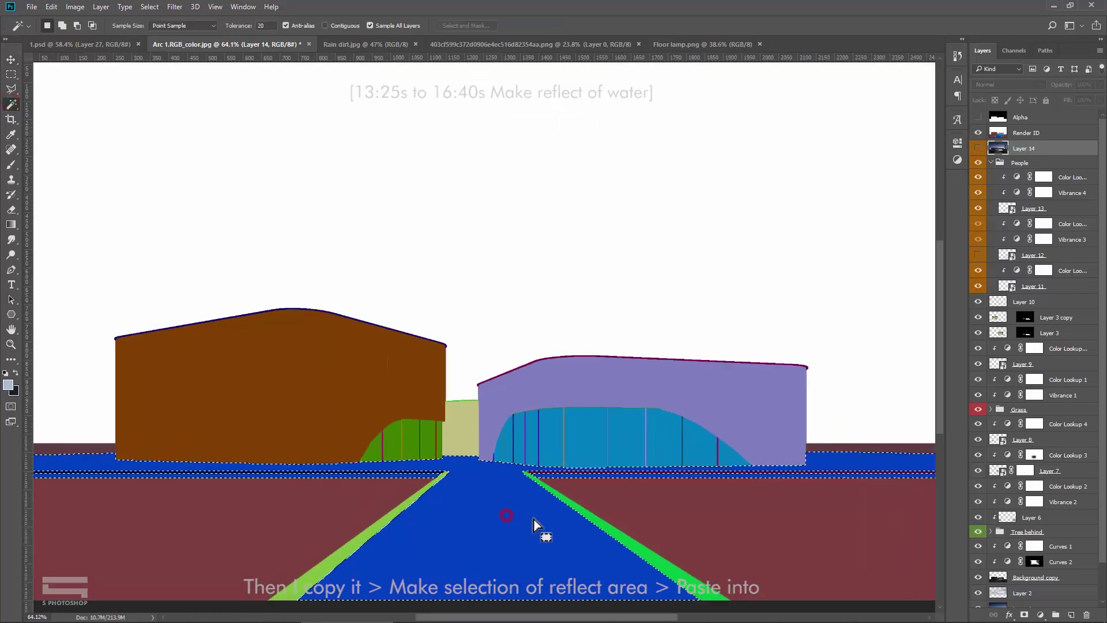
{"action": "scroll", "coordinate": [541, 531], "scroll_direction": "up", "scroll_amount": 1}
{"action": "scroll", "coordinate": [522, 499], "scroll_direction": "down", "scroll_amount": 1}
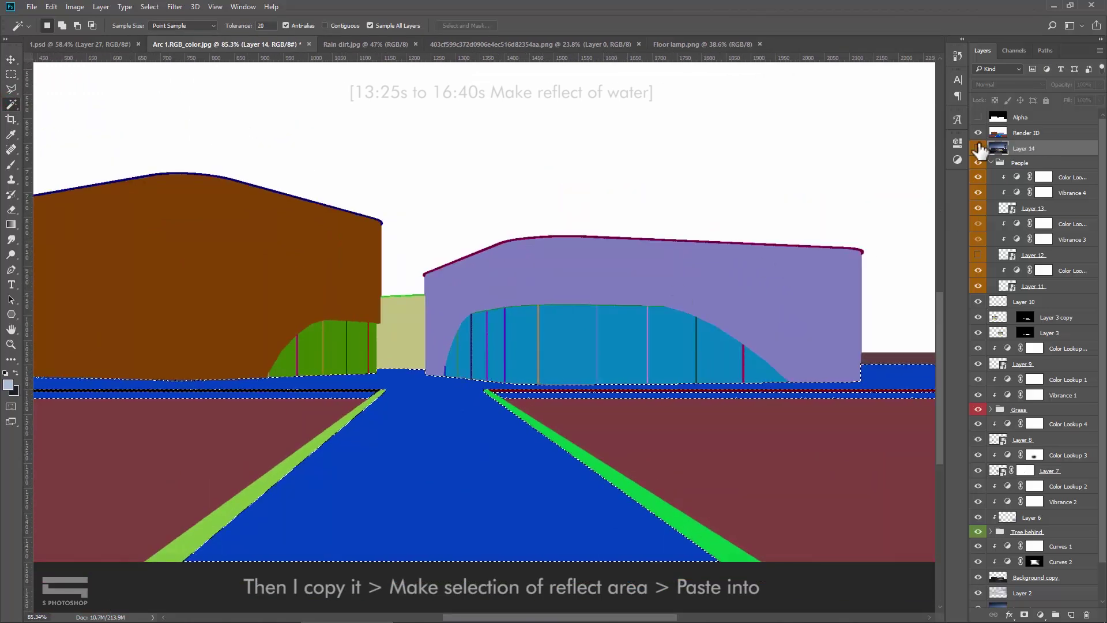
{"action": "scroll", "coordinate": [554, 398], "scroll_direction": "up", "scroll_amount": 5}
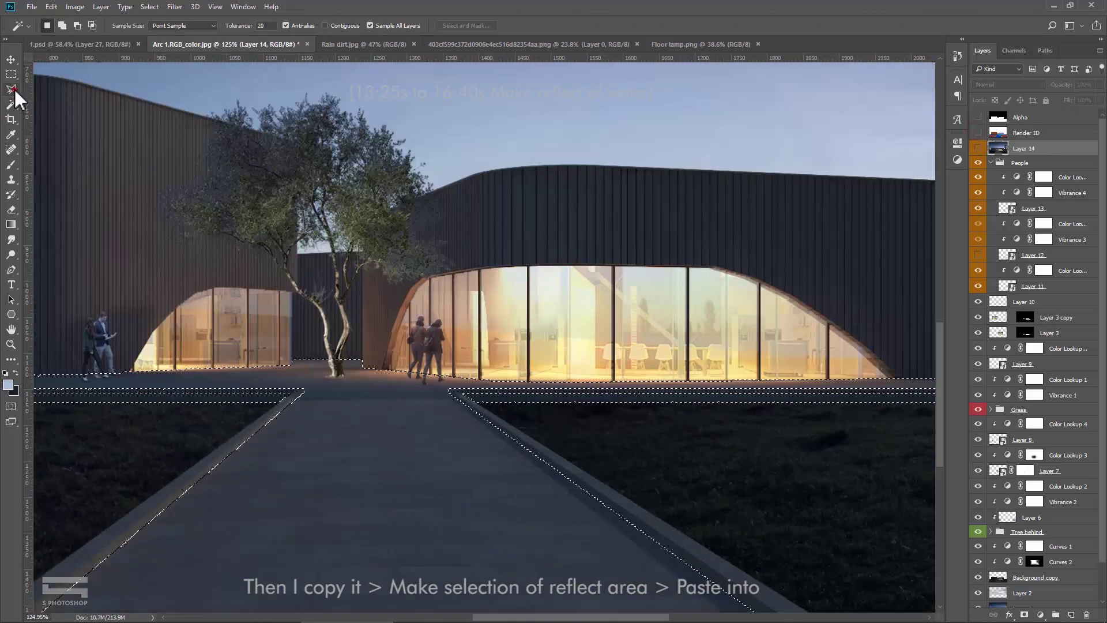
Step: Trim part of the colour selection away with a subtracting Polygonal Lasso outline
{"action": "left_click", "coordinate": [12, 90]}
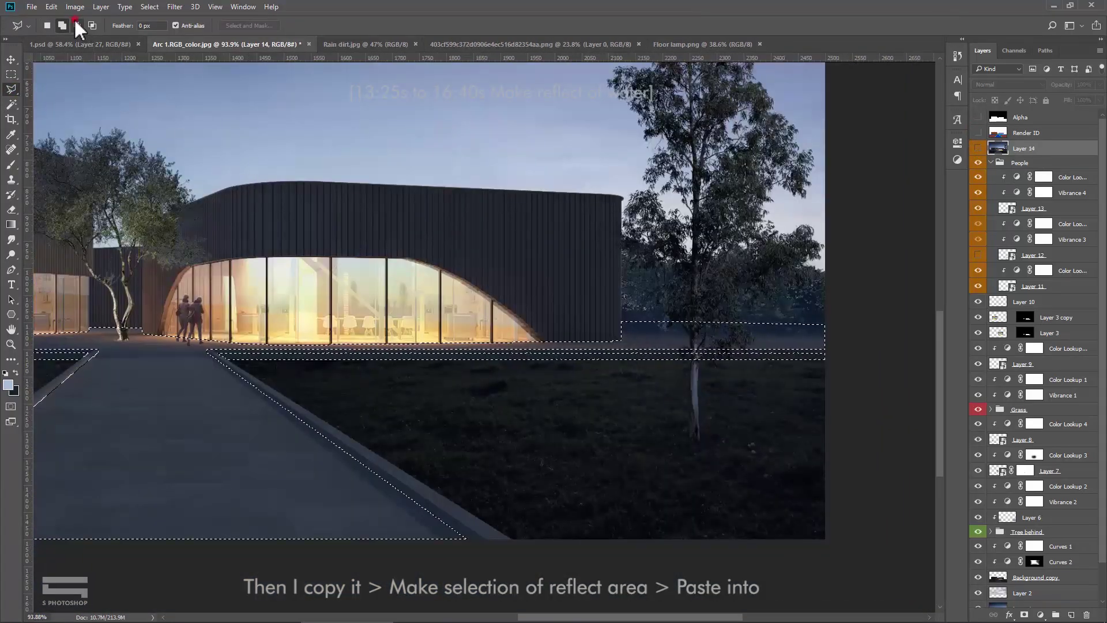
{"action": "left_click", "coordinate": [77, 25]}
{"action": "scroll", "coordinate": [830, 415], "scroll_direction": "up", "scroll_amount": 2, "text": "alt"}
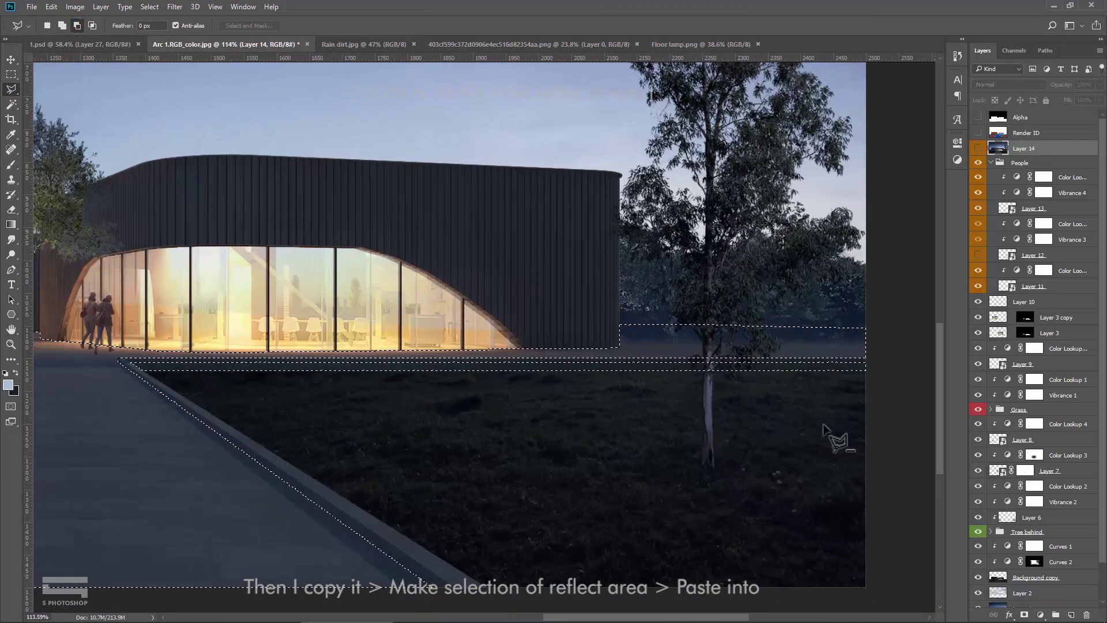
{"action": "left_click", "coordinate": [120, 358]}
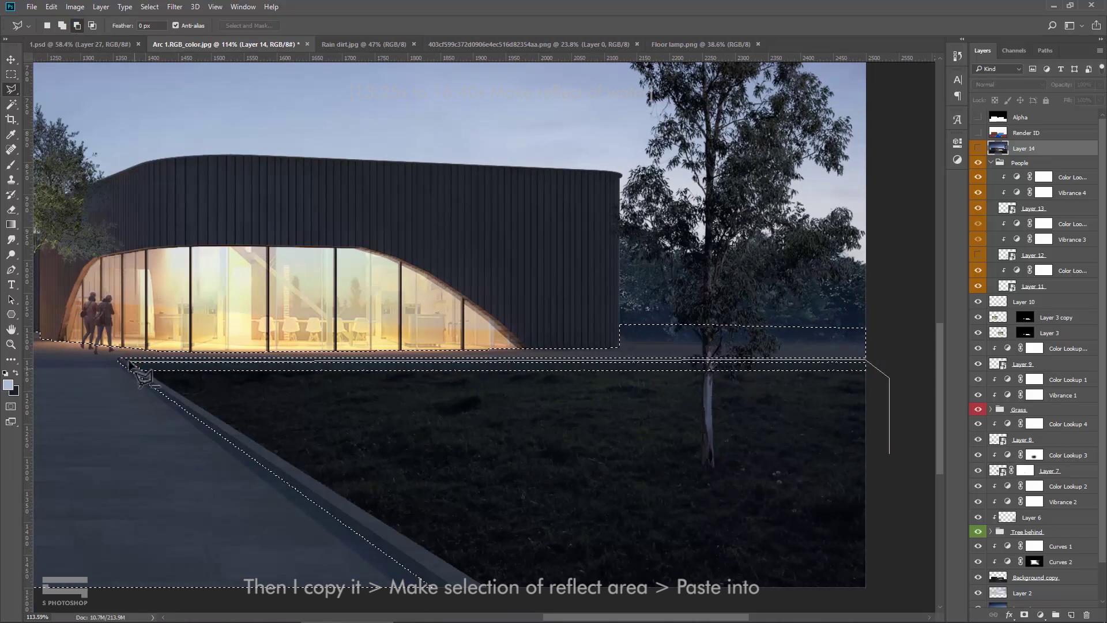
{"action": "double_click", "coordinate": [796, 426]}
{"action": "scroll", "coordinate": [735, 396], "scroll_direction": "down", "scroll_amount": 1, "text": "alt"}
Step: Remove the ground strip near the image's left edge from the selection
{"action": "left_click_drag", "start_coordinate": [307, 405], "coordinate": [841, 390]}
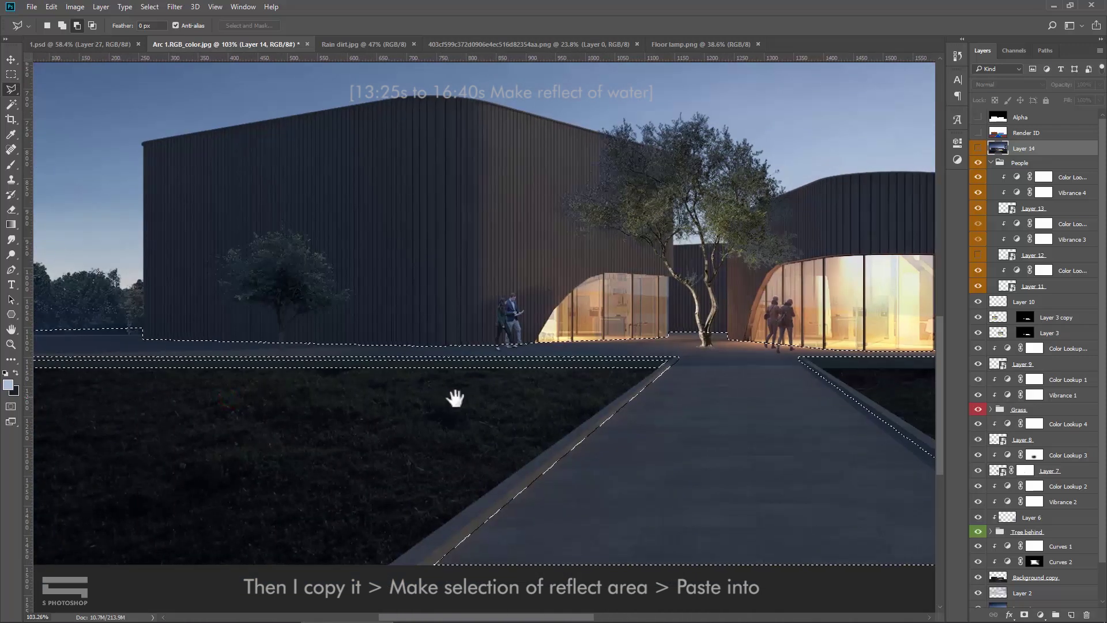
{"action": "left_click", "coordinate": [131, 382]}
{"action": "left_click", "coordinate": [182, 362]}
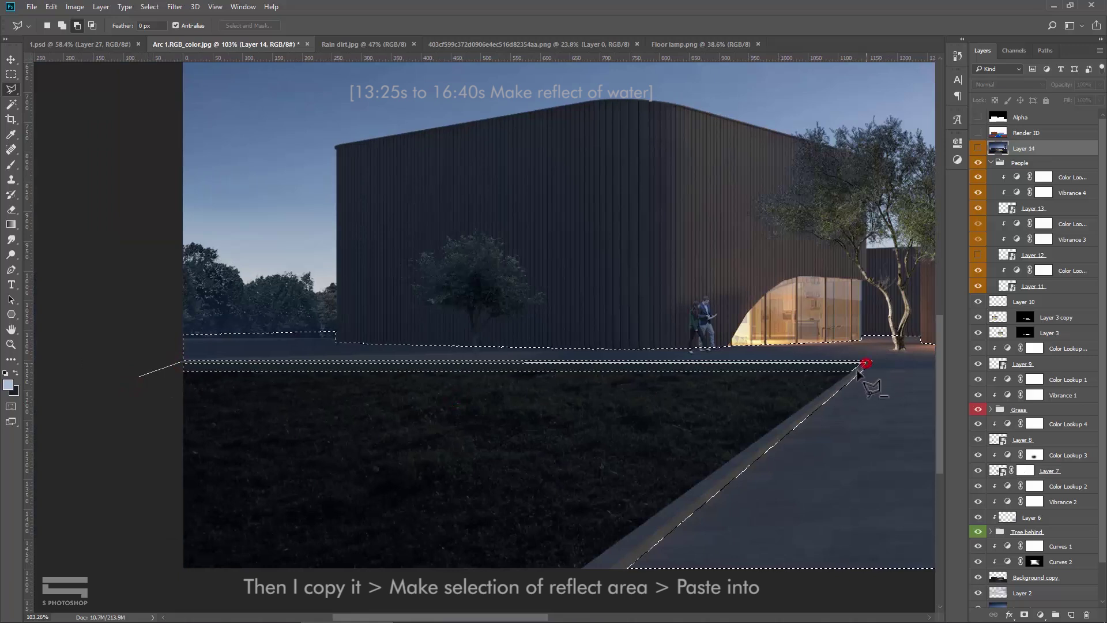
{"action": "left_click", "coordinate": [133, 384]}
{"action": "scroll", "coordinate": [707, 487], "scroll_direction": "down", "scroll_amount": 1}
Step: Cut the area along the path's right edge out of the selection
{"action": "left_click_drag", "start_coordinate": [706, 486], "coordinate": [431, 437]}
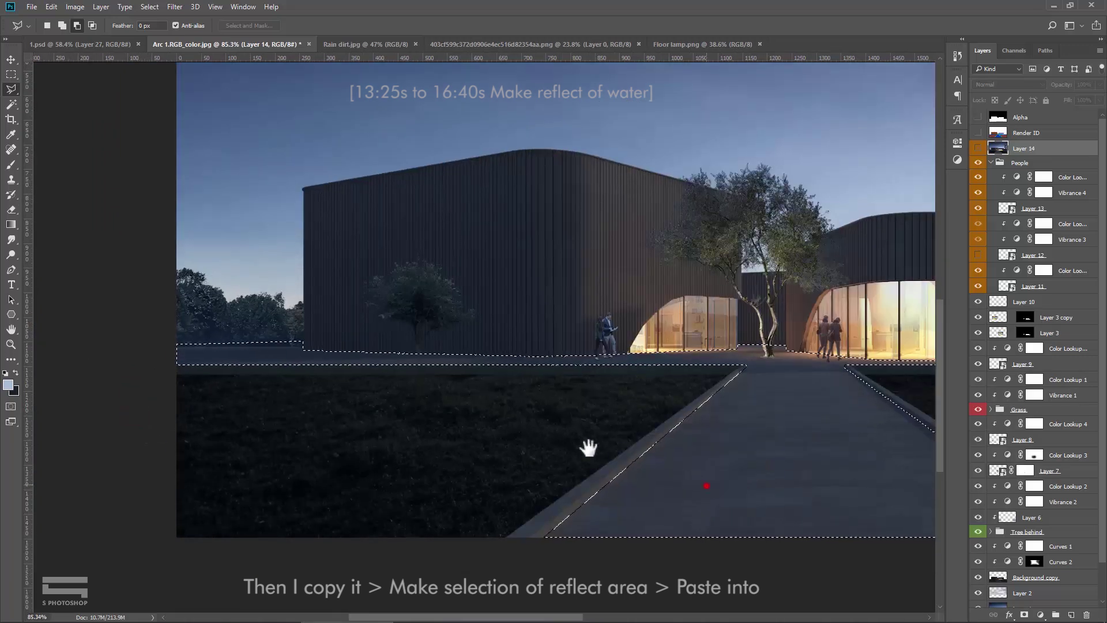
{"action": "scroll", "coordinate": [750, 447], "scroll_direction": "up", "scroll_amount": 1}
{"action": "scroll", "coordinate": [726, 430], "scroll_direction": "up", "scroll_amount": 1}
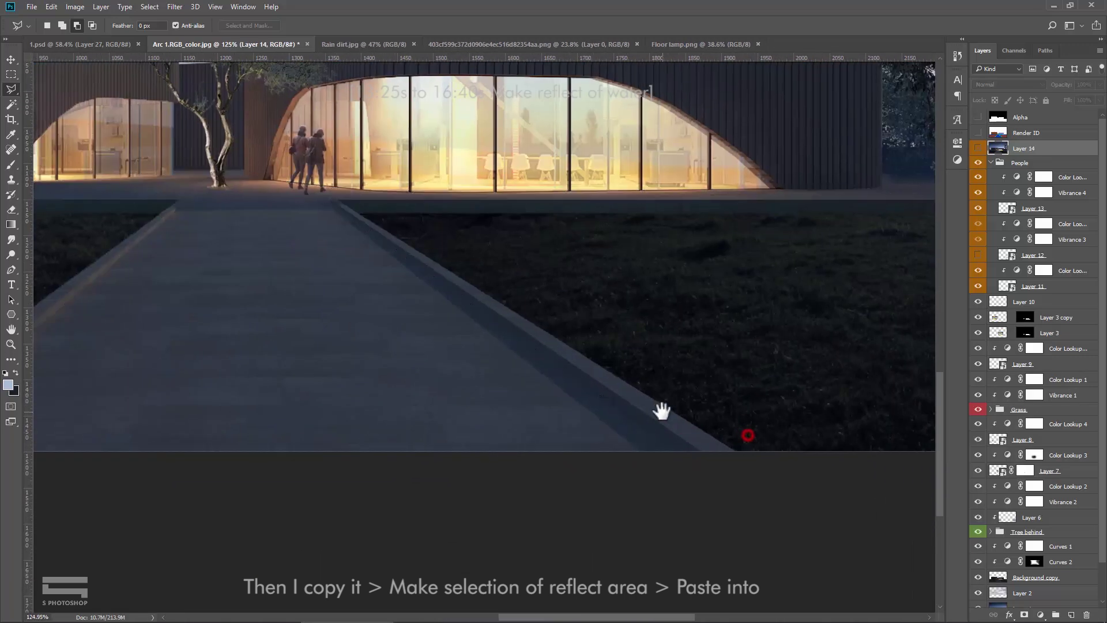
{"action": "scroll", "coordinate": [576, 386], "scroll_direction": "up", "scroll_amount": 1}
{"action": "left_click", "coordinate": [669, 479]}
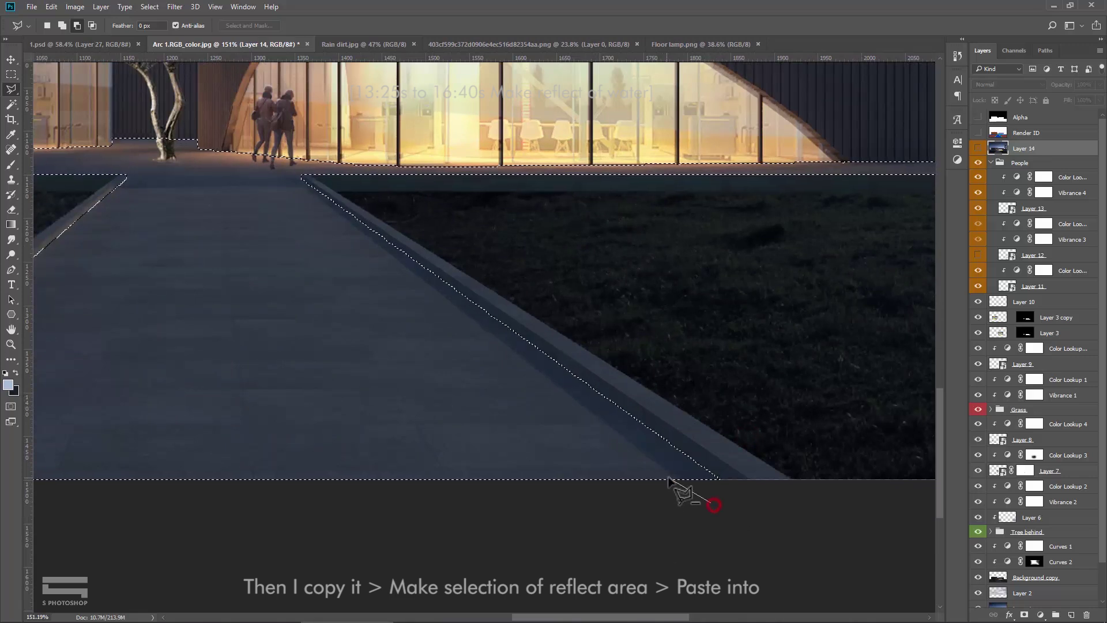
{"action": "left_click", "coordinate": [300, 181]}
{"action": "left_click", "coordinate": [821, 524]}
{"action": "left_click", "coordinate": [759, 533]}
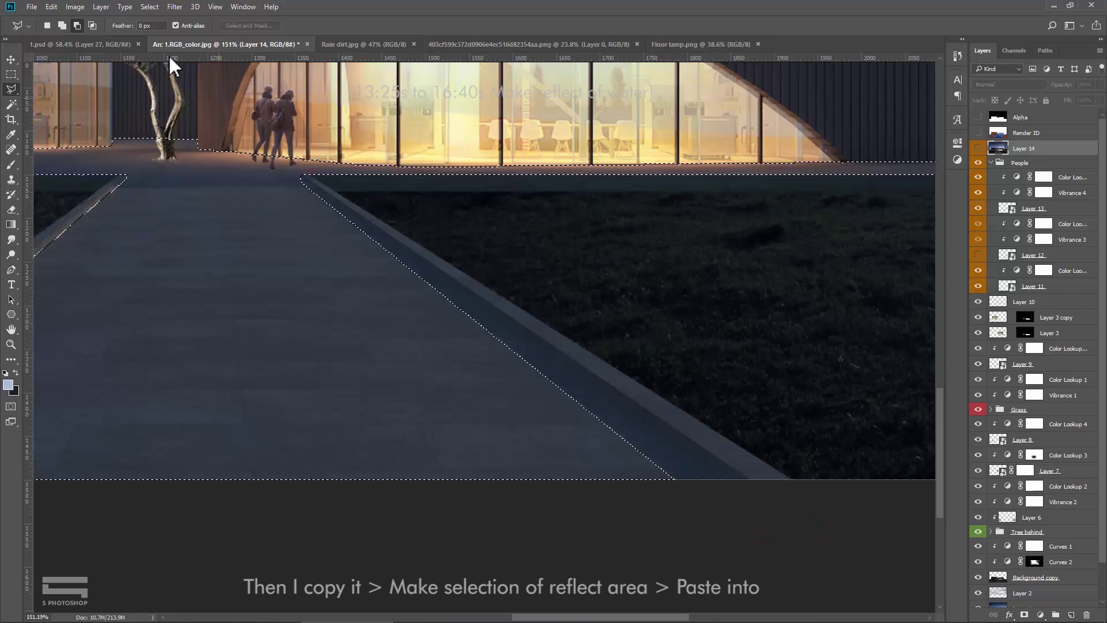
Step: Add the right and left edge strips beside the path to the selection
{"action": "left_click", "coordinate": [64, 25]}
{"action": "left_click", "coordinate": [749, 481]}
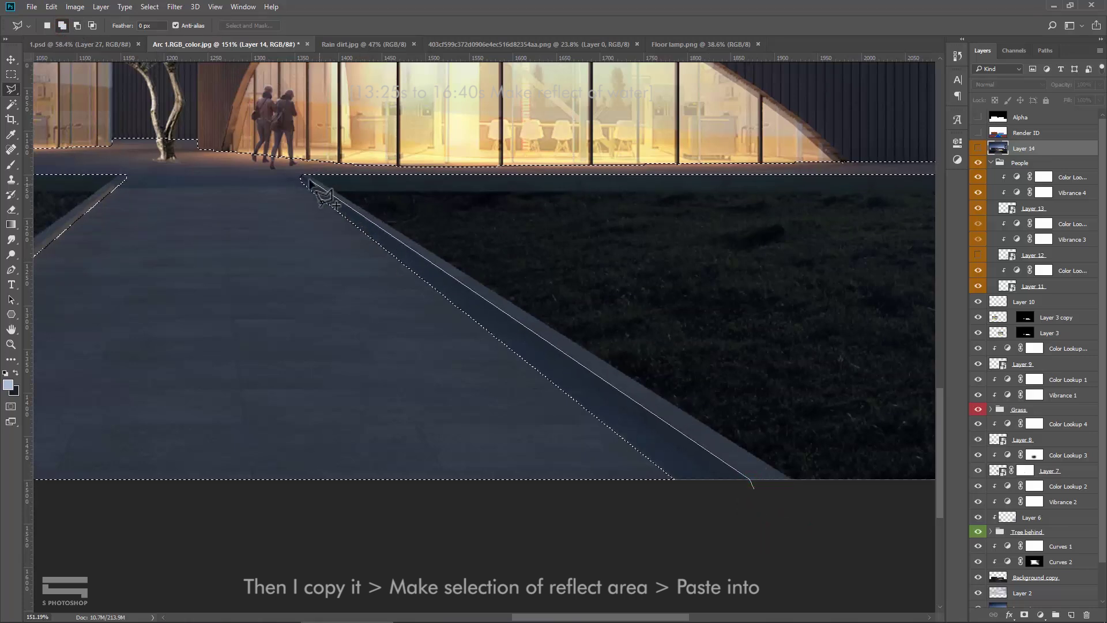
{"action": "double_click", "coordinate": [803, 487]}
{"action": "left_click_drag", "start_coordinate": [310, 458], "coordinate": [710, 440]}
{"action": "left_click", "coordinate": [132, 488]}
{"action": "left_click", "coordinate": [148, 461]}
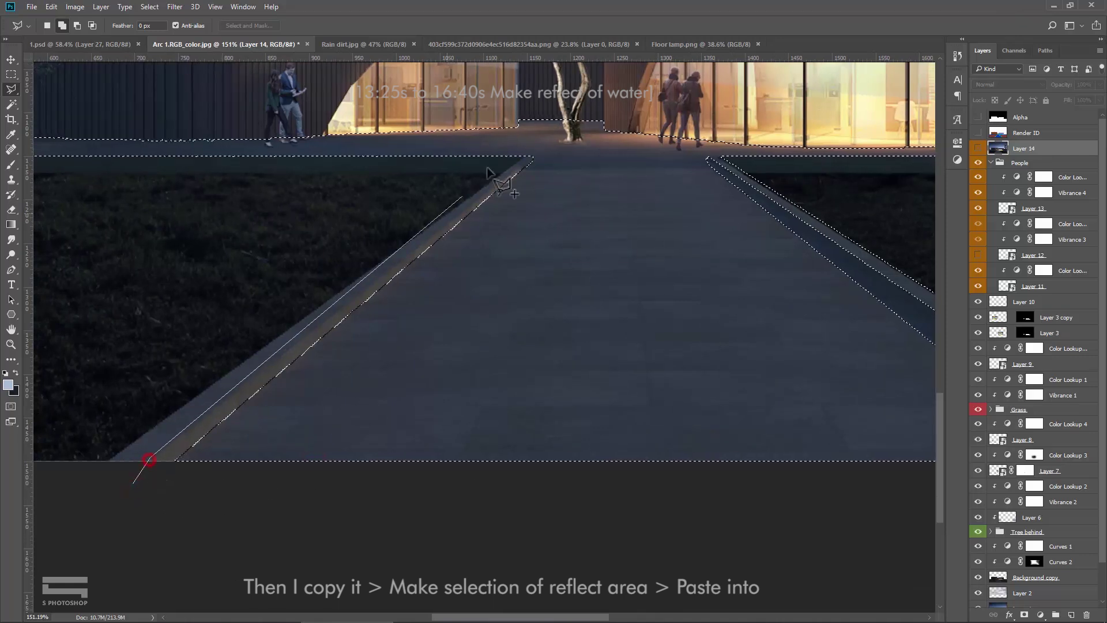
{"action": "left_click", "coordinate": [532, 159]}
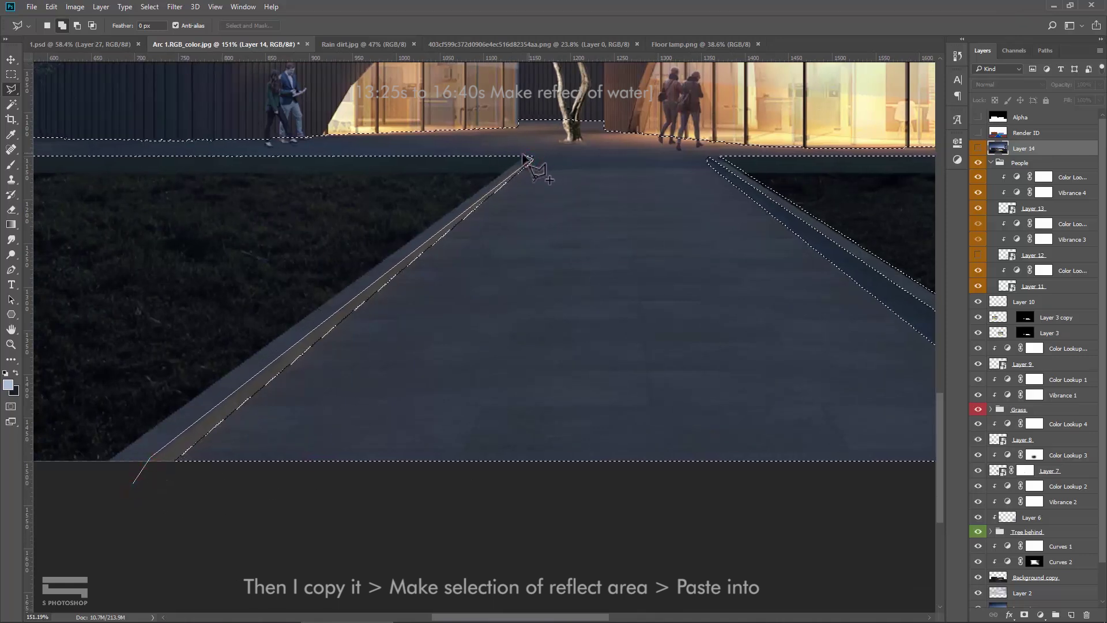
{"action": "double_click", "coordinate": [96, 471]}
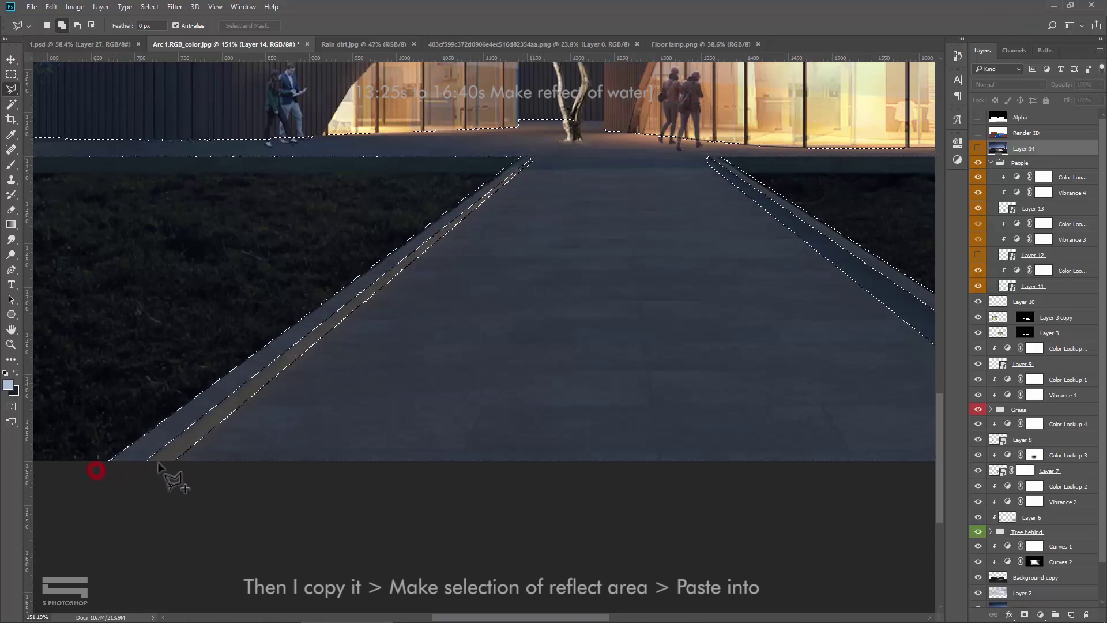
Step: Zoom out to the whole building and select the People layer group
{"action": "scroll", "coordinate": [158, 466], "scroll_direction": "down", "scroll_amount": 3}
{"action": "scroll", "coordinate": [333, 477], "scroll_direction": "down", "scroll_amount": 2}
{"action": "left_click_drag", "start_coordinate": [495, 422], "coordinate": [640, 433]}
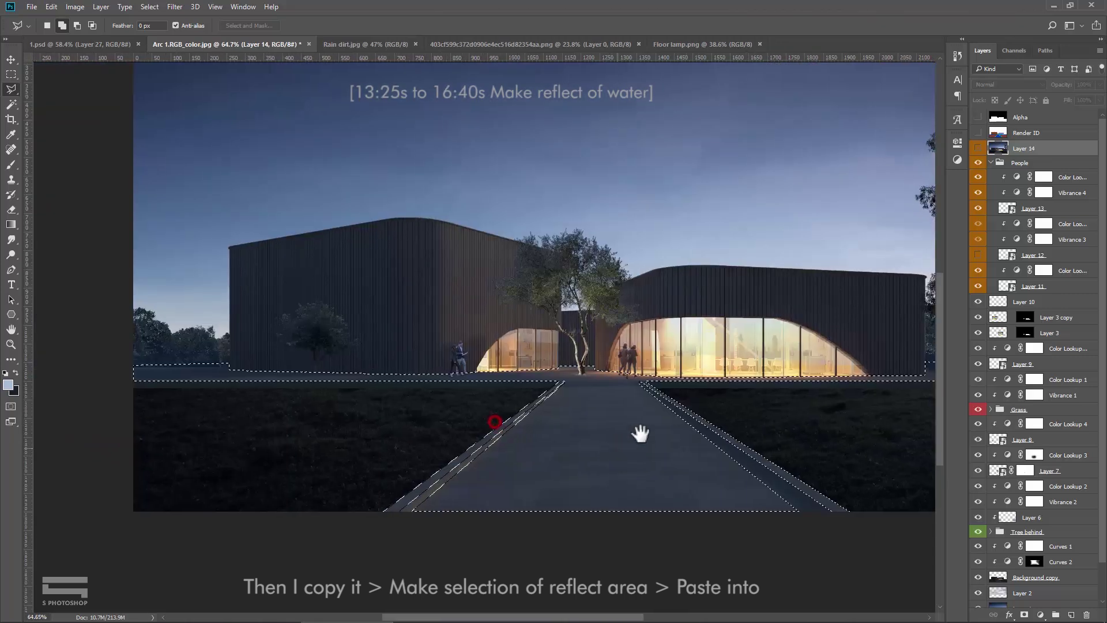
{"action": "left_click", "coordinate": [1038, 160]}
Step: Paste the copied render into the walkway selection with Paste Into
{"action": "left_click", "coordinate": [991, 163]}
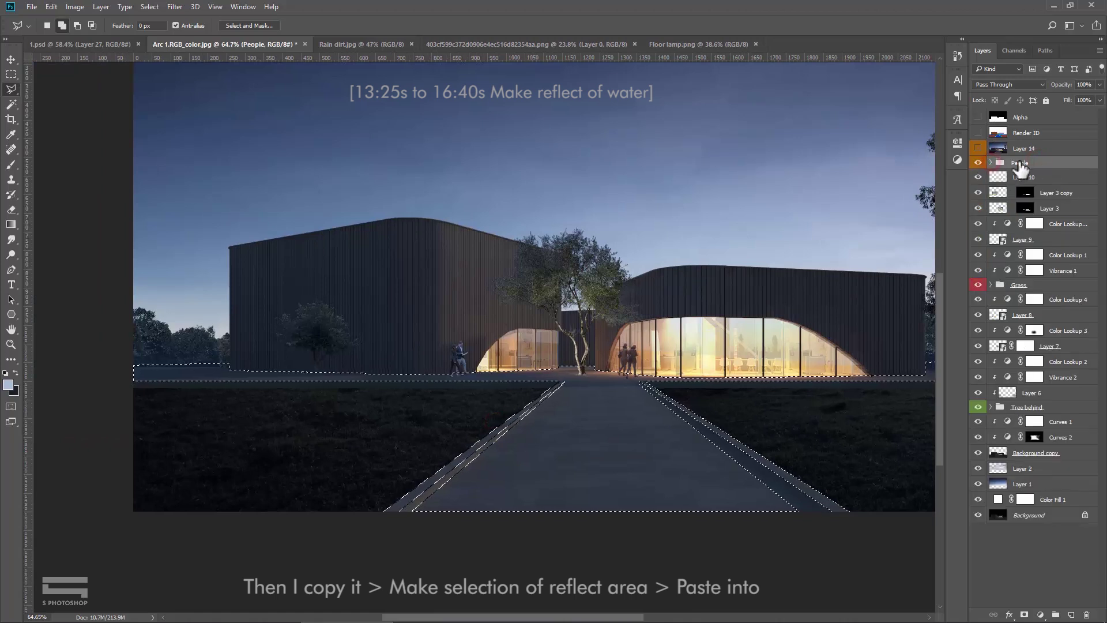
{"action": "left_click", "coordinate": [52, 7]}
{"action": "mouse_move", "coordinate": [72, 118]}
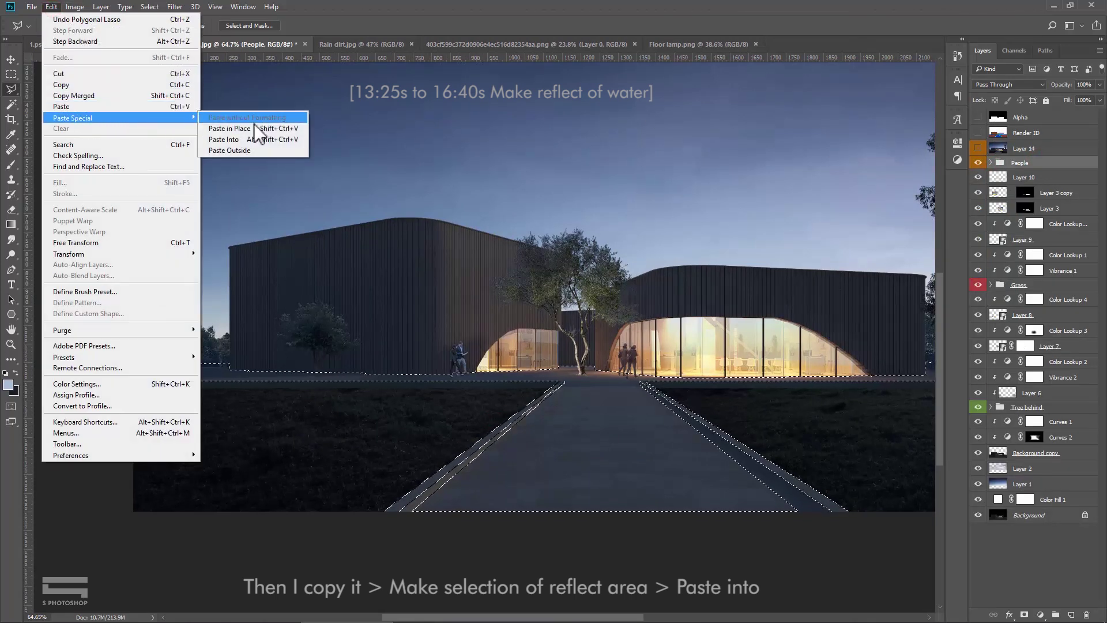
{"action": "left_click", "coordinate": [251, 139]}
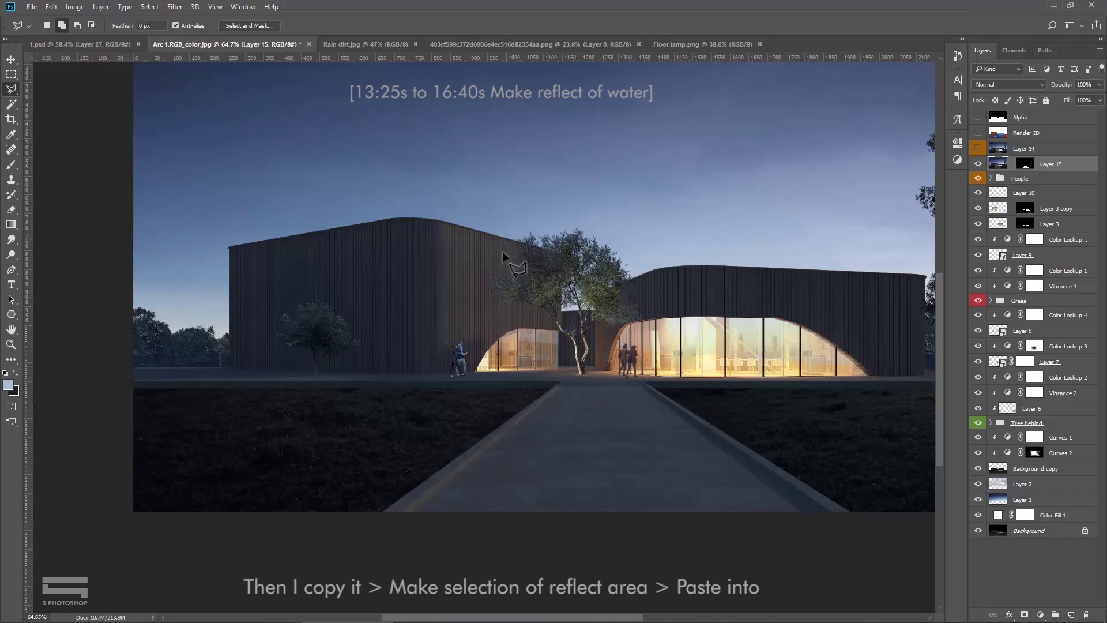
{"action": "key", "text": "v"}
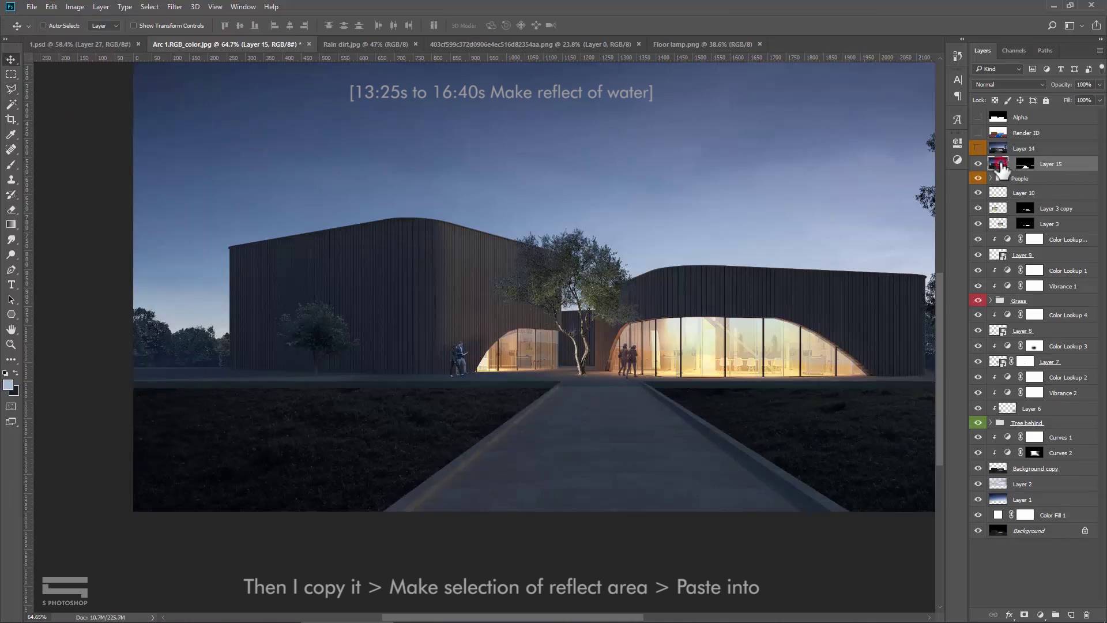
{"action": "scroll", "coordinate": [600, 346], "scroll_direction": "down", "scroll_amount": 2}
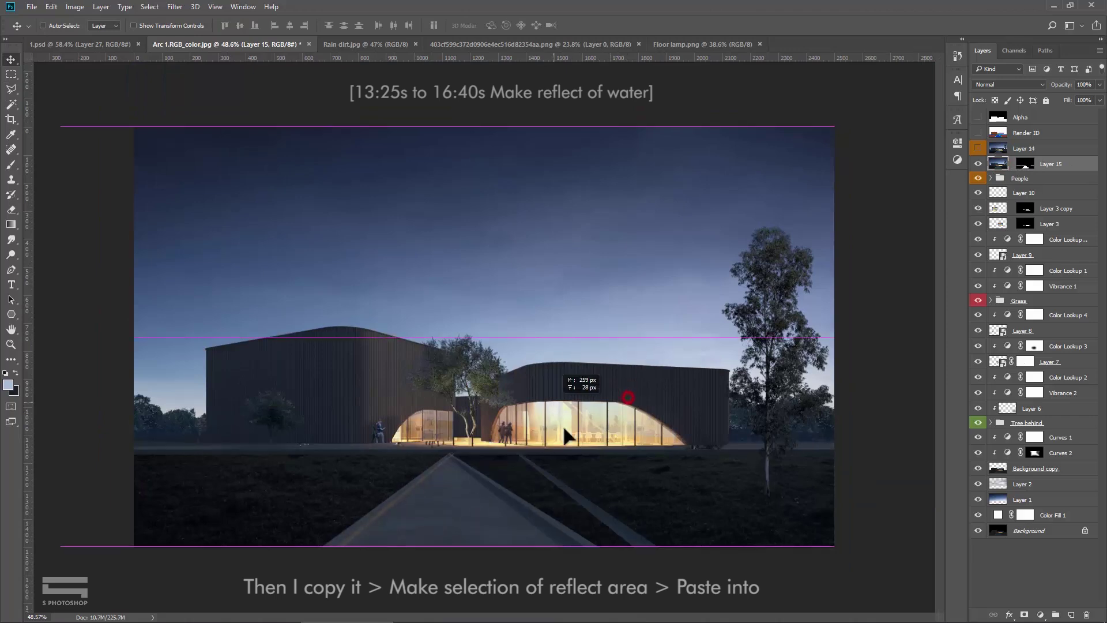
{"action": "left_click_drag", "start_coordinate": [626, 410], "coordinate": [577, 455]}
Step: Flip the pasted copy vertically and move it below the building as a reflection
{"action": "key", "text": "ctrl+t"}
{"action": "right_click", "coordinate": [594, 411]}
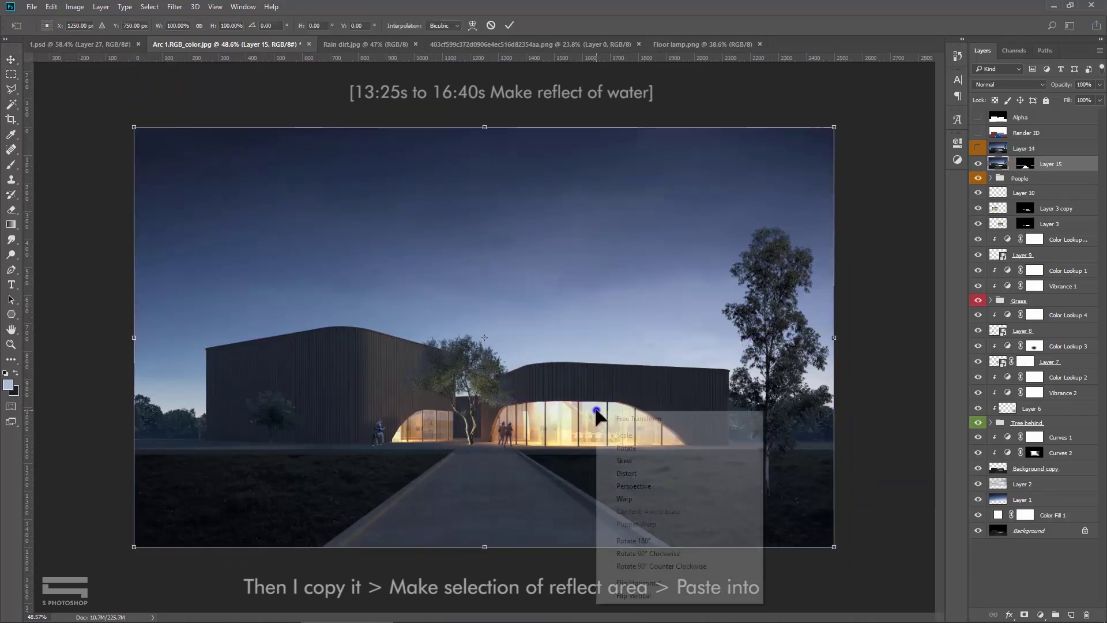
{"action": "left_click", "coordinate": [647, 580]}
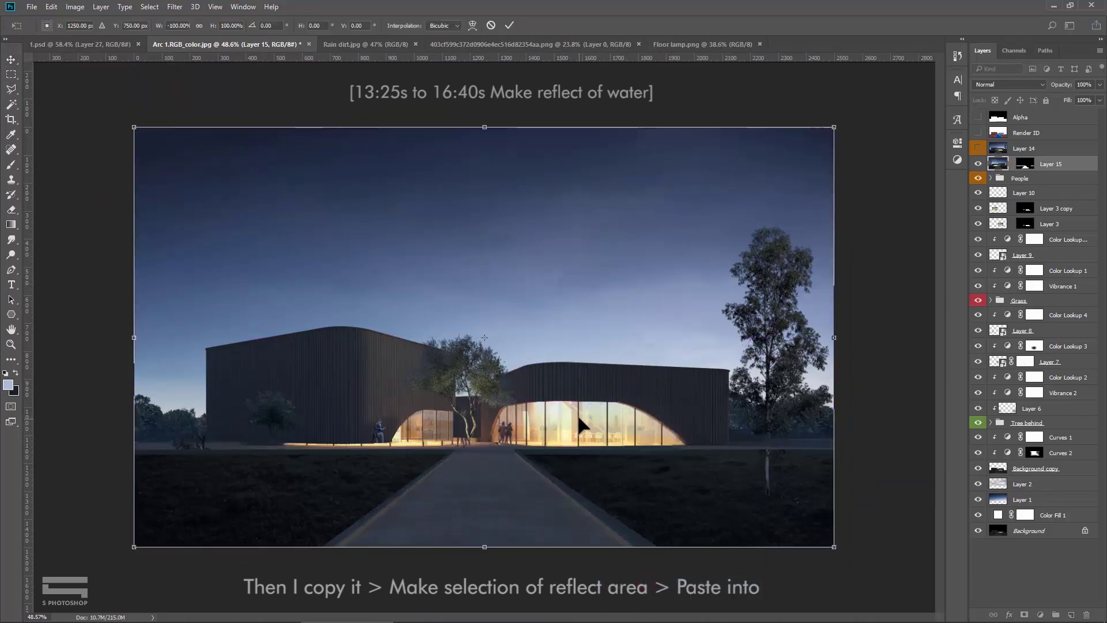
{"action": "key", "text": "ctrl+z"}
{"action": "right_click", "coordinate": [580, 382]}
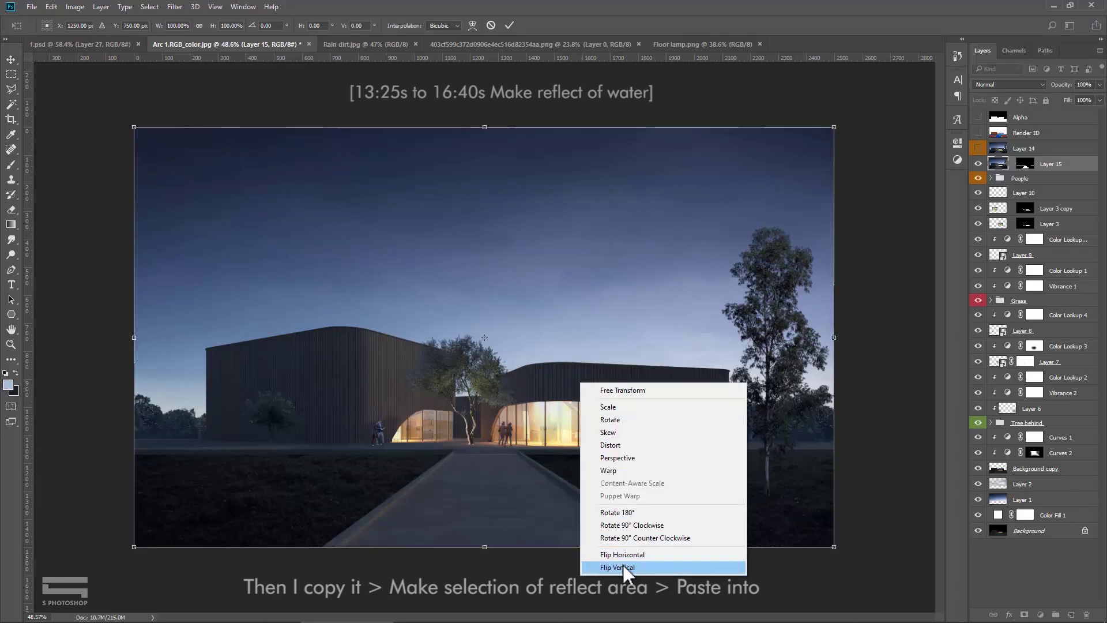
{"action": "left_click", "coordinate": [634, 567]}
{"action": "mouse_move", "coordinate": [576, 373]}
{"action": "left_mouse_down"}
{"action": "mouse_move", "coordinate": [591, 499]}
{"action": "mouse_move", "coordinate": [588, 436]}
{"action": "left_mouse_up"}
{"action": "key", "text": "Return"}
Step: Shift the reflection so it lines up under the building
{"action": "scroll", "coordinate": [549, 447], "scroll_direction": "up", "scroll_amount": 2}
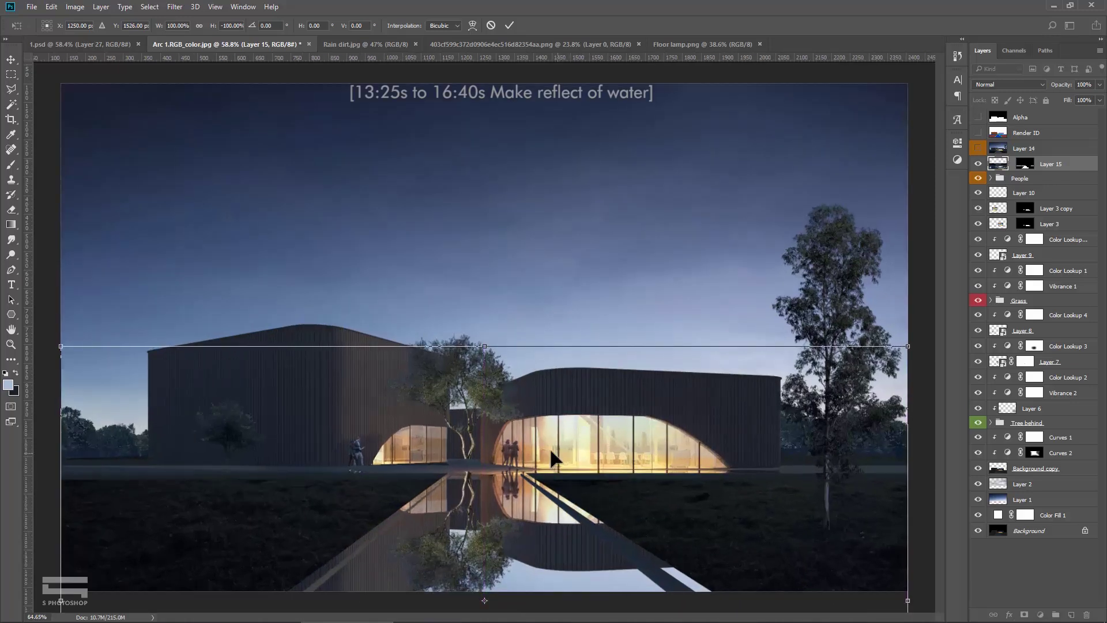
{"action": "scroll", "coordinate": [549, 448], "scroll_direction": "up", "scroll_amount": 2}
{"action": "scroll", "coordinate": [549, 454], "scroll_direction": "up", "scroll_amount": 1}
{"action": "scroll", "coordinate": [549, 454], "scroll_direction": "down", "scroll_amount": 3}
{"action": "left_click_drag", "start_coordinate": [559, 459], "coordinate": [512, 429]}
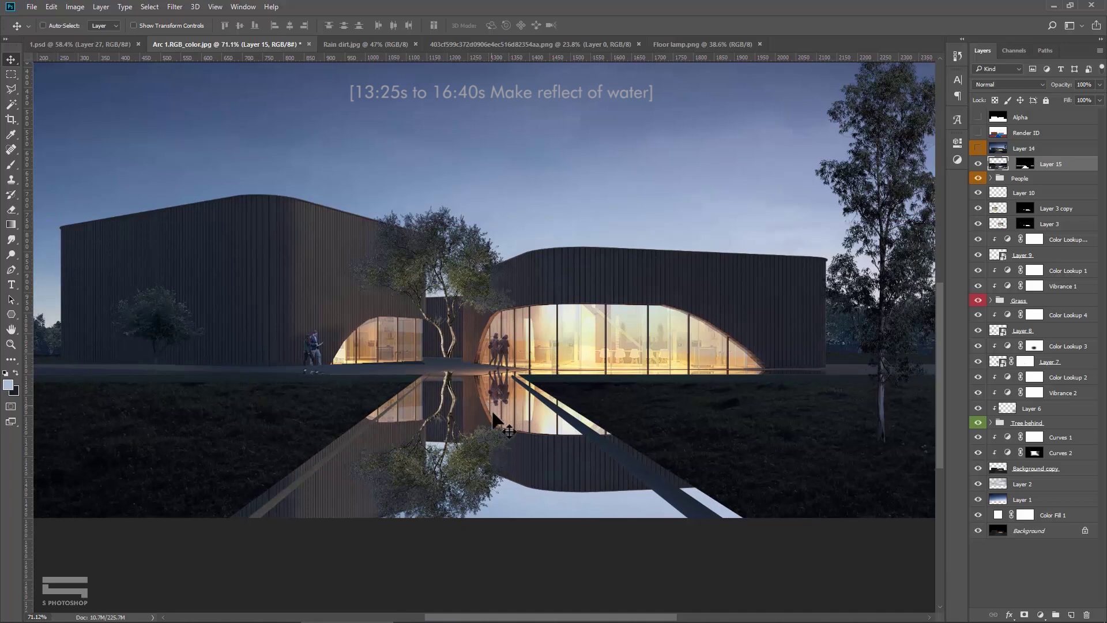
Step: Close the people cut-out document and switch to the Rain dirt texture
{"action": "left_click", "coordinate": [476, 44]}
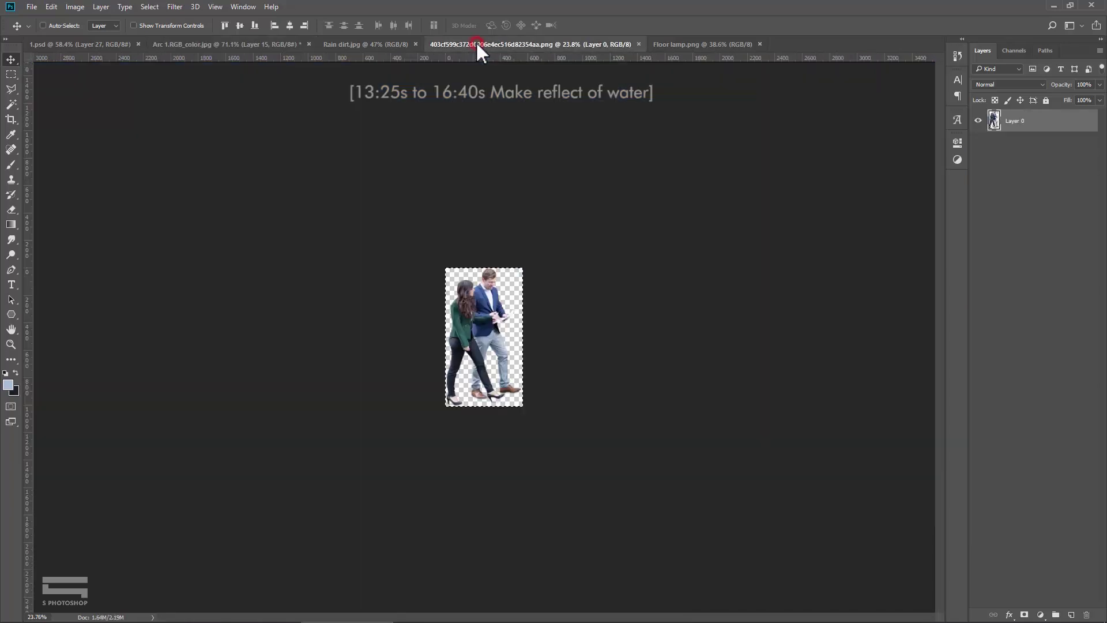
{"action": "left_click", "coordinate": [639, 44]}
{"action": "left_click", "coordinate": [369, 45]}
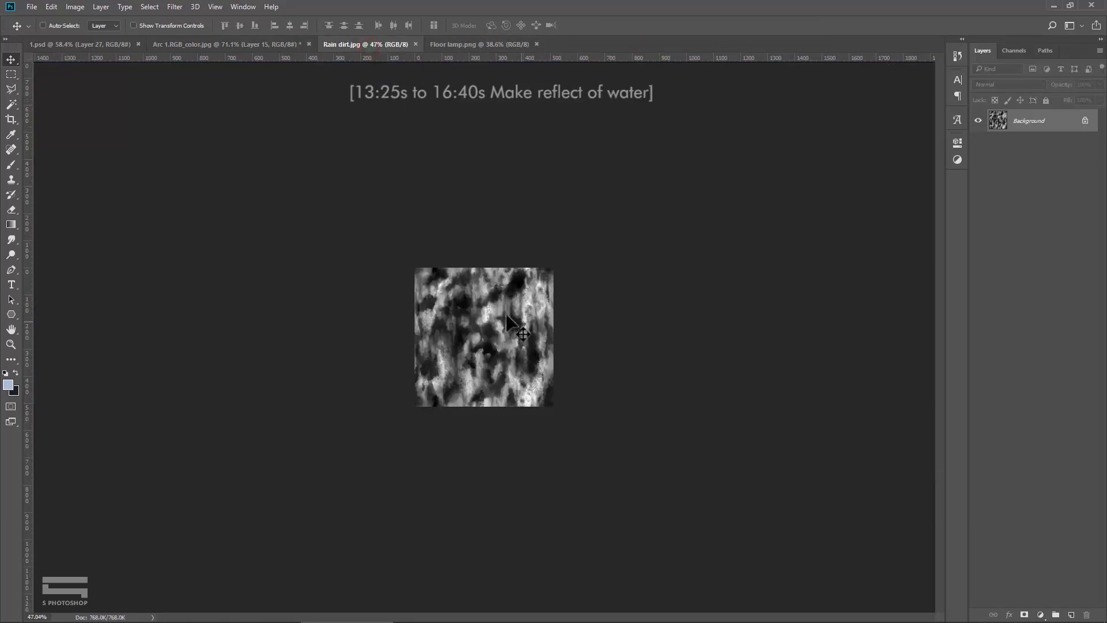
Step: Copy the Rain dirt texture into the building render and move it over the ground
{"action": "key", "text": "ctrl+a"}
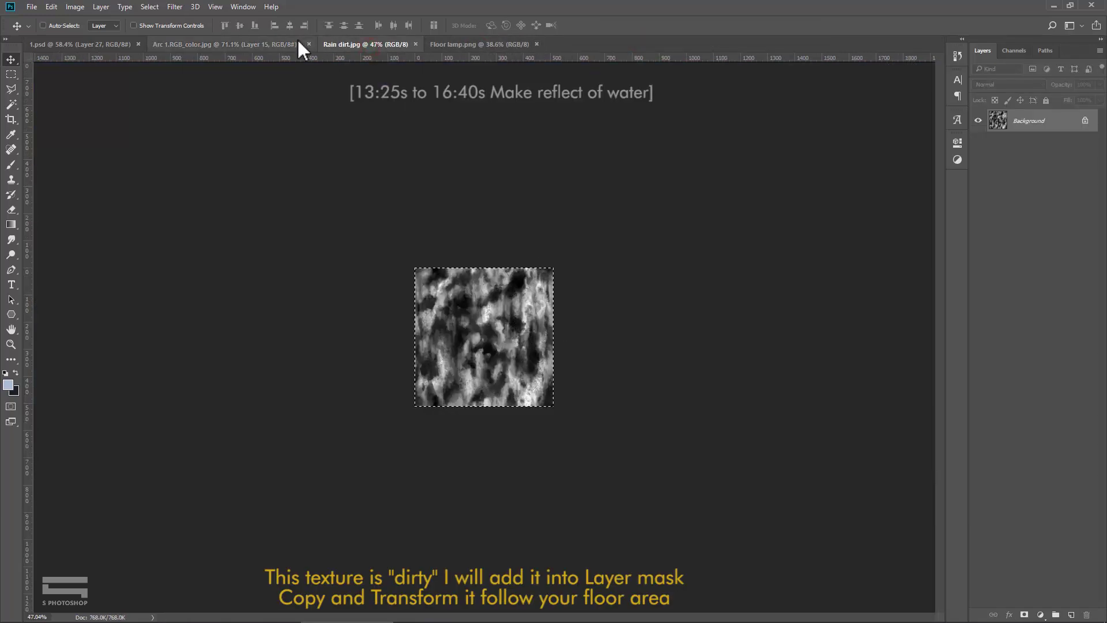
{"action": "key", "text": "ctrl+c"}
{"action": "left_click", "coordinate": [299, 45]}
{"action": "key", "text": "ctrl+v"}
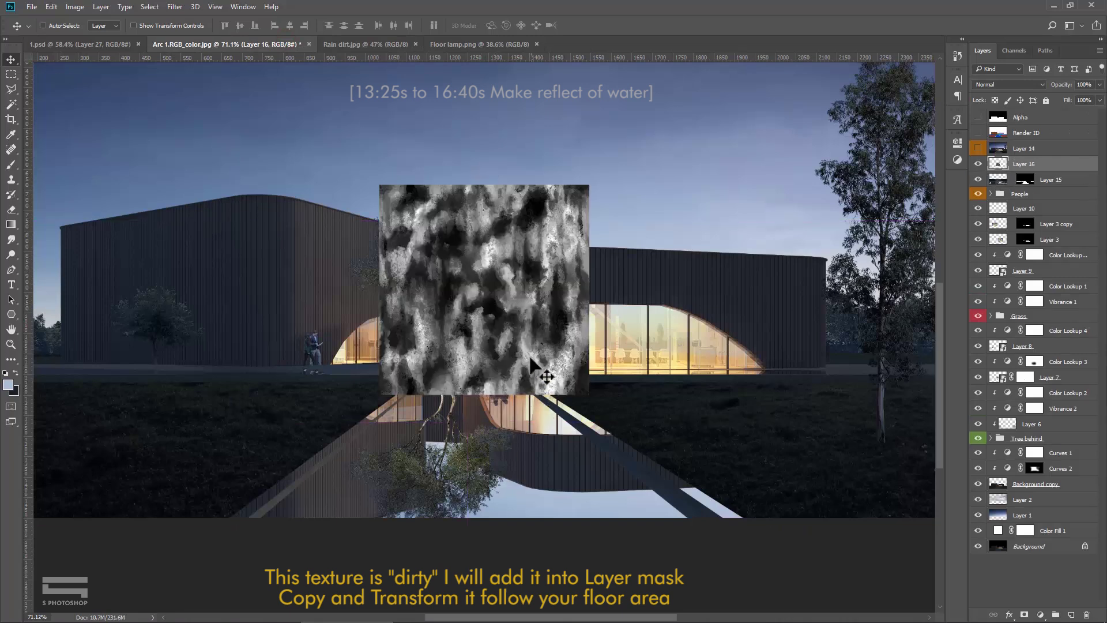
{"action": "left_click_drag", "start_coordinate": [524, 316], "coordinate": [551, 402]}
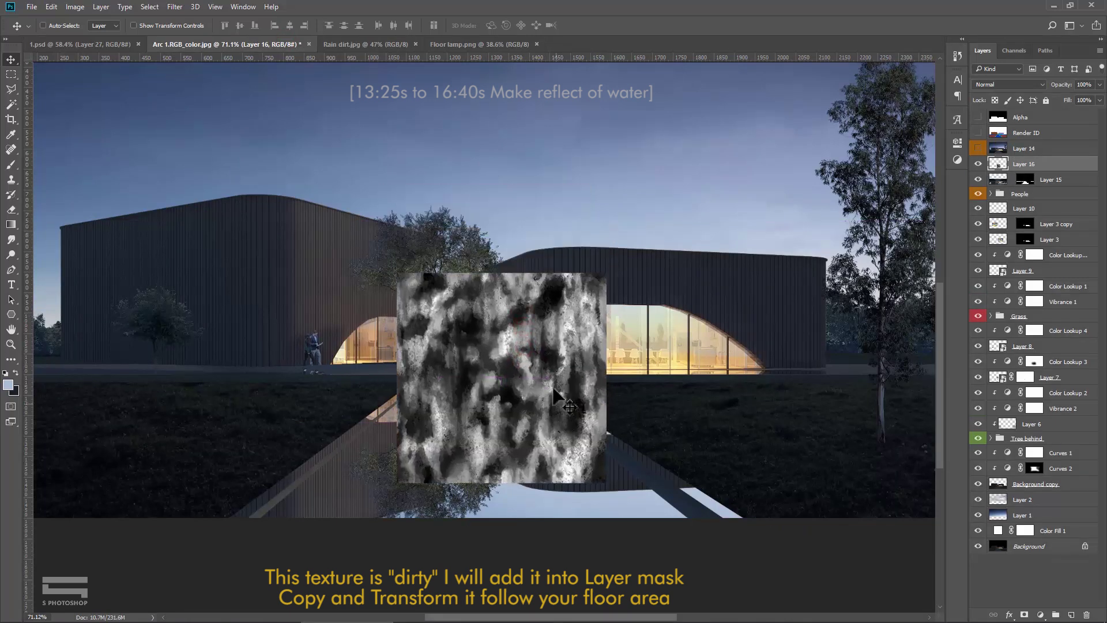
Step: Rotate the texture 90° clockwise and distort it to follow the path's perspective
{"action": "key", "text": "ctrl+t"}
{"action": "right_click", "coordinate": [552, 358]}
{"action": "left_click", "coordinate": [605, 505]}
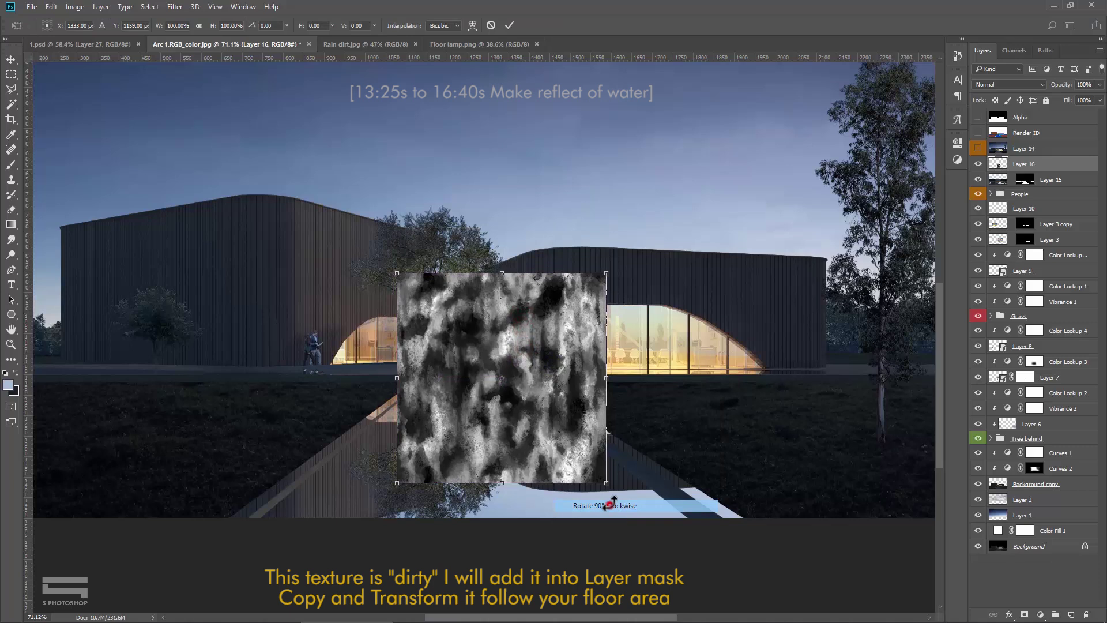
{"action": "mouse_move", "coordinate": [601, 378]}
{"action": "left_mouse_down"}
{"action": "mouse_move", "coordinate": [433, 414]}
{"action": "mouse_move", "coordinate": [756, 415]}
{"action": "left_mouse_up"}
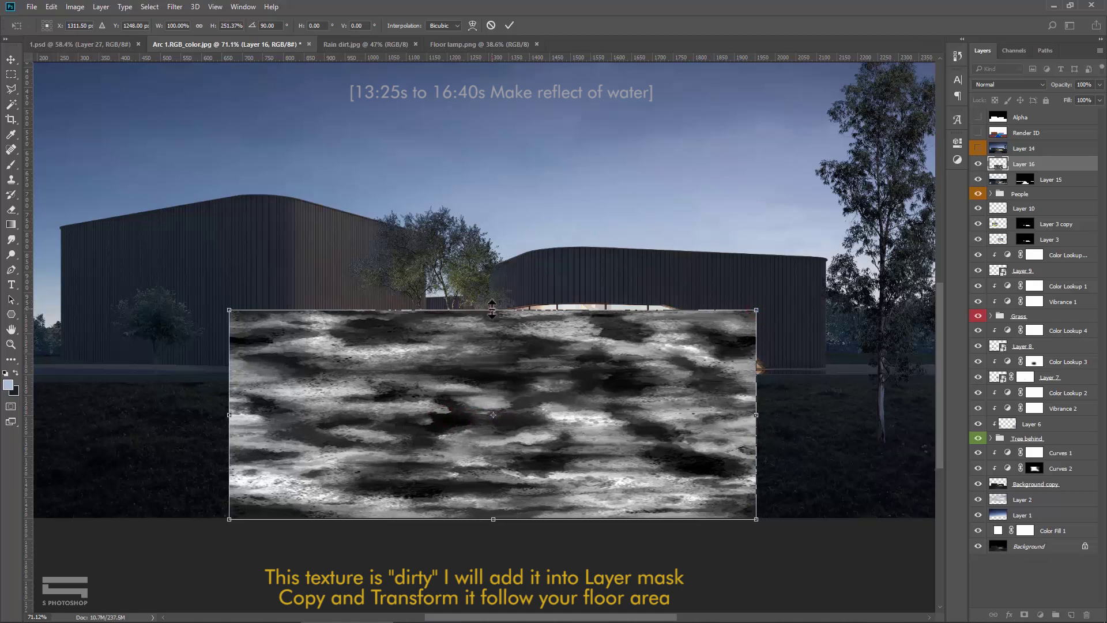
{"action": "left_click_drag", "start_coordinate": [492, 309], "coordinate": [494, 354]}
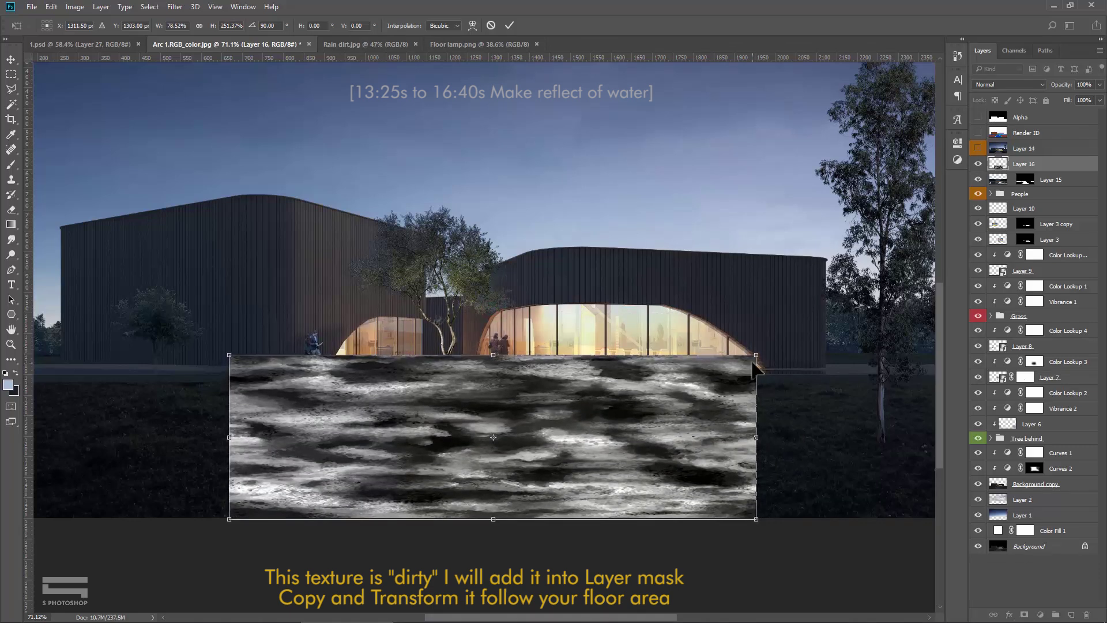
{"action": "left_click_drag", "start_coordinate": [755, 356], "coordinate": [540, 355]}
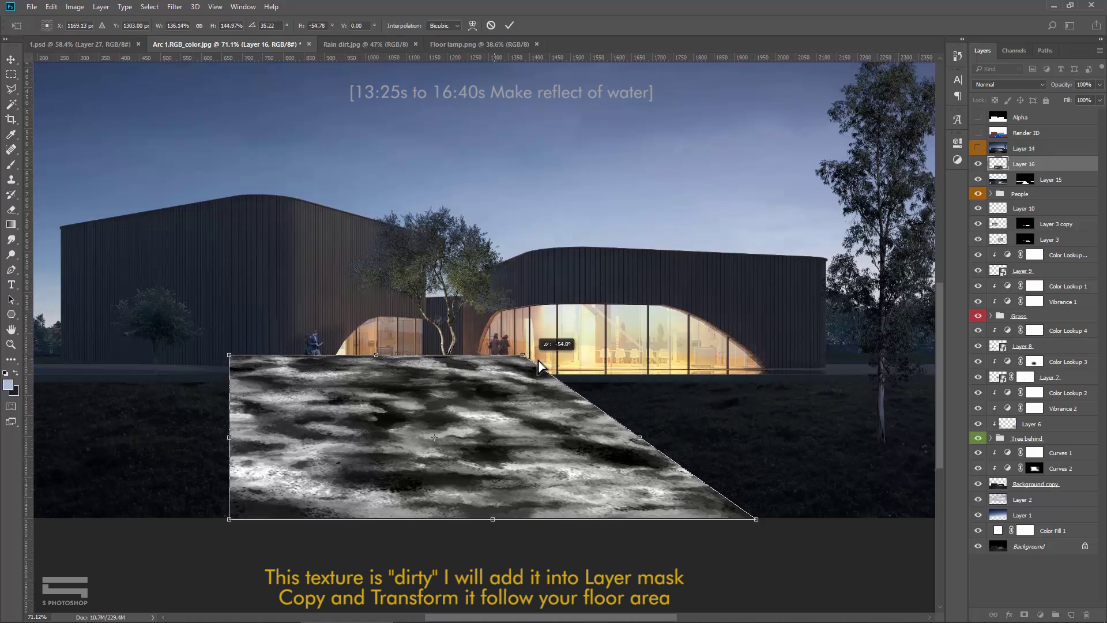
{"action": "left_click_drag", "start_coordinate": [266, 361], "coordinate": [406, 371]}
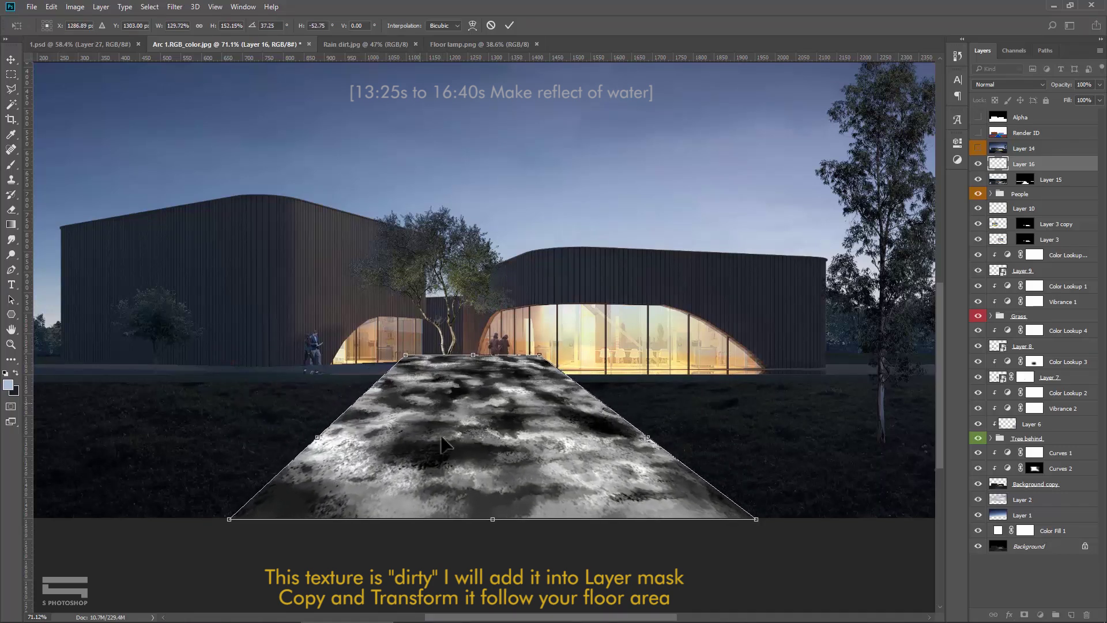
{"action": "left_click_drag", "start_coordinate": [473, 356], "coordinate": [476, 365]}
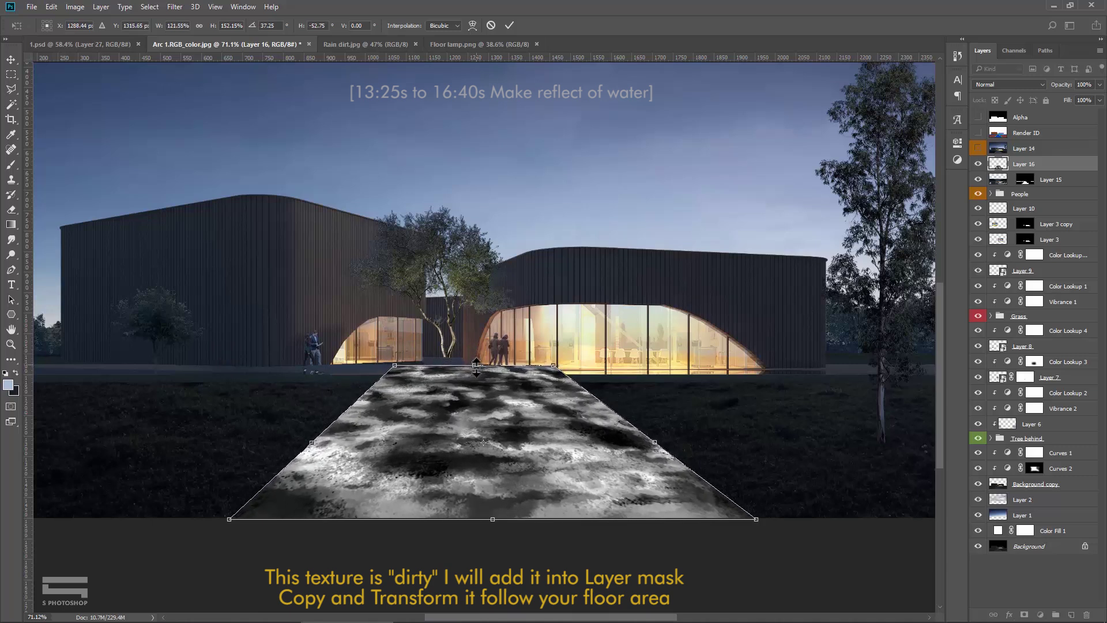
{"action": "key", "text": "Return"}
{"action": "mouse_move", "coordinate": [487, 455]}
{"action": "left_mouse_down"}
{"action": "mouse_move", "coordinate": [483, 436]}
{"action": "mouse_move", "coordinate": [497, 456]}
{"action": "left_mouse_up"}
Step: Copy the whole dirt texture and hide Layer 16
{"action": "key", "text": "ctrl+0"}
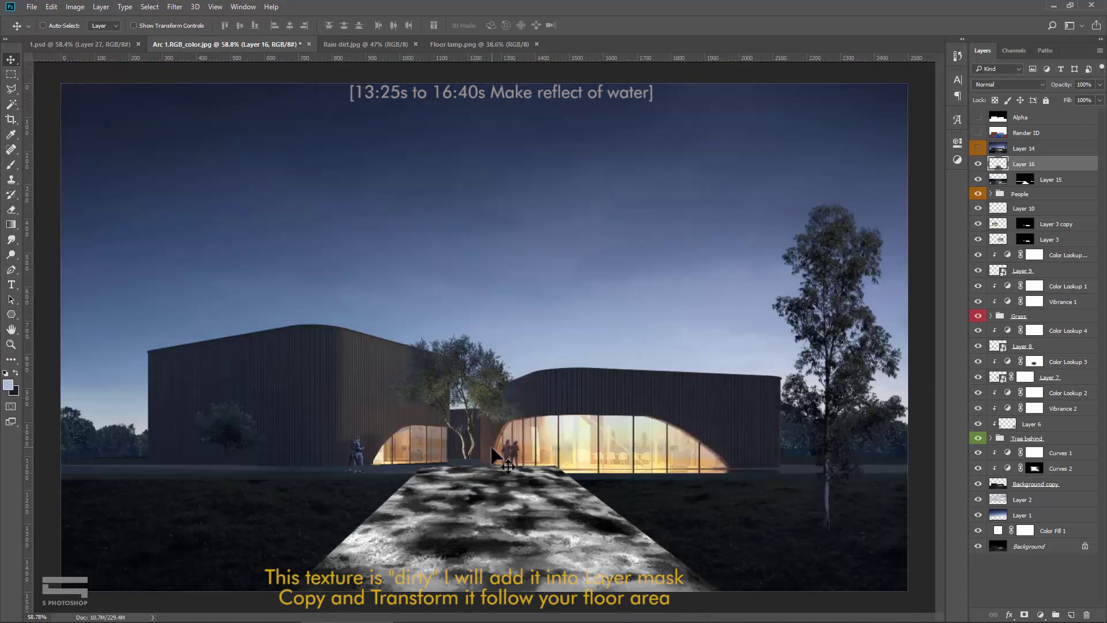
{"action": "key", "text": "ctrl+a"}
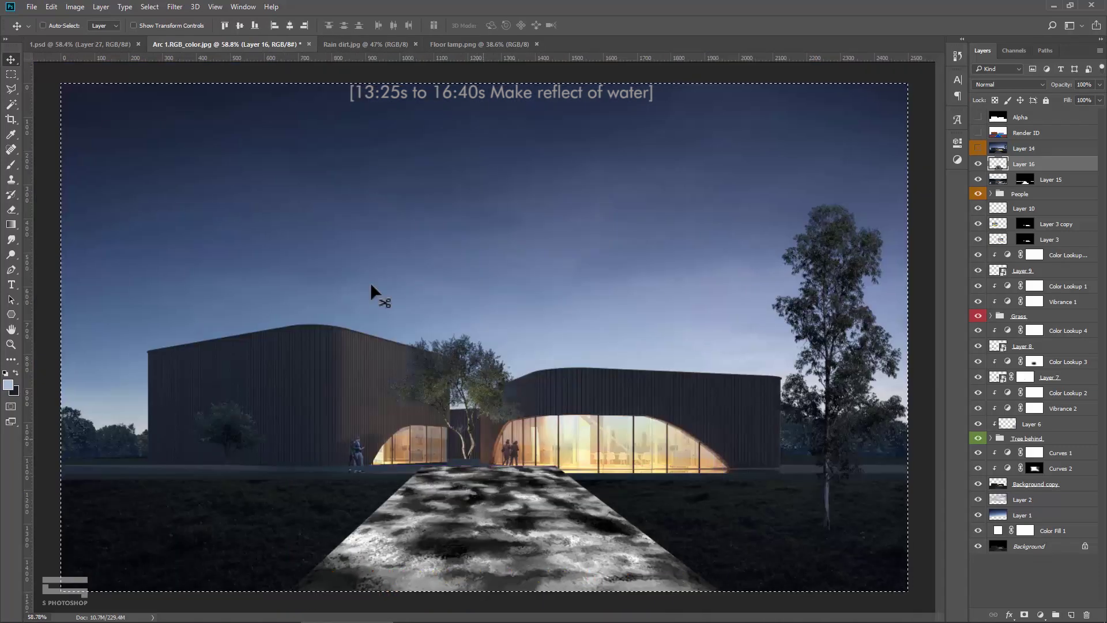
{"action": "left_click", "coordinate": [51, 7]}
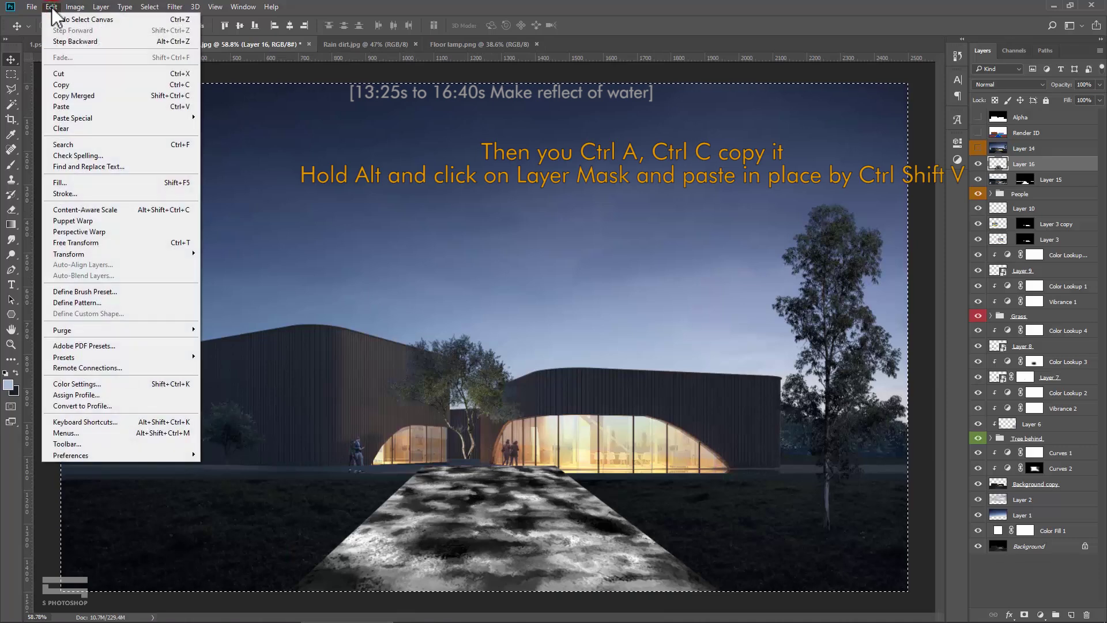
{"action": "left_click", "coordinate": [76, 84]}
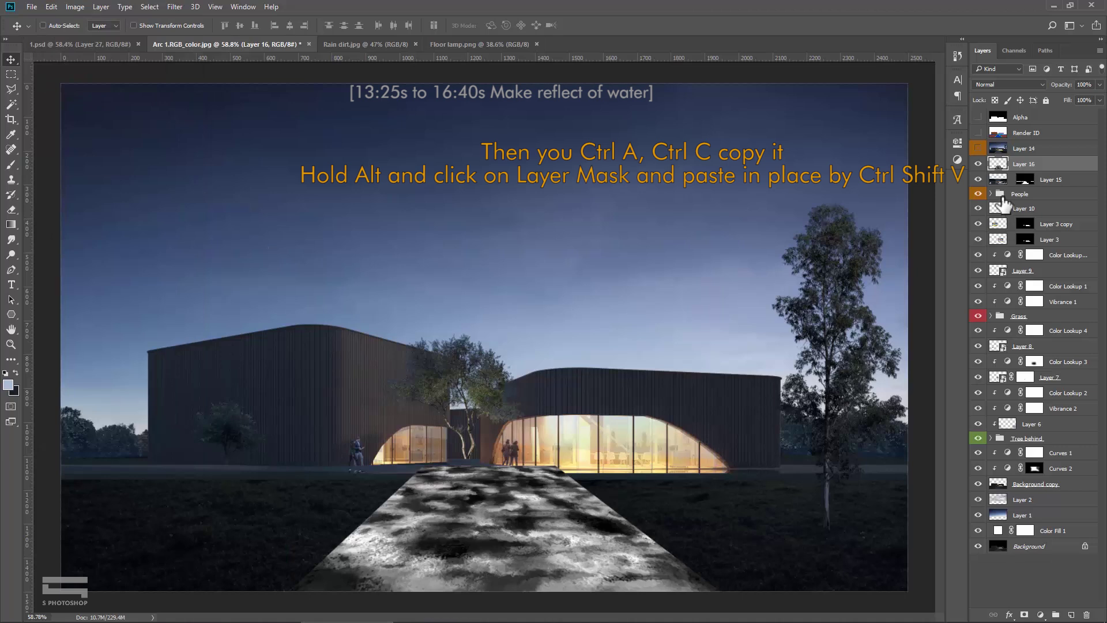
{"action": "left_click", "coordinate": [979, 164]}
Step: Paste the texture into Layer 15's mask over the road and return to the composite
{"action": "left_click", "coordinate": [1026, 181]}
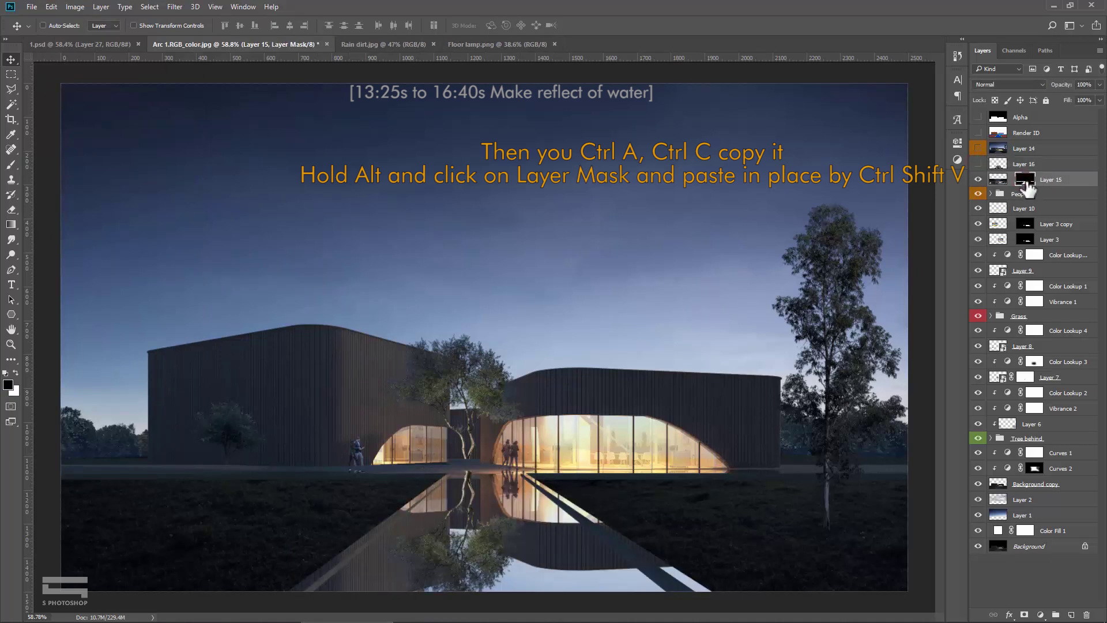
{"action": "left_click", "coordinate": [1026, 181], "text": "alt"}
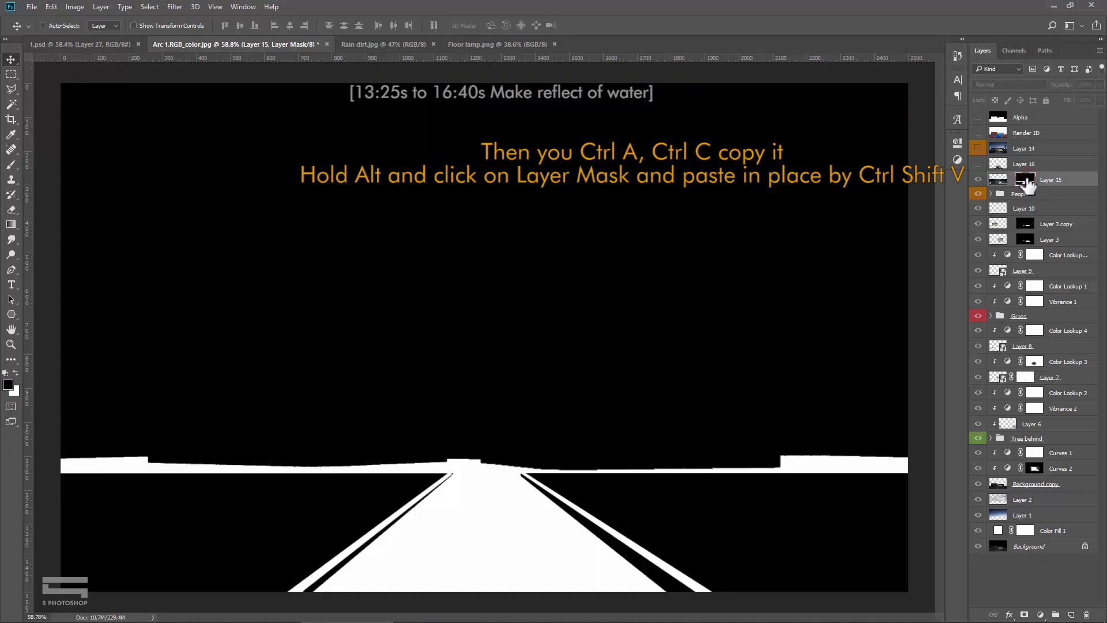
{"action": "key", "text": "ctrl+shift+v"}
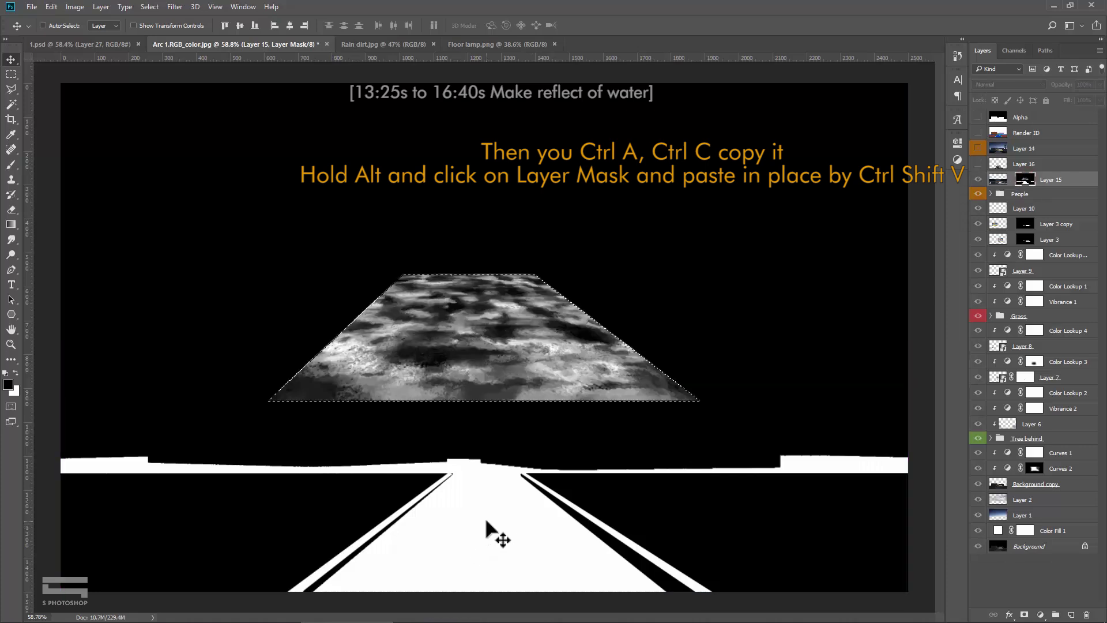
{"action": "mouse_move", "coordinate": [521, 357]}
{"action": "left_mouse_down"}
{"action": "mouse_move", "coordinate": [520, 575]}
{"action": "mouse_move", "coordinate": [533, 548]}
{"action": "left_mouse_up"}
{"action": "key", "text": "ctrl+d"}
{"action": "left_click", "coordinate": [997, 180]}
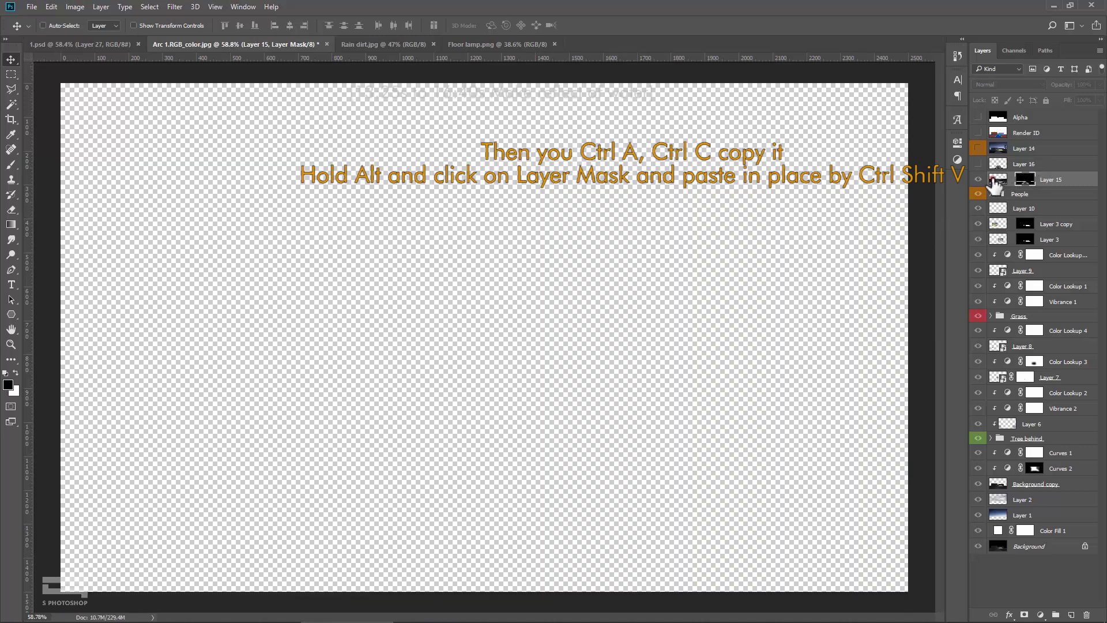
Step: Zoom in and nudge the Layer 15 reflection a few pixels
{"action": "scroll", "coordinate": [526, 556], "scroll_direction": "up", "scroll_amount": 1}
{"action": "scroll", "coordinate": [526, 526], "scroll_direction": "up", "scroll_amount": 1}
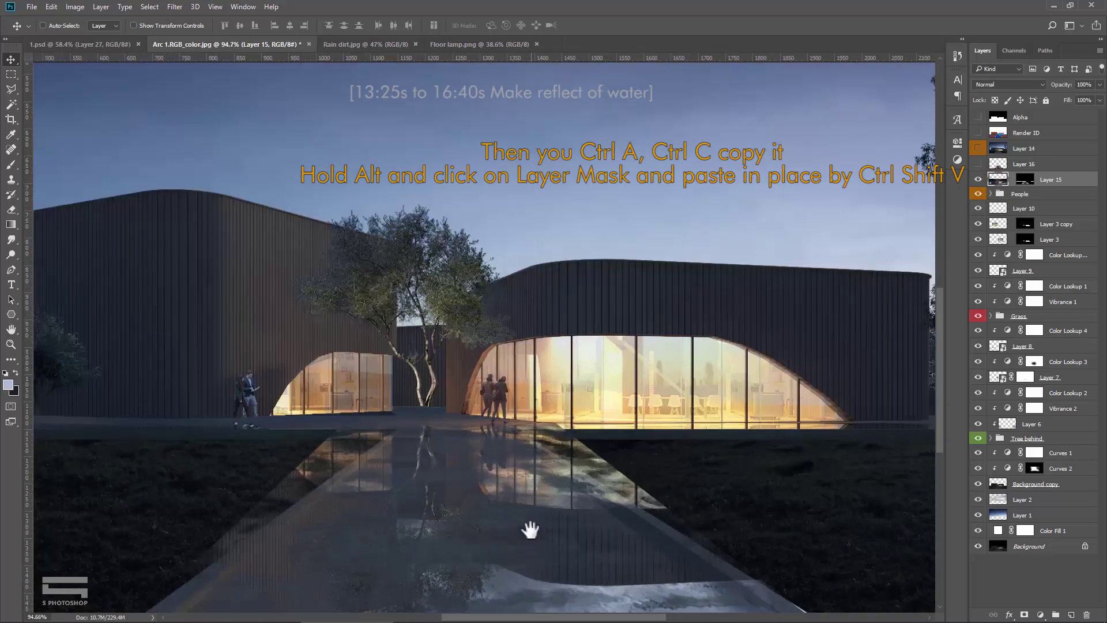
{"action": "scroll", "coordinate": [527, 453], "scroll_direction": "up", "scroll_amount": 1}
{"action": "scroll", "coordinate": [524, 443], "scroll_direction": "up", "scroll_amount": 1}
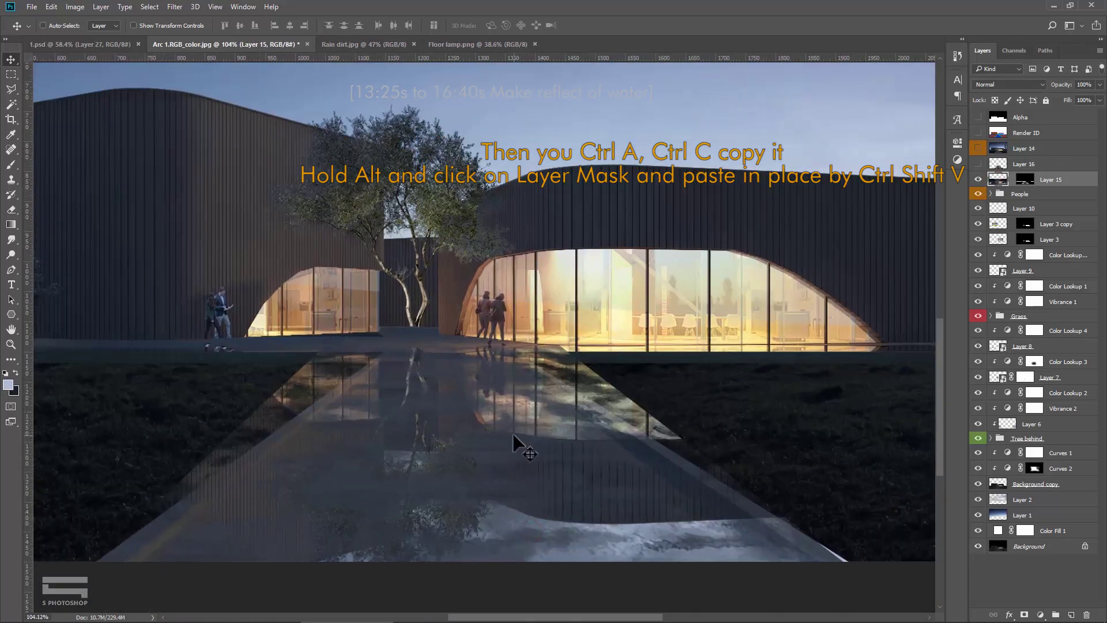
{"action": "scroll", "coordinate": [450, 402], "scroll_direction": "up", "scroll_amount": 2}
{"action": "scroll", "coordinate": [480, 400], "scroll_direction": "up", "scroll_amount": 2}
{"action": "left_click_drag", "start_coordinate": [480, 400], "coordinate": [527, 389]}
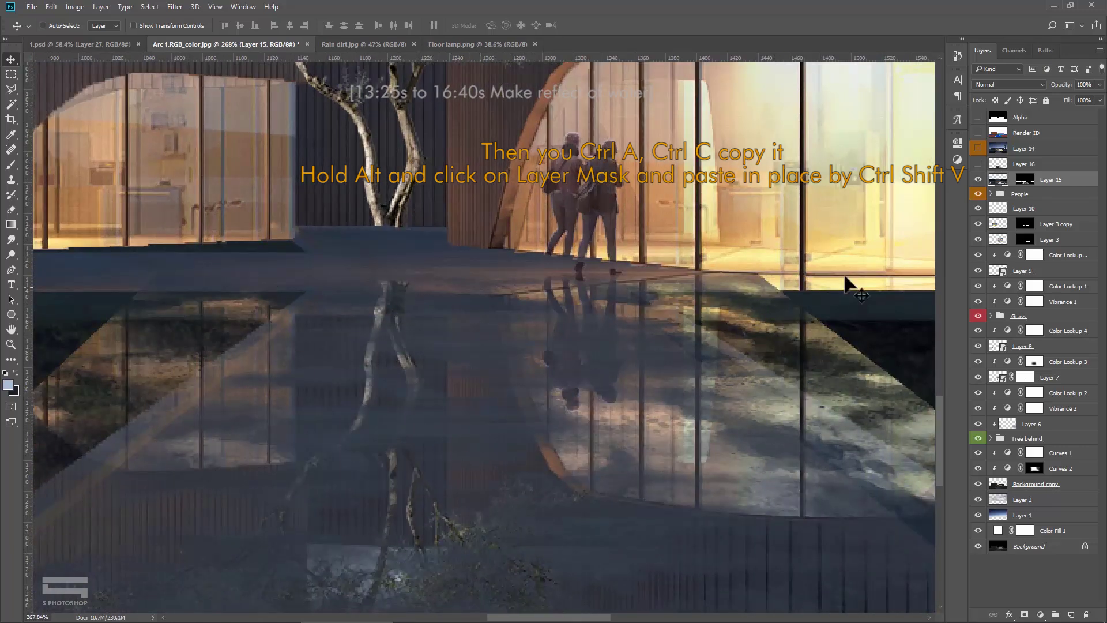
Step: Inspect Layer 15's dirt-textured mask, then view the composite across the road
{"action": "left_click", "coordinate": [1026, 179]}
{"action": "left_click", "coordinate": [1026, 180], "text": "alt"}
{"action": "key", "text": "ctrl+shift+v"}
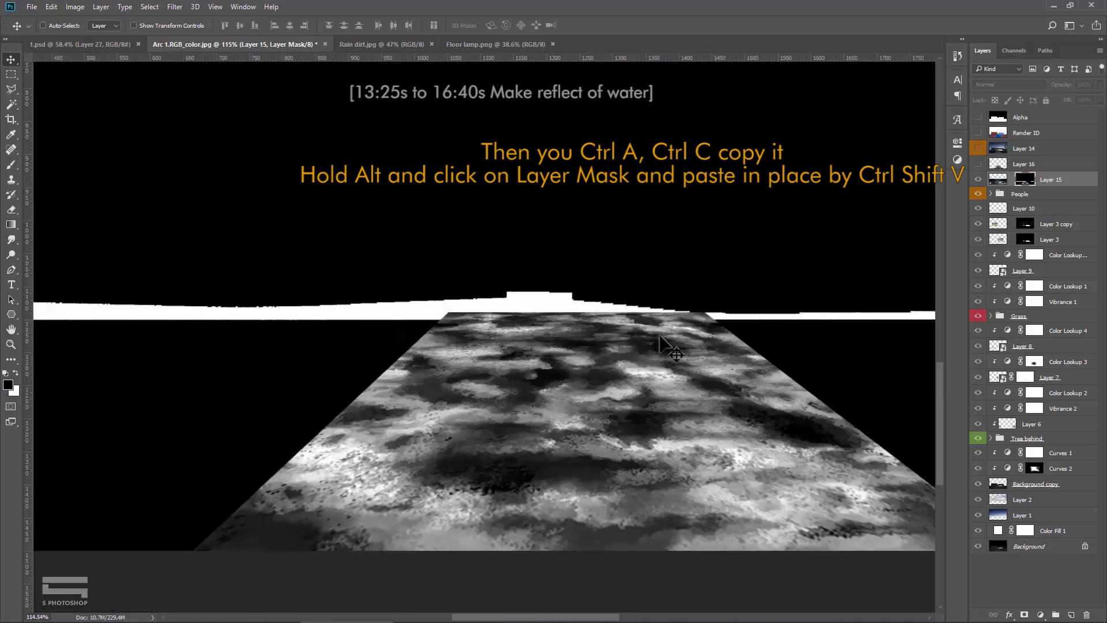
{"action": "scroll", "coordinate": [662, 341], "scroll_direction": "down", "scroll_amount": 3}
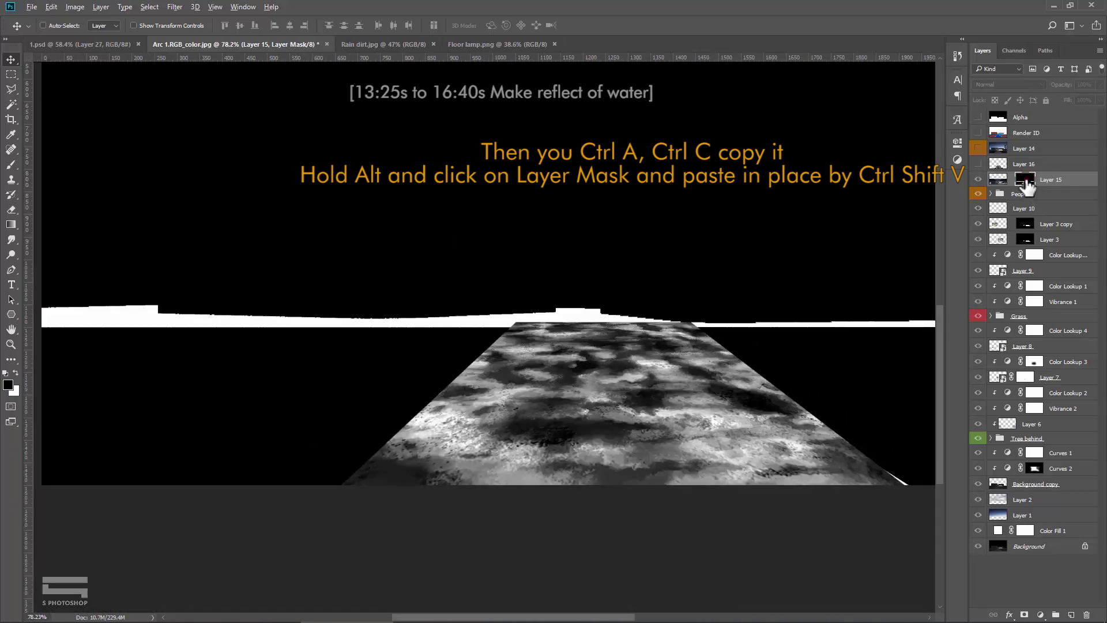
{"action": "left_click", "coordinate": [1025, 180], "text": "alt"}
{"action": "scroll", "coordinate": [594, 386], "scroll_direction": "up", "scroll_amount": 3}
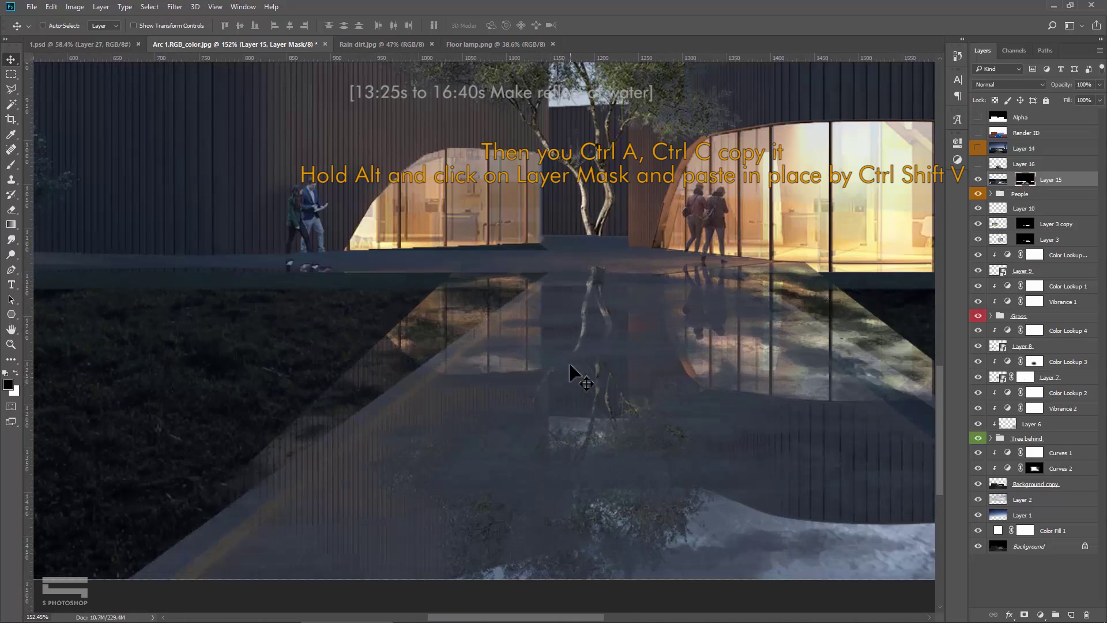
{"action": "scroll", "coordinate": [574, 366], "scroll_direction": "down", "scroll_amount": 1}
{"action": "left_click_drag", "start_coordinate": [706, 366], "coordinate": [593, 346]}
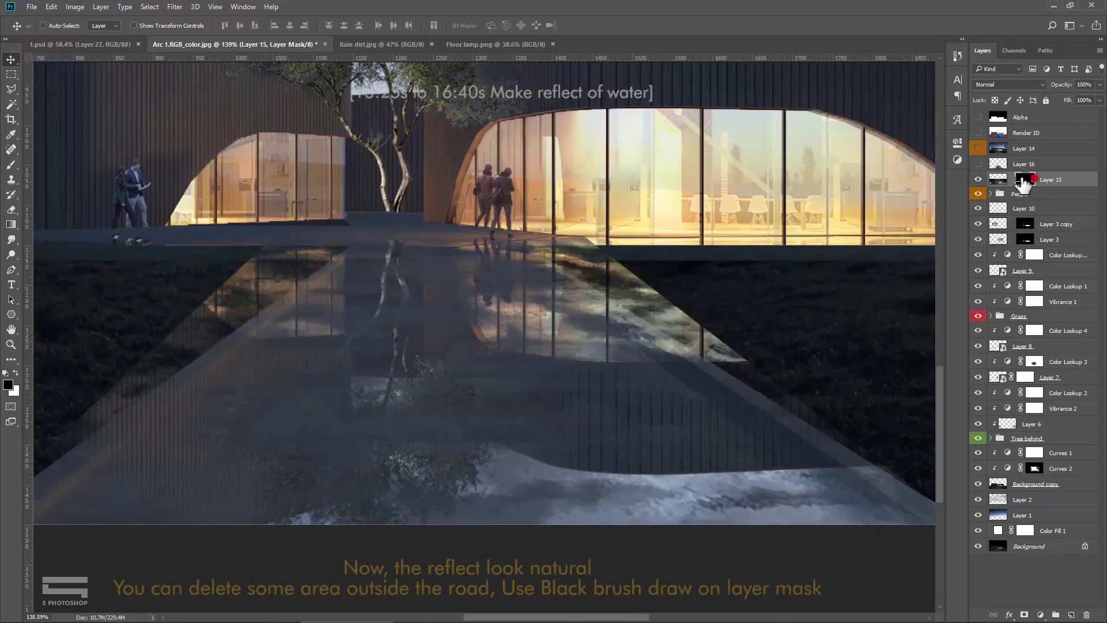
Step: Mask the reflection out of a thin strip along the road's right edge
{"action": "key", "text": "l"}
{"action": "left_click_drag", "start_coordinate": [839, 442], "coordinate": [774, 431]}
{"action": "scroll", "coordinate": [775, 431], "scroll_direction": "up", "scroll_amount": 1}
{"action": "left_click", "coordinate": [424, 206]}
{"action": "left_click", "coordinate": [525, 206]}
{"action": "left_click", "coordinate": [859, 398]}
{"action": "left_click", "coordinate": [890, 531]}
{"action": "left_click", "coordinate": [398, 204]}
{"action": "double_click", "coordinate": [816, 531]}
{"action": "left_click", "coordinate": [1025, 179]}
{"action": "left_click", "coordinate": [11, 164]}
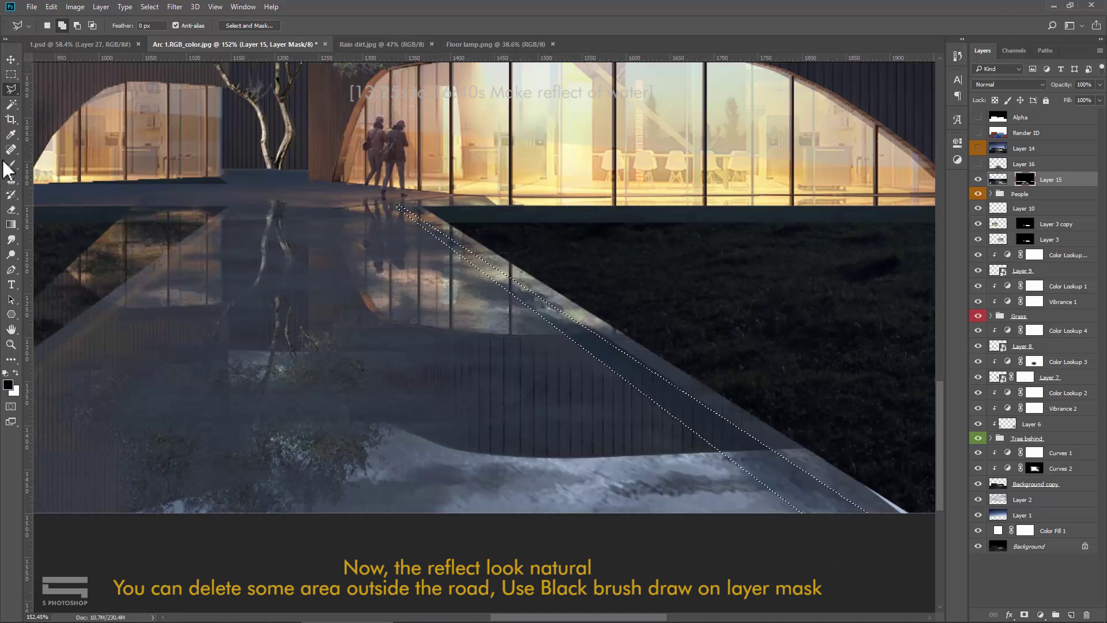
{"action": "left_click", "coordinate": [5, 373]}
{"action": "key", "text": "ctrl+d"}
Step: Select a thin strip along the road's left edge
{"action": "scroll", "coordinate": [321, 241], "scroll_direction": "left", "scroll_amount": 5}
{"action": "scroll", "coordinate": [322, 240], "scroll_direction": "left", "scroll_amount": 3}
{"action": "key", "text": "l"}
{"action": "left_click", "coordinate": [127, 507]}
{"action": "left_click", "coordinate": [481, 202]}
{"action": "left_click", "coordinate": [584, 203]}
{"action": "double_click", "coordinate": [172, 508]}
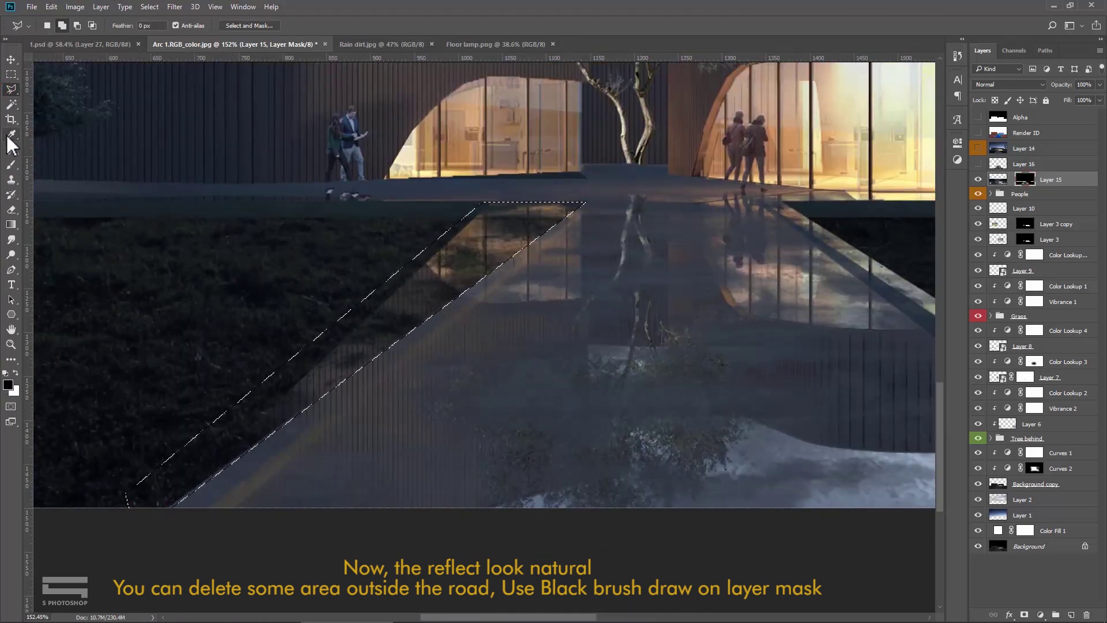
Step: Add the lower-left edge strip, mask it out of Layer 15, and deselect
{"action": "scroll", "coordinate": [221, 513], "scroll_direction": "up", "scroll_amount": 1, "text": "alt"}
{"action": "left_click", "coordinate": [216, 542]}
{"action": "left_click", "coordinate": [211, 511]}
{"action": "left_click", "coordinate": [638, 171]}
{"action": "double_click", "coordinate": [236, 510]}
{"action": "left_click", "coordinate": [11, 164]}
{"action": "scroll", "coordinate": [501, 322], "scroll_direction": "down", "scroll_amount": 3, "text": "alt"}
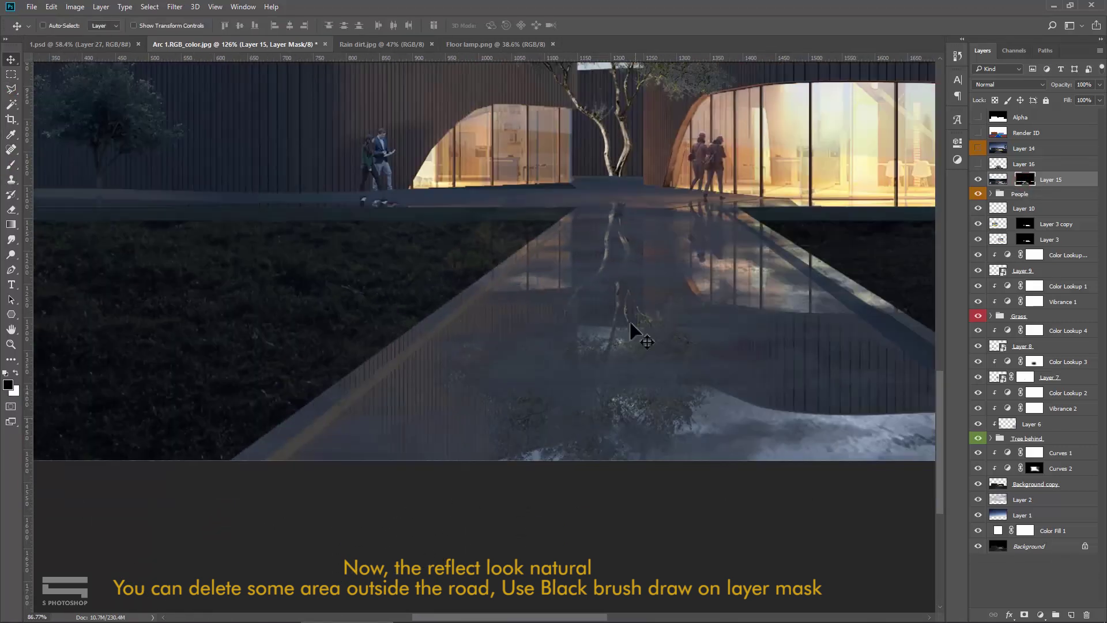
{"action": "left_click_drag", "start_coordinate": [772, 366], "coordinate": [692, 389]}
{"action": "key", "text": "v"}
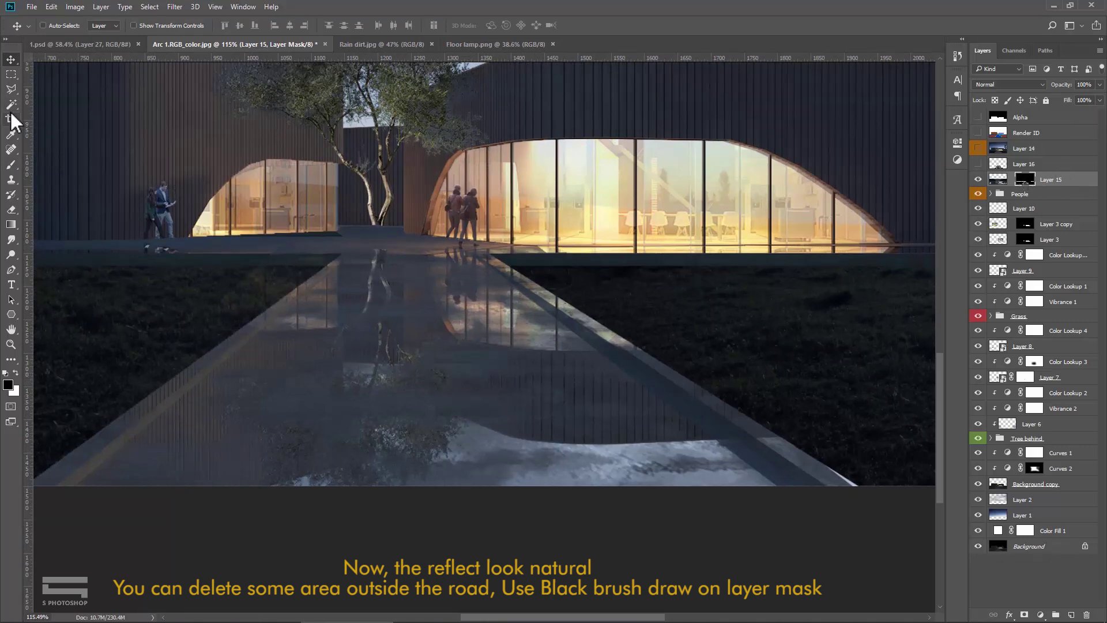
Step: On Layer 15's mask, paint out the reflection near the tree base with a 100 px black Soft Round brush
{"action": "left_click", "coordinate": [11, 165]}
{"action": "right_click", "coordinate": [395, 347]}
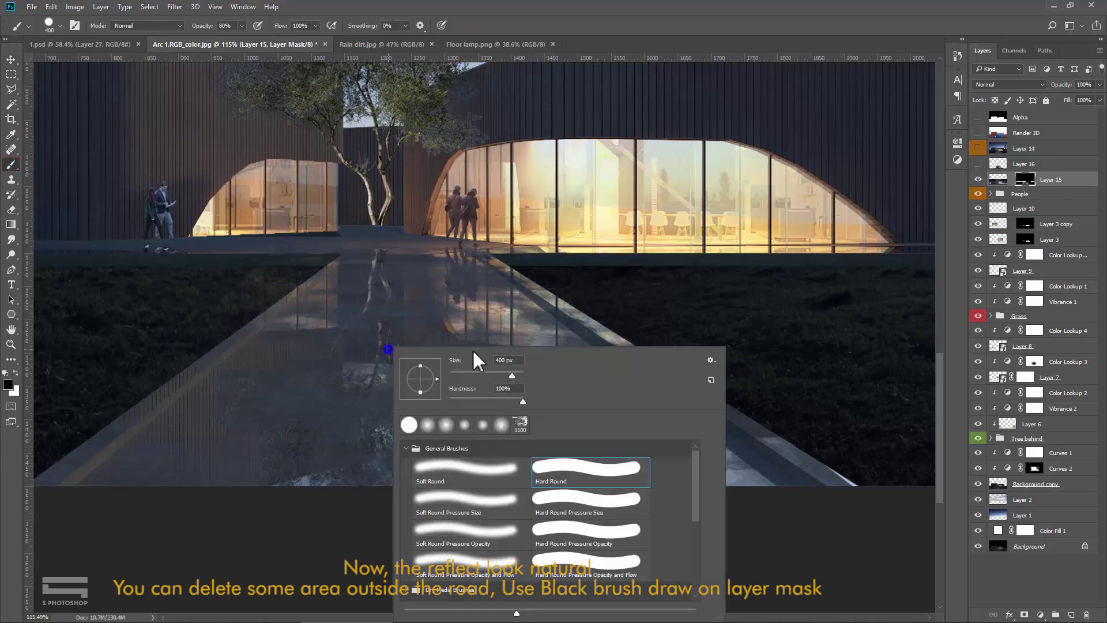
{"action": "left_click", "coordinate": [458, 492]}
{"action": "left_click", "coordinate": [619, 39]}
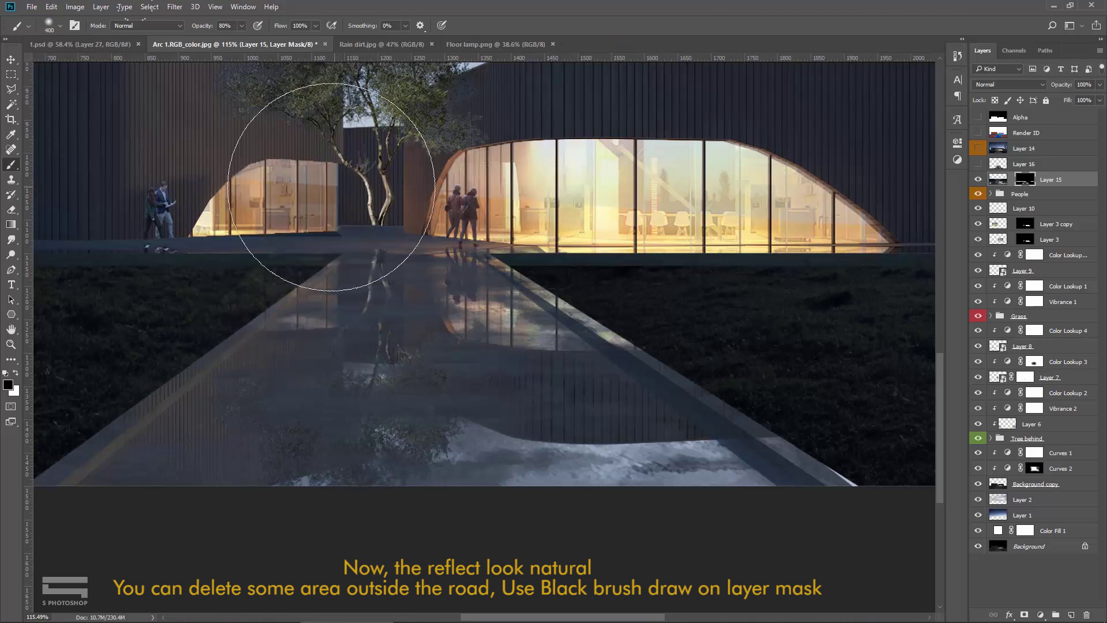
{"action": "scroll", "coordinate": [326, 219], "scroll_direction": "up", "scroll_amount": 1}
{"action": "scroll", "coordinate": [332, 242], "scroll_direction": "up", "scroll_amount": 1}
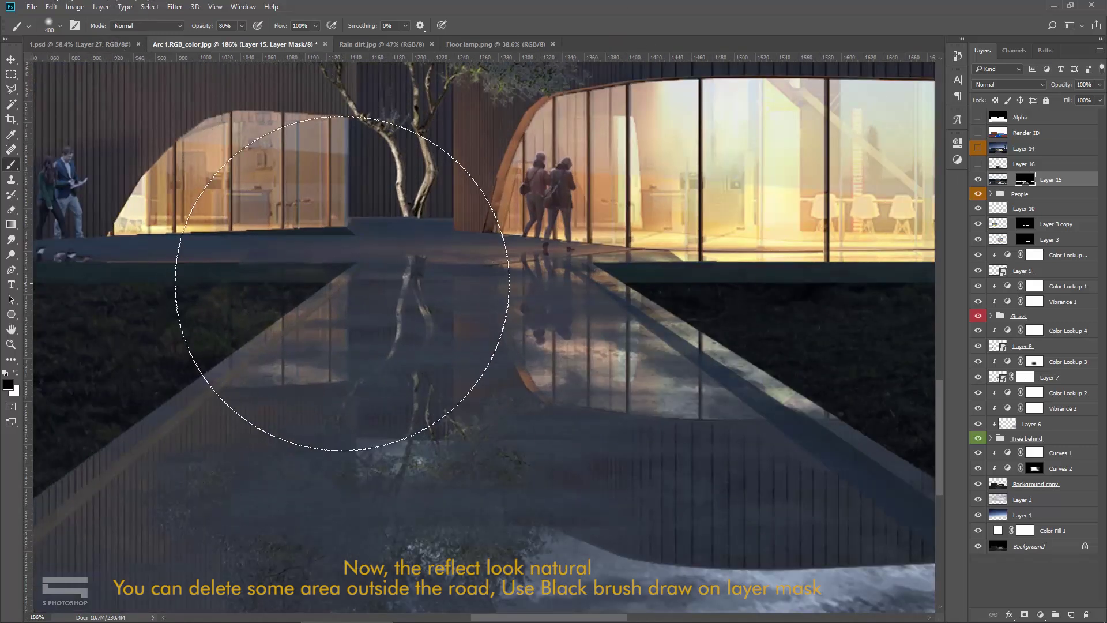
{"action": "key", "text": "bracketleft"}
{"action": "key", "text": "bracketleft"}
{"action": "key", "text": "bracketleft"}
{"action": "left_click_drag", "start_coordinate": [335, 231], "coordinate": [499, 234]}
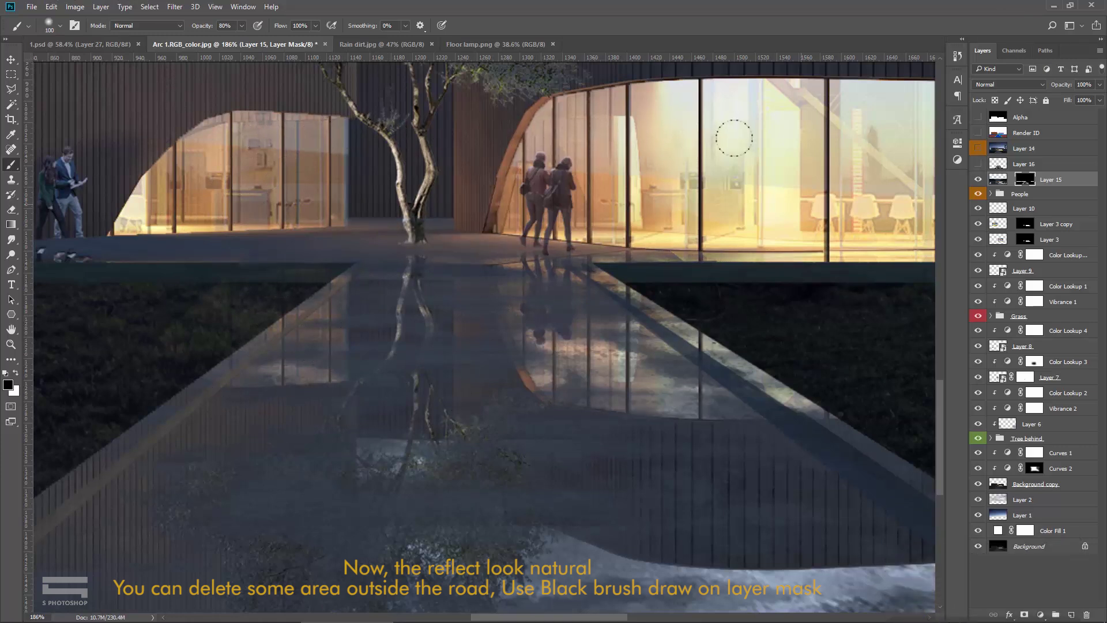
Step: Mask out the reflection strip below the glowing windows with a slightly smaller brush
{"action": "left_click_drag", "start_coordinate": [744, 279], "coordinate": [367, 279]}
{"action": "mouse_move", "coordinate": [278, 237]}
{"action": "left_mouse_down"}
{"action": "mouse_move", "coordinate": [832, 240]}
{"action": "mouse_move", "coordinate": [541, 248]}
{"action": "left_mouse_up"}
{"action": "scroll", "coordinate": [483, 237], "scroll_direction": "up", "scroll_amount": 1}
{"action": "key", "text": "bracketleft"}
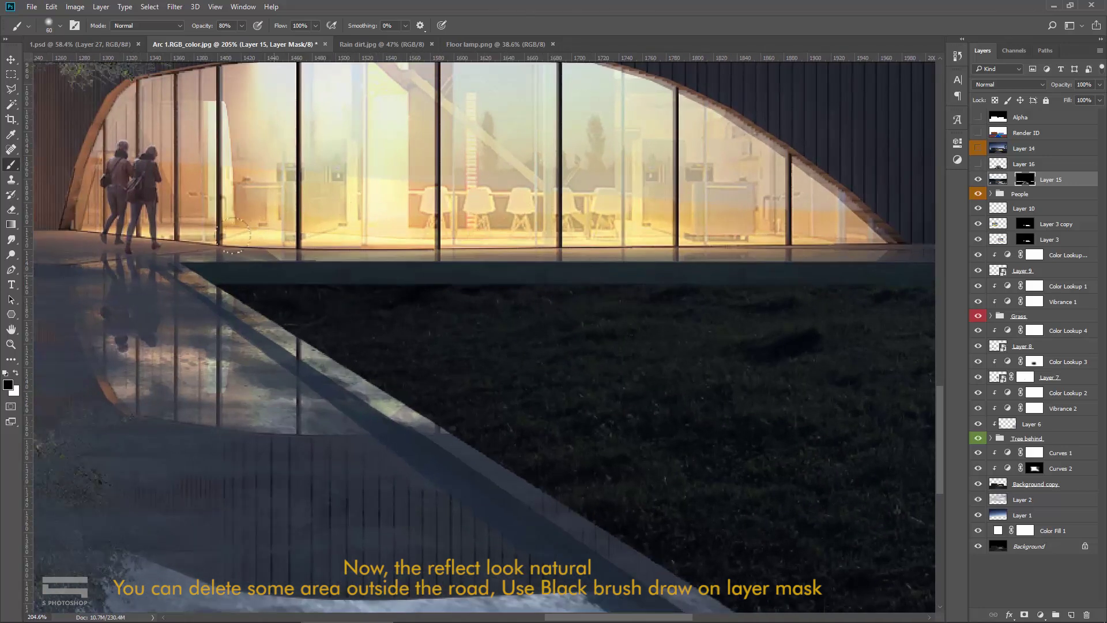
{"action": "left_click_drag", "start_coordinate": [281, 261], "coordinate": [903, 260]}
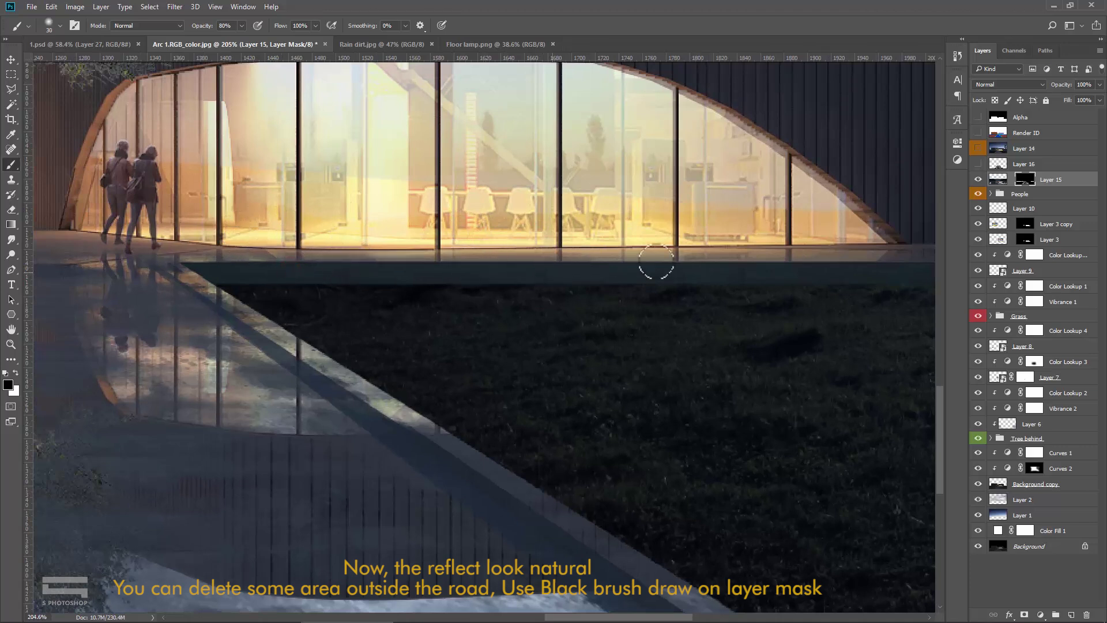
{"action": "left_click_drag", "start_coordinate": [823, 294], "coordinate": [594, 291]}
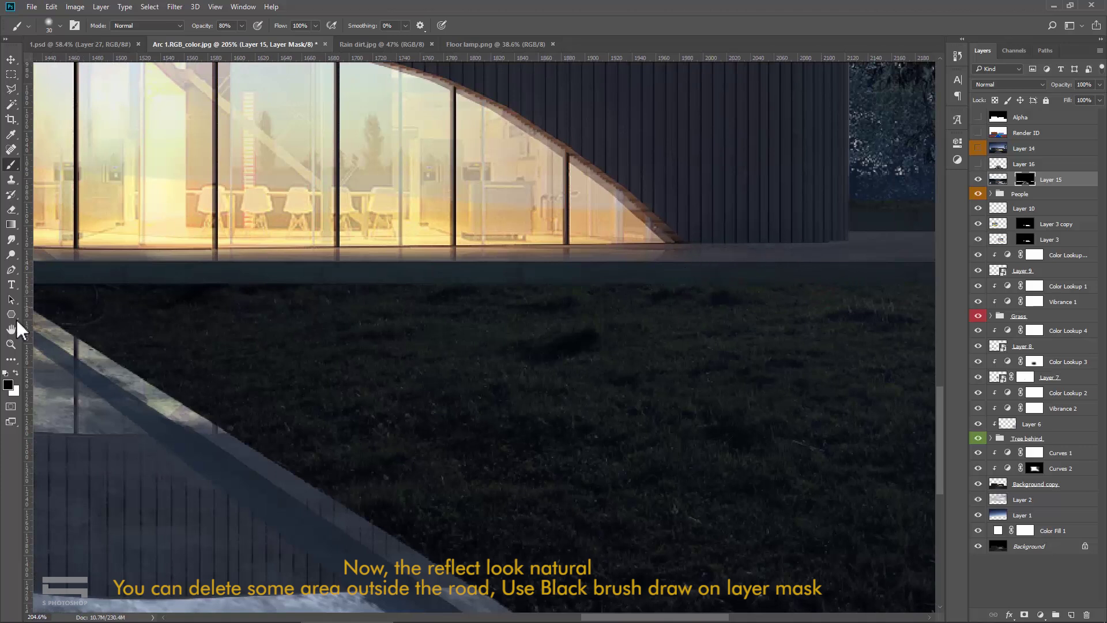
{"action": "left_click_drag", "start_coordinate": [319, 341], "coordinate": [544, 316]}
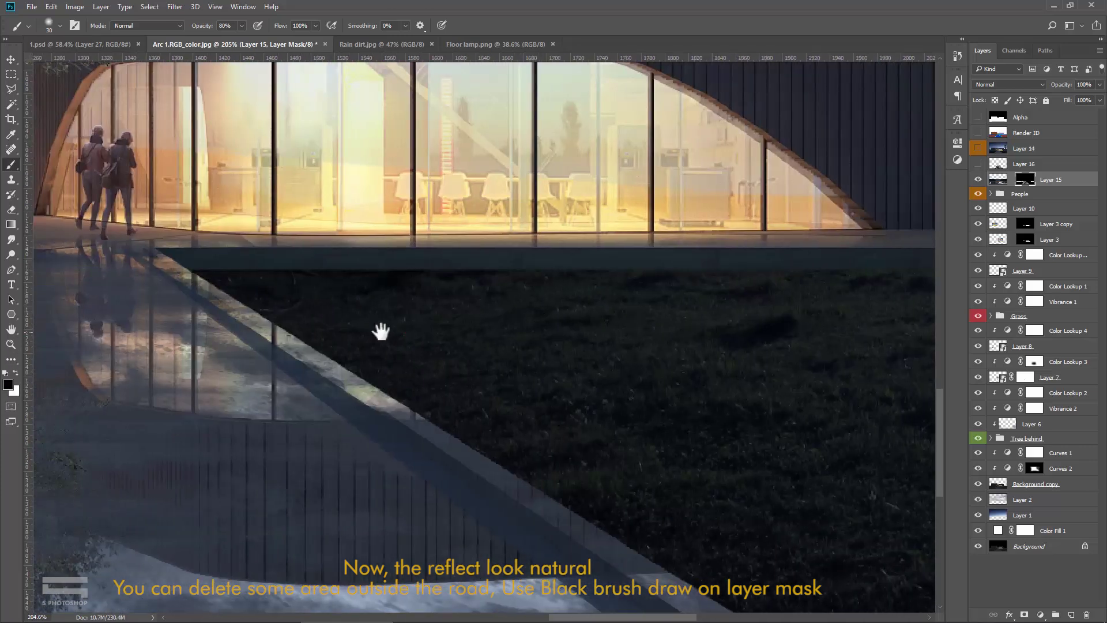
{"action": "left_click_drag", "start_coordinate": [381, 328], "coordinate": [762, 354]}
{"action": "left_click_drag", "start_coordinate": [580, 313], "coordinate": [603, 318]}
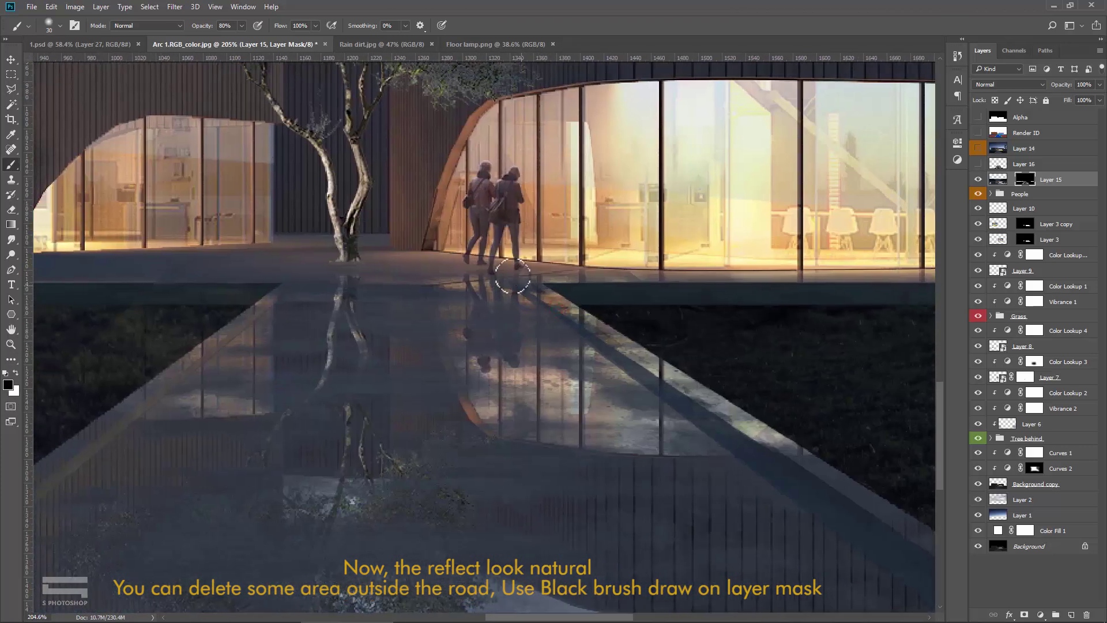
{"action": "left_click", "coordinate": [476, 269]}
Step: Hide the stray reflection band and mist beside the road past the far-left tree
{"action": "scroll", "coordinate": [289, 324], "scroll_direction": "down", "scroll_amount": 1}
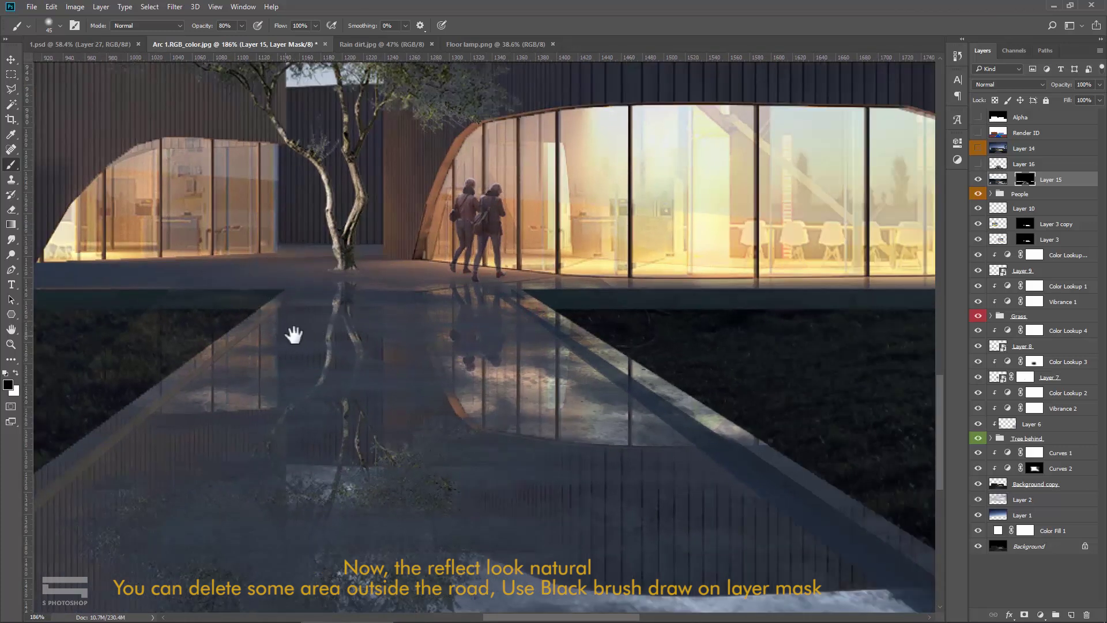
{"action": "left_click_drag", "start_coordinate": [294, 335], "coordinate": [502, 324]}
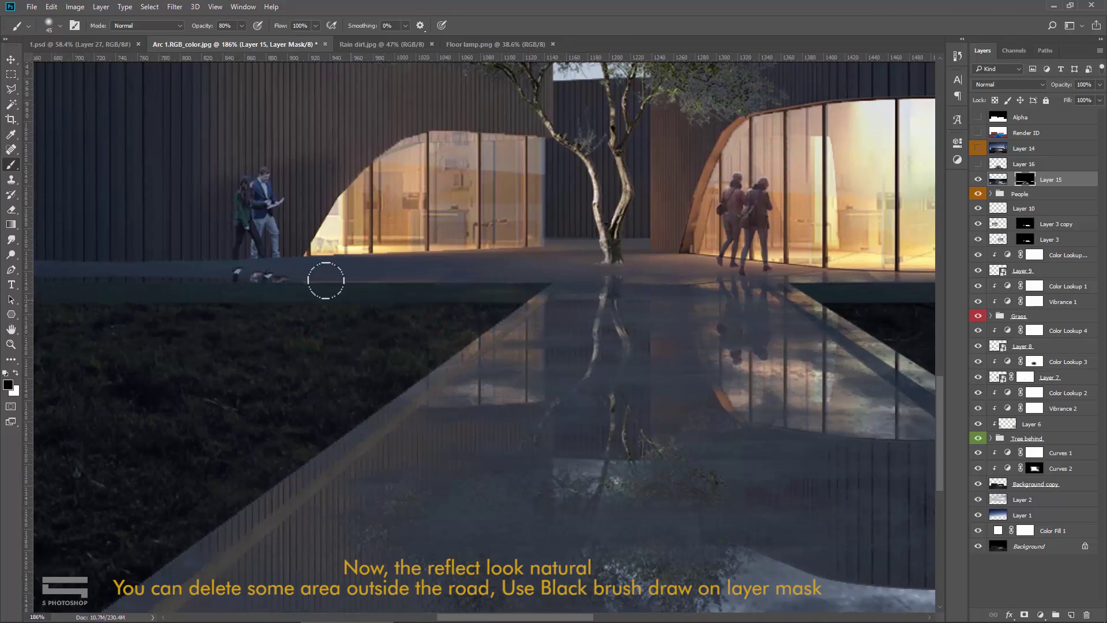
{"action": "left_click_drag", "start_coordinate": [296, 314], "coordinate": [484, 314]}
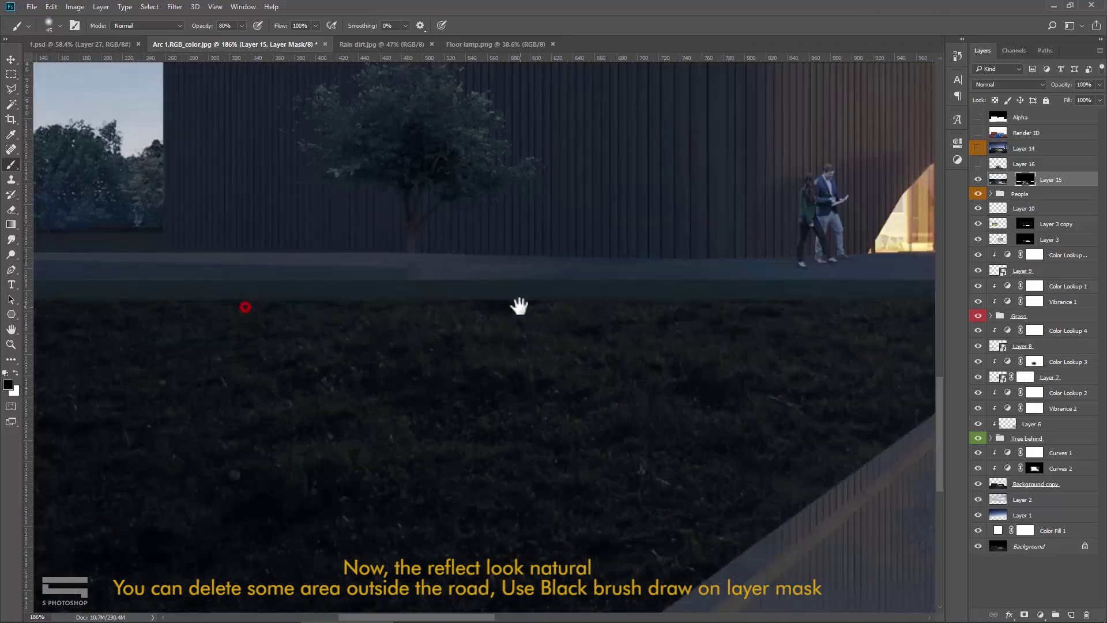
{"action": "left_click_drag", "start_coordinate": [242, 307], "coordinate": [519, 304]}
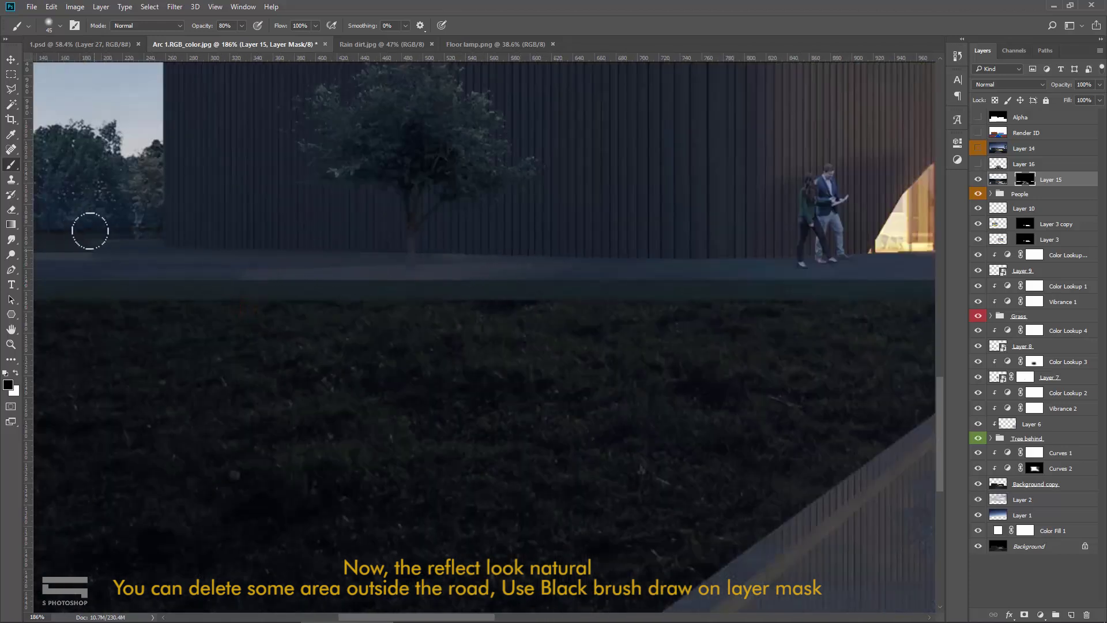
{"action": "left_click_drag", "start_coordinate": [289, 283], "coordinate": [532, 282]}
{"action": "left_click_drag", "start_coordinate": [358, 257], "coordinate": [128, 229]}
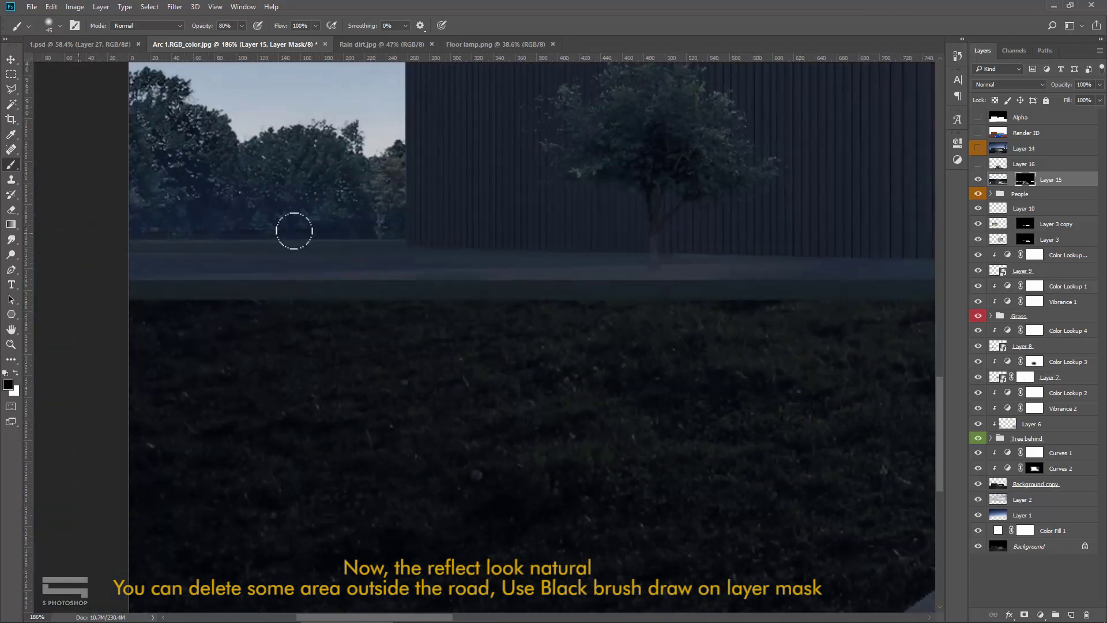
{"action": "scroll", "coordinate": [365, 324], "scroll_direction": "right", "scroll_amount": 10}
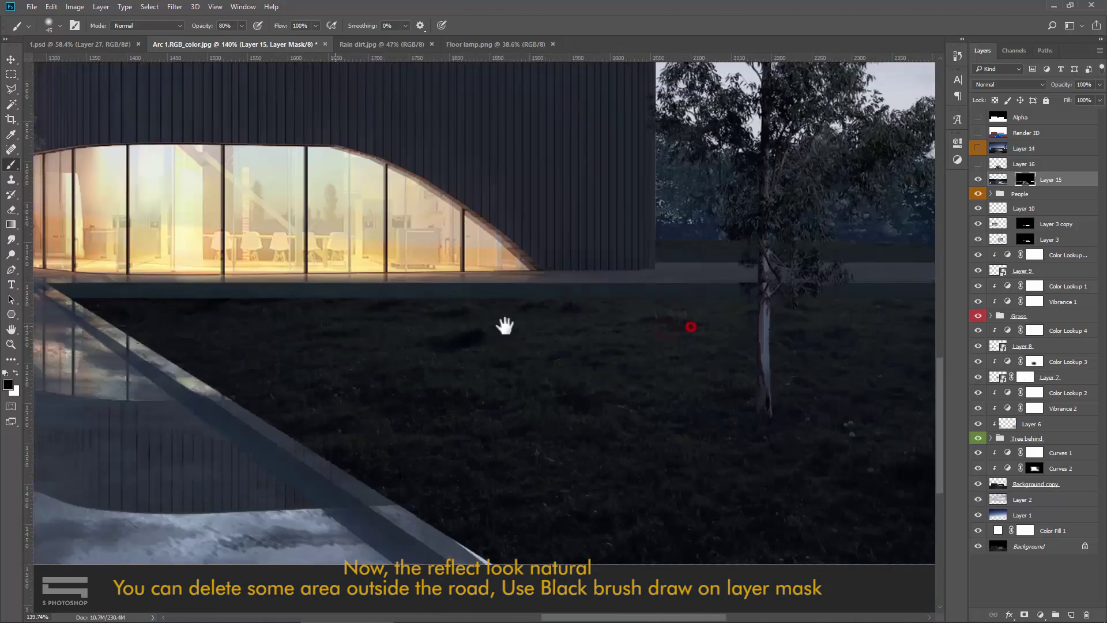
{"action": "left_click_drag", "start_coordinate": [201, 251], "coordinate": [298, 237]}
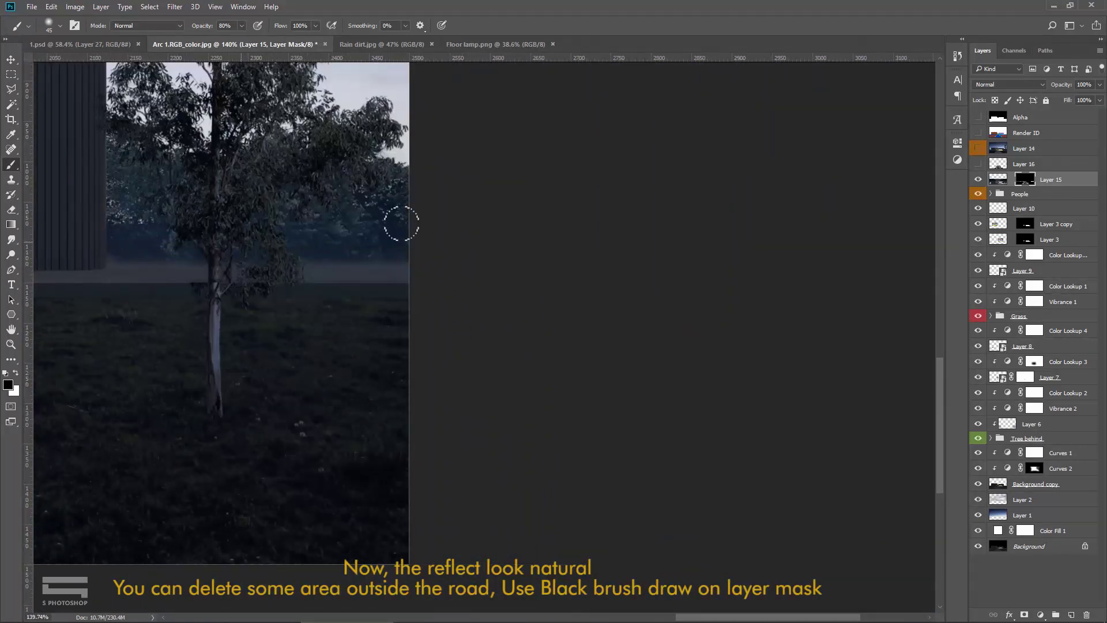
{"action": "left_click_drag", "start_coordinate": [289, 299], "coordinate": [696, 299]}
{"action": "left_click_drag", "start_coordinate": [440, 252], "coordinate": [762, 333]}
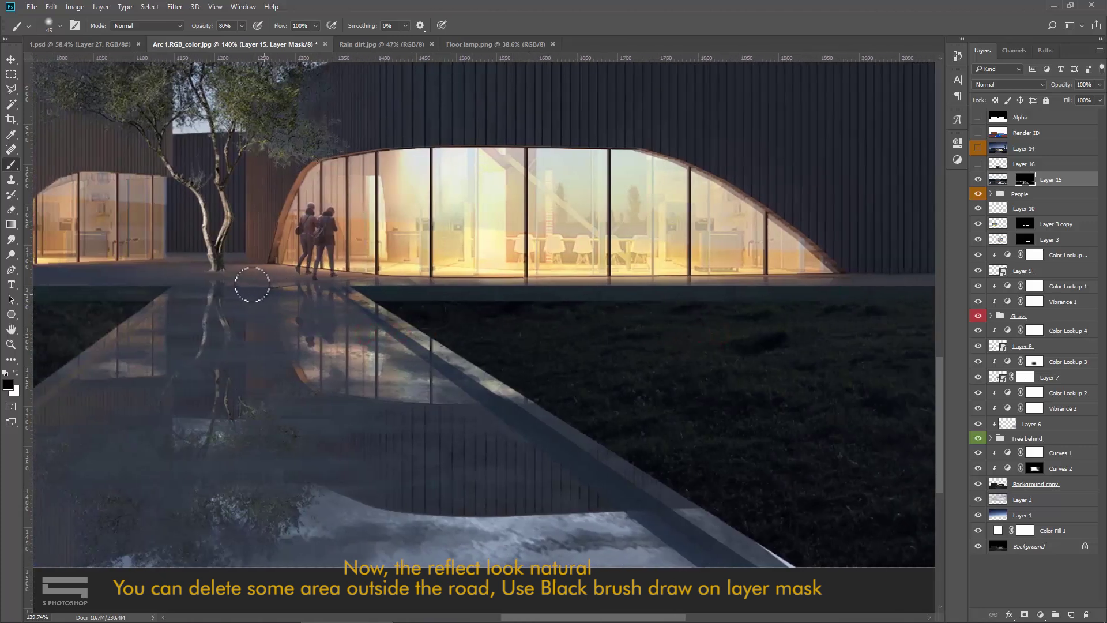
{"action": "scroll", "coordinate": [252, 285], "scroll_direction": "down", "scroll_amount": 1}
{"action": "left_click_drag", "start_coordinate": [277, 336], "coordinate": [371, 302]}
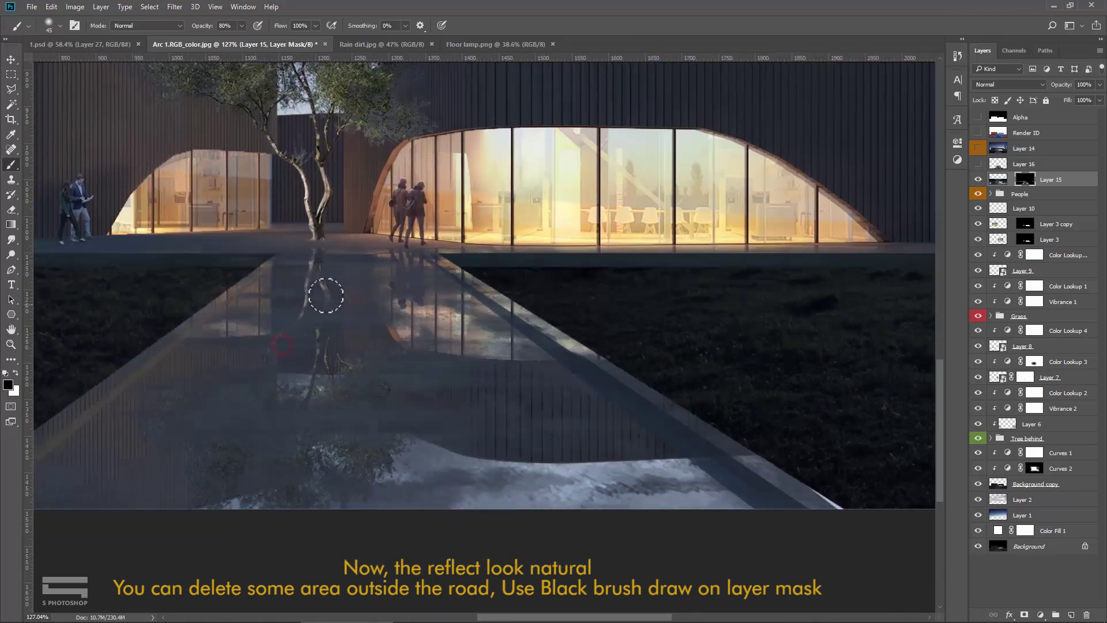
Step: At 25%, then 64% brush opacity, erase reflection spilling onto the grass and road edge
{"action": "left_click", "coordinate": [241, 26]}
{"action": "key", "text": "bracketleft"}
{"action": "key", "text": "bracketleft"}
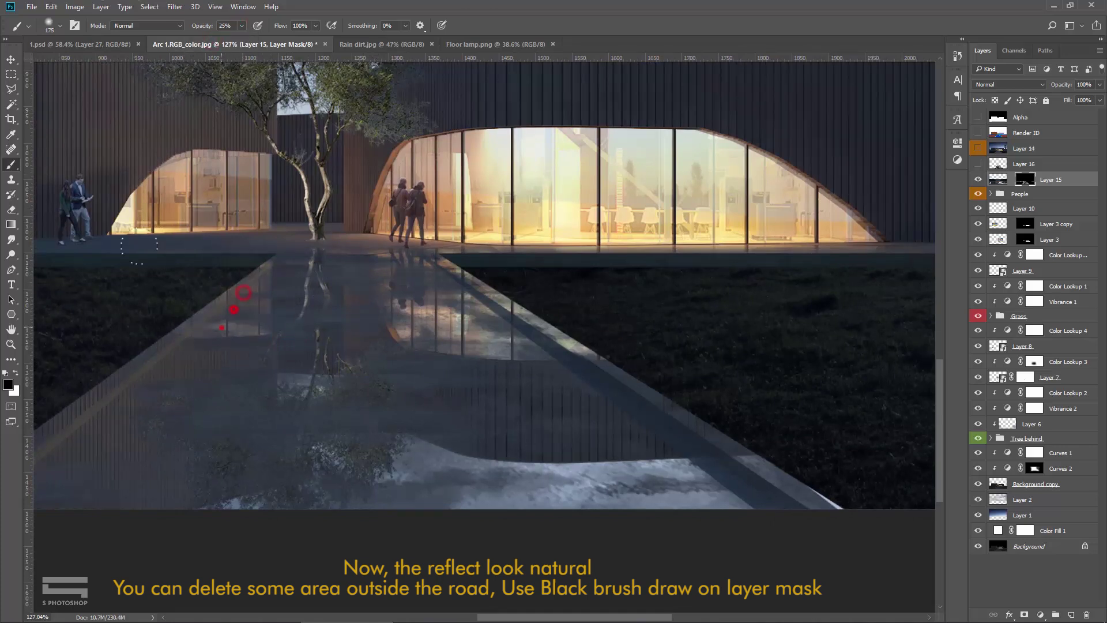
{"action": "scroll", "coordinate": [221, 328], "scroll_direction": "down", "scroll_amount": 2}
{"action": "scroll", "coordinate": [143, 373], "scroll_direction": "up", "scroll_amount": 2}
{"action": "left_click_drag", "start_coordinate": [182, 427], "coordinate": [311, 333]}
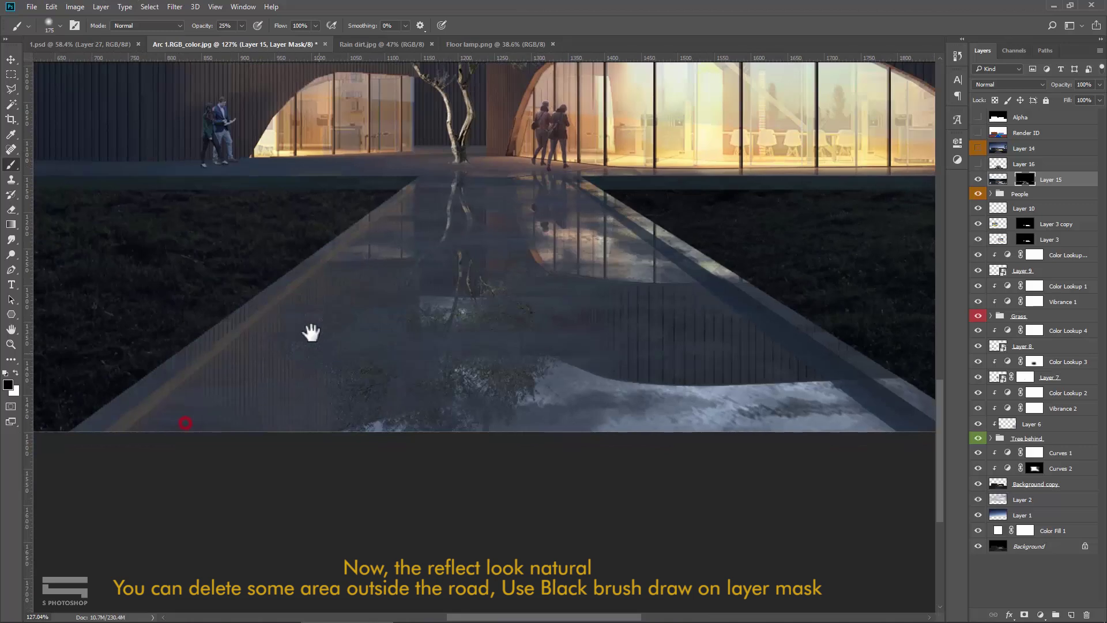
{"action": "left_click", "coordinate": [245, 25]}
{"action": "left_click", "coordinate": [256, 371]}
{"action": "mouse_move", "coordinate": [536, 382]}
{"action": "left_mouse_down"}
{"action": "mouse_move", "coordinate": [721, 398]}
{"action": "mouse_move", "coordinate": [876, 386]}
{"action": "mouse_move", "coordinate": [617, 380]}
{"action": "mouse_move", "coordinate": [448, 398]}
{"action": "left_mouse_up"}
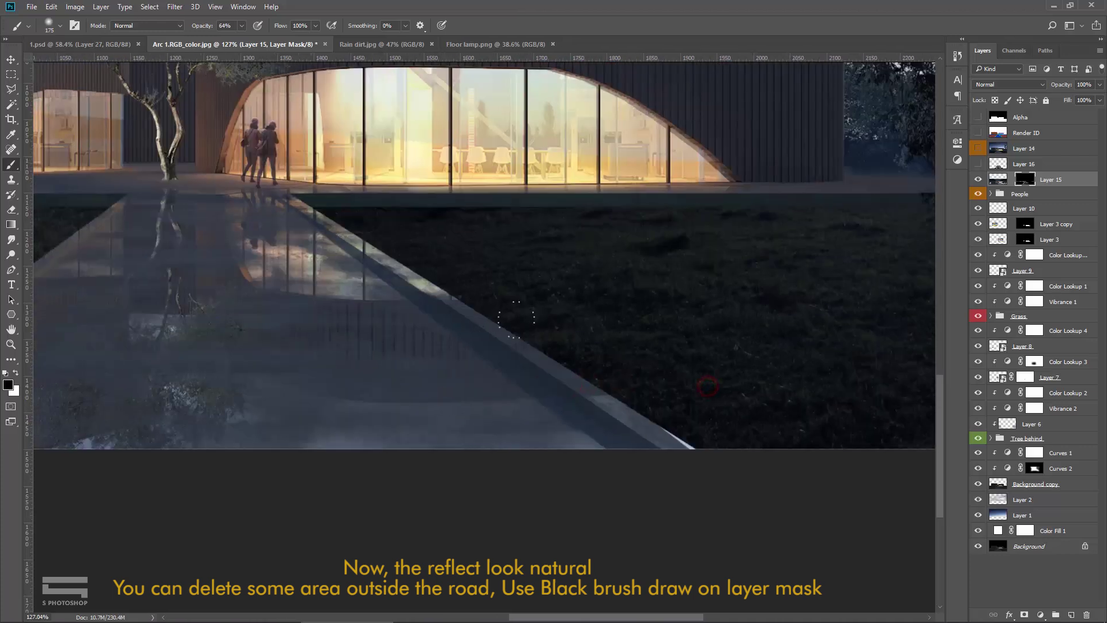
{"action": "mouse_move", "coordinate": [425, 264]}
{"action": "left_mouse_down"}
{"action": "mouse_move", "coordinate": [398, 243]}
{"action": "mouse_move", "coordinate": [304, 222]}
{"action": "mouse_move", "coordinate": [316, 268]}
{"action": "left_mouse_up"}
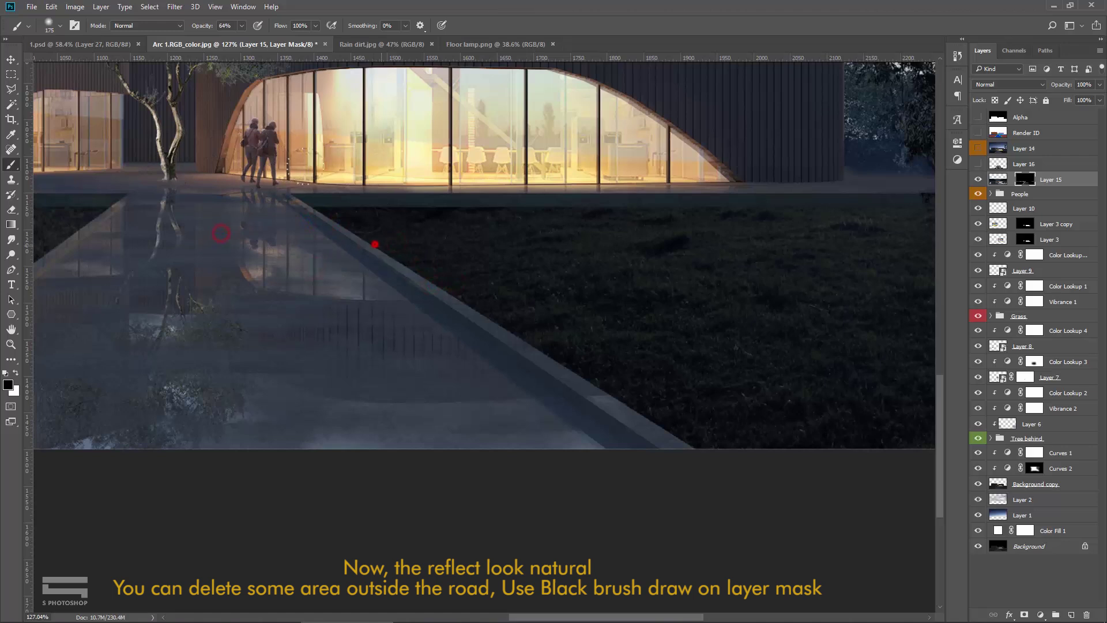
Step: Toggle the reflection layer off and on to compare the masked result
{"action": "scroll", "coordinate": [452, 260], "scroll_direction": "down", "scroll_amount": 3}
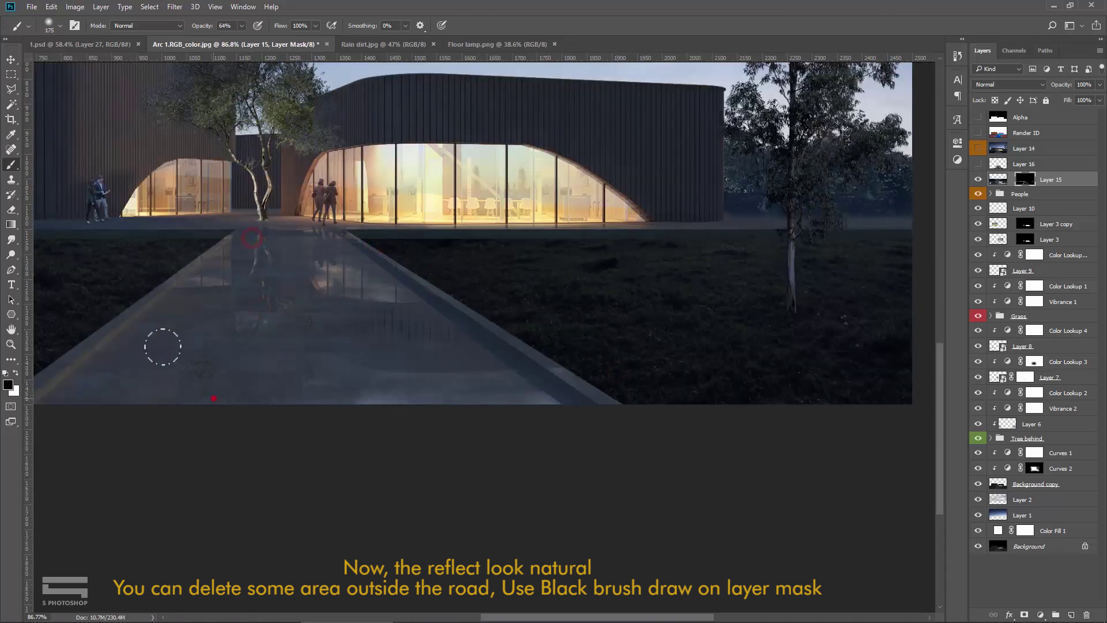
{"action": "scroll", "coordinate": [438, 335], "scroll_direction": "down", "scroll_amount": 1}
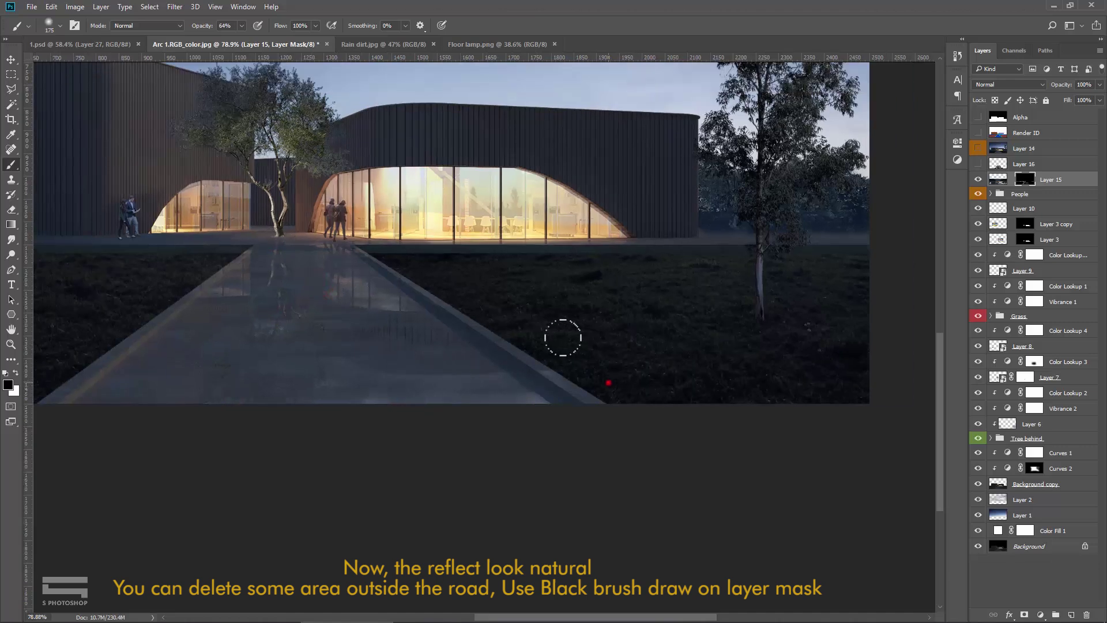
{"action": "scroll", "coordinate": [252, 260], "scroll_direction": "up", "scroll_amount": 2}
{"action": "scroll", "coordinate": [277, 283], "scroll_direction": "up", "scroll_amount": 1}
{"action": "key", "text": "v"}
{"action": "left_click", "coordinate": [979, 179]}
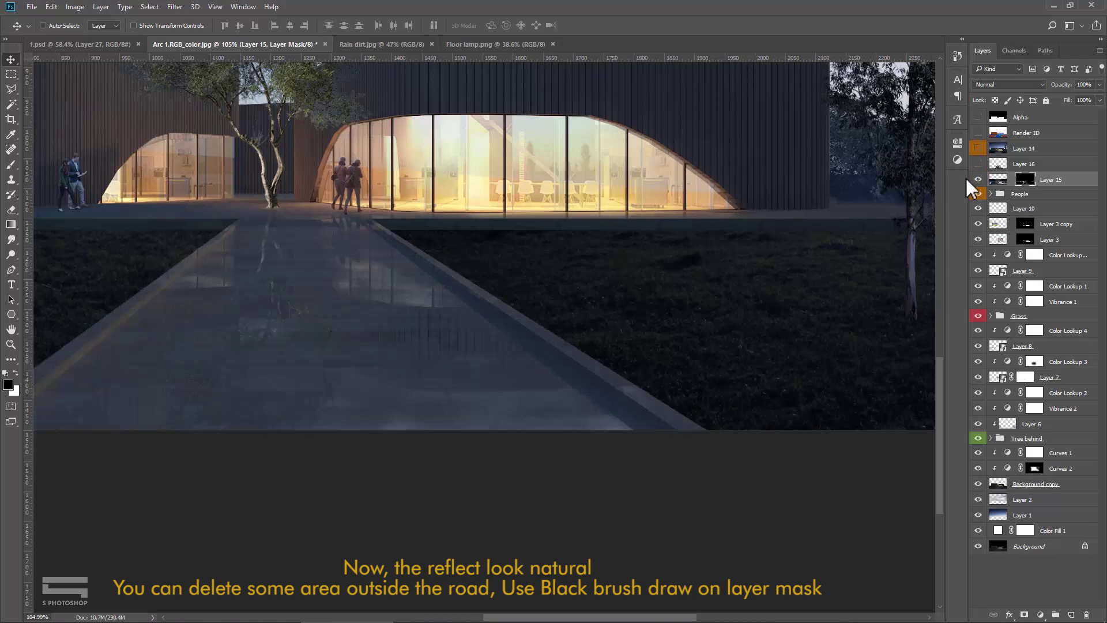
Step: Add a Curves 3 adjustment clipped to Layer 15, deepening shadows slightly and brightening highlights
{"action": "left_click", "coordinate": [979, 179]}
{"action": "left_click", "coordinate": [979, 179]}
{"action": "left_click", "coordinate": [1076, 184]}
{"action": "left_click", "coordinate": [1042, 614]}
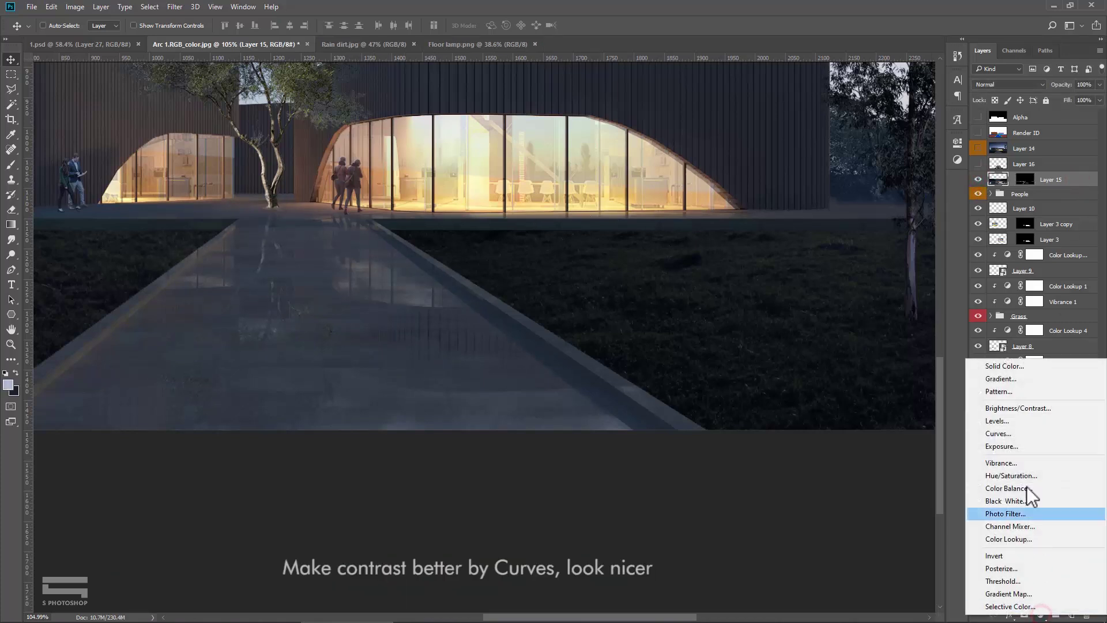
{"action": "left_click", "coordinate": [1012, 431]}
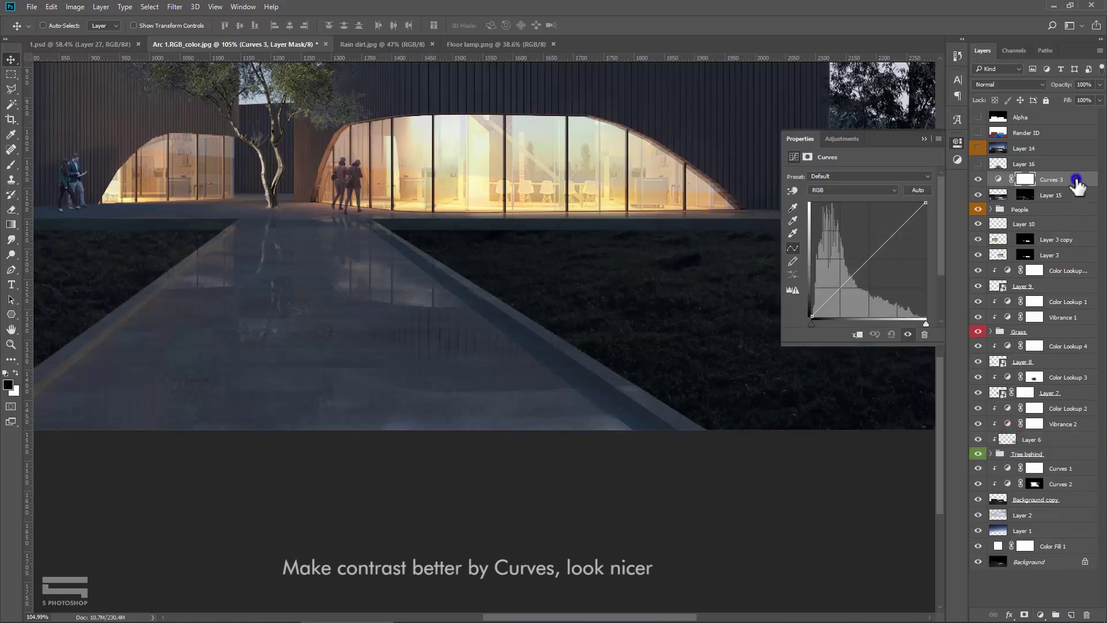
{"action": "right_click", "coordinate": [1077, 183]}
{"action": "left_click", "coordinate": [988, 311]}
{"action": "left_click_drag", "start_coordinate": [842, 284], "coordinate": [840, 282]}
{"action": "left_click_drag", "start_coordinate": [887, 240], "coordinate": [887, 206]}
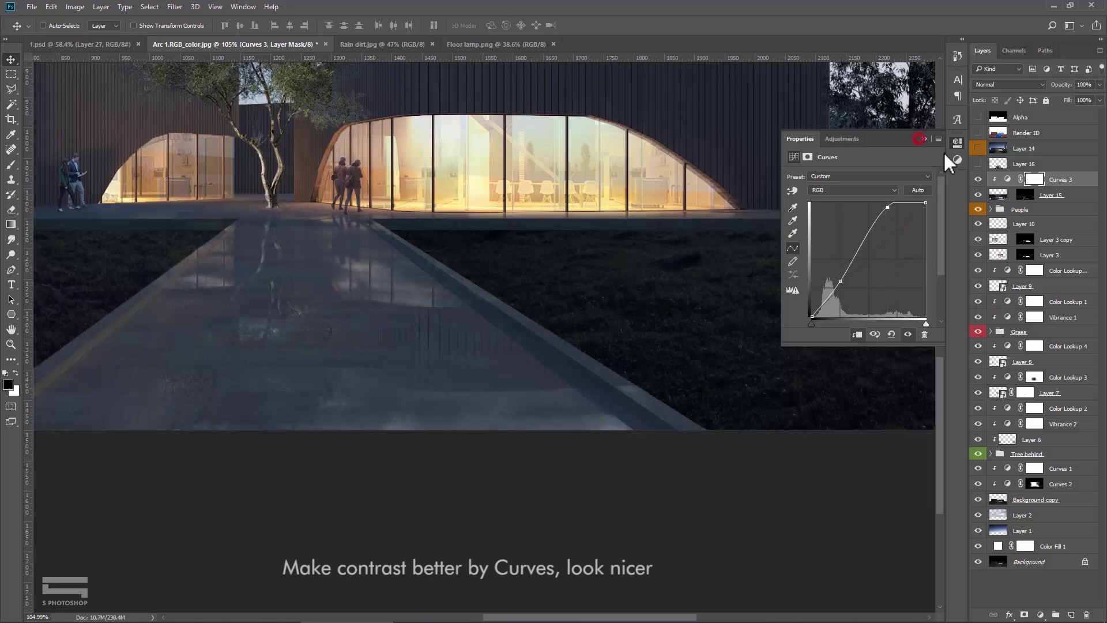
{"action": "left_click", "coordinate": [924, 139]}
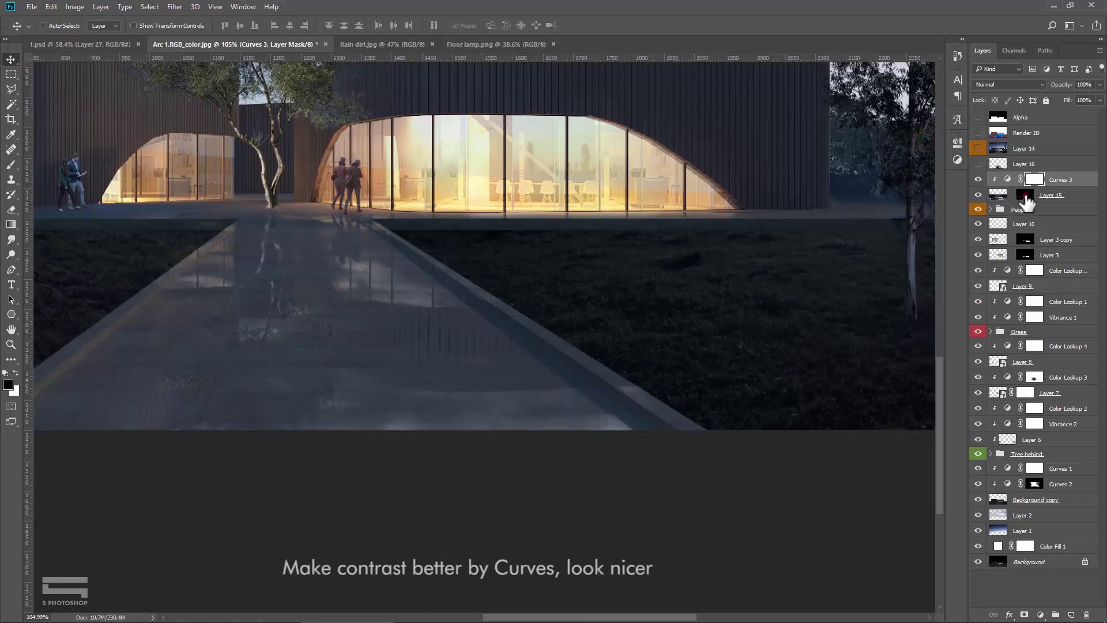
Step: Touch up Layer 15's mask near the path border with a 100 px black brush
{"action": "left_click", "coordinate": [1026, 196]}
{"action": "scroll", "coordinate": [106, 185], "scroll_direction": "up", "scroll_amount": 1}
{"action": "left_click", "coordinate": [12, 166]}
{"action": "scroll", "coordinate": [133, 159], "scroll_direction": "up", "scroll_amount": 1}
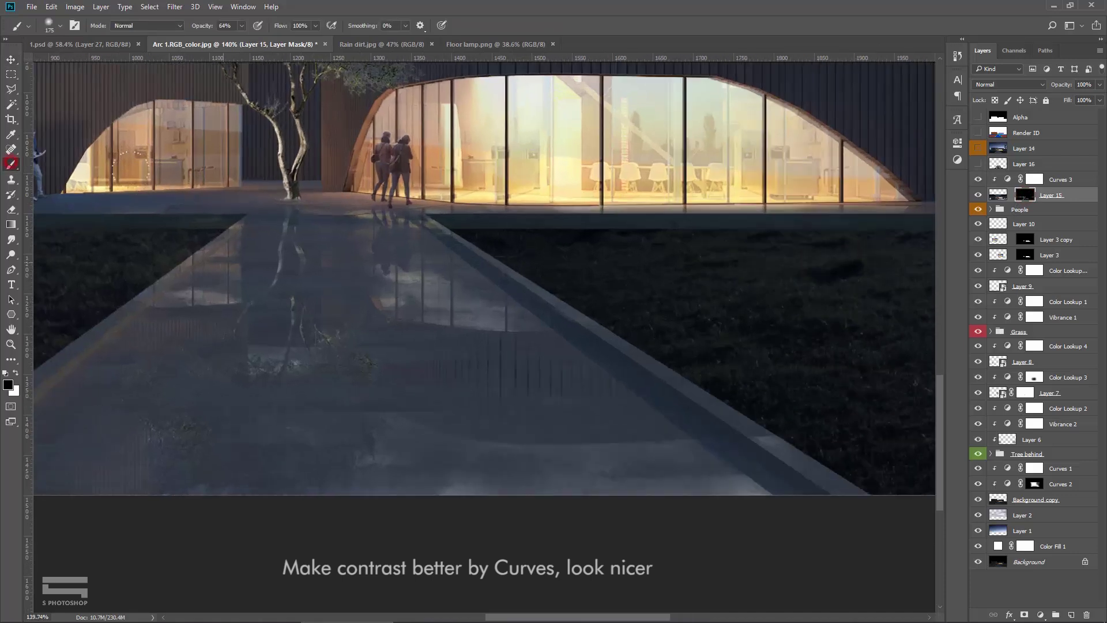
{"action": "scroll", "coordinate": [133, 158], "scroll_direction": "up", "scroll_amount": 1}
{"action": "key", "text": "bracketleft"}
{"action": "key", "text": "bracketleft"}
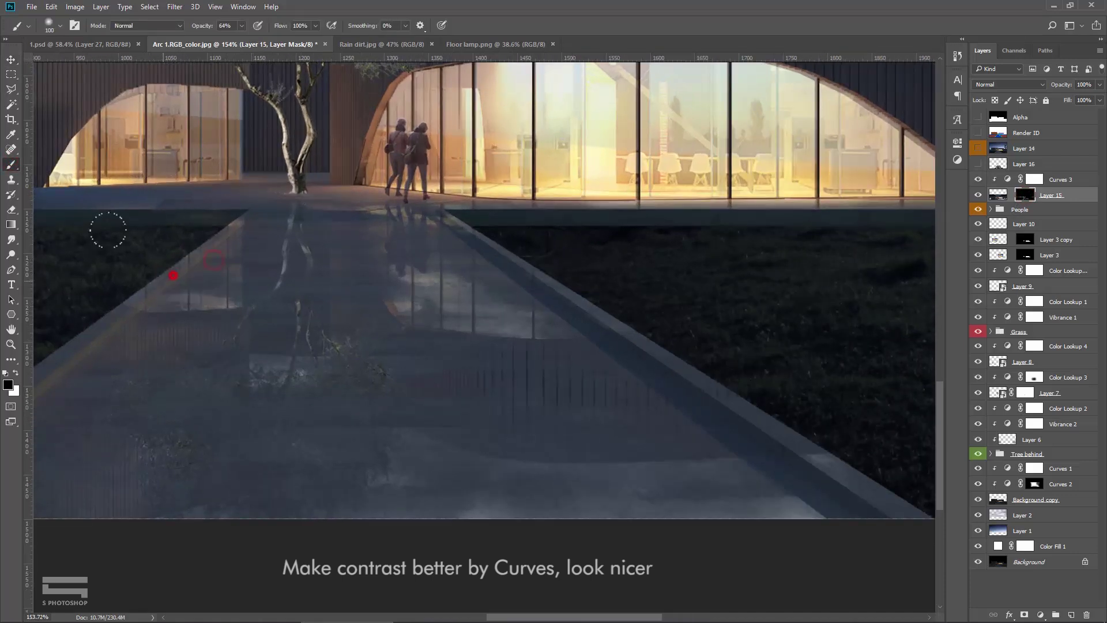
{"action": "scroll", "coordinate": [334, 277], "scroll_direction": "down", "scroll_amount": 3}
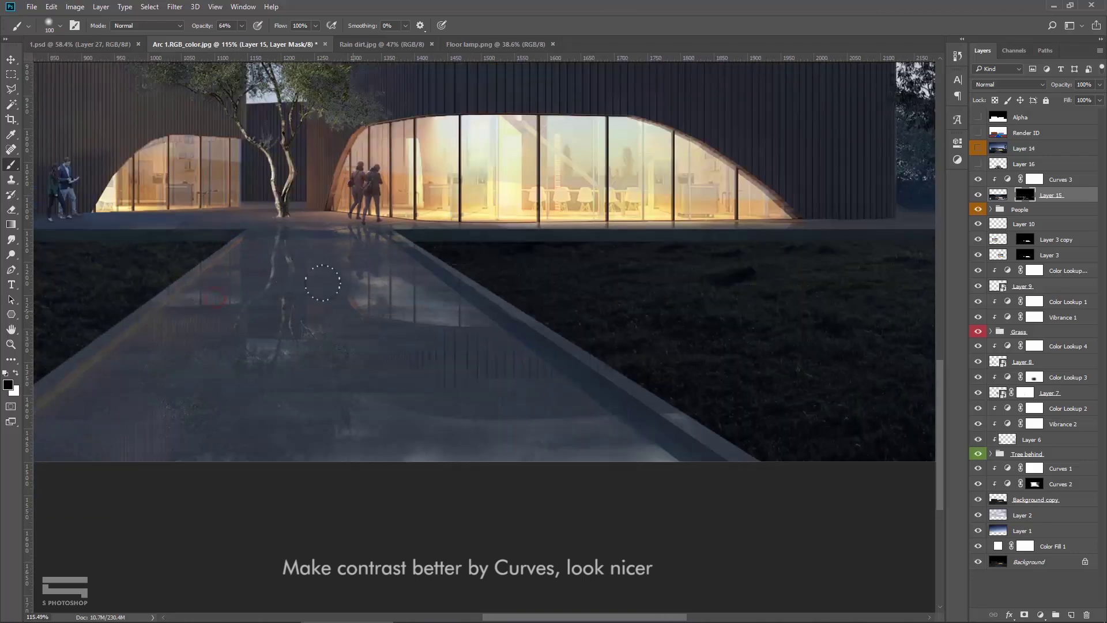
{"action": "scroll", "coordinate": [336, 306], "scroll_direction": "down", "scroll_amount": 3}
{"action": "scroll", "coordinate": [355, 327], "scroll_direction": "down", "scroll_amount": 3}
{"action": "left_click", "coordinate": [346, 306]}
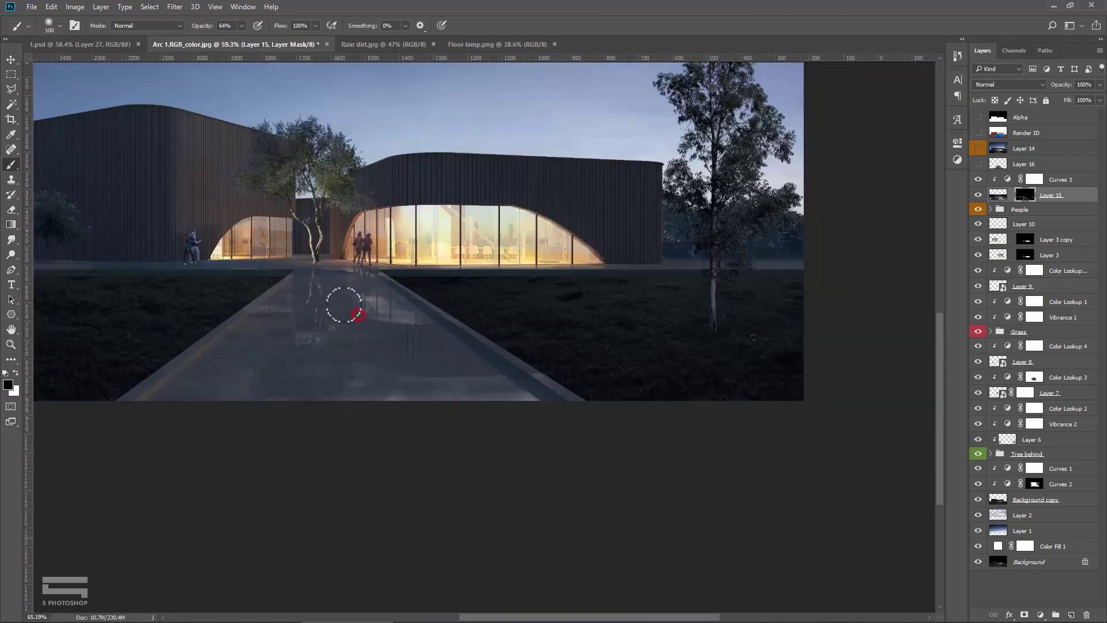
{"action": "scroll", "coordinate": [346, 306], "scroll_direction": "up", "scroll_amount": 1}
{"action": "key", "text": "v"}
{"action": "left_click_drag", "start_coordinate": [530, 457], "coordinate": [452, 280]}
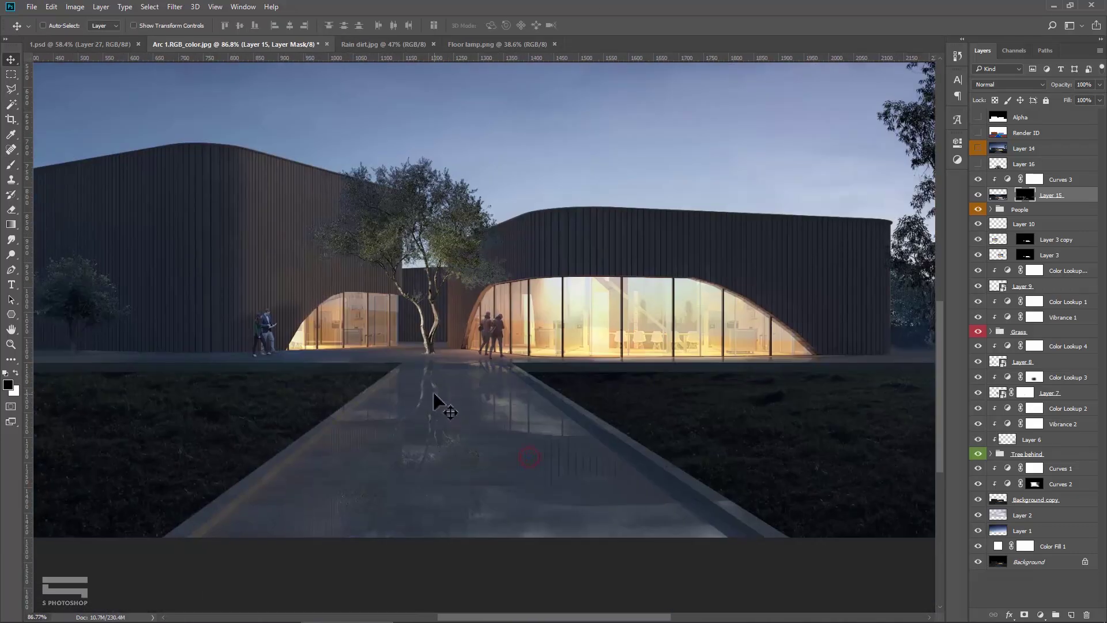
{"action": "scroll", "coordinate": [440, 401], "scroll_direction": "up", "scroll_amount": 1}
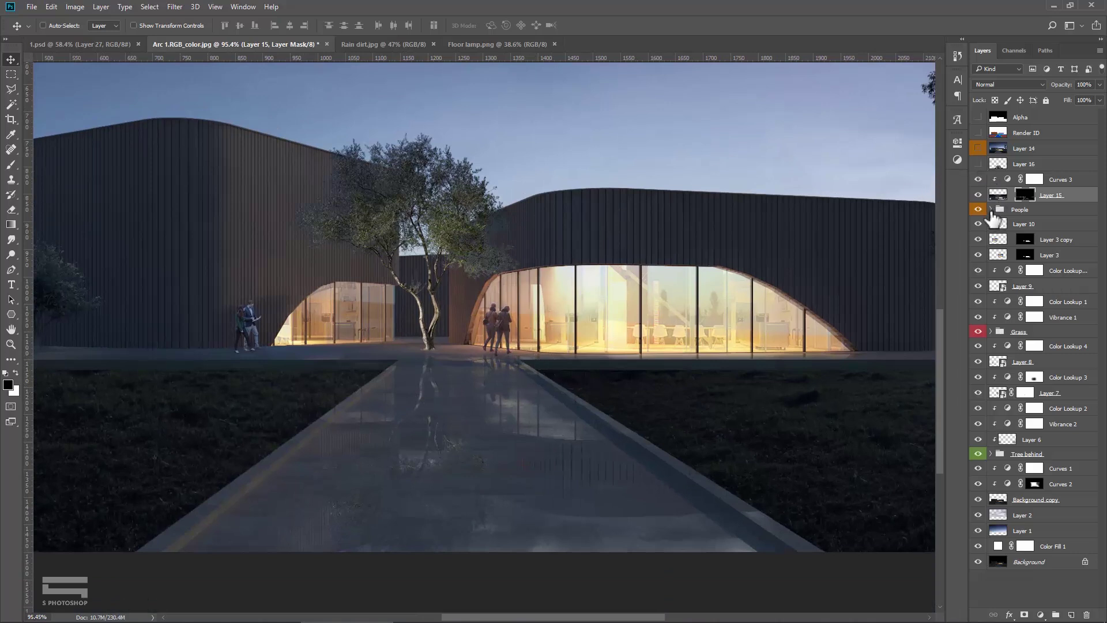
Step: Expand the People group, show the mother and children on Layer 12, and lower its opacity slightly
{"action": "left_click", "coordinate": [992, 210]}
{"action": "left_click", "coordinate": [979, 302]}
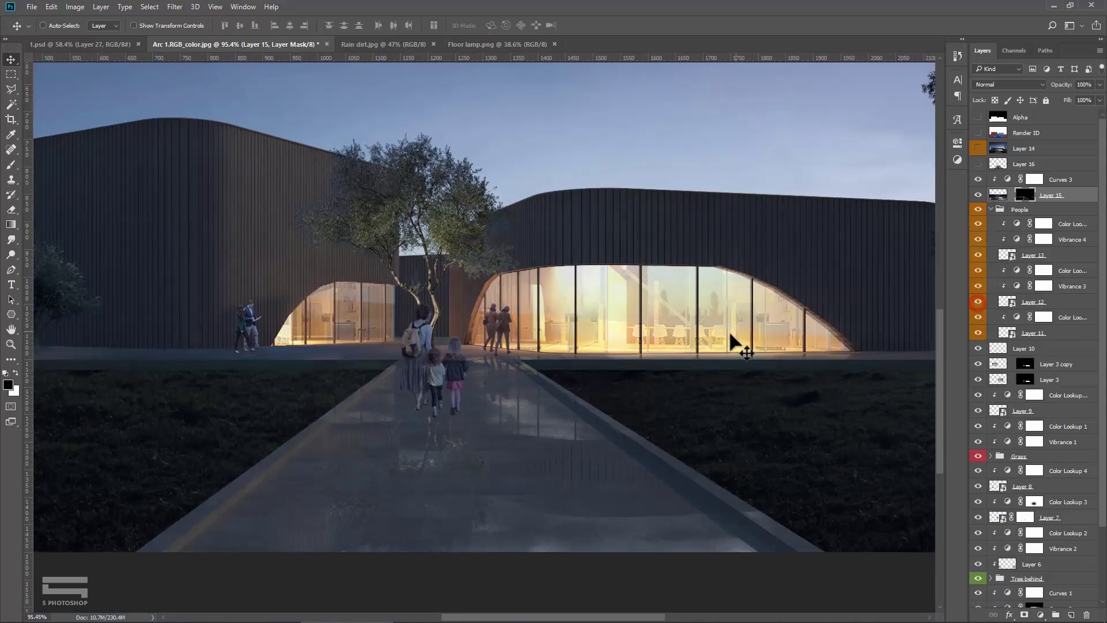
{"action": "scroll", "coordinate": [459, 369], "scroll_direction": "up", "scroll_amount": 2}
{"action": "scroll", "coordinate": [459, 369], "scroll_direction": "up", "scroll_amount": 2}
{"action": "left_click", "coordinate": [1076, 303]}
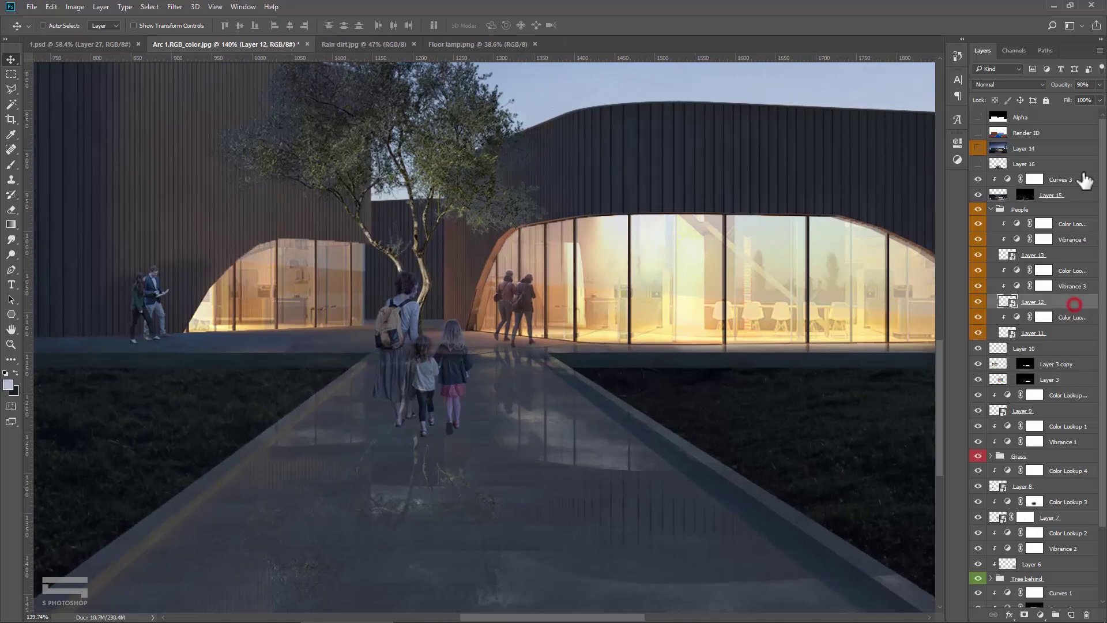
{"action": "left_click_drag", "start_coordinate": [1100, 85], "coordinate": [1101, 94]}
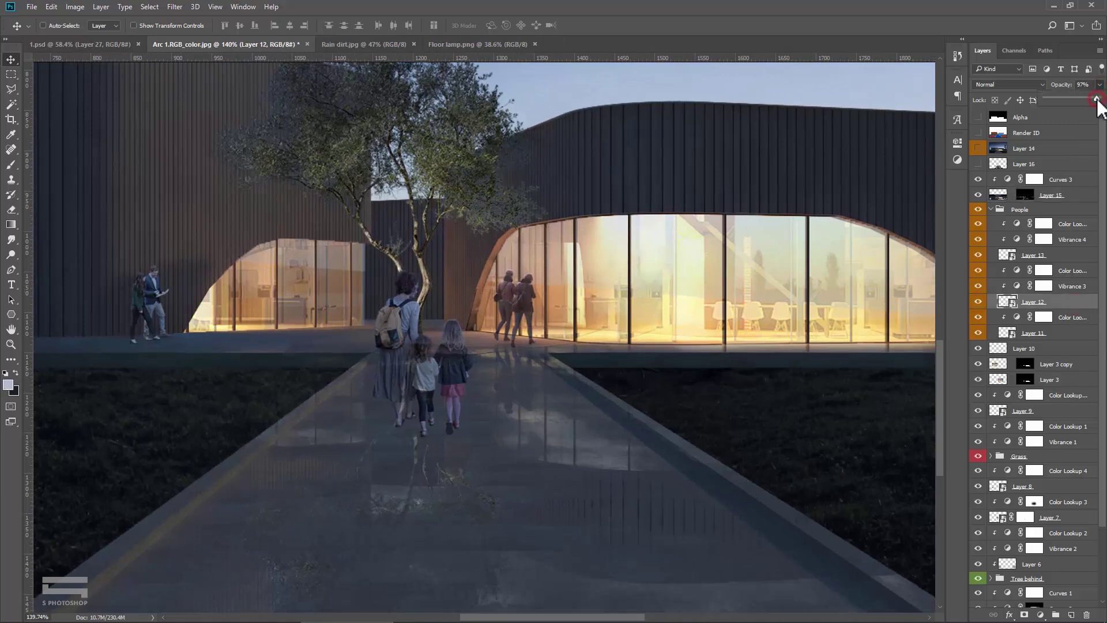
{"action": "left_click", "coordinate": [1062, 302]}
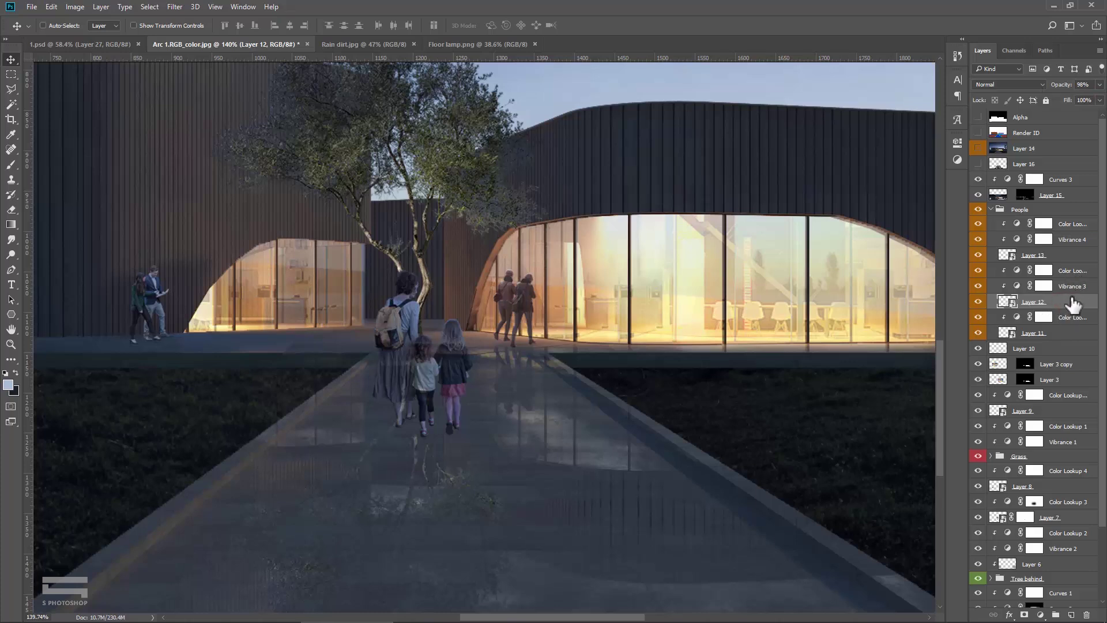
Step: Group Layer 12 with its Color Lookup and Vibrance 3 adjustments
{"action": "left_click", "coordinate": [1070, 271]}
{"action": "left_click", "coordinate": [1073, 286], "text": "shift"}
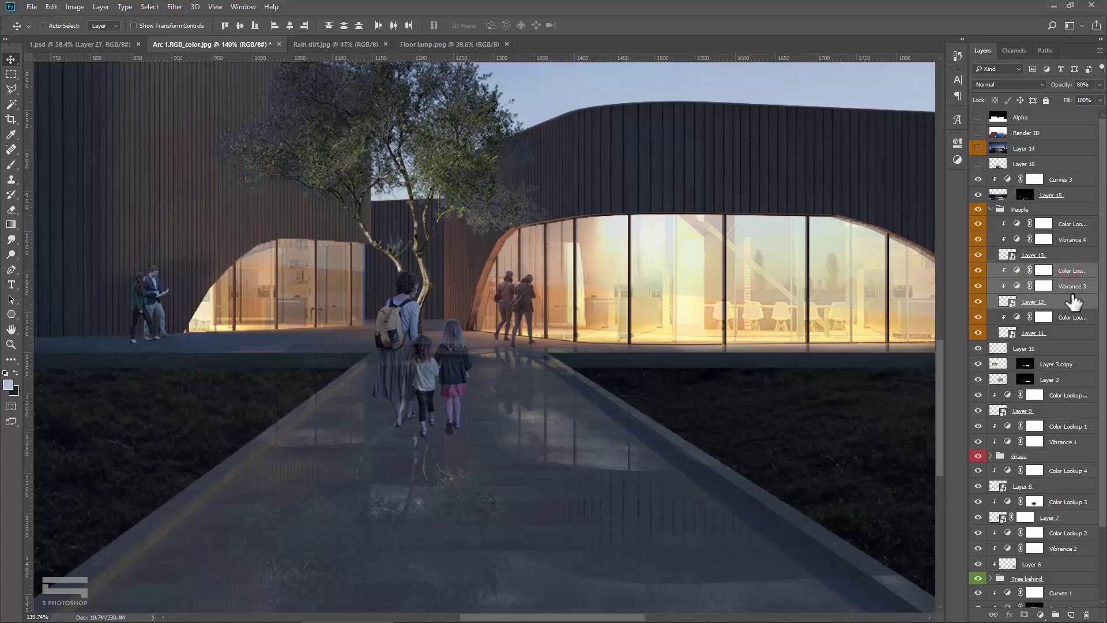
{"action": "key", "text": "ctrl+g"}
Step: Duplicate Group 1, flip the copy vertically, and move it down beneath the figures' feet
{"action": "right_click", "coordinate": [1064, 271]}
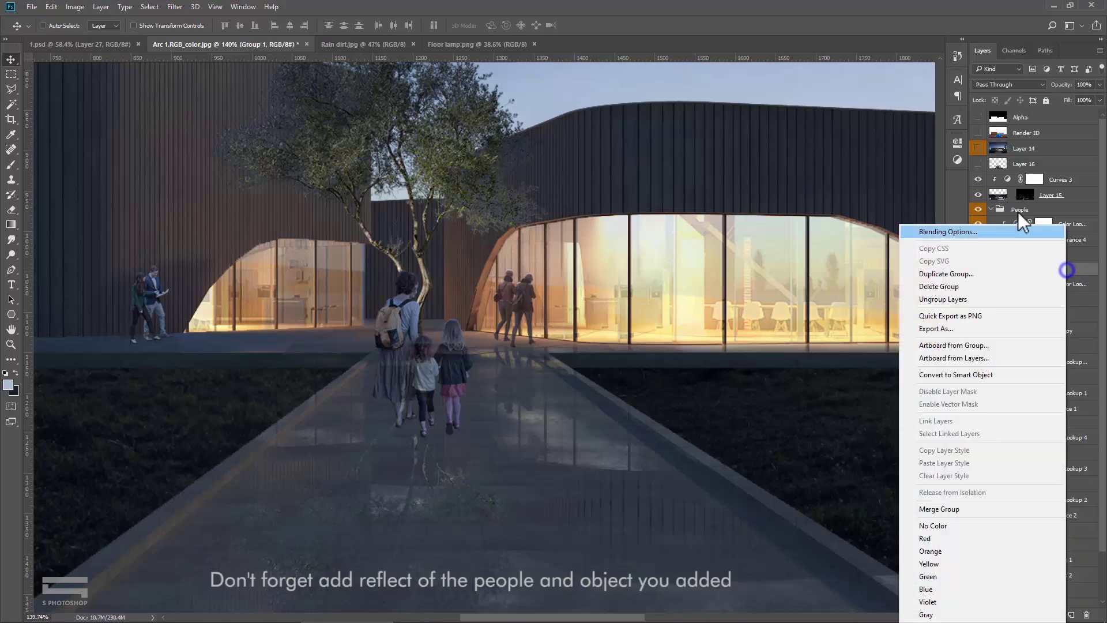
{"action": "left_click", "coordinate": [963, 273]}
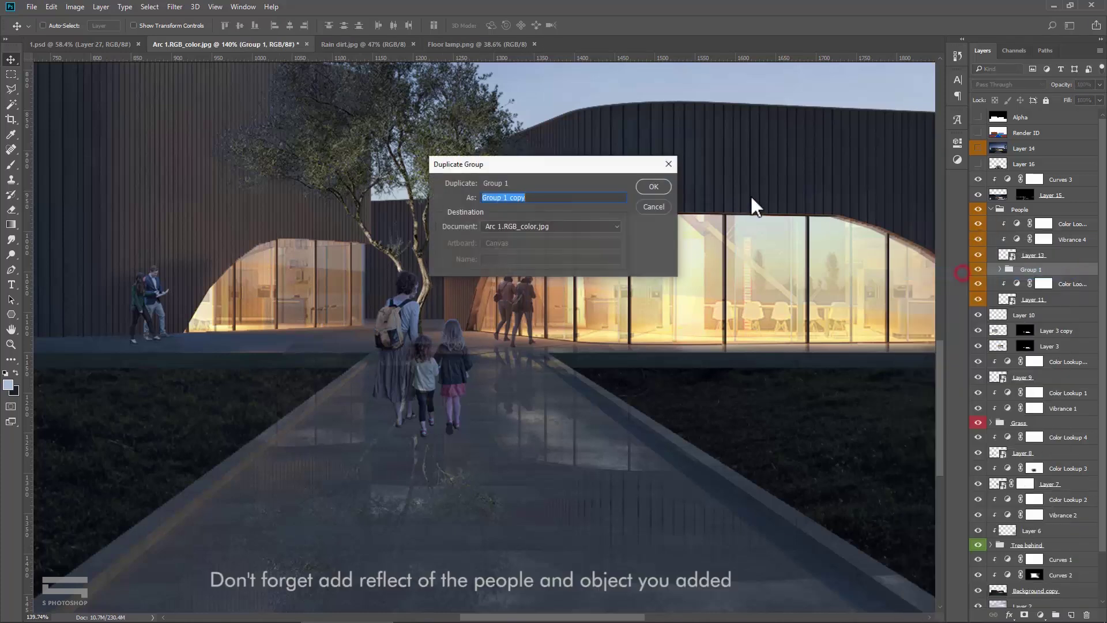
{"action": "left_click", "coordinate": [663, 189]}
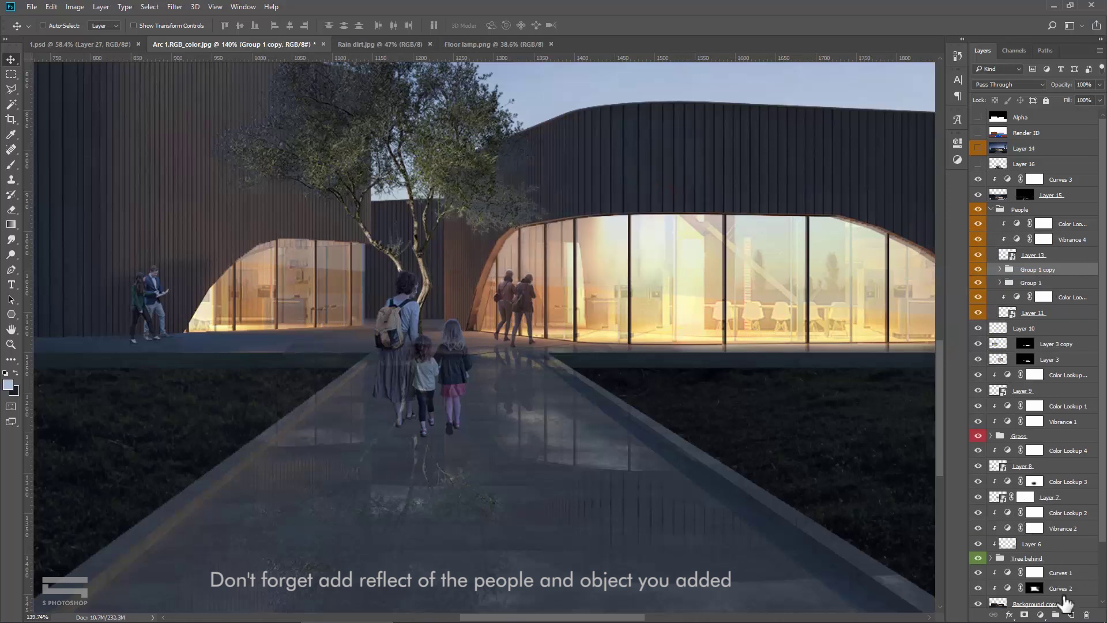
{"action": "key", "text": "ctrl+t"}
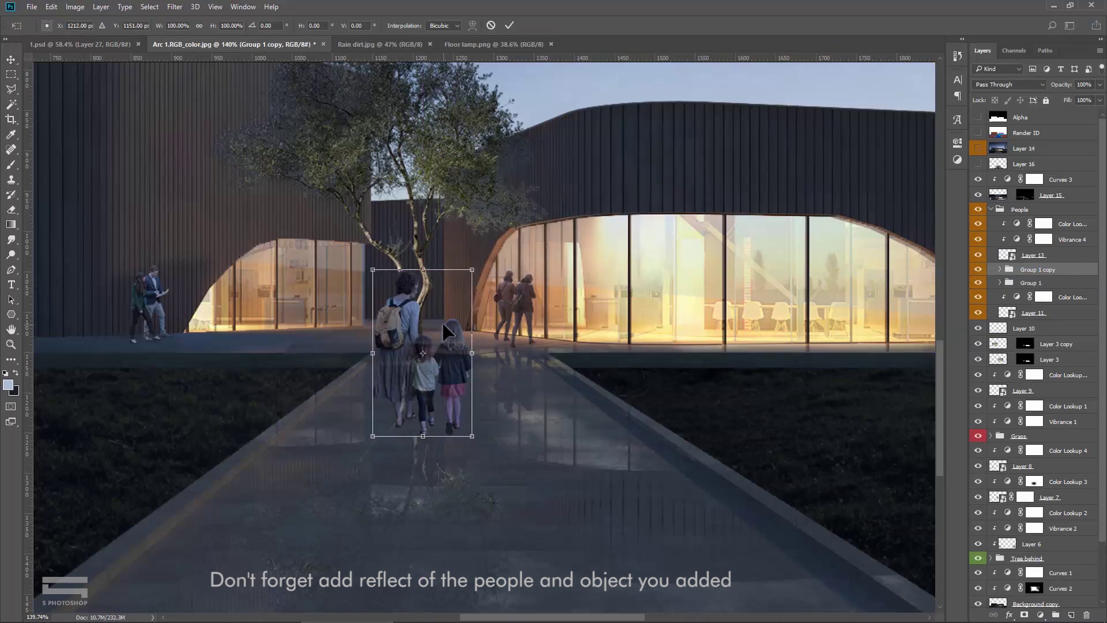
{"action": "right_click", "coordinate": [447, 332]}
{"action": "left_click", "coordinate": [496, 507]}
{"action": "left_click_drag", "start_coordinate": [442, 309], "coordinate": [447, 444]}
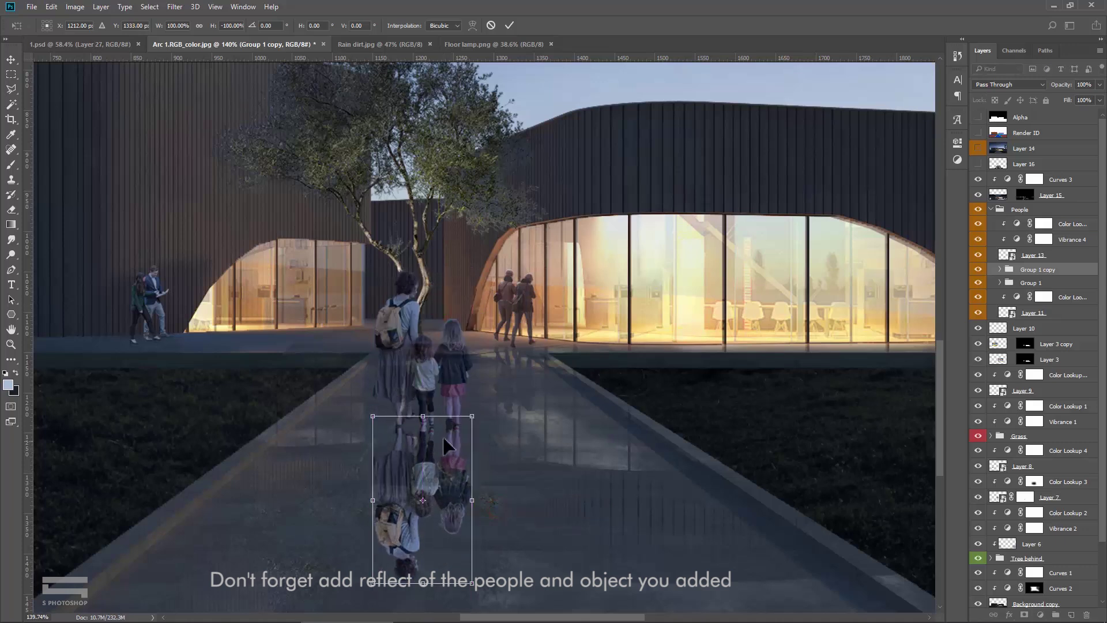
{"action": "key", "text": "Return"}
Step: Mask the reflection copy, brushing away the mirrored backpack and girl's jacket, then collapse People
{"action": "scroll", "coordinate": [447, 444], "scroll_direction": "up", "scroll_amount": 2}
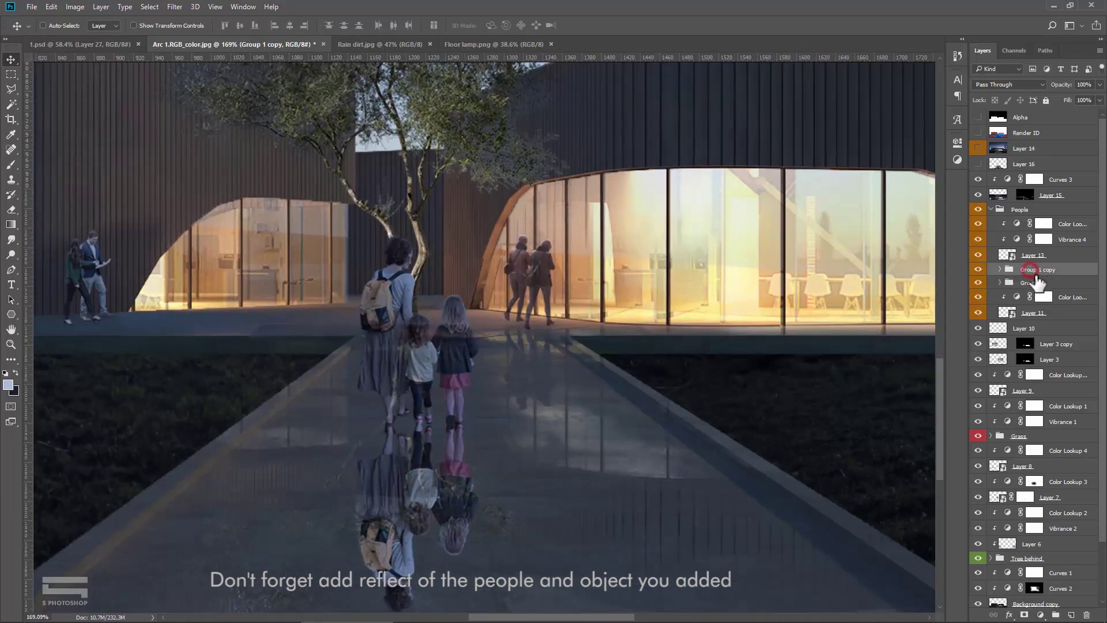
{"action": "left_click", "coordinate": [1025, 615]}
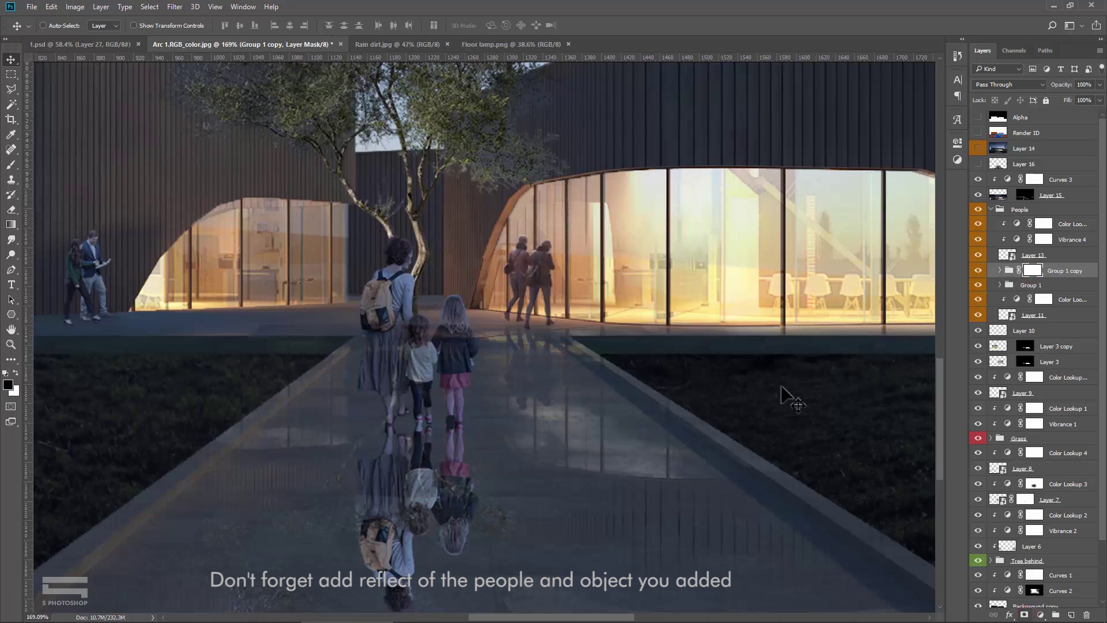
{"action": "left_click", "coordinate": [11, 165]}
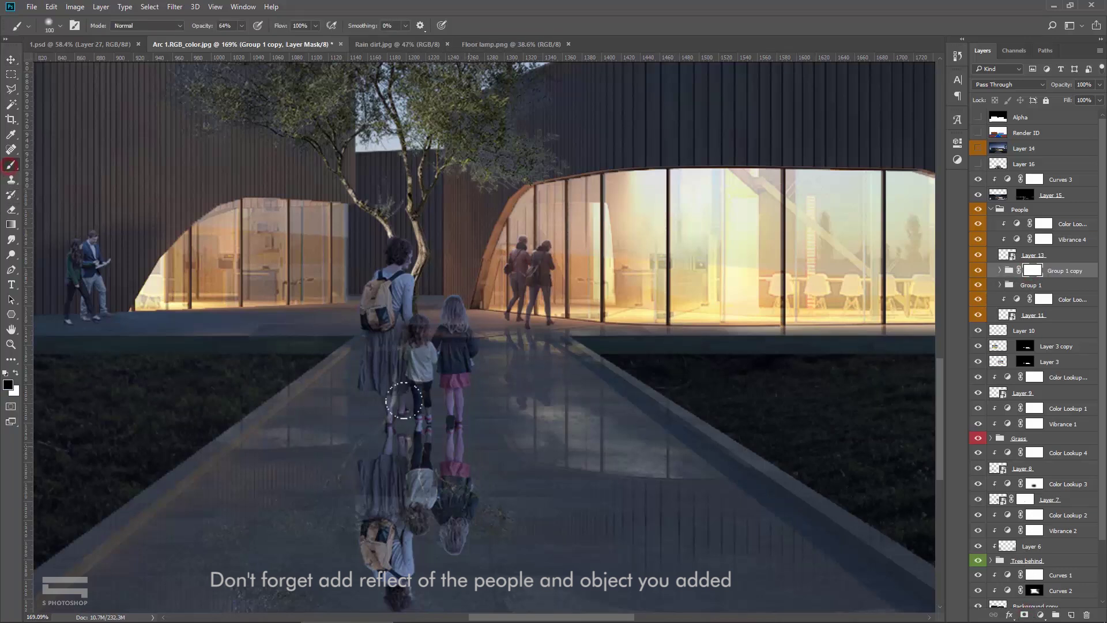
{"action": "left_click_drag", "start_coordinate": [388, 563], "coordinate": [404, 548]}
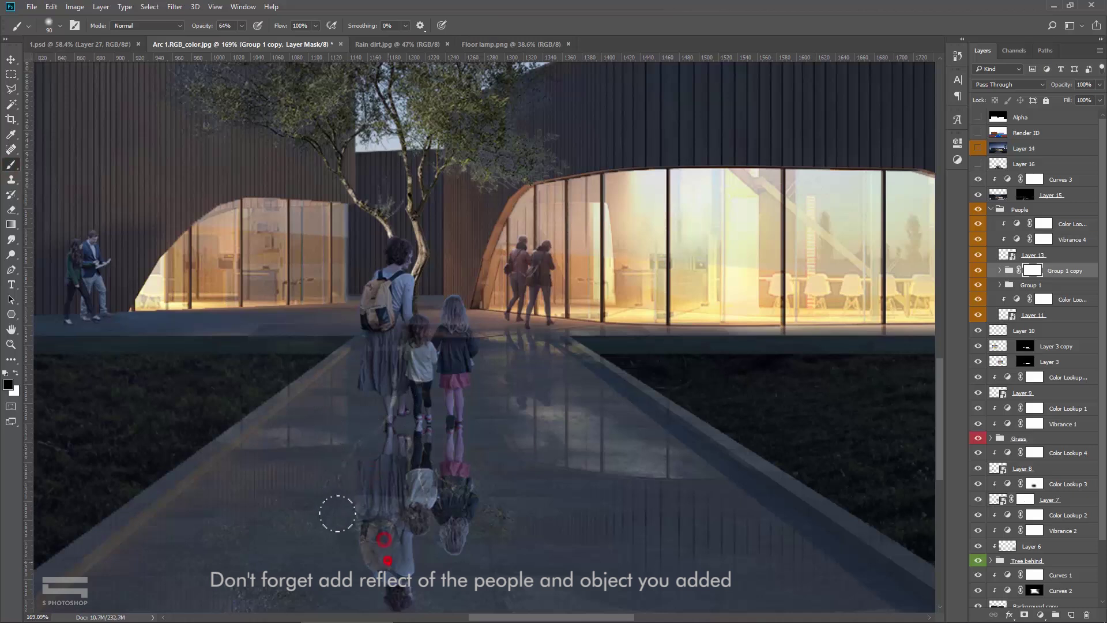
{"action": "left_click_drag", "start_coordinate": [427, 502], "coordinate": [443, 489]}
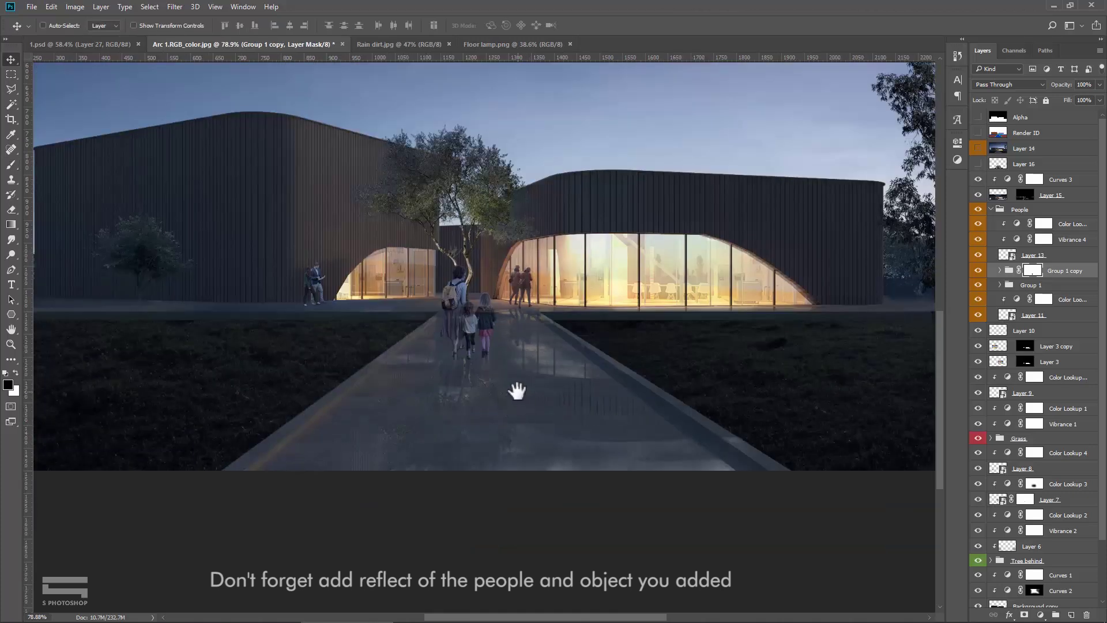
{"action": "left_click_drag", "start_coordinate": [516, 391], "coordinate": [468, 468]}
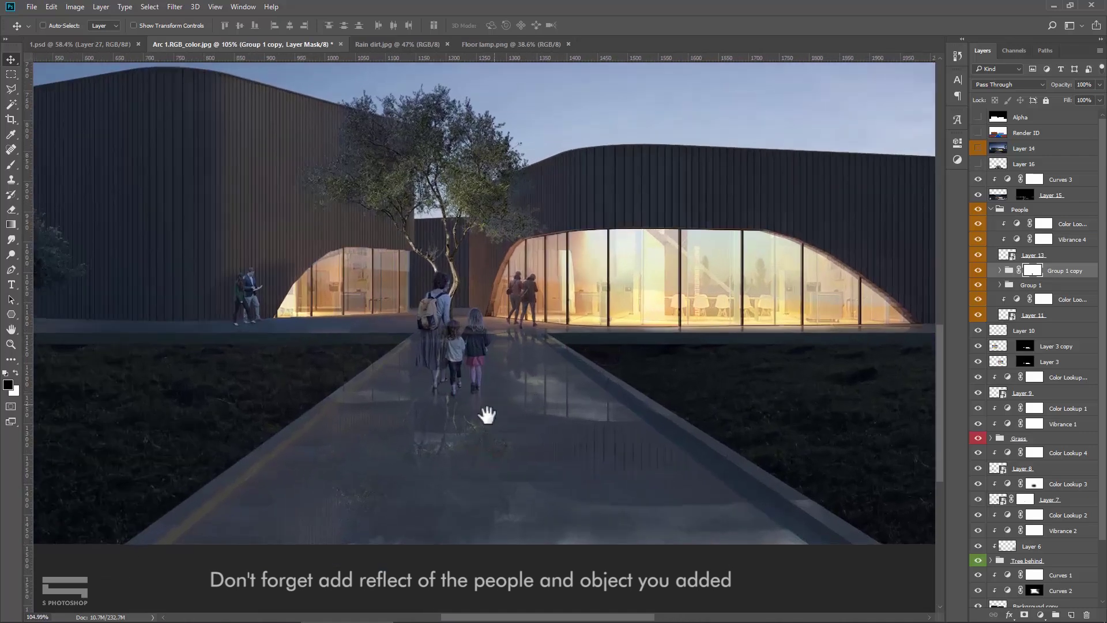
{"action": "left_click_drag", "start_coordinate": [487, 414], "coordinate": [468, 442]}
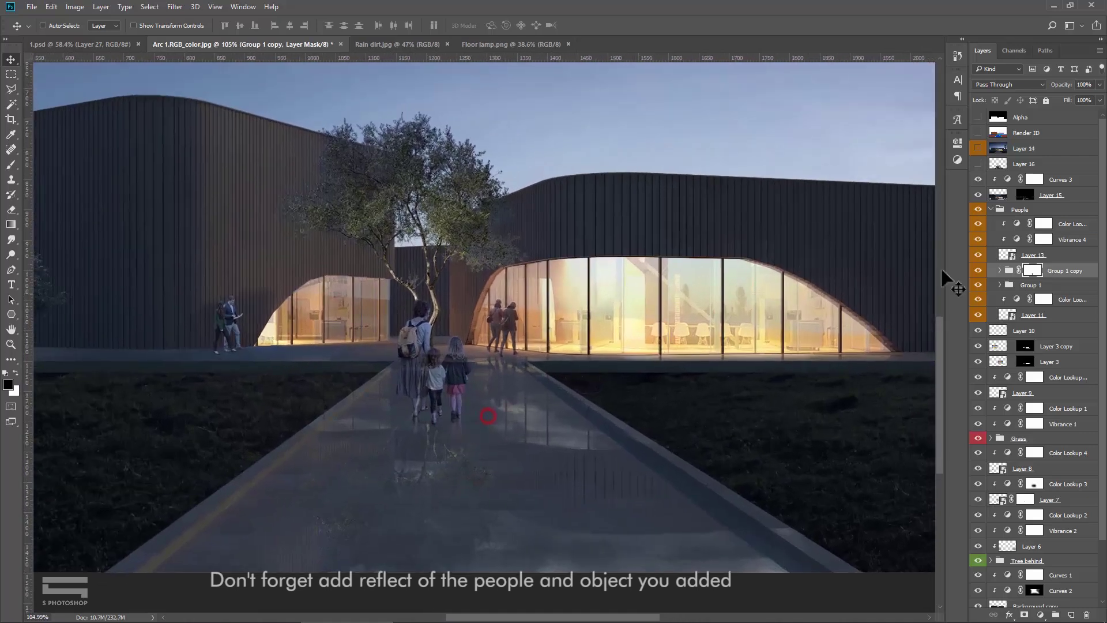
{"action": "left_click", "coordinate": [978, 272]}
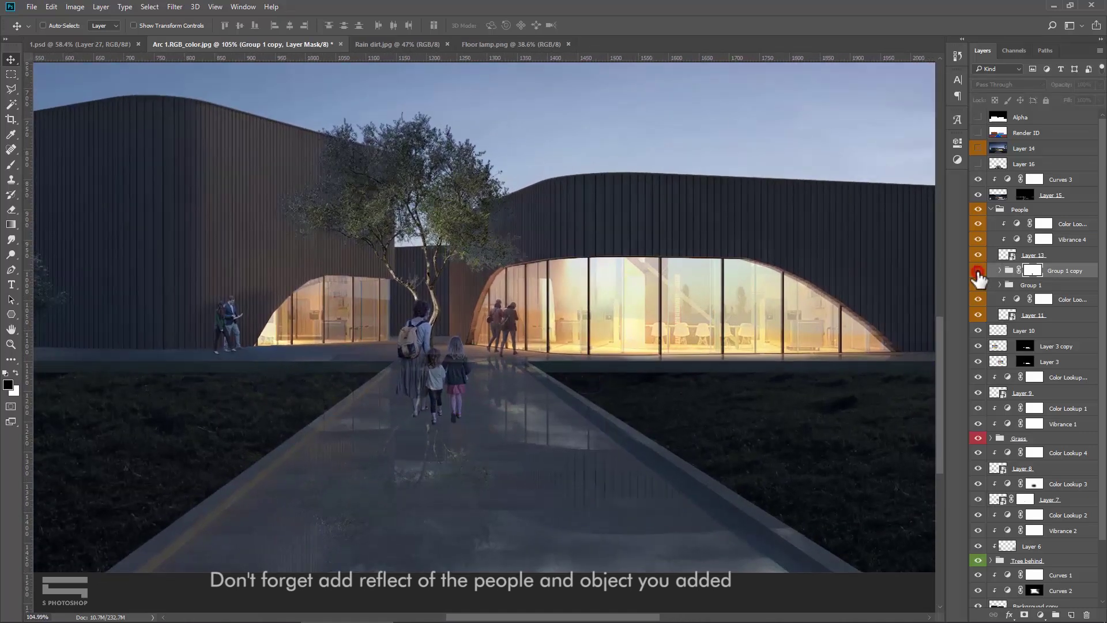
{"action": "left_click", "coordinate": [991, 209]}
{"action": "scroll", "coordinate": [496, 306], "scroll_direction": "down", "scroll_amount": 1}
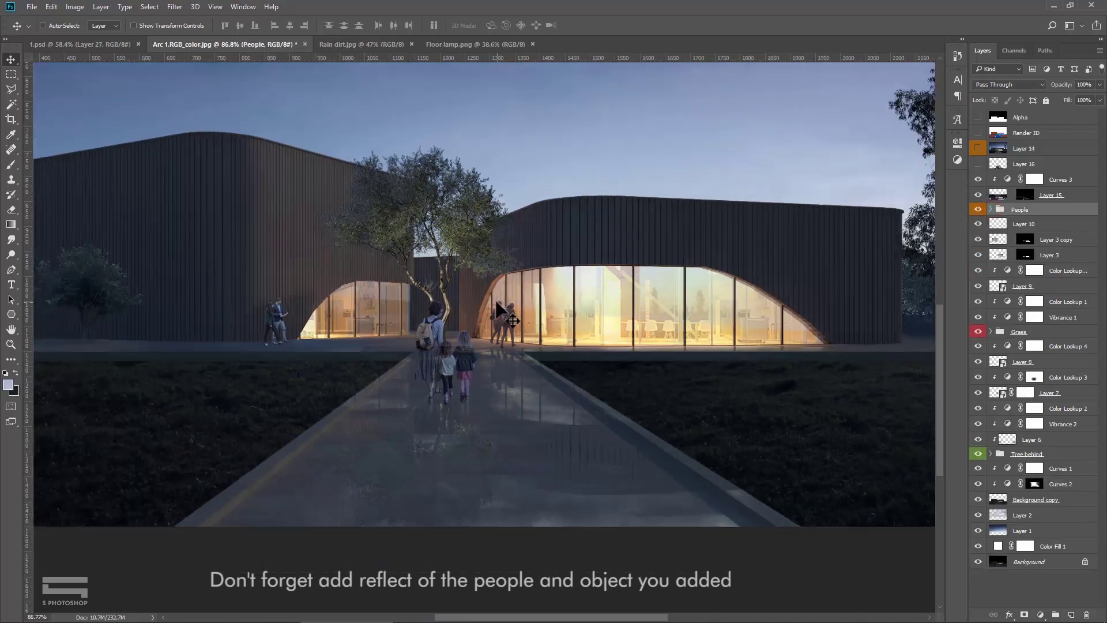
{"action": "scroll", "coordinate": [496, 306], "scroll_direction": "down", "scroll_amount": 1}
{"action": "scroll", "coordinate": [494, 302], "scroll_direction": "down", "scroll_amount": 1}
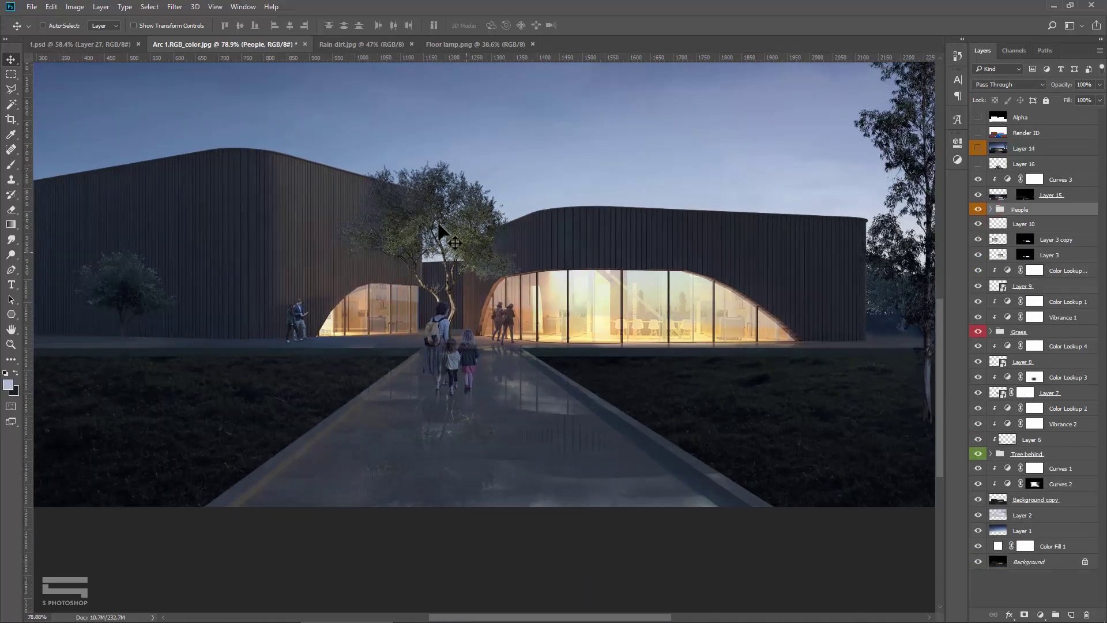
Step: Select the whole Floor lamp image and return to the render with Curves 3 selected
{"action": "left_click", "coordinate": [370, 42]}
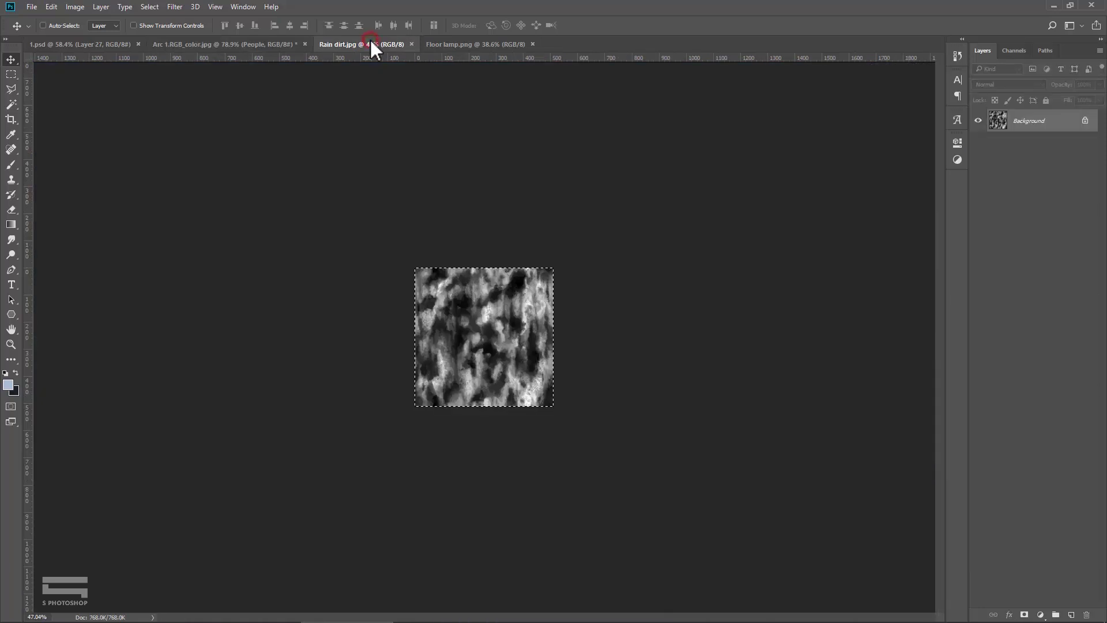
{"action": "left_click", "coordinate": [411, 44]}
{"action": "key", "text": "ctrl+a"}
{"action": "left_click_drag", "start_coordinate": [365, 106], "coordinate": [767, 160]}
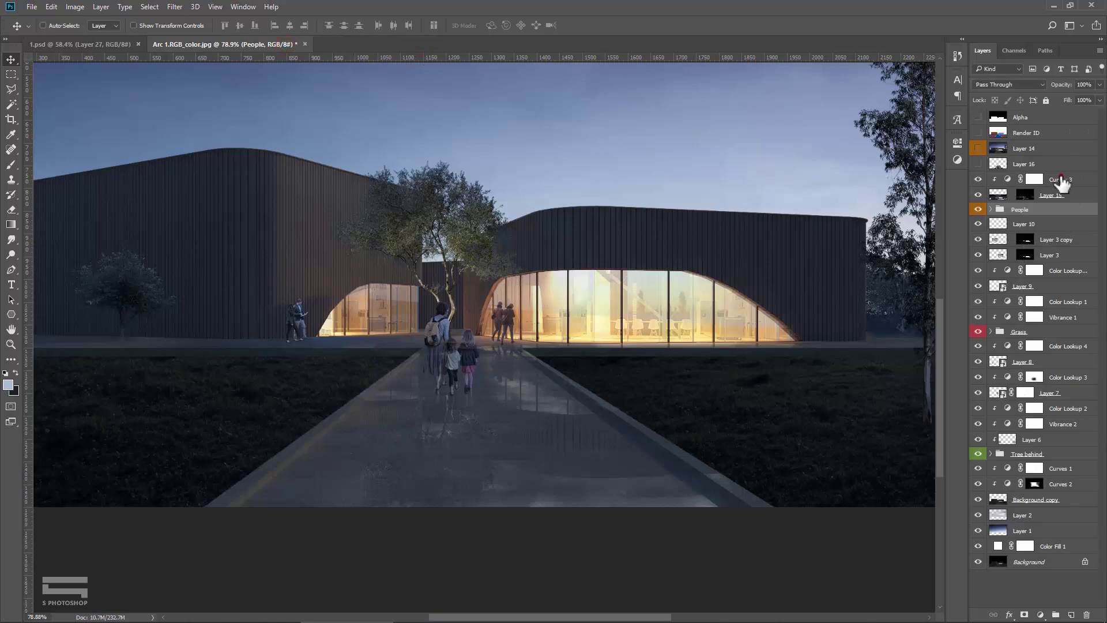
{"action": "left_click", "coordinate": [1061, 183]}
Step: Paste the floor lamp as Layer 17 and place it on the right lawn
{"action": "key", "text": "ctrl+v"}
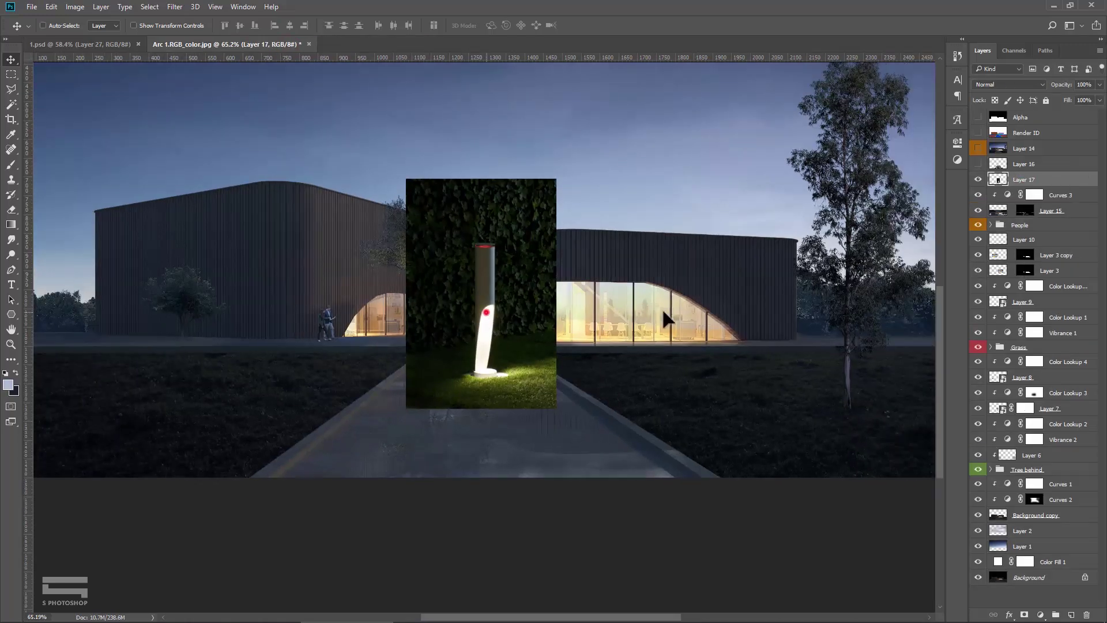
{"action": "left_click_drag", "start_coordinate": [662, 308], "coordinate": [761, 334]}
{"action": "scroll", "coordinate": [586, 321], "scroll_direction": "up", "scroll_amount": 2}
{"action": "scroll", "coordinate": [577, 329], "scroll_direction": "up", "scroll_amount": 2}
{"action": "scroll", "coordinate": [536, 335], "scroll_direction": "up", "scroll_amount": 2}
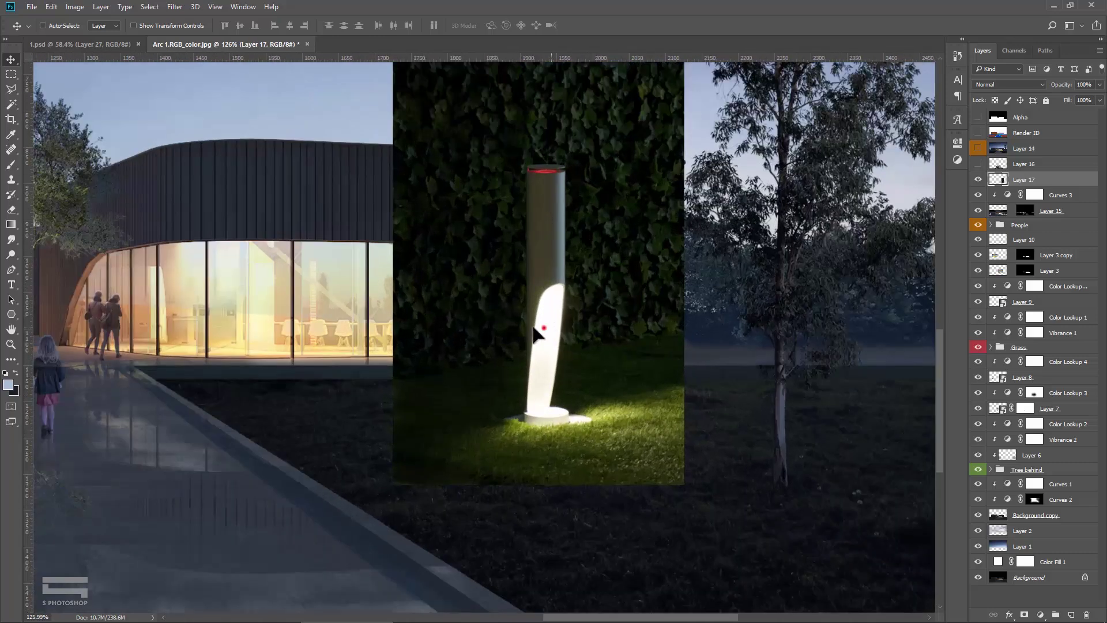
{"action": "scroll", "coordinate": [534, 333], "scroll_direction": "up", "scroll_amount": 2}
Step: Outline the ivy backdrop around the lamp with the Polygonal Lasso and delete it
{"action": "left_click", "coordinate": [11, 90]}
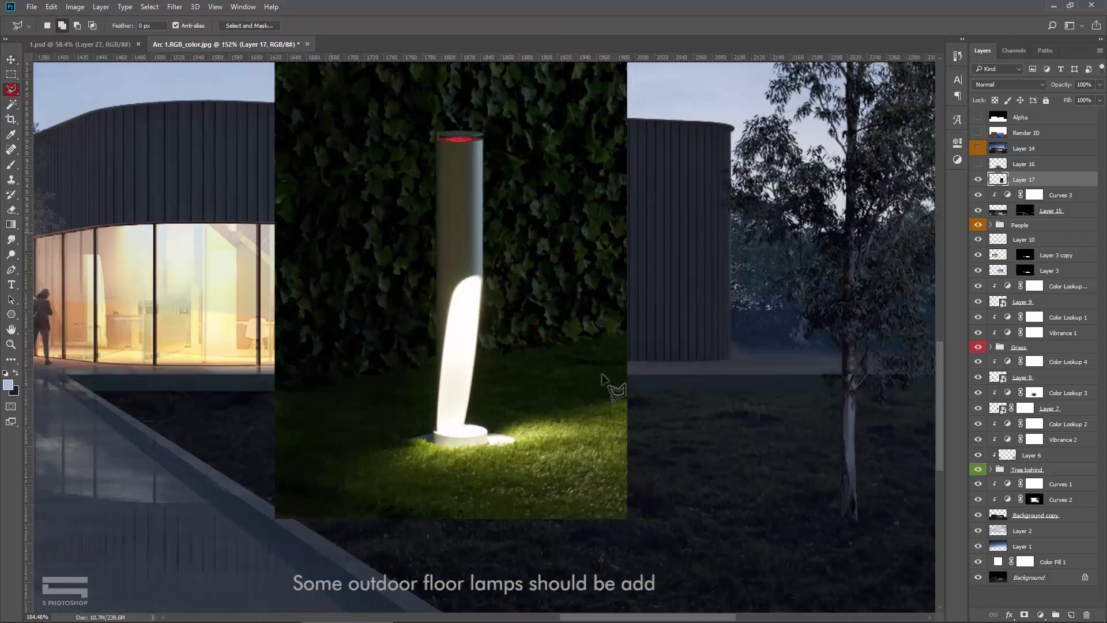
{"action": "scroll", "coordinate": [602, 380], "scroll_direction": "up", "scroll_amount": 2}
{"action": "left_click", "coordinate": [731, 411]}
{"action": "left_click", "coordinate": [453, 455]}
{"action": "left_click", "coordinate": [463, 256]}
{"action": "scroll", "coordinate": [470, 173], "scroll_direction": "up", "scroll_amount": 3}
{"action": "left_click", "coordinate": [464, 193]}
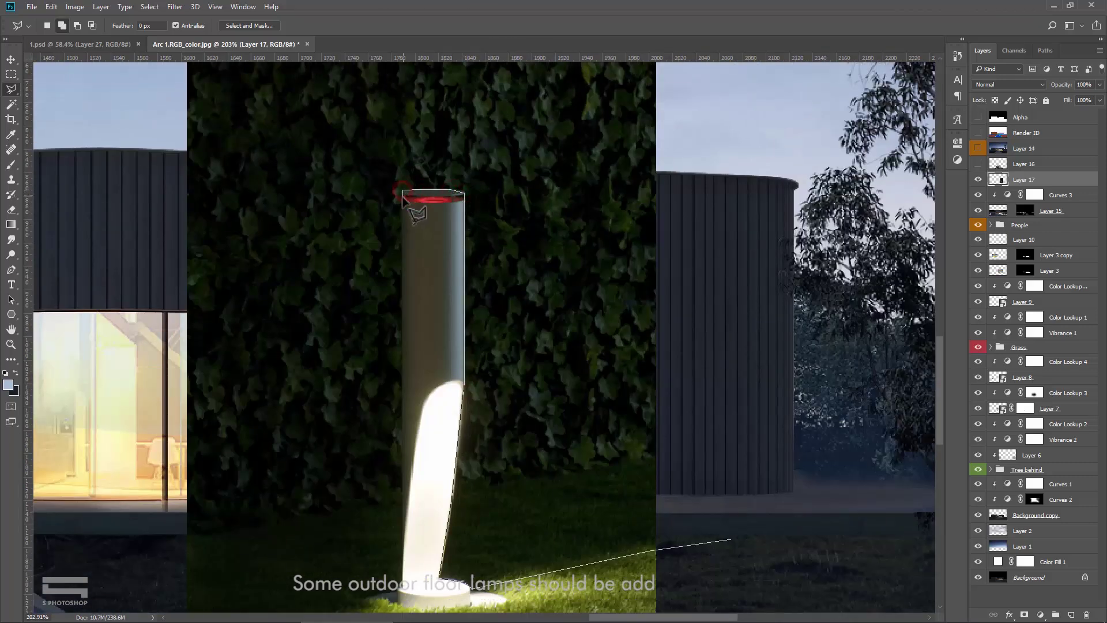
{"action": "left_click", "coordinate": [403, 603]}
{"action": "left_click", "coordinate": [167, 600]}
{"action": "scroll", "coordinate": [167, 576], "scroll_direction": "up", "scroll_amount": 3}
{"action": "left_click", "coordinate": [114, 309]}
{"action": "left_click", "coordinate": [717, 99]}
{"action": "scroll", "coordinate": [742, 531], "scroll_direction": "down", "scroll_amount": 6}
{"action": "key", "text": "Return"}
{"action": "key", "text": "Delete"}
{"action": "key", "text": "ctrl+d"}
Step: Erase the grass patch's hard edges so only a soft glow remains around the lamp base
{"action": "key", "text": "e"}
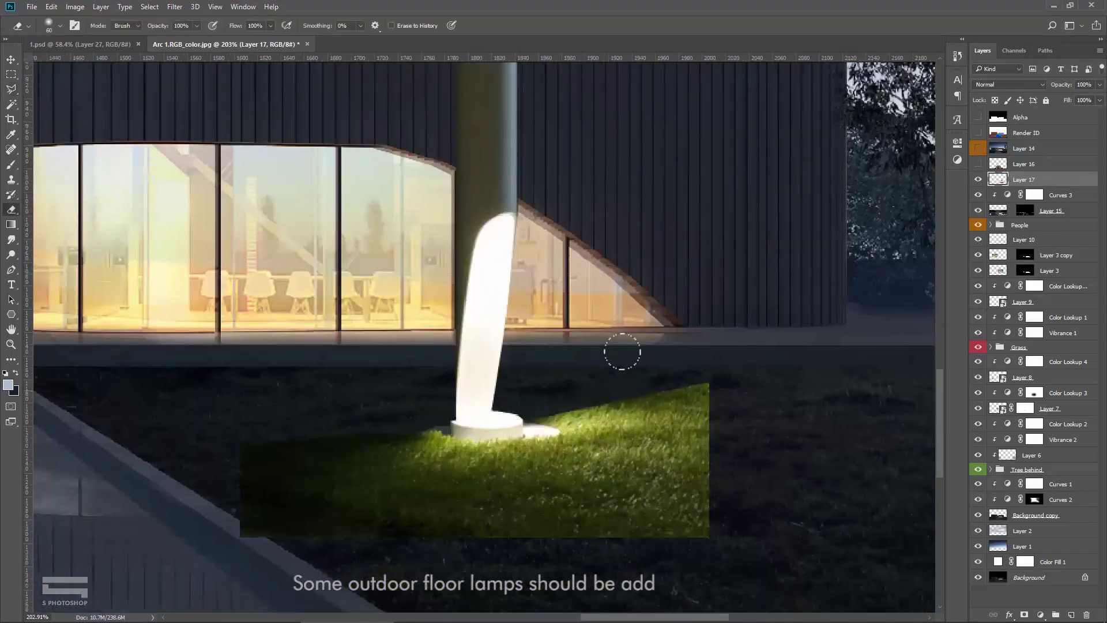
{"action": "mouse_move", "coordinate": [649, 353]}
{"action": "left_mouse_down"}
{"action": "mouse_move", "coordinate": [700, 424]}
{"action": "mouse_move", "coordinate": [312, 508]}
{"action": "left_mouse_up"}
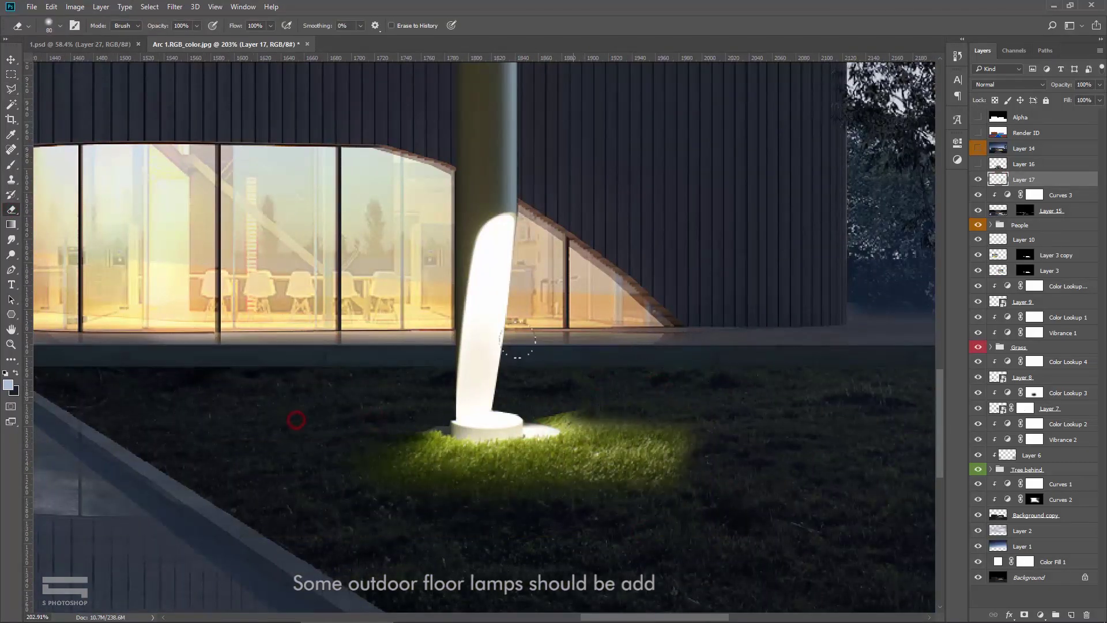
{"action": "left_click_drag", "start_coordinate": [536, 427], "coordinate": [609, 359]}
{"action": "key", "text": "bracketright"}
{"action": "key", "text": "bracketright"}
{"action": "key", "text": "bracketright"}
{"action": "left_click_drag", "start_coordinate": [594, 441], "coordinate": [717, 390]}
{"action": "scroll", "coordinate": [659, 540], "scroll_direction": "down", "scroll_amount": 1}
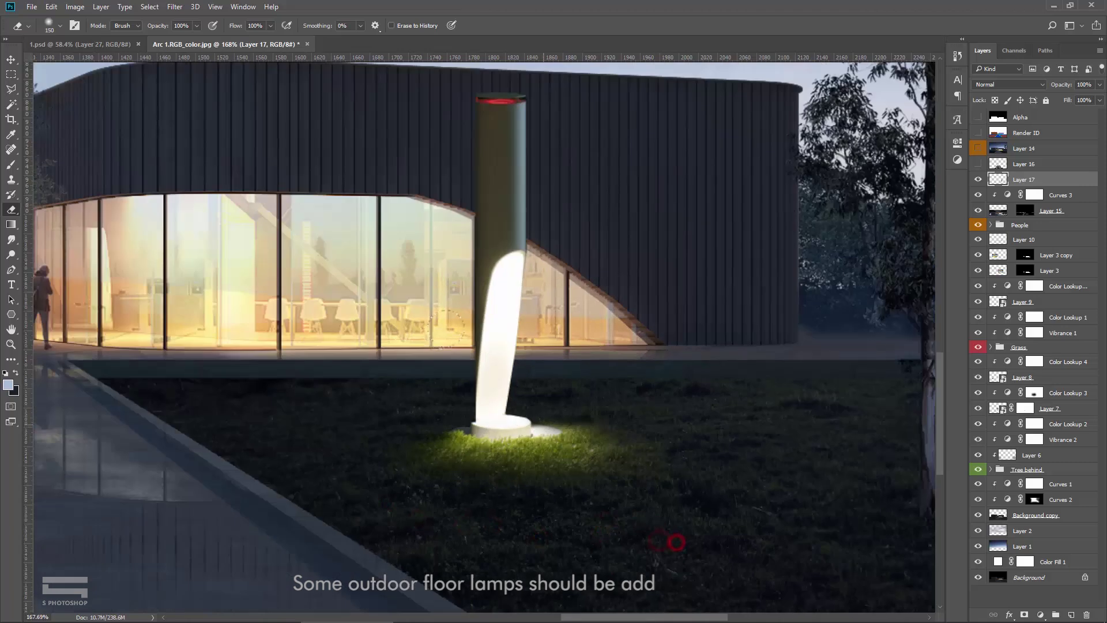
{"action": "key", "text": "v"}
{"action": "scroll", "coordinate": [577, 404], "scroll_direction": "down", "scroll_amount": 1}
{"action": "scroll", "coordinate": [539, 299], "scroll_direction": "down", "scroll_amount": 1}
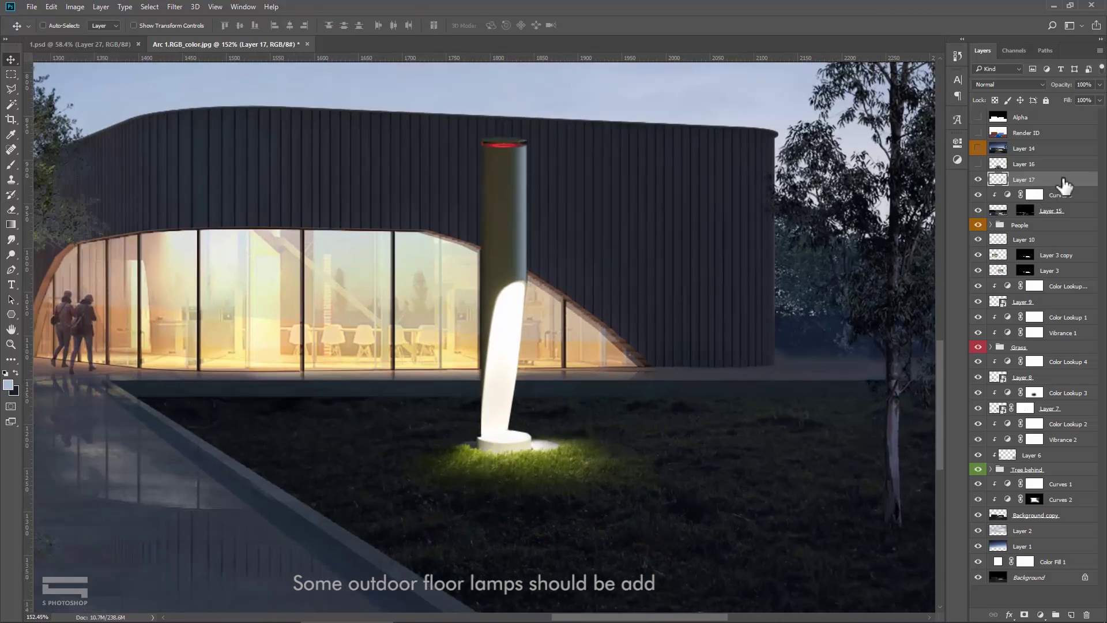
Step: Convert the lamp layer to a smart object and add a Moonlight.3DL Color Lookup adjustment
{"action": "right_click", "coordinate": [1064, 184]}
{"action": "left_click", "coordinate": [985, 234]}
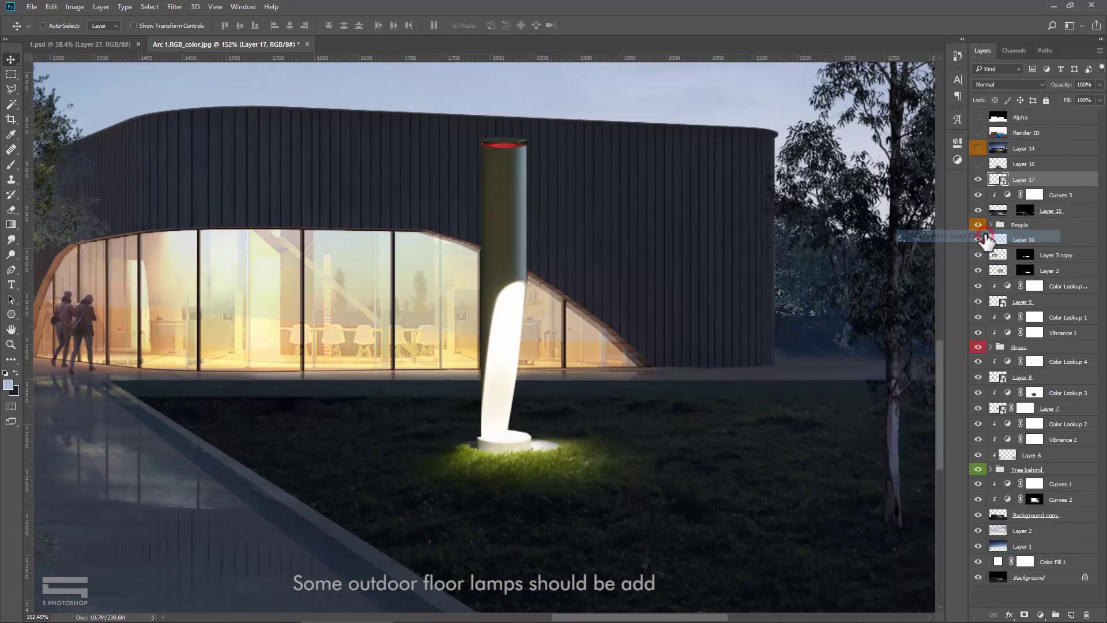
{"action": "left_click", "coordinate": [1041, 614]}
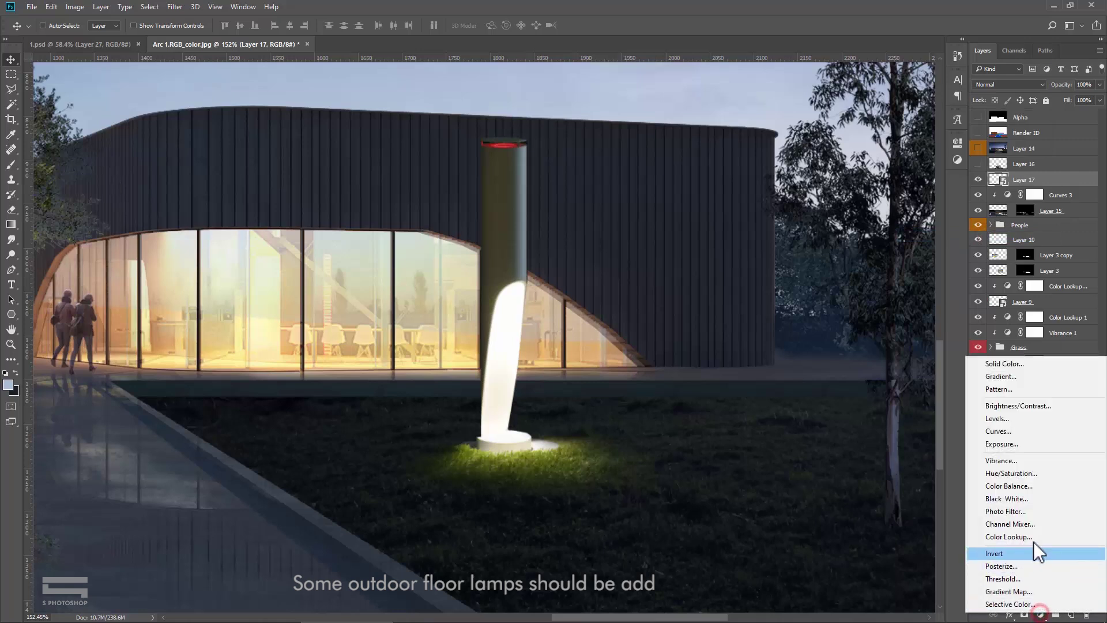
{"action": "left_click", "coordinate": [1030, 536]}
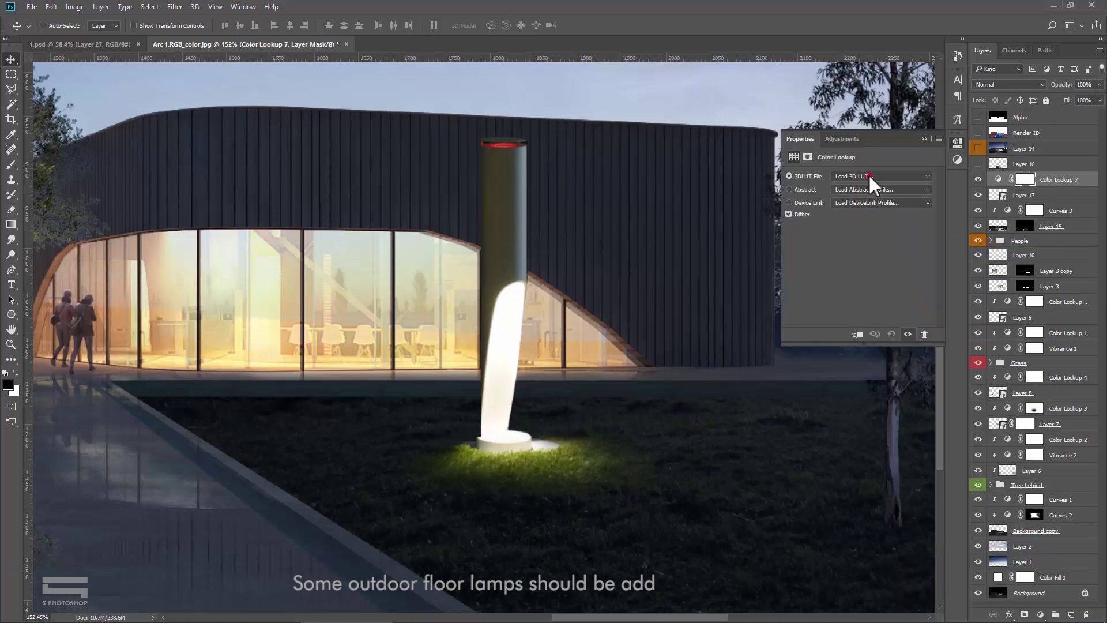
{"action": "left_click", "coordinate": [870, 175]}
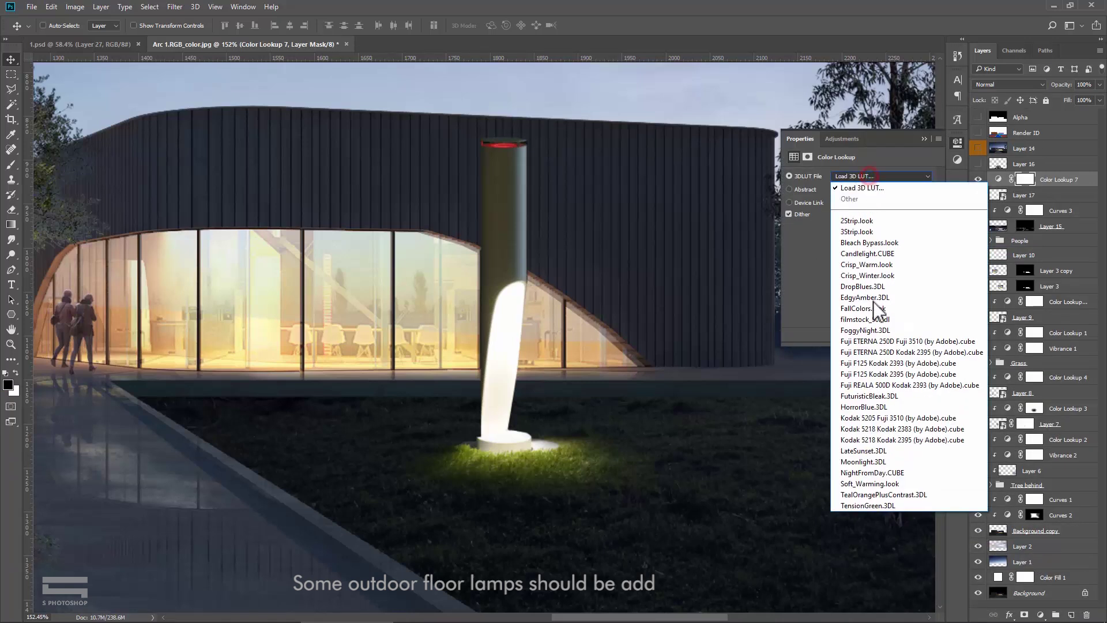
{"action": "left_click", "coordinate": [881, 462]}
{"action": "left_click", "coordinate": [923, 139]}
Step: Clip the Color Lookup to the lamp layer and lower its opacity to 70%
{"action": "right_click", "coordinate": [1078, 180]}
{"action": "left_click", "coordinate": [980, 307]}
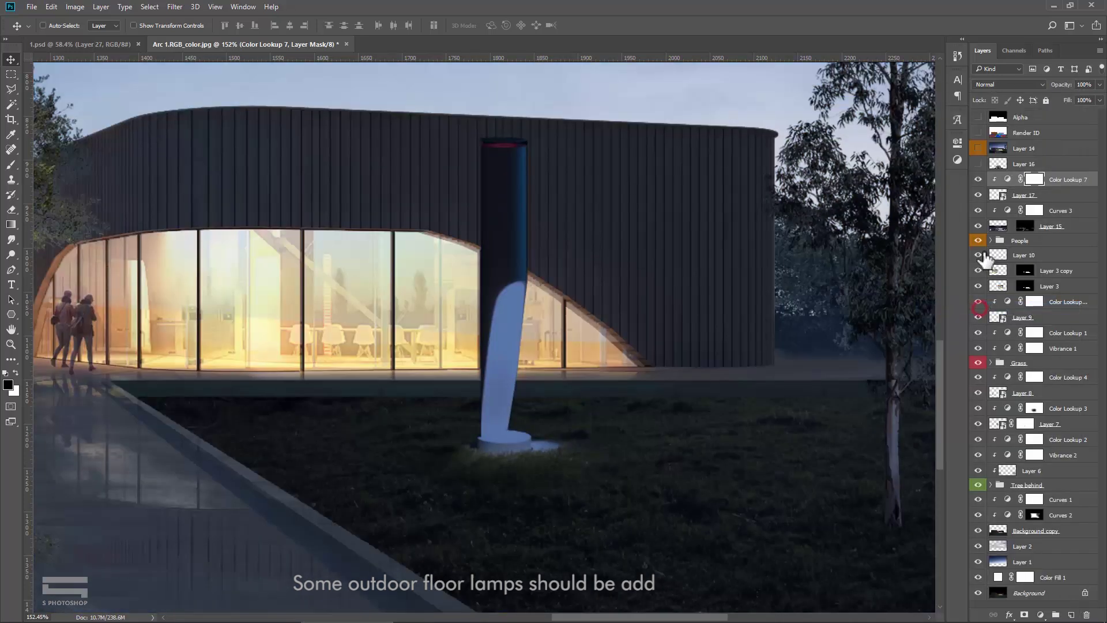
{"action": "left_click", "coordinate": [979, 180]}
{"action": "left_click", "coordinate": [1100, 85]}
{"action": "left_click_drag", "start_coordinate": [1099, 99], "coordinate": [1087, 99]}
{"action": "left_click", "coordinate": [1084, 85]}
{"action": "type", "text": "70"}
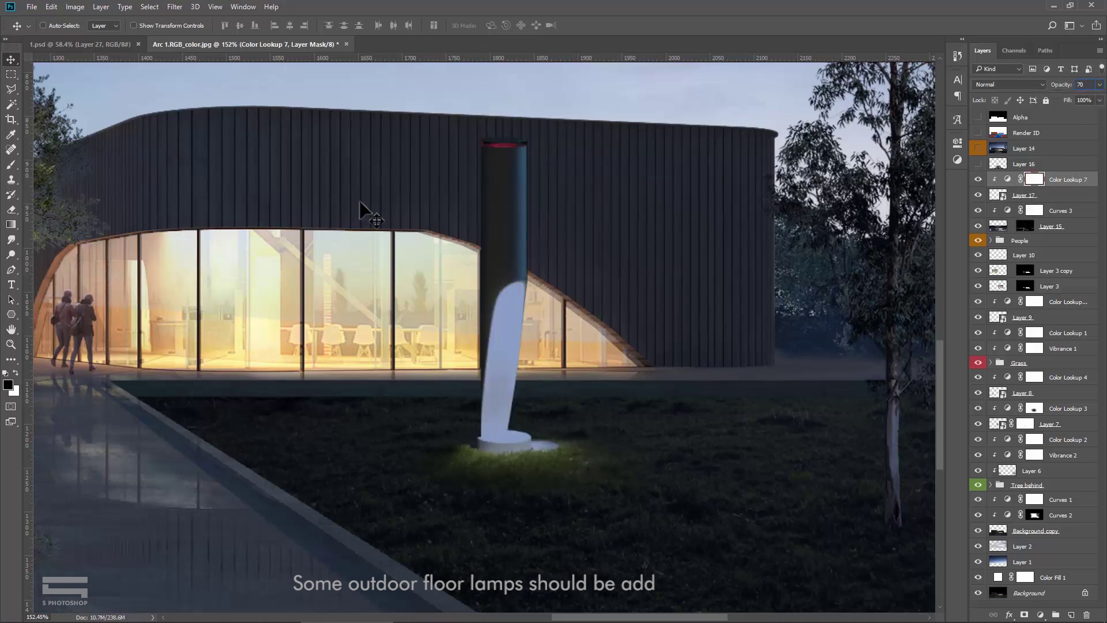
Step: Try the Clone Stamp, resize the brush, and target the Color Lookup 7 mask
{"action": "left_click", "coordinate": [11, 179]}
{"action": "key", "text": "bracketleft"}
{"action": "key", "text": "bracketleft"}
{"action": "key", "text": "bracketleft"}
{"action": "key", "text": "bracketleft"}
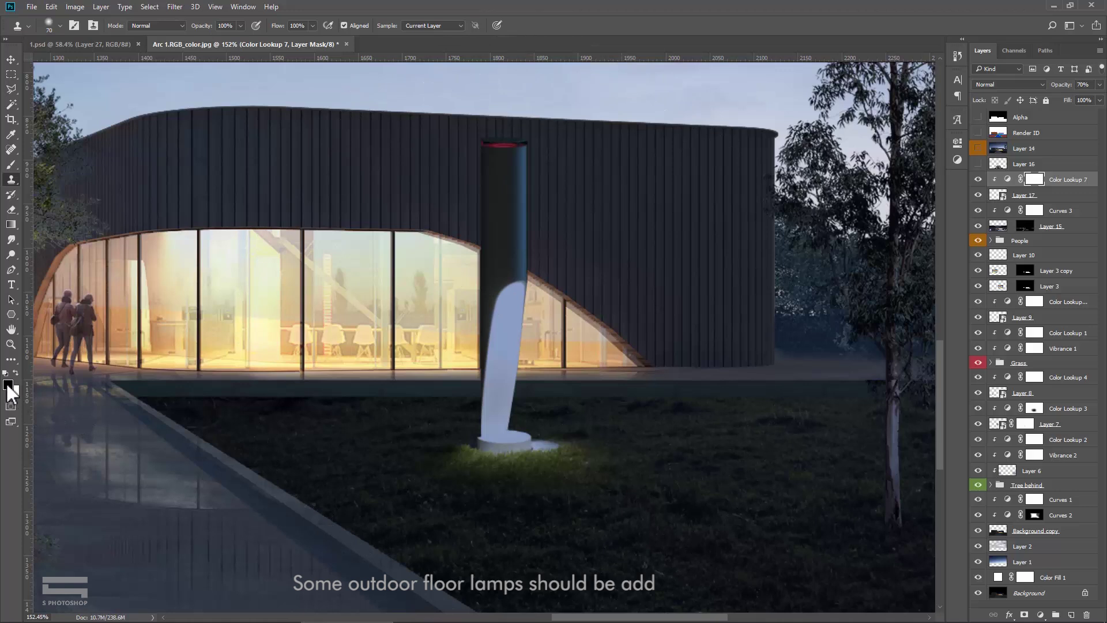
{"action": "left_click", "coordinate": [486, 276]}
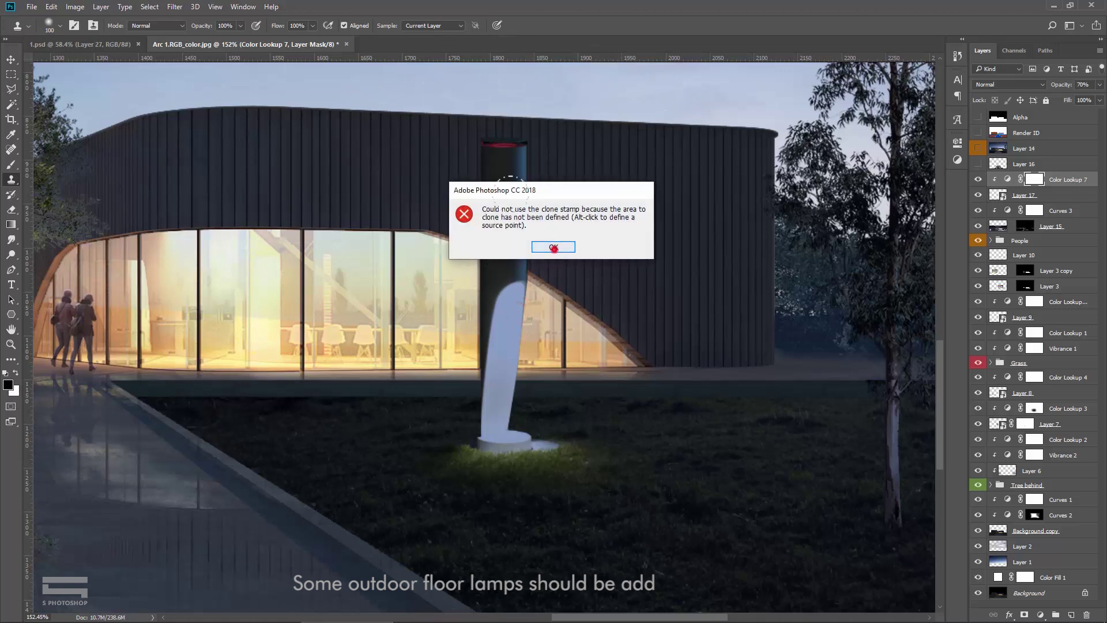
{"action": "key", "text": "Return"}
{"action": "key", "text": "bracketright"}
{"action": "left_click", "coordinate": [1033, 185]}
{"action": "left_click", "coordinate": [1035, 180]}
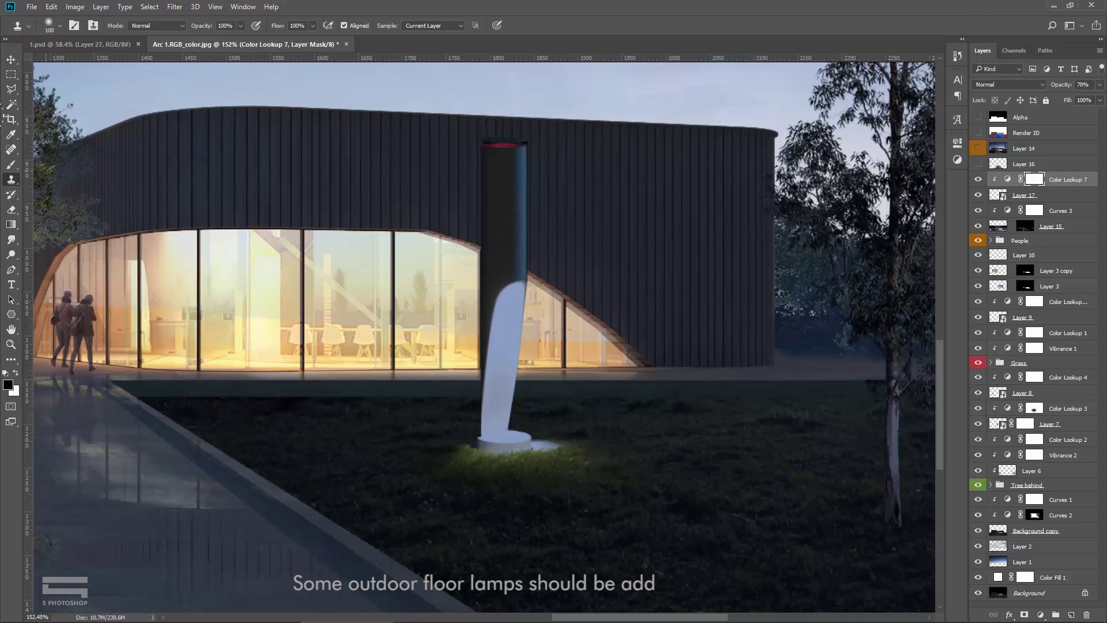
Step: Paint the mask at 100% brush opacity over the lamp base and column
{"action": "left_click", "coordinate": [11, 165]}
{"action": "mouse_move", "coordinate": [507, 274]}
{"action": "left_mouse_down"}
{"action": "mouse_move", "coordinate": [500, 403]}
{"action": "mouse_move", "coordinate": [519, 444]}
{"action": "left_mouse_up"}
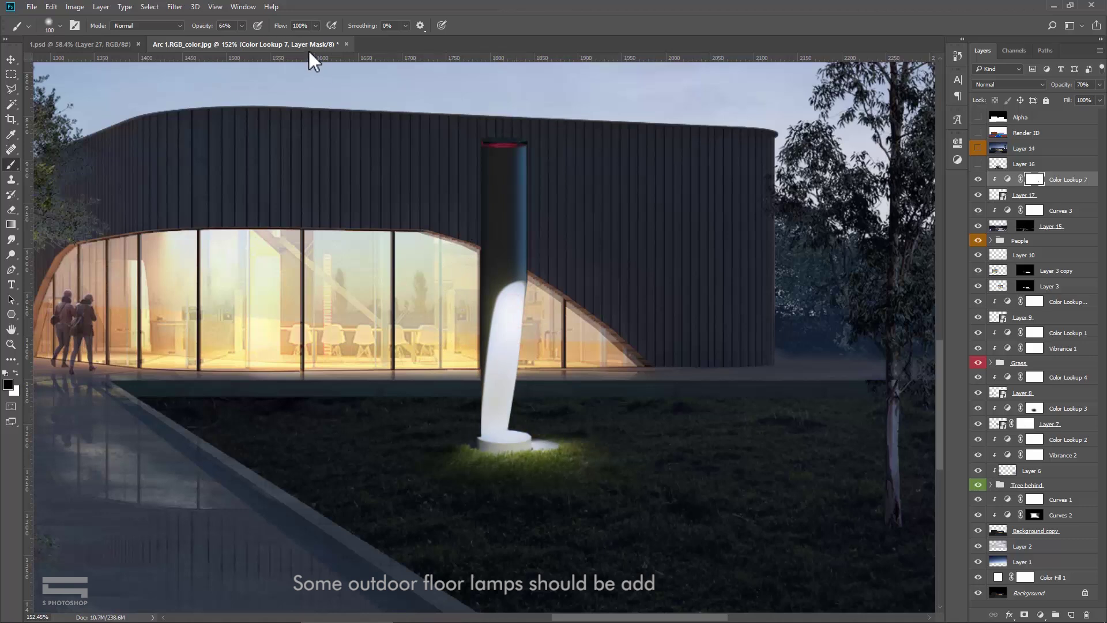
{"action": "left_click_drag", "start_coordinate": [258, 40], "coordinate": [267, 39]}
{"action": "left_click", "coordinate": [491, 432]}
{"action": "left_click", "coordinate": [528, 432]}
{"action": "left_click_drag", "start_coordinate": [491, 432], "coordinate": [530, 301]}
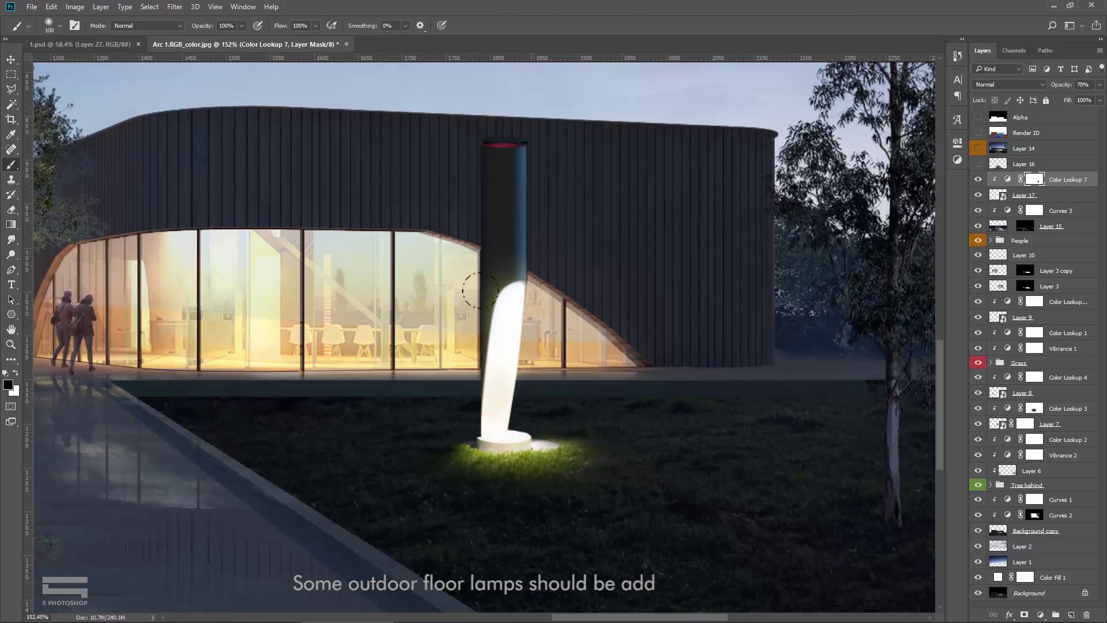
Step: Select Layer 17 with Color Lookup 7 and move the lamp down onto the lawn
{"action": "key", "text": "v"}
{"action": "scroll", "coordinate": [497, 352], "scroll_direction": "down", "scroll_amount": 1}
{"action": "scroll", "coordinate": [547, 334], "scroll_direction": "down", "scroll_amount": 1}
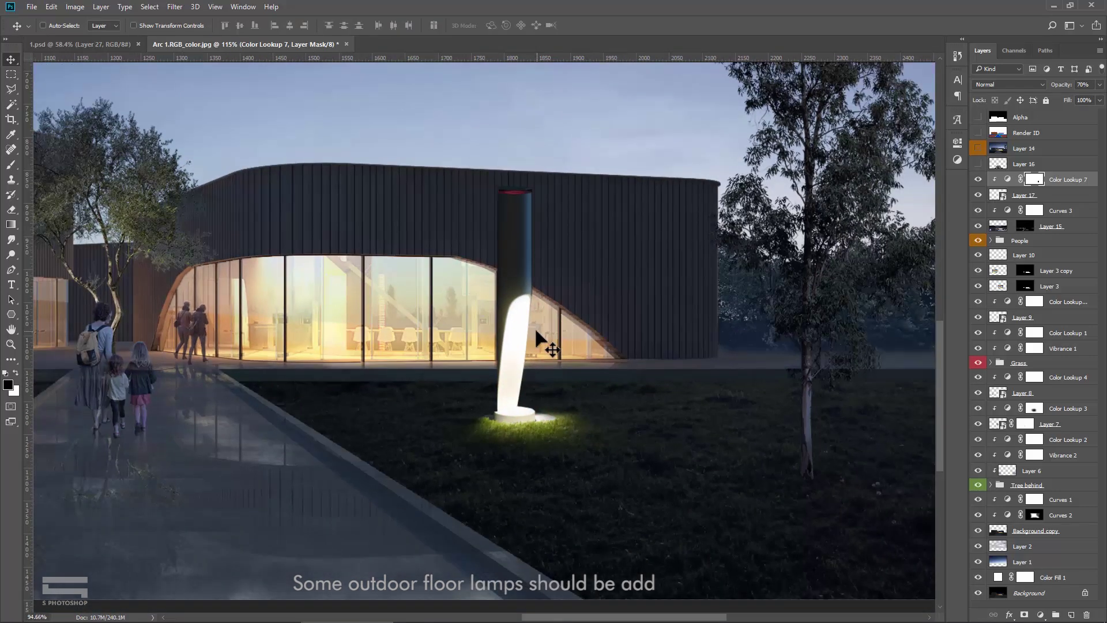
{"action": "scroll", "coordinate": [547, 334], "scroll_direction": "down", "scroll_amount": 1}
{"action": "left_click", "coordinate": [1053, 197]}
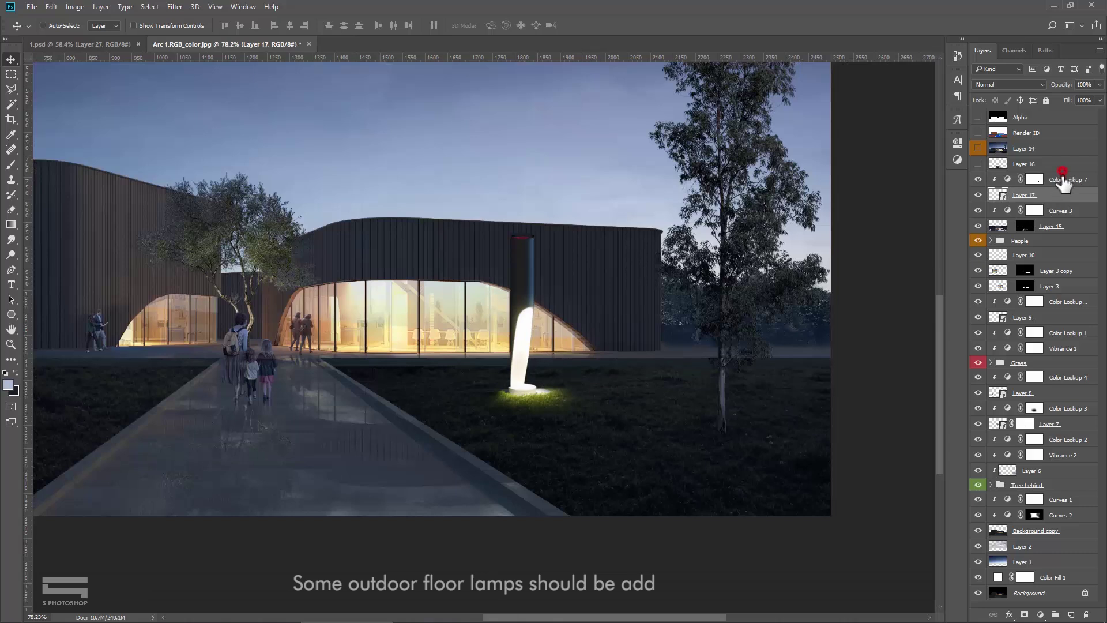
{"action": "left_click", "coordinate": [1063, 173], "text": "shift"}
{"action": "left_click", "coordinate": [1062, 180]}
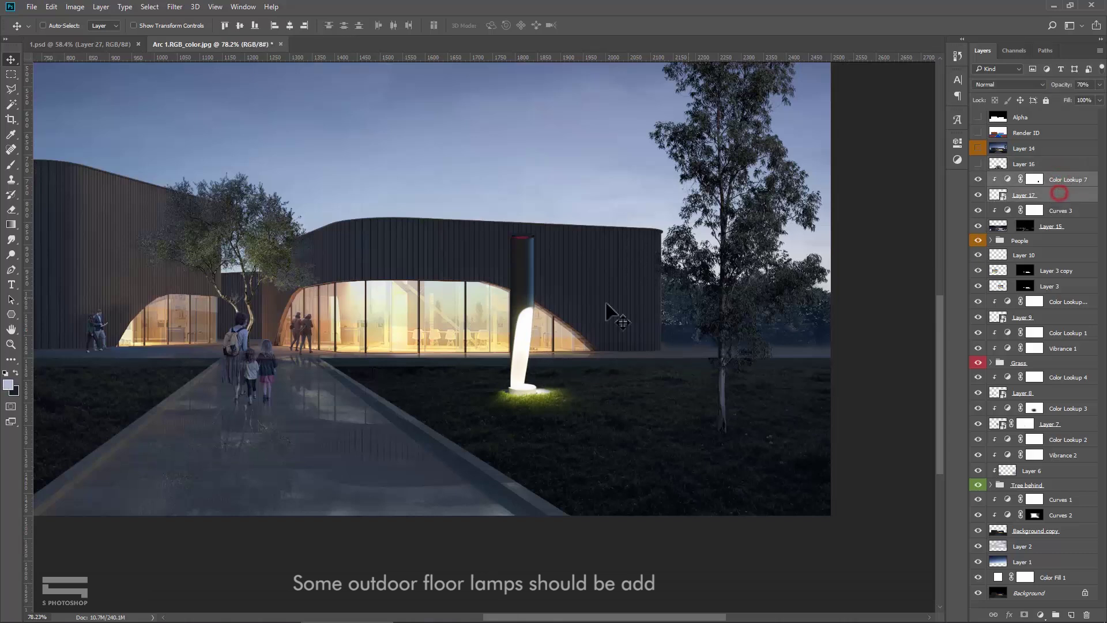
{"action": "scroll", "coordinate": [608, 303], "scroll_direction": "down", "scroll_amount": 1}
{"action": "key", "text": "ctrl+t"}
{"action": "left_click_drag", "start_coordinate": [532, 283], "coordinate": [591, 339]}
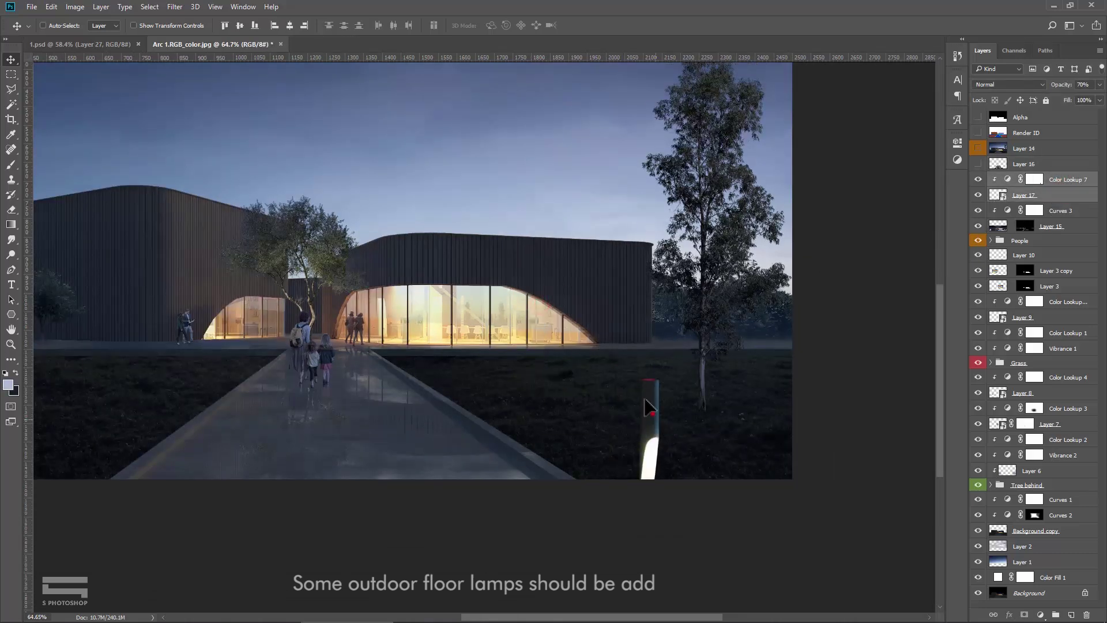
Step: Flip the lamp horizontally, shrink it to floor-lamp size, and place it beside the path
{"action": "scroll", "coordinate": [662, 387], "scroll_direction": "up", "scroll_amount": 1}
{"action": "right_click", "coordinate": [637, 371]}
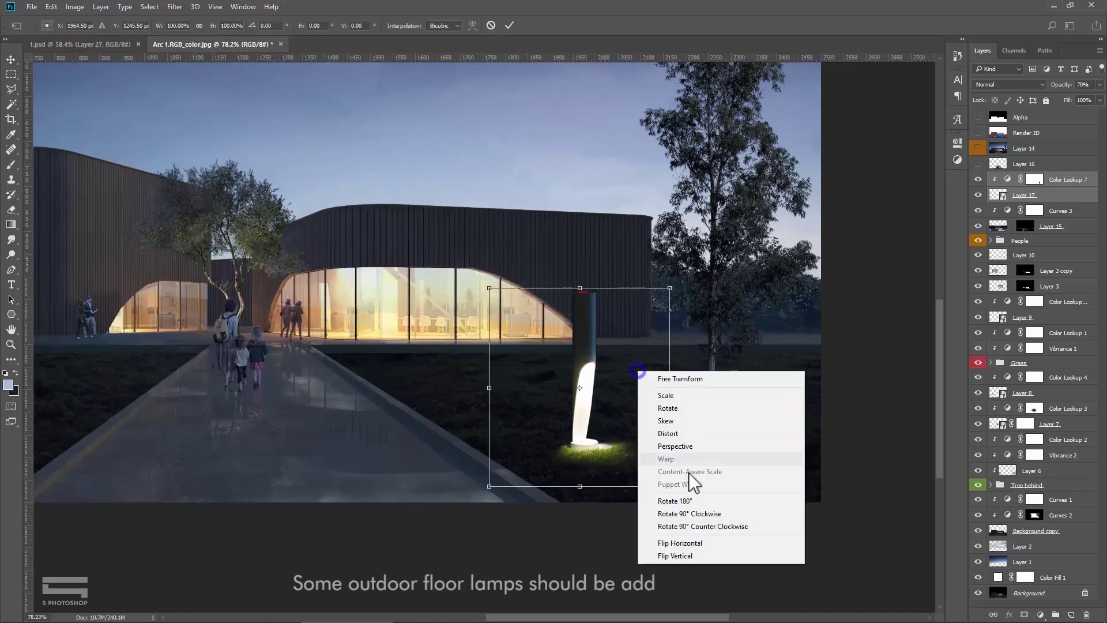
{"action": "left_click", "coordinate": [693, 544]}
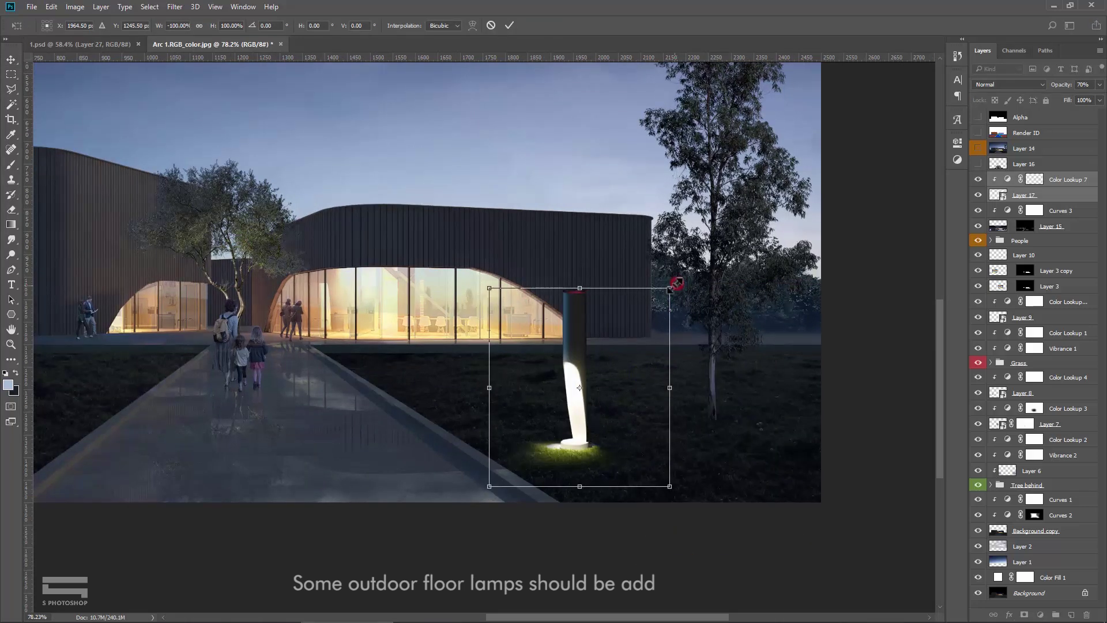
{"action": "left_click_drag", "start_coordinate": [676, 282], "coordinate": [635, 464]}
{"action": "key", "text": "Return"}
{"action": "left_click_drag", "start_coordinate": [683, 427], "coordinate": [796, 537]}
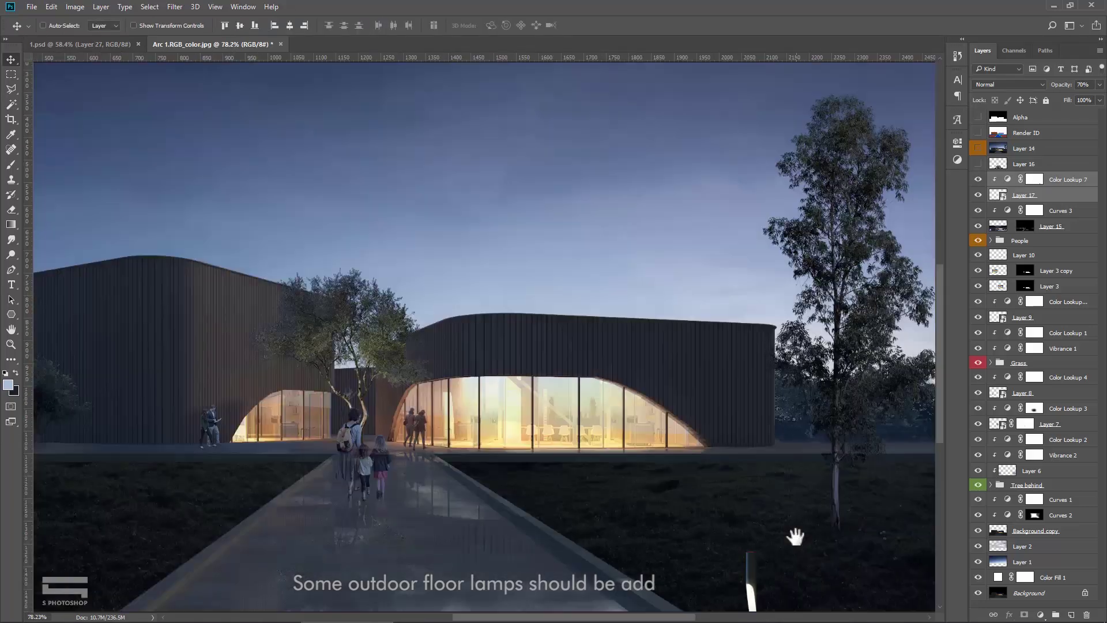
Step: Duplicate the lamp onto both sides of the path, scaling copies for perspective
{"action": "left_click", "coordinate": [650, 185]}
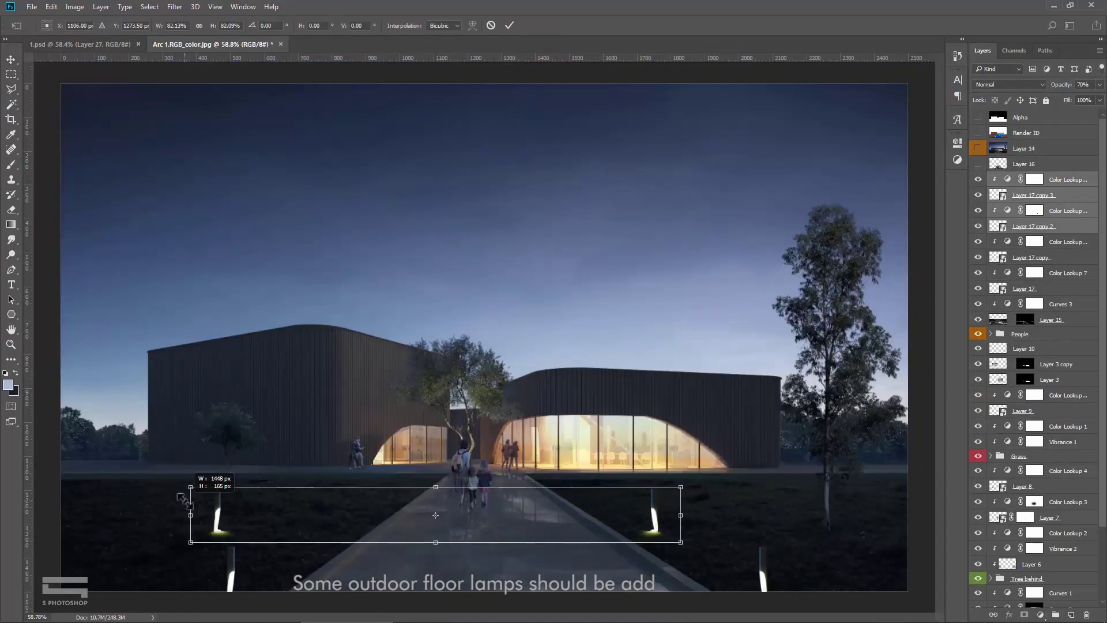
{"action": "left_click_drag", "start_coordinate": [753, 479], "coordinate": [742, 479]}
{"action": "key", "text": "Return"}
{"action": "left_click_drag", "start_coordinate": [750, 393], "coordinate": [623, 391]}
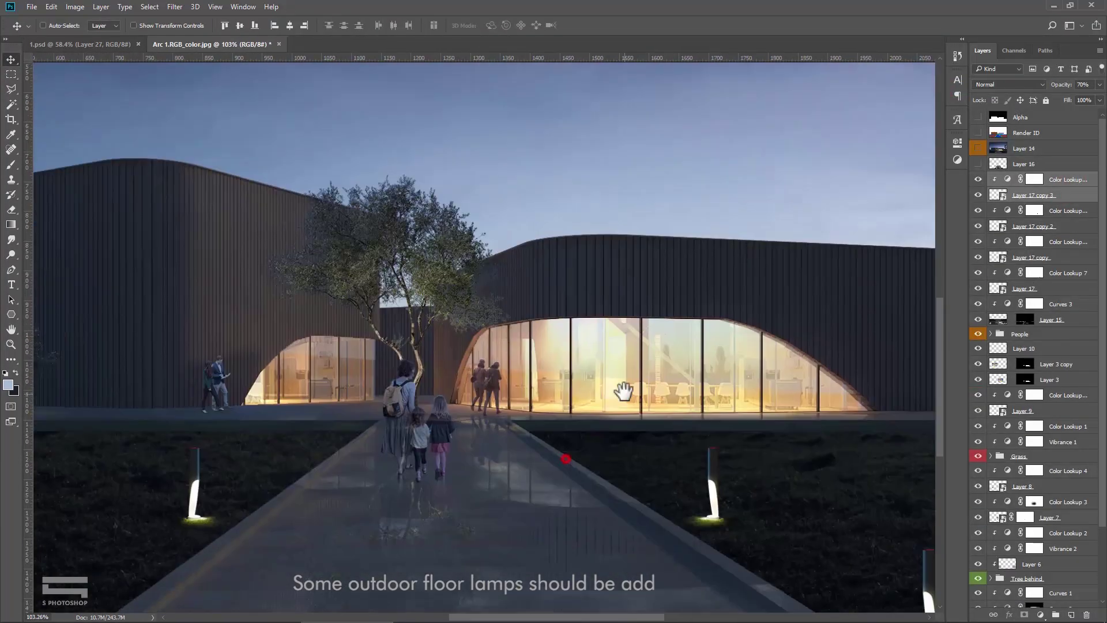
{"action": "left_click", "coordinate": [658, 176]}
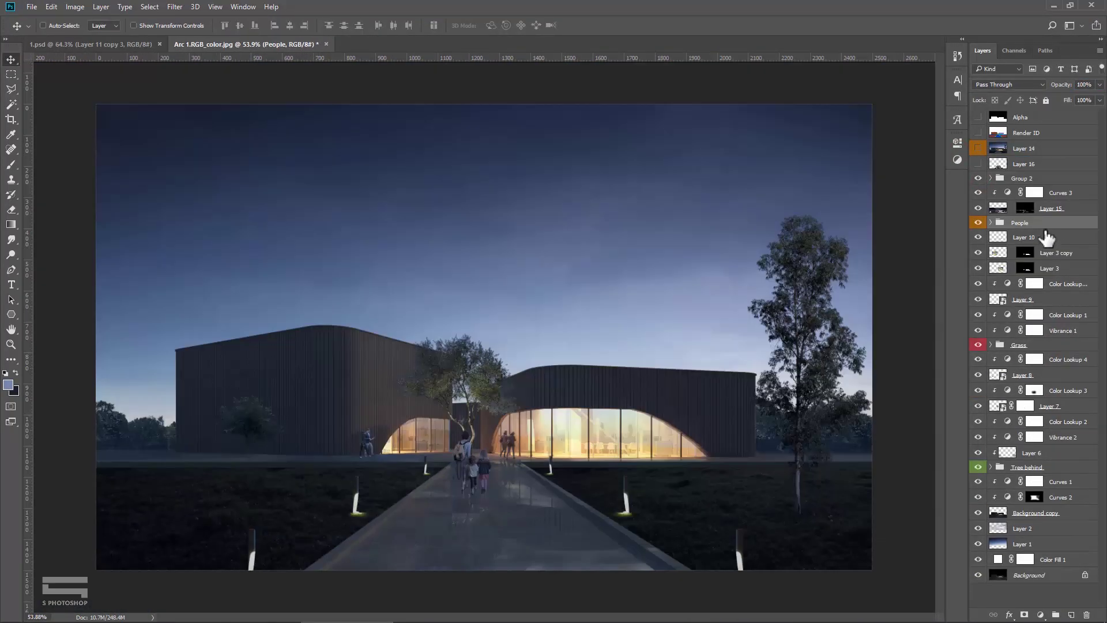
Step: Create a new layer named Fog above Group 2
{"action": "left_click", "coordinate": [1058, 177]}
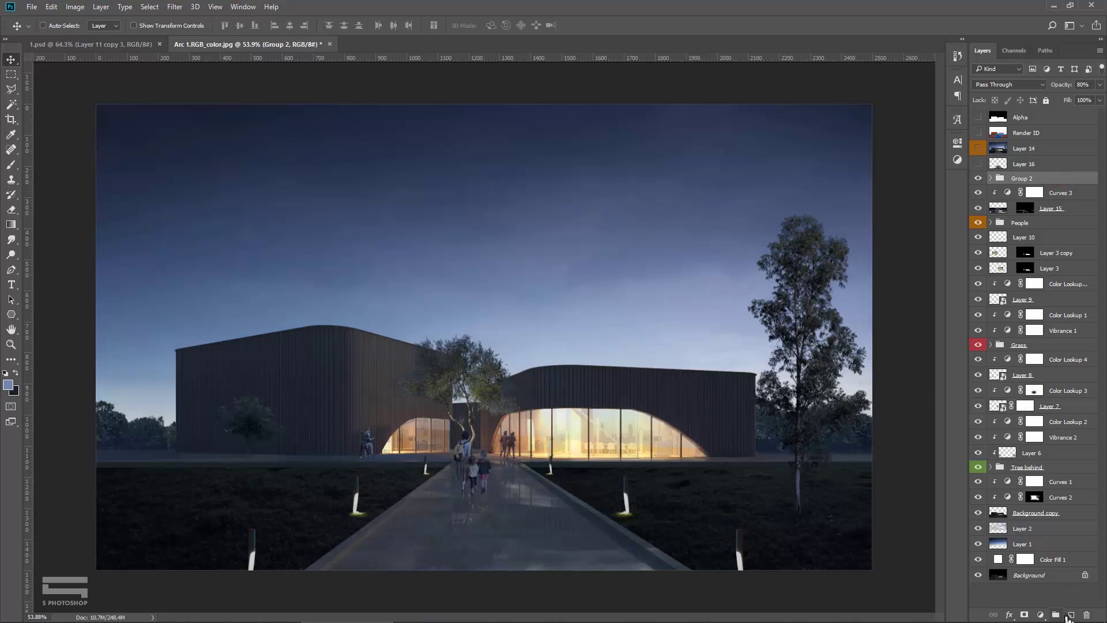
{"action": "left_click", "coordinate": [1070, 616]}
{"action": "double_click", "coordinate": [1029, 181]}
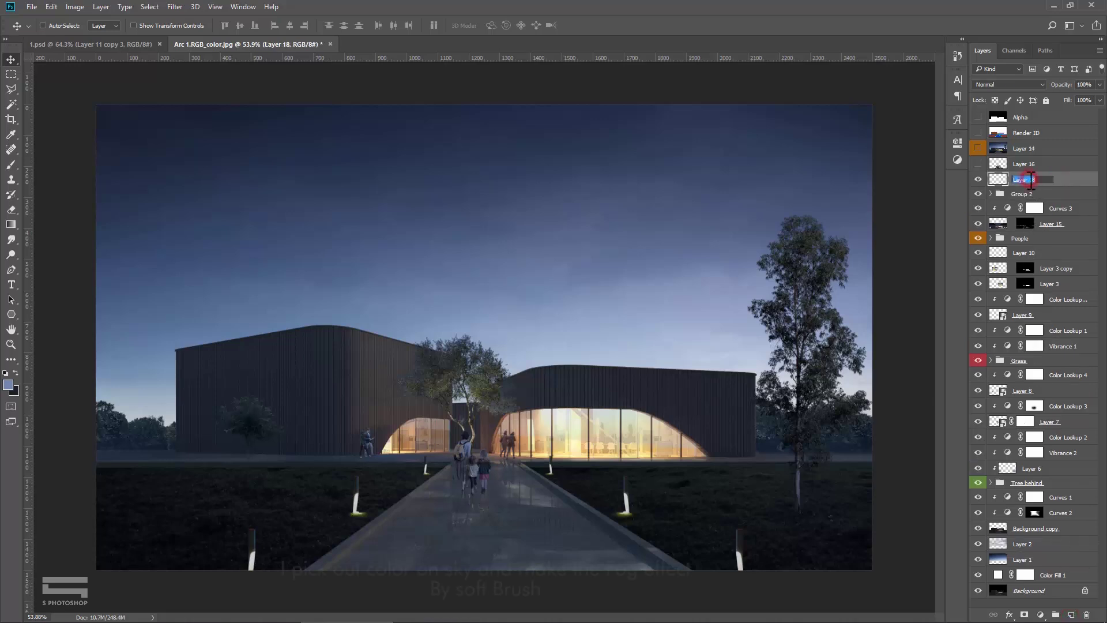
{"action": "type", "text": "Fog"}
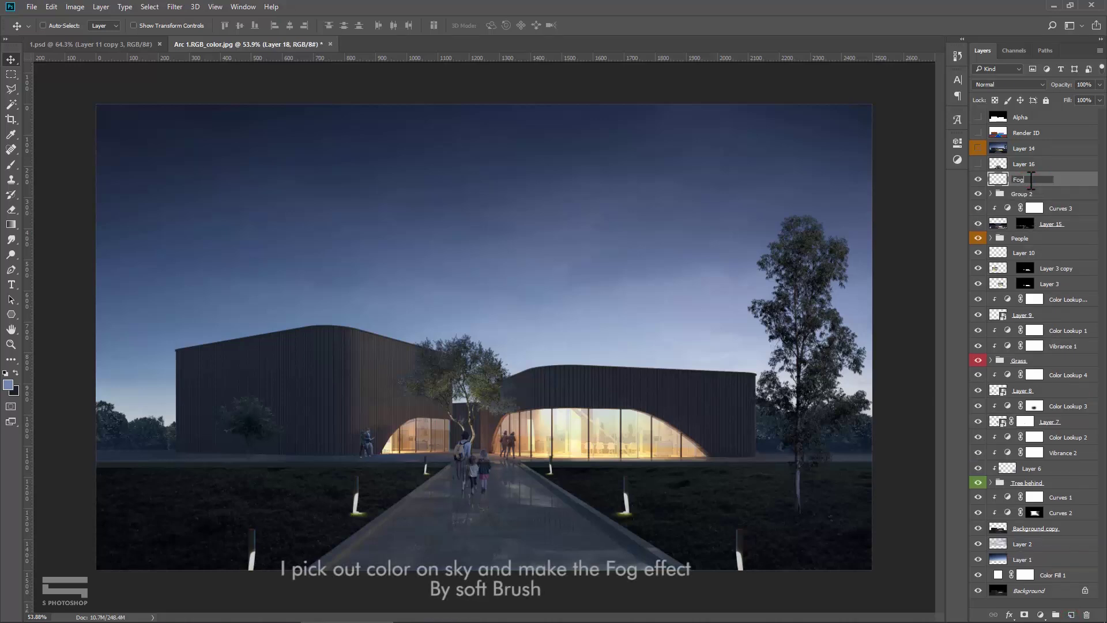
{"action": "key", "text": "Return"}
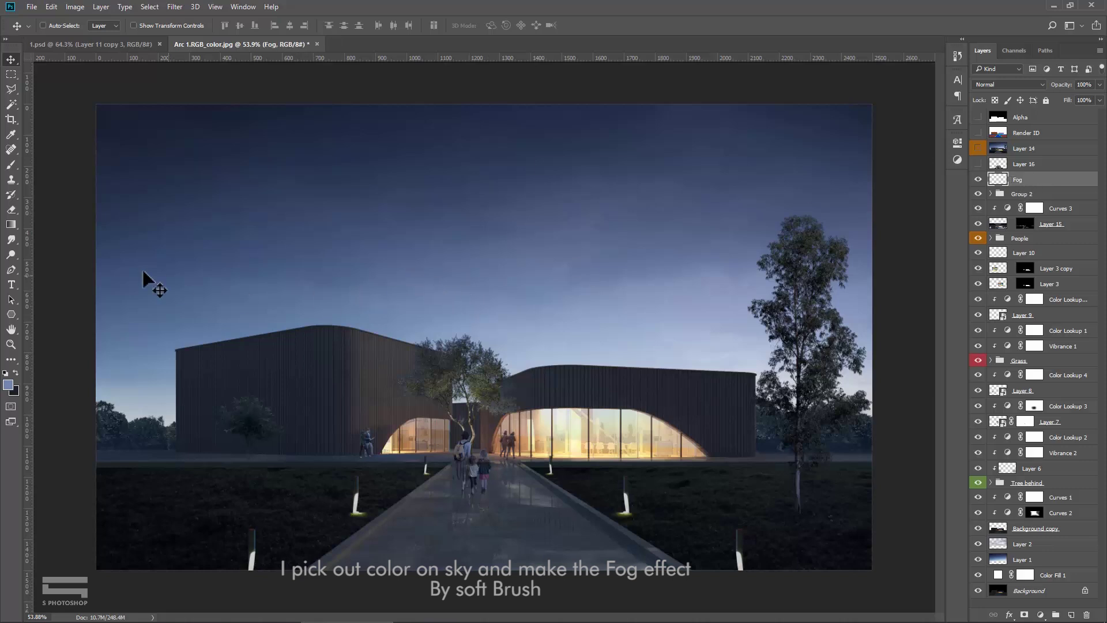
Step: Sample the sky colour, lighten it to a pale blue, and paint a soft fog patch
{"action": "left_click", "coordinate": [11, 166]}
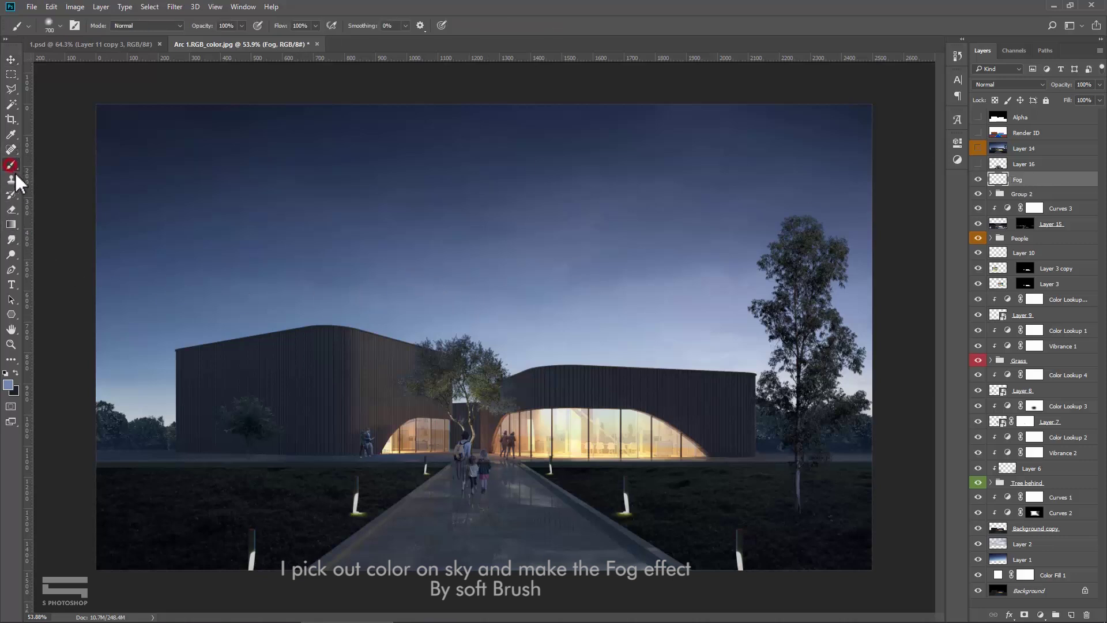
{"action": "left_click", "coordinate": [11, 134]}
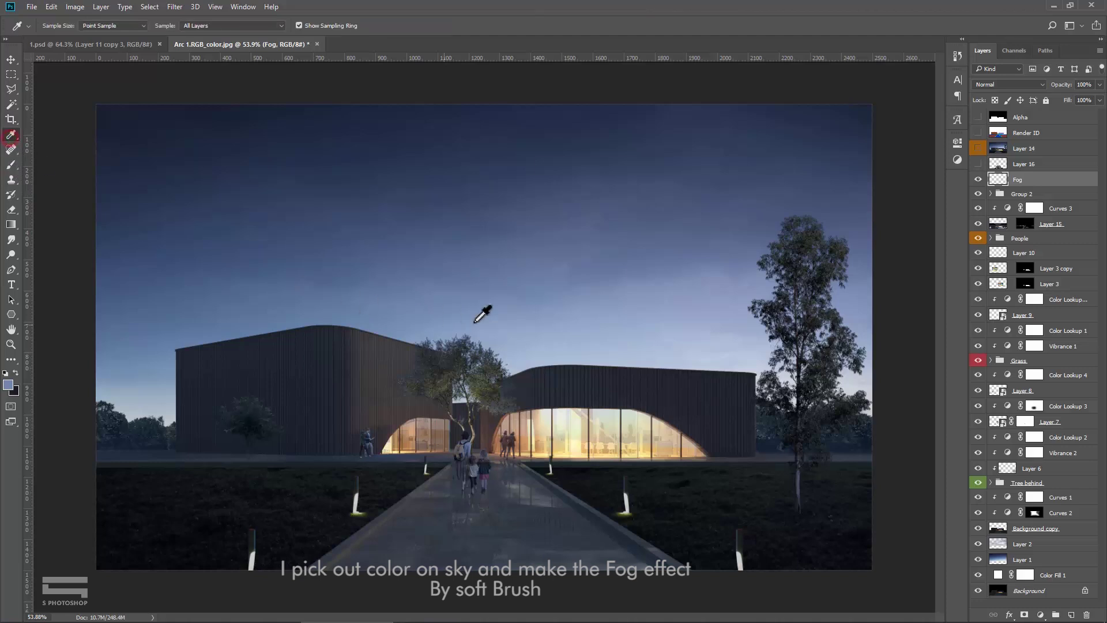
{"action": "left_click_drag", "start_coordinate": [520, 294], "coordinate": [481, 297]}
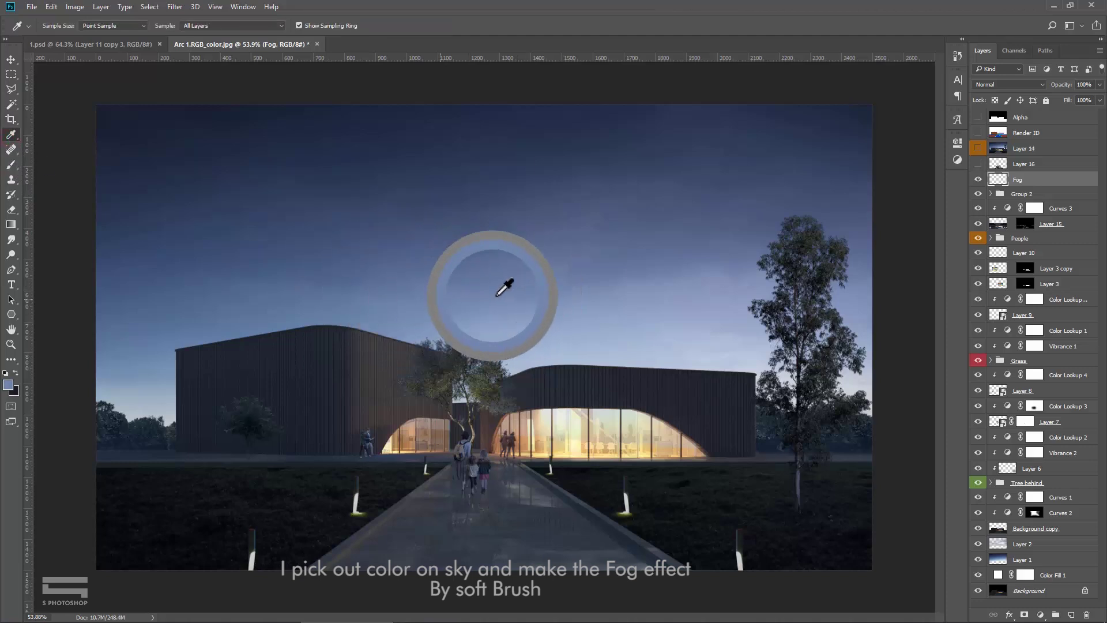
{"action": "left_click", "coordinate": [9, 383]}
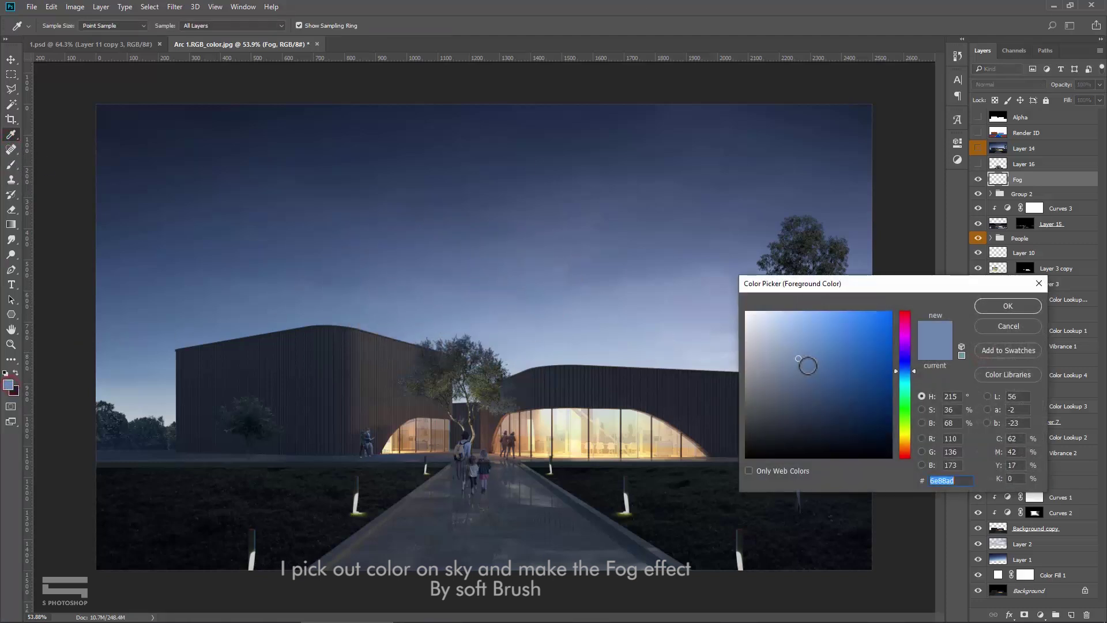
{"action": "left_click", "coordinate": [783, 354]}
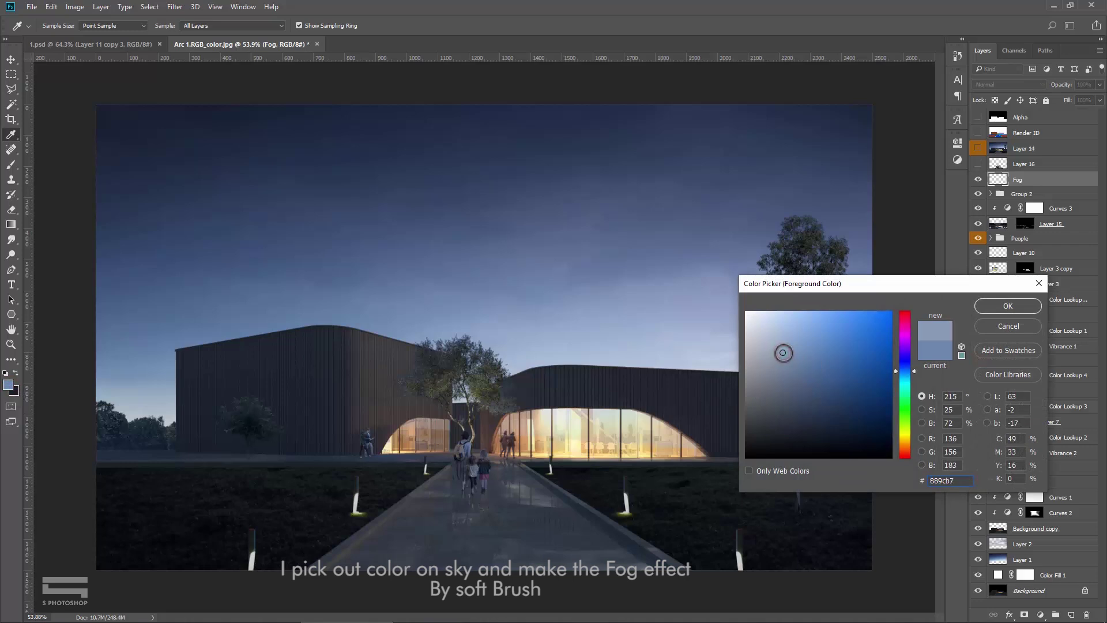
{"action": "left_click", "coordinate": [979, 307]}
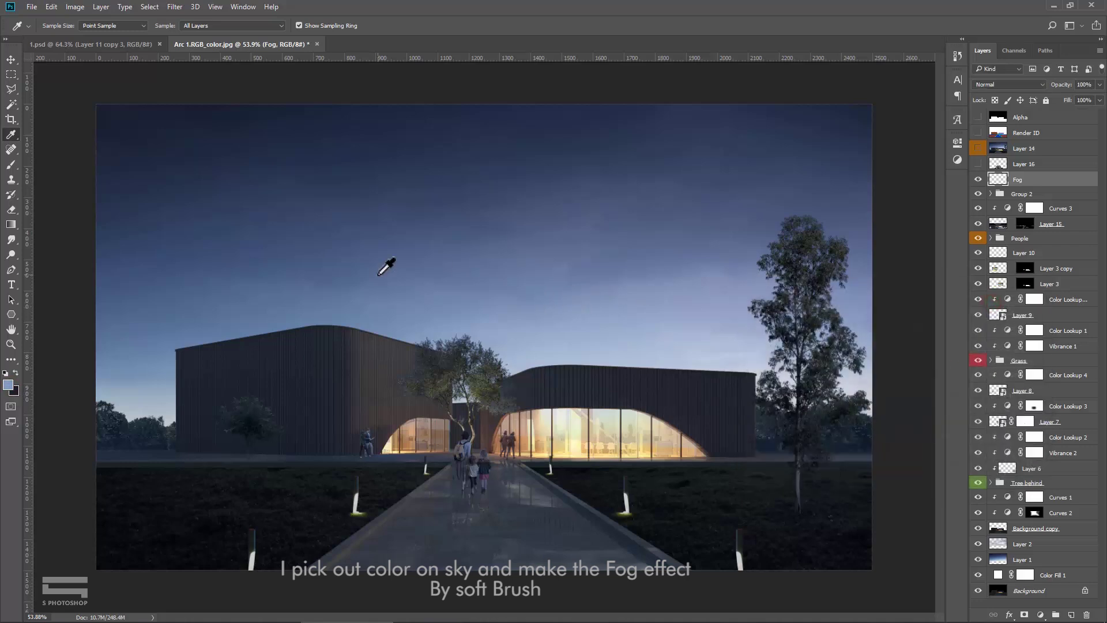
{"action": "left_click", "coordinate": [11, 165]}
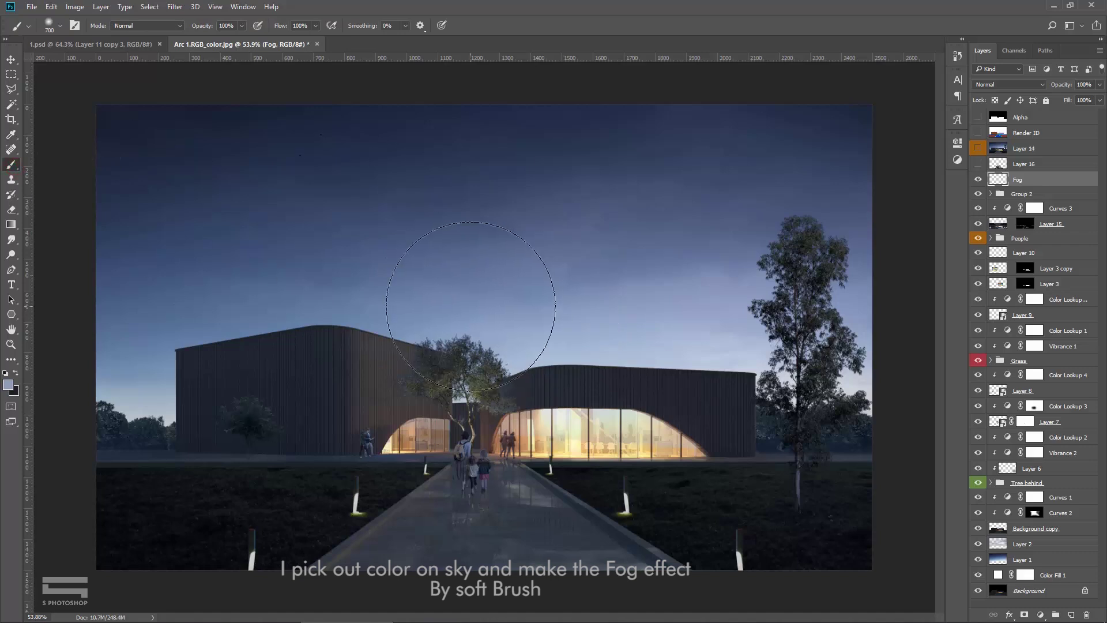
{"action": "left_click", "coordinate": [480, 285]}
{"action": "left_click_drag", "start_coordinate": [480, 285], "coordinate": [453, 286]}
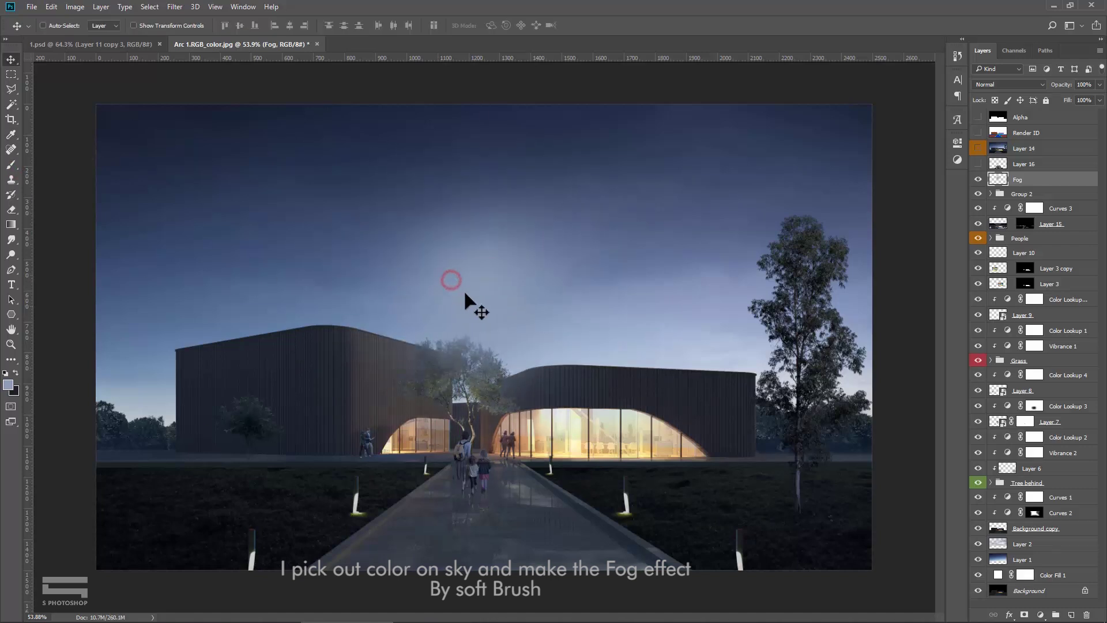
Step: Squash and widen the fog into a low band across the building
{"action": "key", "text": "ctrl+t"}
{"action": "left_click_drag", "start_coordinate": [481, 120], "coordinate": [481, 346]}
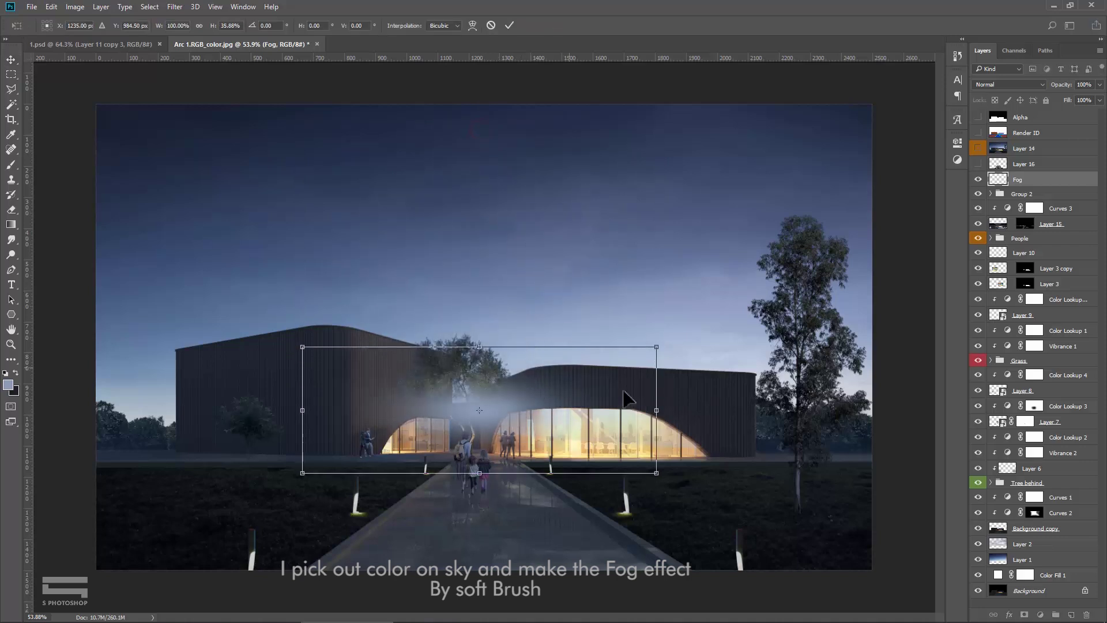
{"action": "left_click_drag", "start_coordinate": [658, 346], "coordinate": [852, 297]}
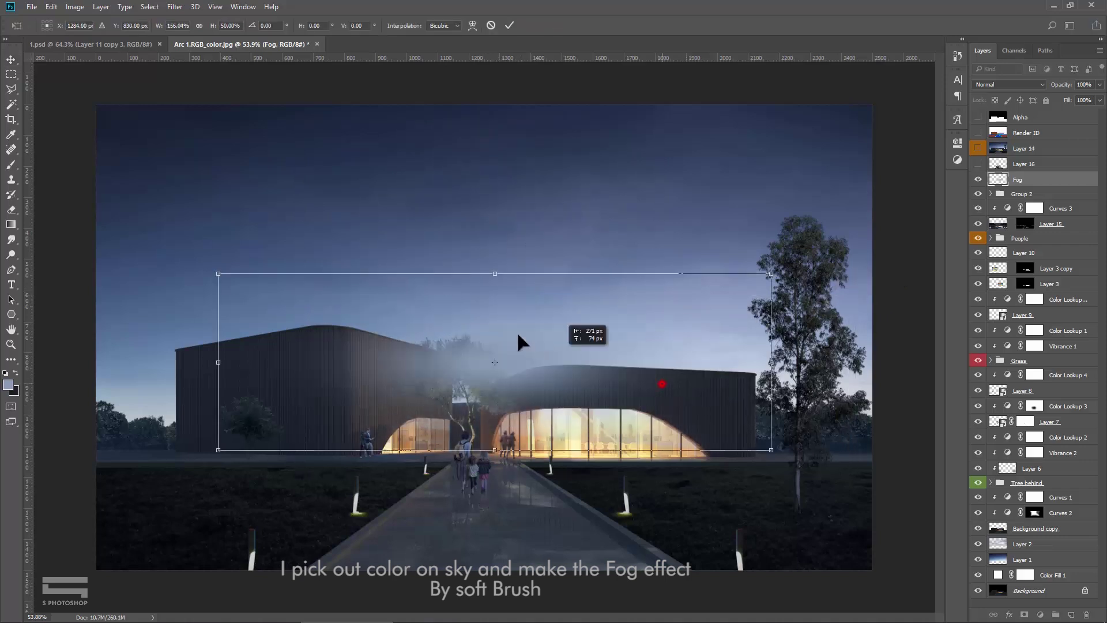
{"action": "left_click_drag", "start_coordinate": [517, 331], "coordinate": [524, 413]}
{"action": "key", "text": "Return"}
{"action": "left_click_drag", "start_coordinate": [459, 435], "coordinate": [437, 435]}
{"action": "key", "text": "ctrl+0"}
Step: Duplicate the Fog layer, set the copy to 60% opacity, and spread copies along the base
{"action": "right_click", "coordinate": [1056, 183]}
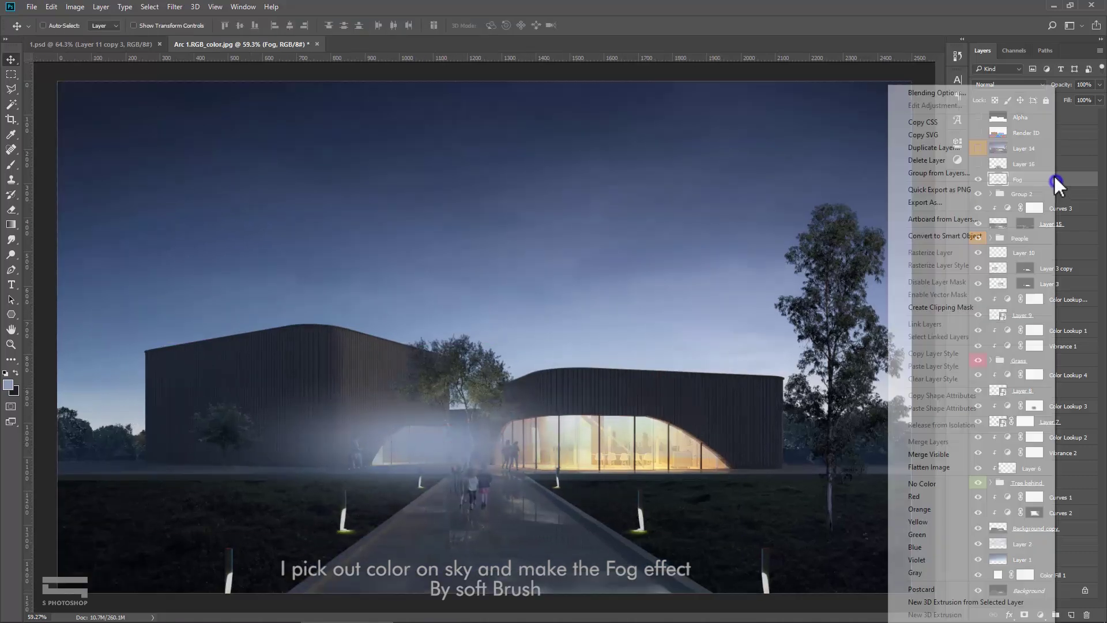
{"action": "left_click", "coordinate": [964, 148]}
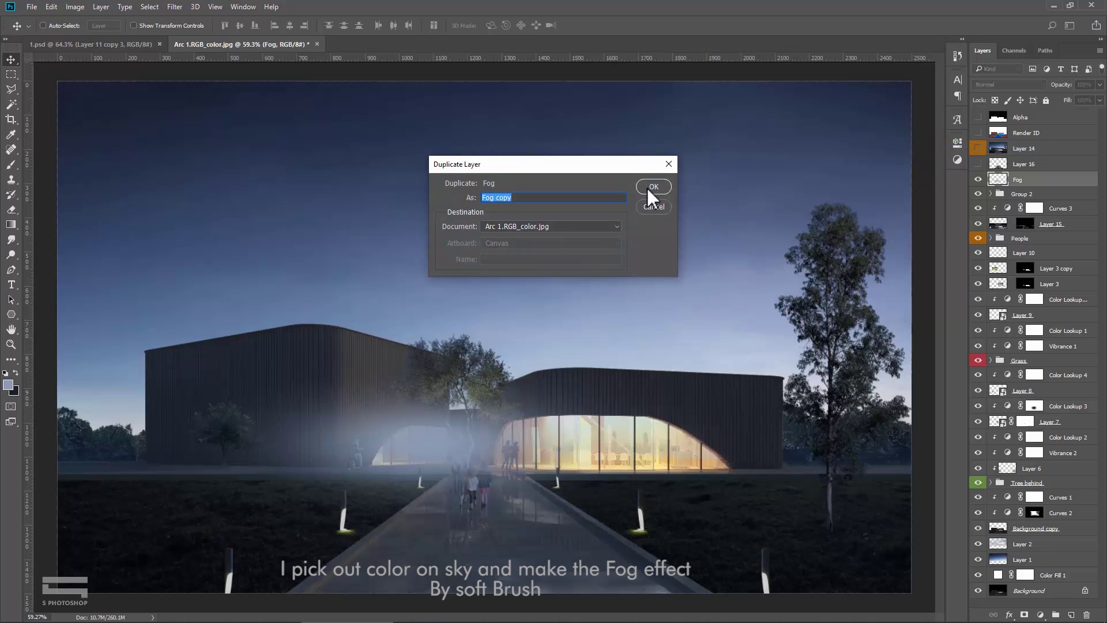
{"action": "left_click", "coordinate": [654, 186]}
{"action": "mouse_move", "coordinate": [448, 443]}
{"action": "left_mouse_down"}
{"action": "mouse_move", "coordinate": [600, 419]}
{"action": "mouse_move", "coordinate": [623, 429]}
{"action": "left_mouse_up"}
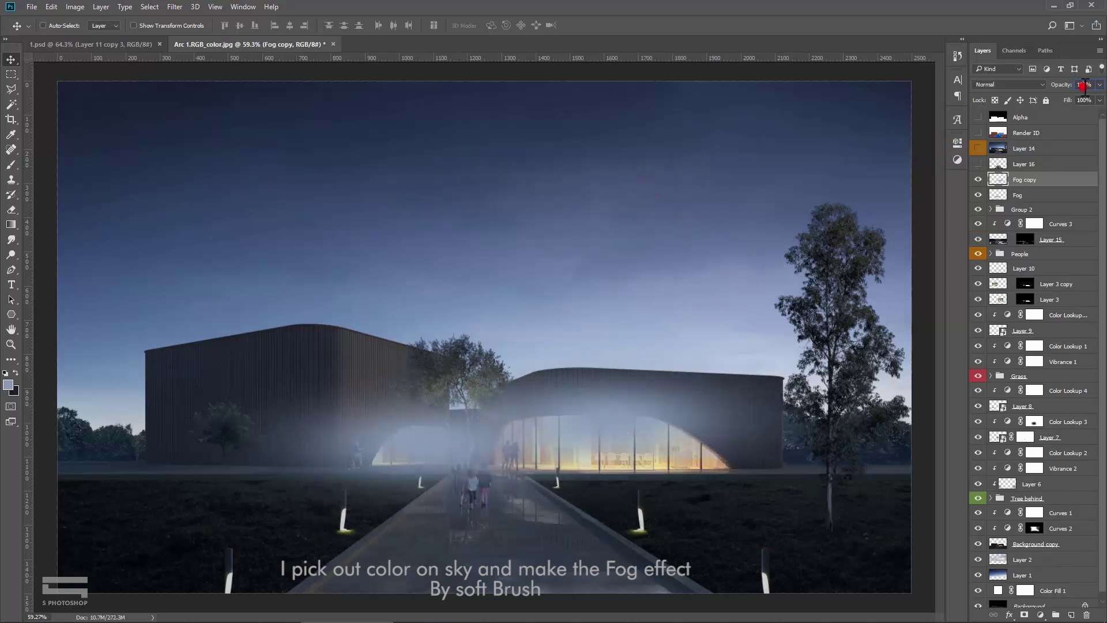
{"action": "type", "text": "60"}
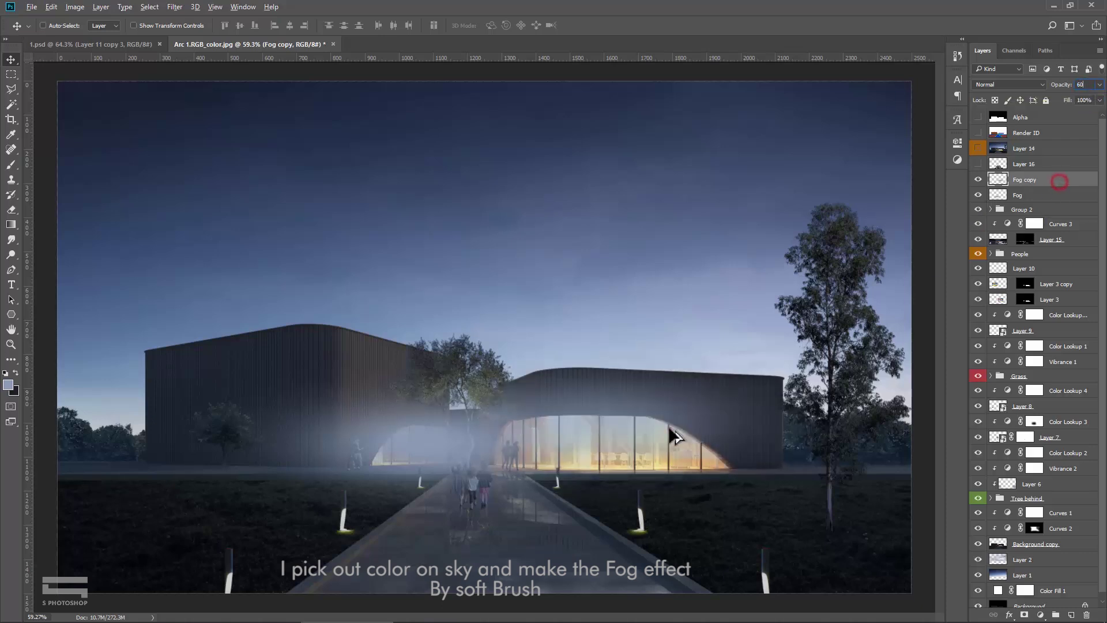
{"action": "left_click_drag", "start_coordinate": [669, 426], "coordinate": [263, 485]}
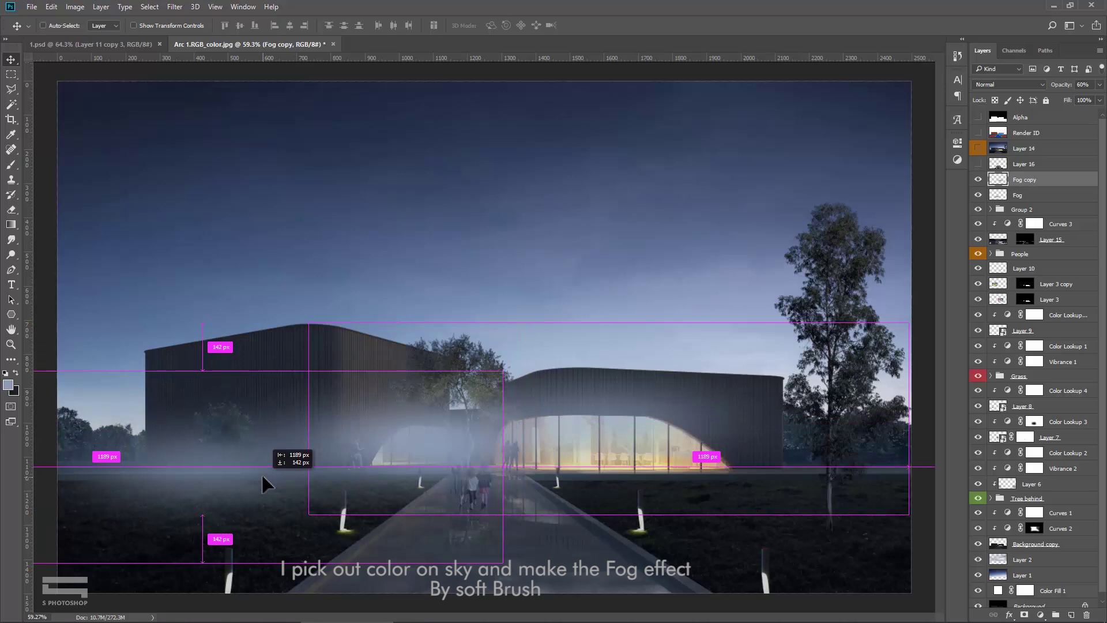
{"action": "left_click_drag", "start_coordinate": [263, 484], "coordinate": [303, 427]}
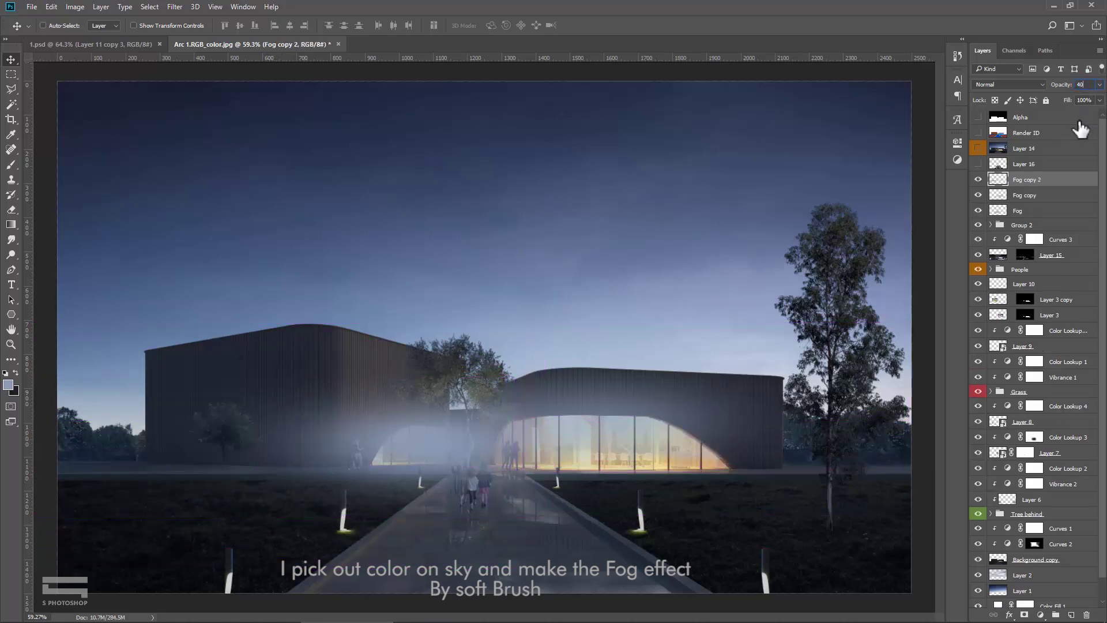
Step: Set the base Fog layer to 80% opacity and select all three fog layers
{"action": "left_click", "coordinate": [1030, 210]}
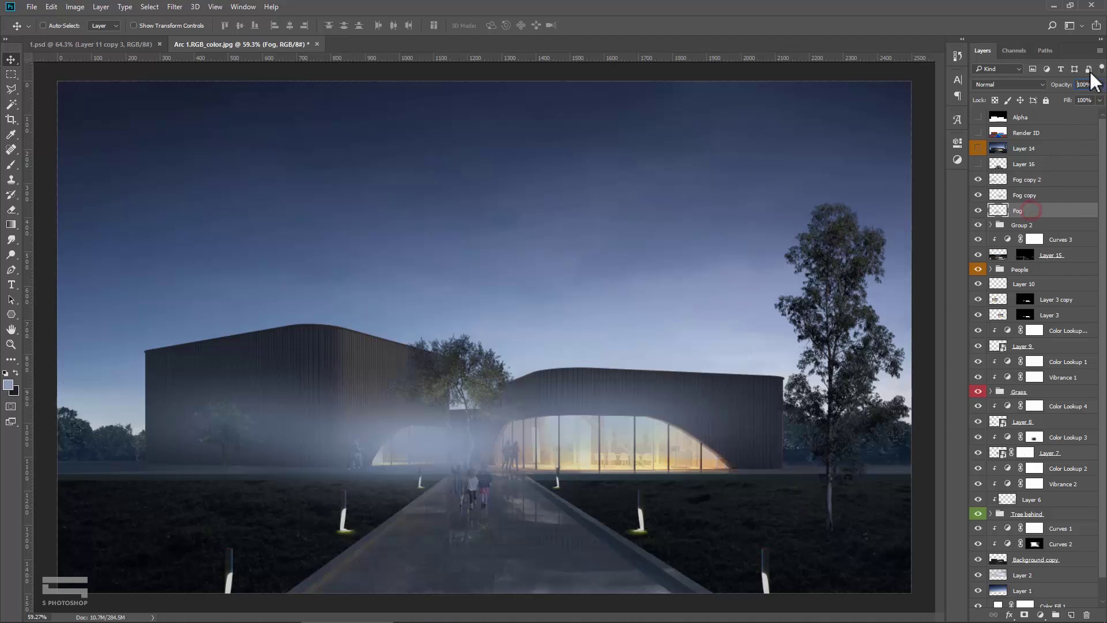
{"action": "type", "text": "80"}
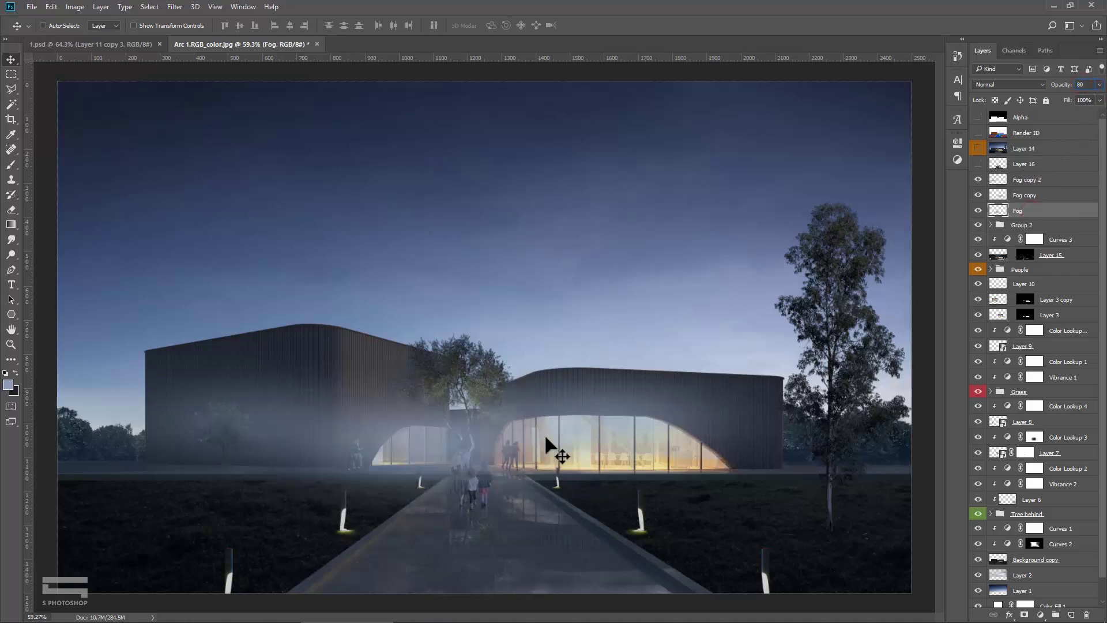
{"action": "left_click", "coordinate": [1040, 211]}
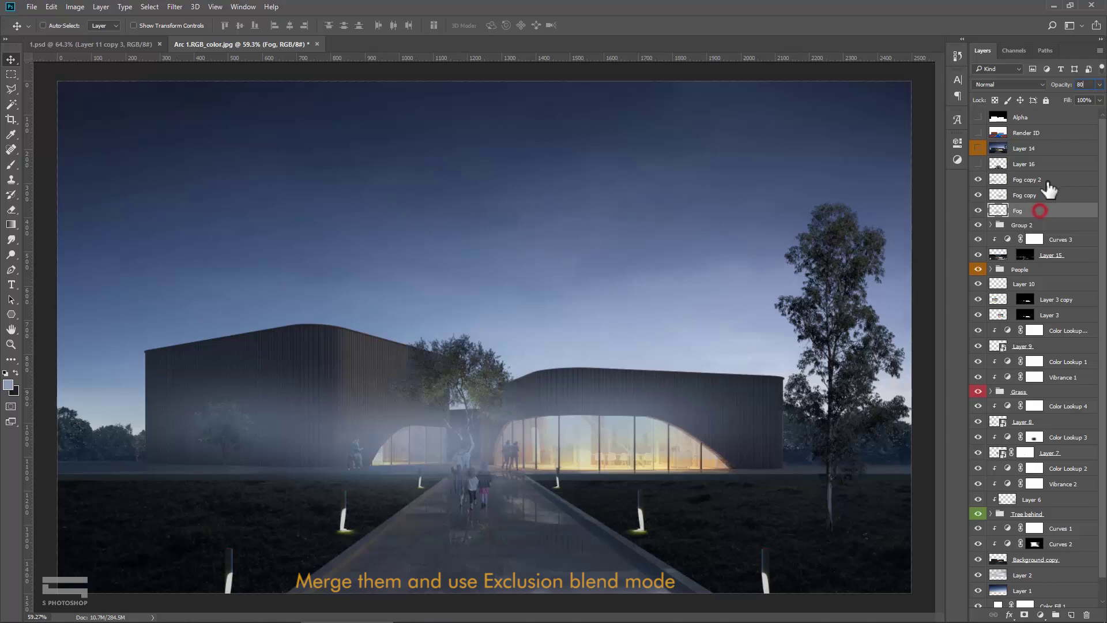
{"action": "left_click", "coordinate": [1051, 180], "text": "shift"}
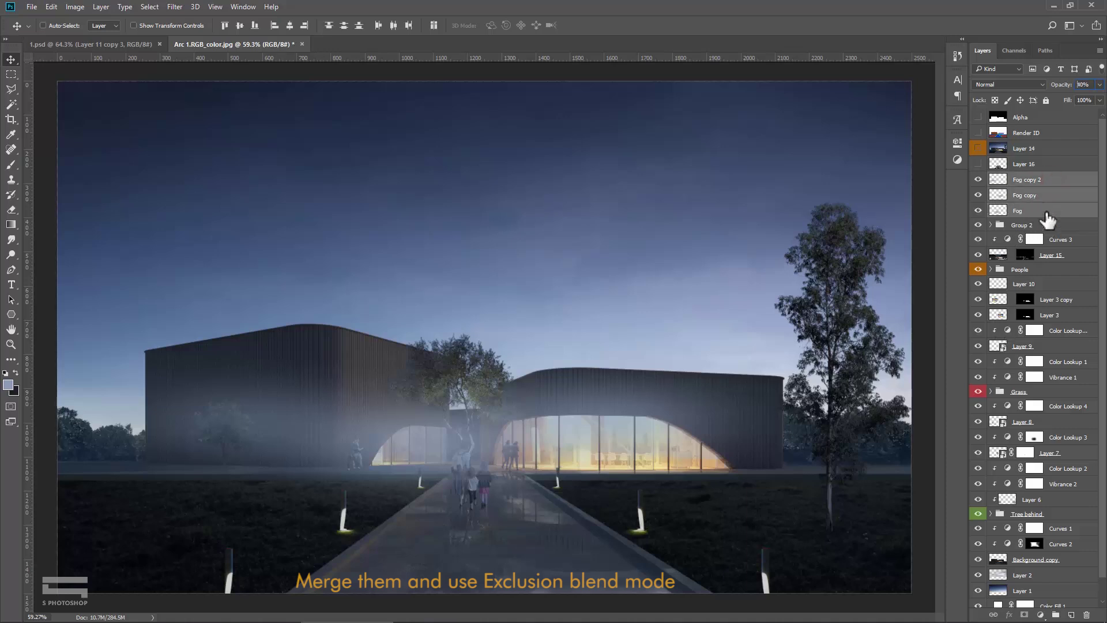
Step: Merge the fog layers into Fog copy 2, blend with Exclusion, and shift it onto the right lawn
{"action": "right_click", "coordinate": [1048, 219]}
{"action": "left_click", "coordinate": [934, 442]}
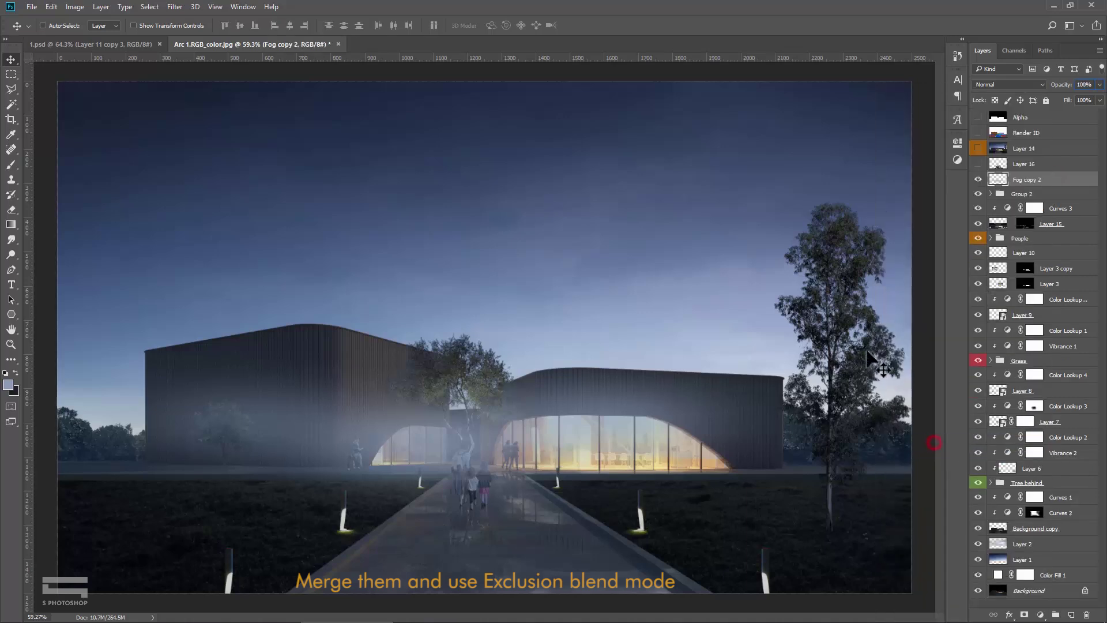
{"action": "left_click_drag", "start_coordinate": [550, 425], "coordinate": [555, 440]}
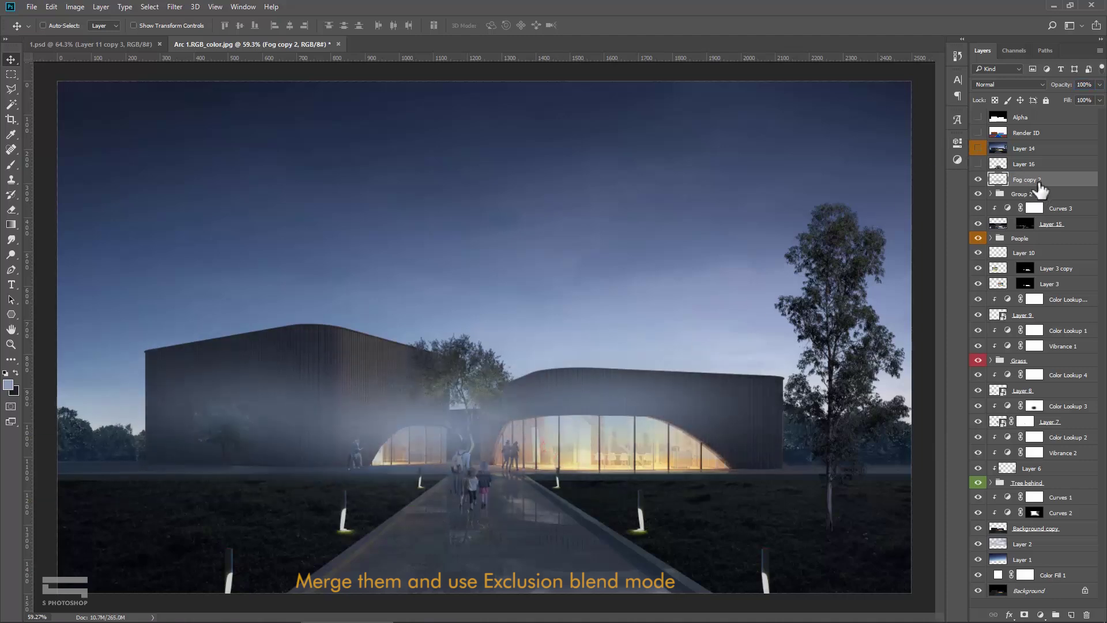
{"action": "left_click_drag", "start_coordinate": [1039, 182], "coordinate": [1027, 292]}
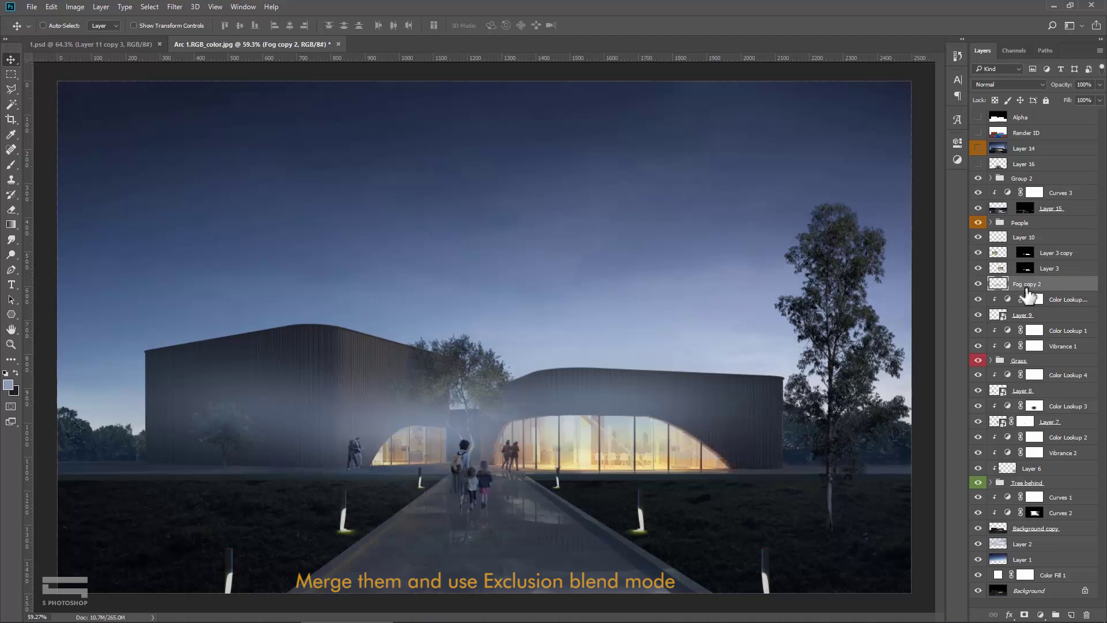
{"action": "left_click_drag", "start_coordinate": [1031, 288], "coordinate": [1045, 167]}
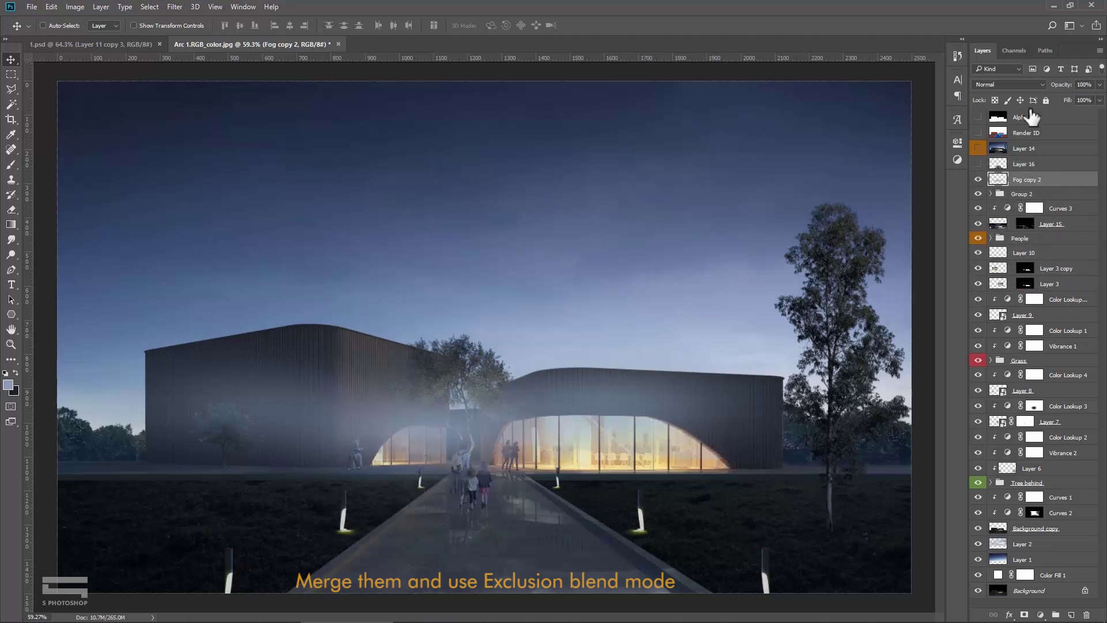
{"action": "left_click", "coordinate": [1022, 86]}
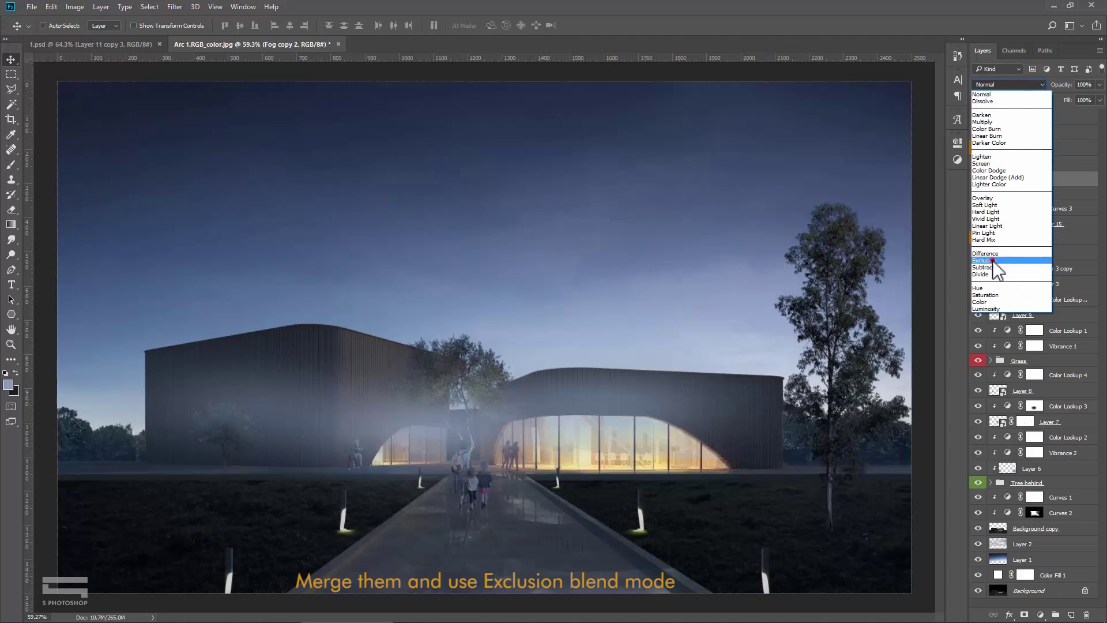
{"action": "left_click", "coordinate": [991, 260]}
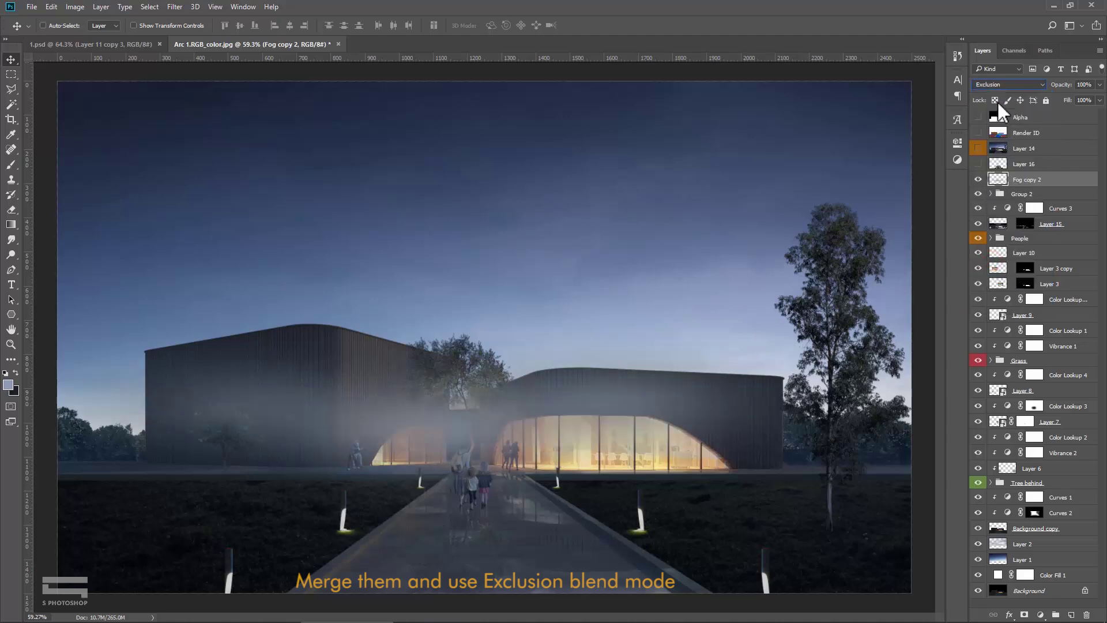
{"action": "left_click_drag", "start_coordinate": [584, 423], "coordinate": [806, 468]}
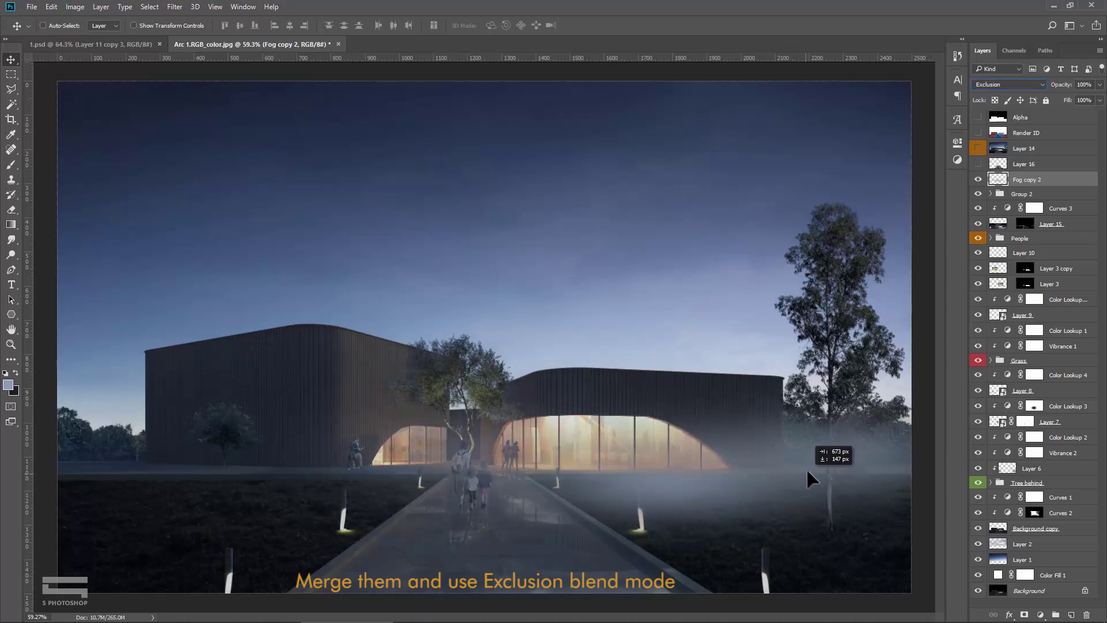
Step: Set the merged fog to 50% opacity and nudge it into place
{"action": "scroll", "coordinate": [791, 445], "scroll_direction": "up", "scroll_amount": 1}
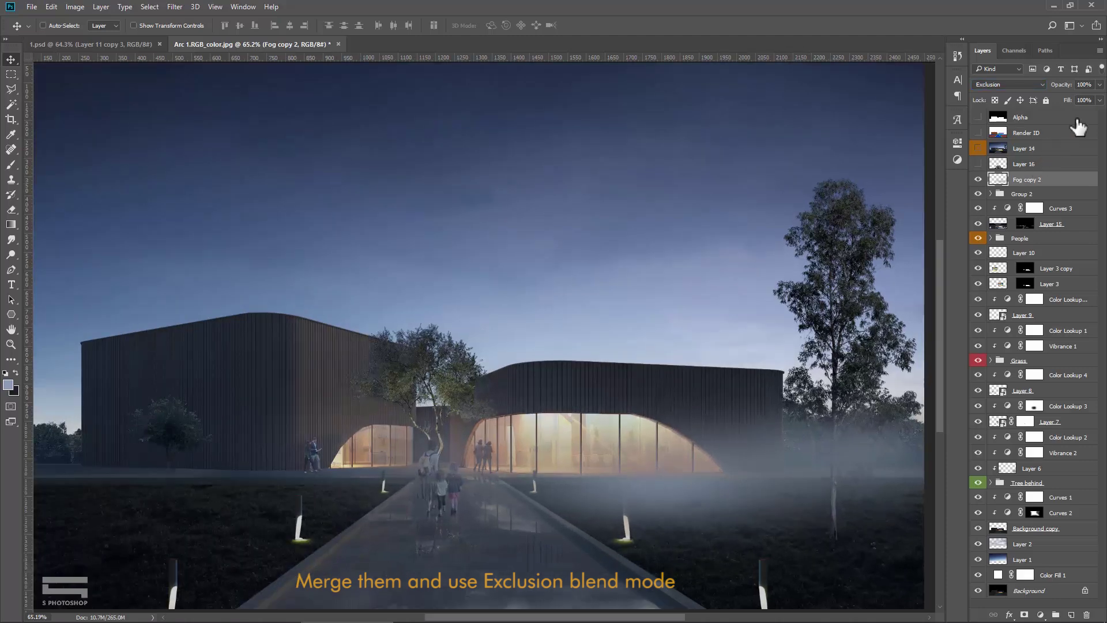
{"action": "left_click", "coordinate": [1099, 84]}
{"action": "left_click_drag", "start_coordinate": [1064, 96], "coordinate": [1072, 98]}
{"action": "left_click", "coordinate": [1082, 85]}
{"action": "type", "text": "50"}
{"action": "key", "text": "Return"}
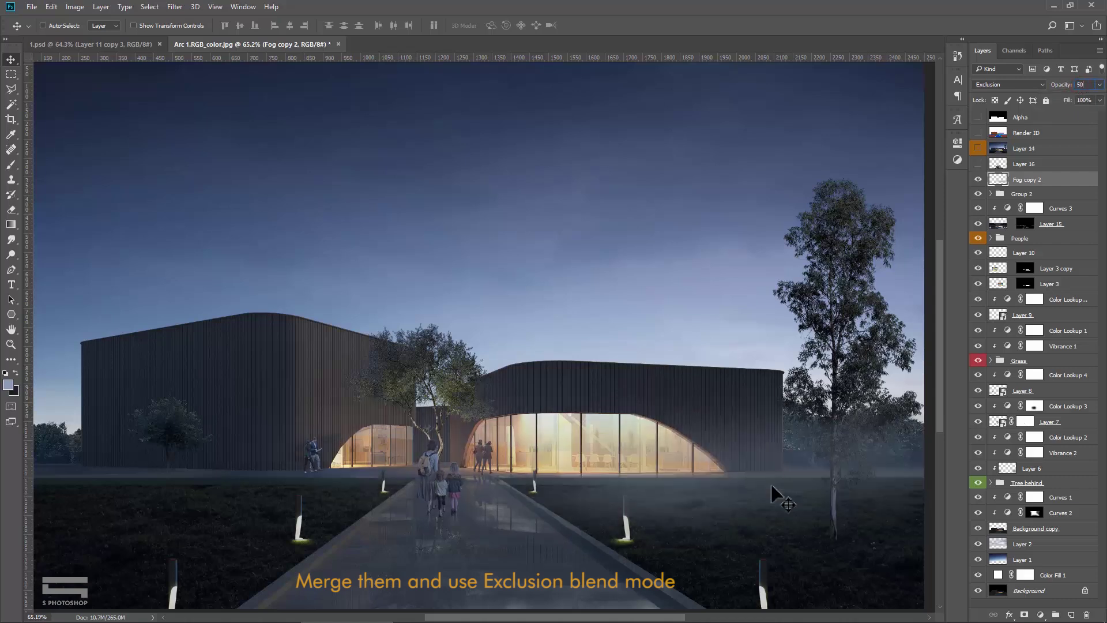
{"action": "scroll", "coordinate": [823, 479], "scroll_direction": "up", "scroll_amount": 2}
{"action": "left_click_drag", "start_coordinate": [508, 444], "coordinate": [530, 449]}
{"action": "scroll", "coordinate": [577, 448], "scroll_direction": "down", "scroll_amount": 1}
{"action": "scroll", "coordinate": [692, 470], "scroll_direction": "down", "scroll_amount": 1}
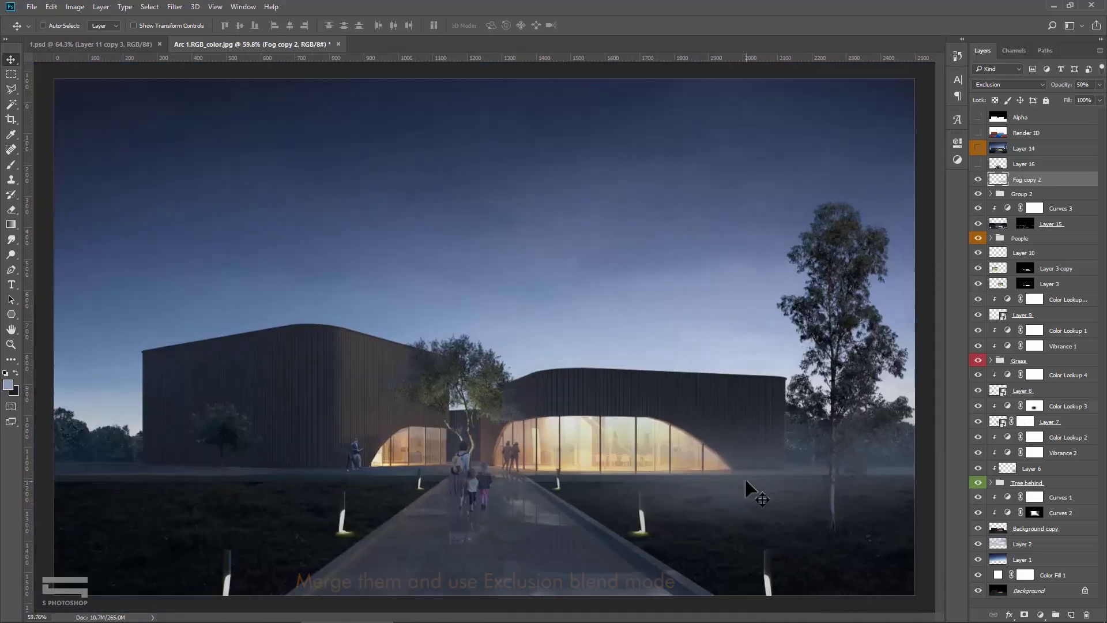
Step: Duplicate the fog into Fog copy 3 and 4, placing the mist patches across both lawns
{"action": "right_click", "coordinate": [1058, 183]}
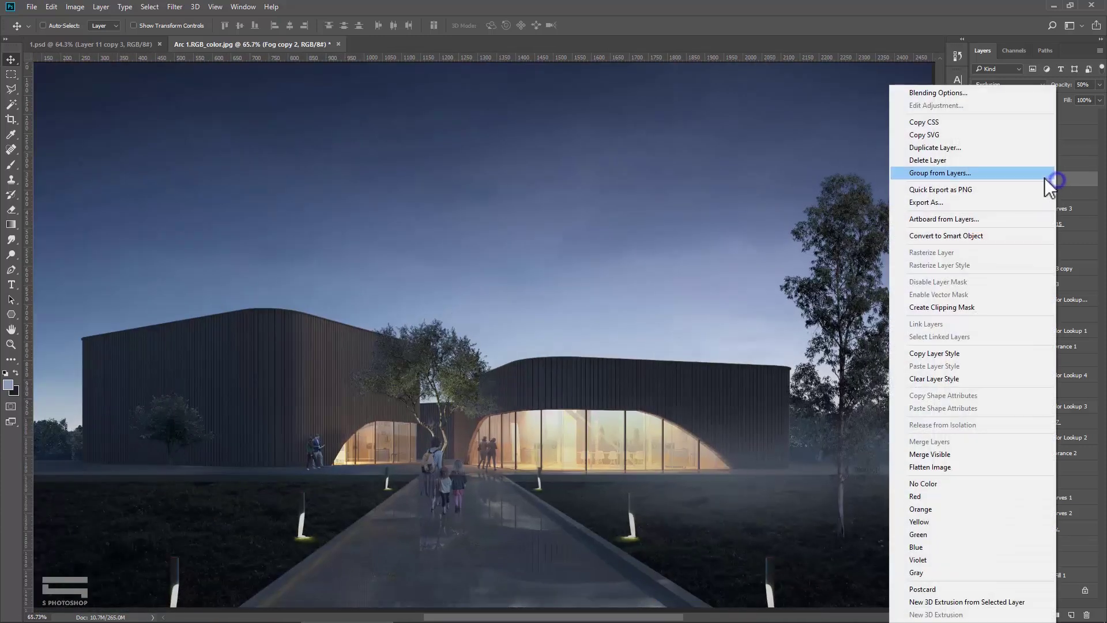
{"action": "left_click", "coordinate": [941, 148]}
{"action": "left_click", "coordinate": [654, 187]}
{"action": "scroll", "coordinate": [744, 407], "scroll_direction": "down", "scroll_amount": 1}
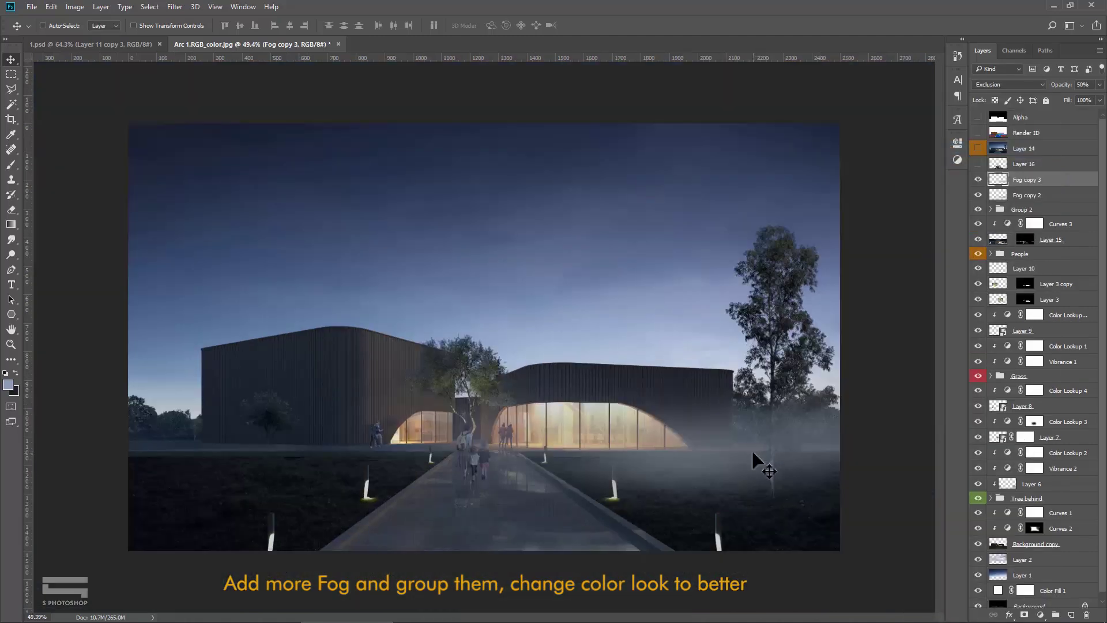
{"action": "left_click_drag", "start_coordinate": [752, 449], "coordinate": [327, 458]}
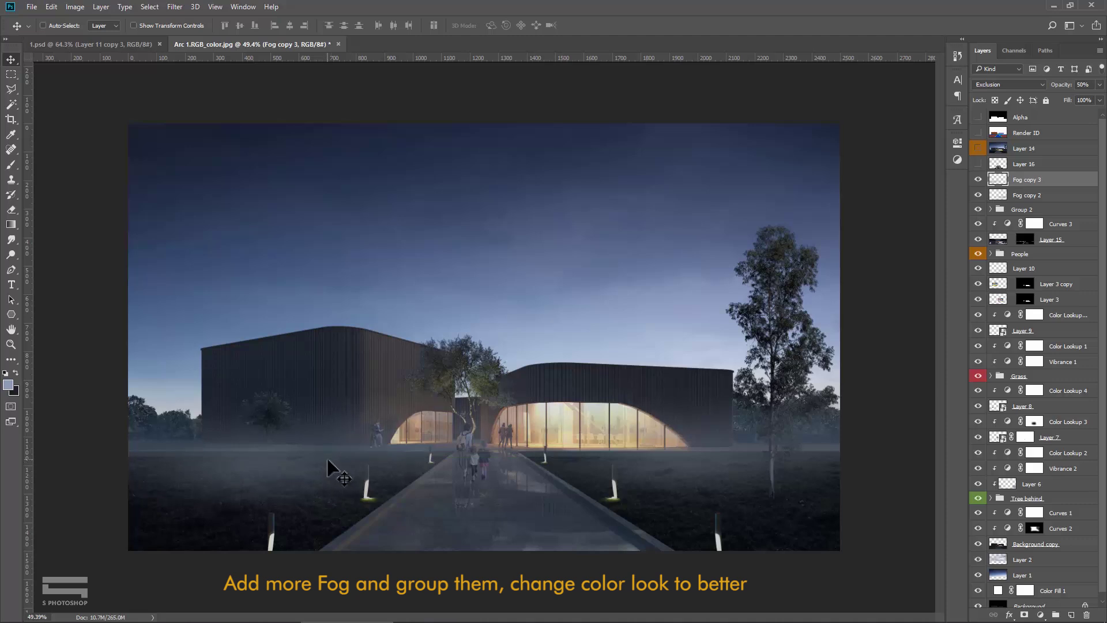
{"action": "scroll", "coordinate": [327, 458], "scroll_direction": "up", "scroll_amount": 1}
{"action": "scroll", "coordinate": [323, 462], "scroll_direction": "up", "scroll_amount": 1}
{"action": "scroll", "coordinate": [319, 465], "scroll_direction": "down", "scroll_amount": 1}
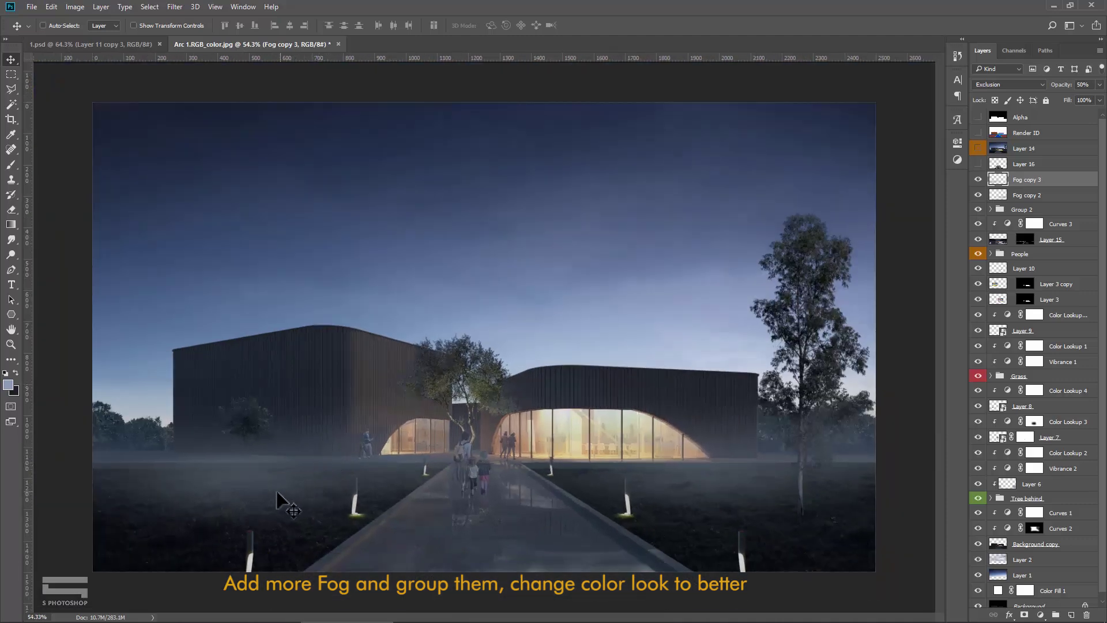
{"action": "scroll", "coordinate": [282, 496], "scroll_direction": "up", "scroll_amount": 2}
{"action": "left_click_drag", "start_coordinate": [257, 489], "coordinate": [348, 416]}
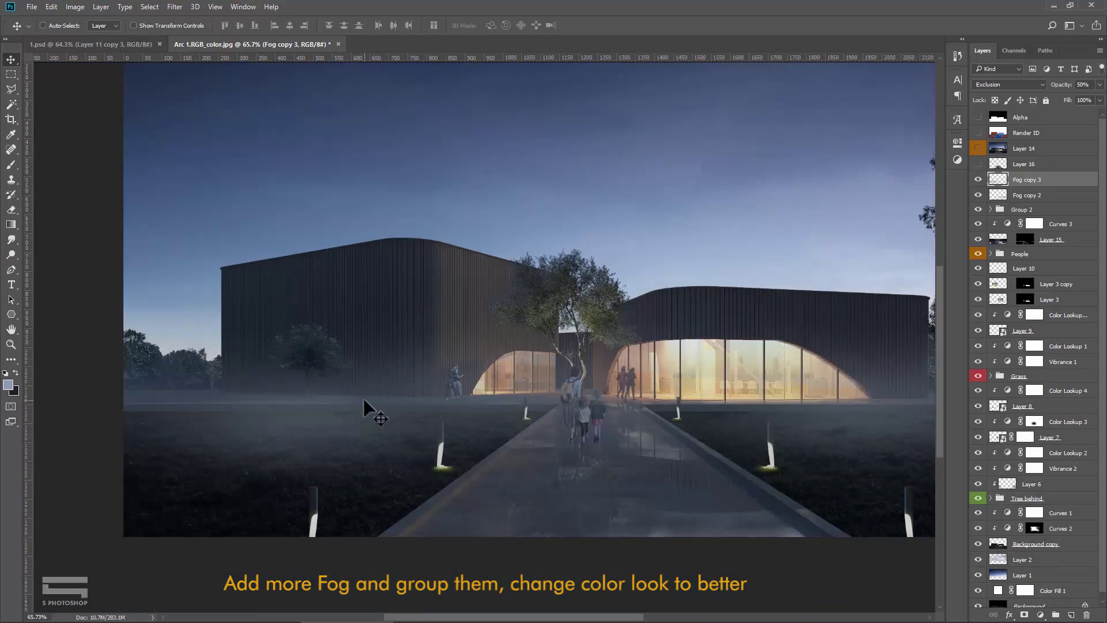
{"action": "mouse_move", "coordinate": [310, 432]}
{"action": "left_mouse_down"}
{"action": "mouse_move", "coordinate": [563, 536]}
{"action": "mouse_move", "coordinate": [593, 530]}
{"action": "left_mouse_up"}
{"action": "scroll", "coordinate": [577, 457], "scroll_direction": "down", "scroll_amount": 2}
{"action": "mouse_move", "coordinate": [552, 562]}
{"action": "left_mouse_down"}
{"action": "mouse_move", "coordinate": [877, 545]}
{"action": "mouse_move", "coordinate": [859, 544]}
{"action": "left_mouse_up"}
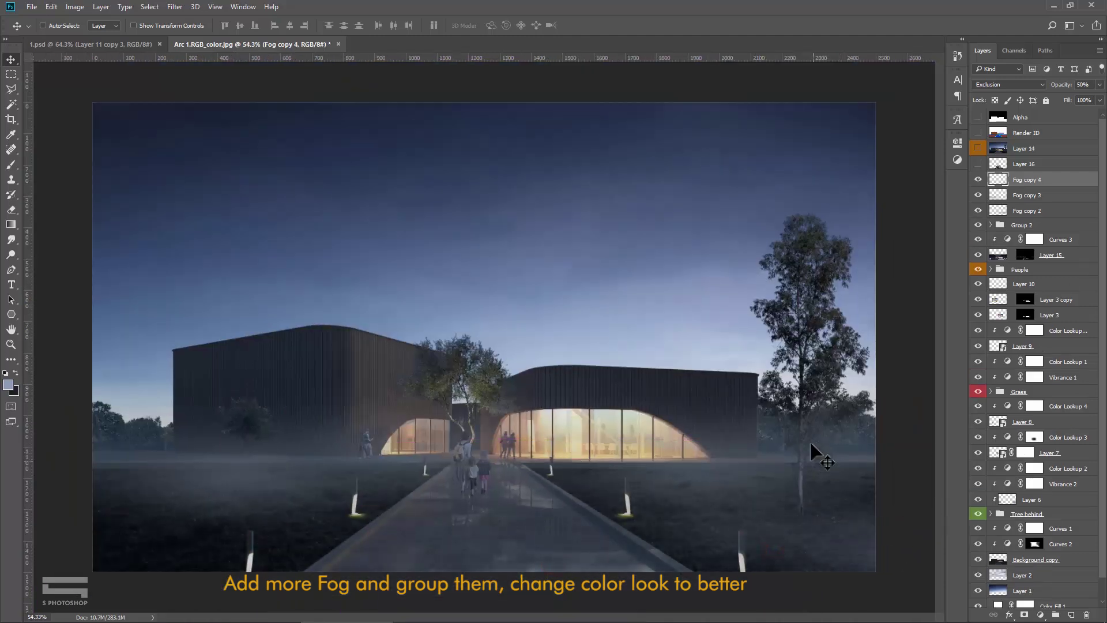
{"action": "scroll", "coordinate": [811, 442], "scroll_direction": "up", "scroll_amount": 1}
Step: Group Fog copy 2 through 4 into Group 3
{"action": "left_click", "coordinate": [1061, 211]}
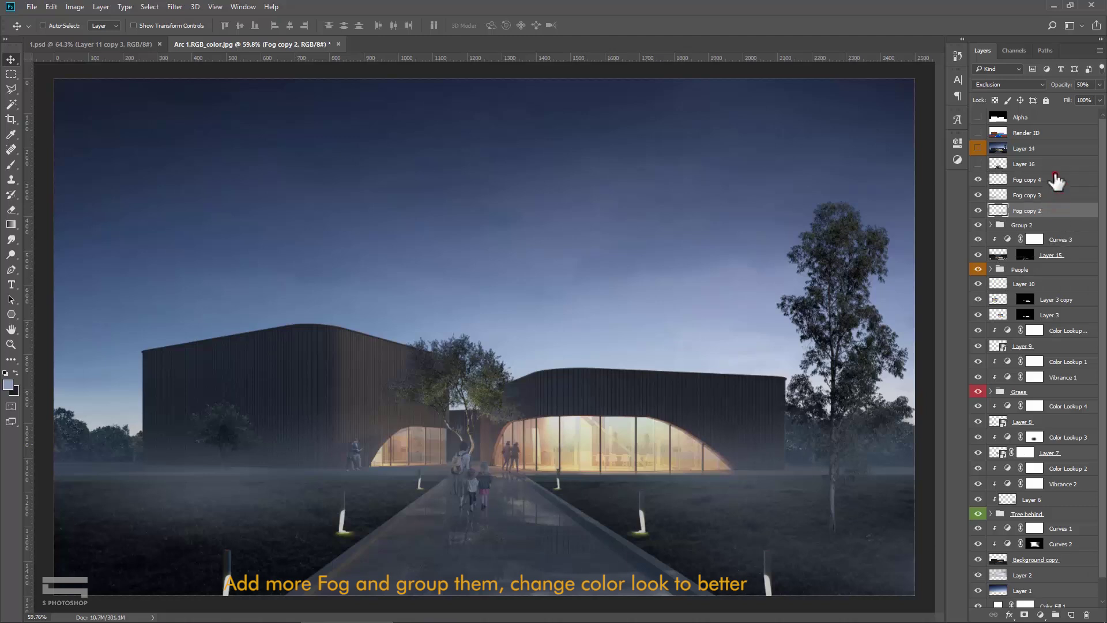
{"action": "left_click", "coordinate": [1055, 175], "text": "shift"}
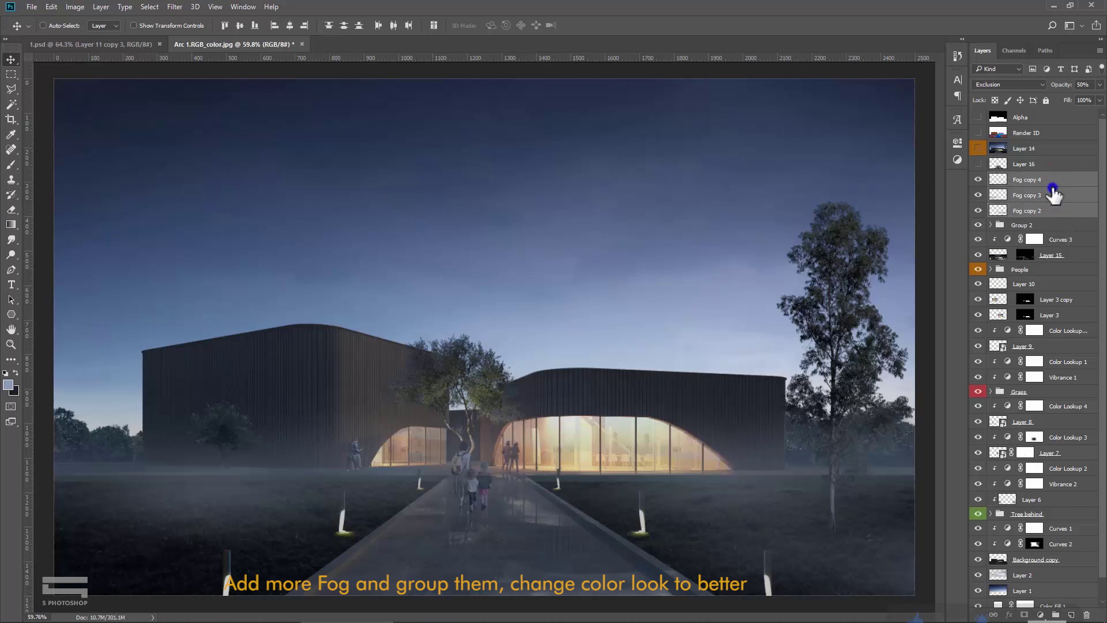
{"action": "right_click", "coordinate": [1054, 194]}
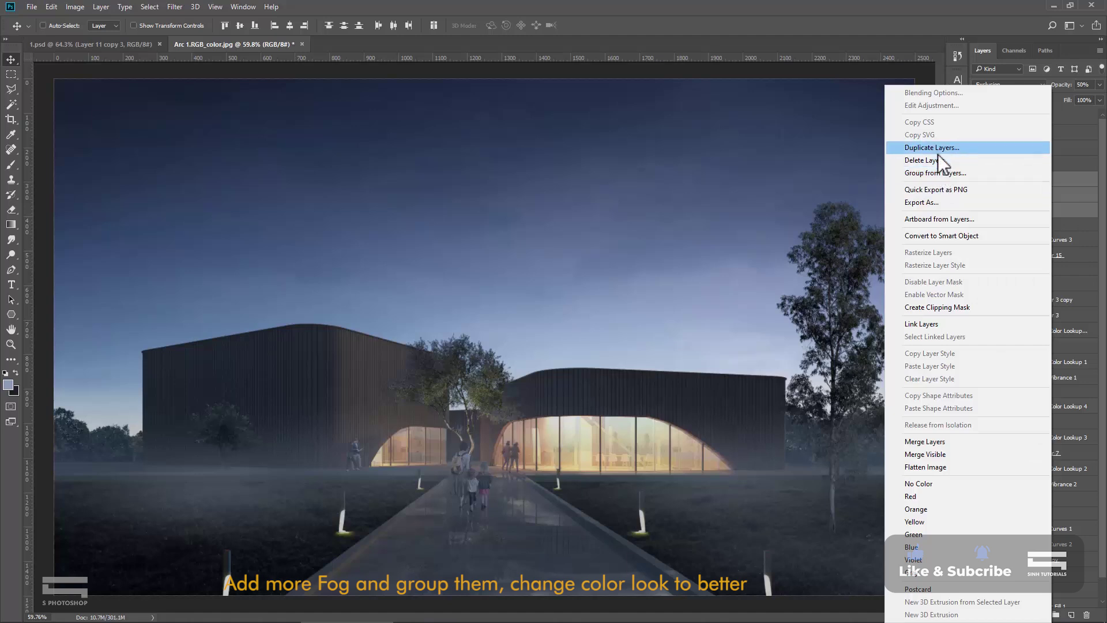
{"action": "left_click", "coordinate": [938, 172]}
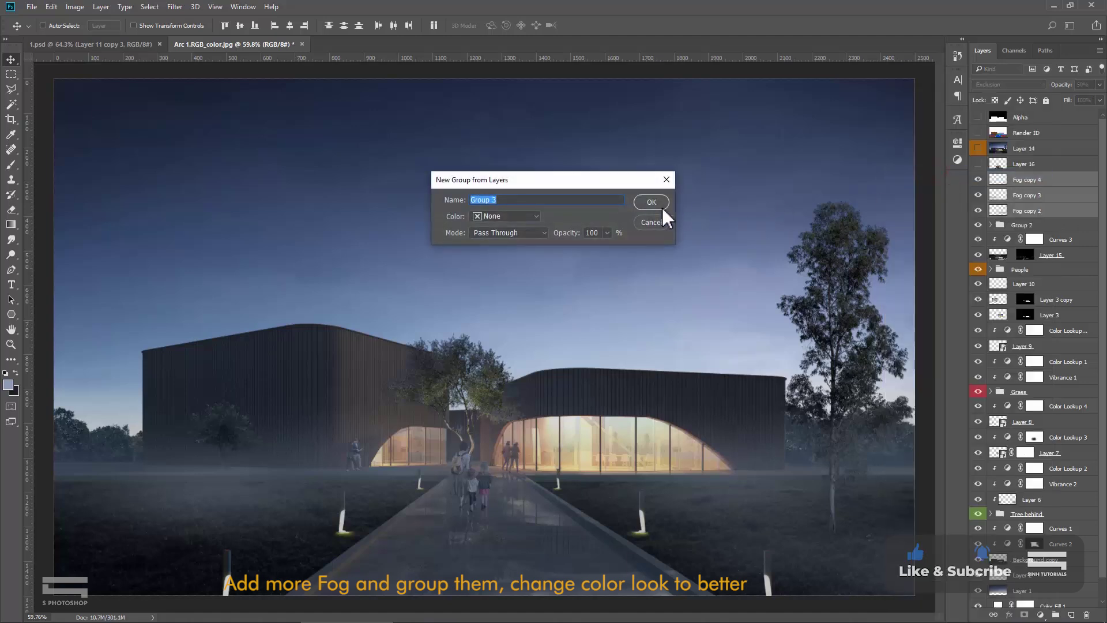
{"action": "left_click", "coordinate": [652, 202]}
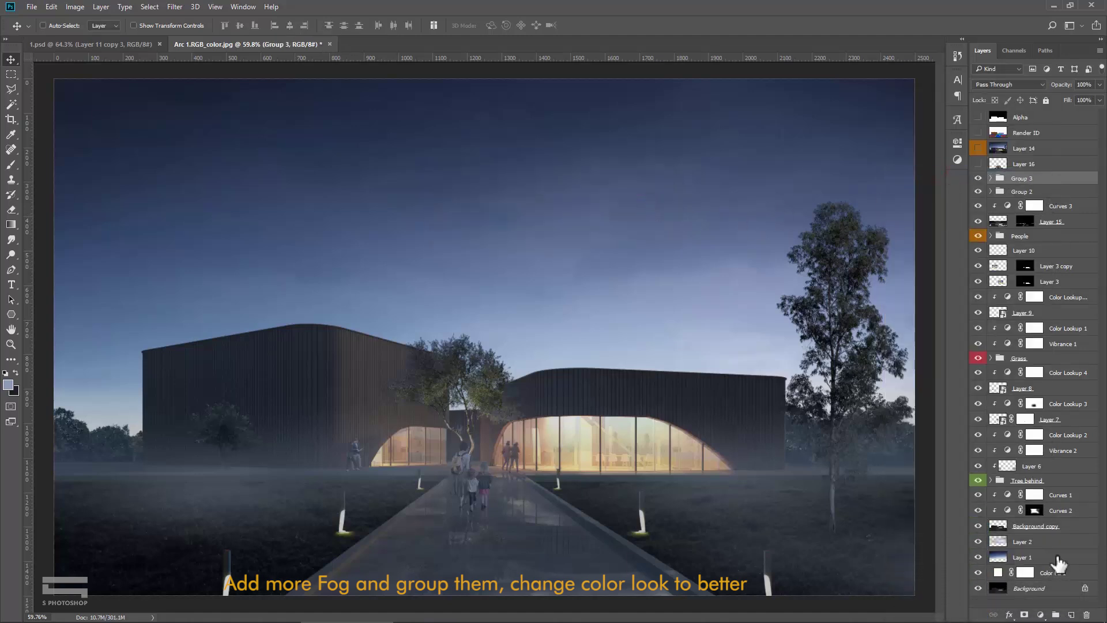
Step: Clip a Color Balance to Group 3 with midtones at cyan -43 and blue +33
{"action": "left_click", "coordinate": [1040, 612]}
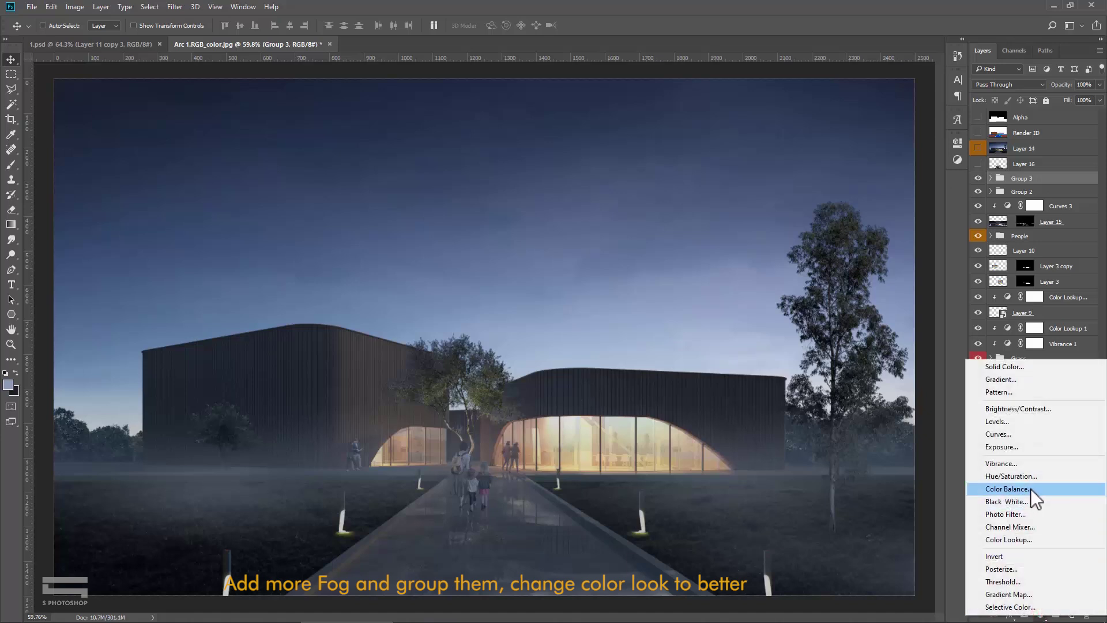
{"action": "left_click", "coordinate": [1030, 489]}
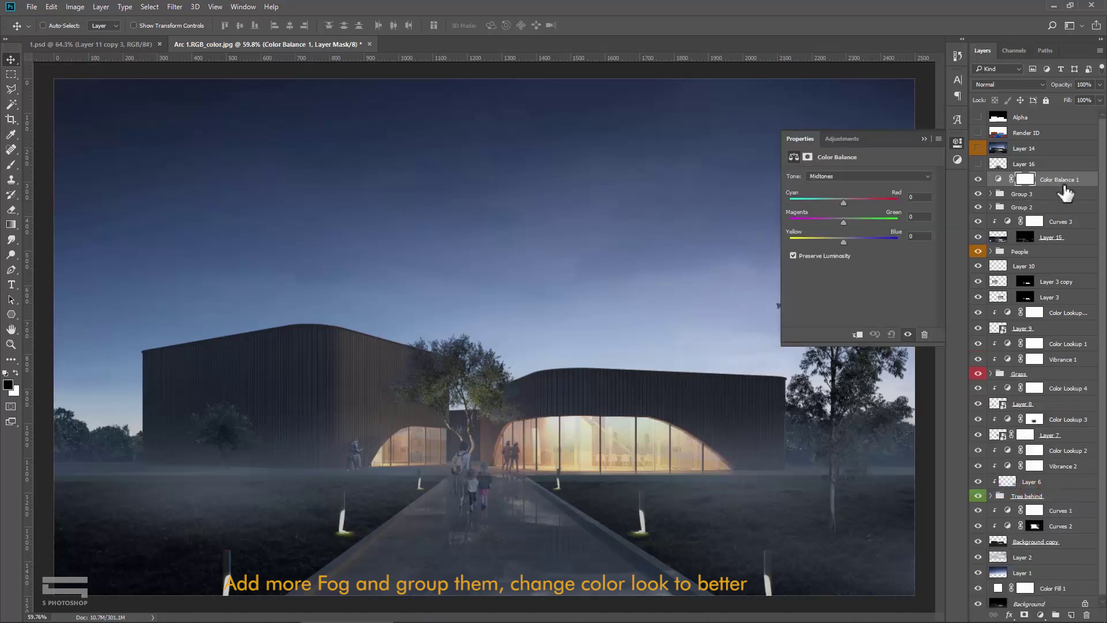
{"action": "left_click", "coordinate": [1080, 185], "text": "alt"}
{"action": "left_click_drag", "start_coordinate": [843, 241], "coordinate": [861, 241]}
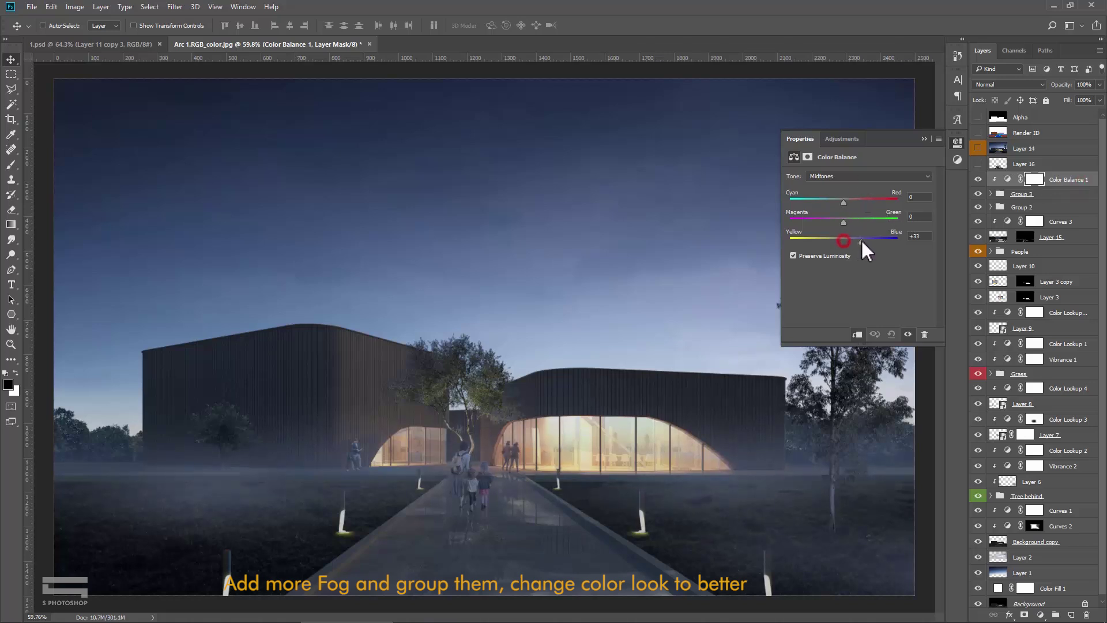
{"action": "left_click_drag", "start_coordinate": [844, 201], "coordinate": [838, 200]}
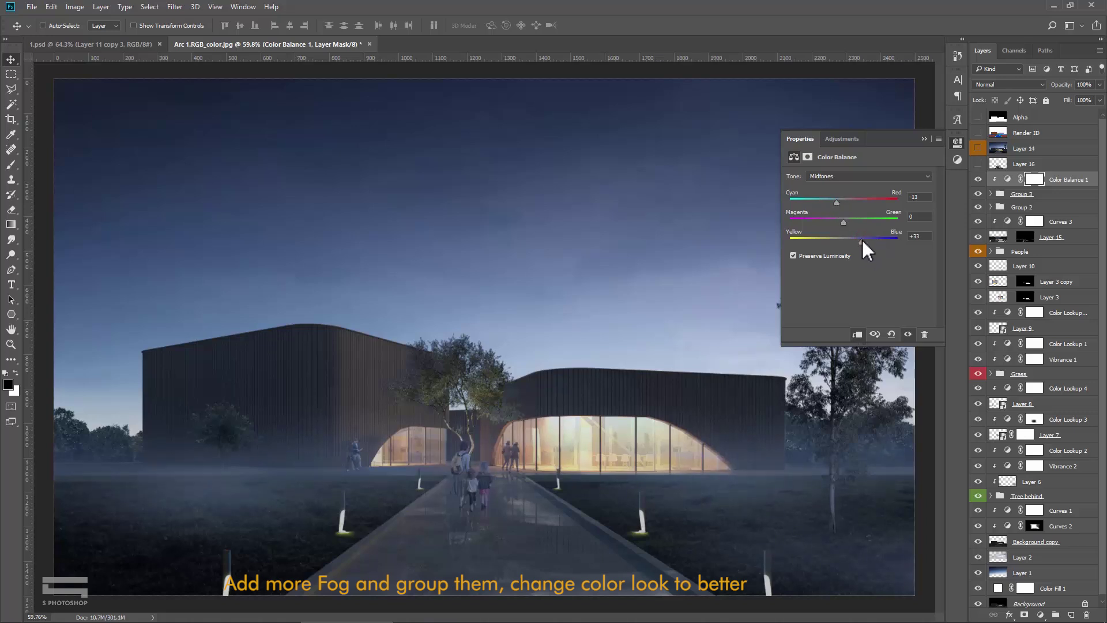
Step: Close the Color Balance properties and set the Group 3 fog group to 72% opacity
{"action": "left_click", "coordinate": [924, 138]}
{"action": "left_click", "coordinate": [978, 179]}
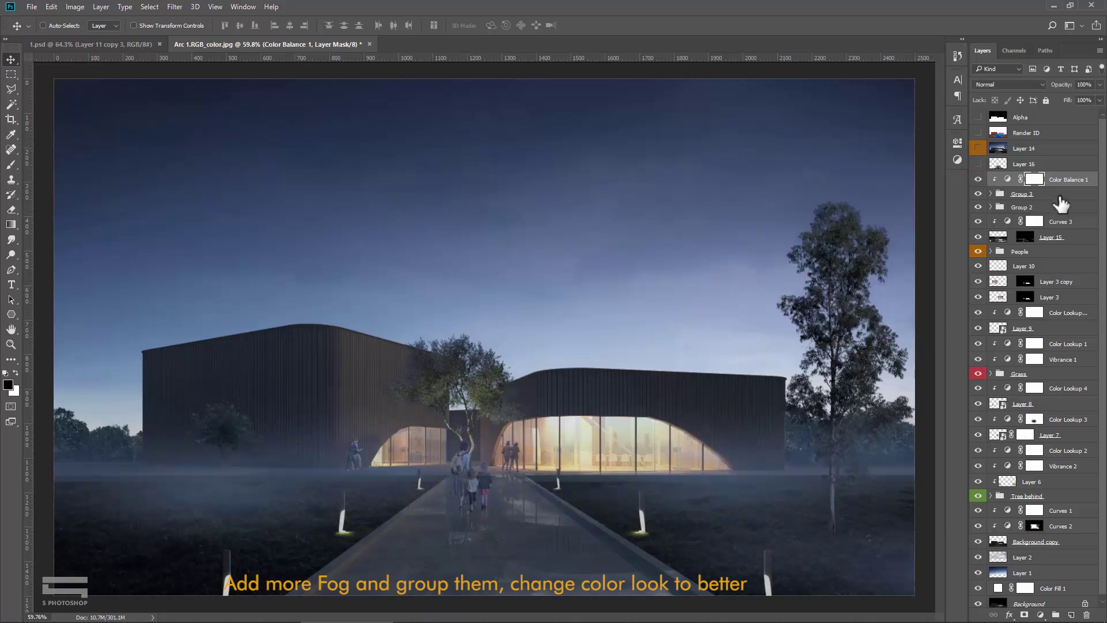
{"action": "left_click", "coordinate": [1059, 195]}
{"action": "left_click", "coordinate": [1099, 84]}
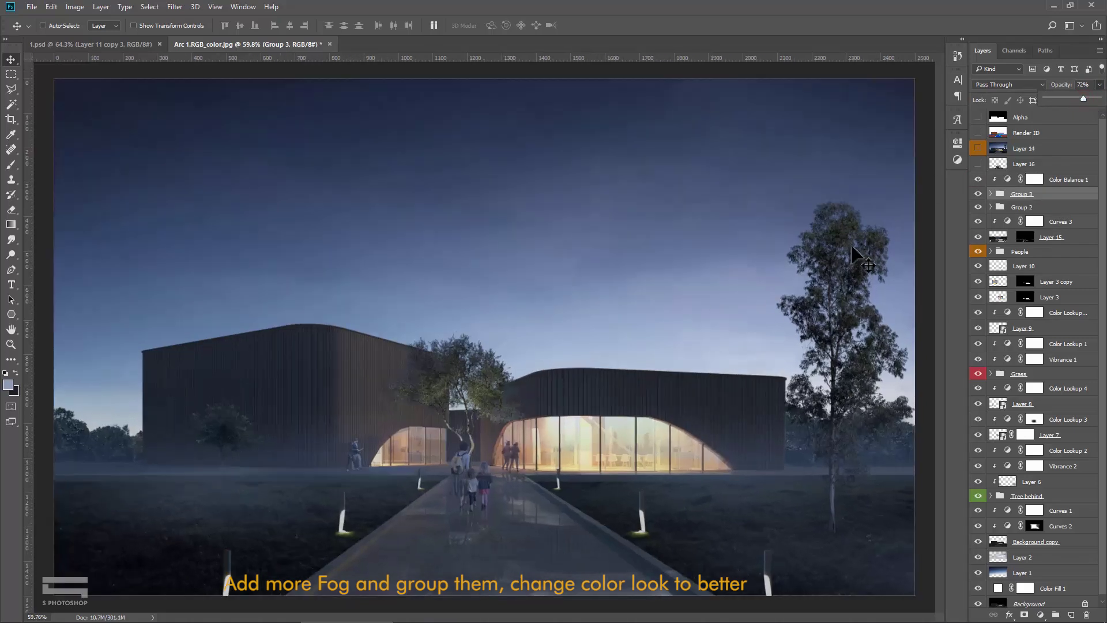
Step: Expand Group 3 and duplicate Fog copy 4 into Fog copy 5, shifted further left
{"action": "left_click", "coordinate": [992, 195]}
{"action": "left_click", "coordinate": [1035, 208]}
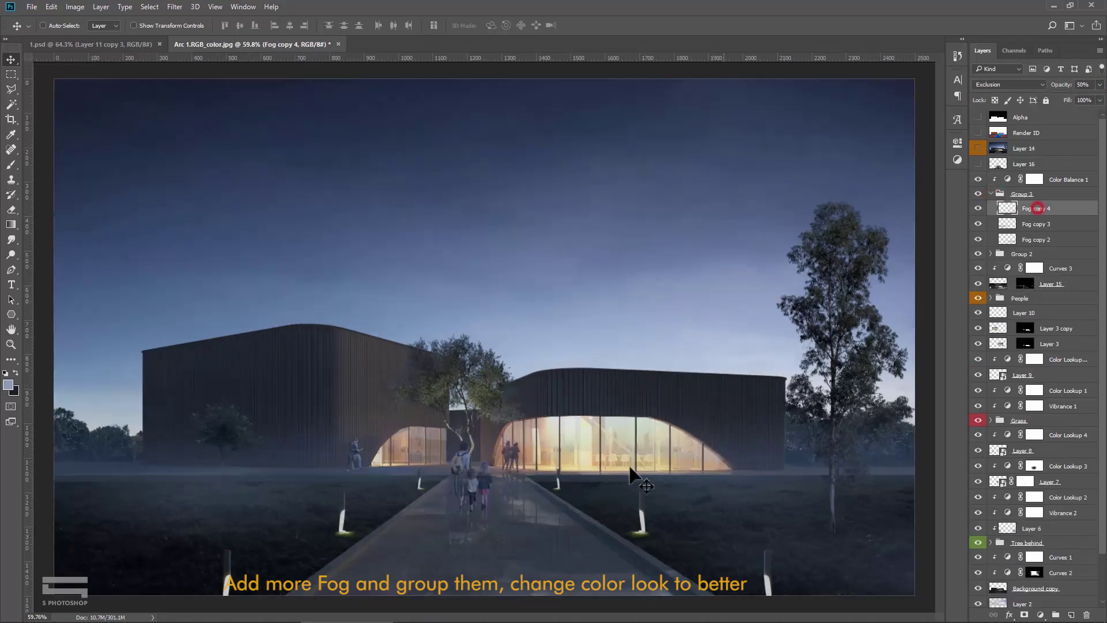
{"action": "key", "text": "ctrl+minus"}
{"action": "left_click_drag", "start_coordinate": [249, 538], "coordinate": [193, 539]}
{"action": "scroll", "coordinate": [340, 498], "scroll_direction": "up", "scroll_amount": 1}
{"action": "scroll", "coordinate": [340, 499], "scroll_direction": "up", "scroll_amount": 1}
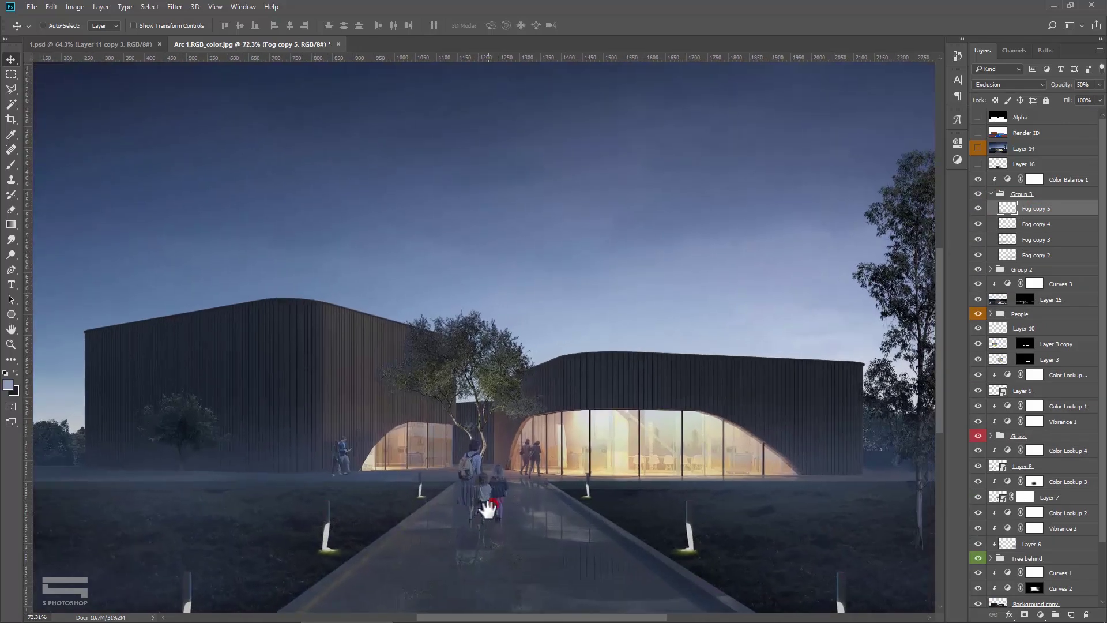
{"action": "scroll", "coordinate": [496, 442], "scroll_direction": "down", "scroll_amount": 2}
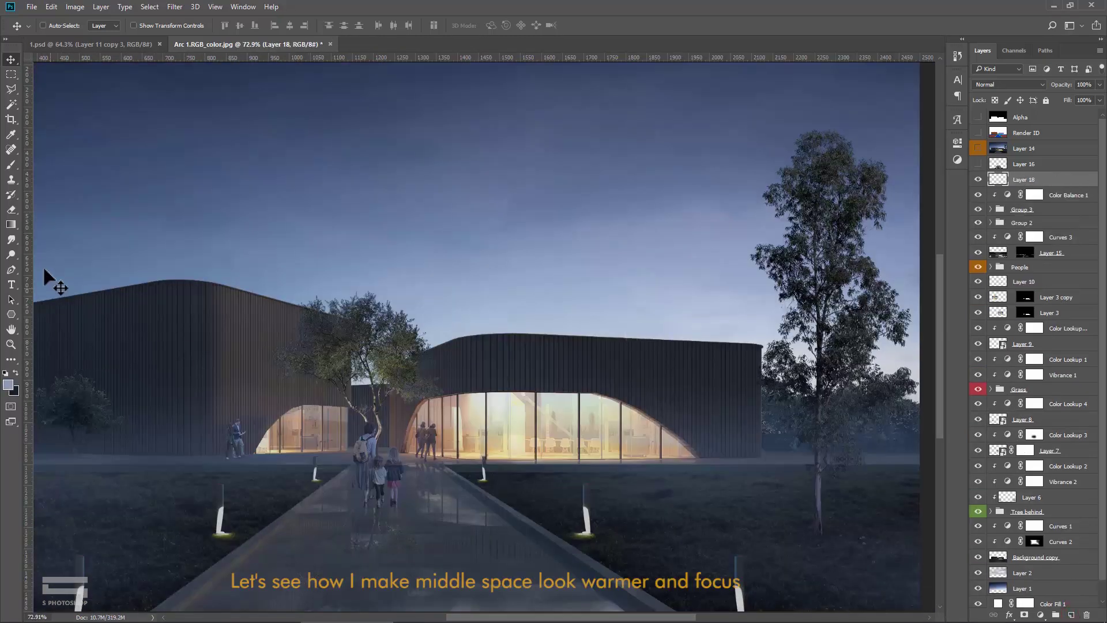
Step: Sample the warm lit-glass colour and lighten it to a cream foreground colour
{"action": "left_click", "coordinate": [12, 136]}
{"action": "left_click_drag", "start_coordinate": [495, 410], "coordinate": [471, 425]}
{"action": "left_click", "coordinate": [8, 384]}
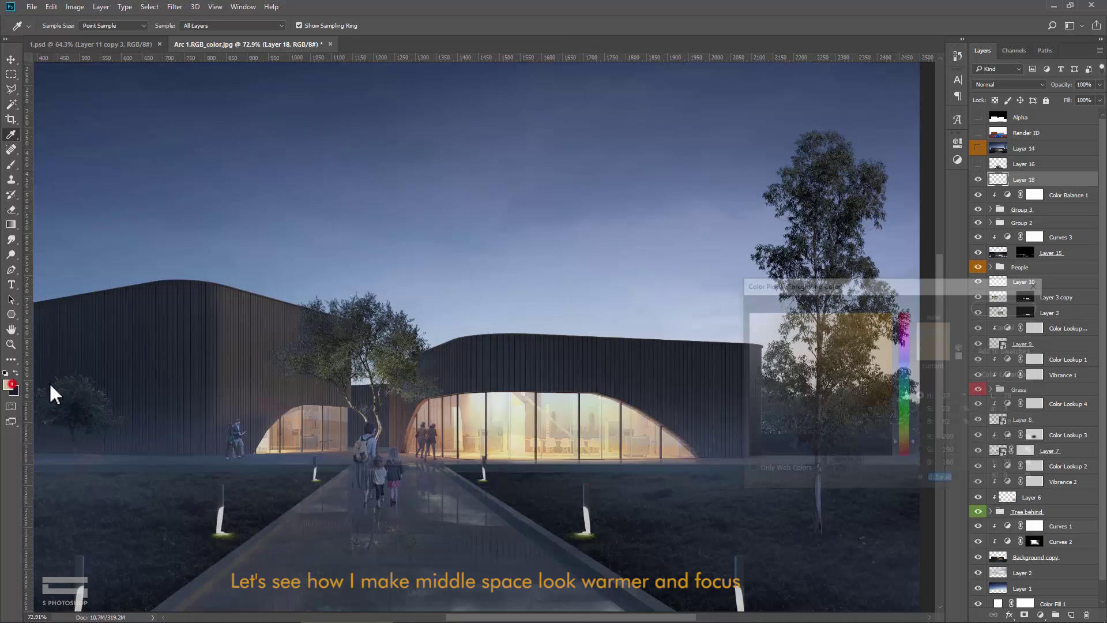
{"action": "left_click_drag", "start_coordinate": [772, 343], "coordinate": [785, 314]}
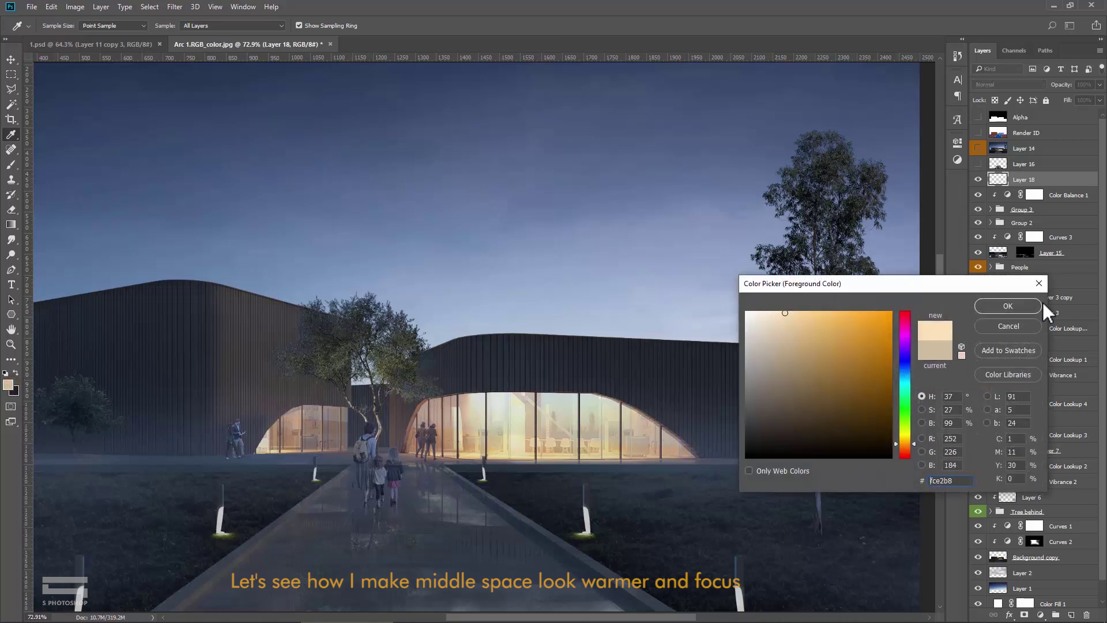
{"action": "left_click", "coordinate": [1011, 307]}
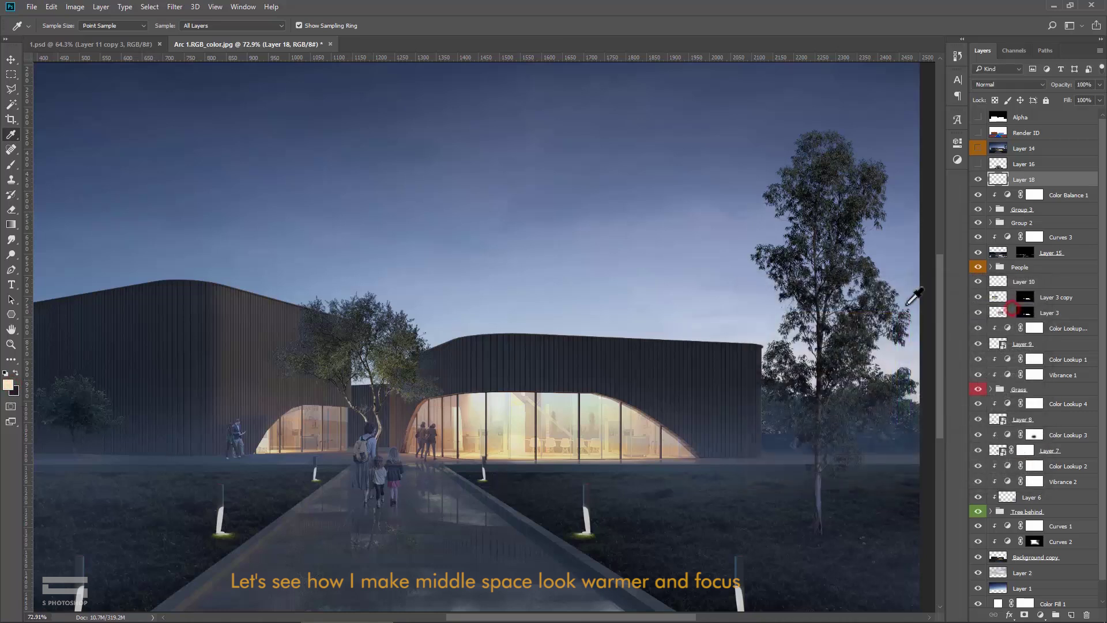
Step: Paint a soft round glow over the building centre and right glass on Layer 18
{"action": "left_click", "coordinate": [11, 165]}
{"action": "right_click", "coordinate": [448, 347]}
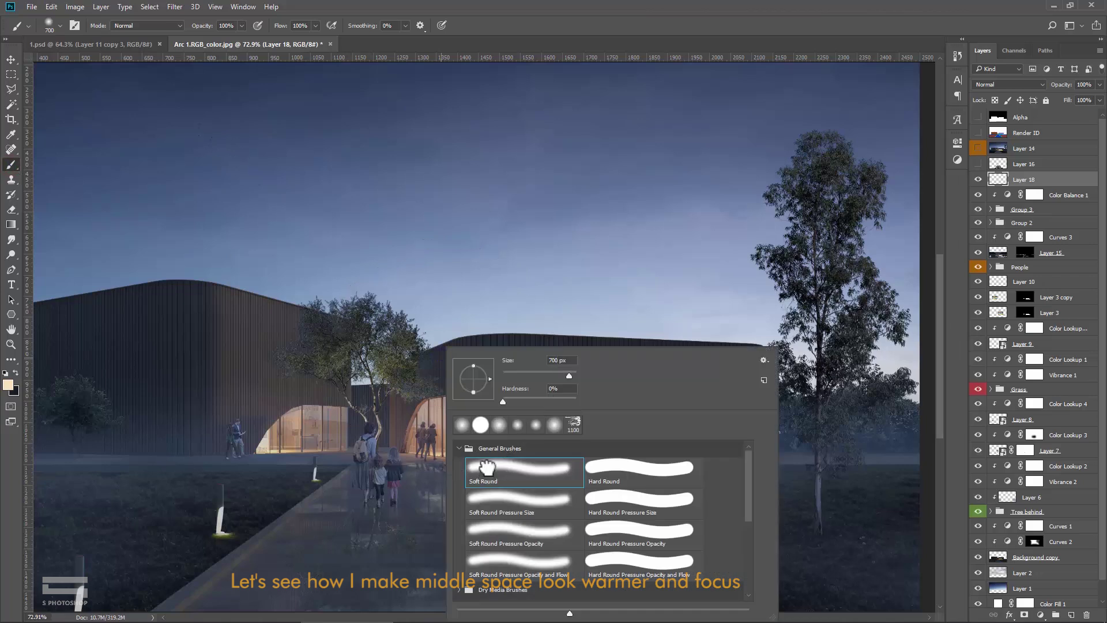
{"action": "left_click", "coordinate": [342, 383]}
{"action": "scroll", "coordinate": [432, 399], "scroll_direction": "down", "scroll_amount": 1}
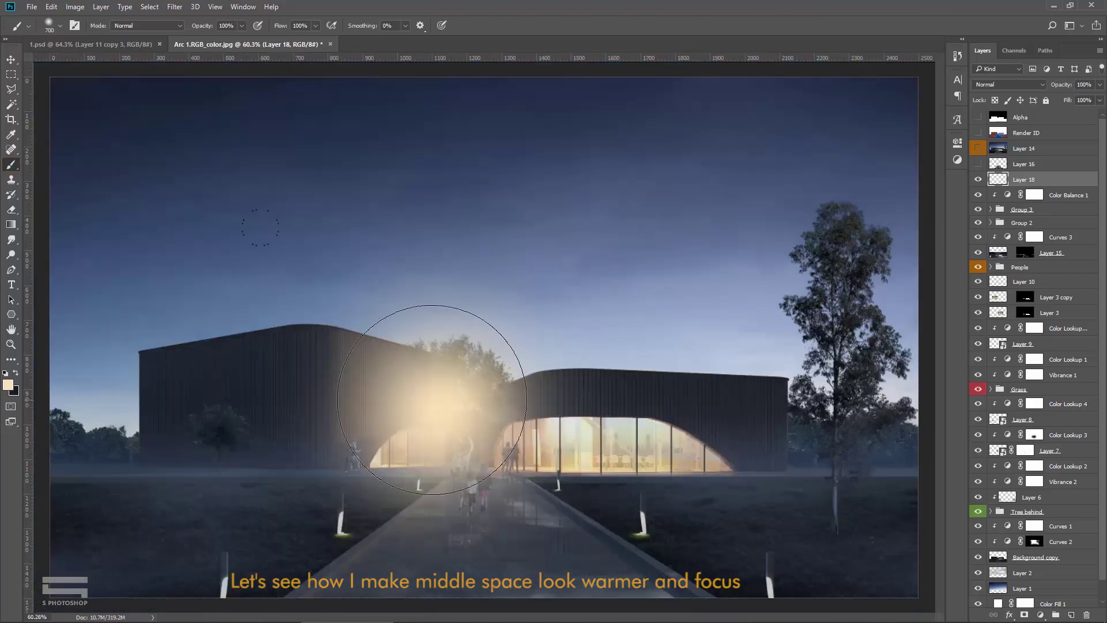
{"action": "left_click", "coordinate": [539, 413]}
{"action": "key", "text": "bracketleft"}
{"action": "left_click", "coordinate": [616, 439]}
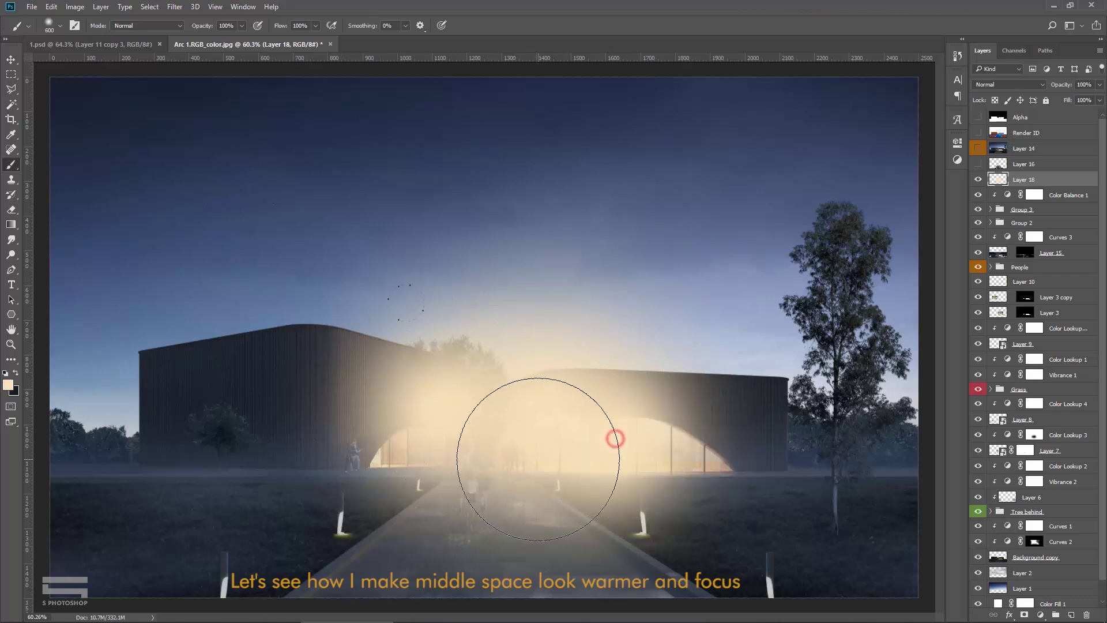
Step: Free Transform the glow: move it left, squash it to about 73% height, nudge it down
{"action": "key", "text": "ctrl+t"}
{"action": "left_click_drag", "start_coordinate": [528, 440], "coordinate": [491, 418]}
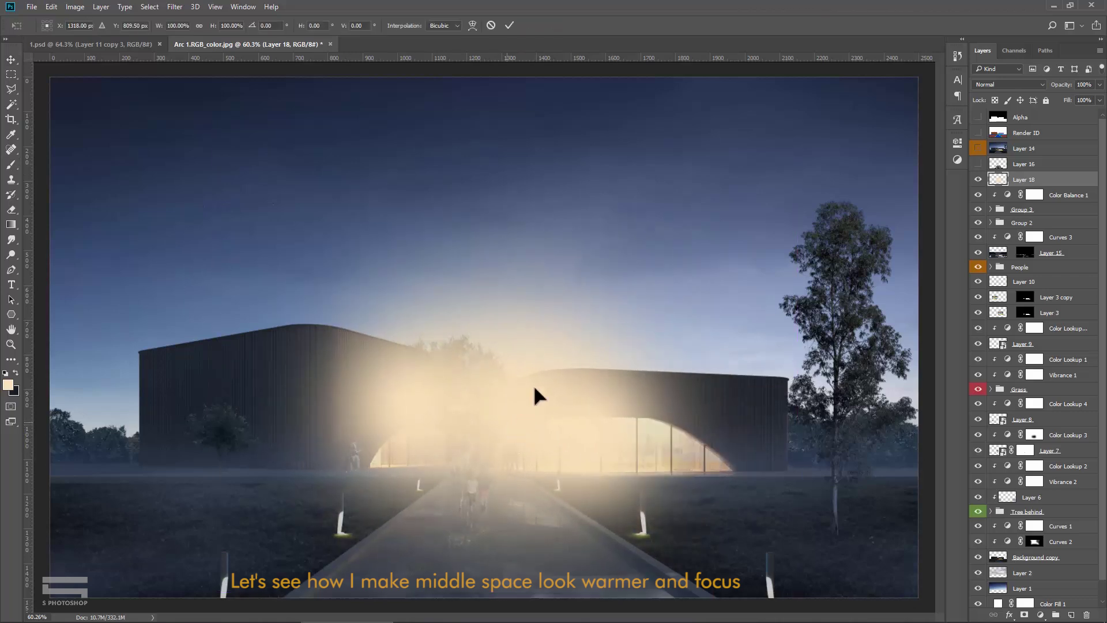
{"action": "left_click_drag", "start_coordinate": [503, 124], "coordinate": [503, 186]}
{"action": "mouse_move", "coordinate": [627, 360]}
{"action": "left_mouse_down"}
{"action": "mouse_move", "coordinate": [623, 383]}
{"action": "mouse_move", "coordinate": [618, 363]}
{"action": "left_mouse_up"}
{"action": "double_click", "coordinate": [618, 363]}
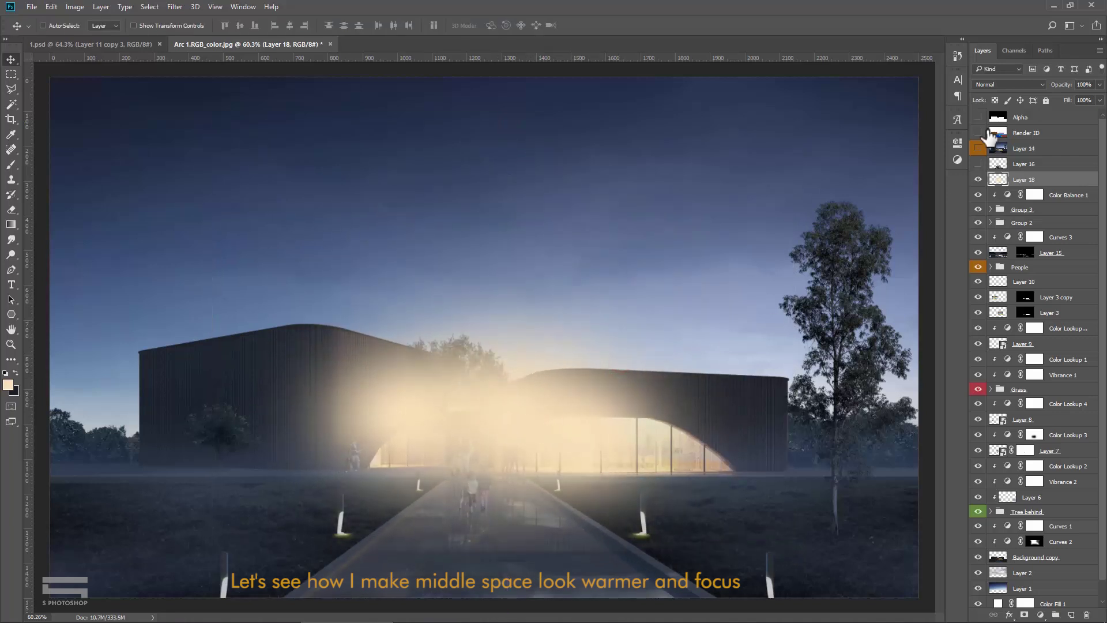
Step: Blend the glow layer as Overlay at 60% opacity, comparing with and without it
{"action": "left_click", "coordinate": [1022, 84]}
{"action": "left_click", "coordinate": [989, 198]}
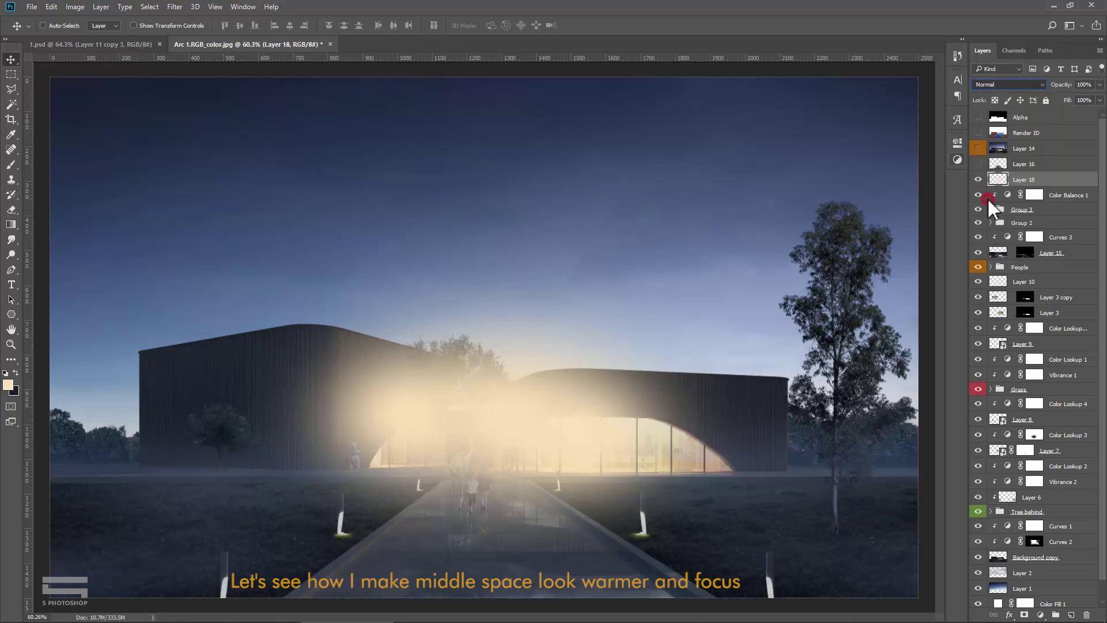
{"action": "scroll", "coordinate": [508, 438], "scroll_direction": "up", "scroll_amount": 3}
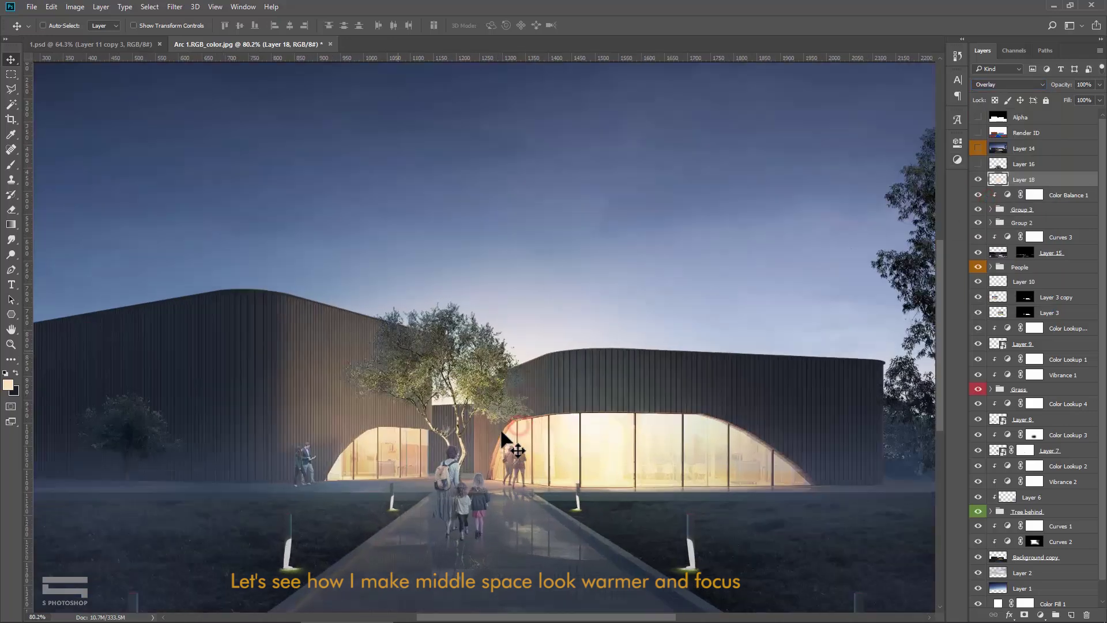
{"action": "left_click", "coordinate": [978, 179]}
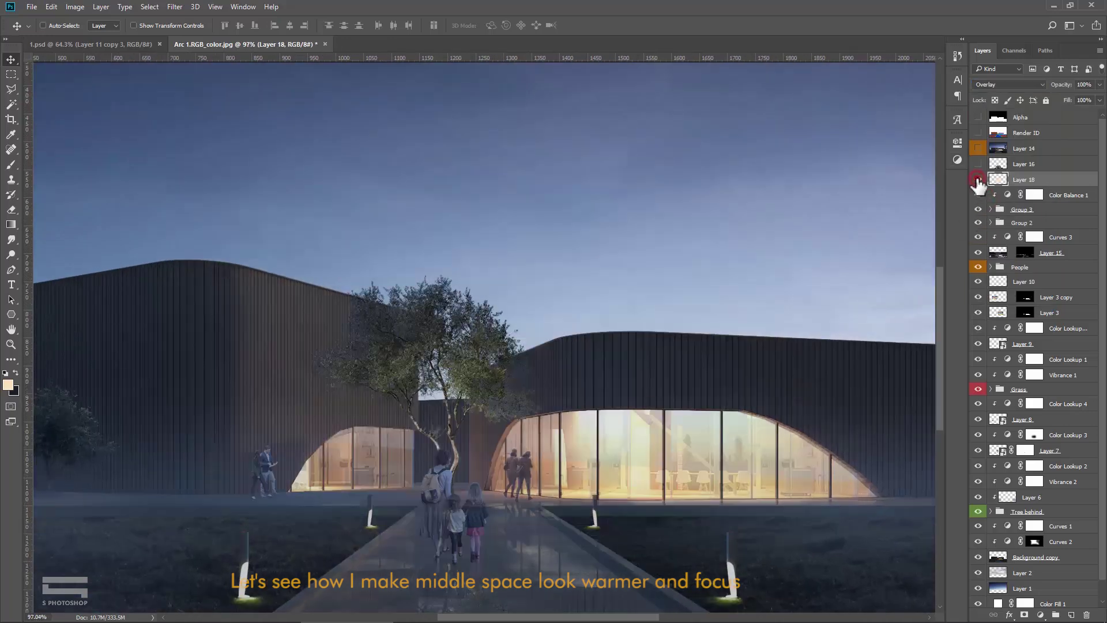
{"action": "left_click", "coordinate": [1100, 85]}
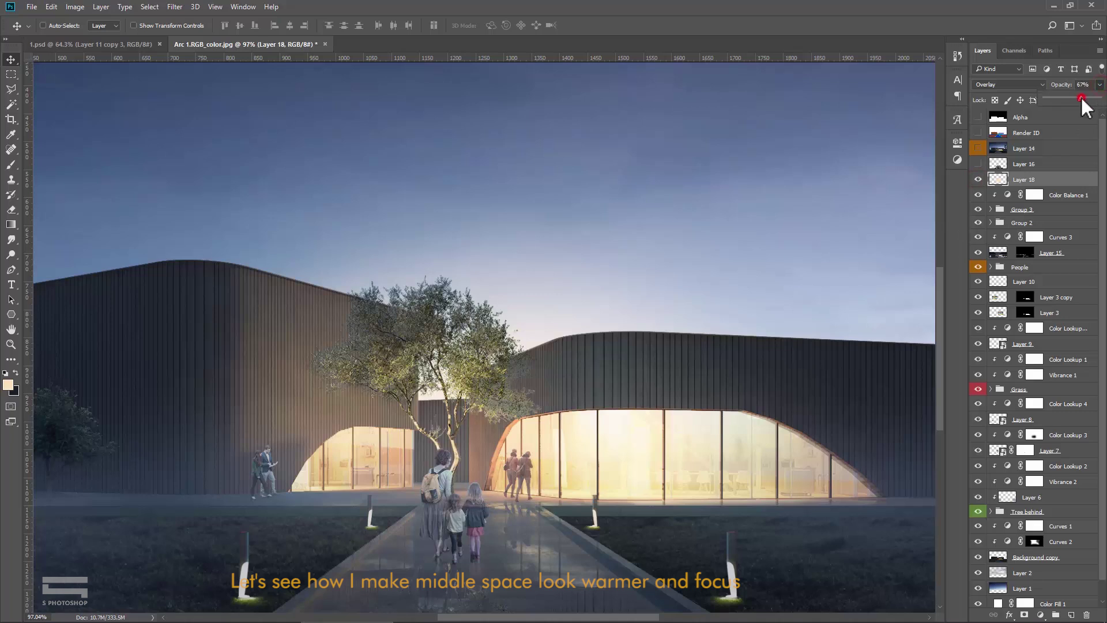
{"action": "left_click_drag", "start_coordinate": [1083, 99], "coordinate": [1078, 100]}
Step: Add a new Solid Color fill layer
{"action": "scroll", "coordinate": [504, 335], "scroll_direction": "down", "scroll_amount": 4}
{"action": "left_click", "coordinate": [1041, 615]}
{"action": "left_click", "coordinate": [1018, 365]}
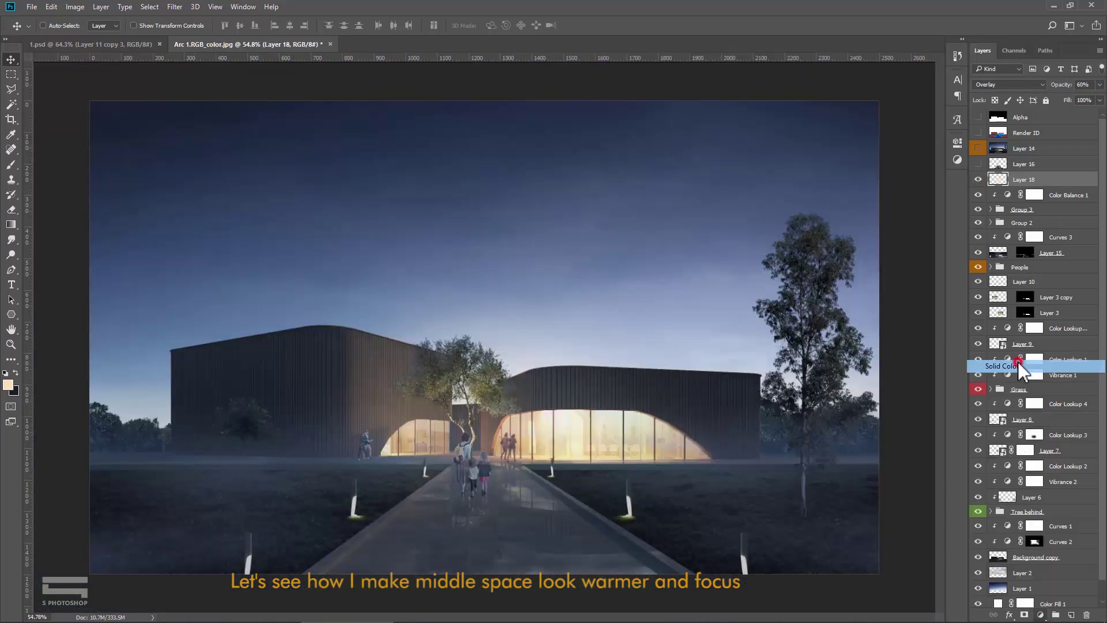
Step: Set the Color Fill 2 colour to a very dark navy blue
{"action": "left_click_drag", "start_coordinate": [865, 375], "coordinate": [693, 457]}
{"action": "left_click", "coordinate": [1007, 306]}
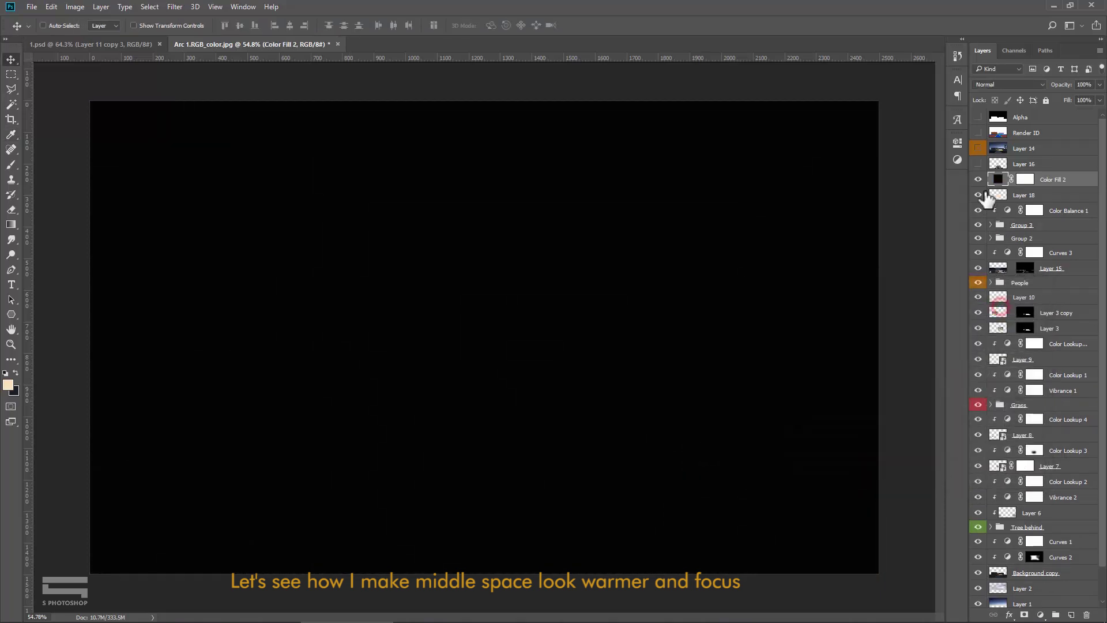
{"action": "double_click", "coordinate": [998, 180]}
{"action": "left_click_drag", "start_coordinate": [909, 388], "coordinate": [911, 365]}
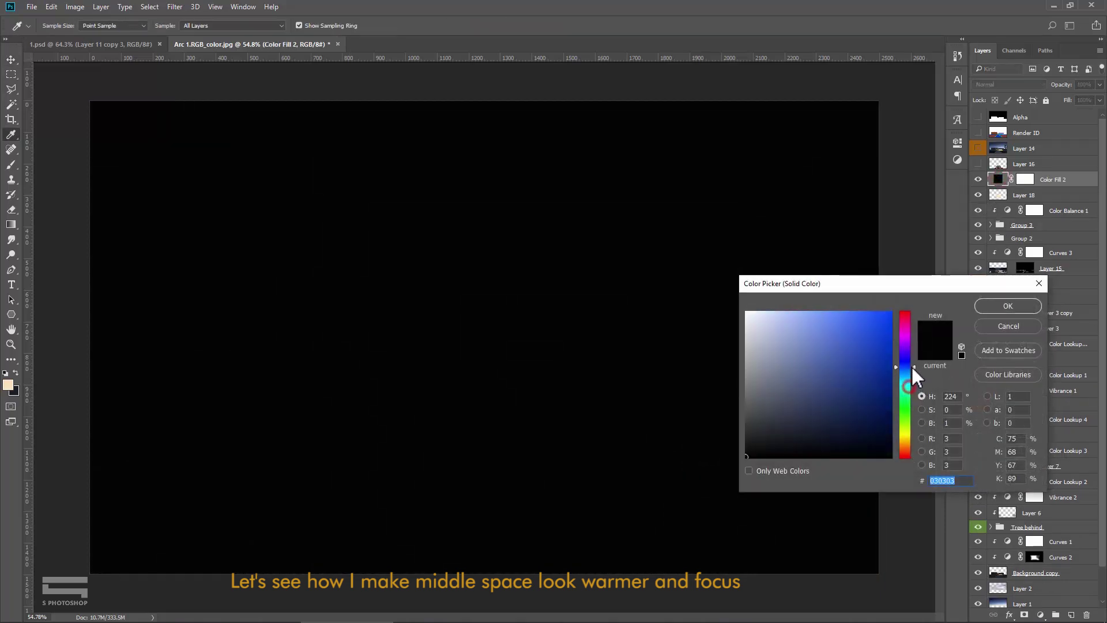
{"action": "left_click", "coordinate": [825, 448]}
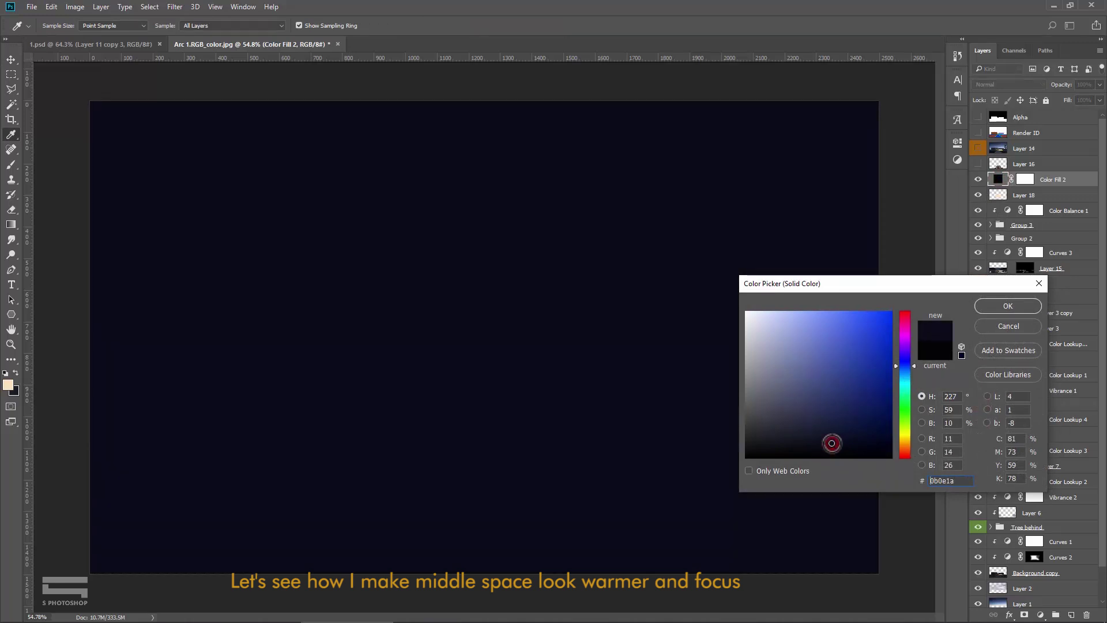
{"action": "left_click_drag", "start_coordinate": [916, 367], "coordinate": [914, 368]}
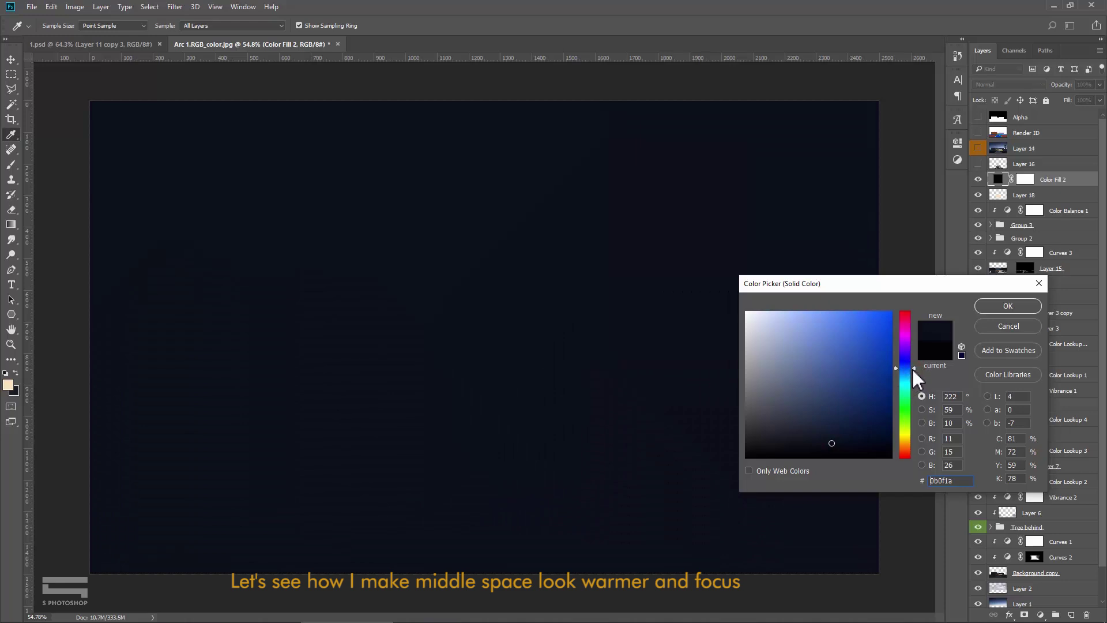
{"action": "left_click", "coordinate": [847, 444]}
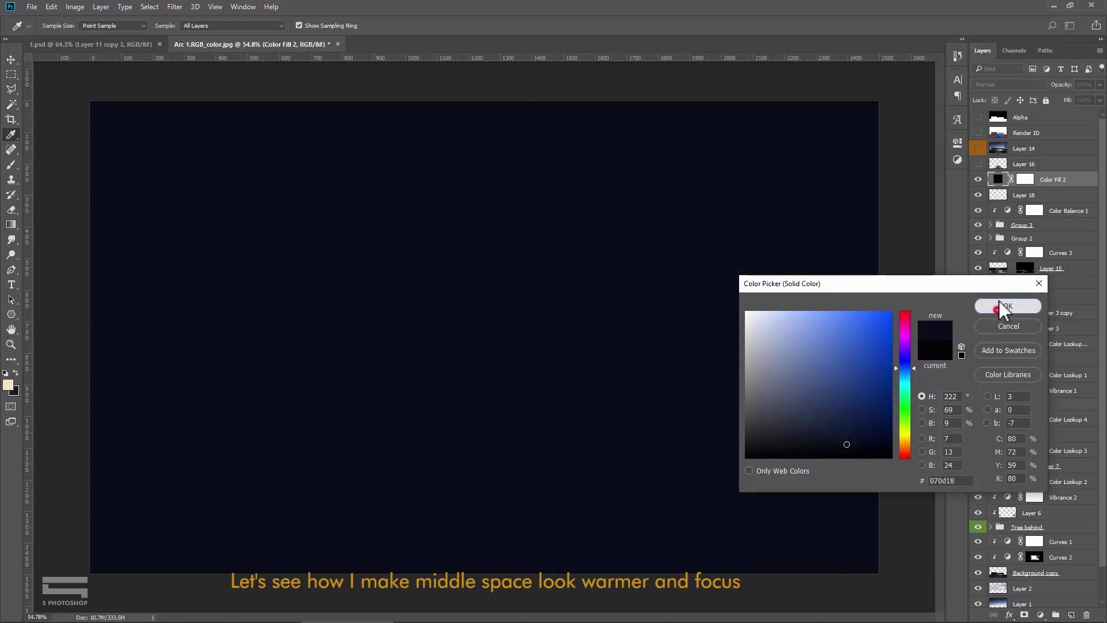
{"action": "left_click", "coordinate": [999, 305]}
Step: Paint the Color Fill 2 mask with an 800 px soft brush to clear the buildings and sky centre
{"action": "left_click", "coordinate": [1025, 181]}
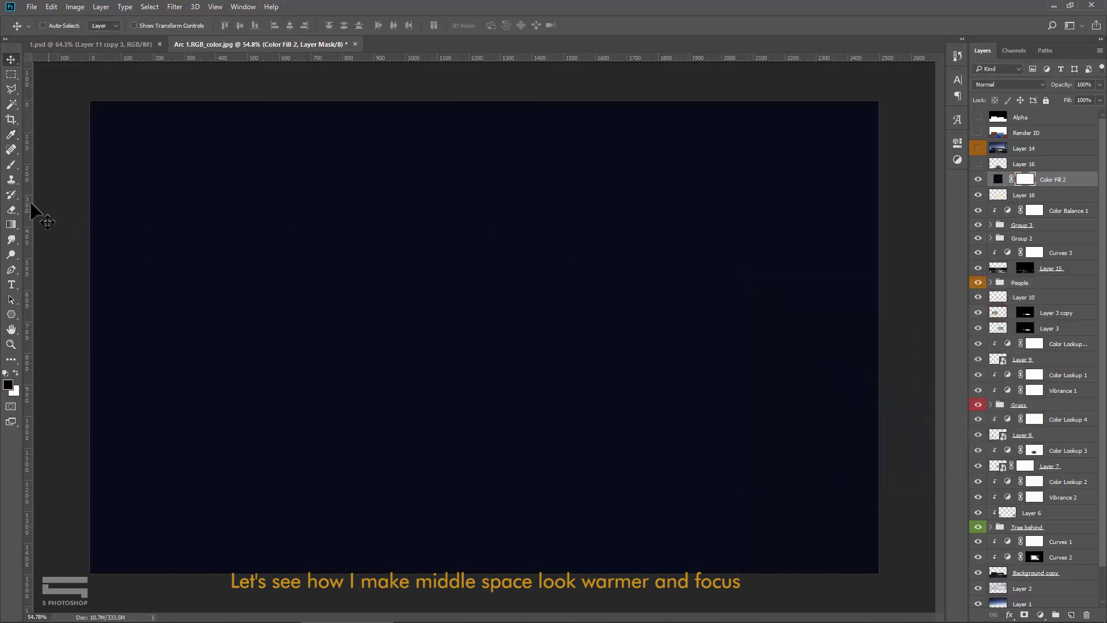
{"action": "left_click", "coordinate": [13, 164]}
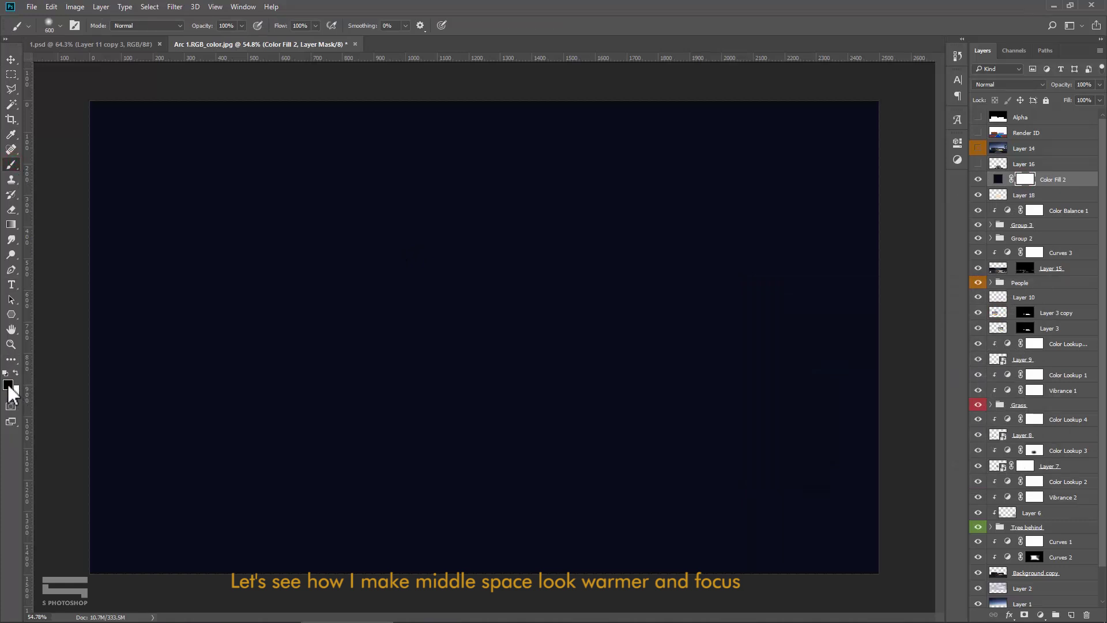
{"action": "left_click", "coordinate": [484, 355]}
{"action": "key", "text": "bracketright"}
{"action": "key", "text": "bracketright"}
{"action": "key", "text": "bracketright"}
{"action": "key", "text": "bracketright"}
{"action": "key", "text": "bracketright"}
{"action": "key", "text": "bracketright"}
{"action": "key", "text": "bracketright"}
{"action": "left_click_drag", "start_coordinate": [572, 346], "coordinate": [728, 329]}
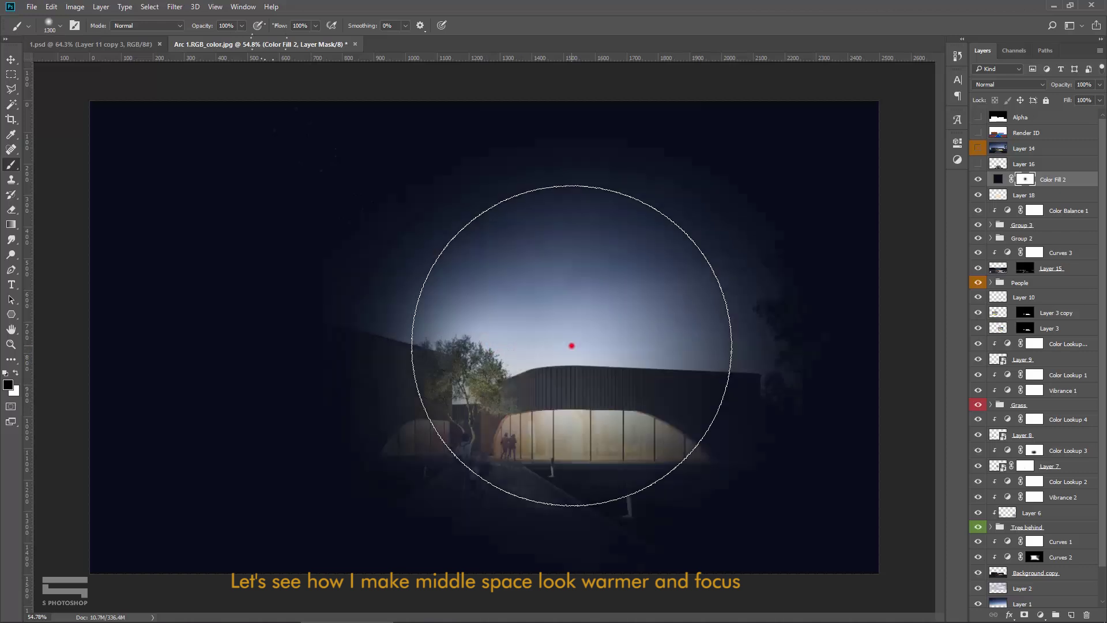
{"action": "left_click_drag", "start_coordinate": [452, 336], "coordinate": [217, 337]}
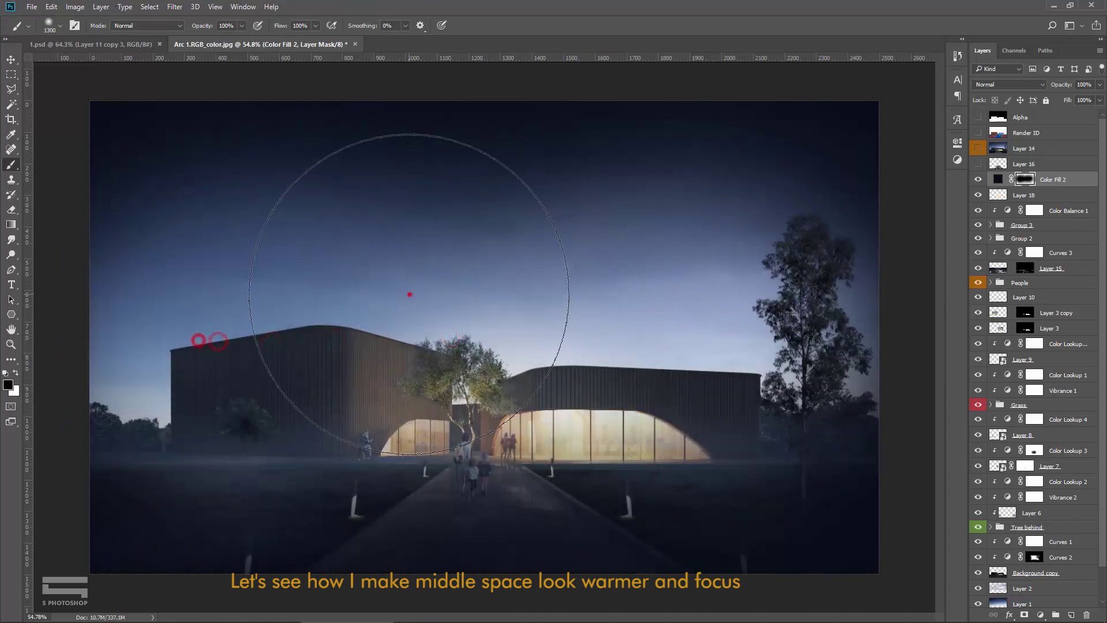
{"action": "left_click_drag", "start_coordinate": [410, 295], "coordinate": [521, 306]}
{"action": "left_click", "coordinate": [554, 324]}
{"action": "left_click", "coordinate": [694, 300]}
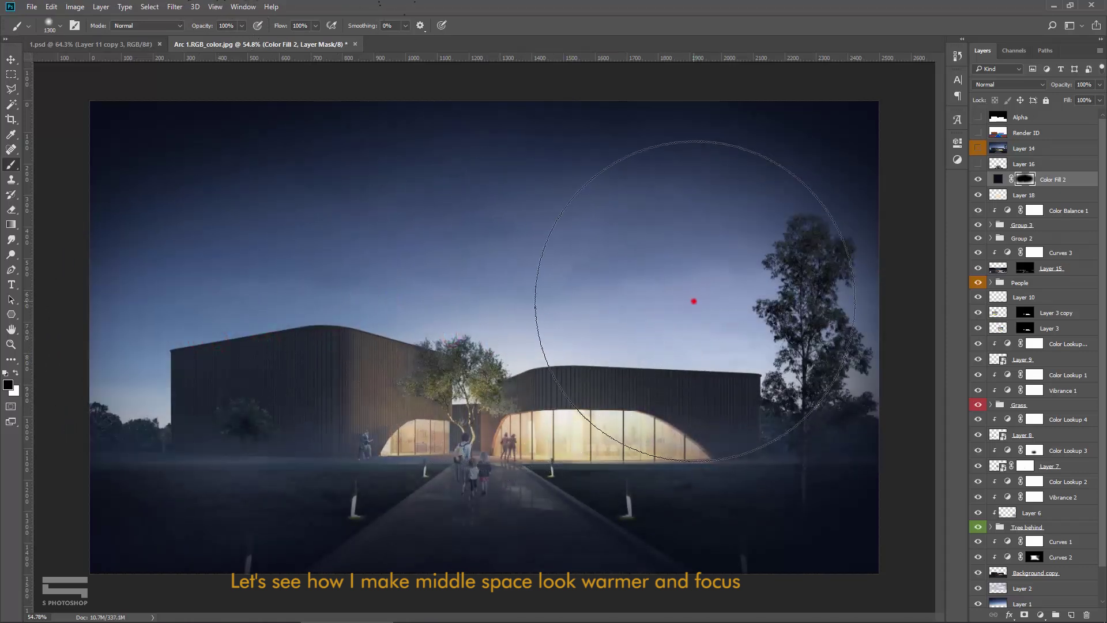
{"action": "left_click", "coordinate": [267, 322]}
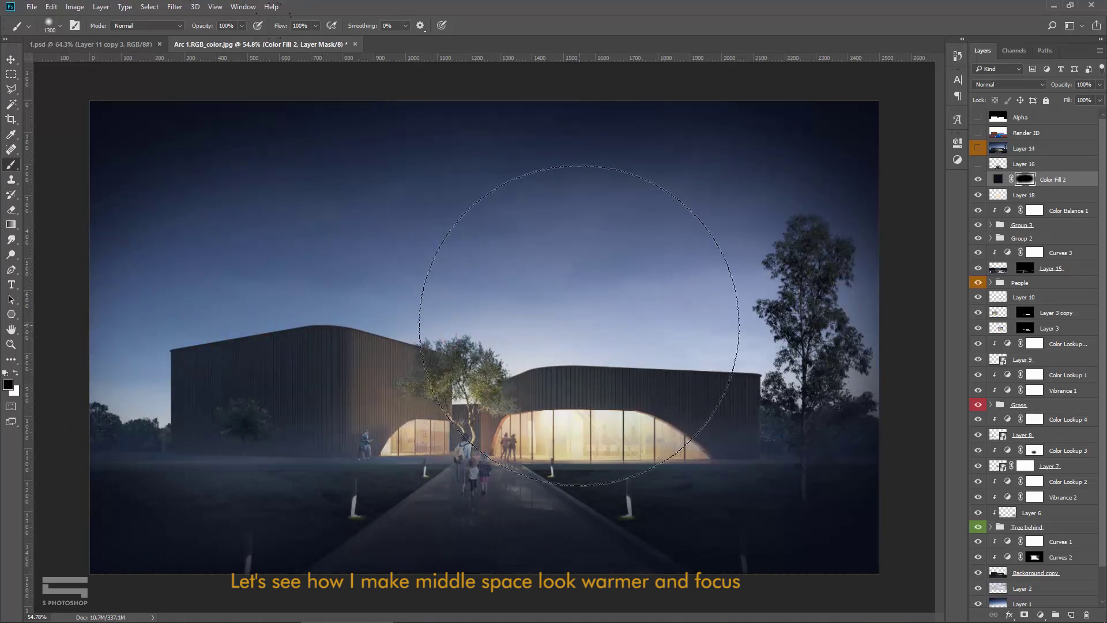
Step: Lower the dark vignette fill to 65% opacity and compare it on and off
{"action": "key", "text": "v"}
{"action": "left_click", "coordinate": [1100, 85]}
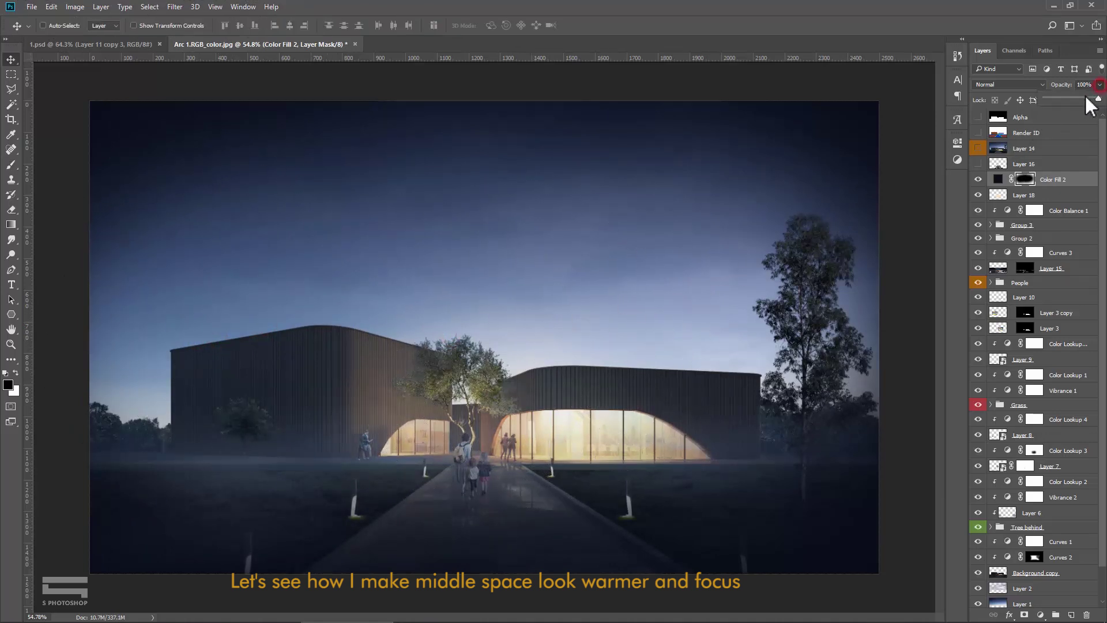
{"action": "left_click_drag", "start_coordinate": [1100, 98], "coordinate": [1080, 98]}
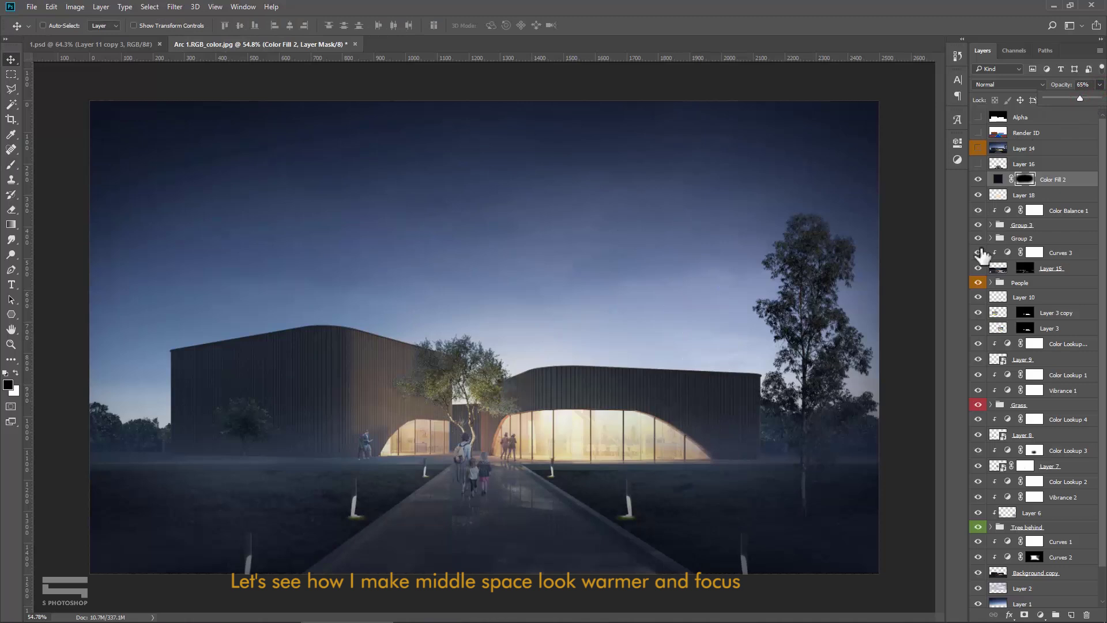
{"action": "left_click", "coordinate": [979, 180]}
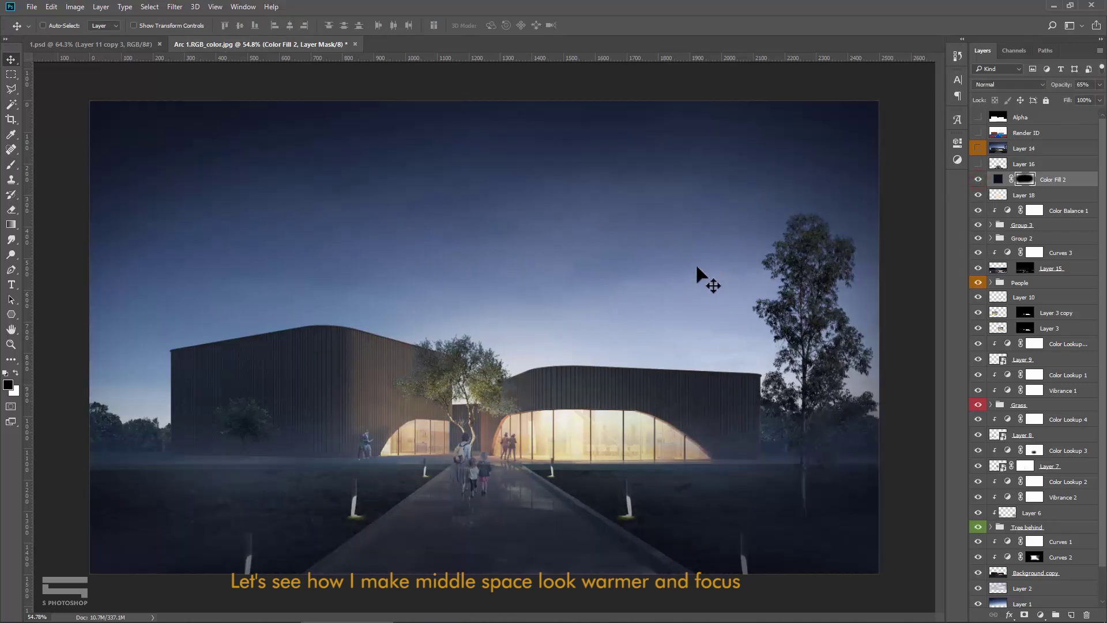
{"action": "left_click", "coordinate": [1074, 183]}
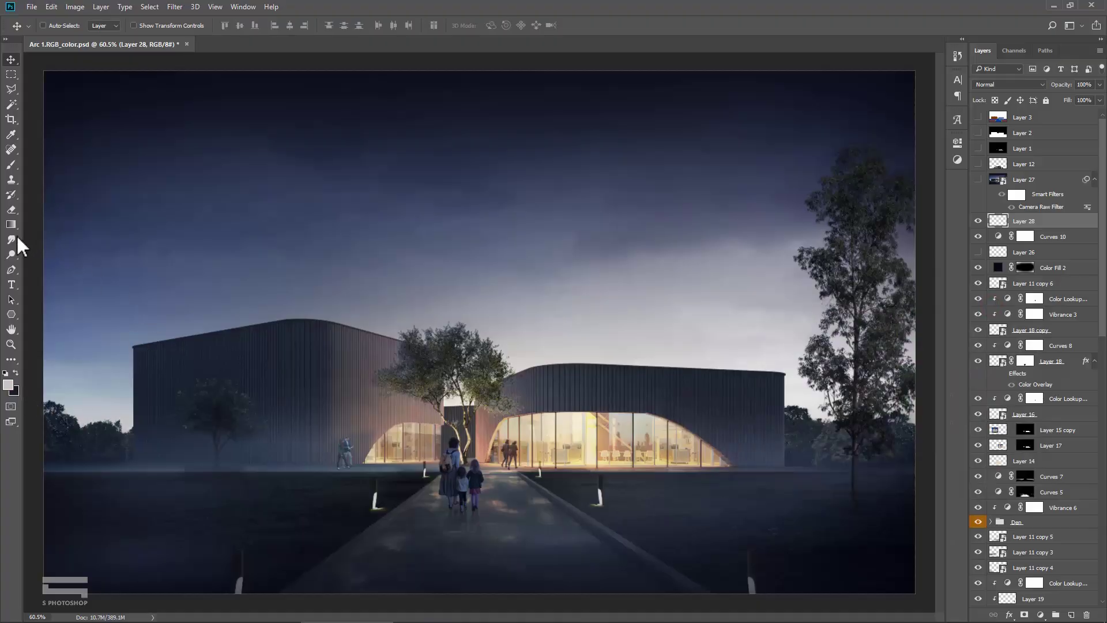
Step: Draw a straight white horizontal line across the sky with a size 5 brush
{"action": "left_click", "coordinate": [11, 163]}
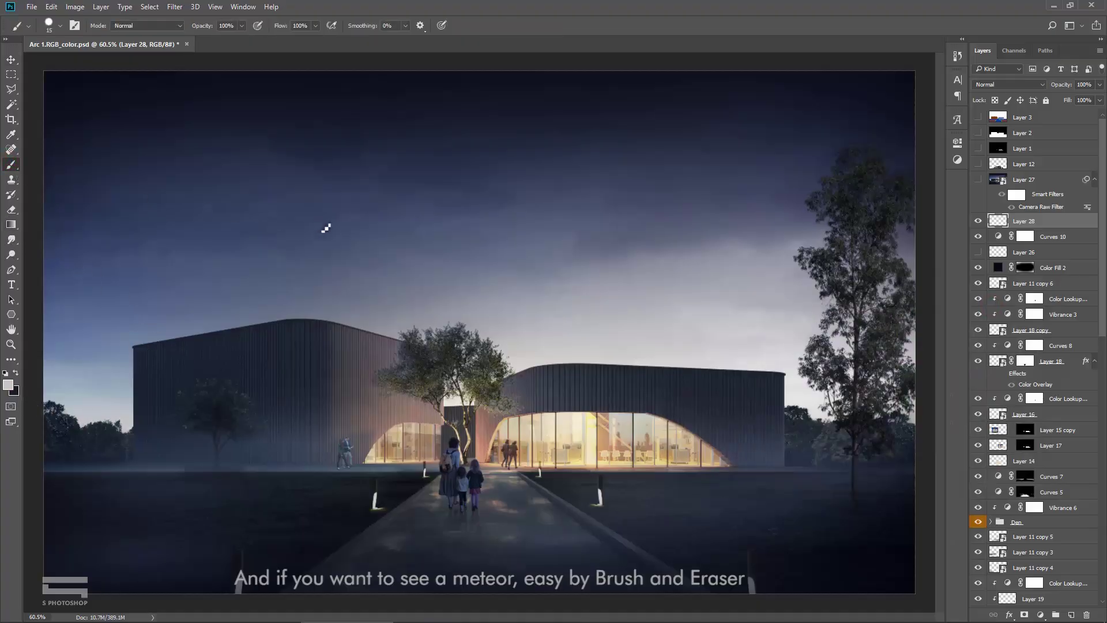
{"action": "right_click", "coordinate": [326, 228]}
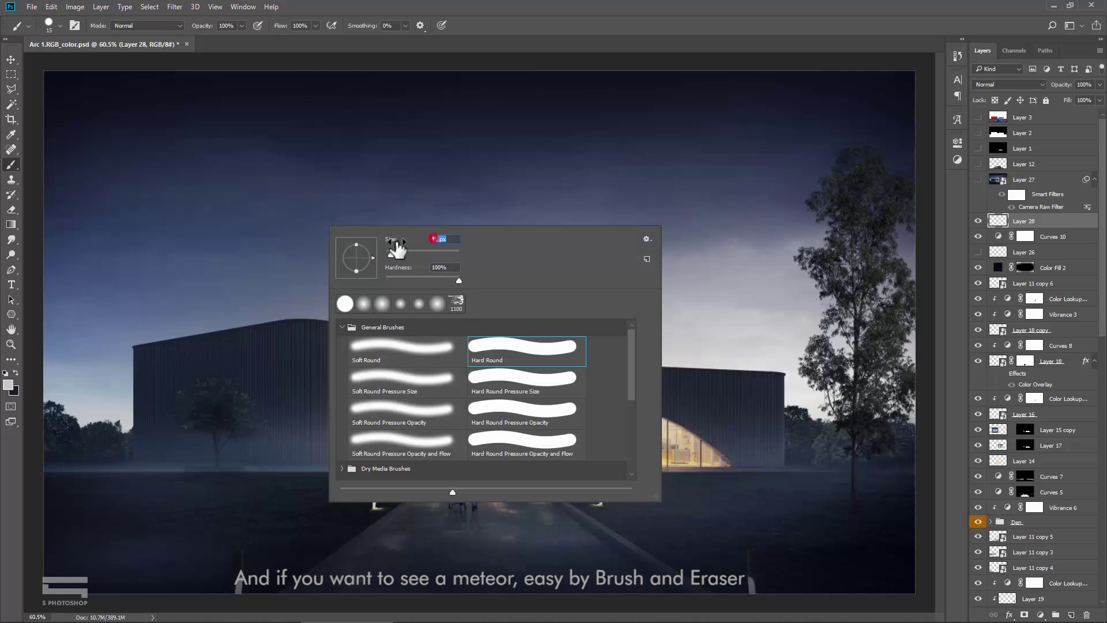
{"action": "type", "text": "5"}
{"action": "key", "text": "Return"}
{"action": "left_click", "coordinate": [364, 193]}
{"action": "left_click", "coordinate": [544, 265], "text": "shift"}
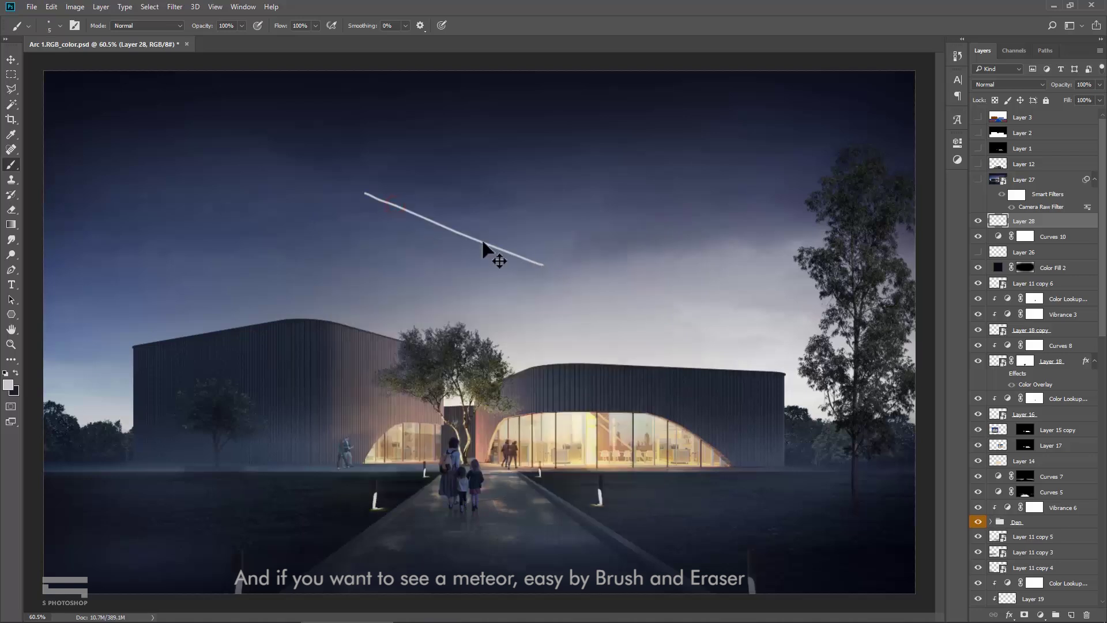
{"action": "key", "text": "ctrl+z"}
{"action": "scroll", "coordinate": [484, 242], "scroll_direction": "up", "scroll_amount": 1}
{"action": "left_click_drag", "start_coordinate": [243, 214], "coordinate": [613, 215]}
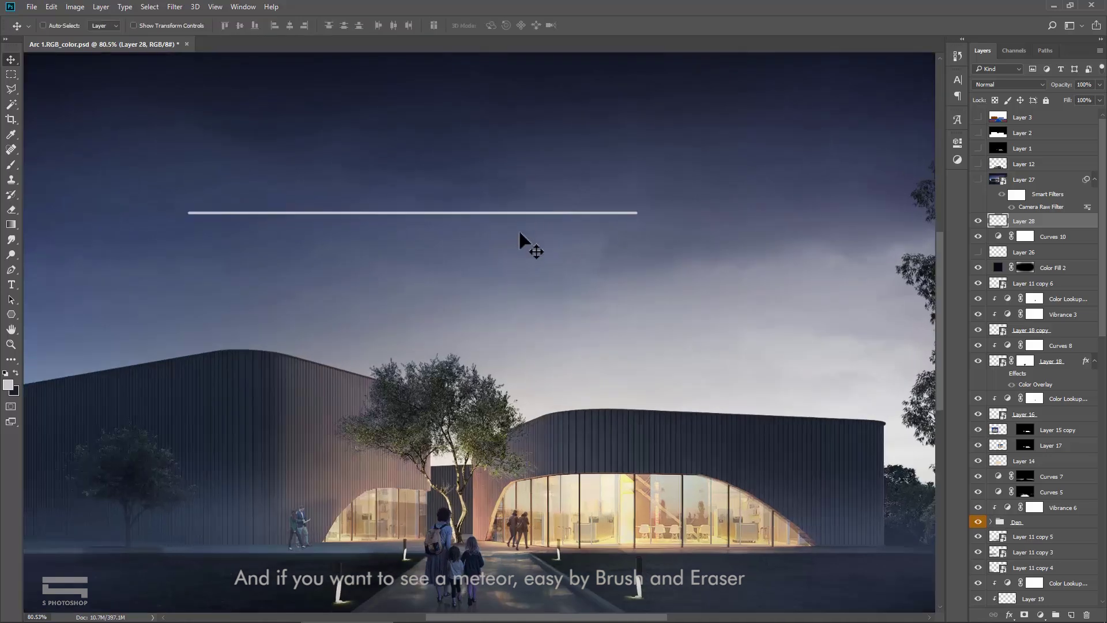
Step: Rotate the meteor line about 30° clockwise and move it slightly lower in the sky
{"action": "key", "text": "ctrl+t"}
{"action": "left_click_drag", "start_coordinate": [700, 170], "coordinate": [705, 265]}
{"action": "left_click_drag", "start_coordinate": [492, 258], "coordinate": [488, 282]}
{"action": "key", "text": "Return"}
{"action": "key", "text": "v"}
{"action": "left_click_drag", "start_coordinate": [434, 224], "coordinate": [445, 238]}
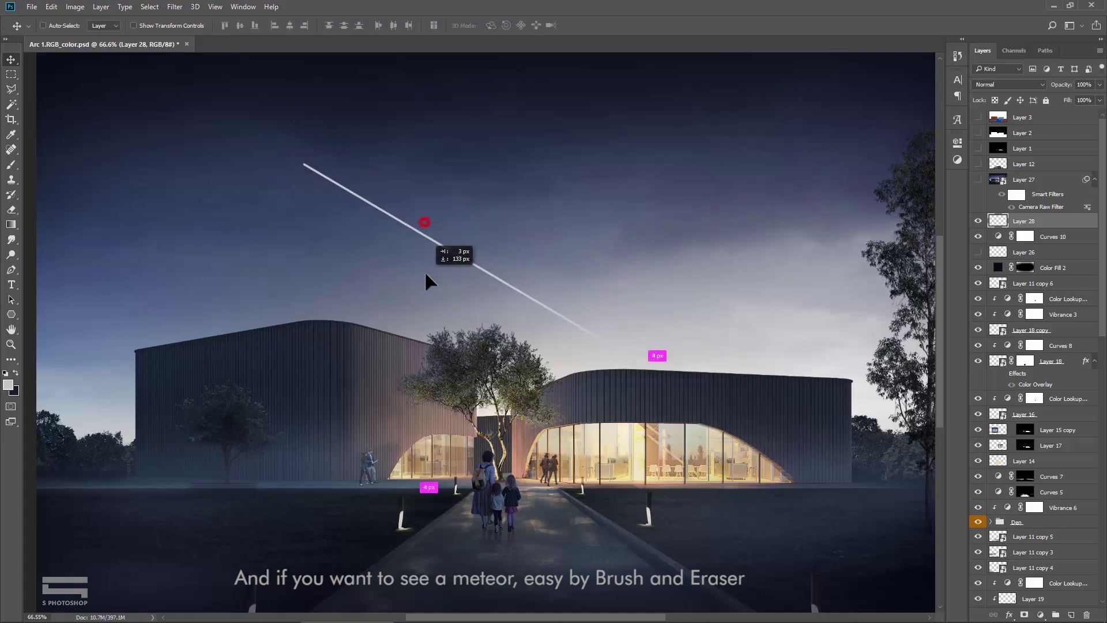
{"action": "left_click", "coordinate": [11, 209]}
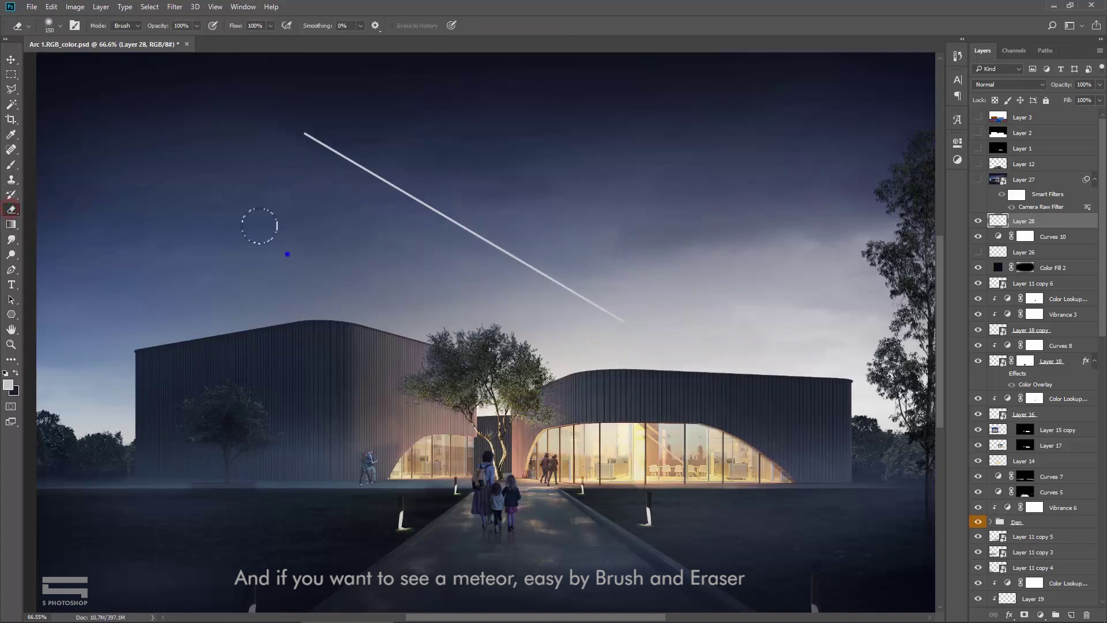
Step: Fade the meteor's lower-right tail with a soft round 800 px eraser
{"action": "right_click", "coordinate": [287, 254]}
{"action": "left_click", "coordinate": [371, 373]}
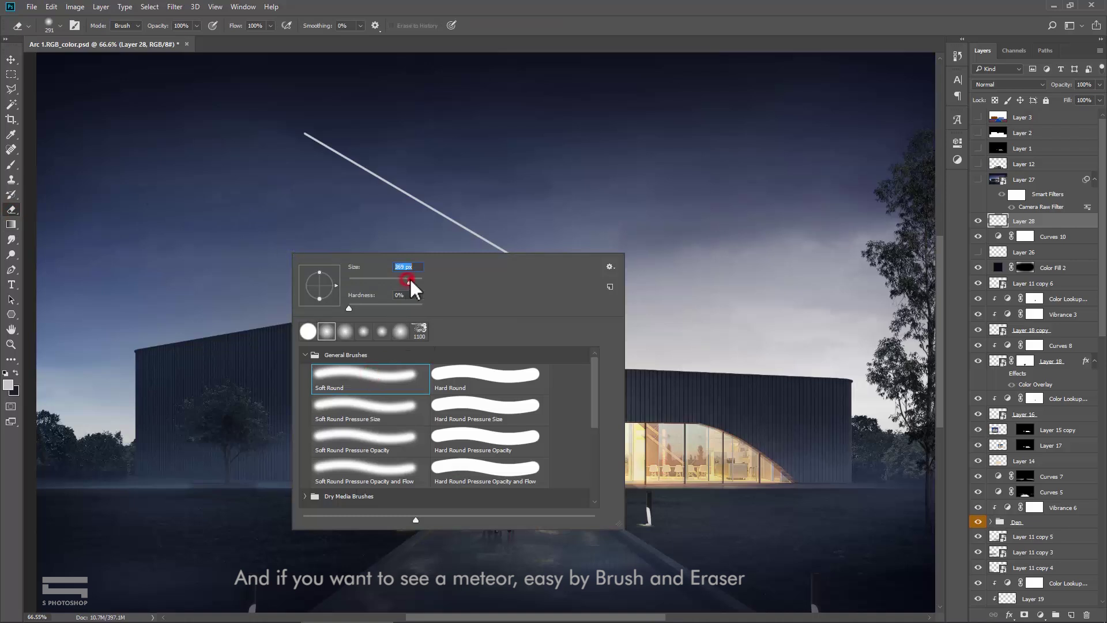
{"action": "left_click", "coordinate": [454, 208]}
{"action": "key", "text": "ctrl+z"}
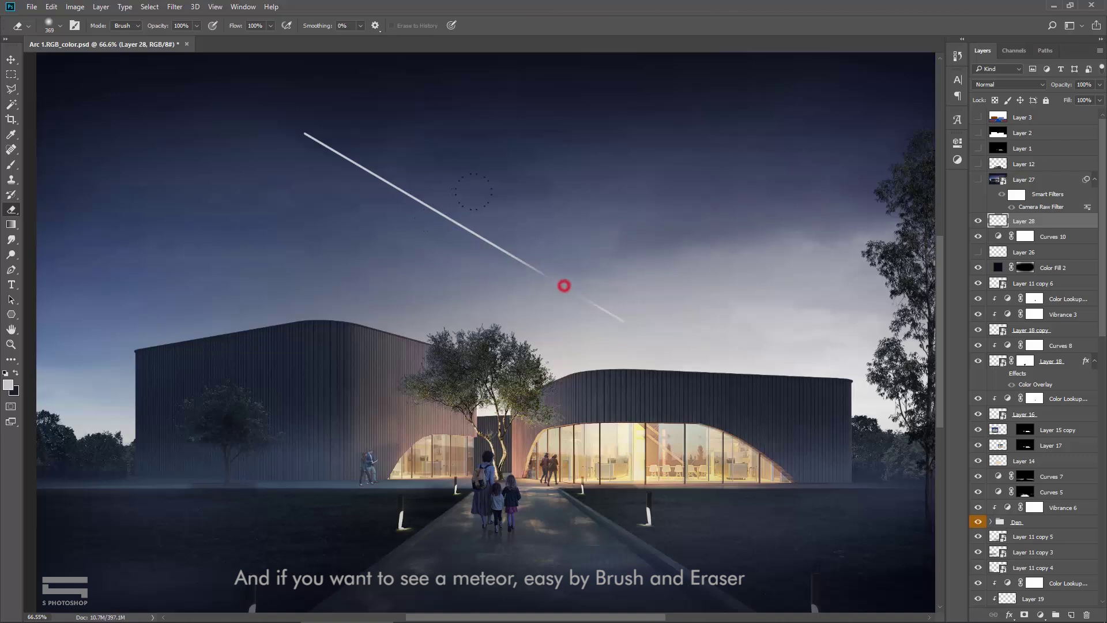
{"action": "right_click", "coordinate": [576, 249]}
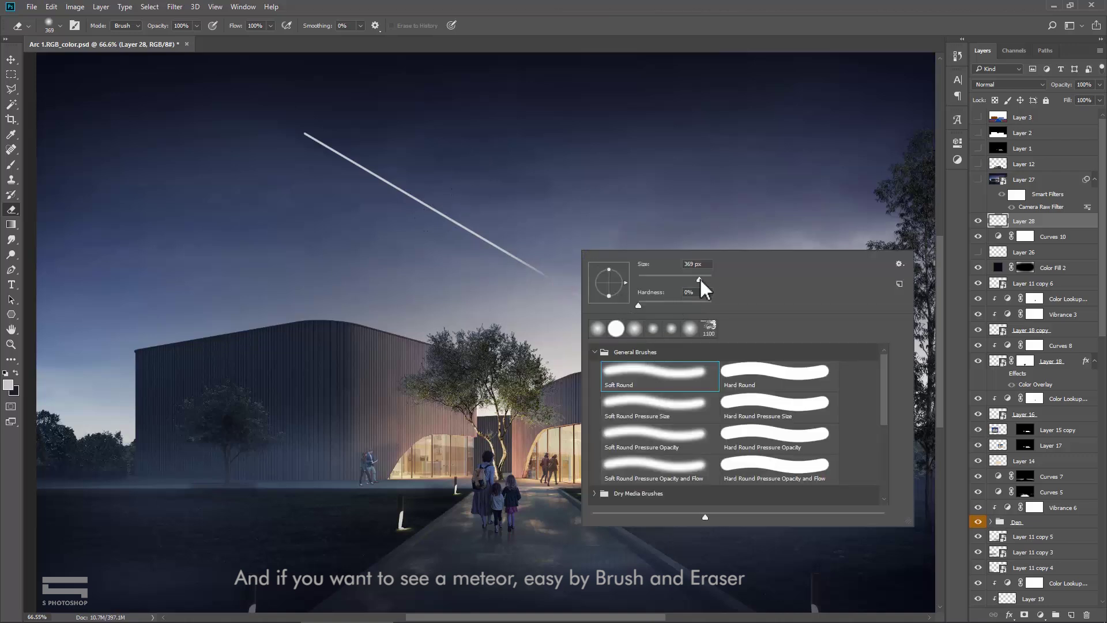
{"action": "left_click", "coordinate": [707, 264]}
{"action": "type", "text": "0"}
{"action": "key", "text": "Return"}
{"action": "left_click_drag", "start_coordinate": [563, 276], "coordinate": [479, 248]}
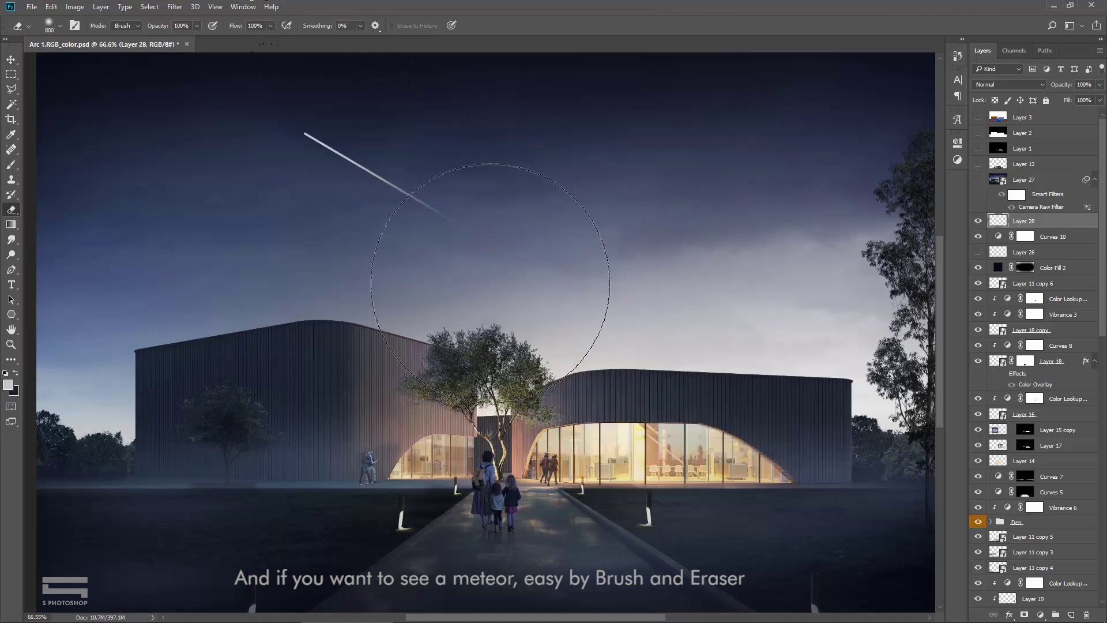
Step: Rotate the meteor about 9.6° counter-clockwise and reposition it higher and left in the sky
{"action": "key", "text": "v"}
{"action": "scroll", "coordinate": [424, 245], "scroll_direction": "down", "scroll_amount": 1, "text": "alt"}
{"action": "left_click_drag", "start_coordinate": [420, 230], "coordinate": [506, 299]}
{"action": "key", "text": "ctrl+t"}
{"action": "left_click_drag", "start_coordinate": [637, 210], "coordinate": [634, 173]}
{"action": "left_click_drag", "start_coordinate": [510, 280], "coordinate": [465, 238]}
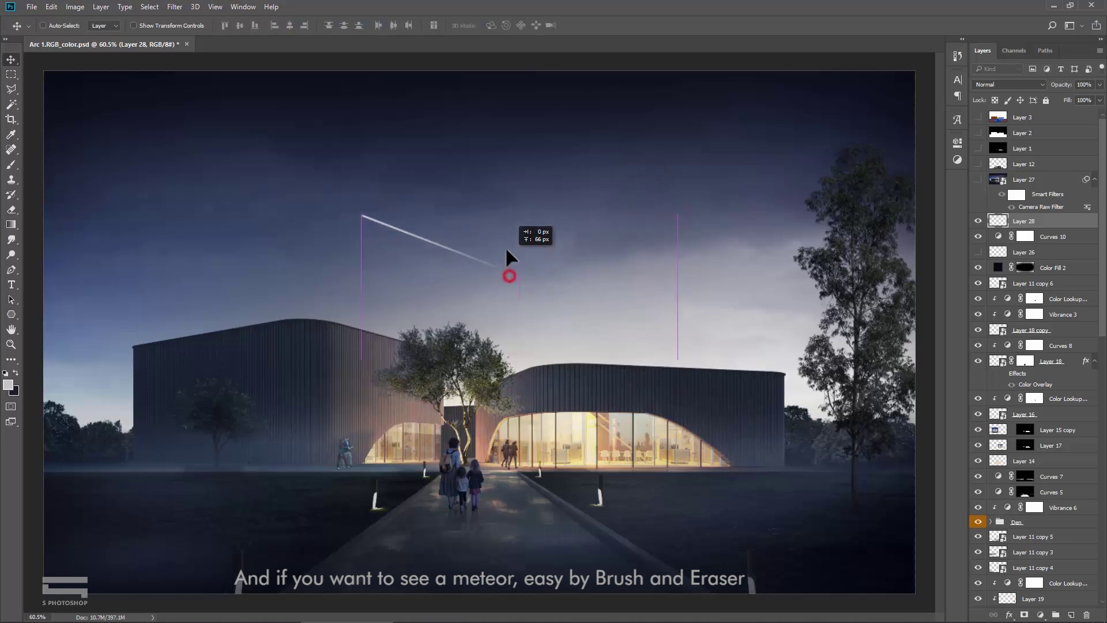
{"action": "key", "text": "Return"}
Step: Lower the meteor layer's opacity to 50%
{"action": "left_click", "coordinate": [1098, 85]}
{"action": "left_click", "coordinate": [1078, 98]}
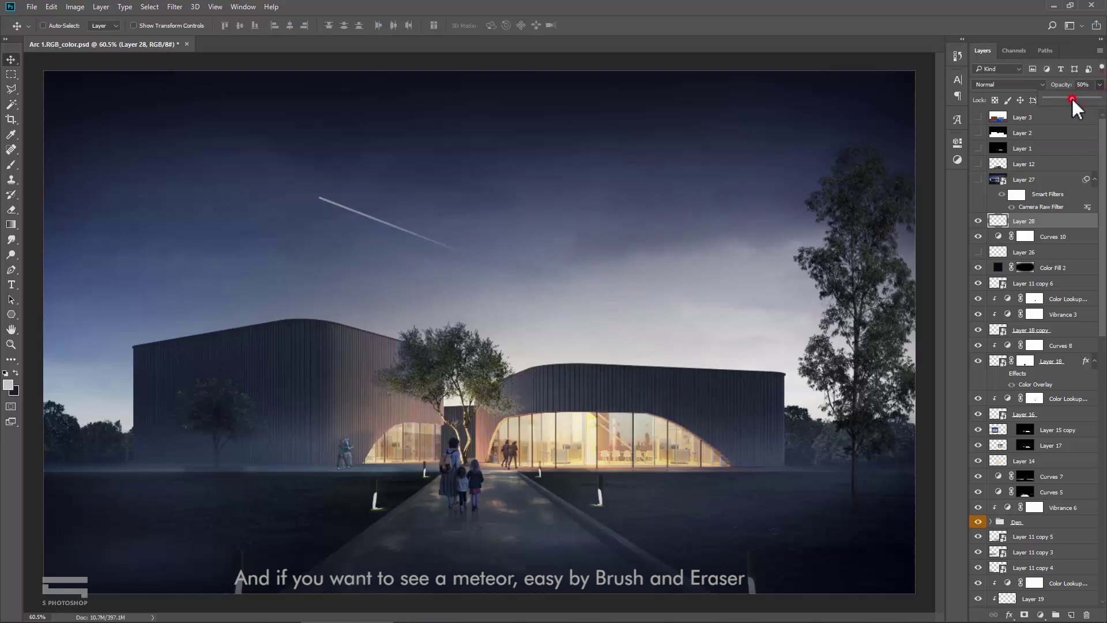
{"action": "scroll", "coordinate": [383, 200], "scroll_direction": "up", "scroll_amount": 1}
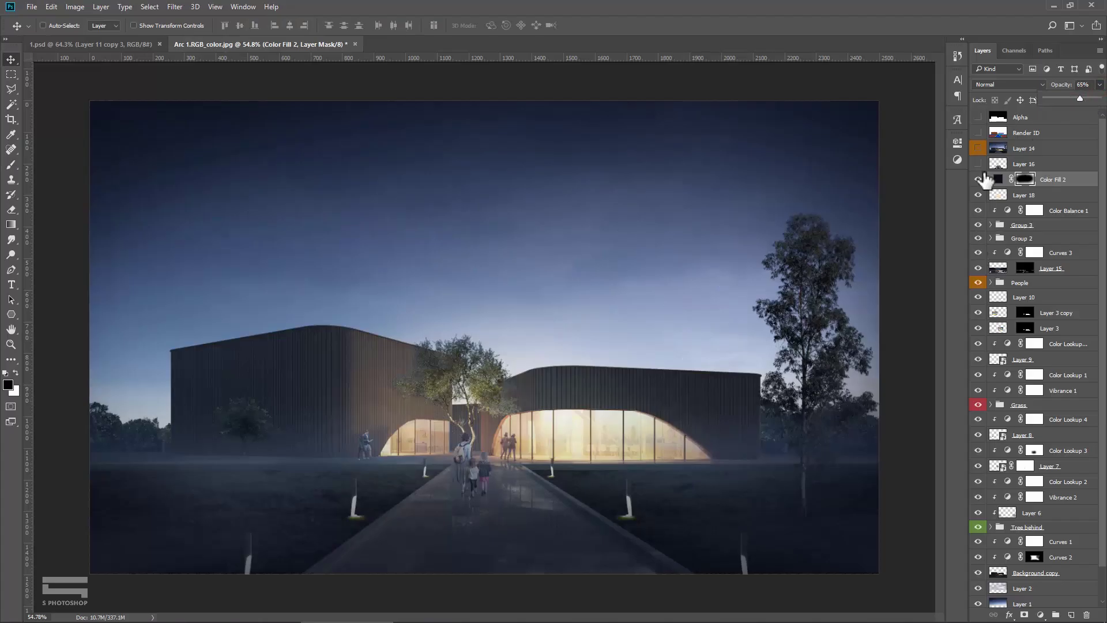
Step: Stamp all visible layers into Layer 19, convert it to a Smart Object, and open Camera Raw Filter
{"action": "left_click", "coordinate": [979, 179]}
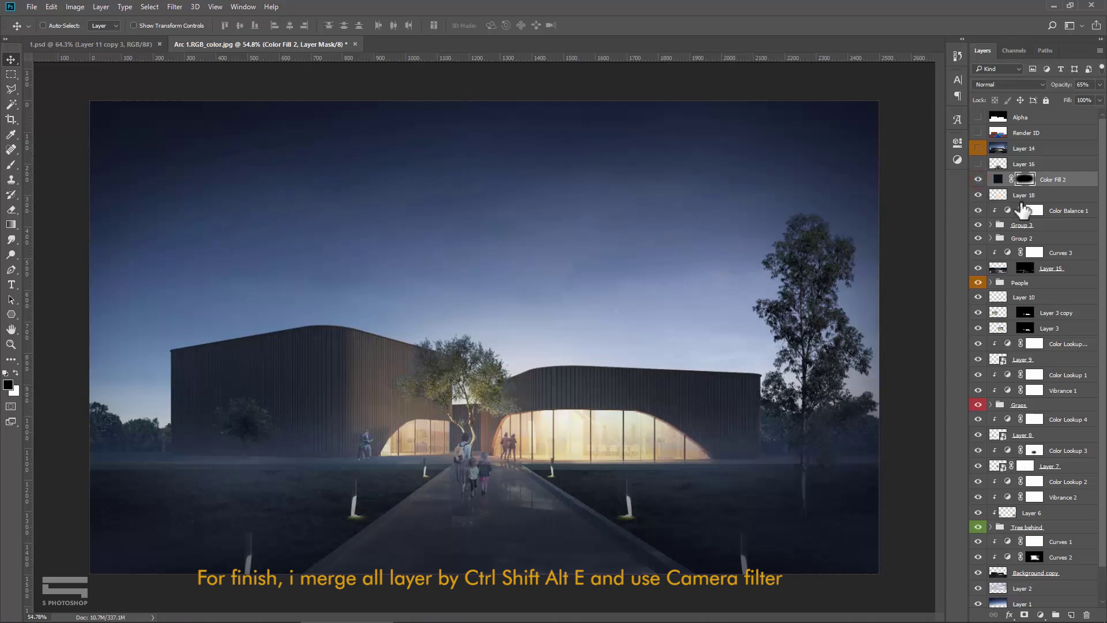
{"action": "left_click", "coordinate": [1076, 179]}
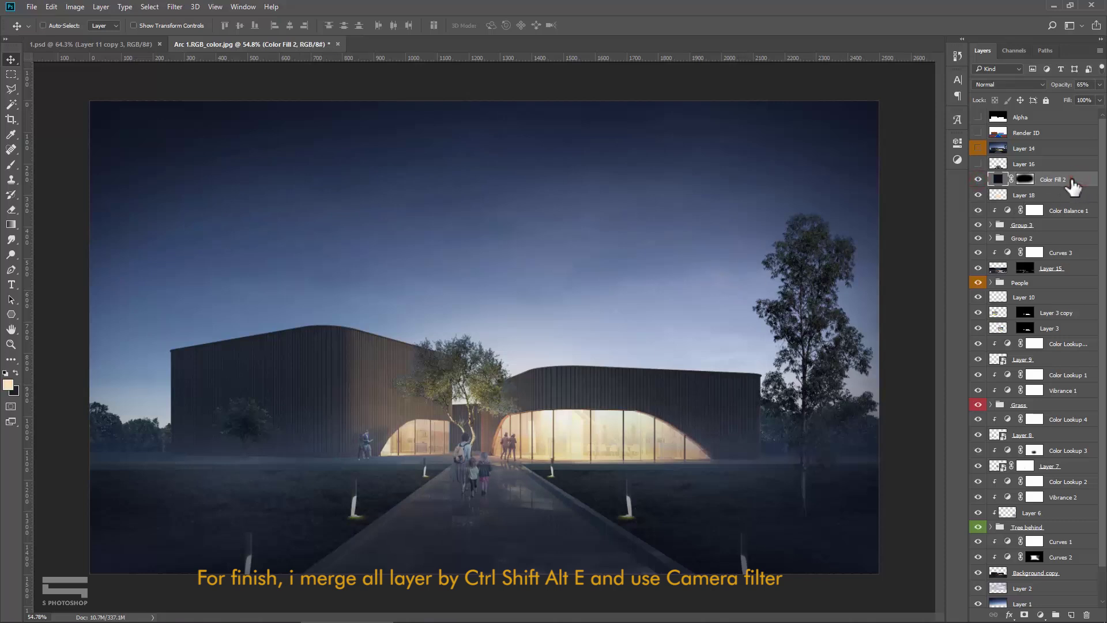
{"action": "key", "text": "ctrl+shift+alt+e"}
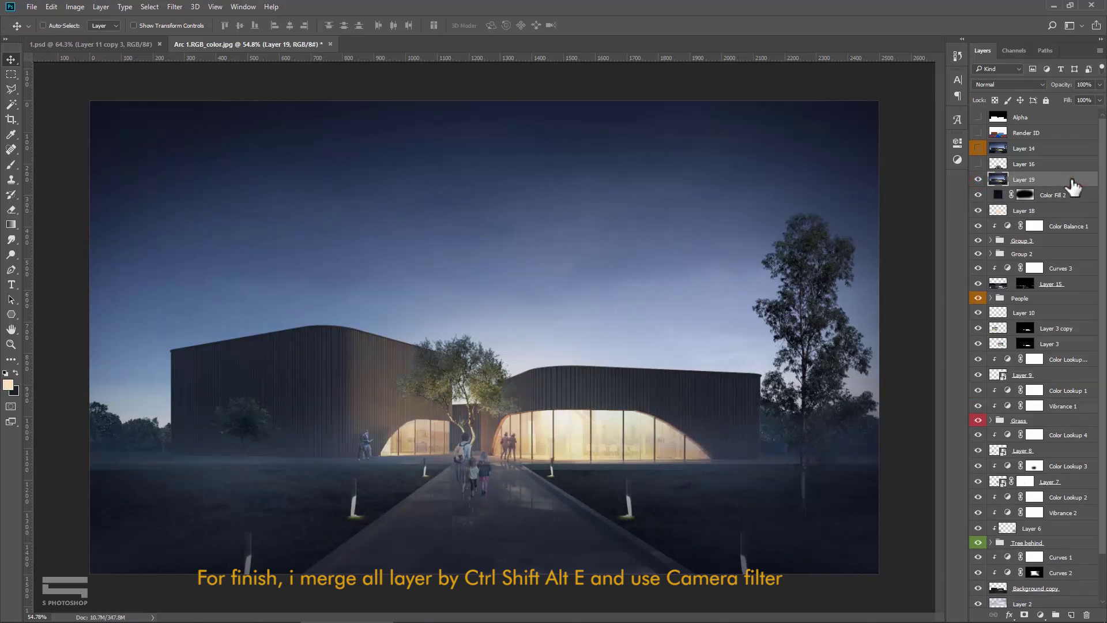
{"action": "right_click", "coordinate": [1071, 180]}
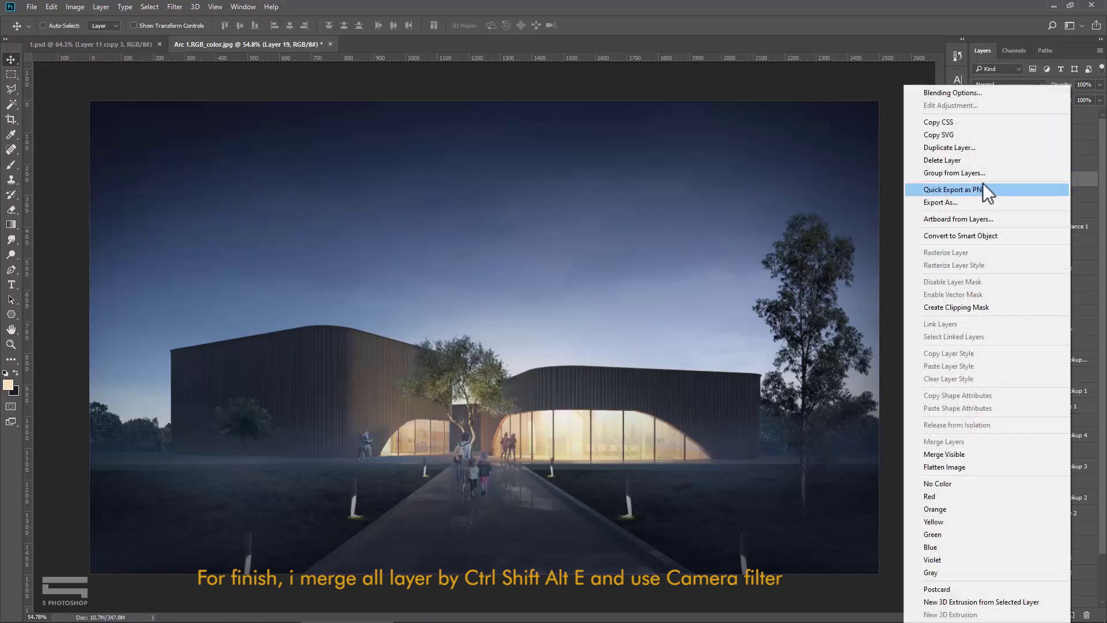
{"action": "left_click", "coordinate": [964, 235]}
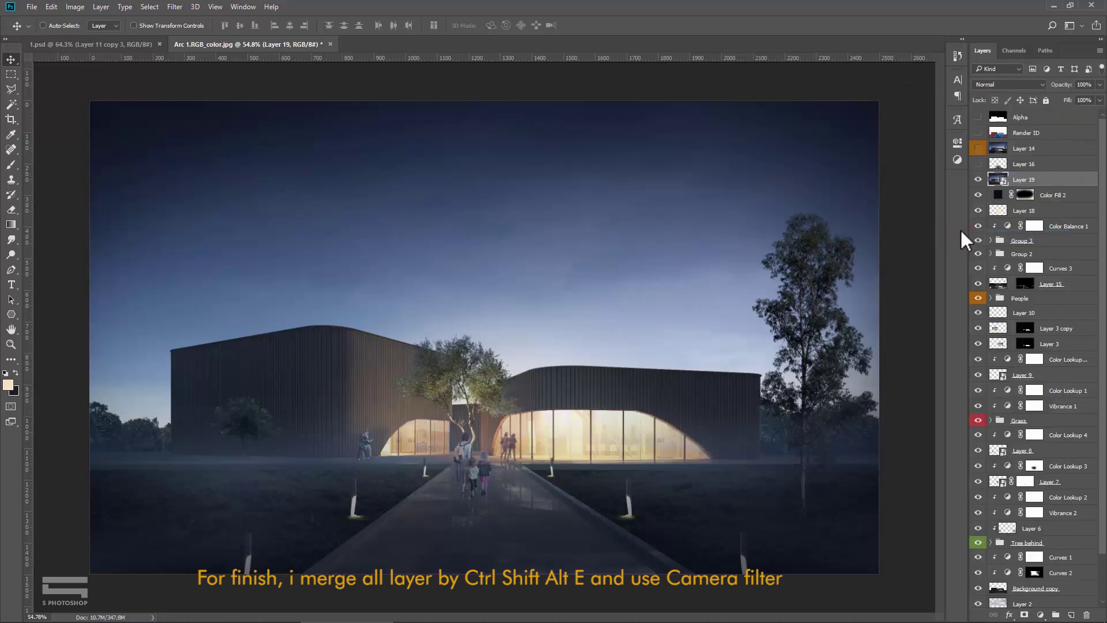
{"action": "left_click", "coordinate": [175, 7]}
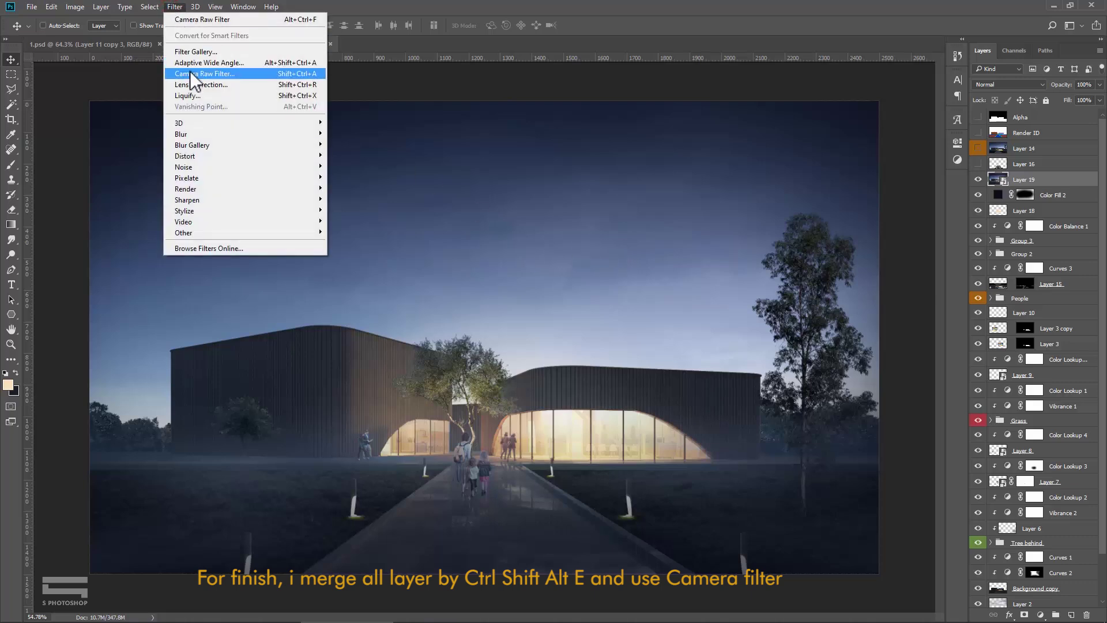
{"action": "left_click", "coordinate": [233, 74]}
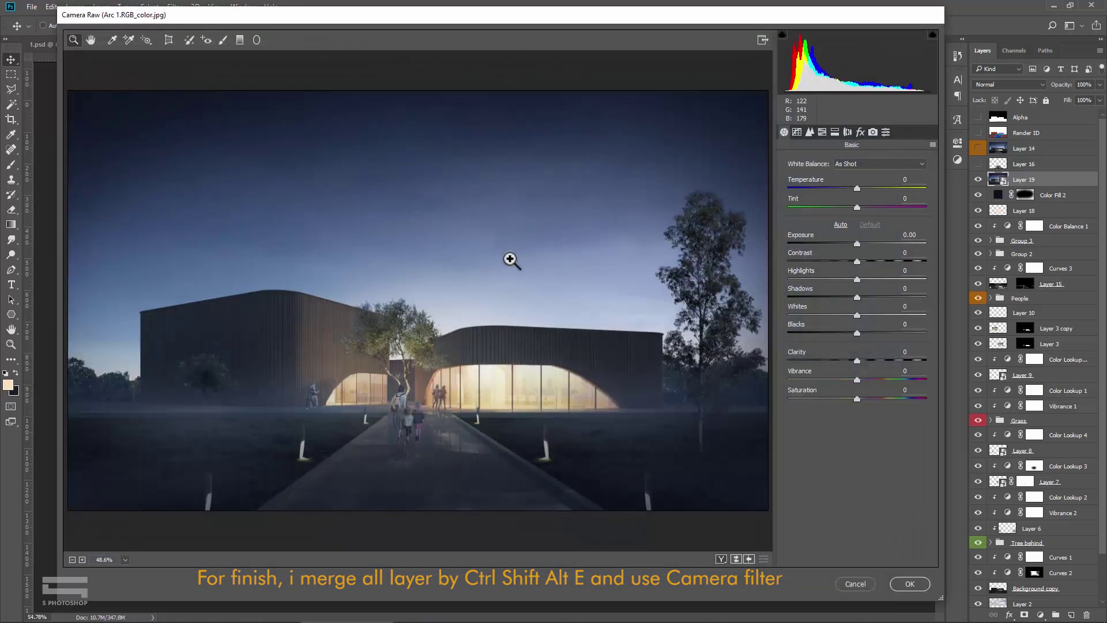
Step: Apply Camera Raw Contrast +23, Shadows −18, Clarity +25, Vibrance 10, Sharpening 30 to Layer 19
{"action": "left_click", "coordinate": [481, 304]}
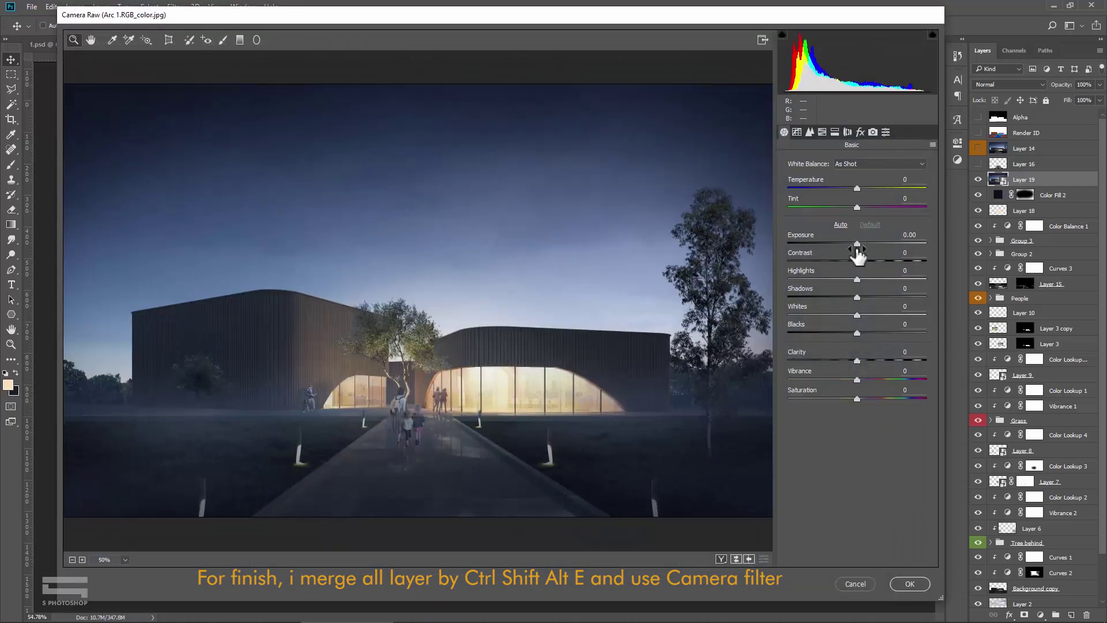
{"action": "mouse_move", "coordinate": [858, 262]}
{"action": "left_mouse_down"}
{"action": "mouse_move", "coordinate": [873, 262]}
{"action": "mouse_move", "coordinate": [840, 296]}
{"action": "left_mouse_up"}
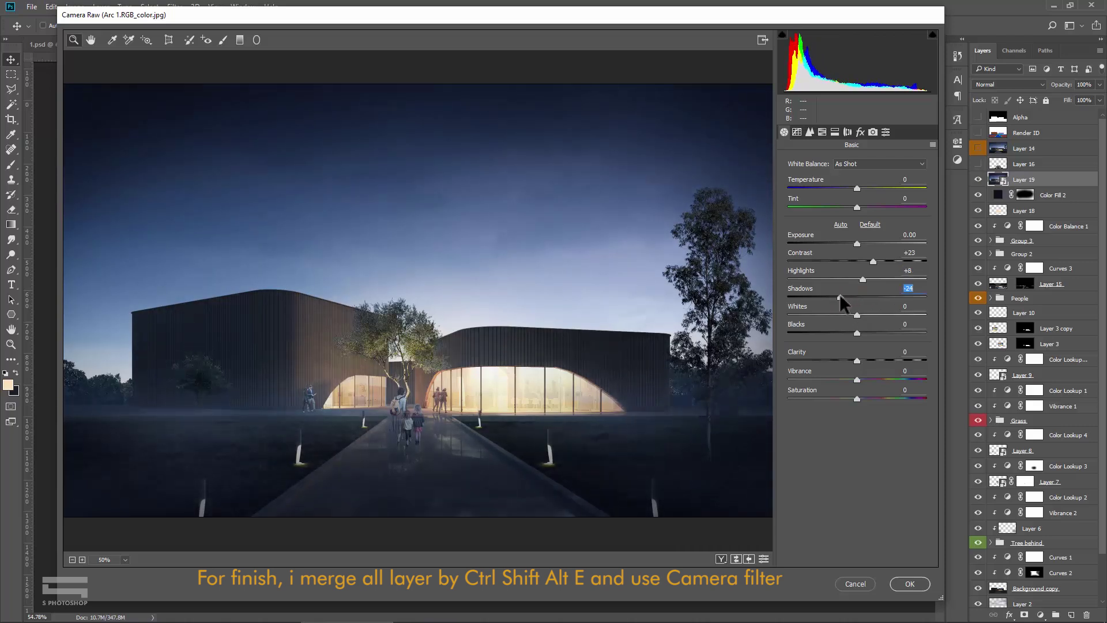
{"action": "mouse_move", "coordinate": [858, 360]}
{"action": "left_mouse_down"}
{"action": "mouse_move", "coordinate": [875, 360]}
{"action": "mouse_move", "coordinate": [873, 379]}
{"action": "left_mouse_up"}
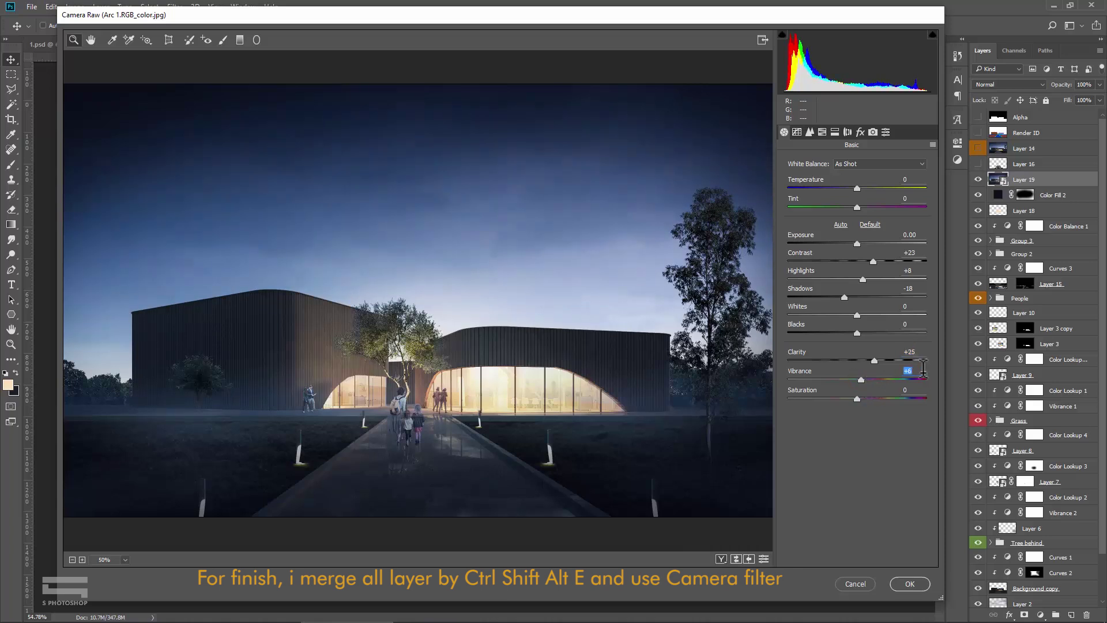
{"action": "left_click", "coordinate": [810, 133]}
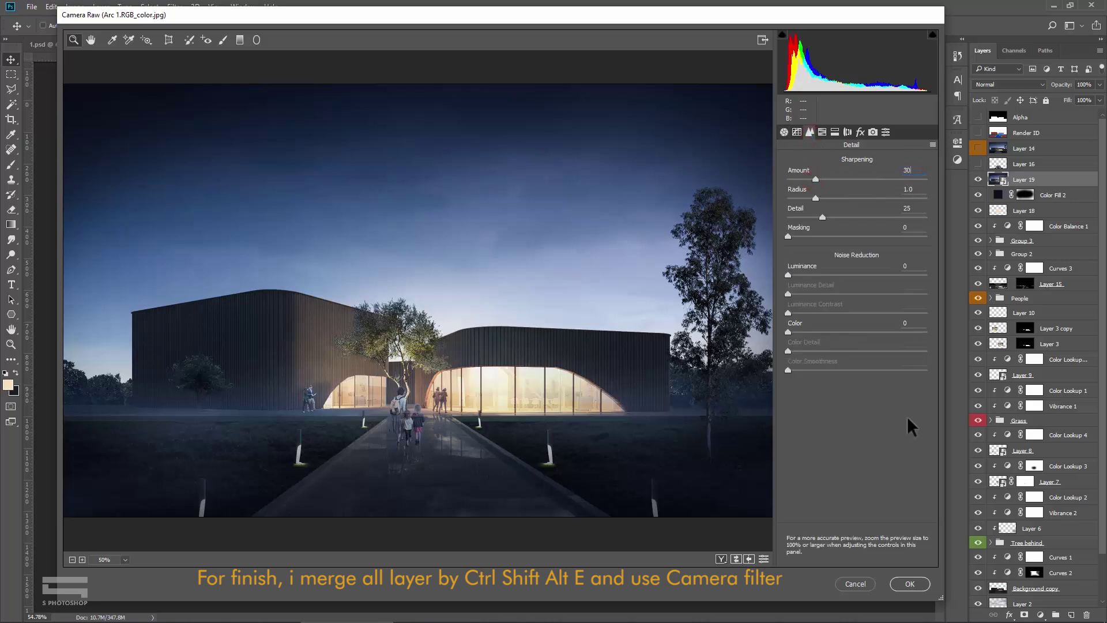
{"action": "left_click", "coordinate": [908, 583]}
Step: Zoom into the building and toggle Layer 19 to compare the finished and unfinished look
{"action": "scroll", "coordinate": [513, 439], "scroll_direction": "up", "scroll_amount": 5}
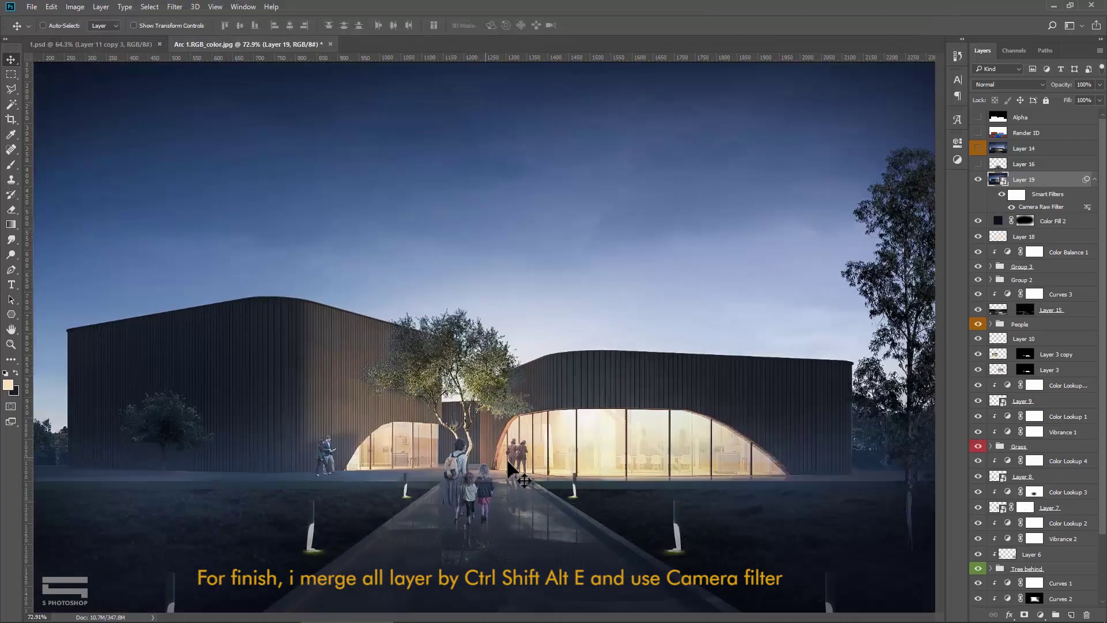
{"action": "left_click_drag", "start_coordinate": [620, 452], "coordinate": [594, 426]}
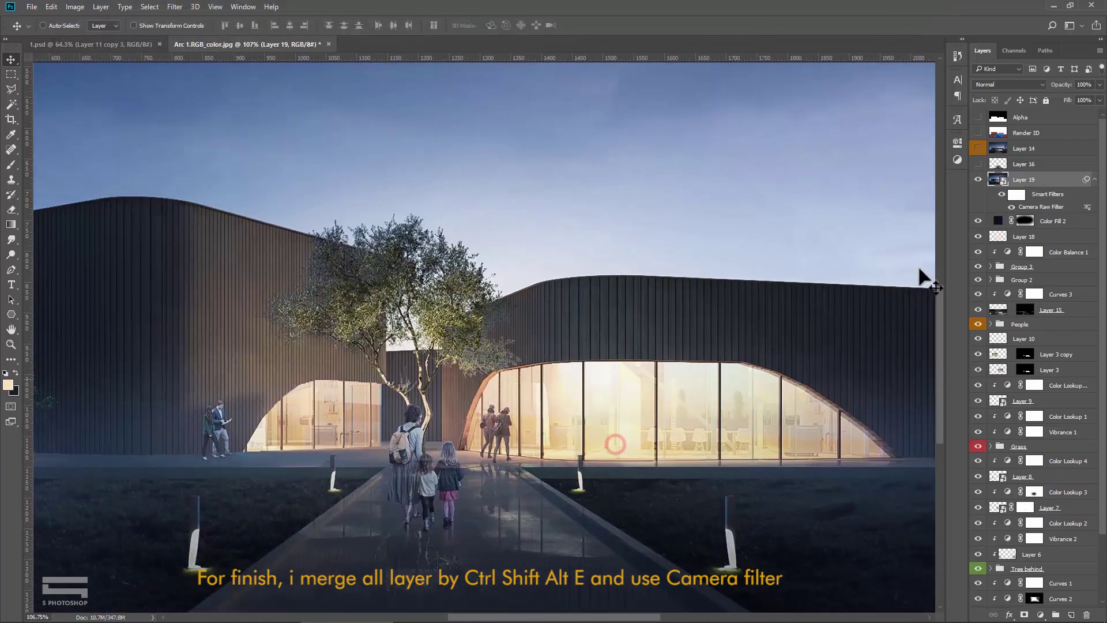
{"action": "left_click", "coordinate": [979, 180]}
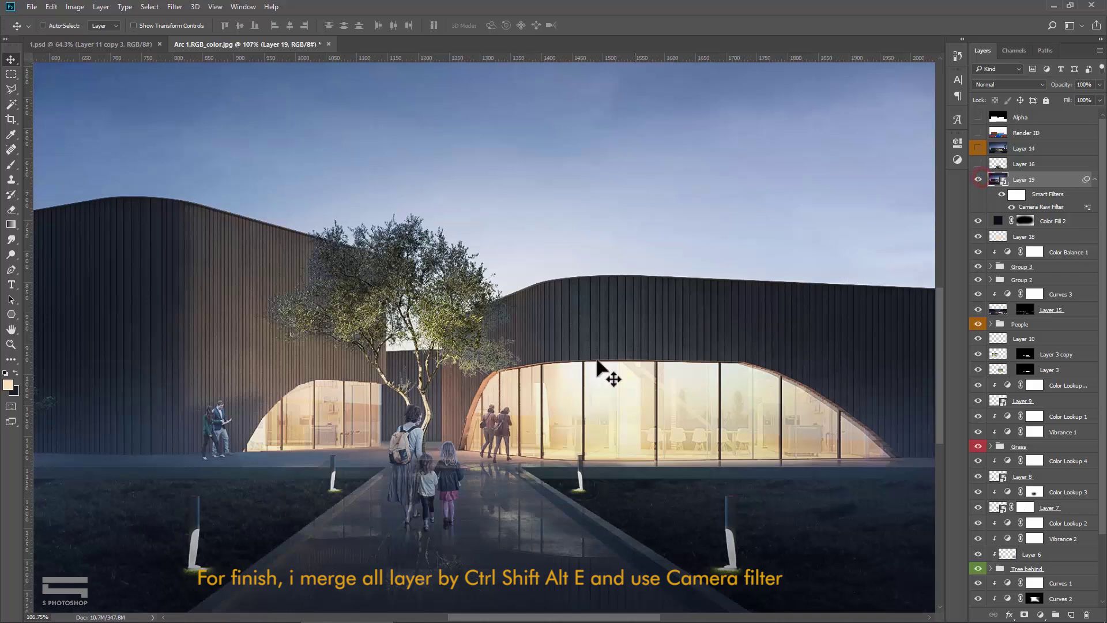
{"action": "left_click", "coordinate": [979, 179]}
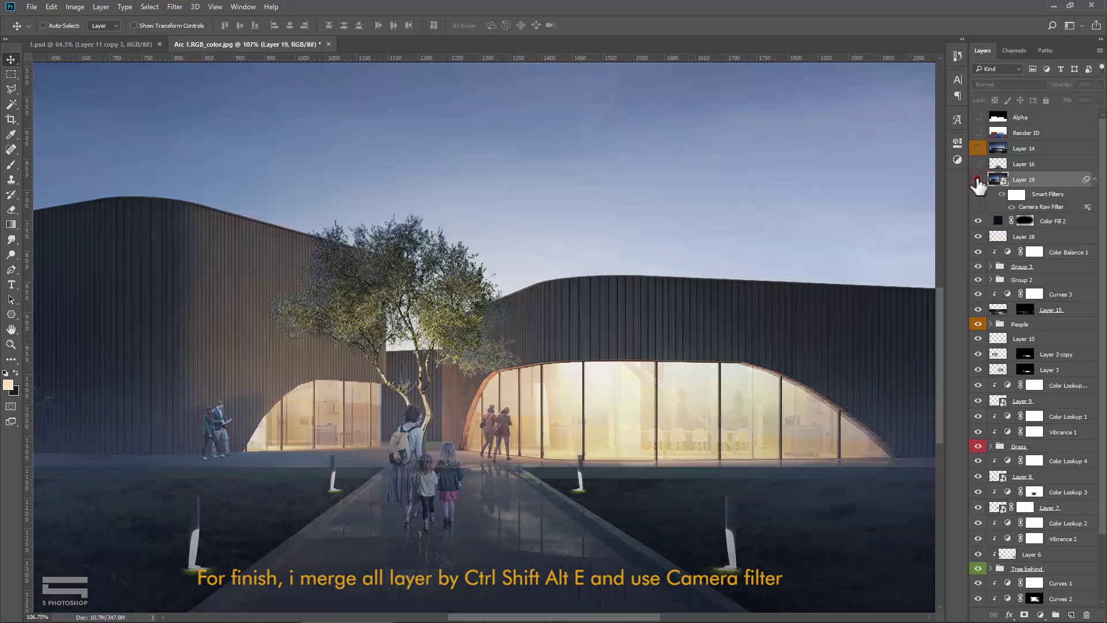
{"action": "left_click", "coordinate": [978, 180]}
Step: Delete Layer 14 and Layer 16, then select the Background layer
{"action": "scroll", "coordinate": [698, 251], "scroll_direction": "down", "scroll_amount": 2}
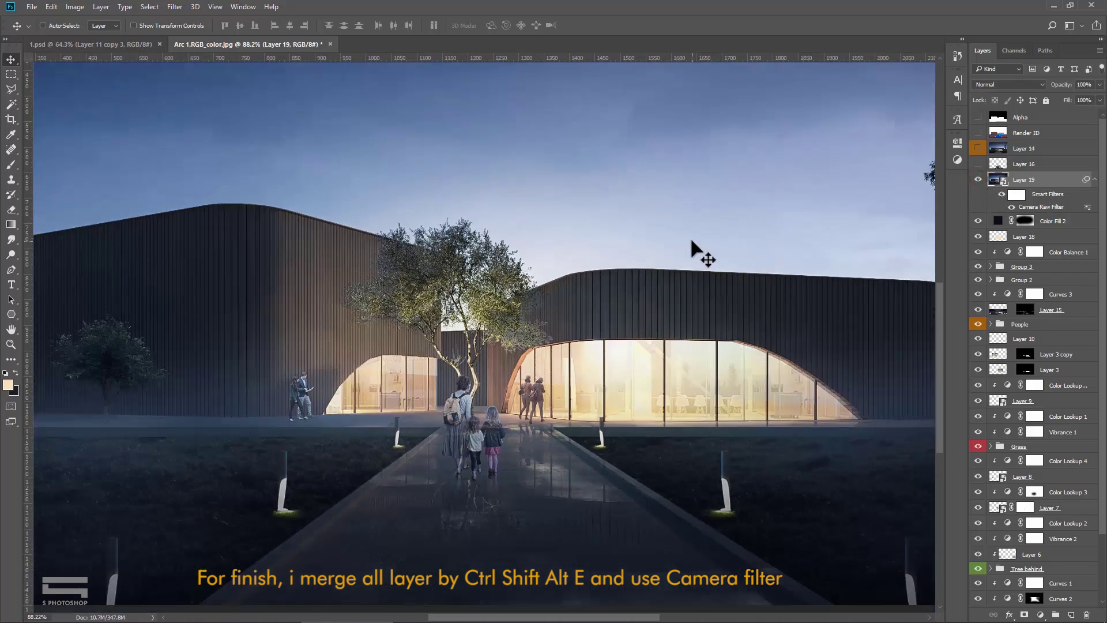
{"action": "scroll", "coordinate": [698, 251], "scroll_direction": "down", "scroll_amount": 2}
{"action": "scroll", "coordinate": [698, 251], "scroll_direction": "down", "scroll_amount": 1}
{"action": "left_click", "coordinate": [1031, 147]}
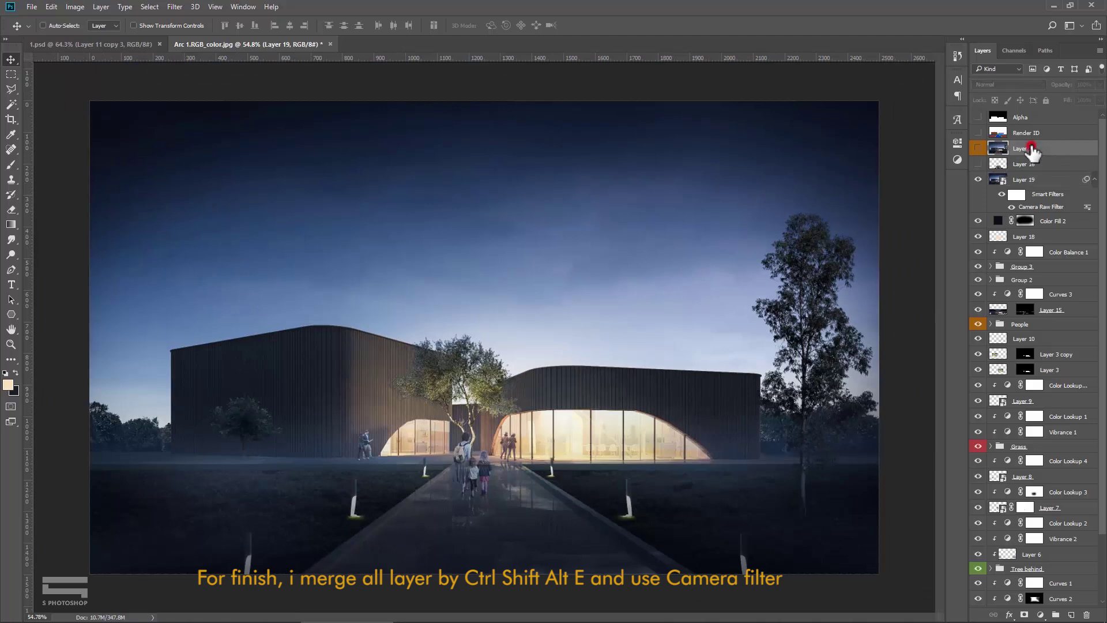
{"action": "key", "text": "Delete"}
{"action": "key", "text": "Delete"}
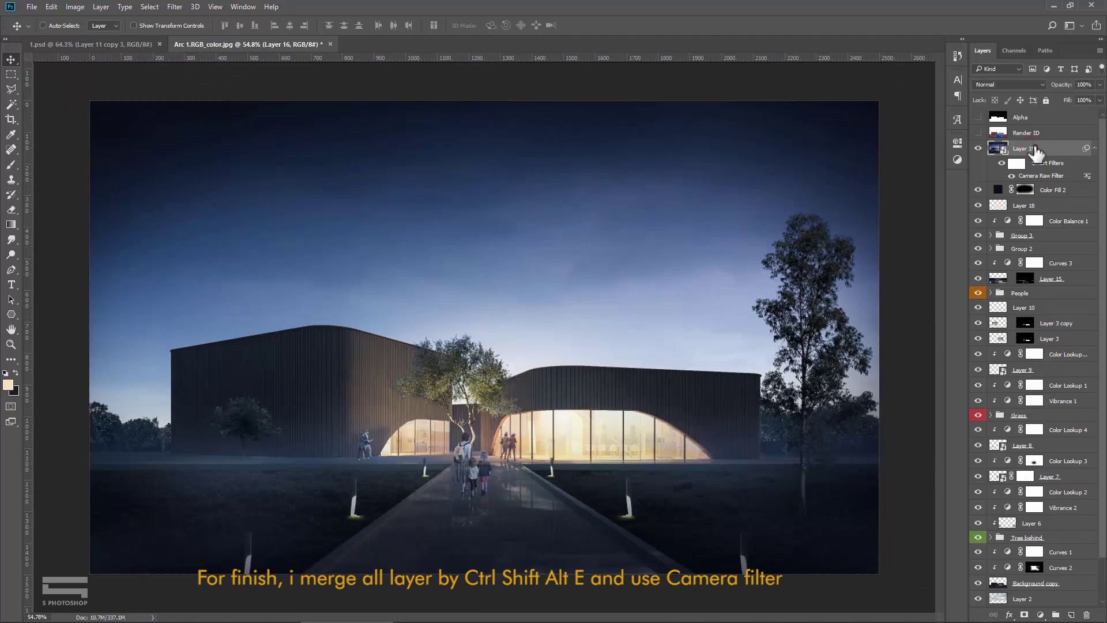
{"action": "left_click_drag", "start_coordinate": [1102, 170], "coordinate": [1104, 384]}
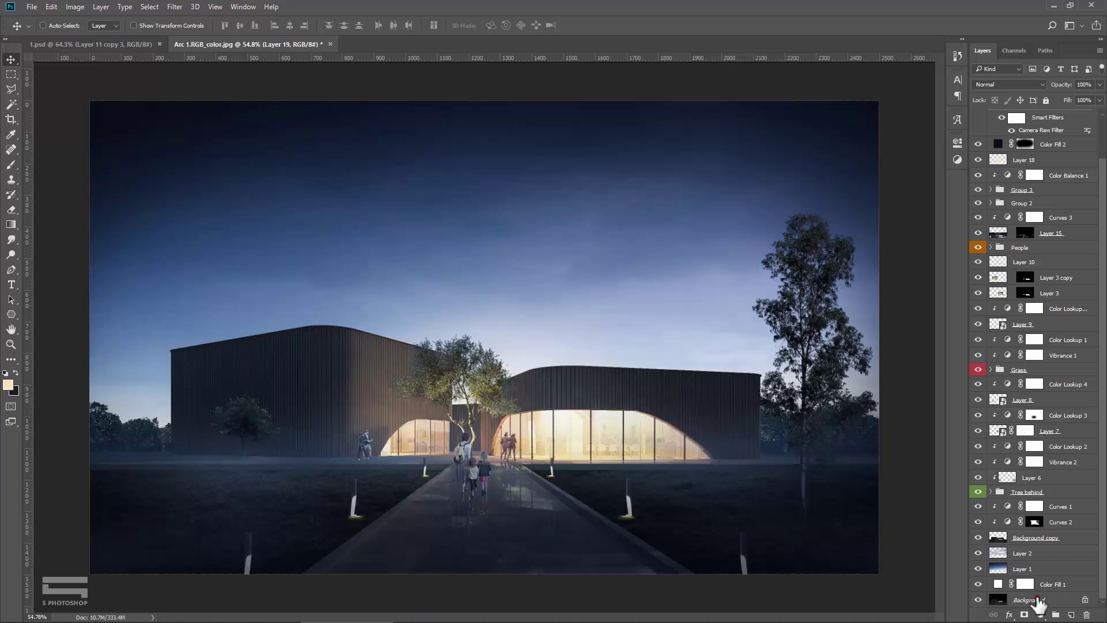
{"action": "left_click", "coordinate": [1039, 600]}
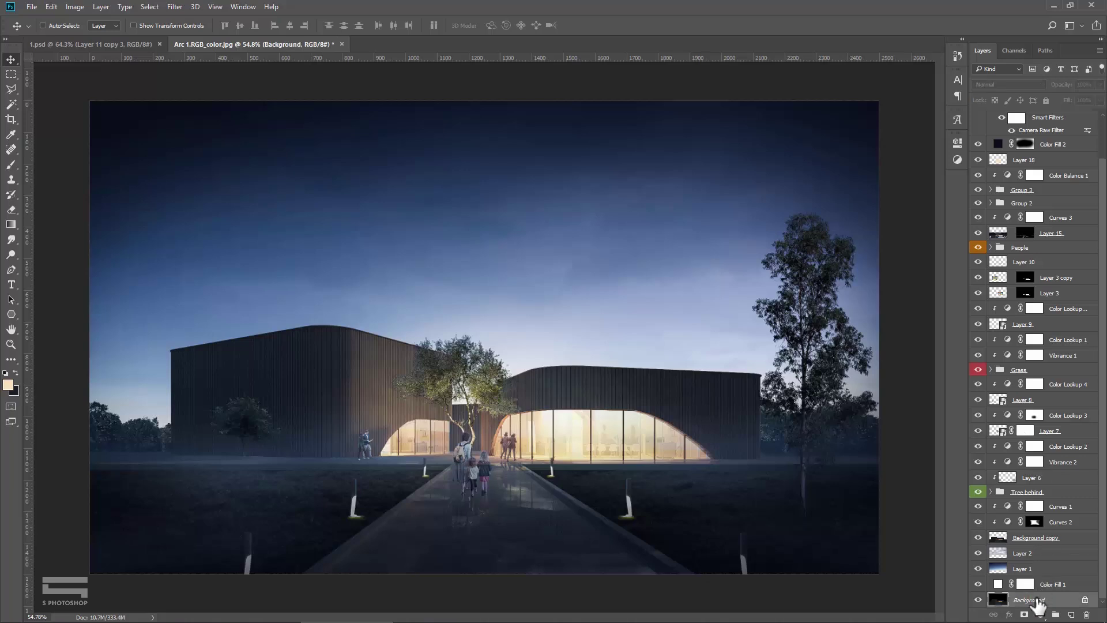
Step: Duplicate the Background layer as 'Before' and place it above Layer 19
{"action": "right_click", "coordinate": [1036, 603]}
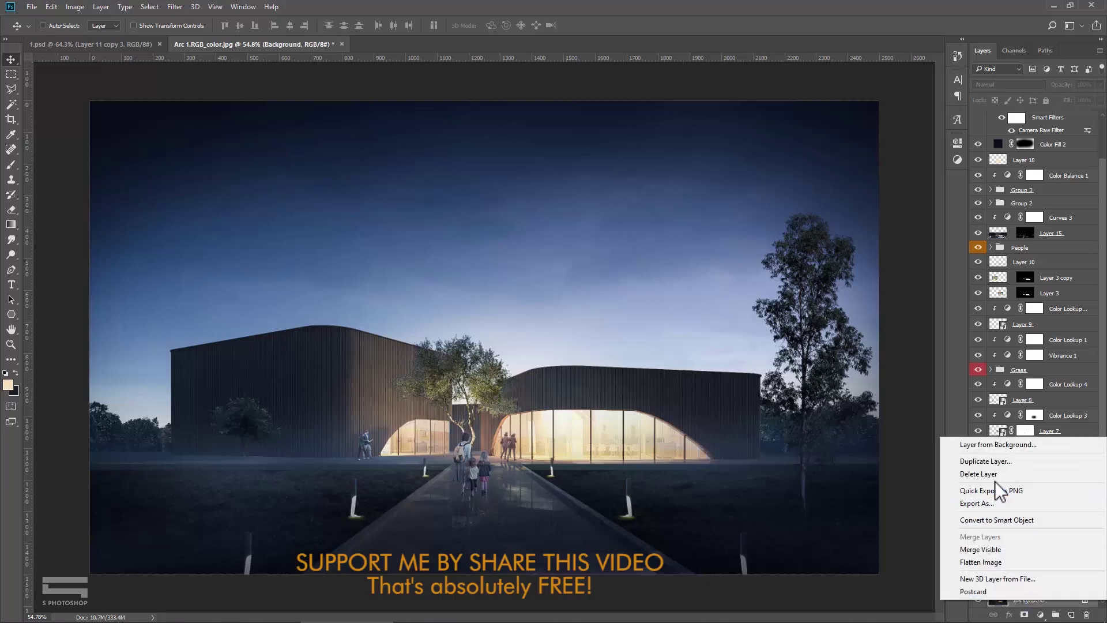
{"action": "left_click", "coordinate": [1002, 462]}
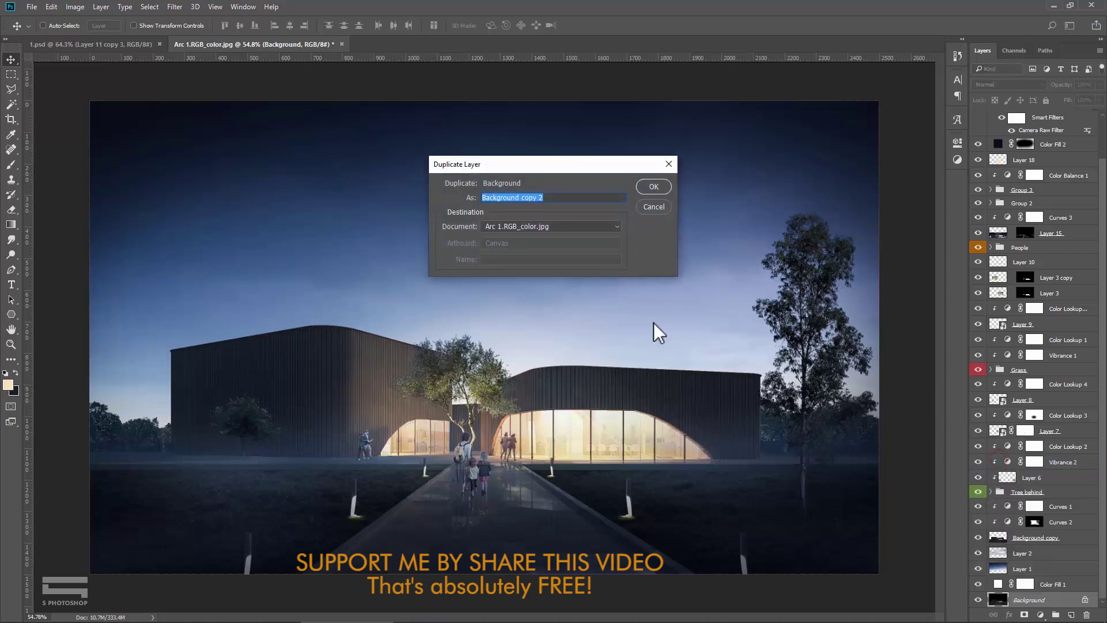
{"action": "type", "text": "Before"}
{"action": "key", "text": "Return"}
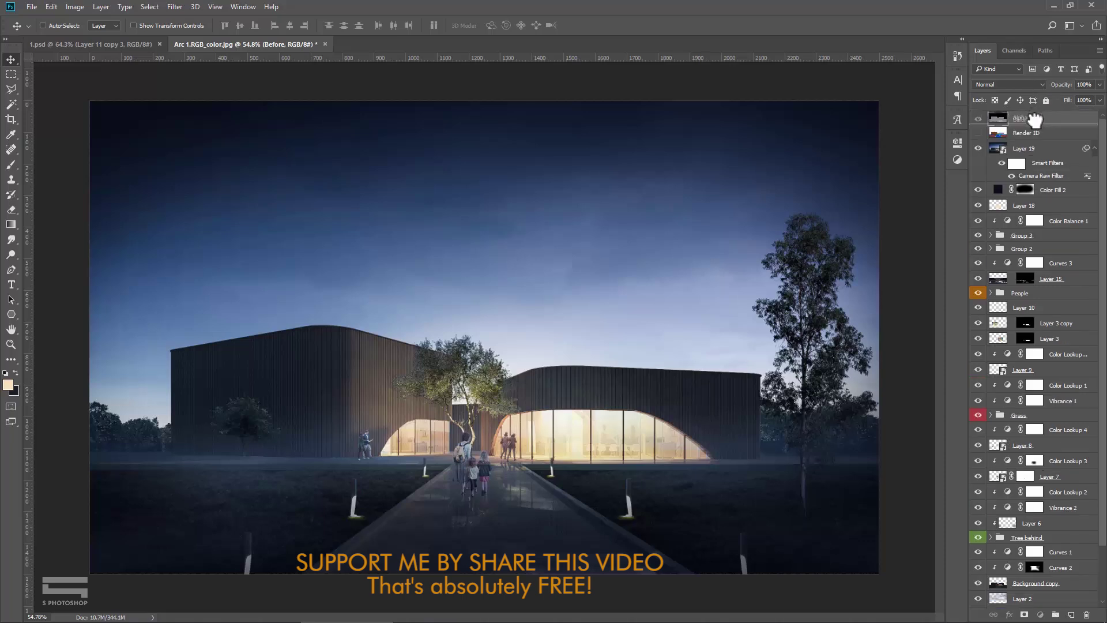
{"action": "left_click_drag", "start_coordinate": [1043, 85], "coordinate": [1032, 144]}
Step: Toggle the Before layer repeatedly to compare before/after, leaving it hidden
{"action": "scroll", "coordinate": [485, 345], "scroll_direction": "down", "scroll_amount": 2}
{"action": "scroll", "coordinate": [523, 359], "scroll_direction": "up", "scroll_amount": 2}
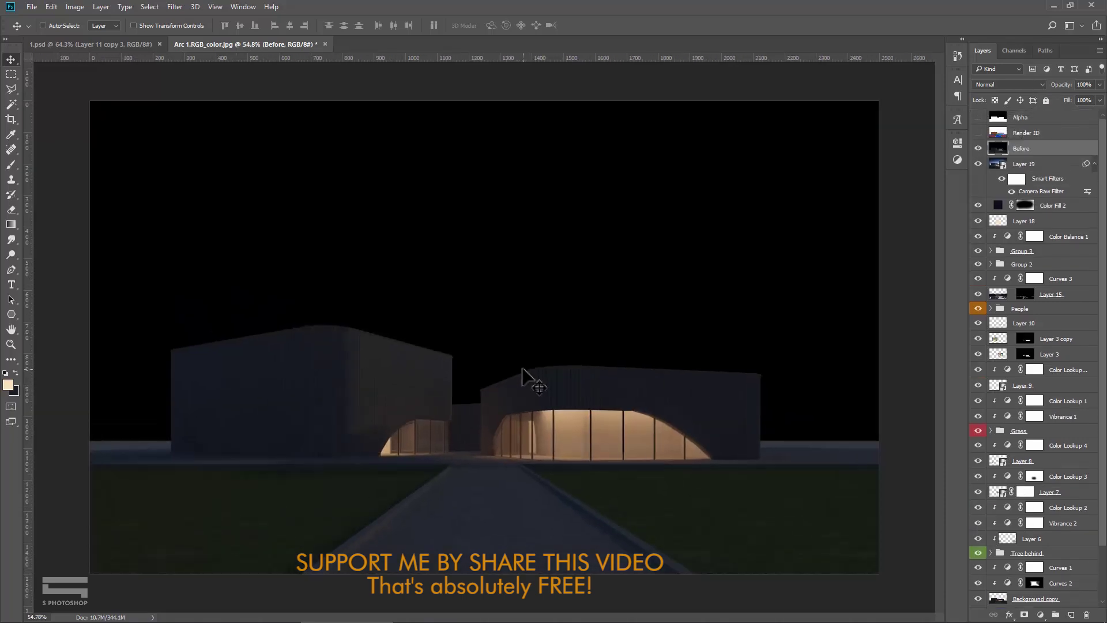
{"action": "left_click", "coordinate": [978, 149]}
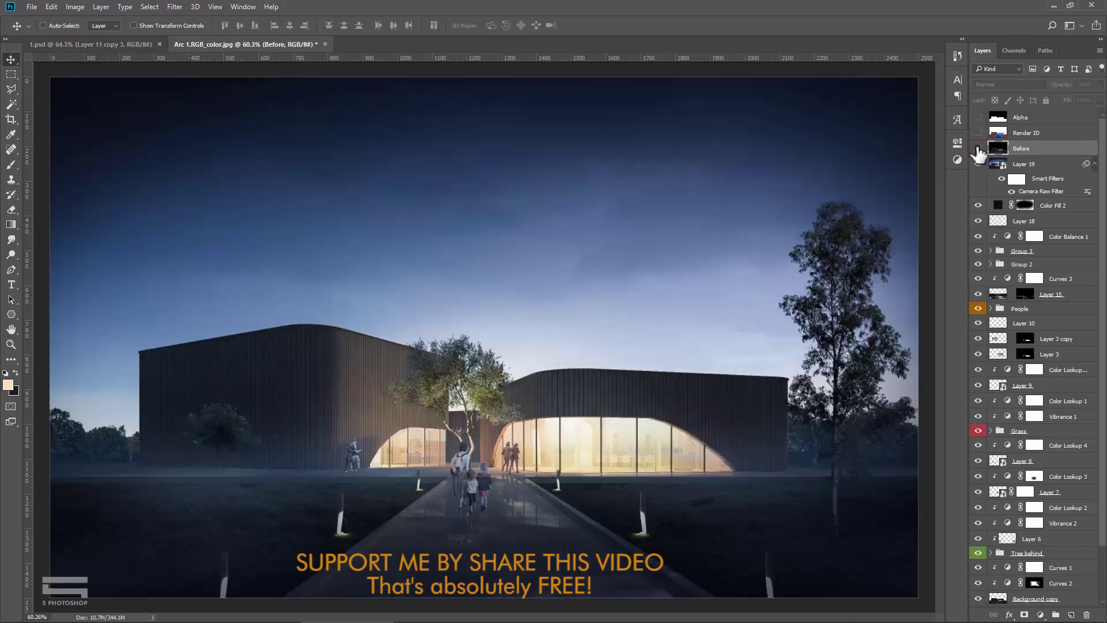
{"action": "left_click", "coordinate": [979, 149]}
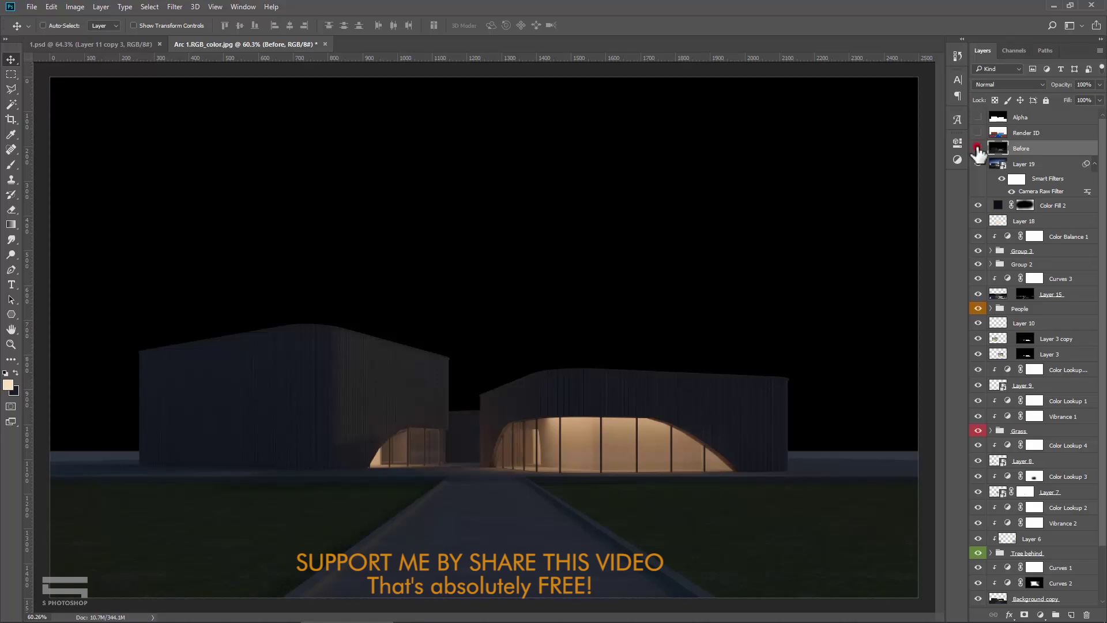
{"action": "left_click", "coordinate": [979, 149]}
{"action": "left_click", "coordinate": [978, 149]}
{"action": "left_click", "coordinate": [978, 148]}
{"action": "scroll", "coordinate": [482, 397], "scroll_direction": "up", "scroll_amount": 1}
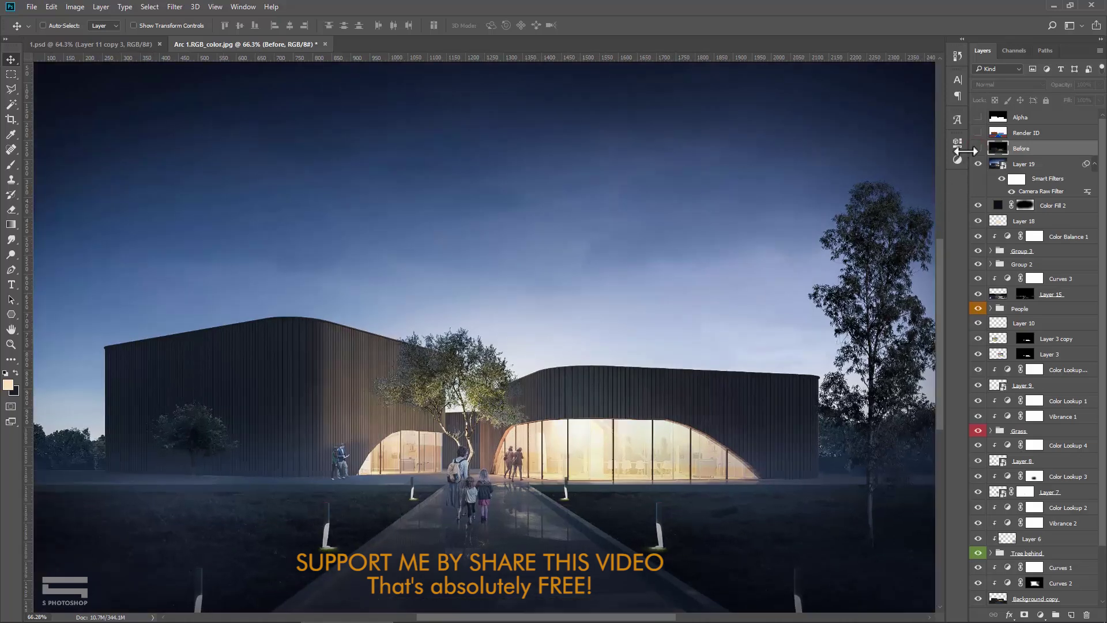
{"action": "scroll", "coordinate": [601, 383], "scroll_direction": "up", "scroll_amount": 1}
{"action": "scroll", "coordinate": [600, 384], "scroll_direction": "up", "scroll_amount": 1}
{"action": "scroll", "coordinate": [593, 382], "scroll_direction": "up", "scroll_amount": 1}
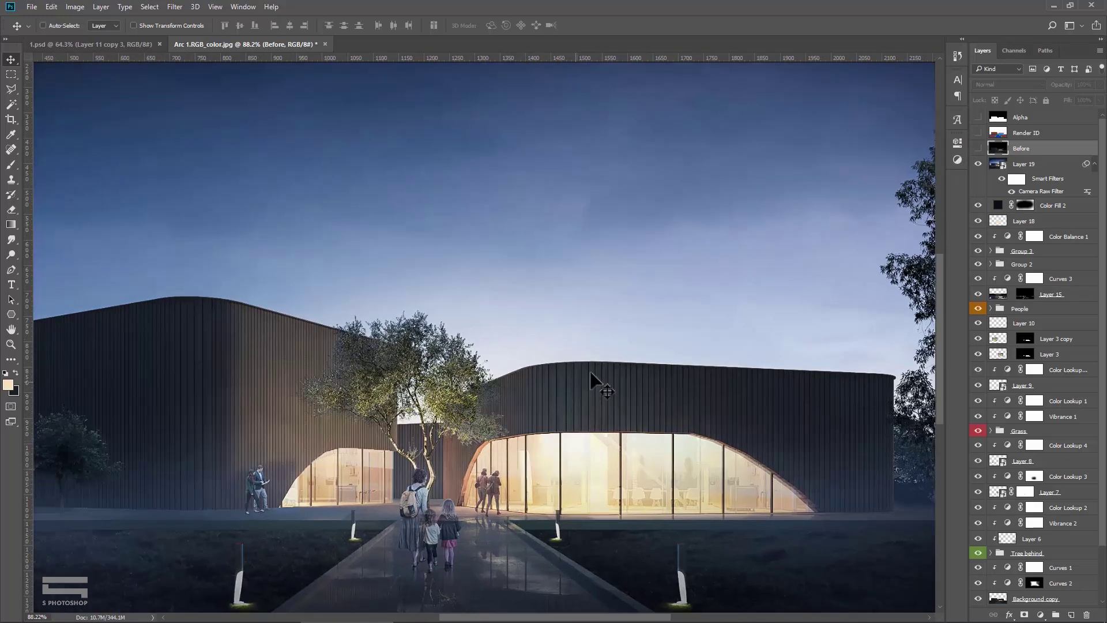
{"action": "scroll", "coordinate": [597, 350], "scroll_direction": "down", "scroll_amount": 1}
{"action": "scroll", "coordinate": [595, 350], "scroll_direction": "down", "scroll_amount": 1}
{"action": "scroll", "coordinate": [594, 349], "scroll_direction": "down", "scroll_amount": 1}
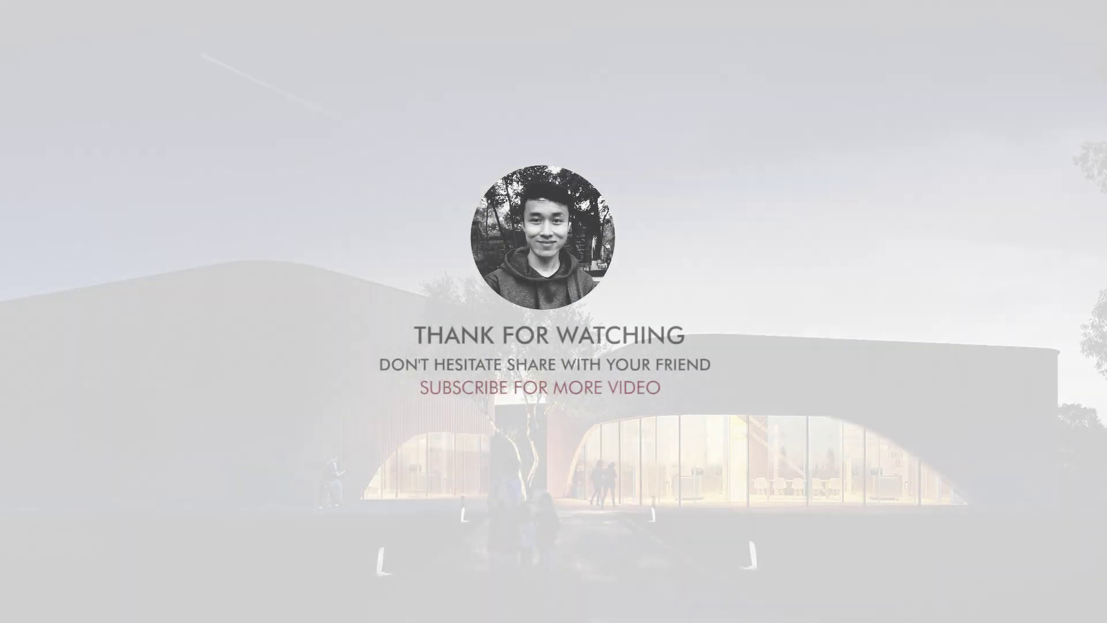